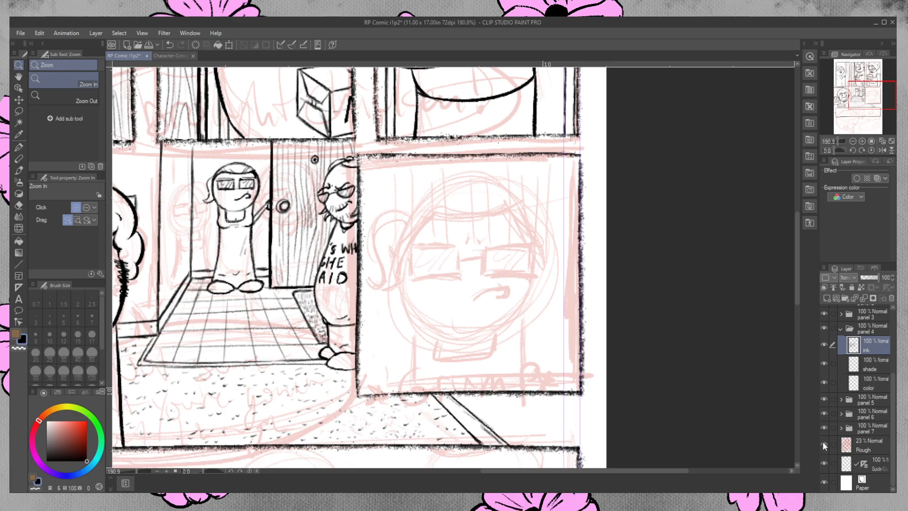
- Ink the round head outline over the rough sketch in the close-up panel with the Real G-Pen
left_click(19, 135)
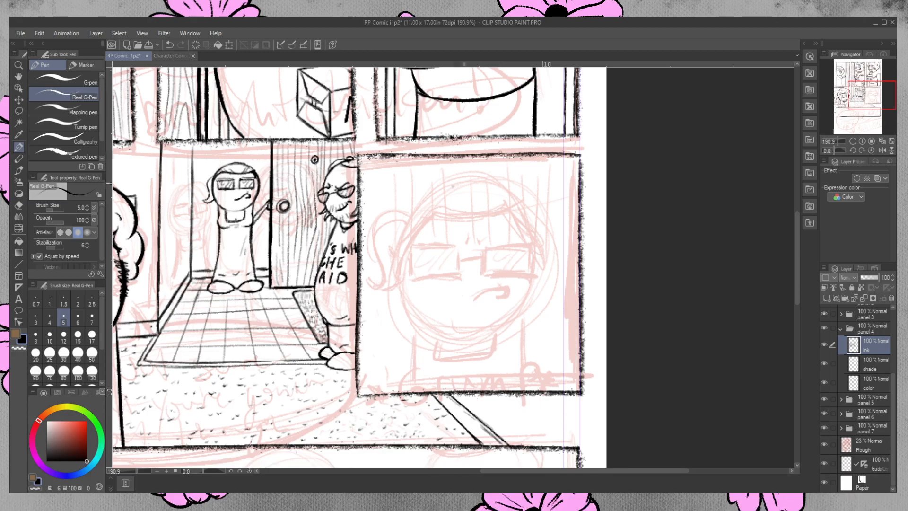
mouse_move(466, 179)
left_mouse_down()
mouse_move(389, 245)
mouse_move(519, 300)
mouse_move(465, 179)
mouse_move(435, 189)
mouse_move(440, 332)
mouse_move(468, 190)
mouse_move(401, 329)
mouse_move(518, 195)
mouse_move(438, 197)
left_mouse_up()
key("ctrl+z")
key("ctrl+z")
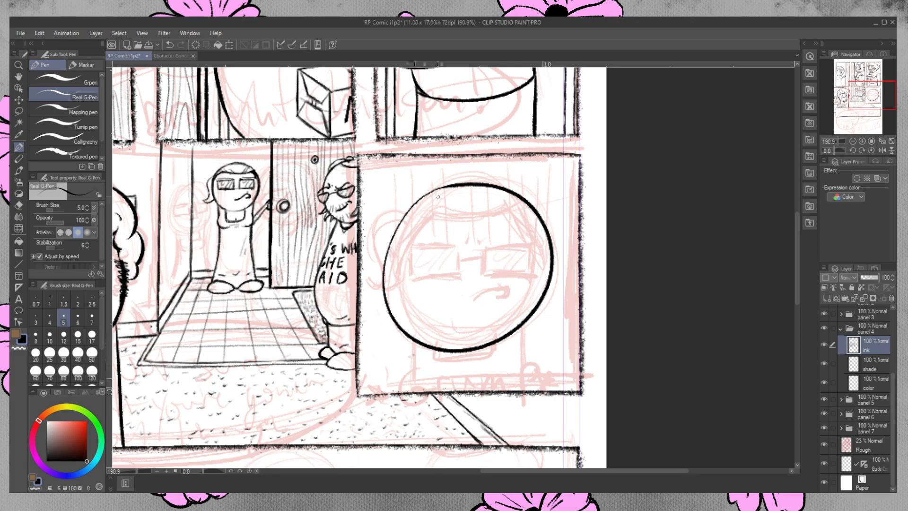
- Ink both sides of the neck and shoulders from beneath the head down to the panel's lower border
left_click_drag(413, 336, 409, 393)
key("ctrl+z")
left_click_drag(414, 340, 408, 386)
key("ctrl+z")
left_click_drag(414, 341, 407, 382)
left_click_drag(522, 333, 529, 375)
left_click_drag(407, 382, 416, 393)
key("ctrl+z")
left_click_drag(529, 375, 524, 392)
- Ink the collar under the chin, erase its stray ink and add a horizontal chest line below it
mouse_move(438, 352)
left_mouse_down()
mouse_move(440, 367)
mouse_move(499, 371)
left_mouse_up()
key("ctrl+z")
mouse_move(438, 352)
left_mouse_down()
mouse_move(445, 367)
mouse_move(485, 369)
mouse_move(492, 353)
left_mouse_up()
key("ctrl+z")
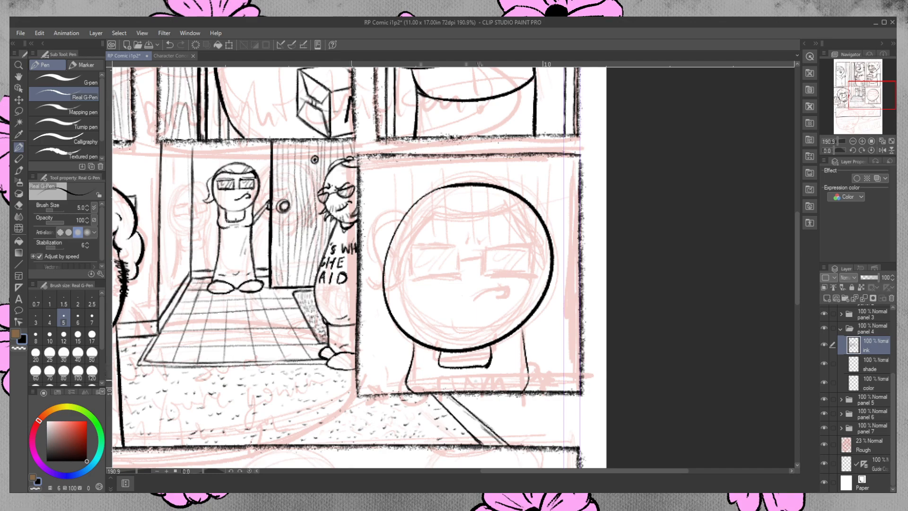
key("e")
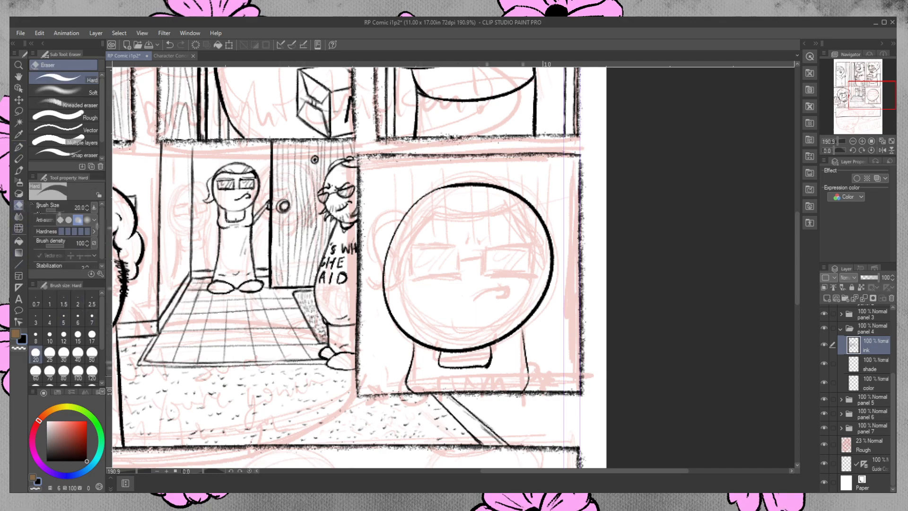
left_click_drag(484, 372, 493, 350)
left_click(18, 148)
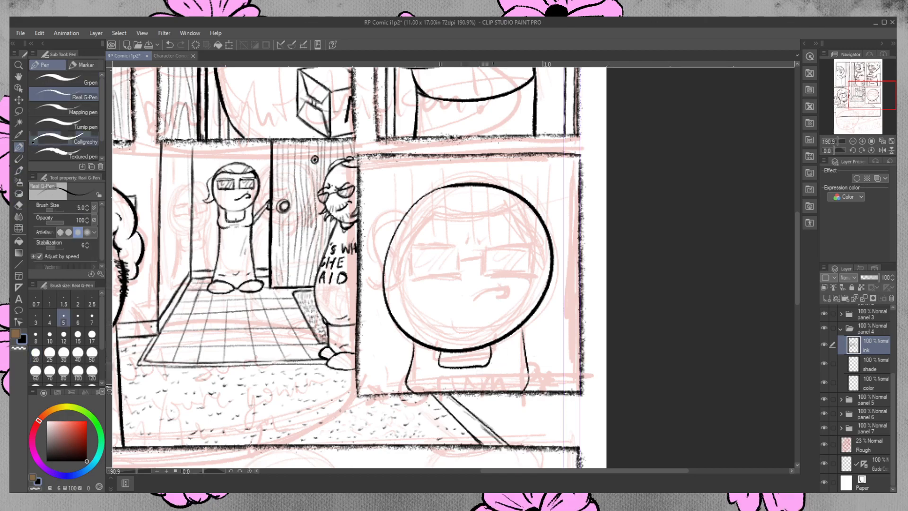
left_click_drag(441, 383, 503, 382)
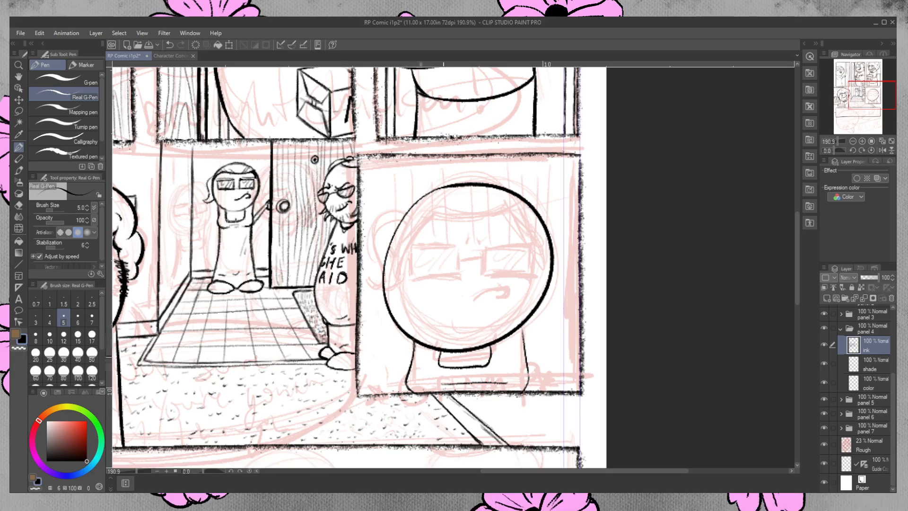
- Join the shoulder line to the head outline and clean up stray ink where the body meets the head
mouse_move(524, 336)
left_mouse_down()
mouse_move(522, 321)
mouse_move(525, 346)
left_mouse_up()
left_click(19, 205)
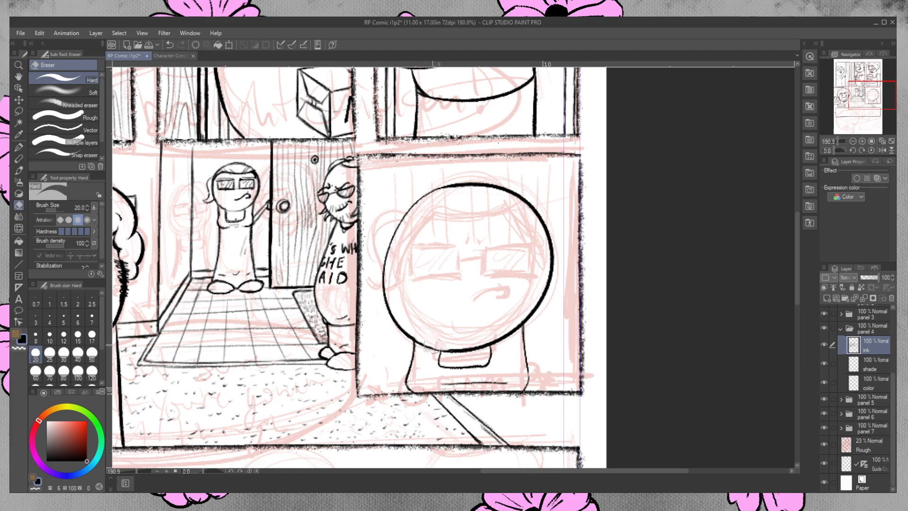
mouse_move(440, 343)
left_mouse_down()
mouse_move(495, 341)
mouse_move(465, 352)
mouse_move(504, 332)
left_mouse_up()
key("ctrl+z")
key("ctrl+z")
key("ctrl+z")
key("ctrl+y")
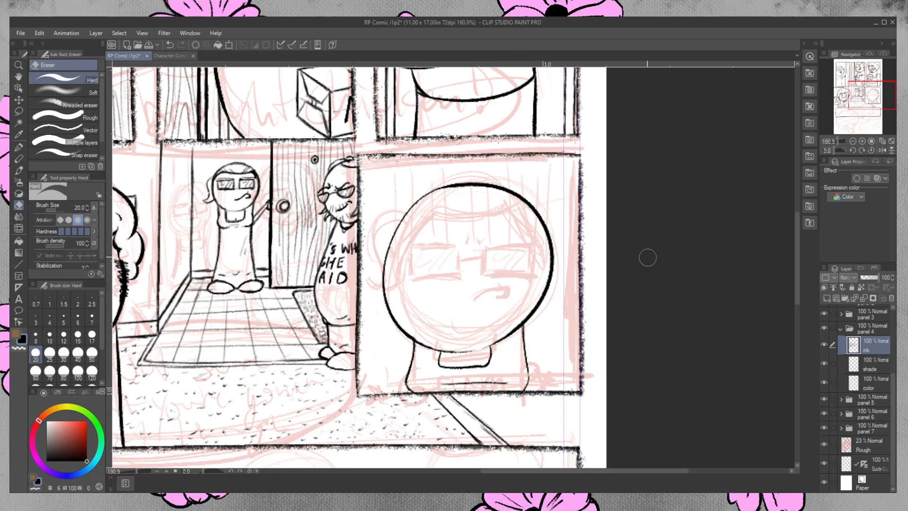
left_click_drag(423, 337, 415, 335)
left_click_drag(426, 338, 422, 342)
key("ctrl+z")
- Ink the two rectangular glasses lenses and the frown lines between them, cleaning up around the inner lens corner
left_click(19, 147)
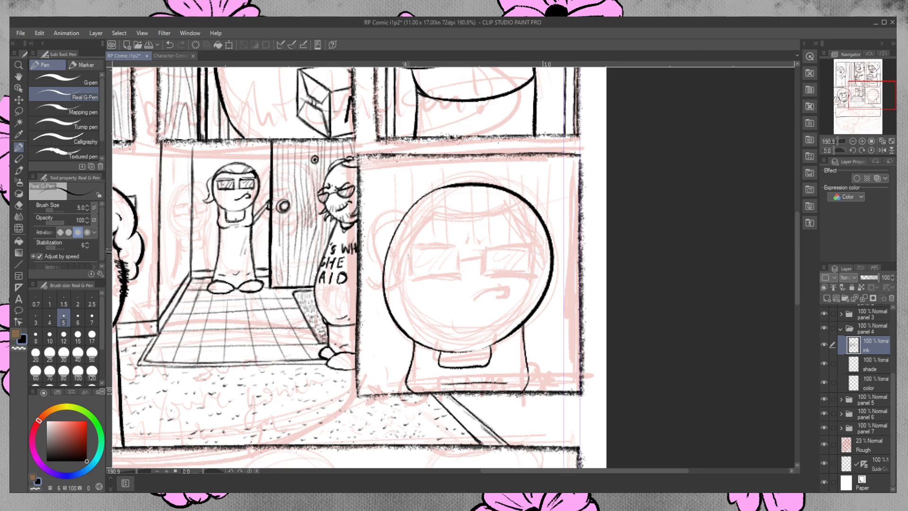
left_click_drag(406, 249, 407, 277)
mouse_move(537, 247)
left_mouse_down()
mouse_move(537, 275)
mouse_move(537, 245)
mouse_move(537, 267)
left_mouse_up()
left_click_drag(407, 279, 538, 276)
left_click_drag(483, 275, 539, 277)
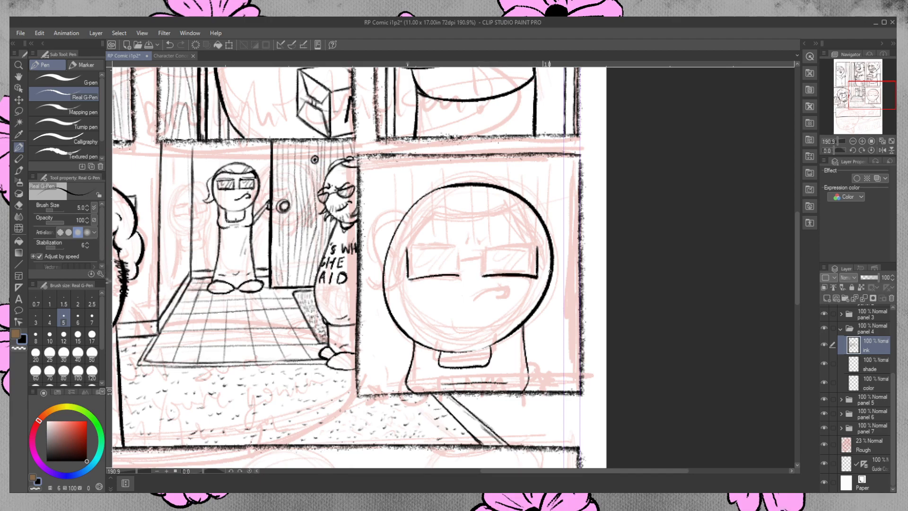
left_click_drag(408, 279, 457, 276)
mouse_move(482, 247)
left_mouse_down()
mouse_move(537, 249)
mouse_move(485, 248)
mouse_move(483, 276)
mouse_move(483, 247)
mouse_move(459, 270)
mouse_move(459, 247)
mouse_move(420, 246)
mouse_move(460, 246)
mouse_move(410, 247)
mouse_move(461, 248)
left_mouse_up()
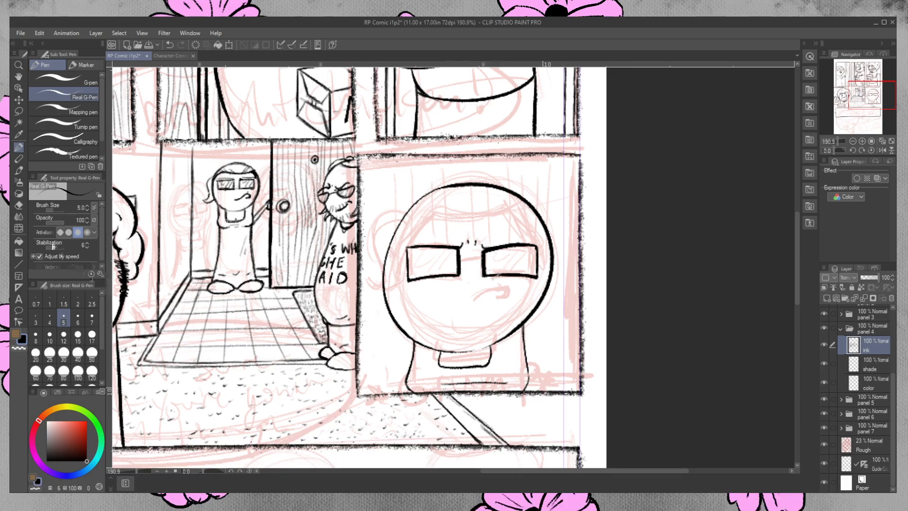
left_click(19, 205)
left_click(476, 247)
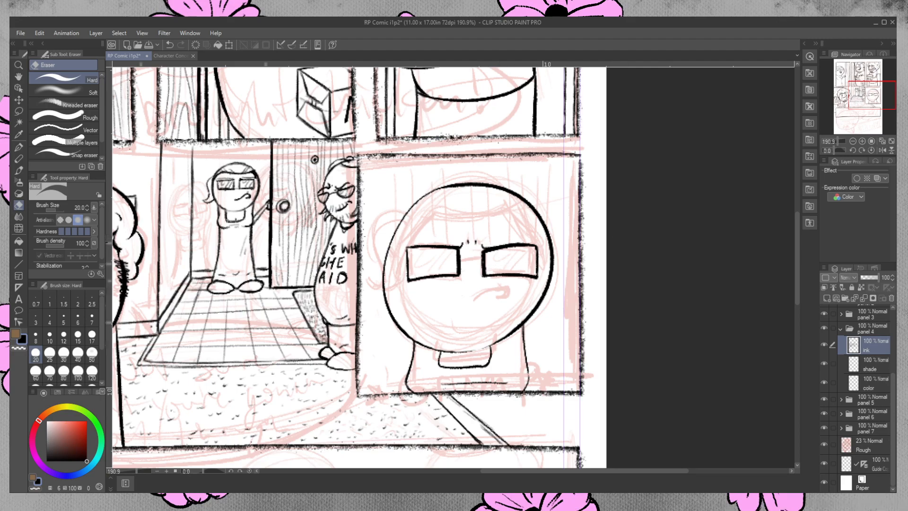
- Ink the hairline across the forehead and curve it down both sides to the head outline
left_click(19, 148)
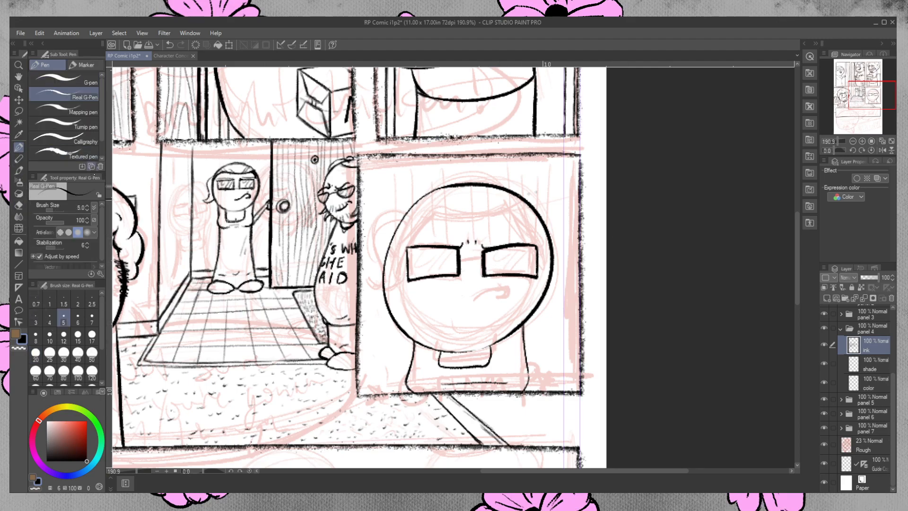
left_click_drag(424, 213, 533, 225)
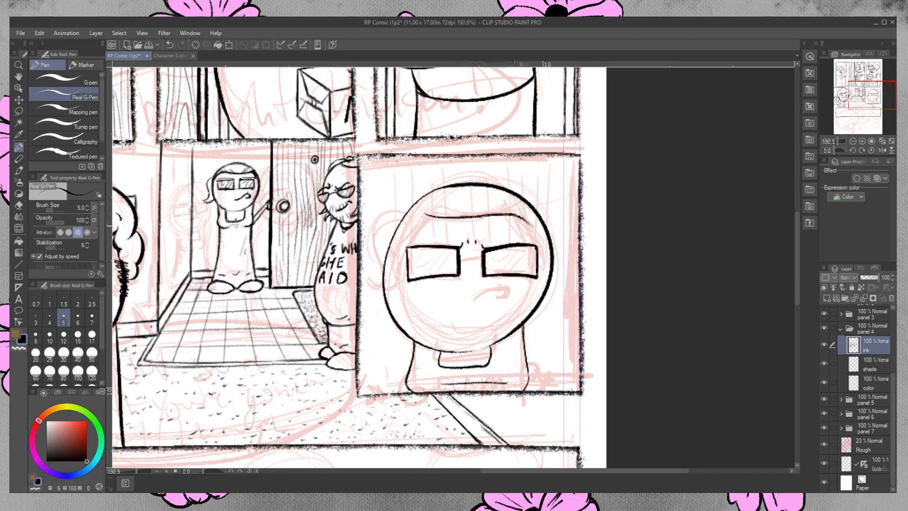
left_click_drag(429, 216, 386, 277)
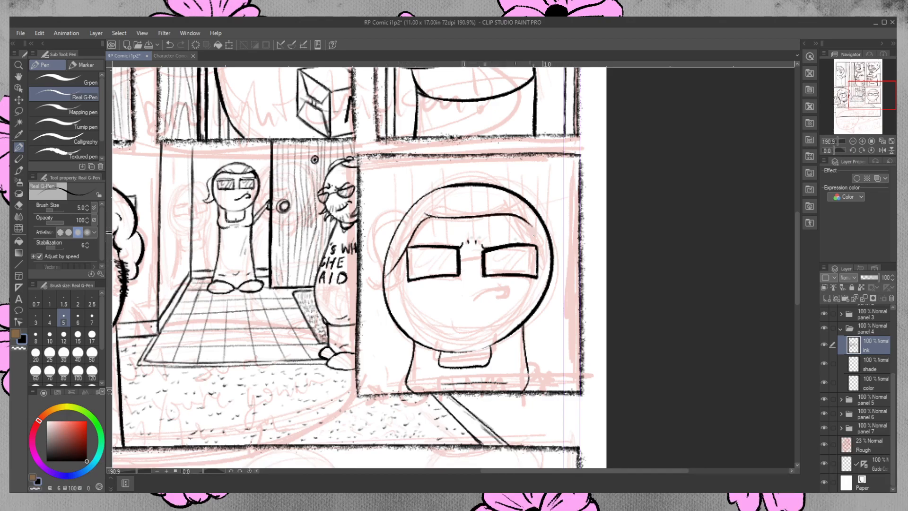
key("ctrl+z")
mouse_move(433, 217)
left_mouse_down()
mouse_move(404, 236)
mouse_move(387, 289)
left_mouse_up()
key("ctrl+z")
left_click_drag(433, 216, 385, 275)
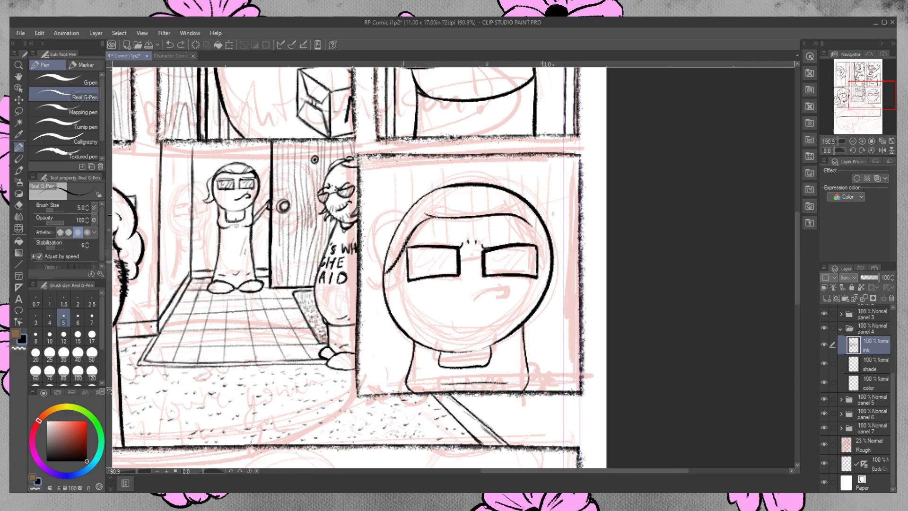
mouse_move(526, 222)
left_mouse_down()
mouse_move(557, 284)
mouse_move(538, 239)
mouse_move(556, 266)
left_mouse_up()
key("ctrl+z")
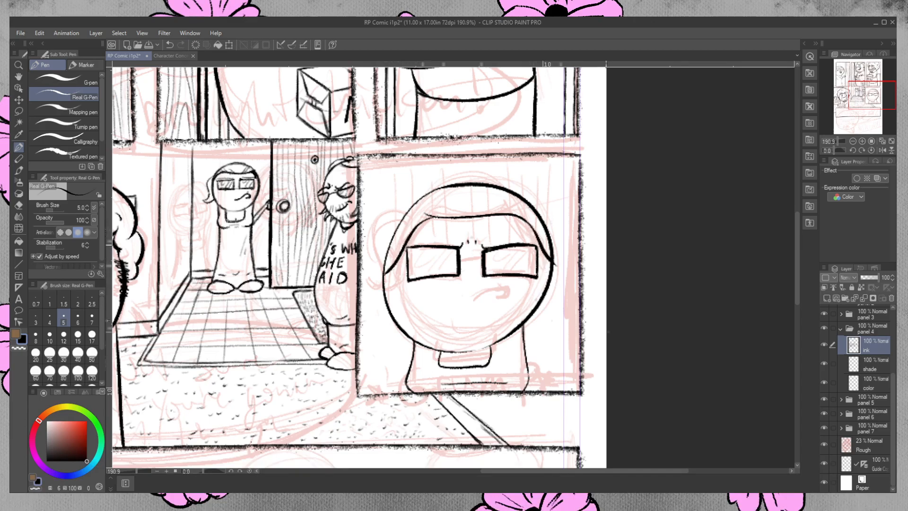
key("e")
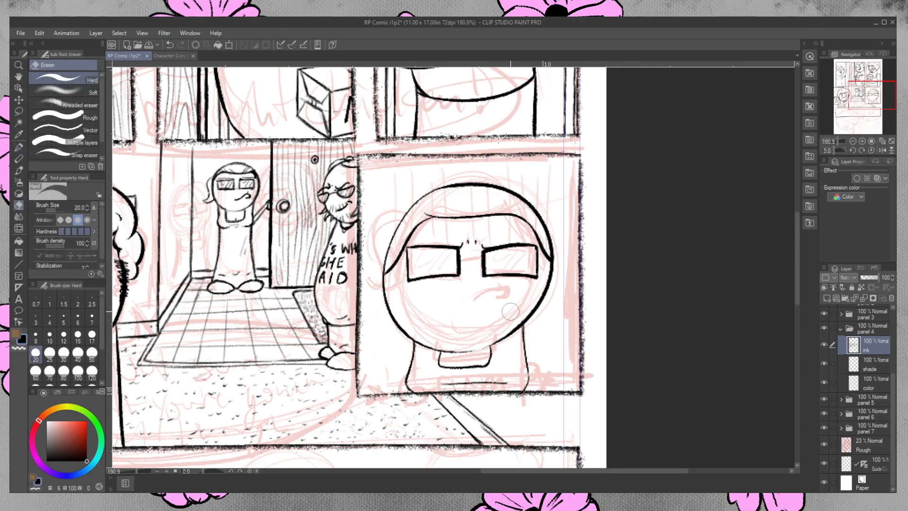
- Add short hair strand lines along both sides of the hairline, redrawing them until they fit
left_click(19, 147)
left_click_drag(513, 214, 524, 214)
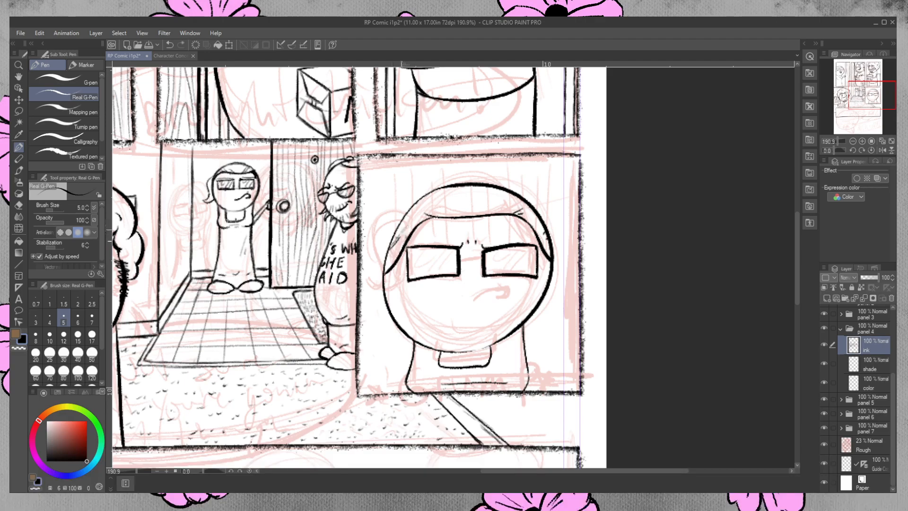
key("ctrl+z")
left_click_drag(406, 227, 417, 216)
key("ctrl+z")
key("ctrl+z")
key("ctrl+z")
key("ctrl+z")
left_click_drag(389, 256, 398, 243)
key("ctrl+z")
mouse_move(420, 217)
left_mouse_down()
mouse_move(397, 247)
mouse_move(411, 222)
mouse_move(423, 220)
mouse_move(402, 233)
left_mouse_up()
key("ctrl+z")
key("ctrl+z")
key("ctrl+z")
left_click_drag(529, 214, 544, 231)
left_click_drag(421, 217, 389, 245)
key("ctrl+z")
left_click_drag(420, 218, 391, 245)
key("ctrl+z")
left_click_drag(420, 217, 389, 246)
left_click(19, 205)
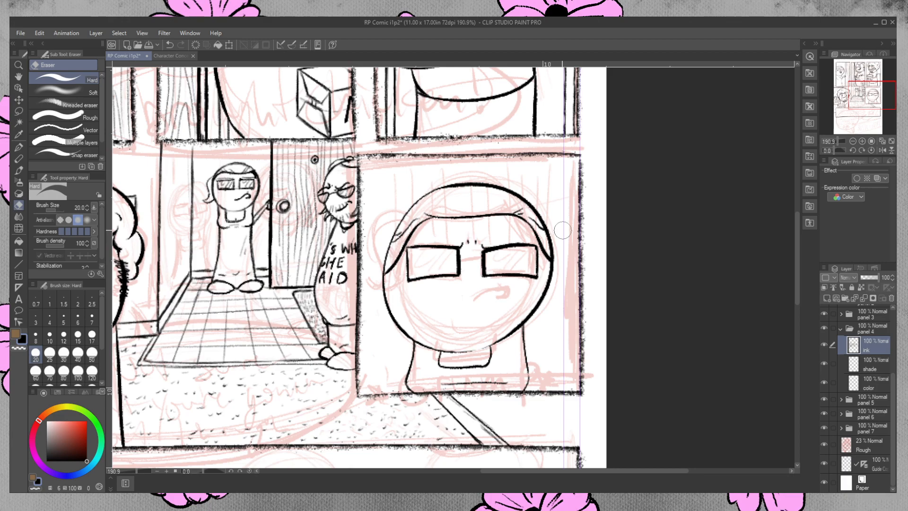
- Ink the ponytail outline behind the head, following the rough sketch
left_click(19, 148)
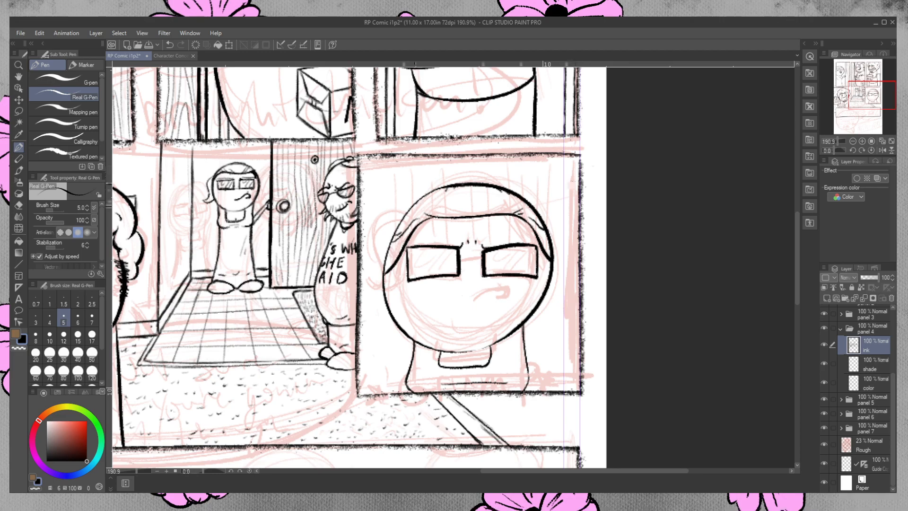
mouse_move(416, 200)
left_mouse_down()
mouse_move(402, 202)
mouse_move(384, 279)
mouse_move(357, 293)
mouse_move(383, 292)
left_mouse_up()
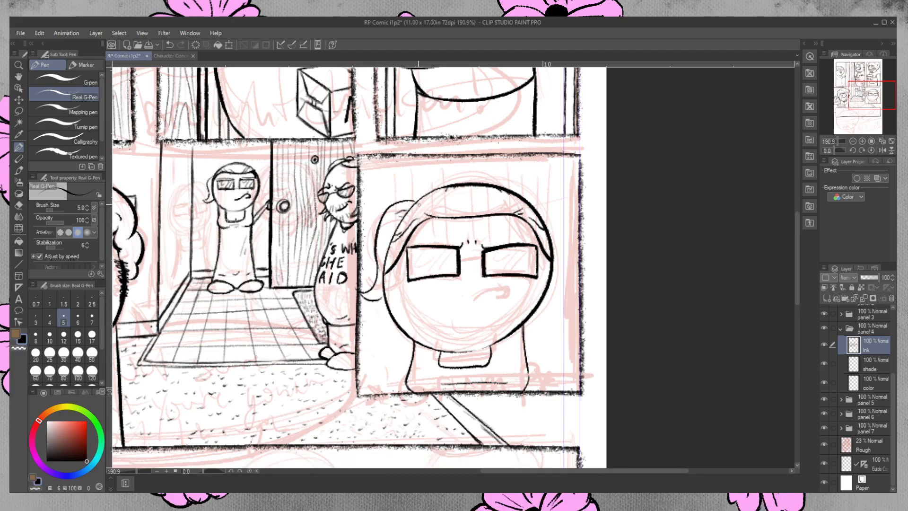
key("ctrl+z")
key("ctrl+z")
key("ctrl+z")
key("ctrl+y")
- Ink the skewed, frowning mouth and add diagonal reflection lines inside both lenses
left_click_drag(470, 301, 503, 290)
key("ctrl+z")
mouse_move(492, 289)
left_mouse_down()
mouse_move(508, 287)
mouse_move(509, 297)
mouse_move(473, 301)
mouse_move(505, 288)
mouse_move(506, 298)
left_mouse_up()
left_click_drag(498, 297, 506, 296)
mouse_move(414, 268)
left_mouse_down()
mouse_move(455, 251)
mouse_move(530, 256)
left_mouse_up()
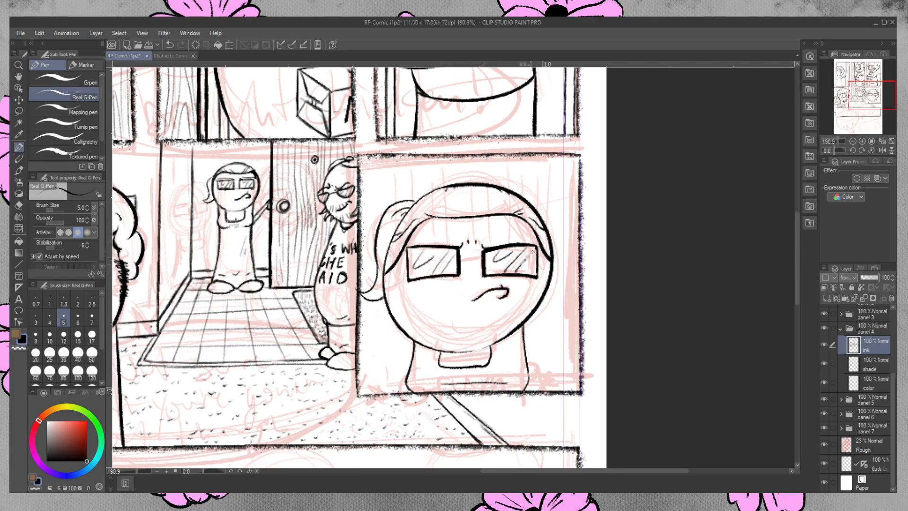
- Ink the glasses' bridge between the lenses and the temple arms reaching the sides of the head
left_click_drag(461, 257, 544, 257)
left_click_drag(409, 252, 389, 260)
left_click_drag(393, 254, 407, 260)
mouse_move(542, 258)
left_mouse_down()
mouse_move(536, 262)
mouse_move(552, 254)
left_mouse_up()
- Thicken the shoulder and ponytail outlines, and erase excess ink near the ponytail's lower end
left_click_drag(522, 326, 528, 379)
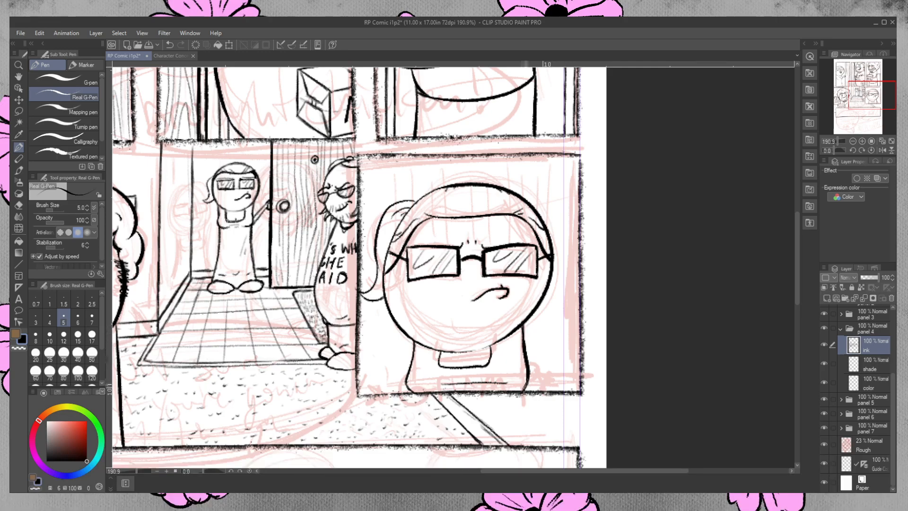
left_click_drag(415, 341, 405, 389)
mouse_move(425, 195)
left_mouse_down()
mouse_move(450, 185)
mouse_move(399, 203)
mouse_move(383, 241)
mouse_move(375, 233)
mouse_move(374, 274)
left_mouse_up()
left_click_drag(377, 227, 373, 261)
left_click(19, 204)
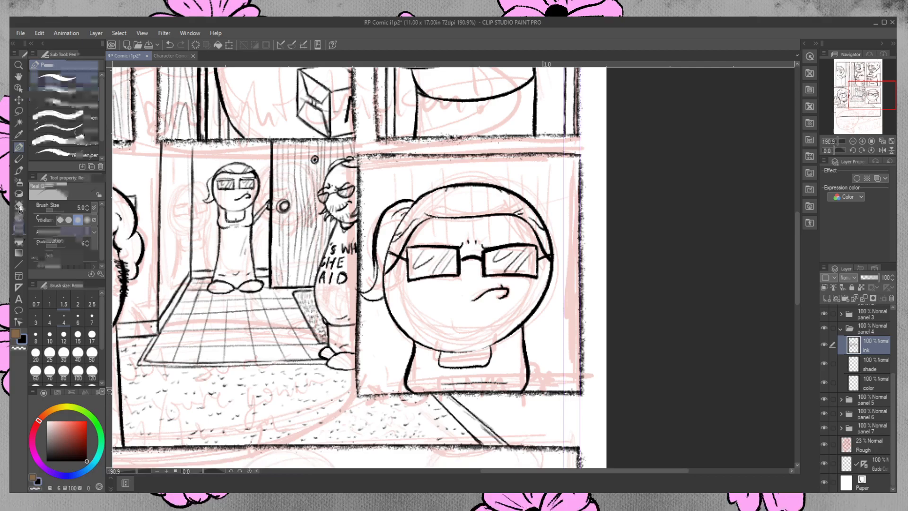
mouse_move(372, 273)
left_mouse_down()
mouse_move(374, 239)
mouse_move(374, 257)
left_mouse_up()
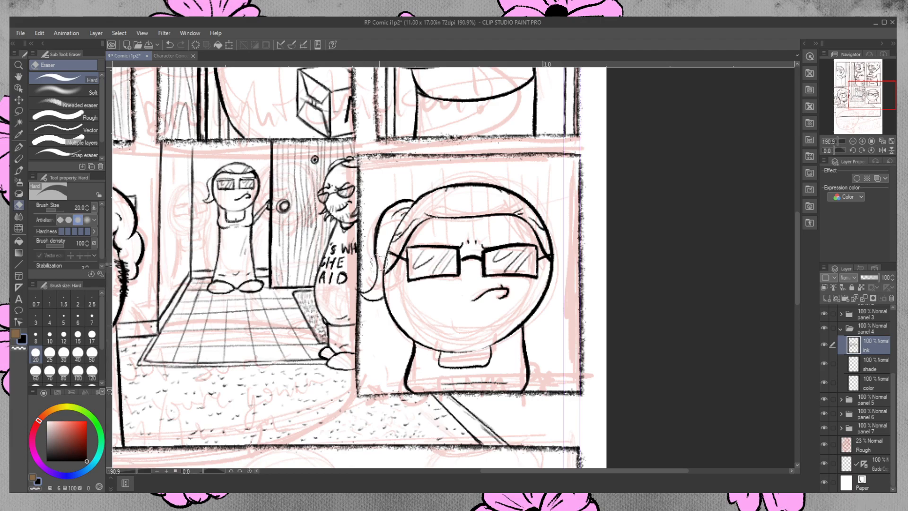
key("p")
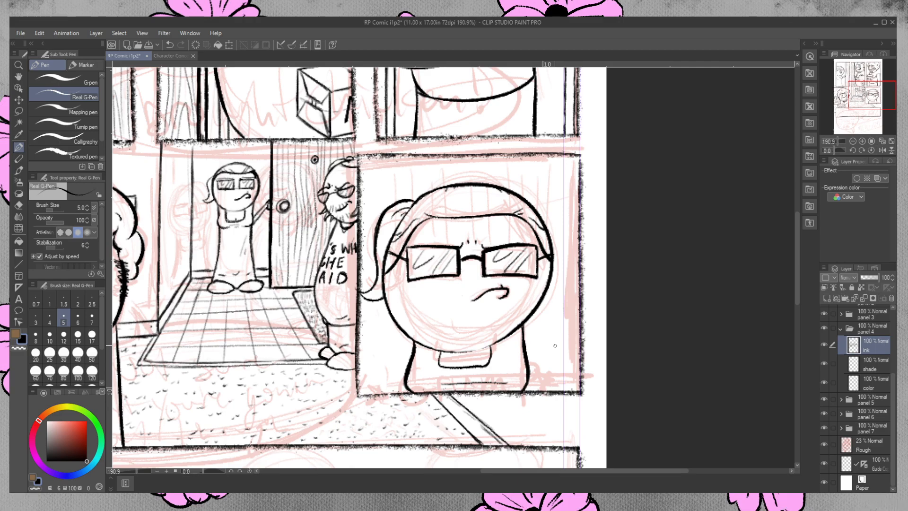
- Hide the Rough layer so that only the inked artwork shows
left_click(833, 442)
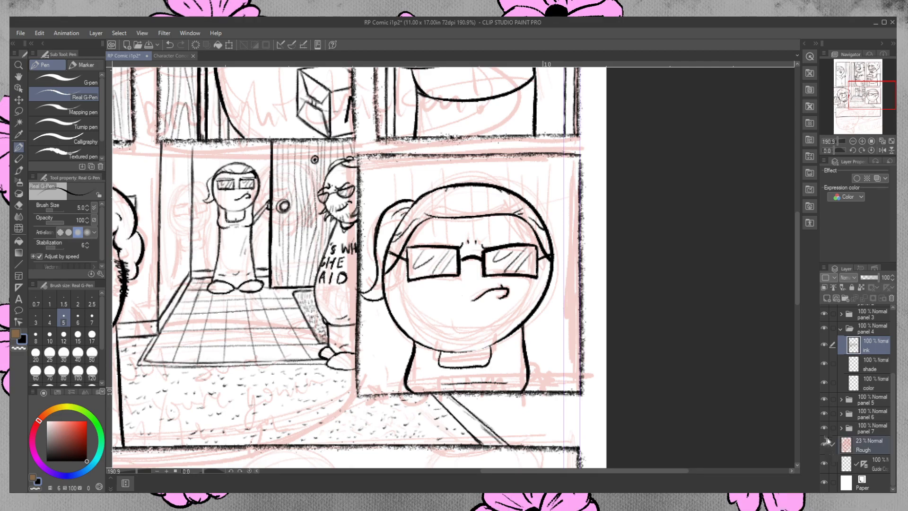
left_click(825, 443)
left_click(832, 443)
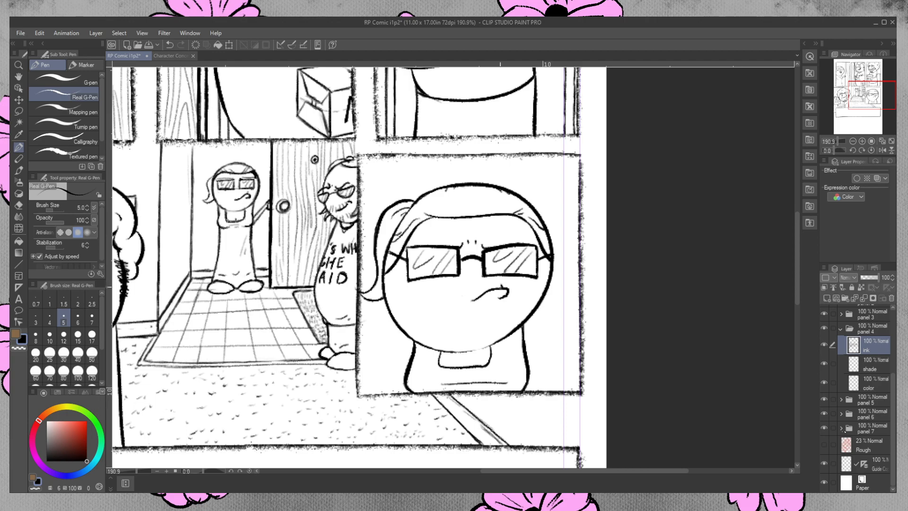
- Touch up the mouth, the upper edge of the lens frame and the brow area with short ink strokes
left_click_drag(484, 306, 490, 301)
left_click_drag(489, 306, 492, 302)
key("ctrl+z")
left_click_drag(531, 243, 523, 241)
left_click_drag(472, 242, 473, 251)
key("ctrl+z")
left_click_drag(472, 232, 474, 242)
key("ctrl+z")
left_click_drag(467, 265, 469, 268)
- Examine the lower empty panel and toggle the ink layer, panel 4 folder and panels layer to check their contents
left_click_drag(796, 262, 799, 305)
left_click_drag(584, 468, 523, 480)
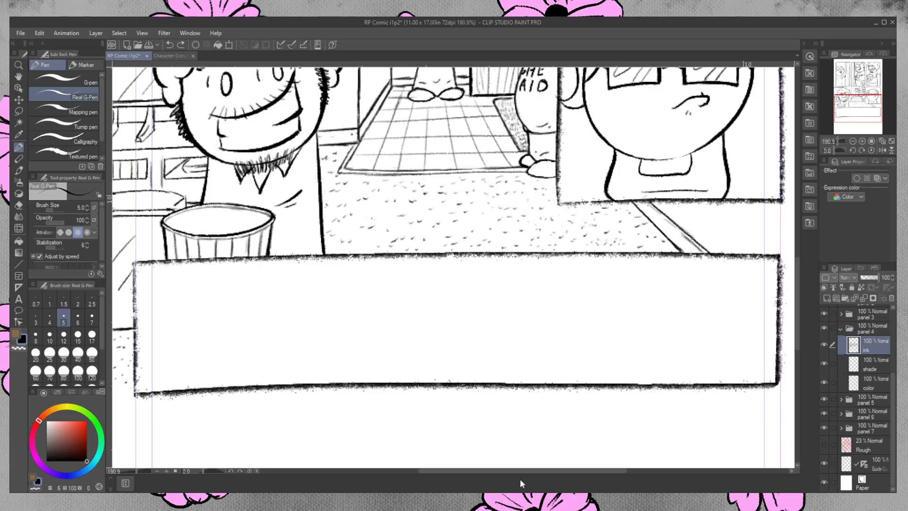
left_click(825, 345)
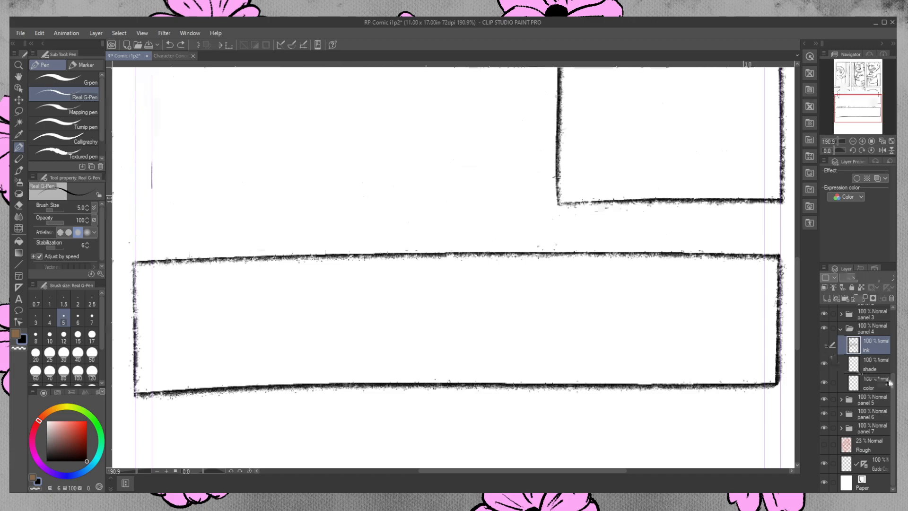
left_click(825, 341)
left_click(824, 327)
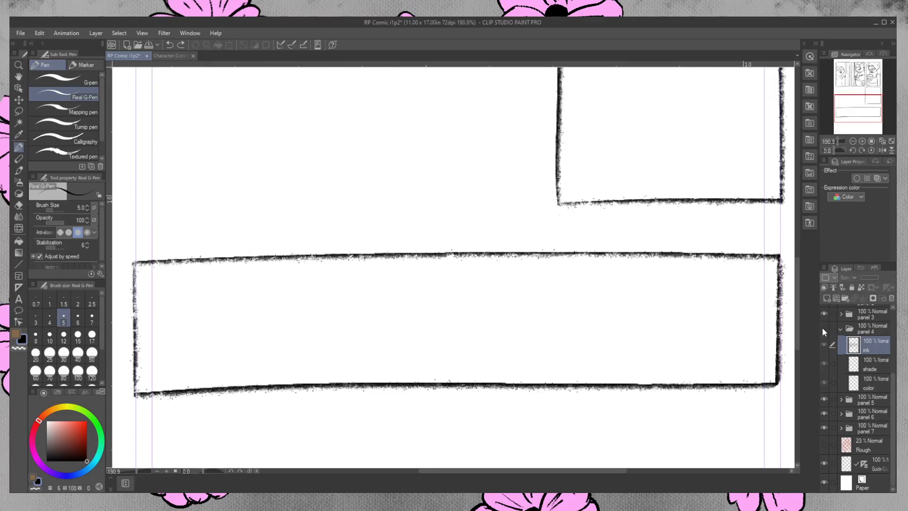
left_click(824, 327)
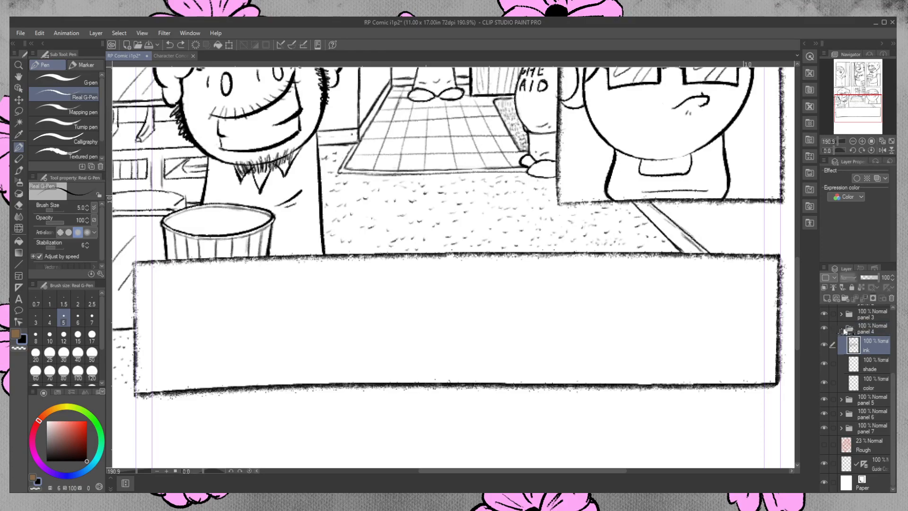
left_click(843, 329)
left_click(825, 325)
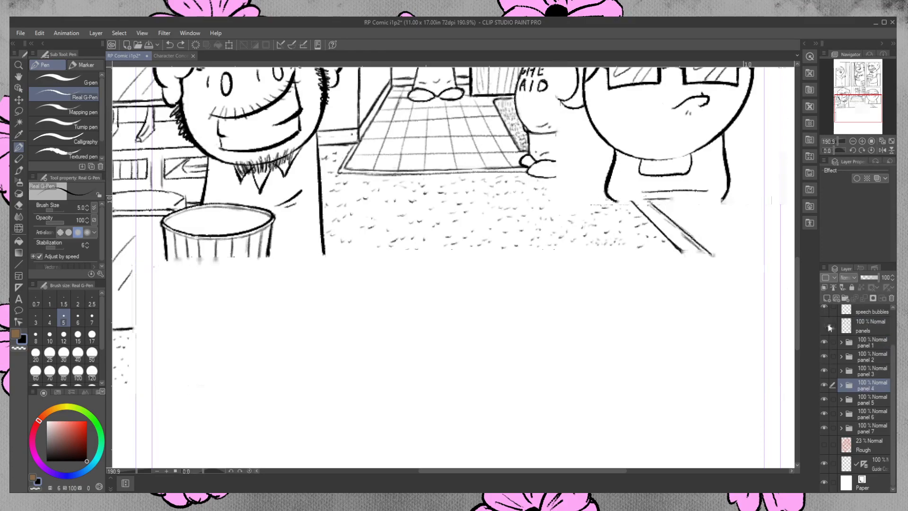
left_click(825, 325)
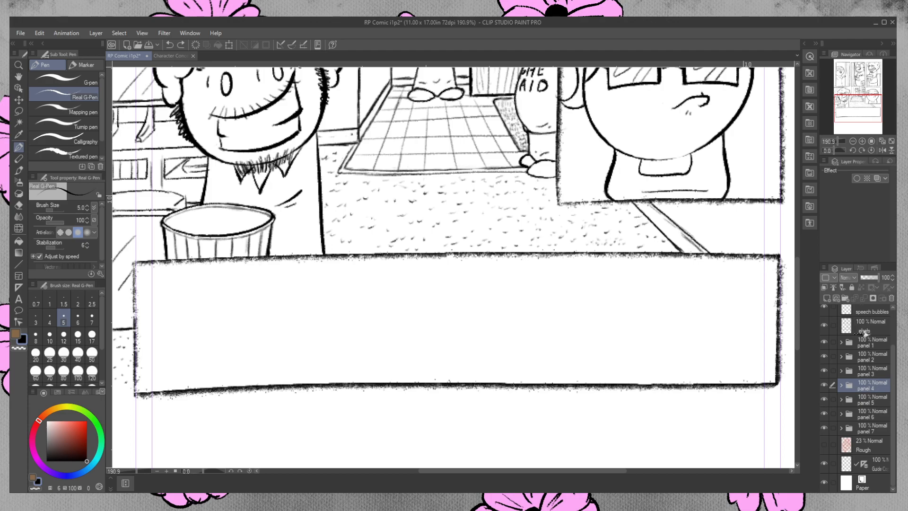
- Expand the panel 5 folder and toggle the panel 4 folder's visibility to check which artwork it holds
left_click(841, 399)
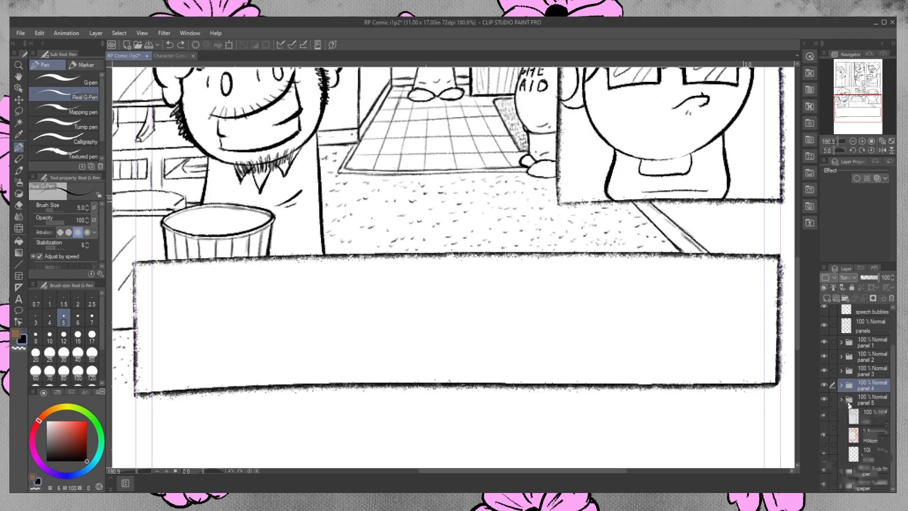
left_click(825, 385)
left_click(826, 384)
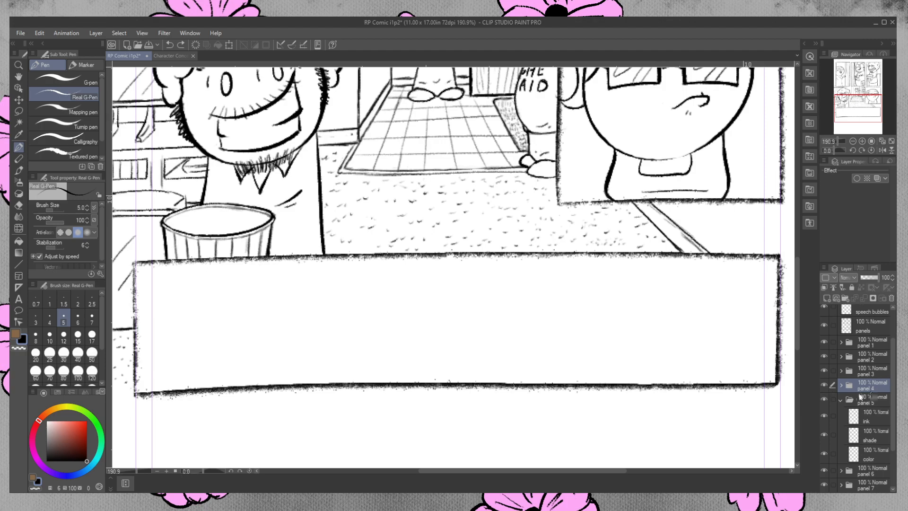
left_click(825, 385)
left_click(825, 384)
left_click_drag(797, 283, 801, 238)
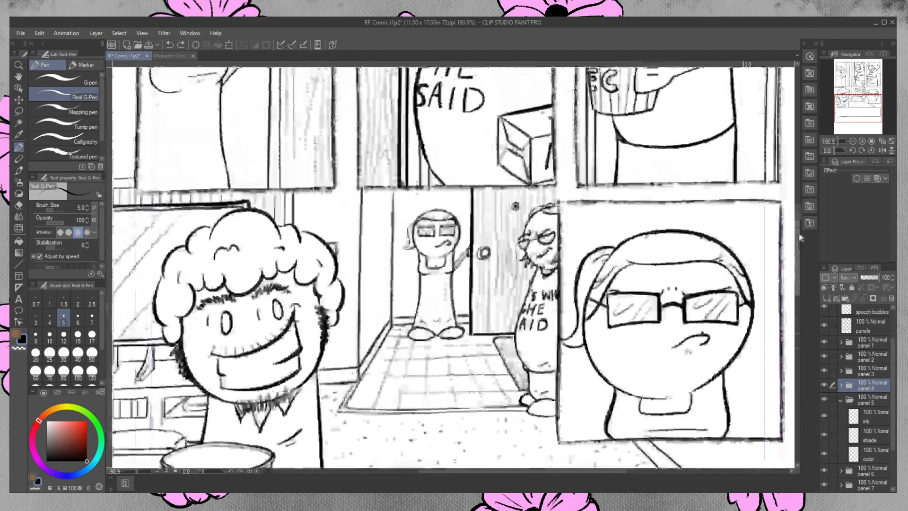
left_click(824, 384)
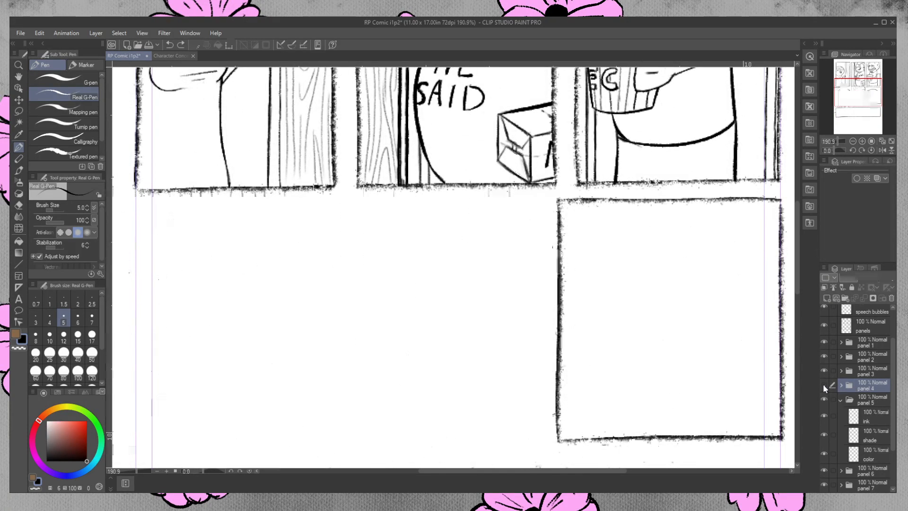
left_click(824, 385)
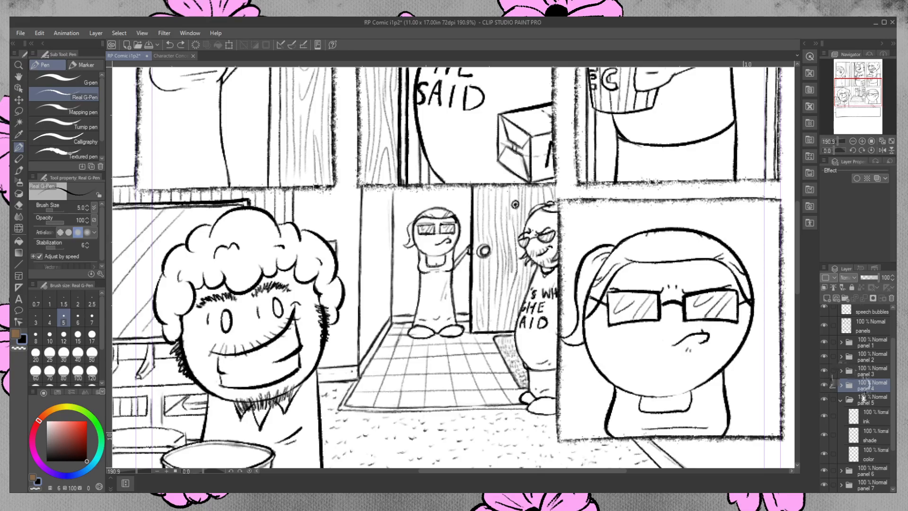
- Lasso the inked close-up of the ponytailed character on panel 4's ink layer, refining the selection around her shoulders
mouse_move(868, 413)
left_mouse_down()
mouse_move(870, 386)
mouse_move(870, 401)
left_mouse_up()
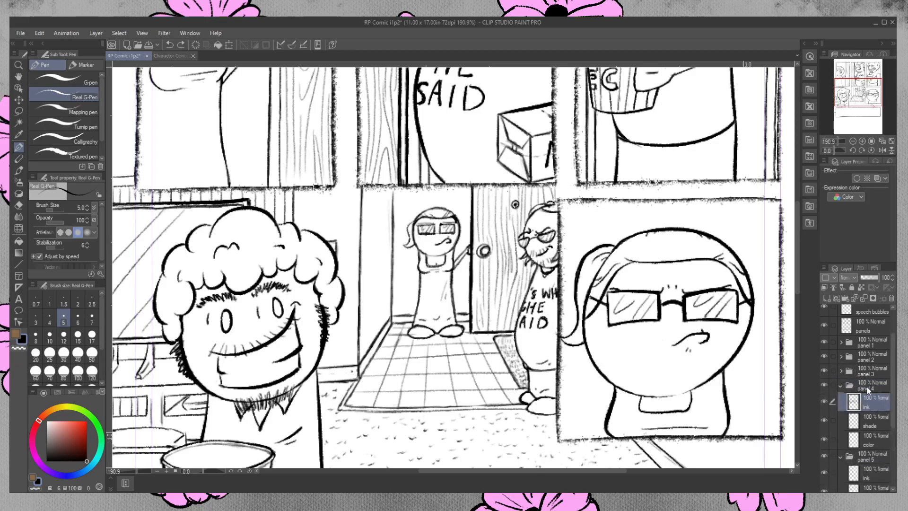
left_click(19, 110)
mouse_move(610, 219)
left_mouse_down()
mouse_move(573, 234)
mouse_move(561, 353)
mouse_move(578, 415)
mouse_move(615, 442)
mouse_move(724, 435)
mouse_move(750, 395)
mouse_move(763, 288)
mouse_move(618, 211)
left_mouse_up()
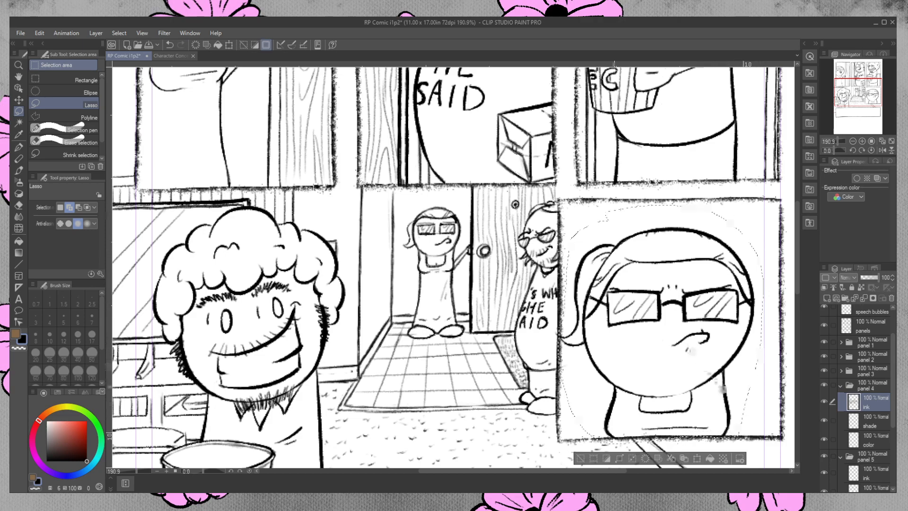
left_click(78, 208)
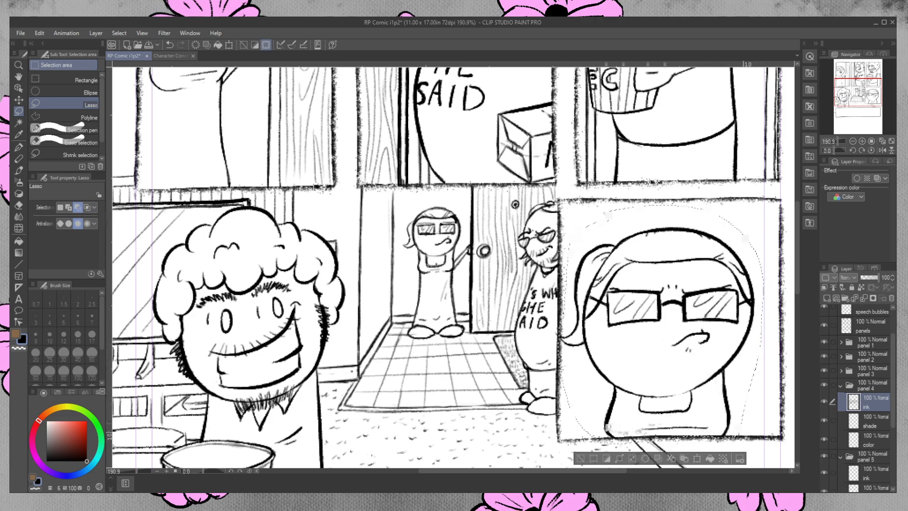
left_click_drag(591, 437, 636, 433)
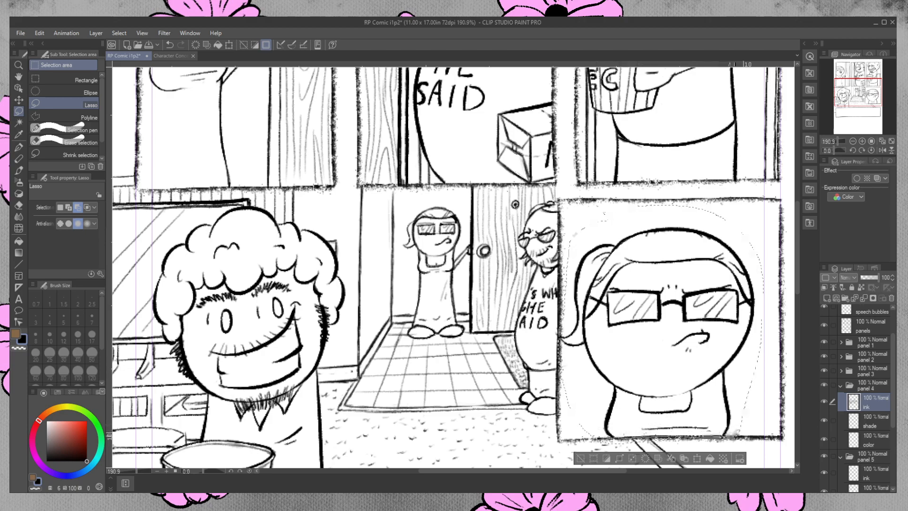
left_click_drag(617, 443, 593, 439)
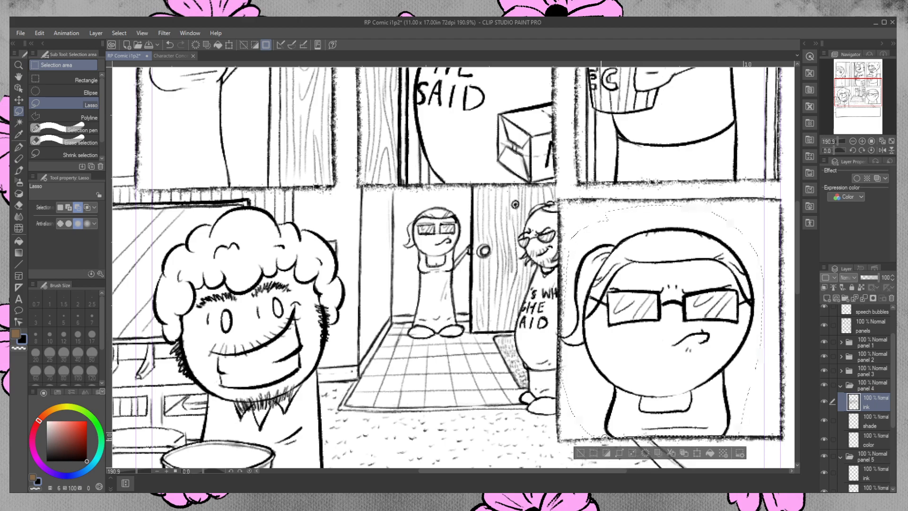
left_click(69, 207)
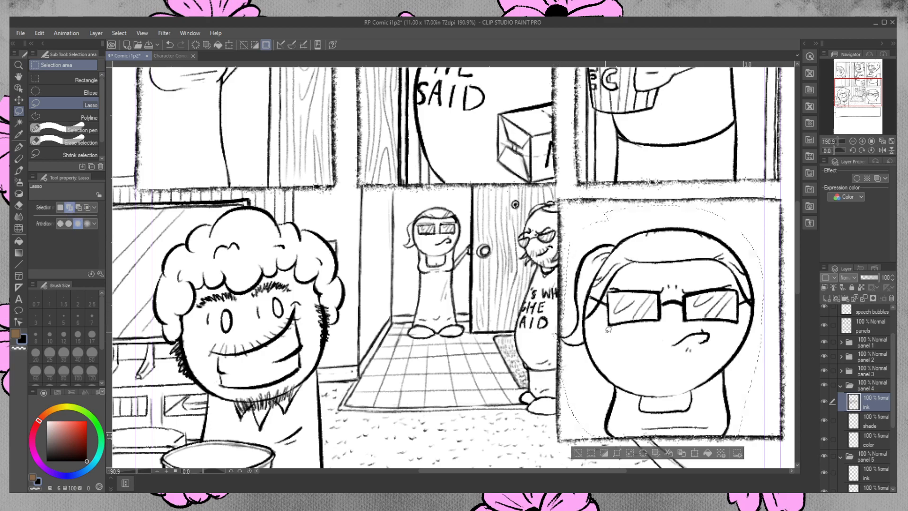
- Move the selected close-up from panel 4 into the panel 5 folder and merge it into that folder's ink layer
key("Delete")
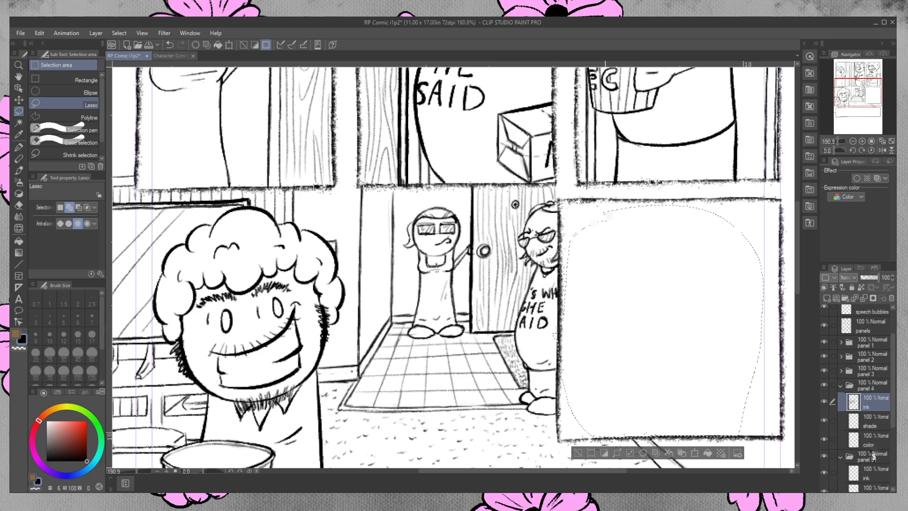
left_click(872, 473)
key("ctrl+v")
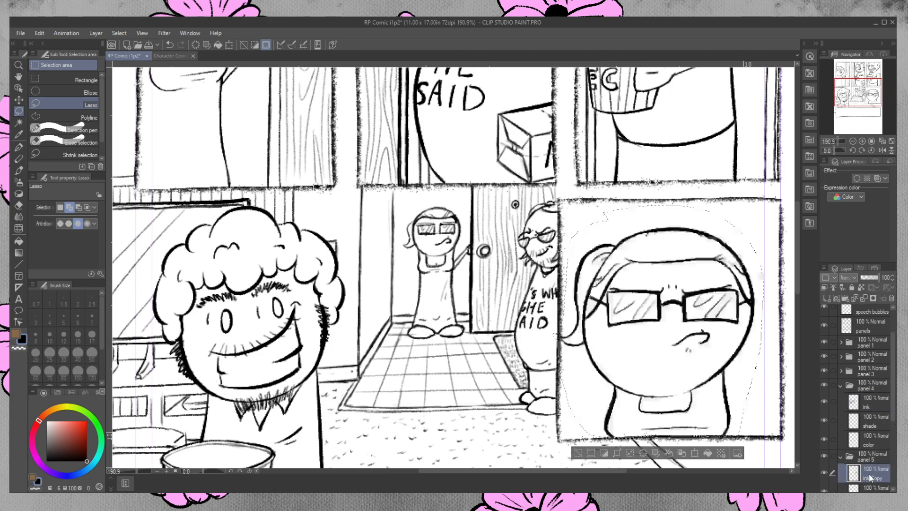
scroll(870, 473, "down", 2)
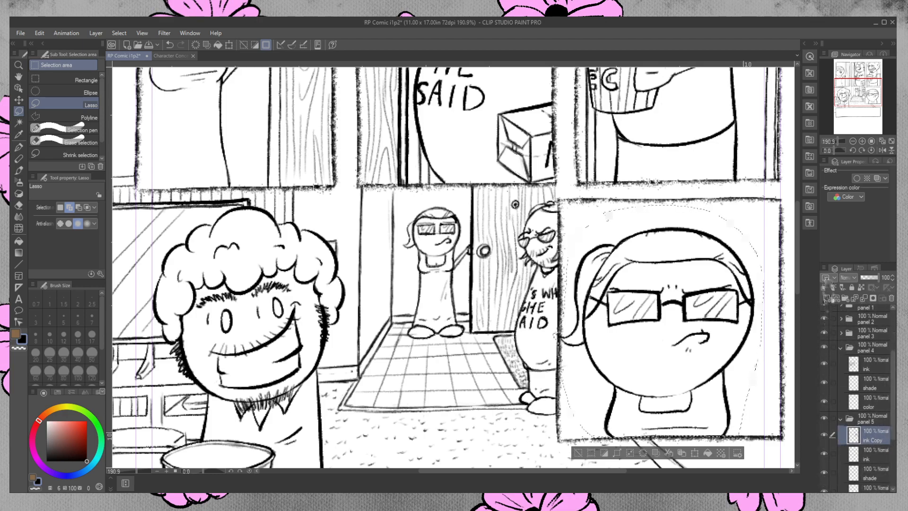
key("ctrl+e")
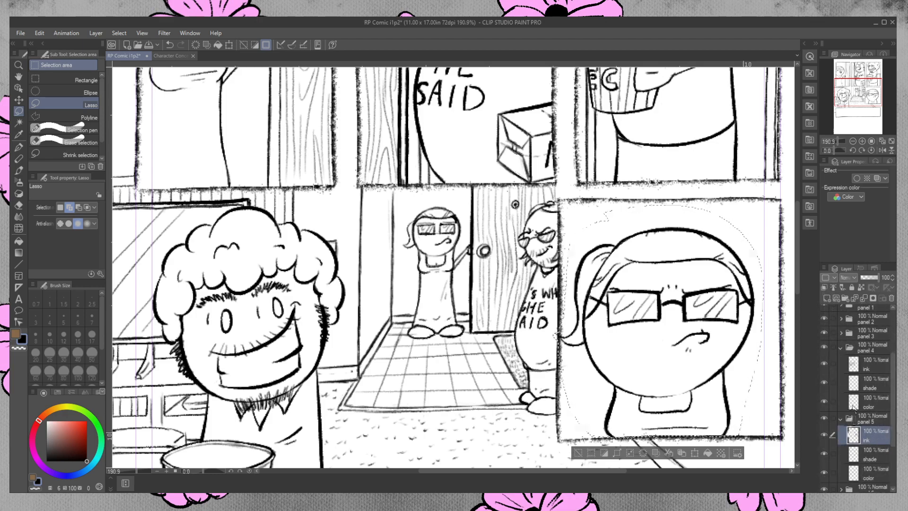
- Check the separation by toggling panel 5's ink layer and the panel 4 folder, collapse panel 4, and clear the selection
left_click(825, 433)
left_click(825, 433)
left_click(842, 348)
left_click(824, 346)
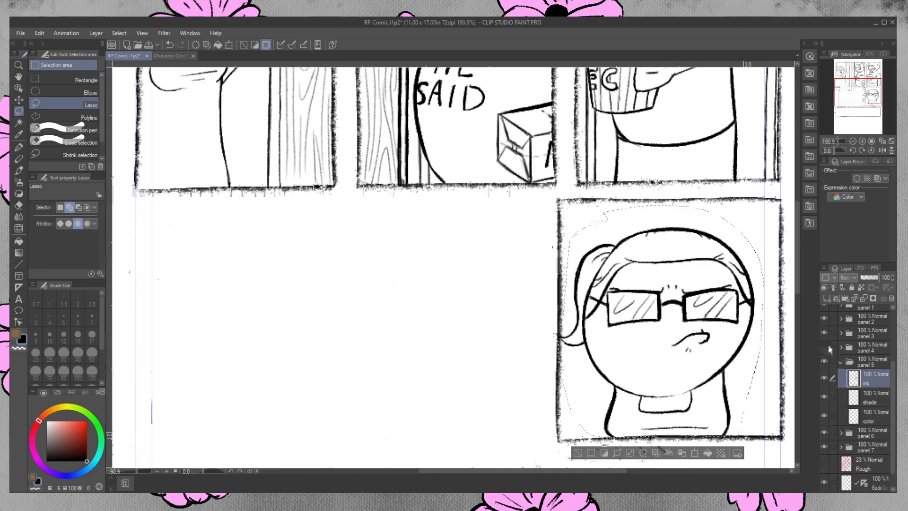
left_click(824, 347)
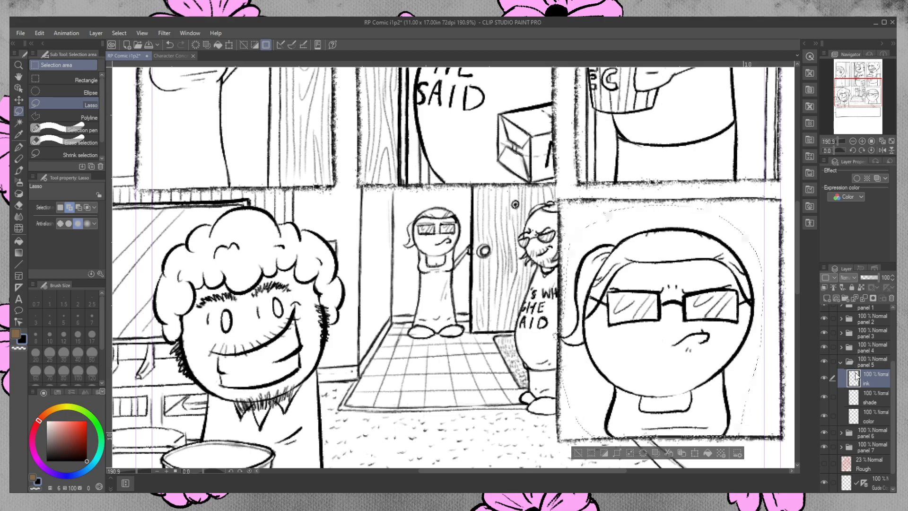
key("ctrl+d")
left_click(19, 204)
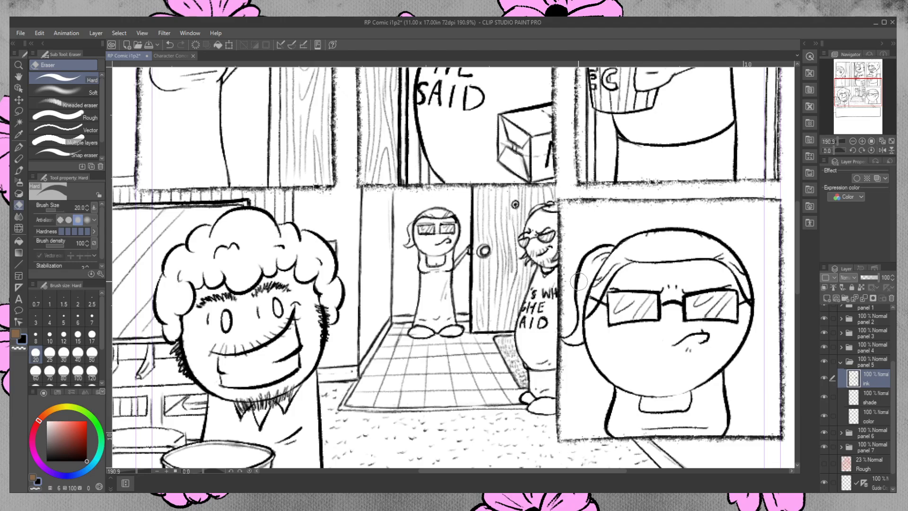
- Collapse the panel 5 folder, activate the ink layer in panel 6, and show the Rough layer again
left_click_drag(797, 255, 801, 322)
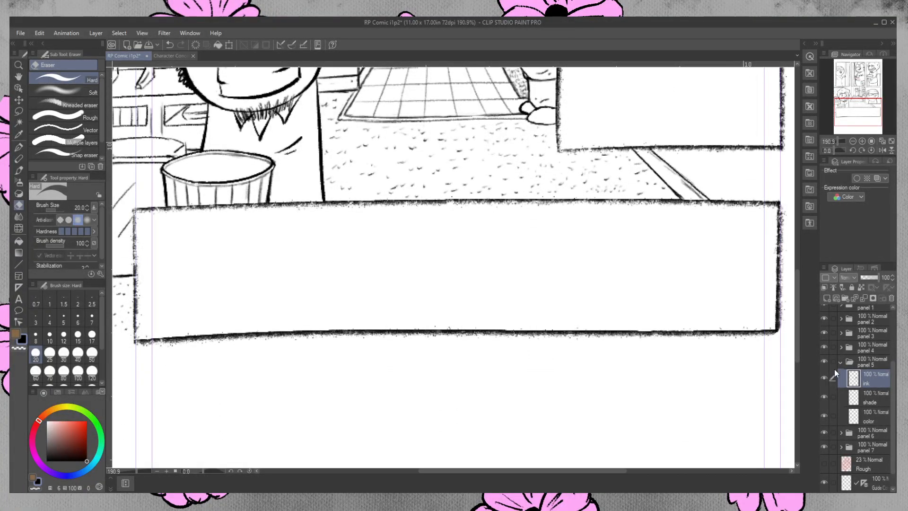
left_click(842, 363)
left_click(841, 413)
left_click(856, 430)
left_click(824, 414)
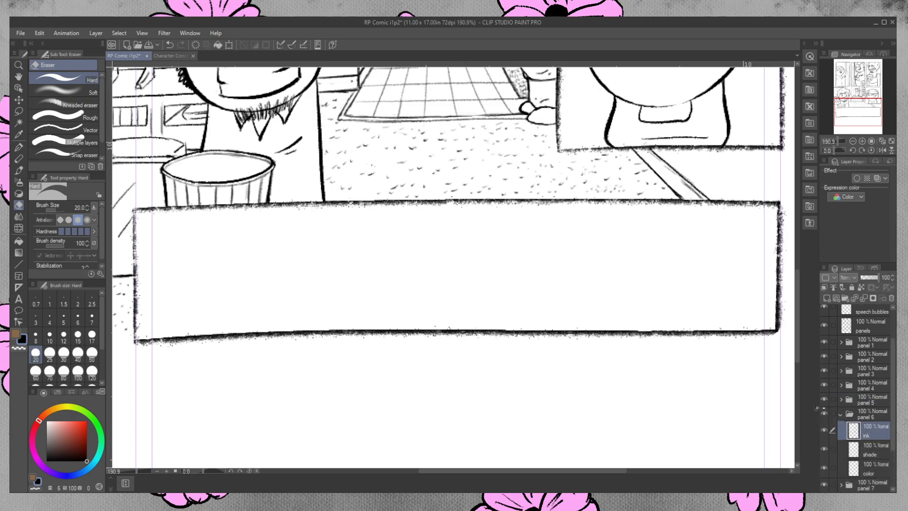
scroll(827, 449, "down", 3)
left_click(825, 445)
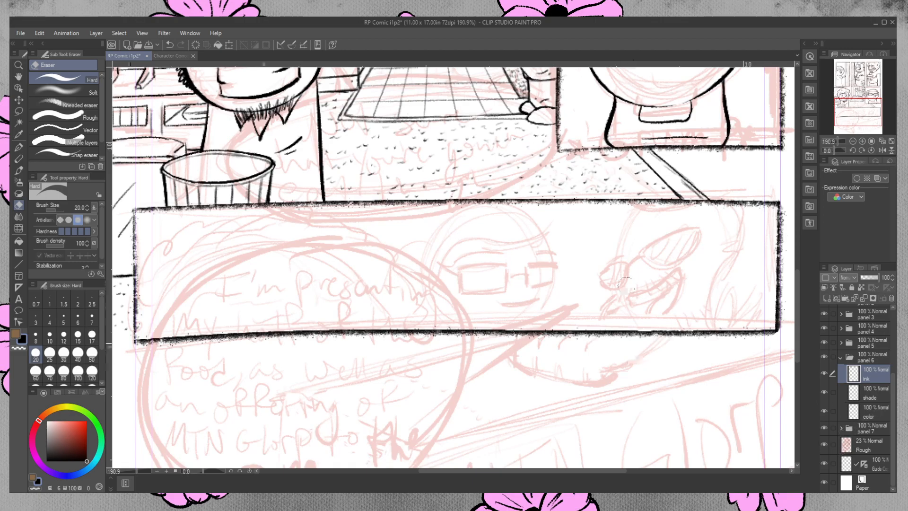
- Ink the curved face outline of the rightmost character in the wide bottom panel and erase the overshoot below the border
left_click(20, 136)
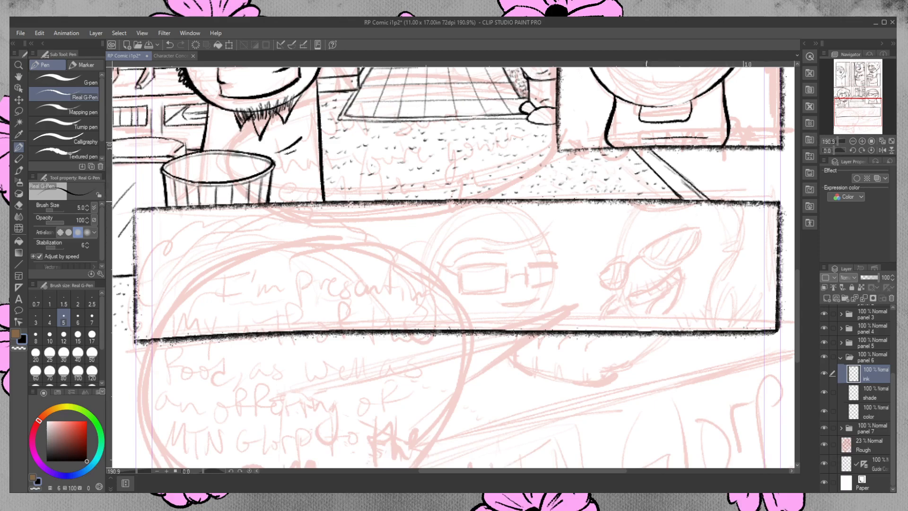
left_click_drag(647, 203, 674, 356)
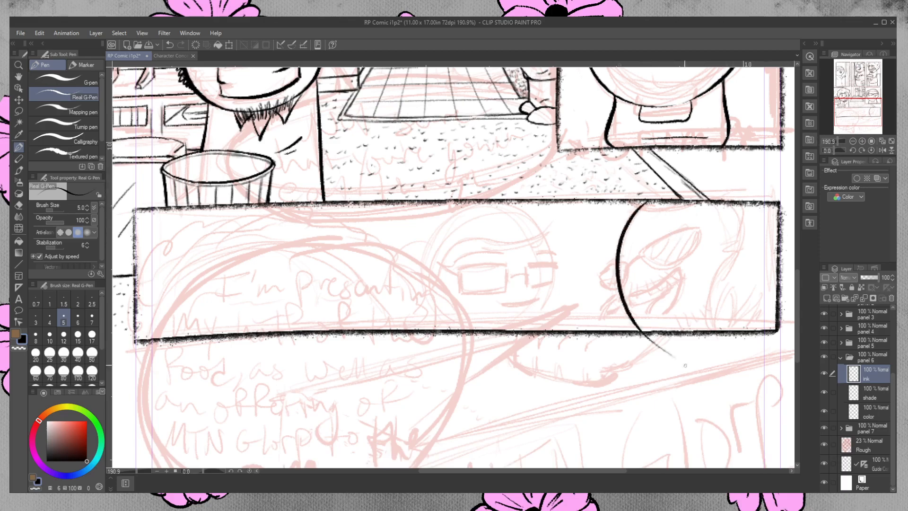
left_click(19, 205)
left_click_drag(674, 358, 640, 333)
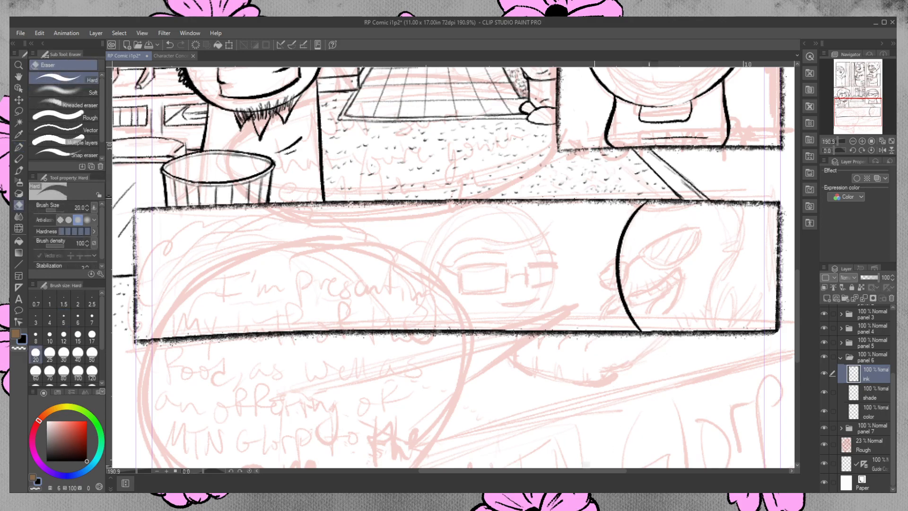
- Ink the larger leaf-shaped lens of the rightmost character's glasses over the sketch, redoing uneven strokes
left_click(19, 147)
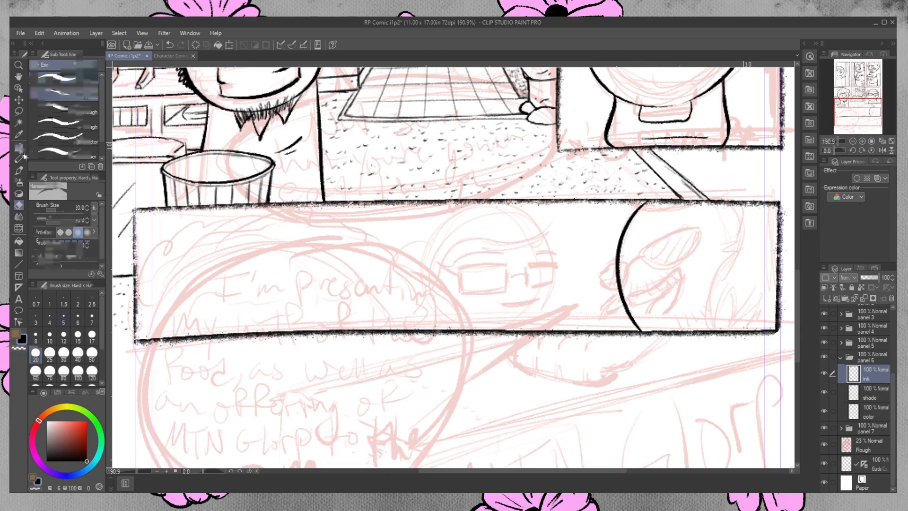
left_click_drag(642, 254, 704, 231)
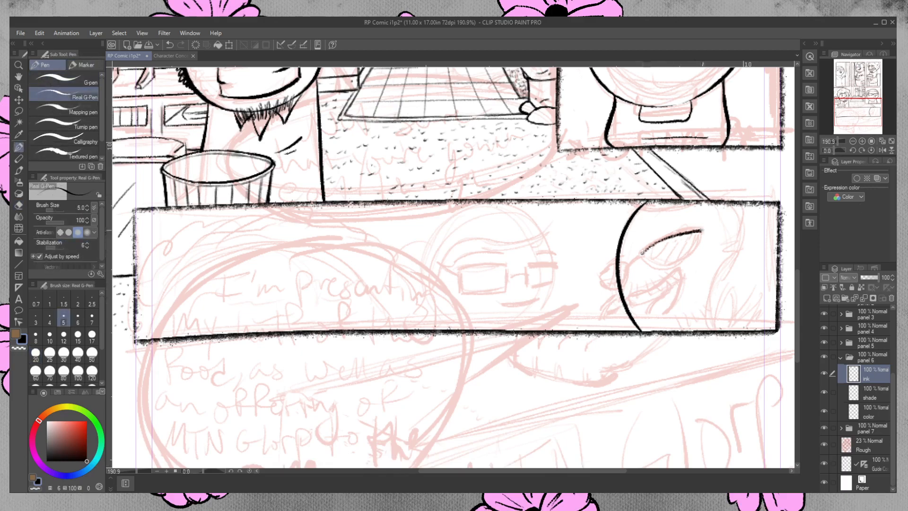
key("ctrl+z")
mouse_move(642, 254)
left_mouse_down()
mouse_move(702, 229)
mouse_move(674, 269)
mouse_move(696, 233)
left_mouse_up()
key("ctrl+z")
key("ctrl+z")
key("e")
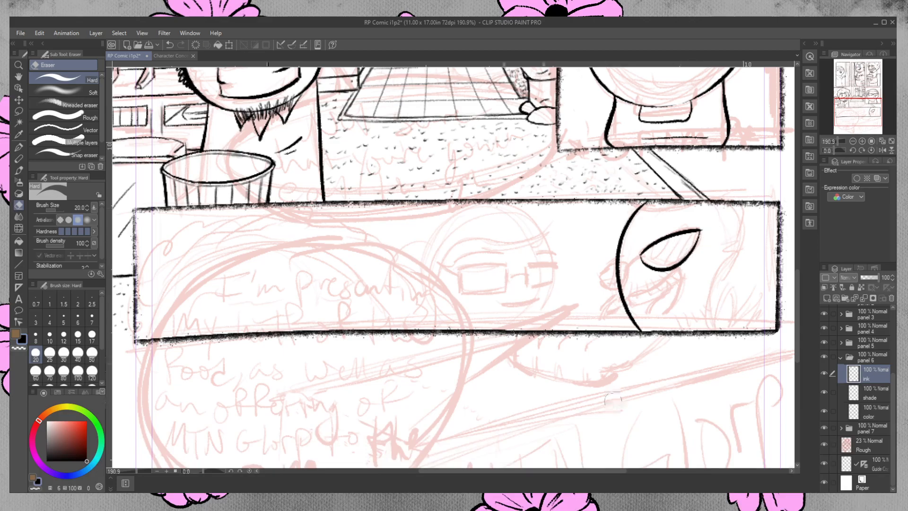
- Ink the small rounded far lens over the edge of the face outline, undoing and redrawing strokes until it follows the sketch
left_click(19, 147)
left_click_drag(598, 276, 630, 261)
key("ctrl+z")
mouse_move(599, 276)
left_mouse_down()
mouse_move(636, 260)
mouse_move(610, 268)
mouse_move(631, 262)
mouse_move(614, 289)
mouse_move(635, 260)
mouse_move(618, 287)
left_mouse_up()
key("ctrl+z")
key("ctrl+z")
key("ctrl+z")
key("ctrl+z")
key("ctrl+z")
key("ctrl+z")
key("ctrl+z")
left_click_drag(600, 279, 611, 287)
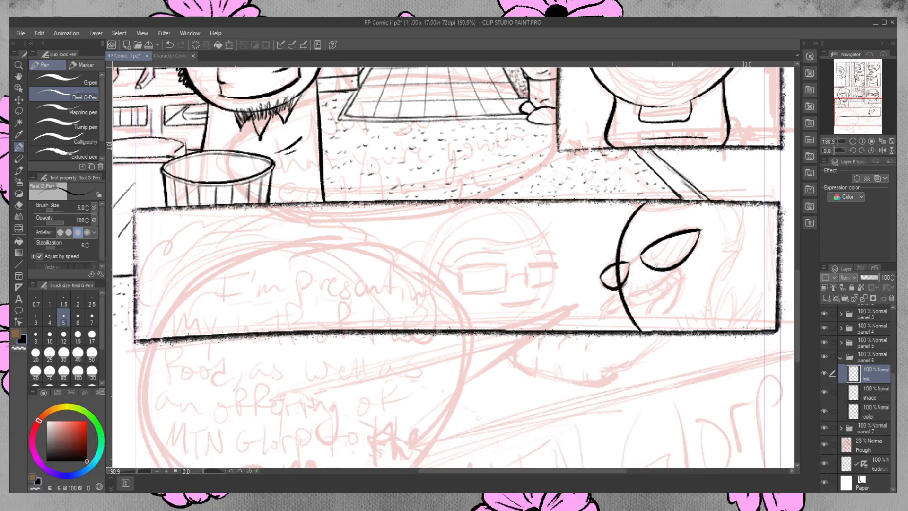
- Erase the face outline where it crosses the small lens and ink the bridge joining the two lenses
left_click(19, 205)
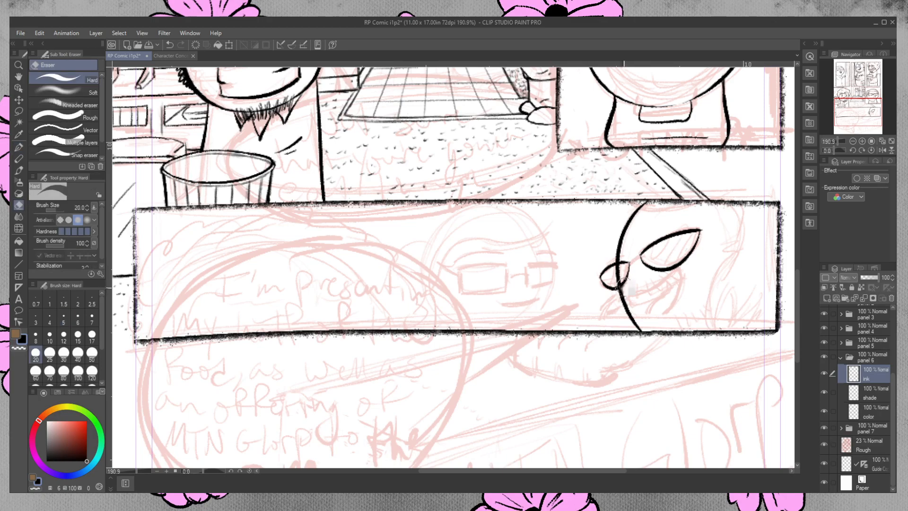
mouse_move(617, 271)
left_mouse_down()
mouse_move(611, 279)
mouse_move(618, 280)
left_mouse_up()
key("p")
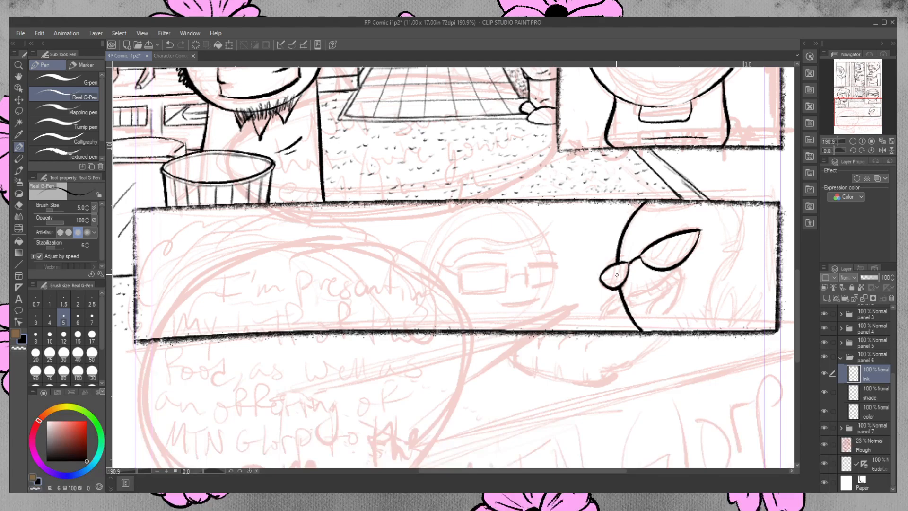
- Undo the last two strokes and trim the outer lower edge of the small lens with the eraser
key("ctrl+z")
key("ctrl+z")
key("e")
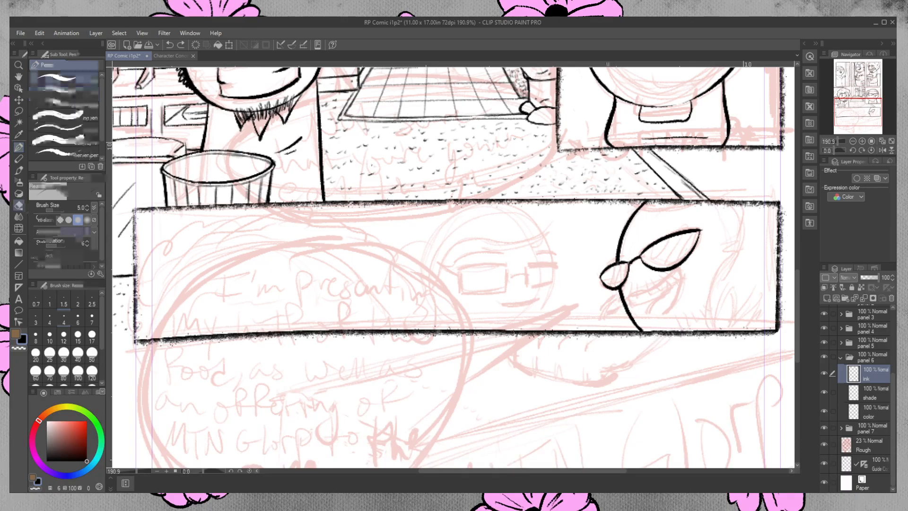
left_click_drag(600, 280, 606, 287)
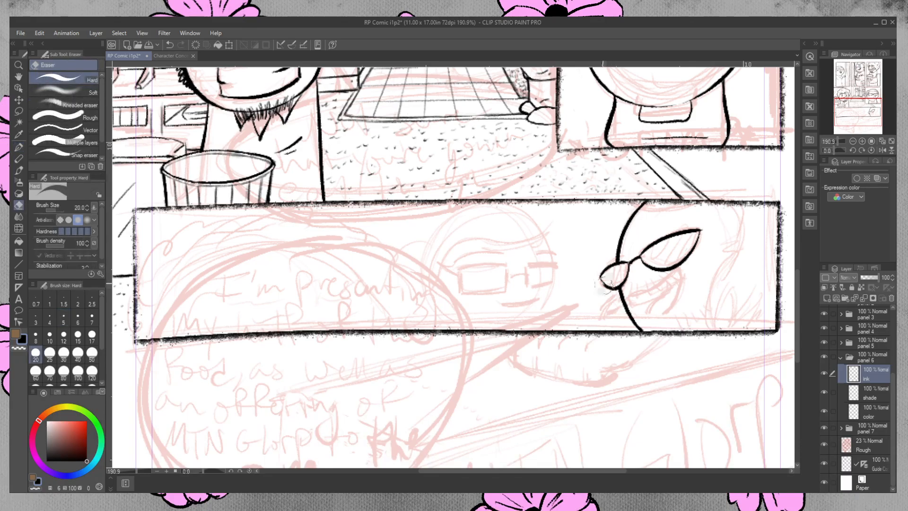
left_click_drag(608, 289, 614, 291)
key("ctrl+z")
key("ctrl+y")
- Touch up the bridge between the two lenses with a short ink stroke and trim its lower edge
left_click(20, 147)
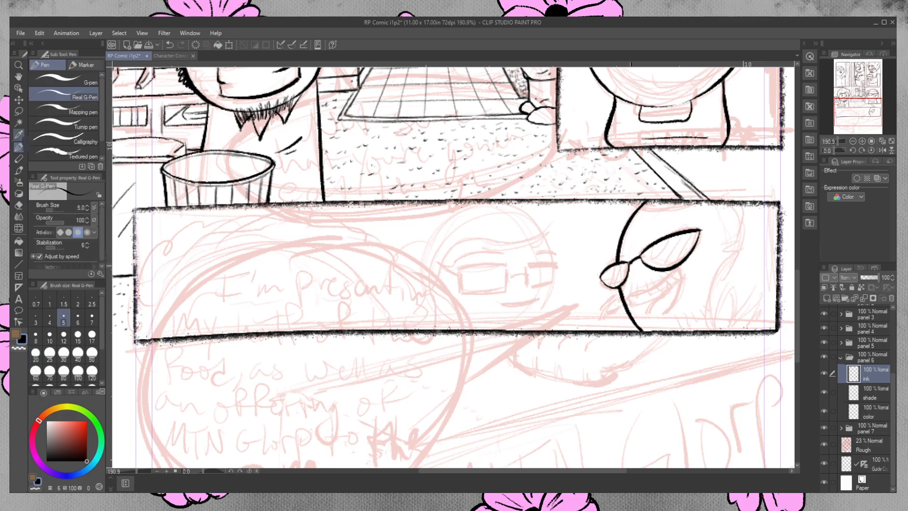
left_click_drag(628, 263, 639, 258)
key("e")
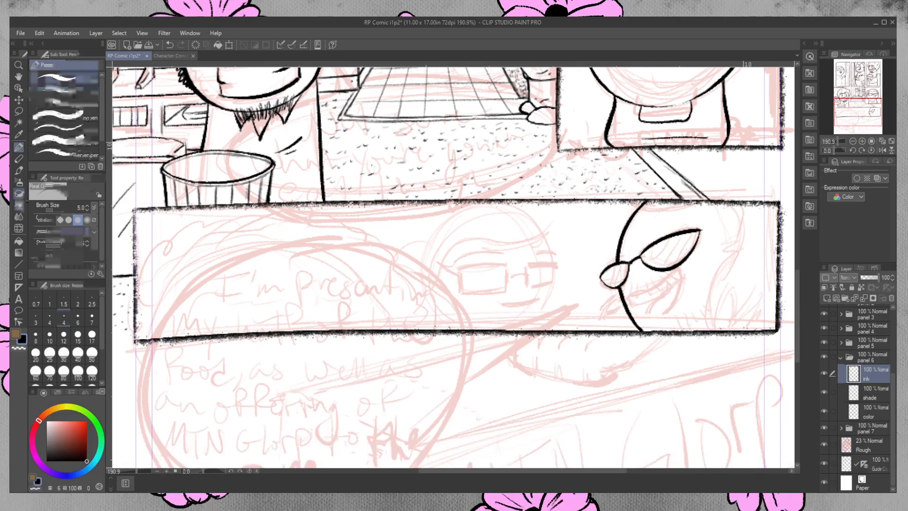
left_click_drag(633, 267, 646, 260)
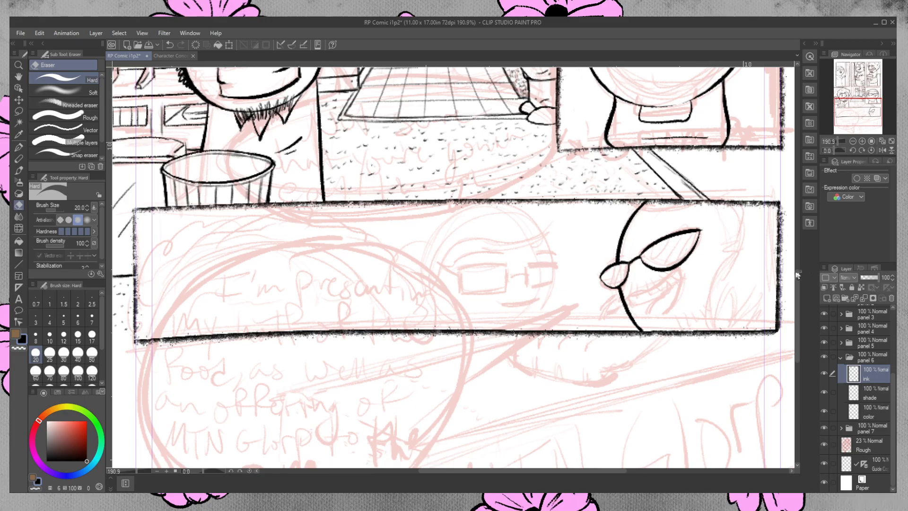
- Ink the arm of the glasses from the outer tip of the large lens back to the edge of the head, redoing it shorter
key("p")
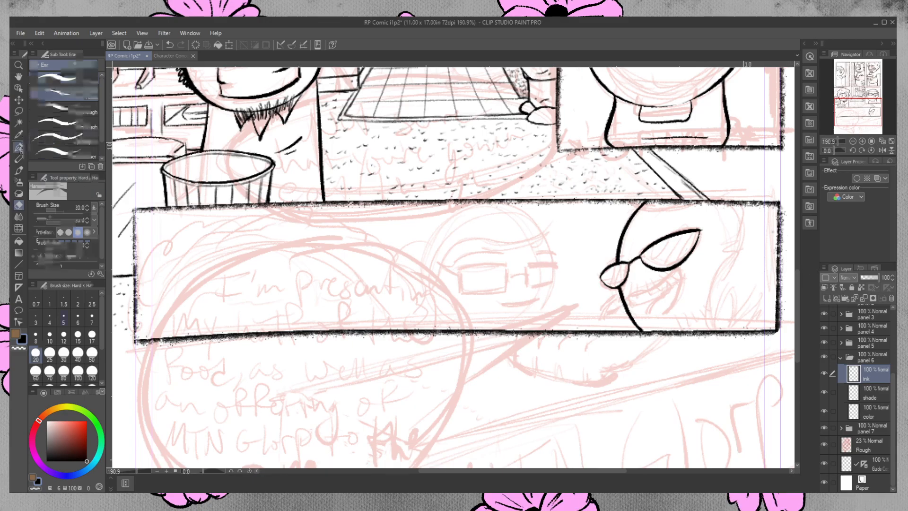
left_click_drag(701, 230, 787, 234)
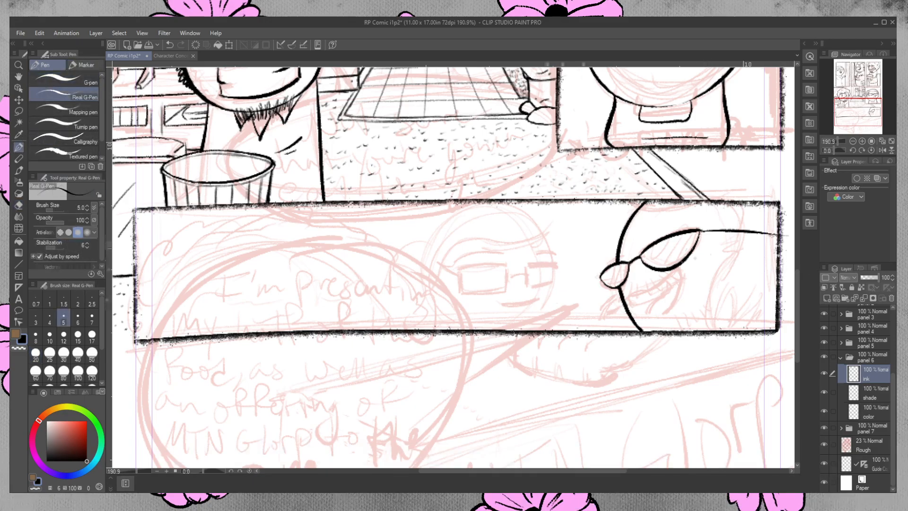
key("ctrl+z")
left_click_drag(699, 230, 741, 232)
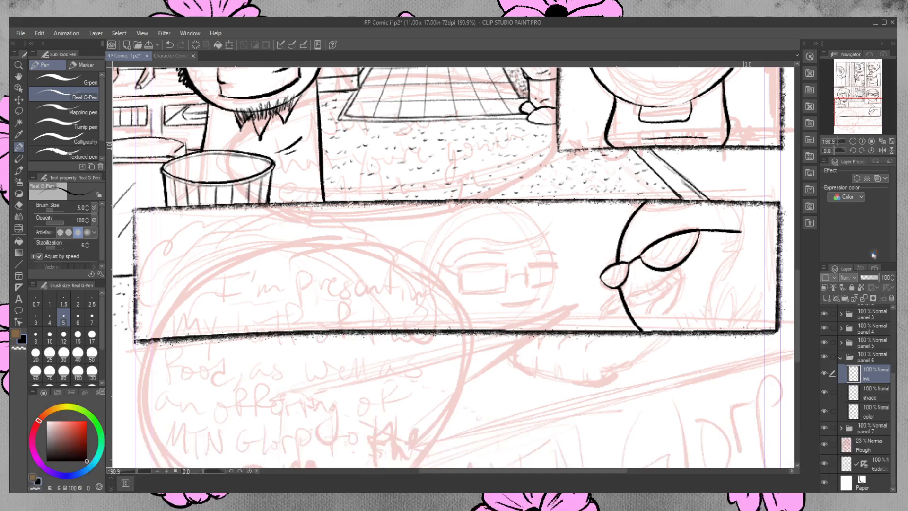
- Ink the hairline curve across the top of the forehead and the long wavy line behind the face down to the panel's lower border
left_click_drag(641, 211, 712, 199)
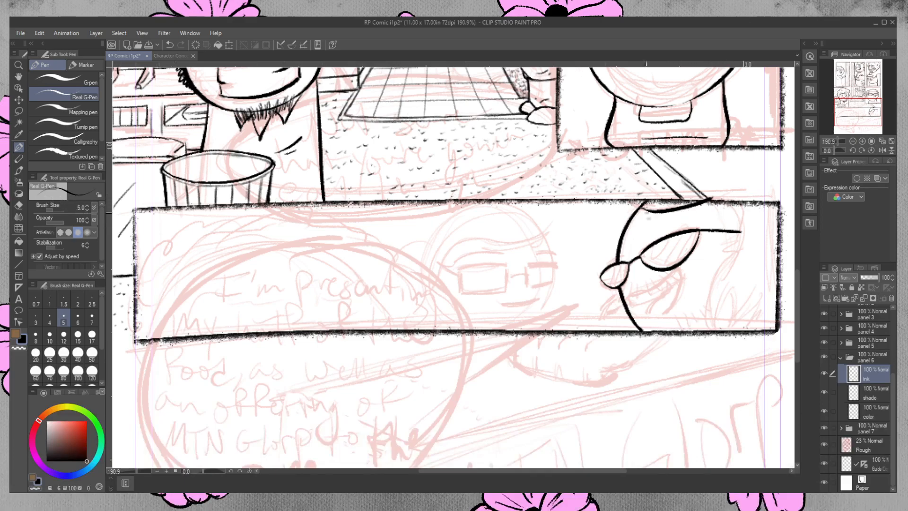
key("ctrl+z")
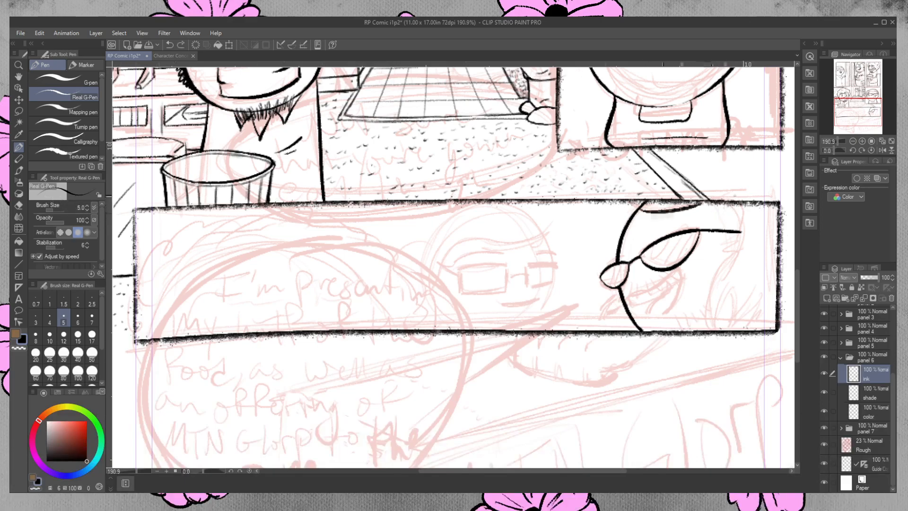
left_click_drag(634, 214, 691, 200)
key("ctrl+z")
left_click_drag(637, 214, 700, 200)
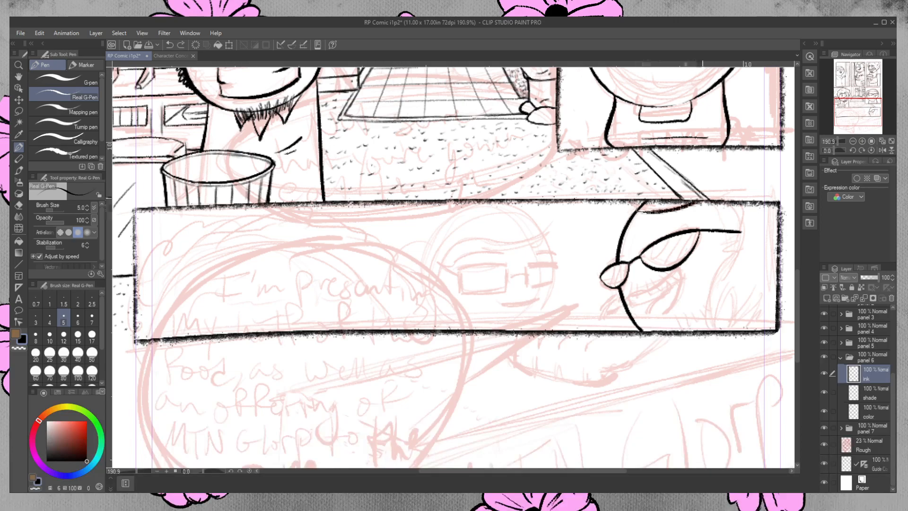
key("ctrl+z")
mouse_move(638, 215)
left_mouse_down()
mouse_move(697, 200)
mouse_move(741, 210)
mouse_move(719, 329)
left_mouse_up()
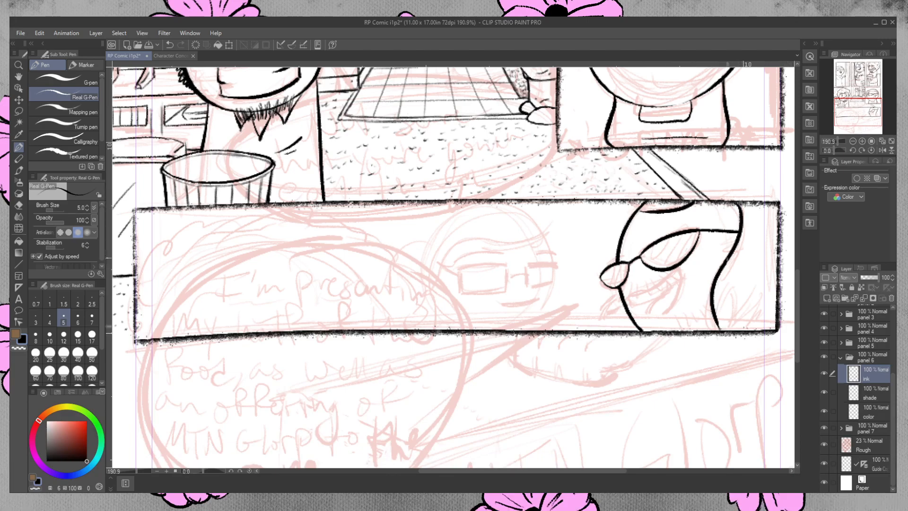
key("ctrl+z")
mouse_move(736, 203)
left_mouse_down()
mouse_move(745, 230)
mouse_move(722, 341)
mouse_move(731, 307)
mouse_move(723, 328)
left_mouse_up()
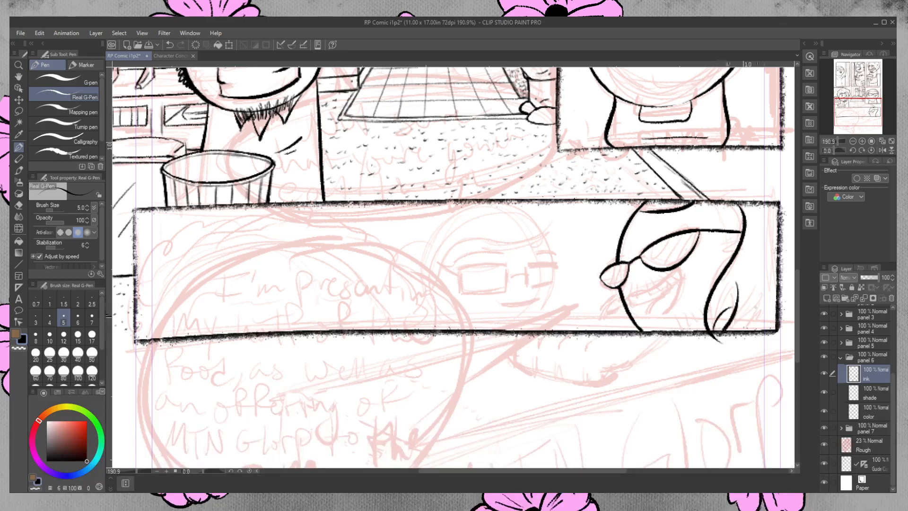
- Ink the curved hair strands in the panel's lower corner behind the face, undoing and redrawing strokes
left_click_drag(764, 290, 716, 334)
key("ctrl+z")
mouse_move(764, 289)
left_mouse_down()
mouse_move(735, 330)
mouse_move(761, 331)
mouse_move(737, 341)
mouse_move(760, 334)
left_mouse_up()
key("ctrl+z")
key("ctrl+z")
key("ctrl+z")
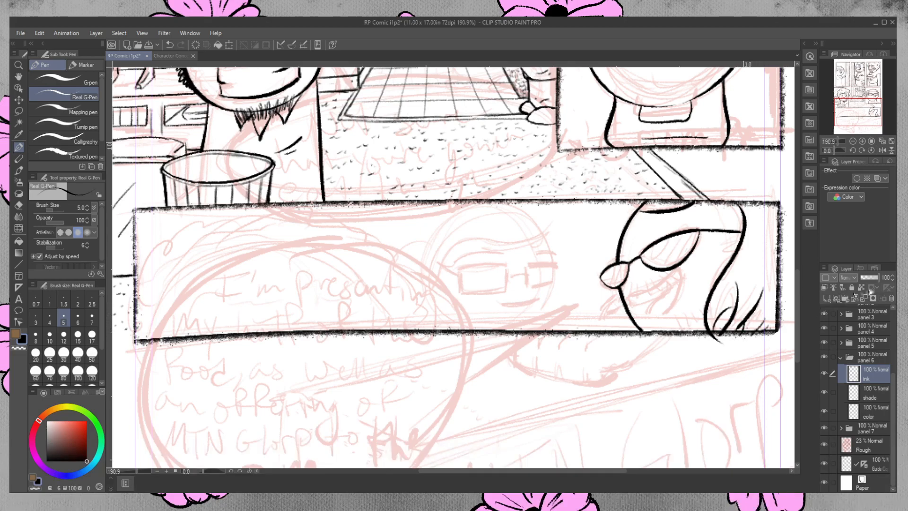
left_click_drag(716, 298, 711, 326)
key("ctrl+z")
key("ctrl+z")
mouse_move(715, 295)
left_mouse_down()
mouse_move(710, 319)
mouse_move(726, 300)
left_mouse_up()
key("ctrl+z")
key("ctrl+z")
left_click_drag(735, 306, 727, 311)
- Erase the strand ends that overshoot the panel's lower border
left_click(19, 205)
mouse_move(722, 343)
left_mouse_down()
mouse_move(710, 339)
mouse_move(723, 336)
left_mouse_up()
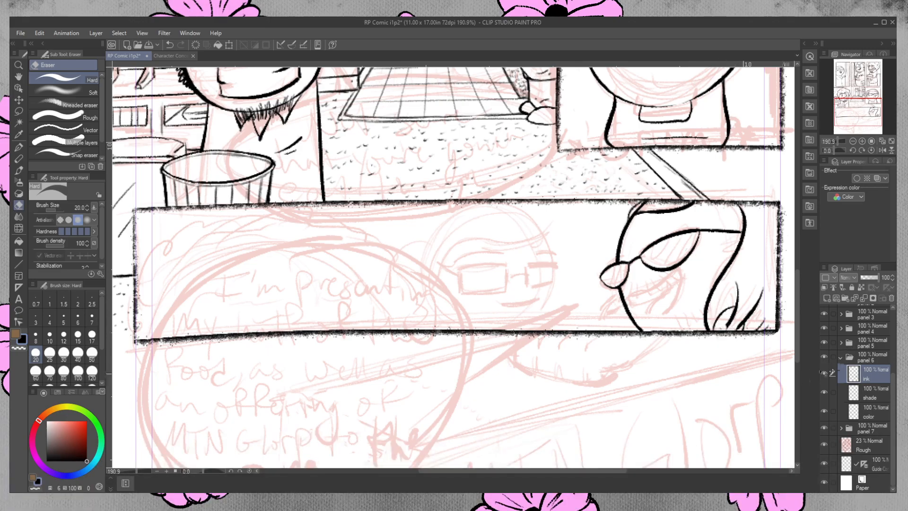
key("ctrl+z")
scroll(880, 369, "up", 3)
left_click(873, 326)
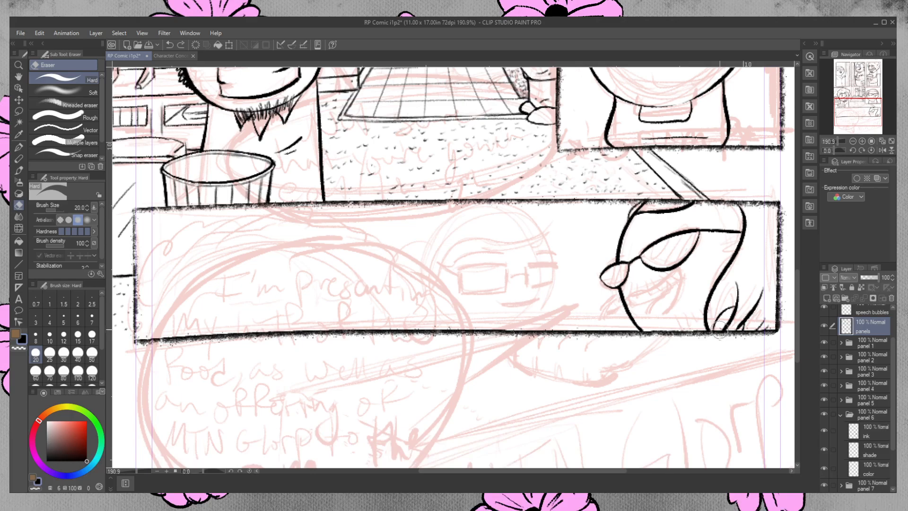
key("ctrl+z")
scroll(876, 394, "down", 2)
left_click(875, 394)
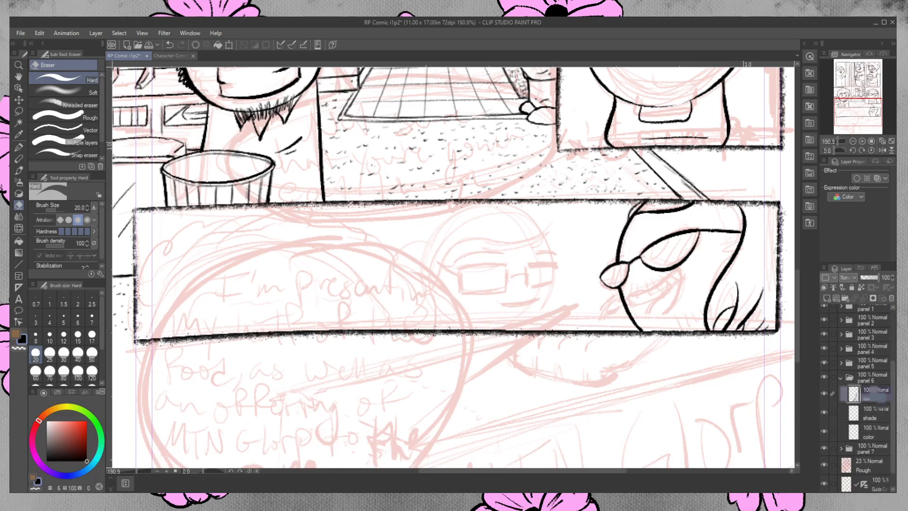
- Ink the open mouth under the glasses with an upper lip line and a rounded lower curve, redoing strokes over the sketch
left_click(19, 147)
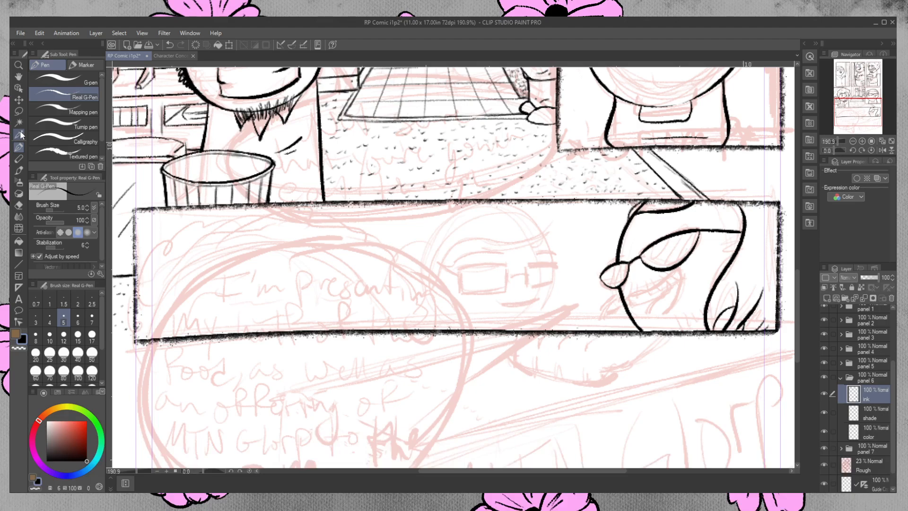
left_click_drag(627, 294, 678, 265)
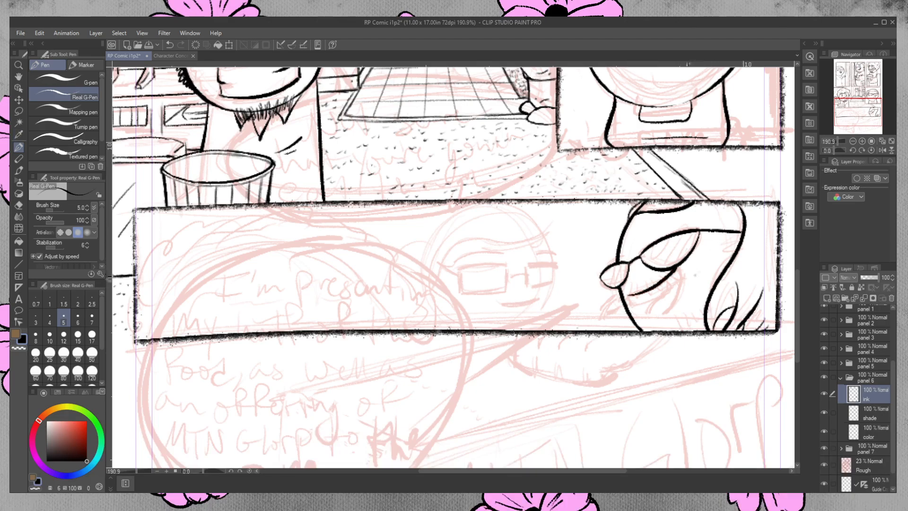
mouse_move(680, 270)
left_mouse_down()
mouse_move(678, 295)
mouse_move(659, 312)
left_mouse_up()
key("ctrl+z")
mouse_move(681, 271)
left_mouse_down()
mouse_move(652, 323)
mouse_move(668, 307)
mouse_move(645, 324)
mouse_move(632, 319)
mouse_move(653, 321)
mouse_move(621, 312)
left_mouse_up()
key("ctrl+z")
key("ctrl+z")
key("ctrl+z")
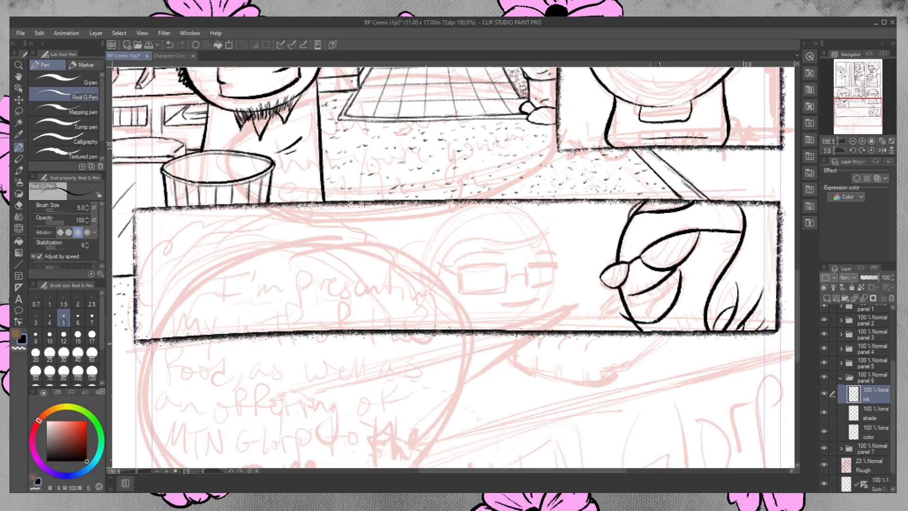
- Erase the end of the lower mouth curve near the front of the face outline
left_click(20, 209)
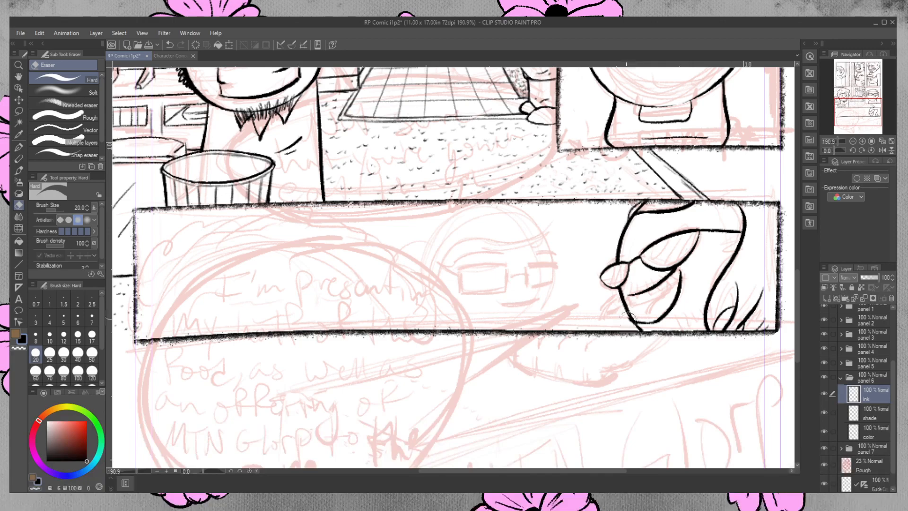
left_click_drag(629, 324, 632, 328)
key("ctrl+z")
- Ink the inner curve that closes the lower part of the mouth, redrawing it until it fits the sketch
left_click(21, 144)
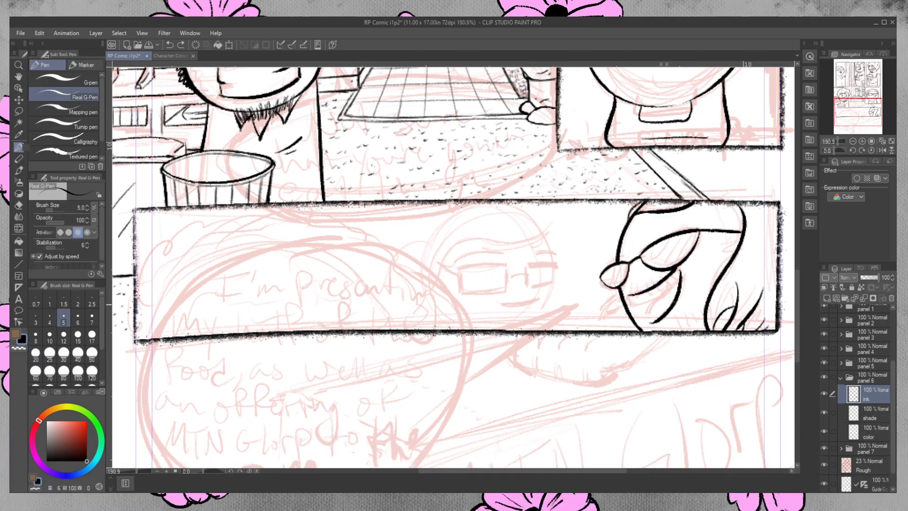
left_click_drag(672, 285, 652, 322)
key("ctrl+z")
left_click_drag(672, 286, 654, 323)
key("ctrl+z")
left_click_drag(669, 286, 652, 322)
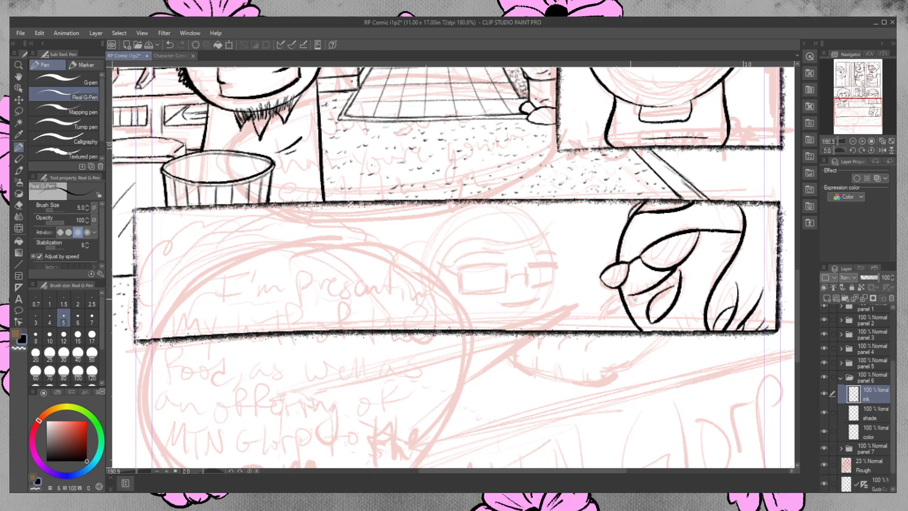
- Ink the lower edge of the teeth beneath the upper lip line and trim its overlap at the mouth corner with the eraser
left_click_drag(630, 297, 658, 292)
left_click_drag(679, 277, 637, 300)
left_click_drag(678, 281, 674, 285)
key("e")
mouse_move(668, 286)
left_mouse_down()
mouse_move(661, 289)
mouse_move(677, 276)
left_mouse_up()
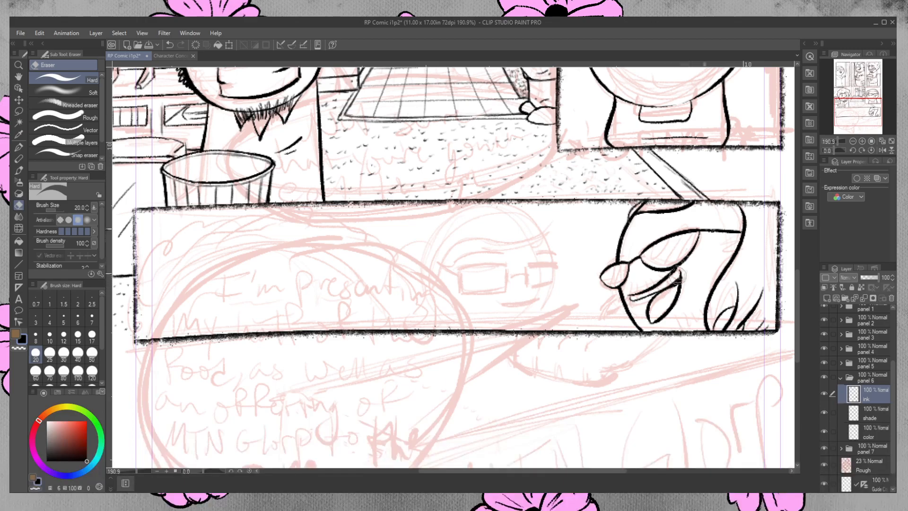
- Add a small cheek crease at the mouth corner below the large lens and clean up its edge with the eraser
left_click(19, 147)
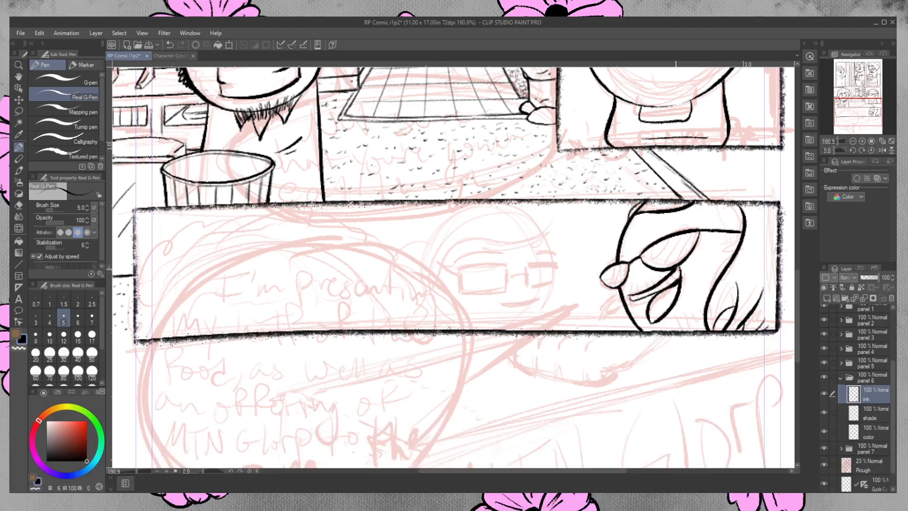
left_click_drag(687, 260, 689, 265)
left_click(20, 206)
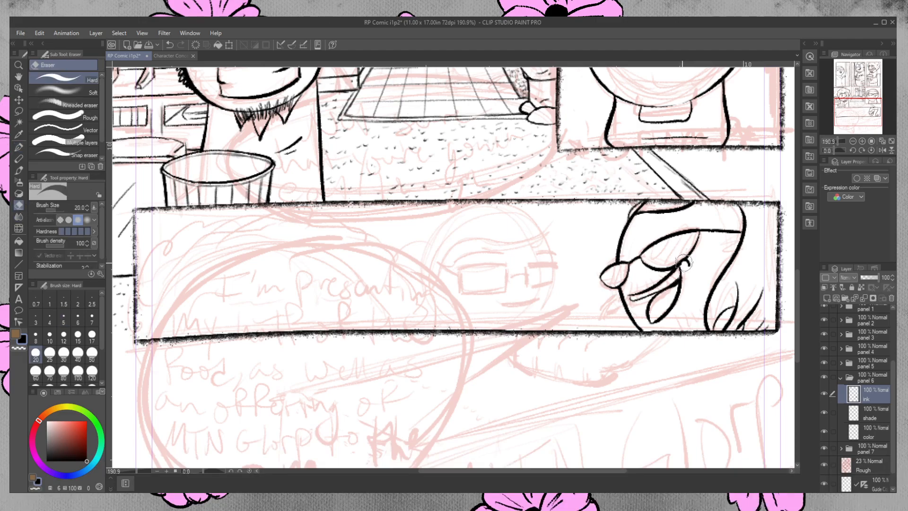
left_click_drag(683, 263, 684, 266)
key("ctrl+z")
left_click_drag(682, 264, 684, 263)
- Ink a row of short hatch strokes along the upper lip between the glasses and the mouth
left_click(20, 146)
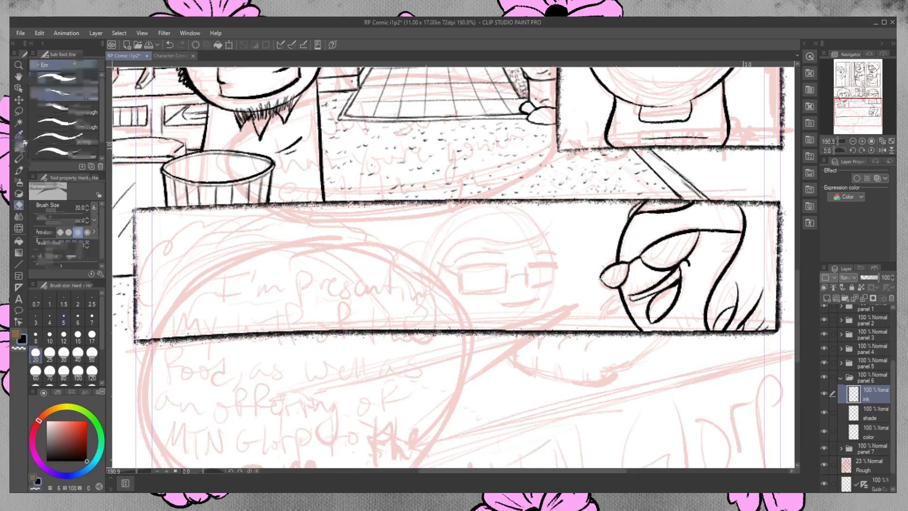
left_click_drag(629, 285, 629, 297)
mouse_move(635, 284)
left_mouse_down()
mouse_move(636, 297)
mouse_move(641, 292)
left_mouse_up()
left_click_drag(645, 281, 664, 281)
left_click_drag(667, 270, 694, 260)
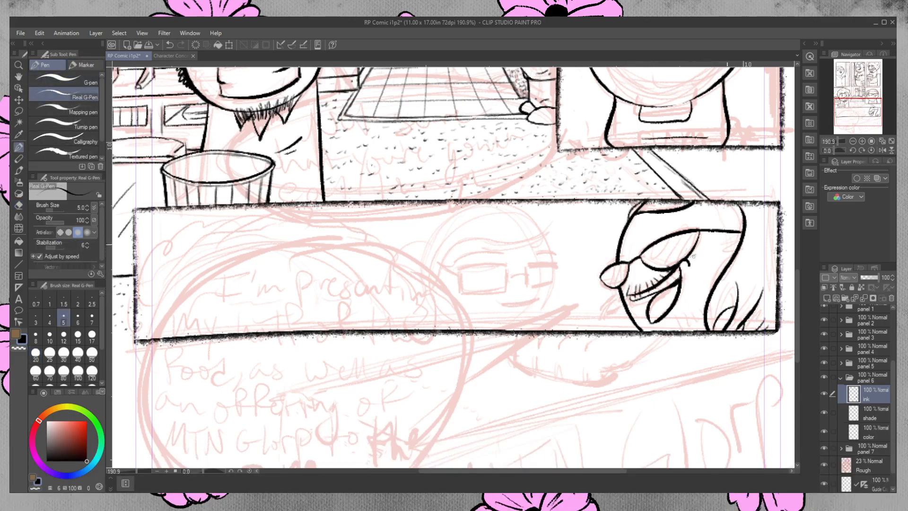
- Ink short tuft strokes along the panel's lower border between the mouth and the hair strands
left_click_drag(674, 327, 690, 332)
left_click_drag(692, 325, 700, 325)
mouse_move(701, 311)
left_mouse_down()
mouse_move(716, 285)
mouse_move(708, 332)
left_mouse_up()
key("ctrl+z")
key("ctrl+z")
left_click_drag(699, 322, 702, 331)
- Ink thin reflection marks and shading lines inside both lenses of the glasses
left_click_drag(621, 270, 615, 282)
mouse_move(656, 248)
left_mouse_down()
mouse_move(668, 241)
mouse_move(663, 258)
mouse_move(672, 261)
left_mouse_up()
mouse_move(684, 231)
left_mouse_down()
mouse_move(662, 268)
mouse_move(673, 266)
left_mouse_up()
key("ctrl+z")
key("ctrl+z")
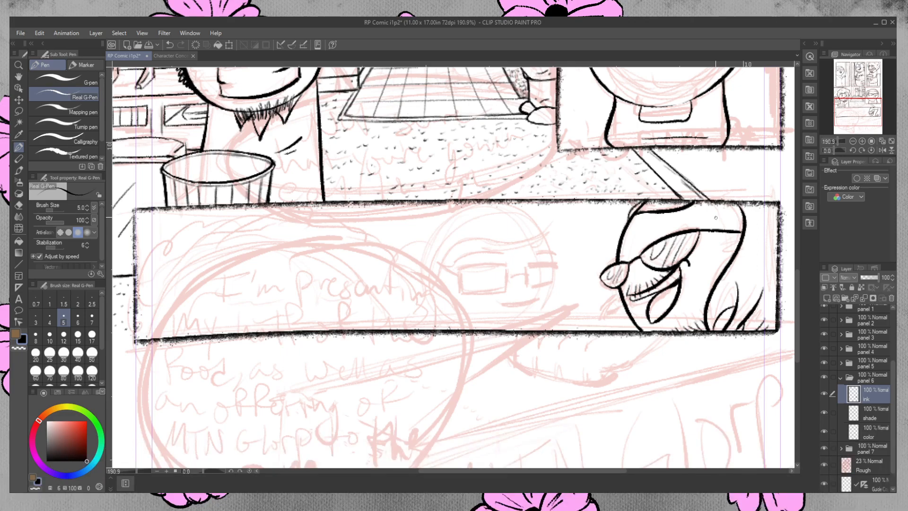
mouse_move(484, 204)
left_mouse_down()
mouse_move(459, 213)
mouse_move(468, 201)
mouse_move(426, 236)
mouse_move(466, 199)
left_mouse_up()
key("ctrl+z")
key("ctrl+z")
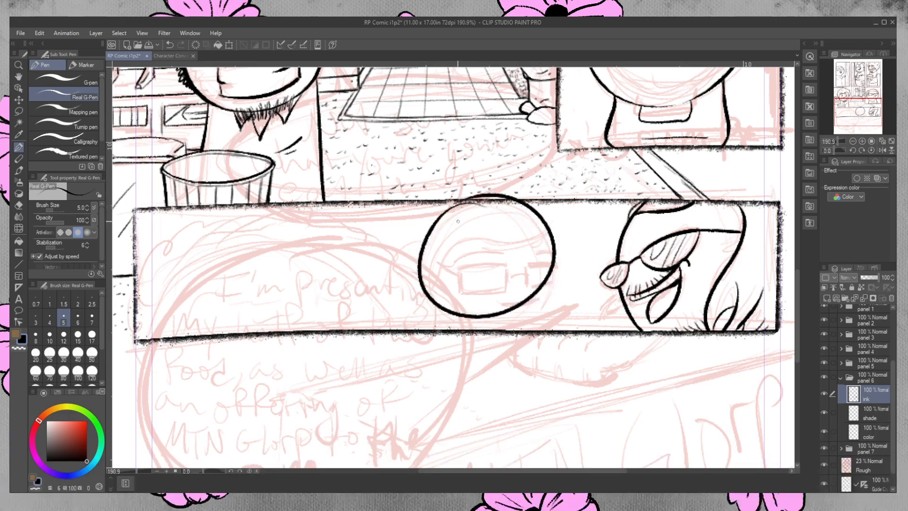
key("m")
mouse_move(470, 183)
left_mouse_down()
mouse_move(473, 335)
mouse_move(551, 209)
mouse_move(471, 185)
left_mouse_up()
left_click_drag(510, 284, 520, 298)
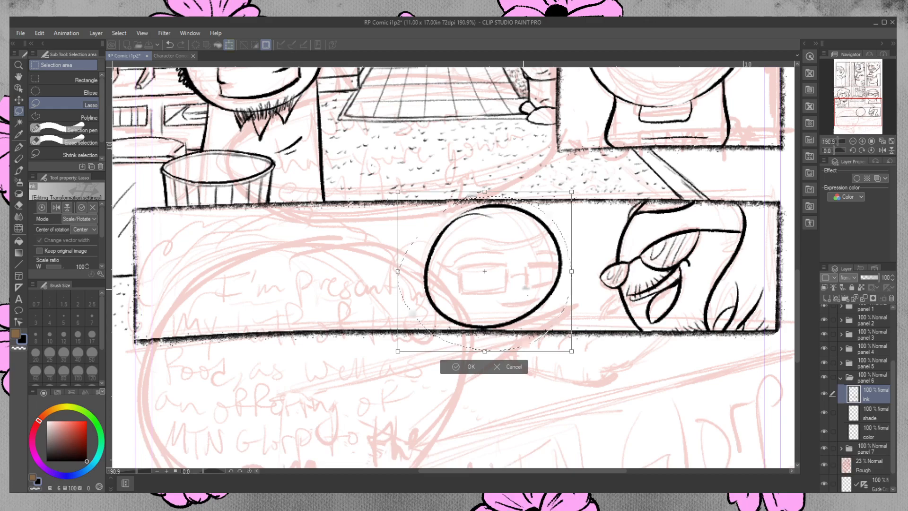
key("Return")
key("Delete")
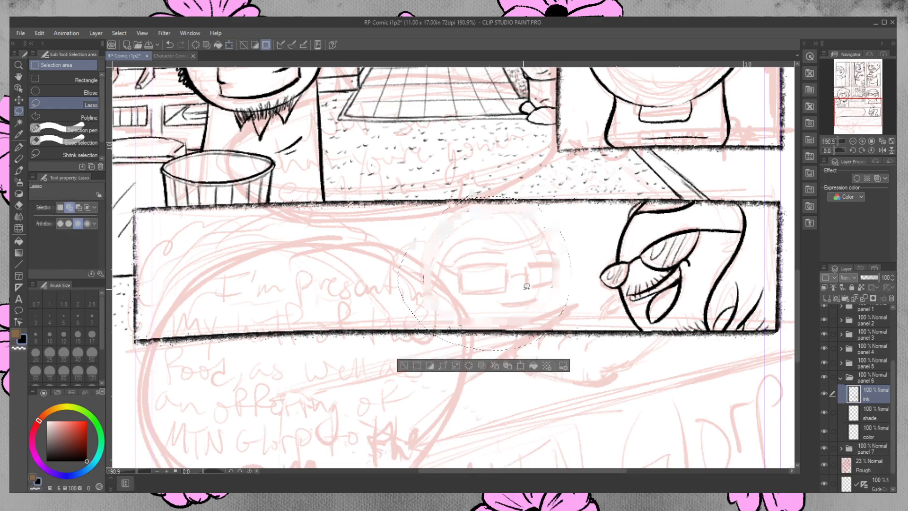
key("ctrl+d")
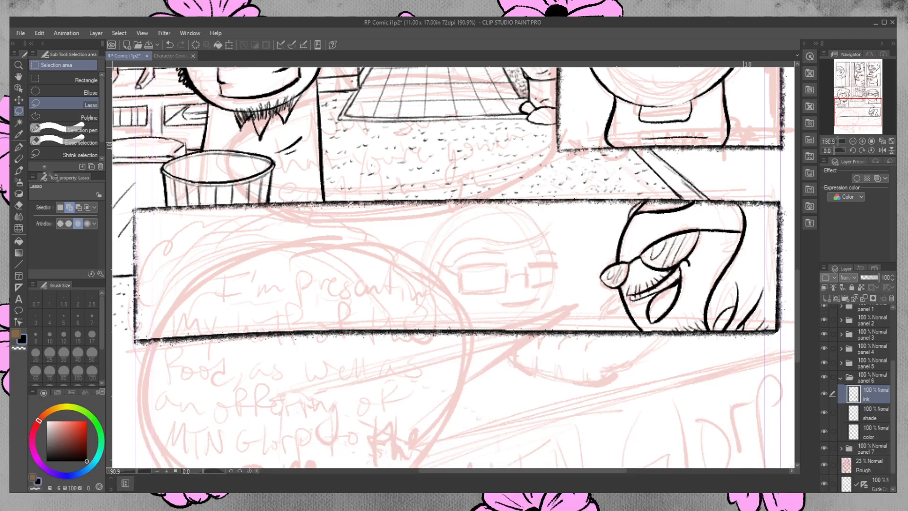
- Ink the round head of the middle character as a circle over the sketched face, undoing and redrawing attempts
key("p")
mouse_move(466, 213)
left_mouse_down()
mouse_move(478, 214)
mouse_move(473, 224)
mouse_move(473, 215)
mouse_move(552, 306)
mouse_move(468, 208)
mouse_move(558, 241)
mouse_move(461, 206)
mouse_move(557, 267)
mouse_move(465, 208)
mouse_move(530, 321)
mouse_move(466, 208)
left_mouse_up()
key("ctrl+z")
key("ctrl+z")
key("ctrl+z")
key("ctrl+z")
key("ctrl+z")
key("ctrl+z")
key("ctrl+z")
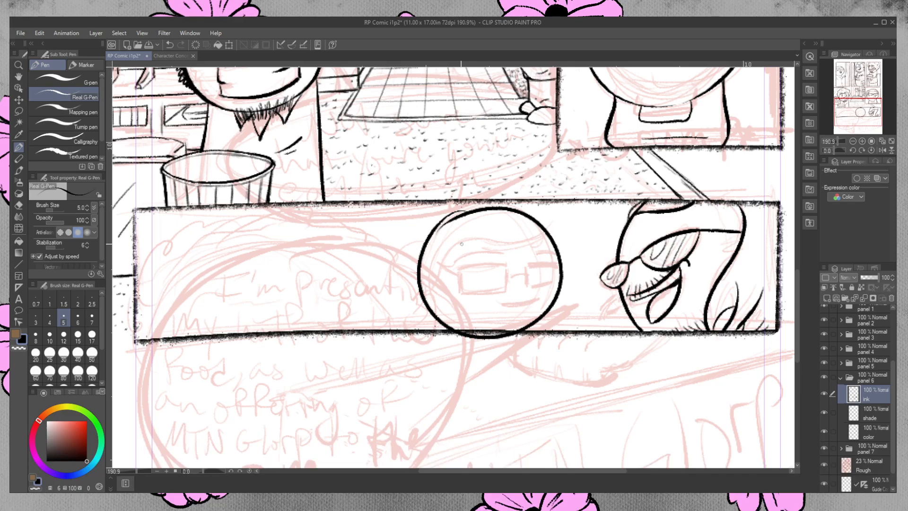
- Erase the doubled line at the upper part of the circular head and redraw a smooth arc closing the circle
left_click(19, 205)
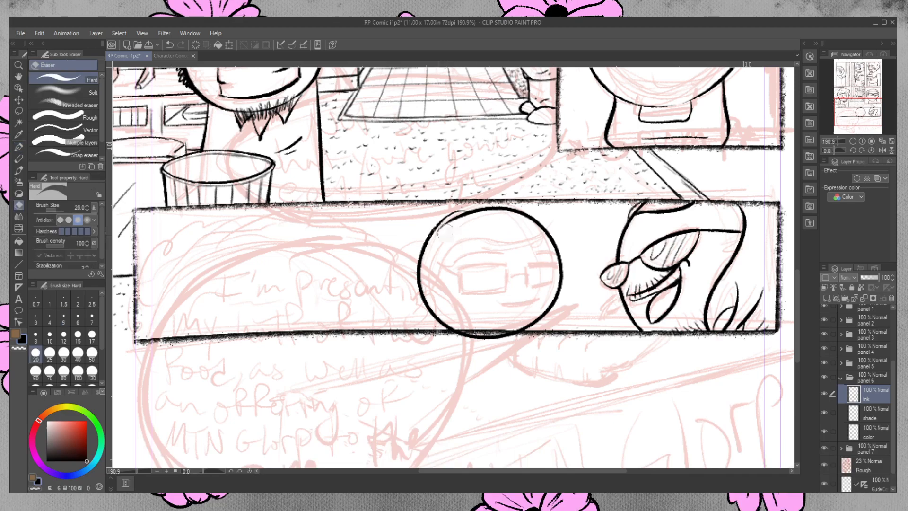
mouse_move(443, 230)
left_mouse_down()
mouse_move(484, 214)
mouse_move(456, 216)
left_mouse_up()
left_click(19, 148)
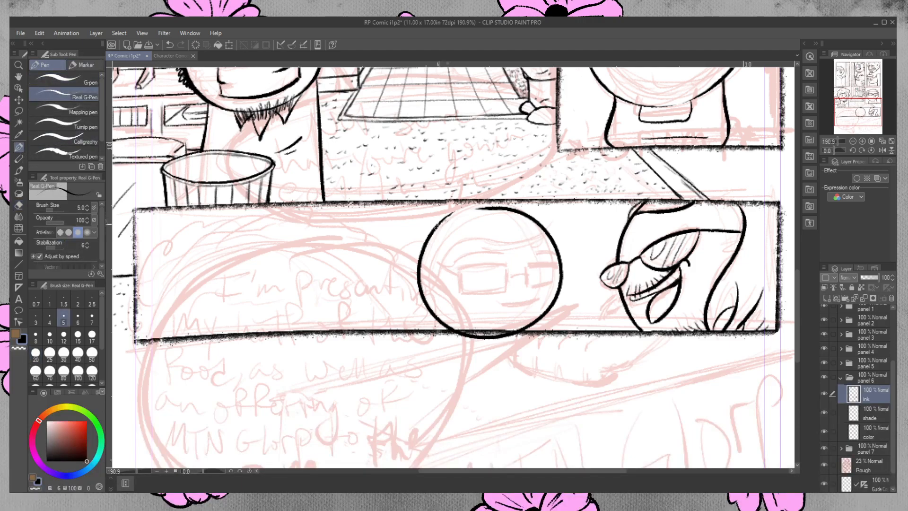
mouse_move(447, 216)
left_mouse_down()
mouse_move(497, 205)
mouse_move(447, 215)
mouse_move(509, 209)
mouse_move(467, 208)
mouse_move(445, 219)
mouse_move(477, 206)
mouse_move(519, 214)
left_mouse_up()
left_click(18, 205)
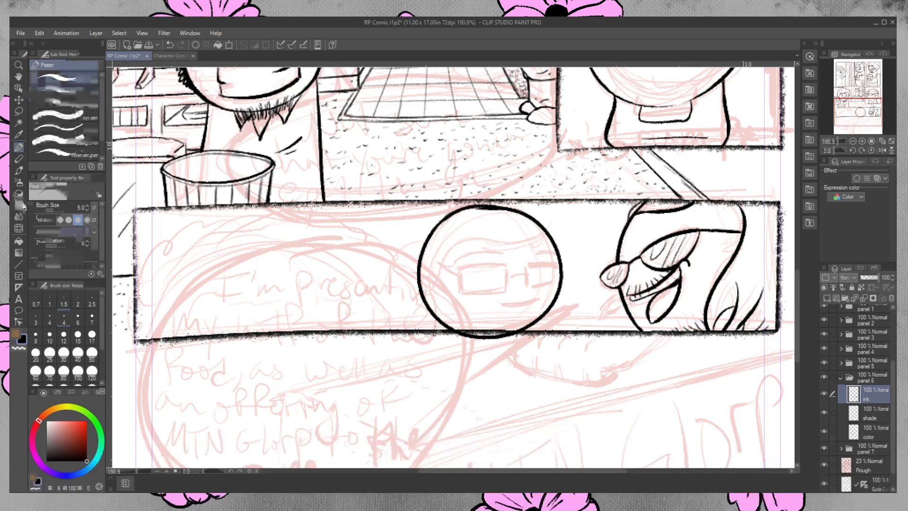
mouse_move(500, 213)
left_mouse_down()
mouse_move(507, 208)
mouse_move(456, 217)
left_mouse_up()
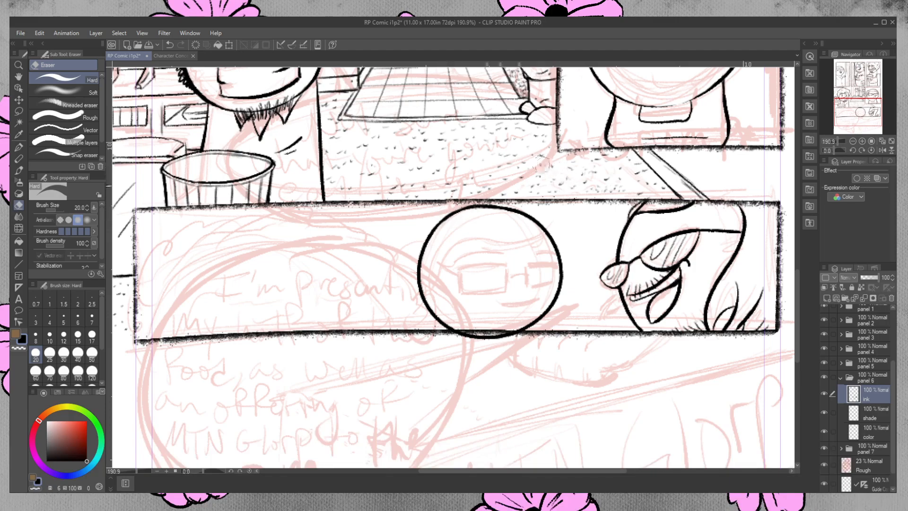
key("ctrl+z")
- Lasso the middle character's circular head, move it slightly up so it fits inside the panel borders, and deselect it
left_click(18, 110)
mouse_move(444, 202)
left_mouse_down()
mouse_move(417, 235)
mouse_move(437, 336)
mouse_move(537, 350)
mouse_move(578, 267)
mouse_move(522, 194)
mouse_move(467, 202)
left_mouse_up()
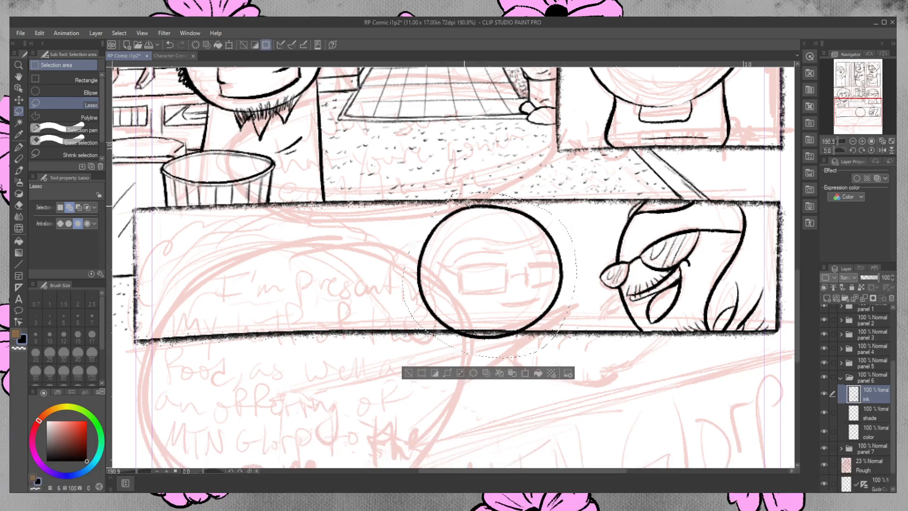
key("ctrl+t")
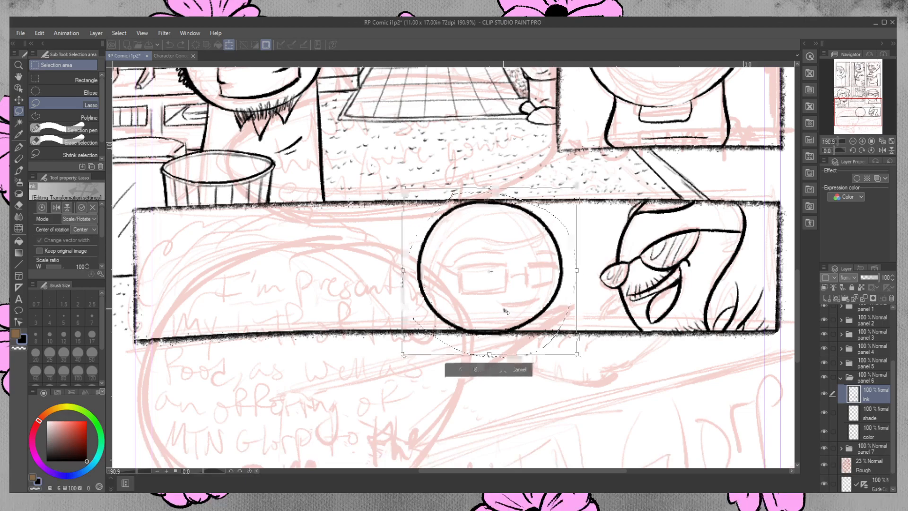
left_click_drag(505, 311, 504, 308)
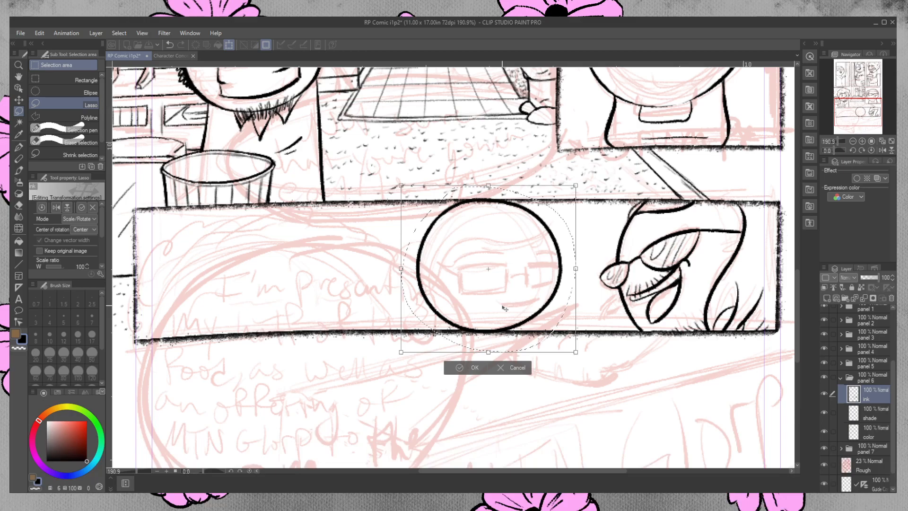
key("Return")
key("ctrl+d")
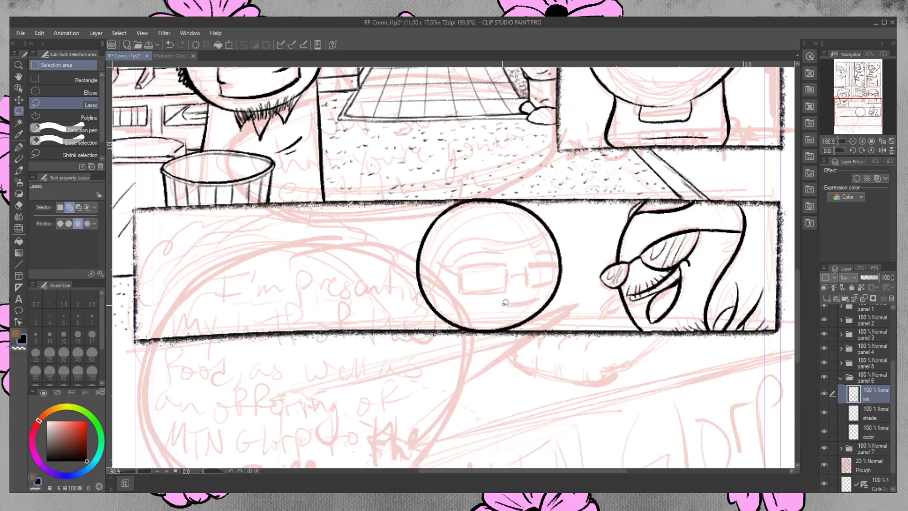
- Ink the two rectangular glasses lenses on the middle face with the Real G-Pen, undoing the first stroke
key("p")
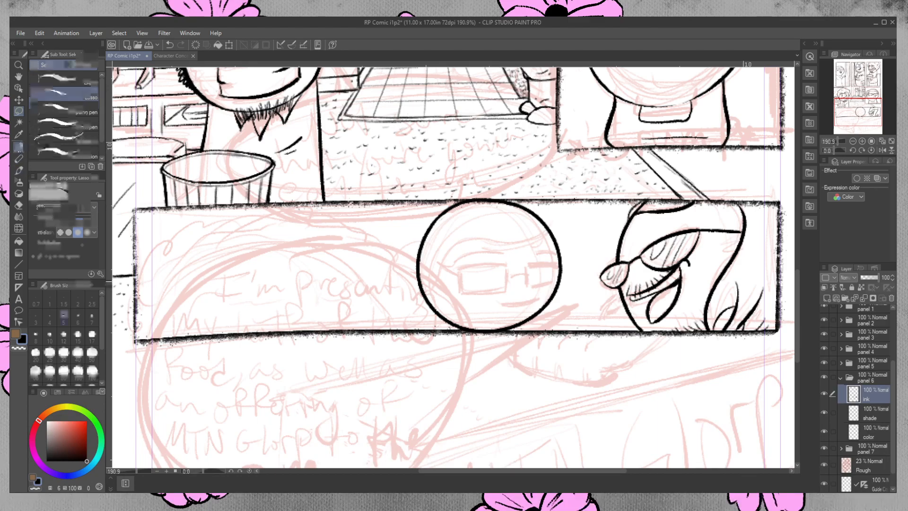
mouse_move(444, 263)
left_mouse_down()
mouse_move(471, 271)
mouse_move(551, 263)
left_mouse_up()
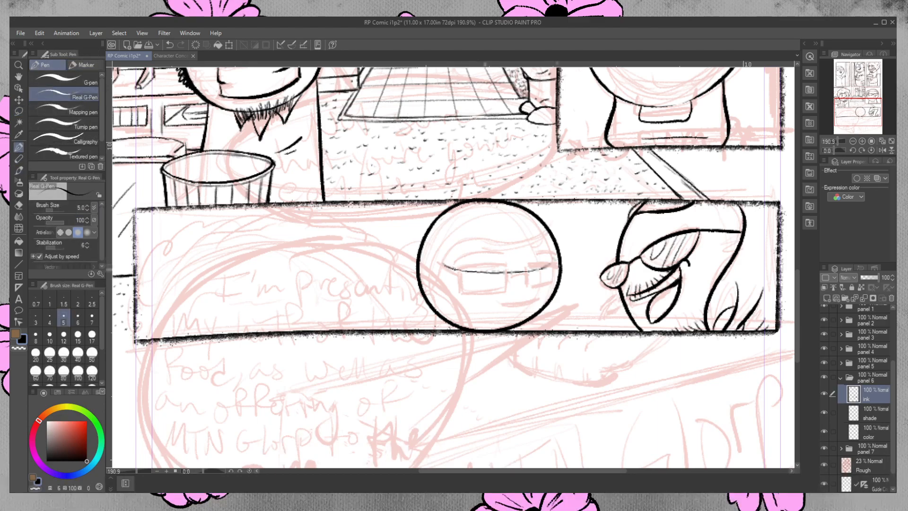
key("ctrl+z")
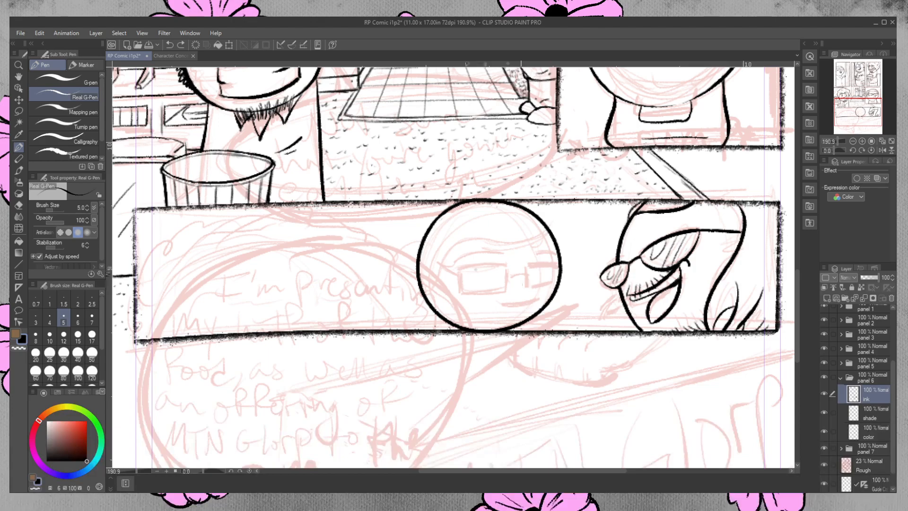
mouse_move(461, 271)
left_mouse_down()
mouse_move(503, 274)
mouse_move(460, 274)
mouse_move(528, 270)
mouse_move(527, 289)
mouse_move(557, 282)
left_mouse_up()
mouse_move(464, 291)
left_mouse_down()
mouse_move(509, 289)
mouse_move(466, 290)
mouse_move(507, 288)
mouse_move(467, 268)
mouse_move(507, 272)
mouse_move(461, 271)
mouse_move(462, 290)
left_mouse_up()
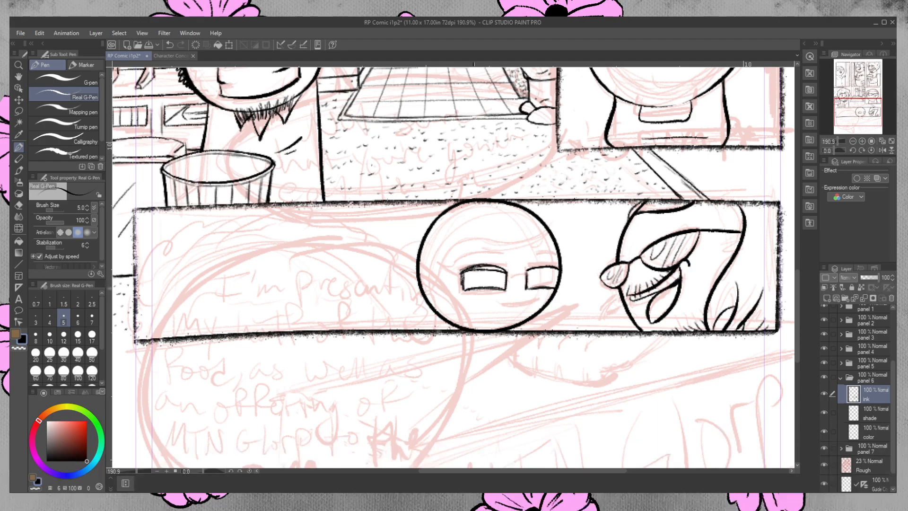
- Erase the excess ink inside and around both glasses lenses to thin their frames
left_click(19, 207)
mouse_move(466, 274)
left_mouse_down()
mouse_move(504, 273)
mouse_move(468, 271)
mouse_move(475, 268)
mouse_move(467, 284)
mouse_move(459, 271)
mouse_move(468, 292)
mouse_move(499, 288)
mouse_move(469, 293)
mouse_move(500, 292)
left_mouse_up()
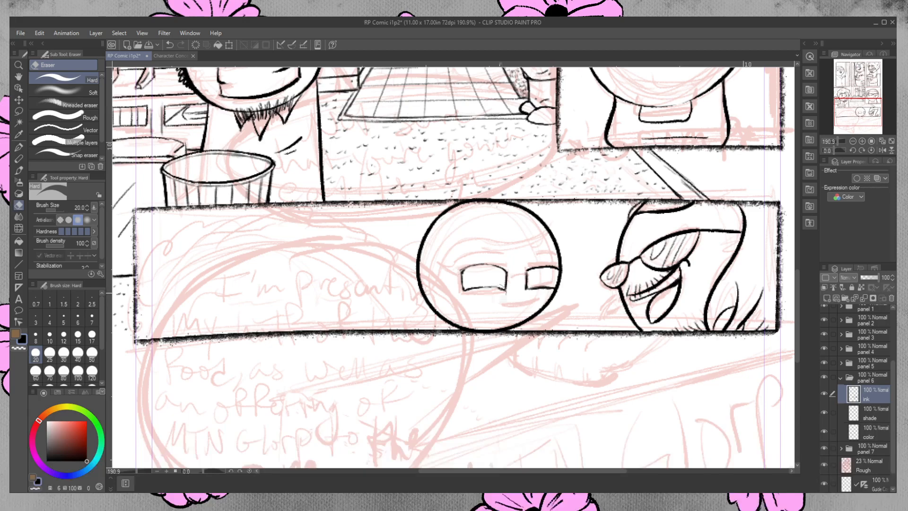
mouse_move(555, 277)
left_mouse_down()
mouse_move(531, 290)
mouse_move(552, 294)
left_mouse_up()
left_click_drag(530, 283, 531, 288)
- Re-ink the glasses' frames, connect the lenses with a bridge, and add thin reflection lines inside both lenses
key("p")
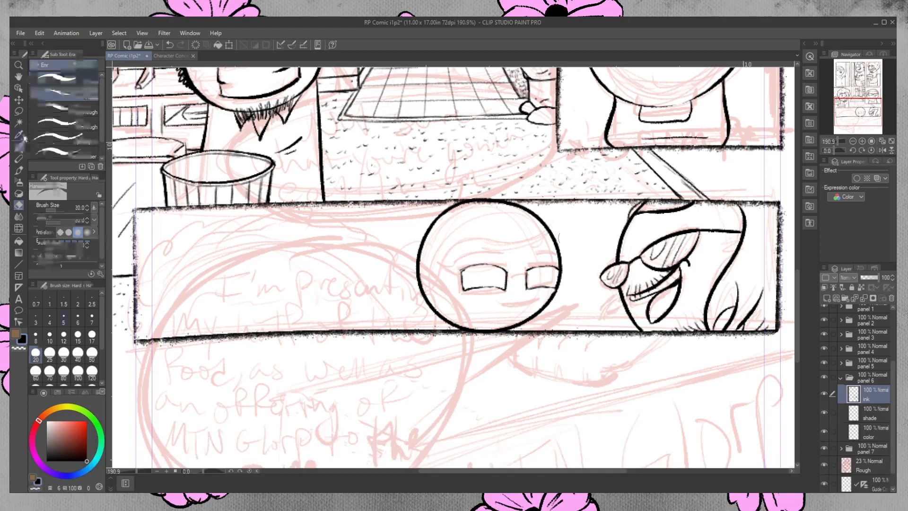
mouse_move(462, 271)
left_mouse_down()
mouse_move(462, 291)
mouse_move(464, 282)
mouse_move(552, 288)
mouse_move(532, 288)
mouse_move(541, 267)
left_mouse_up()
key("ctrl+z")
left_click_drag(462, 269, 506, 271)
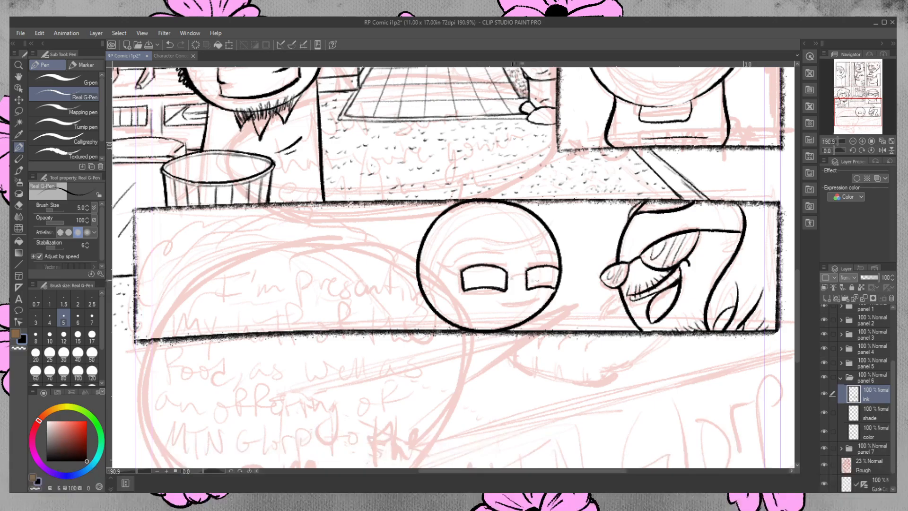
left_click_drag(507, 279, 527, 277)
mouse_move(471, 277)
left_mouse_down()
mouse_move(472, 270)
mouse_move(486, 275)
left_mouse_up()
mouse_move(468, 279)
left_mouse_down()
mouse_move(482, 270)
mouse_move(555, 270)
left_mouse_up()
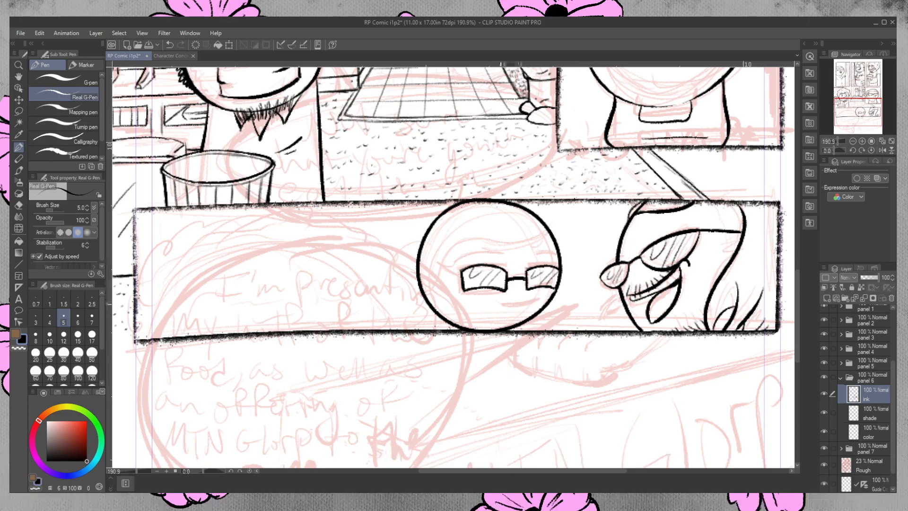
- Ink the small mouth below the glasses and a short curved eyebrow above each lens
left_click_drag(498, 305, 529, 304)
left_click_drag(529, 257, 556, 256)
left_click_drag(469, 257, 496, 257)
key("ctrl+z")
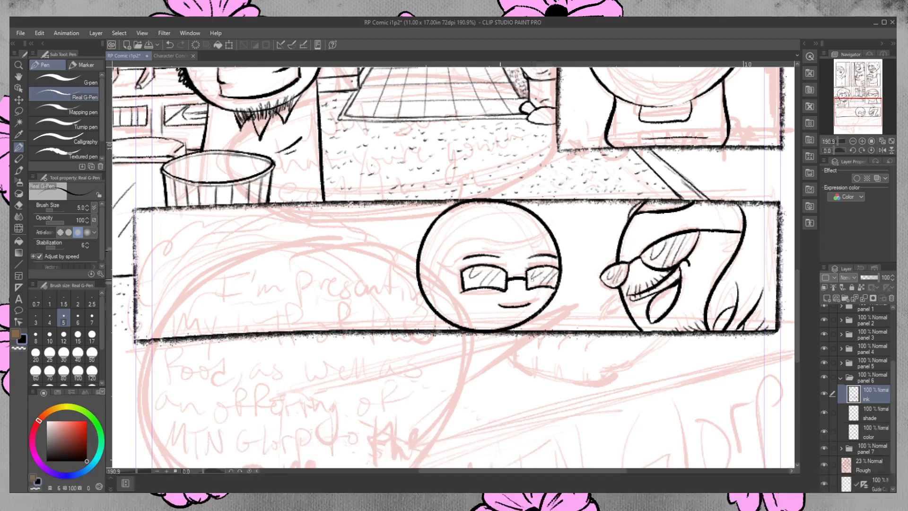
- Ink the curved hairline across the middle character's forehead, undoing and redrawing the stroke until it follows the sketch
mouse_move(549, 234)
left_mouse_down()
mouse_move(444, 249)
mouse_move(428, 262)
mouse_move(428, 287)
mouse_move(489, 243)
left_mouse_up()
key("ctrl+z")
key("ctrl+z")
left_click_drag(416, 290, 467, 237)
key("ctrl+z")
mouse_move(426, 287)
left_mouse_down()
mouse_move(469, 242)
mouse_move(561, 232)
left_mouse_up()
key("ctrl+z")
mouse_move(489, 244)
left_mouse_down()
mouse_move(532, 245)
mouse_move(564, 229)
left_mouse_up()
key("ctrl+z")
left_click_drag(492, 243, 559, 225)
key("ctrl+z")
left_click_drag(492, 243, 543, 236)
key("ctrl+z")
mouse_move(473, 243)
left_mouse_down()
mouse_move(564, 229)
mouse_move(580, 216)
left_mouse_up()
key("ctrl+z")
mouse_move(475, 245)
left_mouse_down()
mouse_move(561, 218)
mouse_move(556, 228)
left_mouse_up()
- Erase the hairline's end that overshoots the head circle and thicken the line over the forehead
left_click(19, 206)
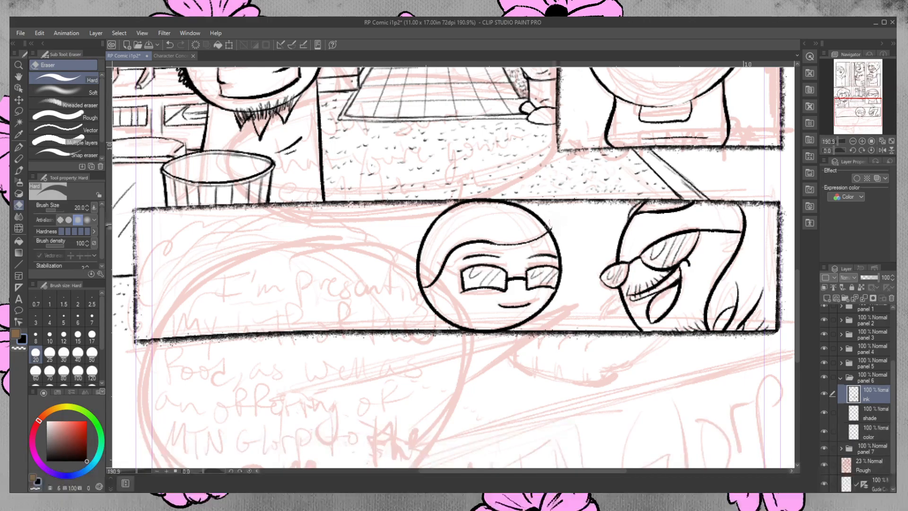
left_click(19, 147)
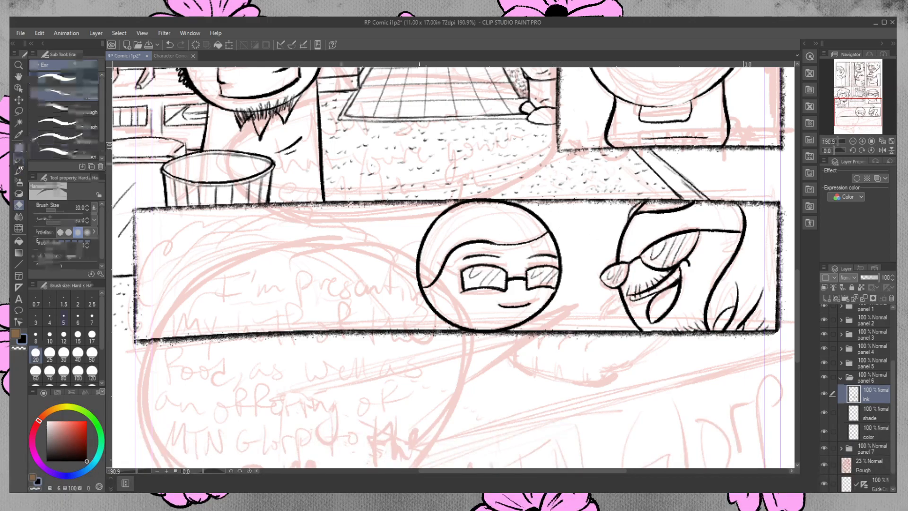
left_click_drag(491, 242, 518, 243)
left_click_drag(506, 244, 543, 233)
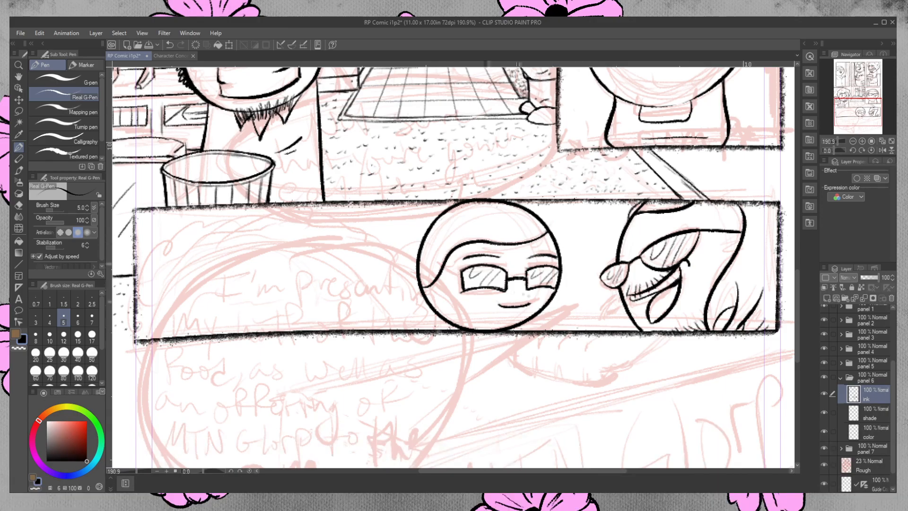
- Ink thin hair strand curves above the hairline and at the side of the head, undoing stray attempts
mouse_move(447, 239)
left_mouse_down()
mouse_move(486, 234)
mouse_move(468, 242)
mouse_move(481, 240)
left_mouse_up()
key("ctrl+z")
key("ctrl+z")
left_click_drag(543, 227, 524, 239)
key("ctrl+z")
left_click_drag(423, 249, 435, 243)
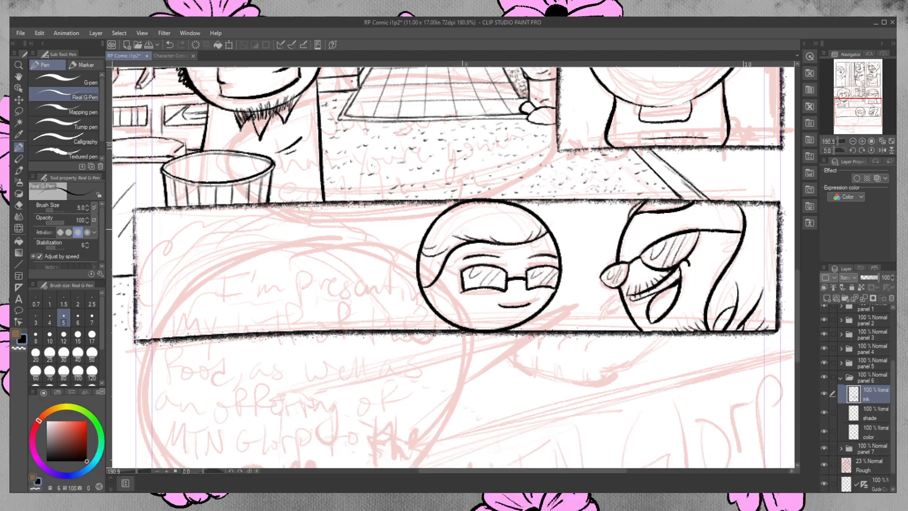
- Ink the ponytail's outer S-curve from the back of the head to a flicked tip, undoing and redrawing attempts
left_click_drag(431, 221, 388, 263)
key("ctrl+z")
mouse_move(431, 222)
left_mouse_down()
mouse_move(412, 222)
mouse_move(383, 258)
left_mouse_up()
key("ctrl+z")
mouse_move(434, 218)
left_mouse_down()
mouse_move(386, 262)
mouse_move(383, 277)
mouse_move(428, 215)
mouse_move(435, 218)
mouse_move(371, 268)
mouse_move(399, 220)
mouse_move(433, 219)
left_mouse_up()
key("ctrl+z")
key("ctrl+z")
key("ctrl+z")
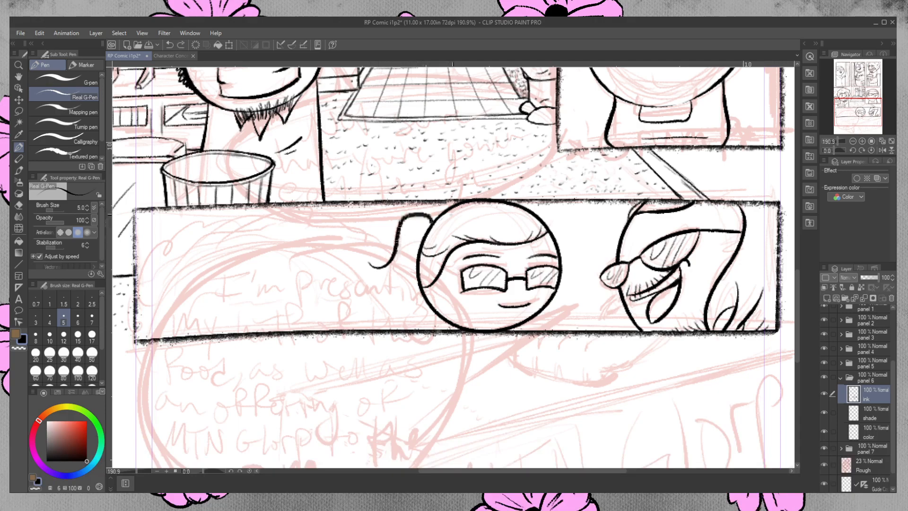
key("ctrl+z")
mouse_move(358, 259)
left_mouse_down()
mouse_move(416, 213)
mouse_move(439, 215)
left_mouse_up()
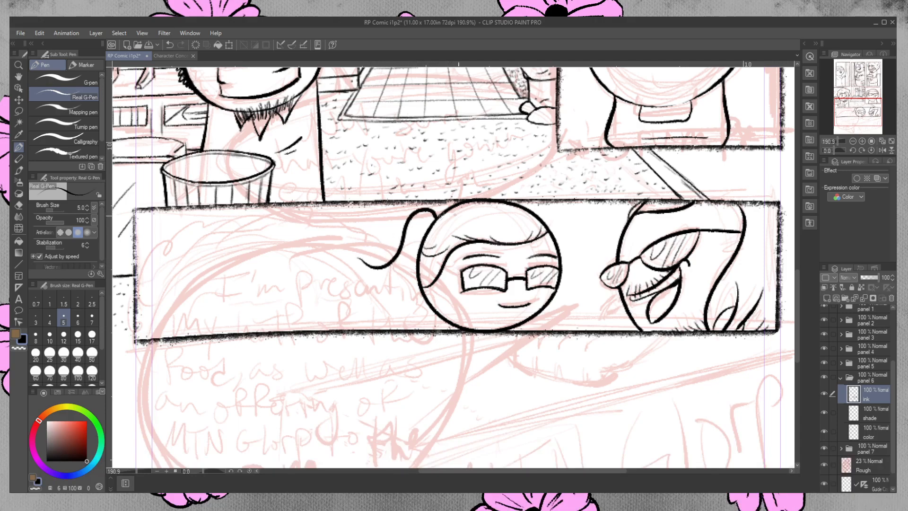
- Ink the ponytail's lower edge back to the head and erase the overshooting tip
left_click_drag(369, 267, 414, 271)
key("e")
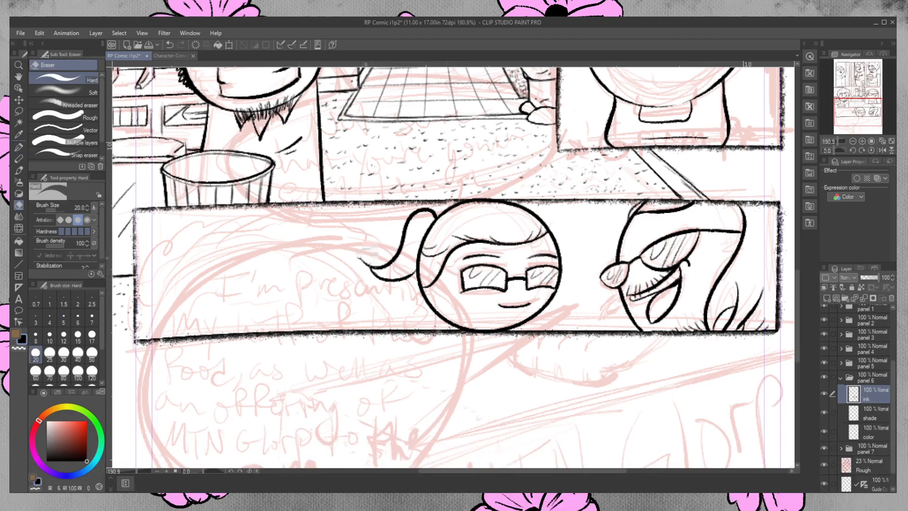
left_click_drag(359, 255, 359, 257)
left_click(19, 170)
left_click(20, 148)
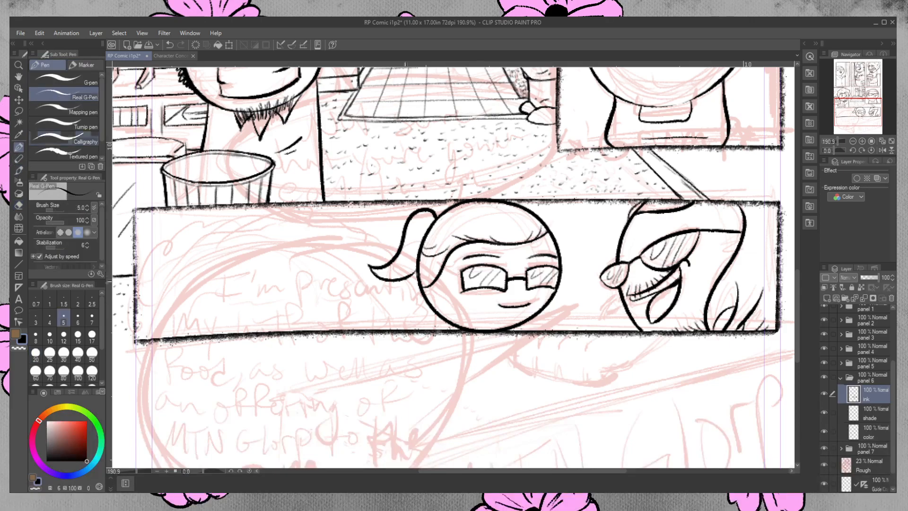
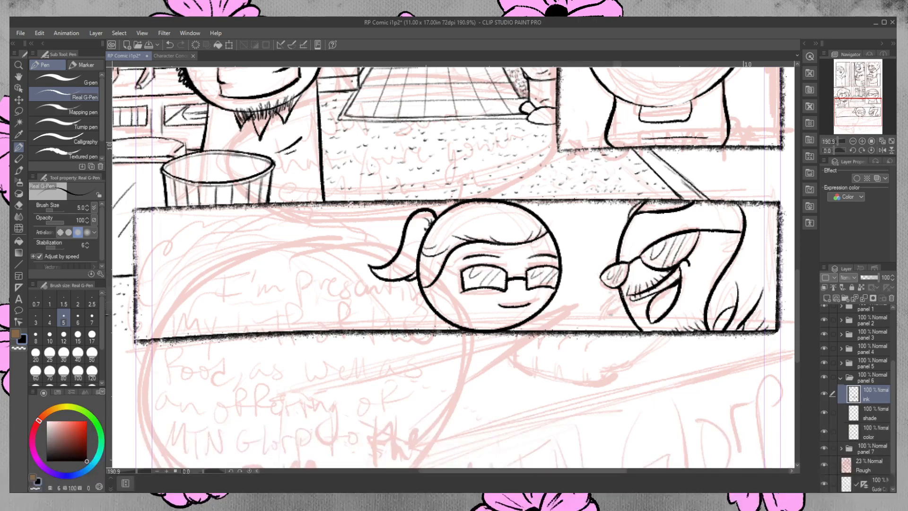
- Undo the last stroke, briefly hide the ink layer to check the sketch, and ink tuft strokes beside the sunglasses character's chin
key("ctrl+z")
left_click(825, 394)
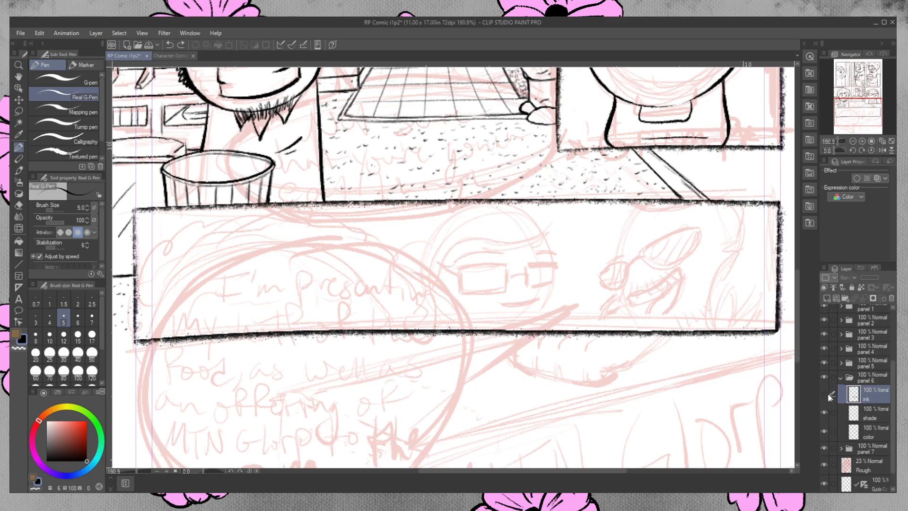
left_click(824, 393)
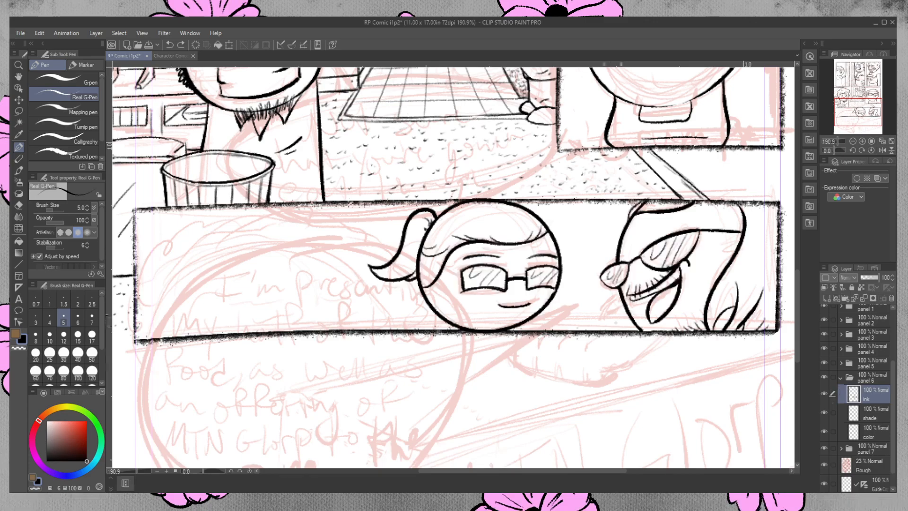
mouse_move(625, 308)
left_mouse_down()
mouse_move(615, 324)
mouse_move(632, 332)
mouse_move(623, 332)
left_mouse_up()
- Ink the bumpy outline of the large curly hair mass from the panel's side border over to its lower border
mouse_move(136, 283)
left_mouse_down()
mouse_move(151, 248)
mouse_move(188, 226)
mouse_move(223, 235)
mouse_move(280, 207)
left_mouse_up()
mouse_move(220, 233)
left_mouse_down()
mouse_move(271, 208)
mouse_move(289, 221)
left_mouse_up()
mouse_move(269, 208)
left_mouse_down()
mouse_move(292, 226)
mouse_move(294, 212)
mouse_move(308, 217)
mouse_move(381, 277)
left_mouse_up()
left_click_drag(378, 278, 396, 330)
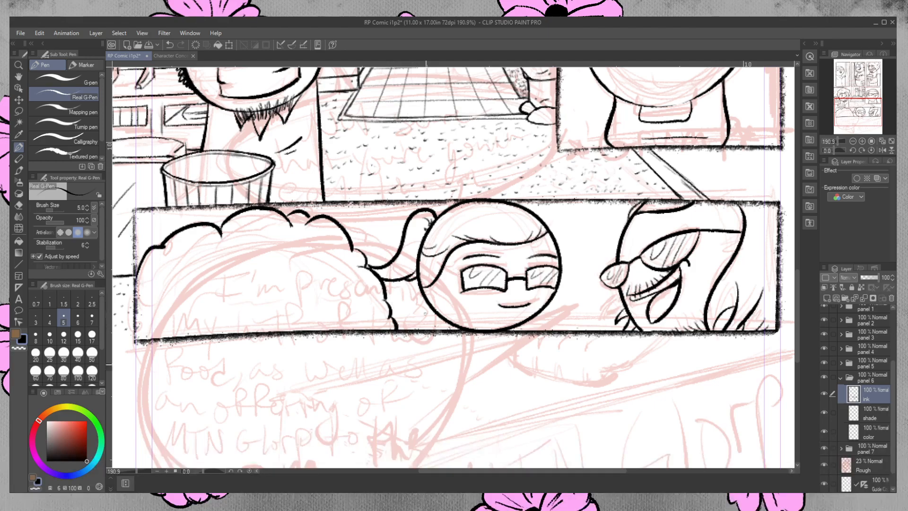
- Ink short curl arcs inside the curly hair mass and along the panel's lower border
mouse_move(167, 294)
left_mouse_down()
mouse_move(200, 271)
mouse_move(211, 287)
mouse_move(237, 256)
mouse_move(270, 252)
left_mouse_up()
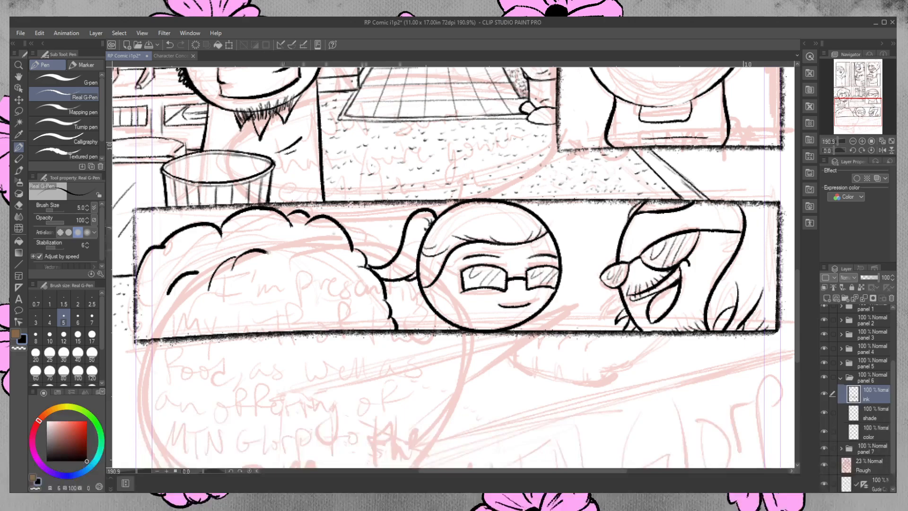
mouse_move(293, 299)
left_mouse_down()
mouse_move(331, 307)
mouse_move(342, 319)
left_mouse_up()
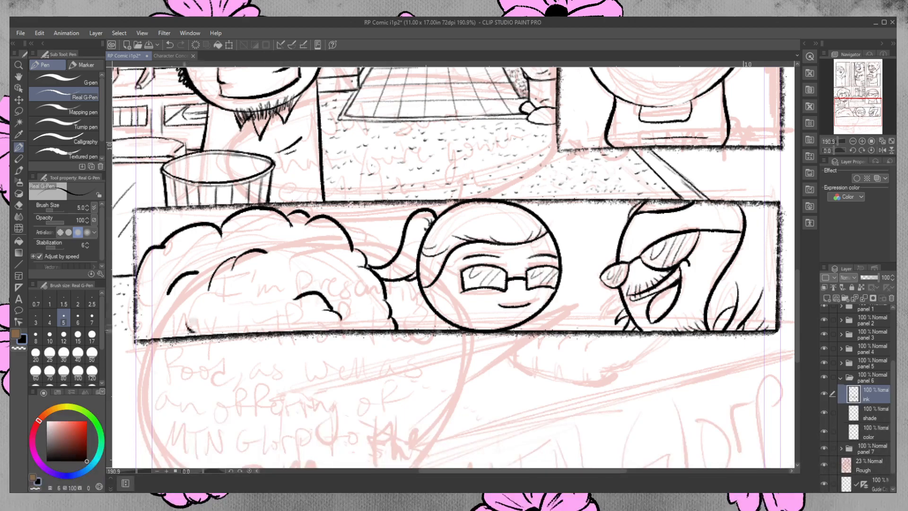
left_click_drag(184, 316, 206, 336)
key("ctrl+z")
left_click_drag(258, 326, 249, 333)
left_click_drag(167, 331, 187, 321)
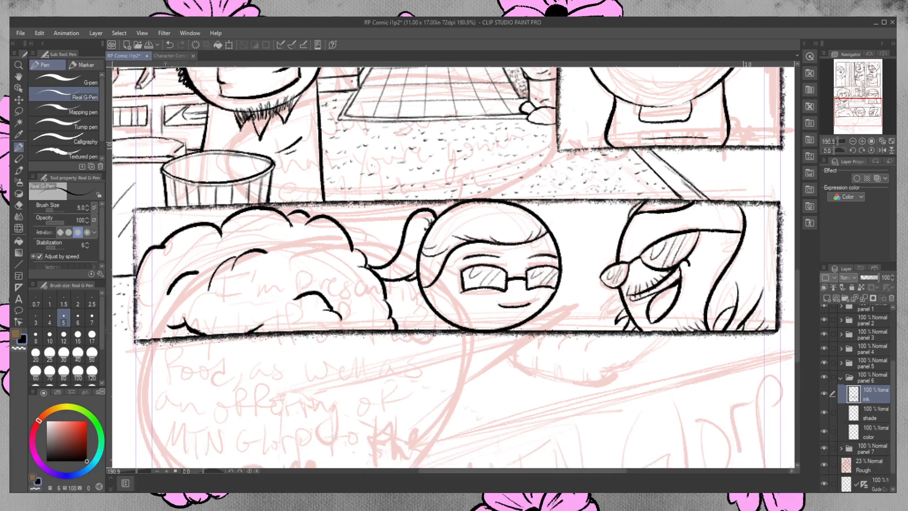
left_click_drag(167, 323, 156, 340)
- Touch up the curls at the panel's lower border and add a small curl arc inside the hair near the ponytail
left_click(19, 205)
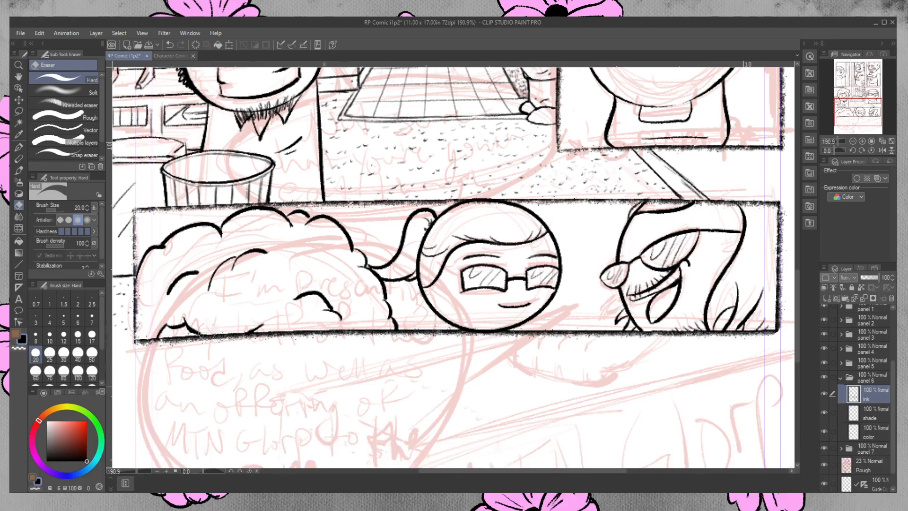
left_click(19, 147)
left_click_drag(190, 330, 199, 336)
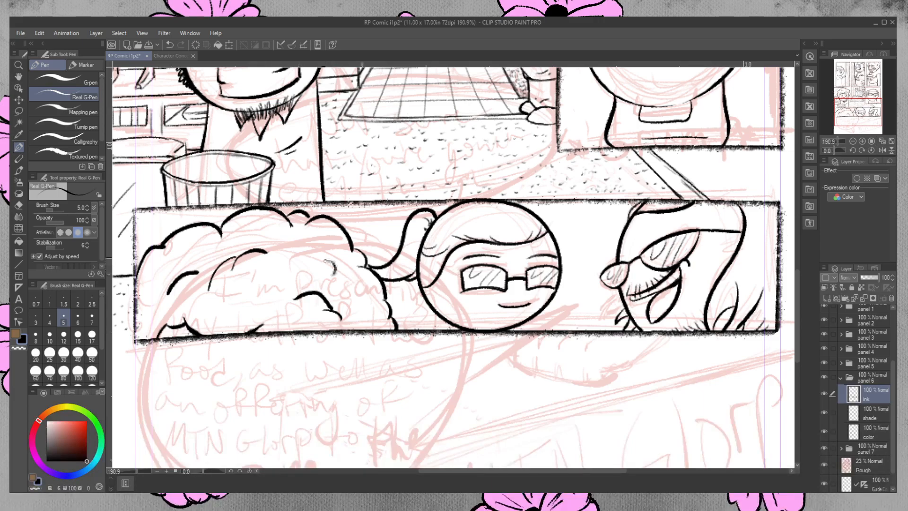
left_click_drag(330, 259, 334, 278)
- Clean up the junction between the curly hair outline and the ponytail tip by erasing and redrawing the small notch
left_click_drag(355, 250, 368, 269)
key("ctrl+z")
key("e")
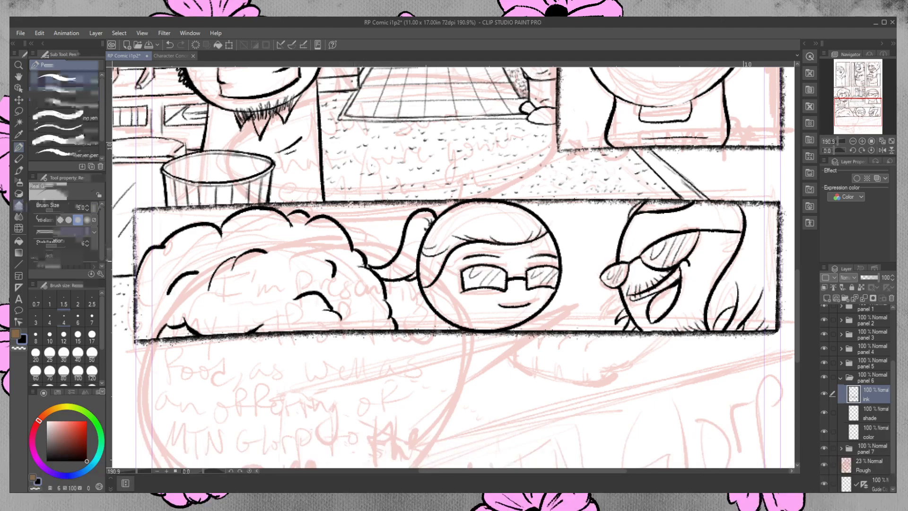
left_click_drag(363, 263, 360, 260)
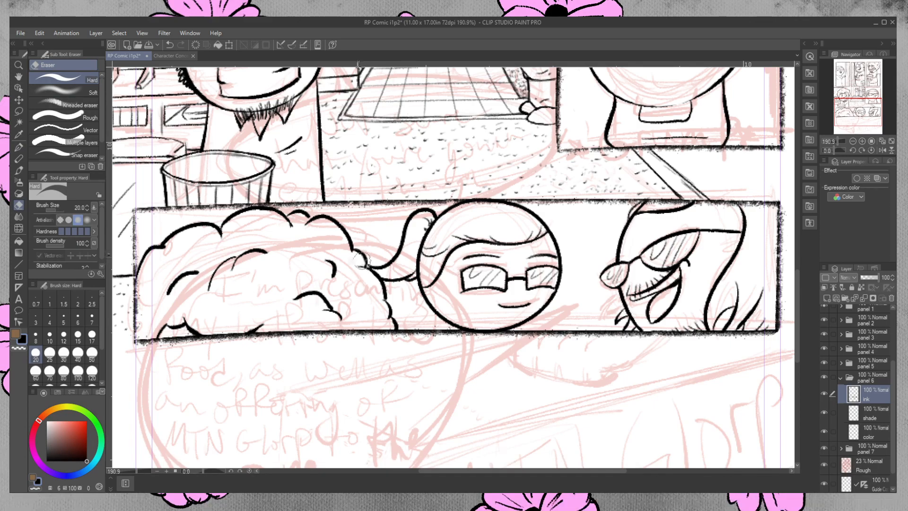
key("p")
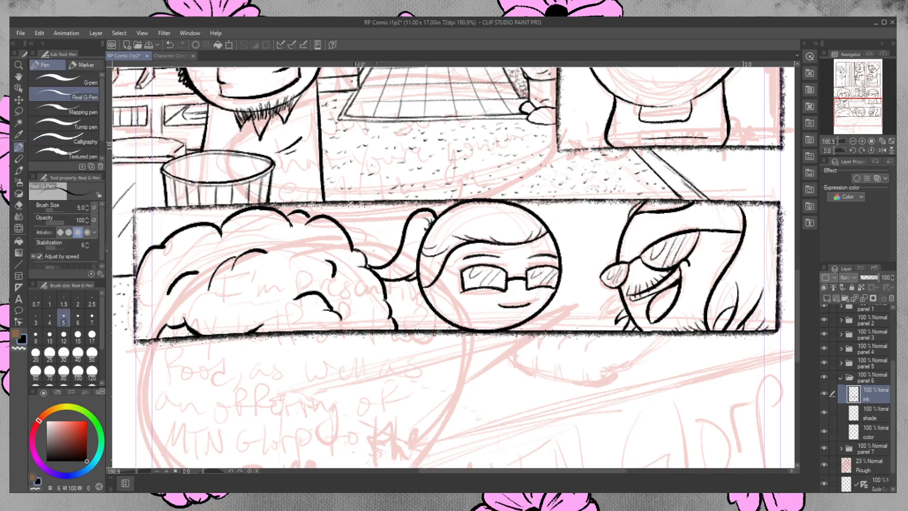
left_click_drag(363, 255, 368, 264)
left_click(19, 205)
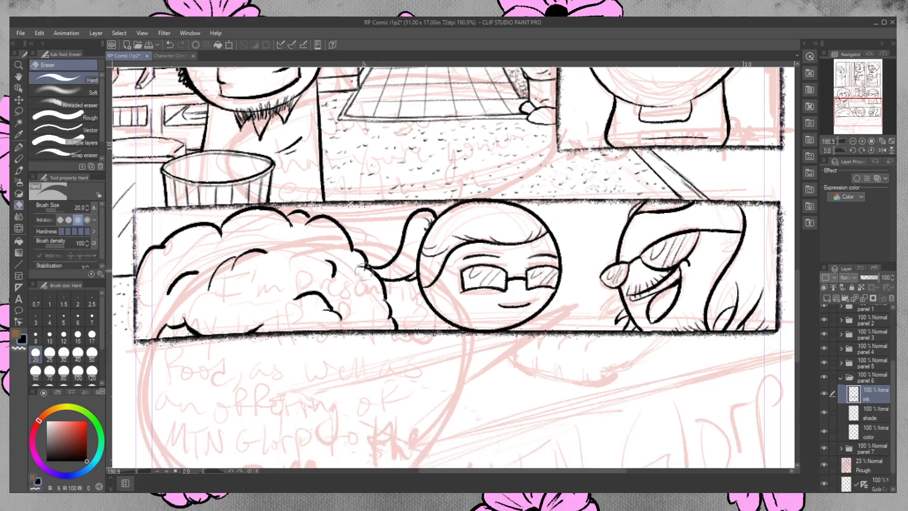
left_click_drag(363, 272, 369, 269)
left_click_drag(358, 268, 366, 272)
left_click(19, 147)
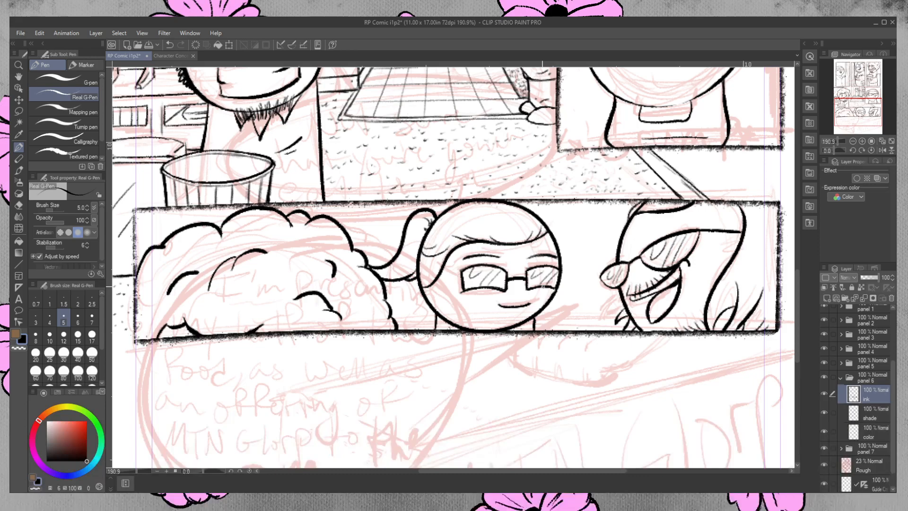
- Ink short strands in the bearded character's long hair near the panel's side border
left_click_drag(732, 242, 725, 269)
left_click_drag(734, 240, 740, 238)
left_click_drag(735, 236, 743, 235)
- Collapse the panel 6 folder, expand the panel 7 folder and make its ink layer active for the bottom panel
scroll(798, 315, "down", 3)
scroll(798, 315, "down", 7)
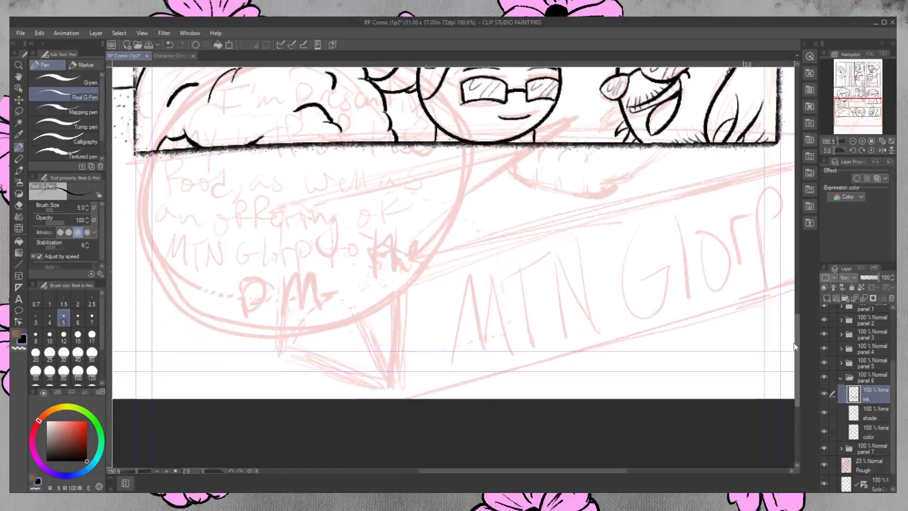
left_click(841, 377)
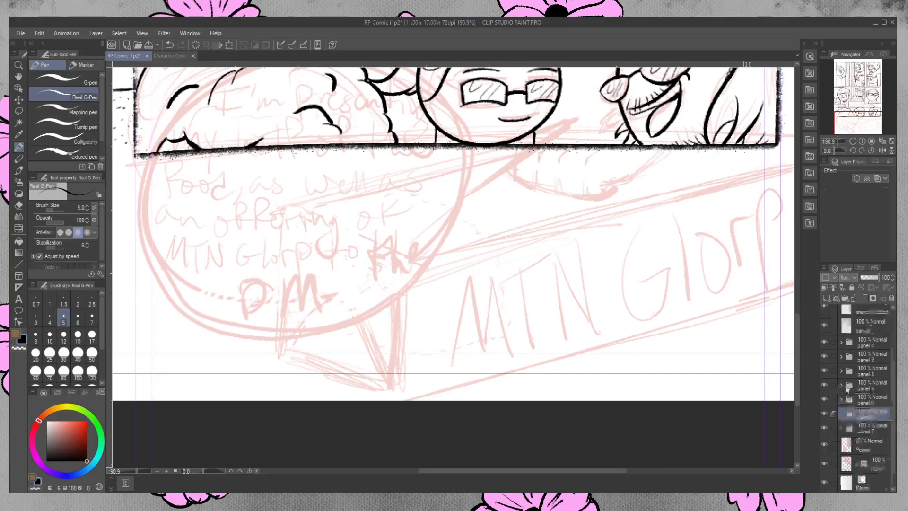
left_click(841, 428)
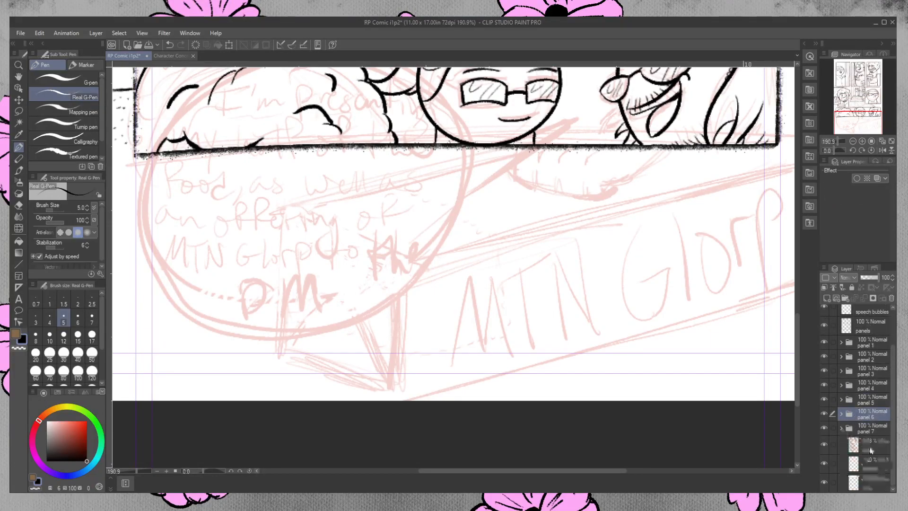
left_click(875, 445)
left_click_drag(516, 471, 525, 467)
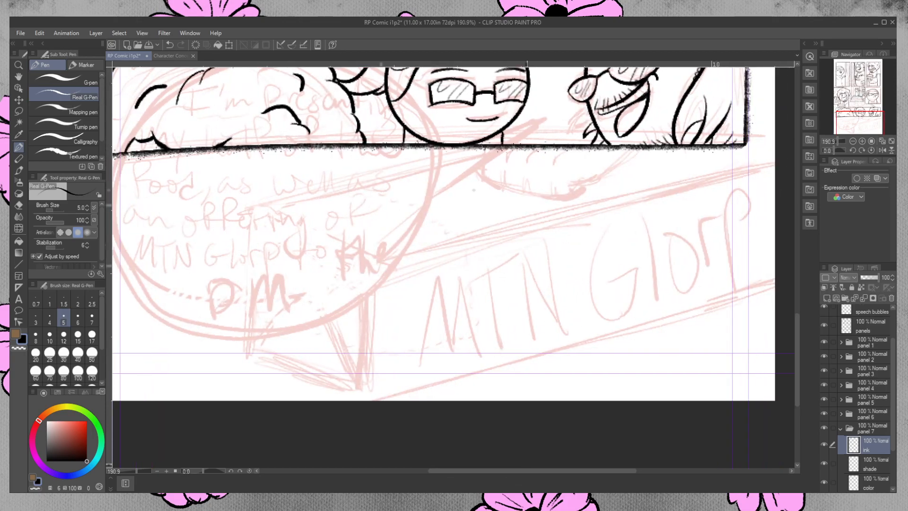
- Ink the hand just below panel 6's lower border, with its curved outline and short finger lines
left_click_drag(488, 148, 480, 184)
key("ctrl+z")
left_click_drag(475, 169, 591, 194)
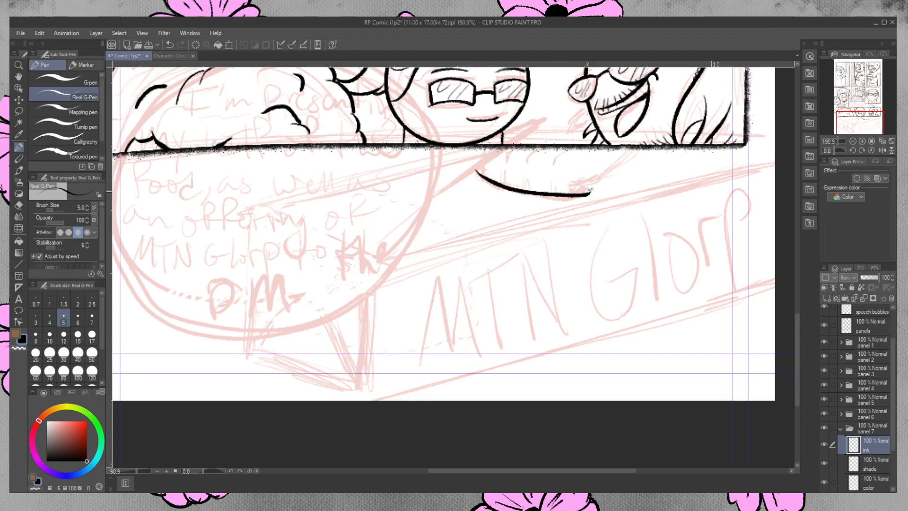
mouse_move(480, 168)
left_mouse_down()
mouse_move(483, 147)
mouse_move(505, 184)
mouse_move(554, 192)
left_mouse_up()
mouse_move(563, 148)
left_mouse_down()
mouse_move(616, 164)
mouse_move(611, 155)
mouse_move(513, 145)
mouse_move(551, 155)
mouse_move(511, 150)
left_mouse_up()
key("ctrl+z")
key("ctrl+z")
key("ctrl+z")
left_click_drag(575, 185, 643, 151)
key("ctrl+z")
left_click_drag(605, 176, 644, 152)
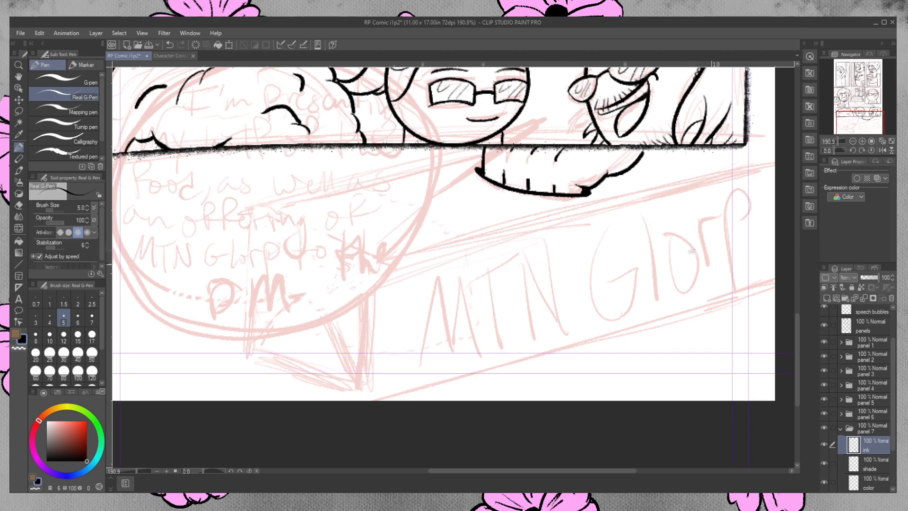
- Ink the long MTN Glorp side of the box with its slanted upper and lower edges and the near vertical corner edge
left_click_drag(398, 262, 776, 160)
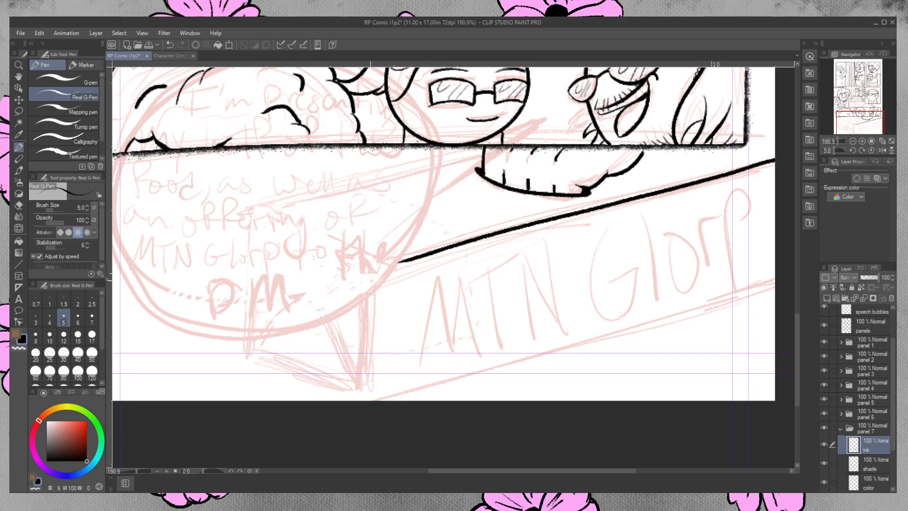
mouse_move(371, 270)
left_mouse_down()
mouse_move(399, 262)
mouse_move(361, 433)
left_mouse_up()
key("ctrl+z")
left_click_drag(371, 269, 363, 406)
key("ctrl+z")
left_click_drag(371, 269, 365, 404)
key("ctrl+z")
mouse_move(371, 269)
left_mouse_down()
mouse_move(368, 401)
mouse_move(780, 274)
left_mouse_up()
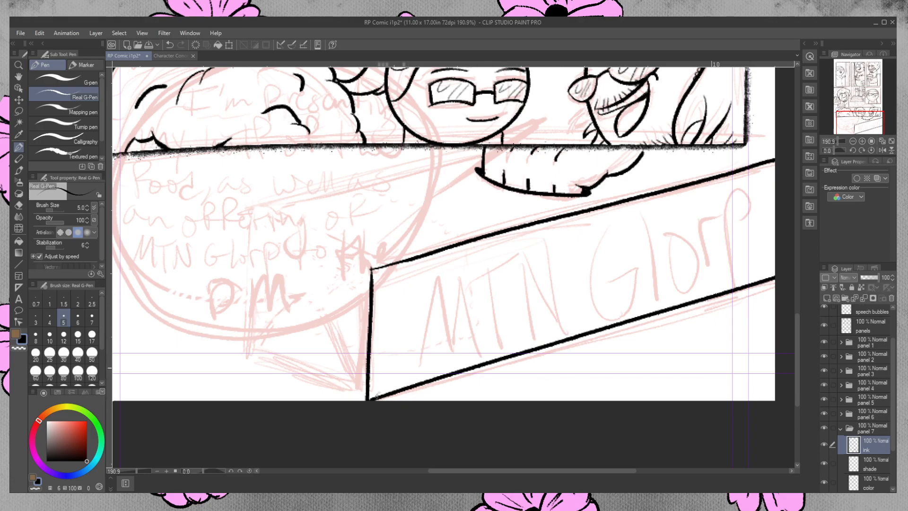
- Ink thin lower and upper edges for the box's short end face and erase the overshoot at the near upper corner
left_click_drag(251, 370, 368, 401)
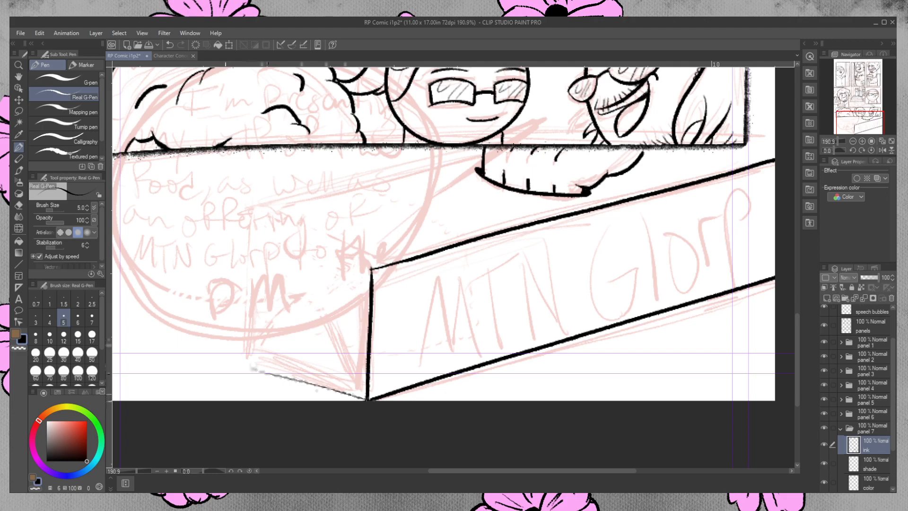
left_click_drag(273, 225, 367, 263)
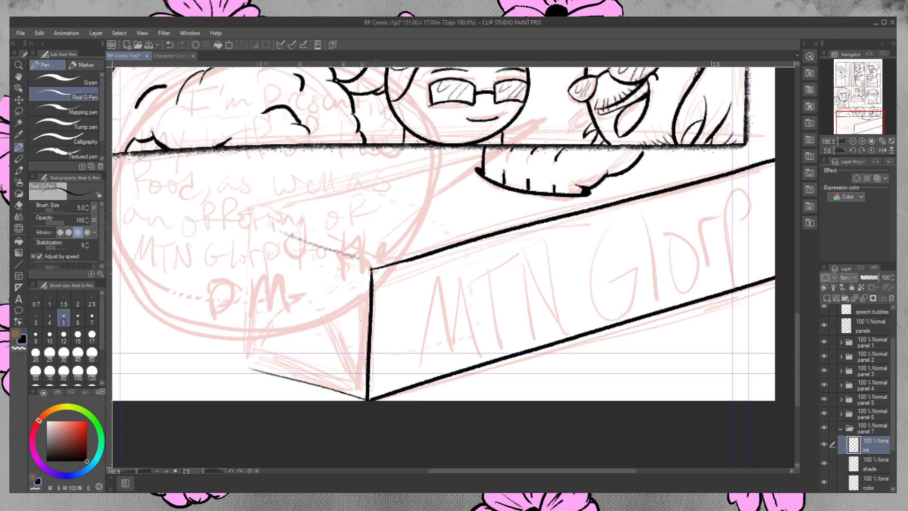
key("ctrl+z")
left_click_drag(259, 233, 371, 269)
key("ctrl+z")
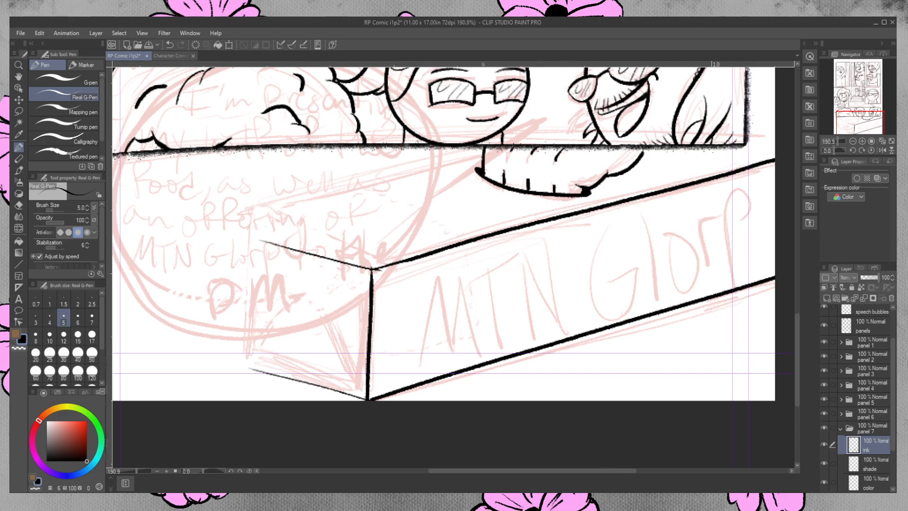
left_click(18, 205)
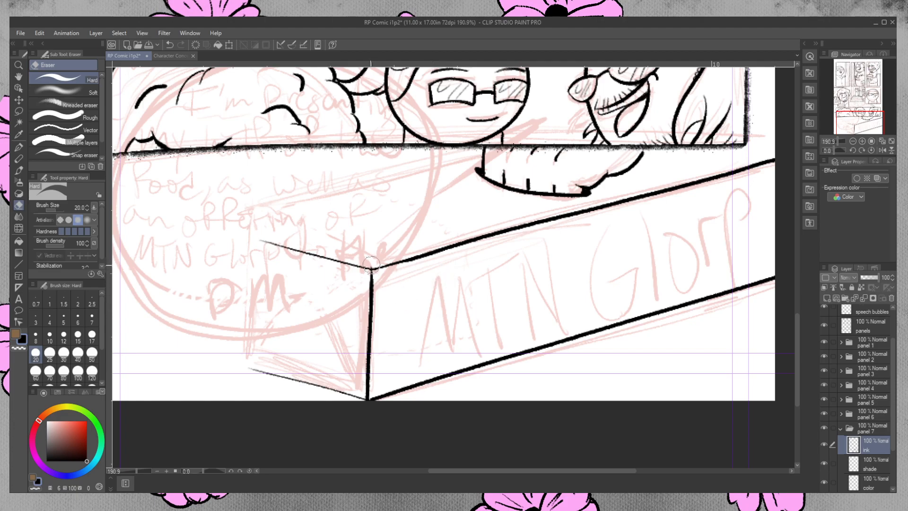
left_click(20, 160)
left_click(20, 135)
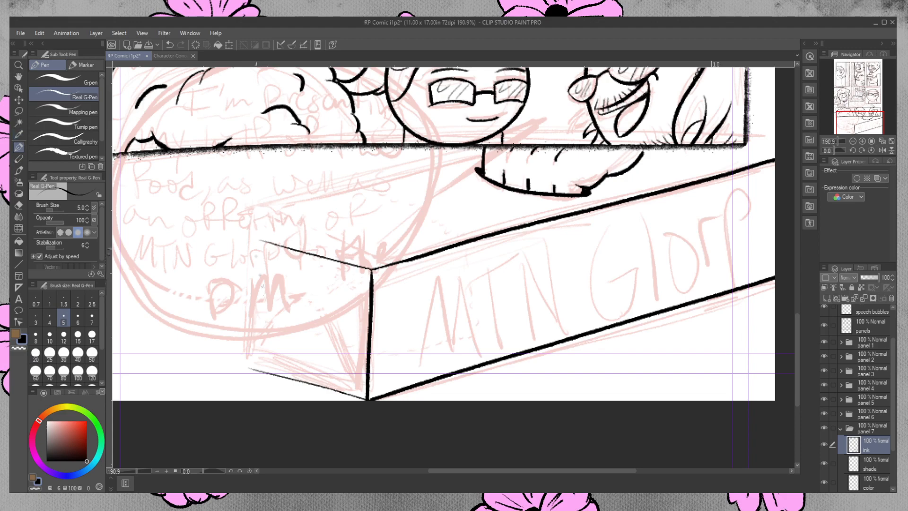
- Try to ink the outer vertical edge of the box's short end face
left_click_drag(255, 240, 256, 399)
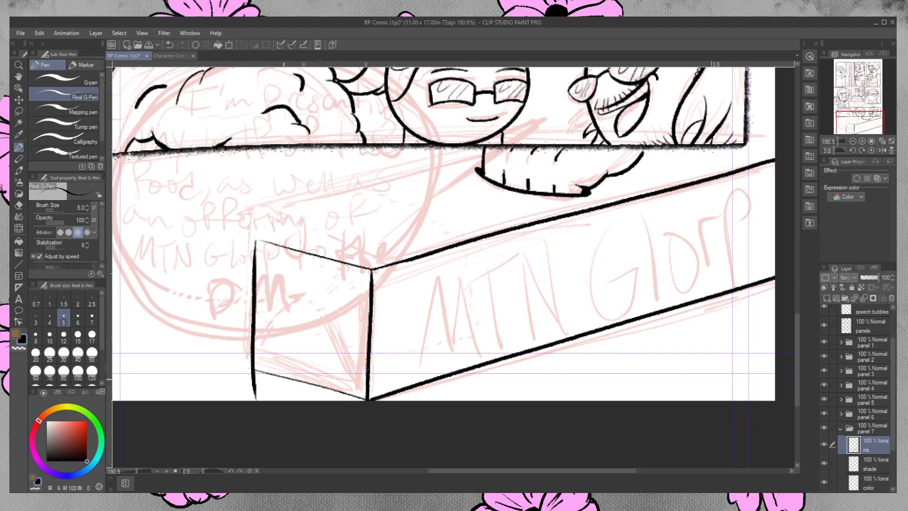
key("ctrl+z")
left_click_drag(254, 241, 245, 381)
key("ctrl+z")
left_click_drag(254, 241, 250, 380)
key("ctrl+z")
left_click_drag(253, 239, 253, 390)
key("ctrl+z")
mouse_move(256, 240)
left_mouse_down()
mouse_move(248, 388)
mouse_move(252, 331)
mouse_move(258, 402)
left_mouse_up()
key("ctrl+z")
key("ctrl+z")
key("ctrl+z")
key("ctrl+z")
left_click_drag(254, 238, 254, 400)
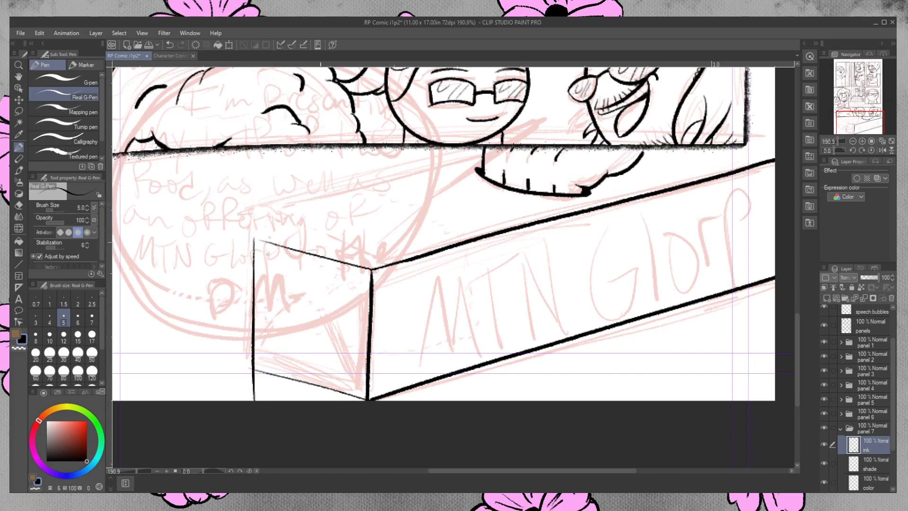
key("ctrl+z")
left_click_drag(254, 238, 254, 400)
key("ctrl+z")
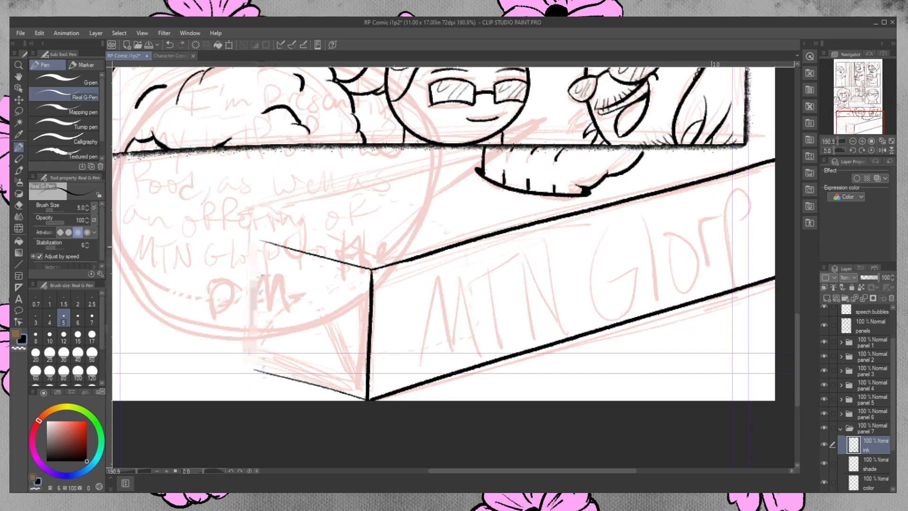
left_click_drag(259, 200, 254, 402)
key("ctrl+z")
left_click_drag(258, 195, 254, 401)
key("ctrl+z")
left_click_drag(251, 190, 256, 402)
key("ctrl+z")
key("ctrl+z")
left_click_drag(259, 178, 253, 401)
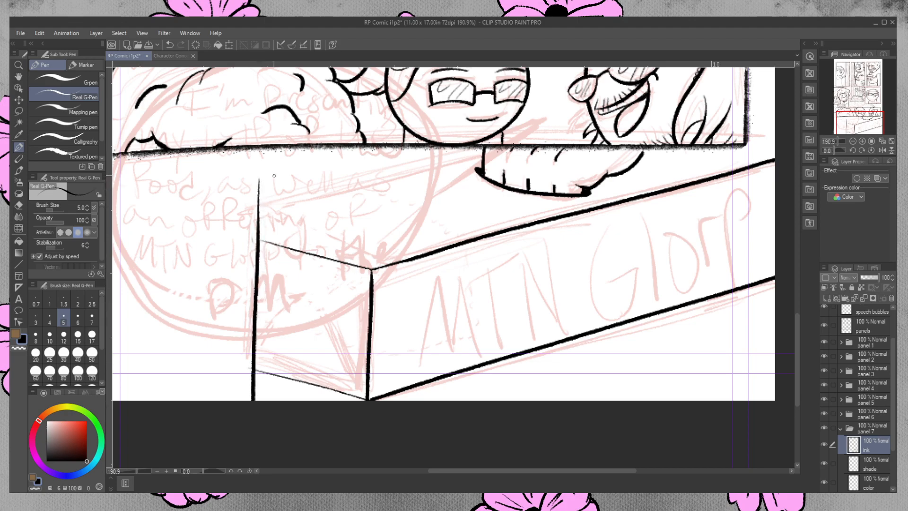
key("ctrl+z")
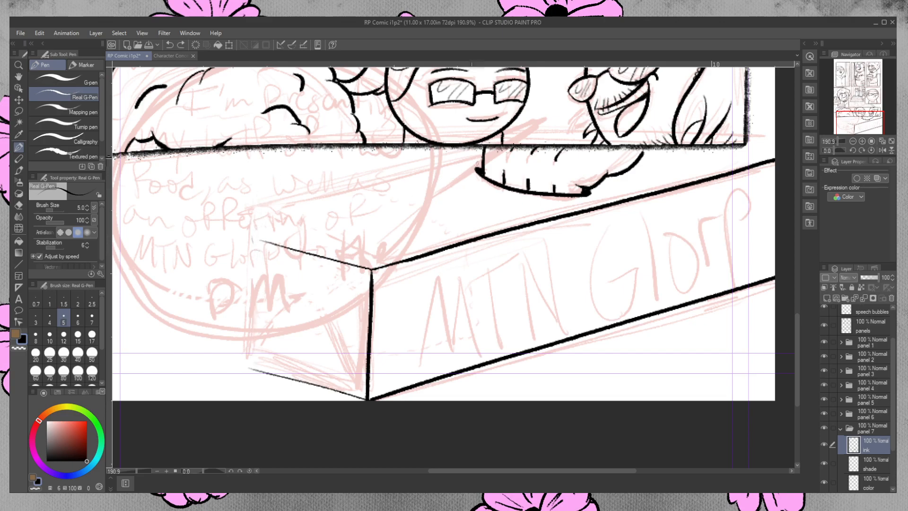
- Try to ink the box's back top edge outward from the hand toward the short end face
left_click_drag(482, 156, 159, 258)
key("ctrl+z")
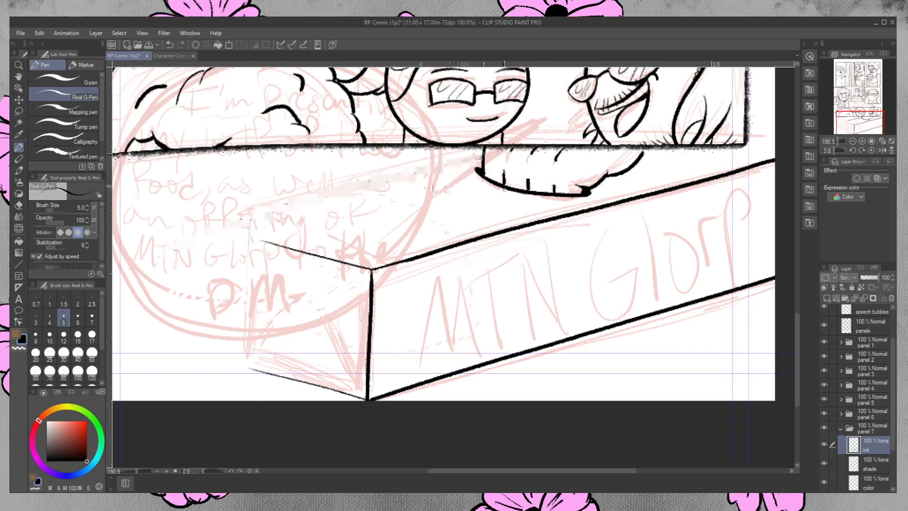
left_click_drag(482, 156, 212, 249)
key("ctrl+z")
left_click_drag(481, 156, 196, 239)
key("ctrl+z")
left_click_drag(482, 154, 156, 258)
key("ctrl+z")
left_click_drag(481, 161, 163, 227)
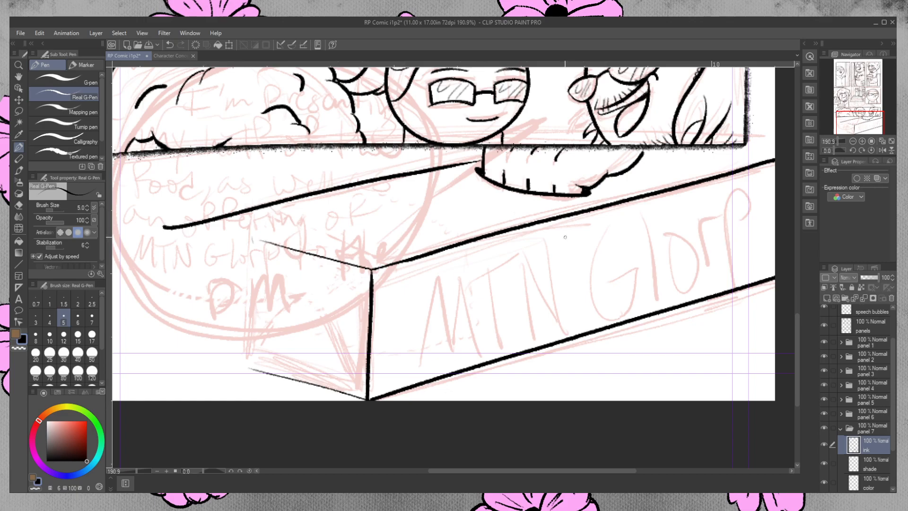
mouse_move(263, 242)
left_mouse_down()
mouse_move(207, 221)
mouse_move(284, 246)
left_mouse_up()
key("ctrl+z")
key("ctrl+z")
key("ctrl+z")
key("ctrl+z")
key("ctrl+z")
key("ctrl+z")
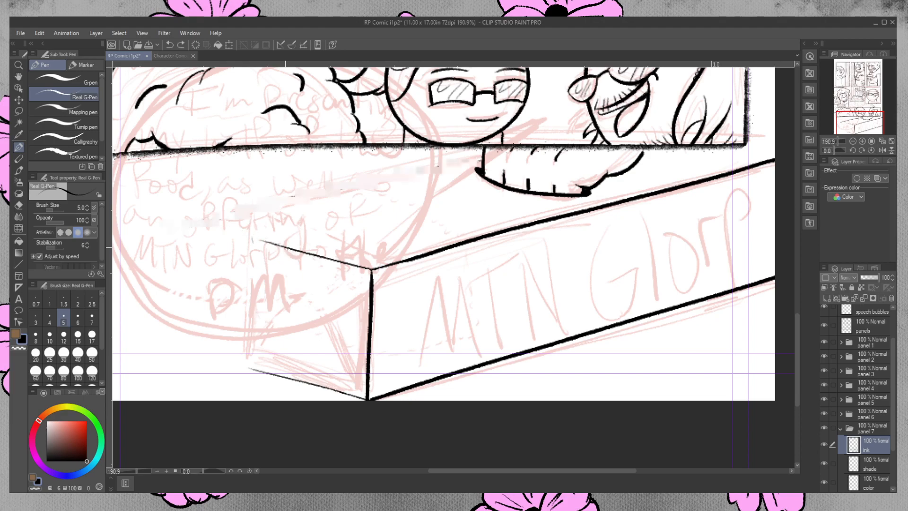
left_click_drag(480, 162, 203, 233)
key("ctrl+z")
left_click_drag(480, 163, 217, 258)
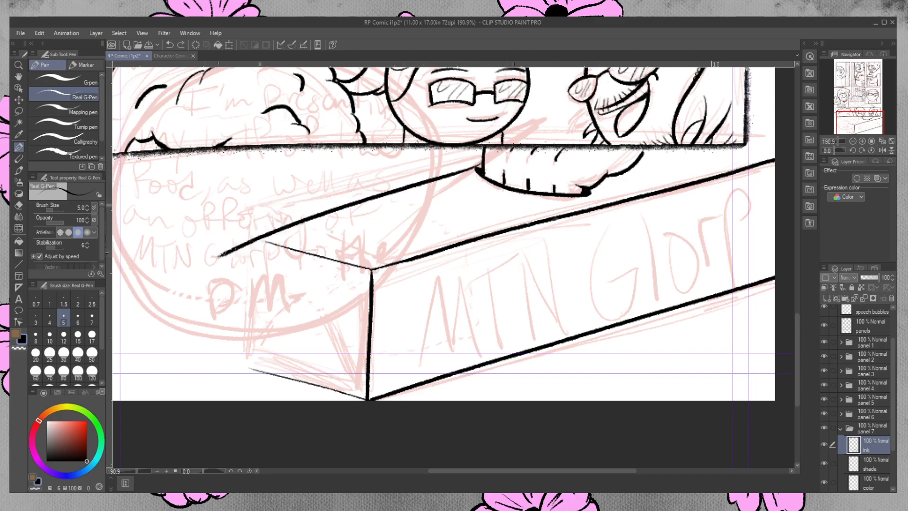
key("ctrl+z")
left_click_drag(481, 164, 190, 254)
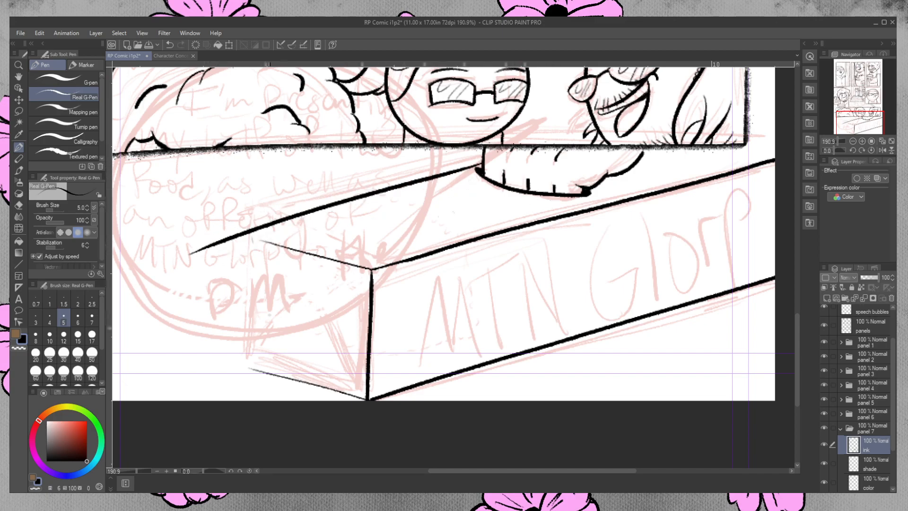
key("ctrl+z")
left_click_drag(480, 163, 144, 286)
key("ctrl+z")
- Ink the box's back top edge from the end face toward the hand and erase the part overlapping the hand
left_click_drag(242, 243, 479, 148)
key("ctrl+z")
left_click_drag(233, 244, 492, 154)
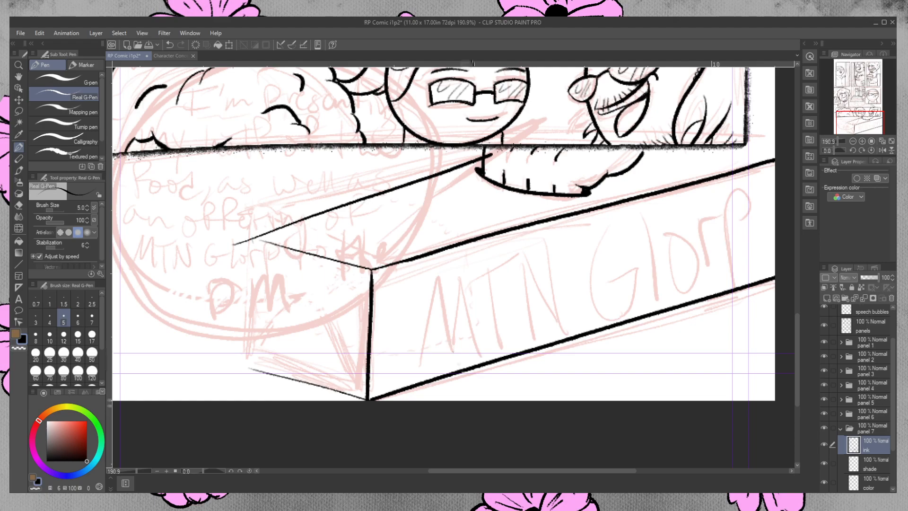
key("ctrl+z")
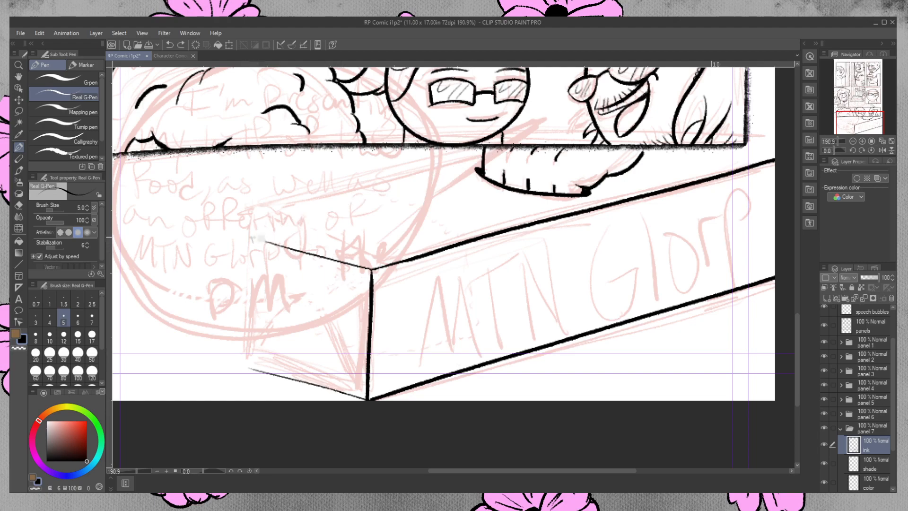
left_click_drag(250, 238, 480, 160)
key("ctrl+z")
left_click_drag(229, 237, 480, 161)
key("ctrl+z")
left_click_drag(229, 237, 480, 159)
key("ctrl+z")
left_click_drag(224, 235, 482, 157)
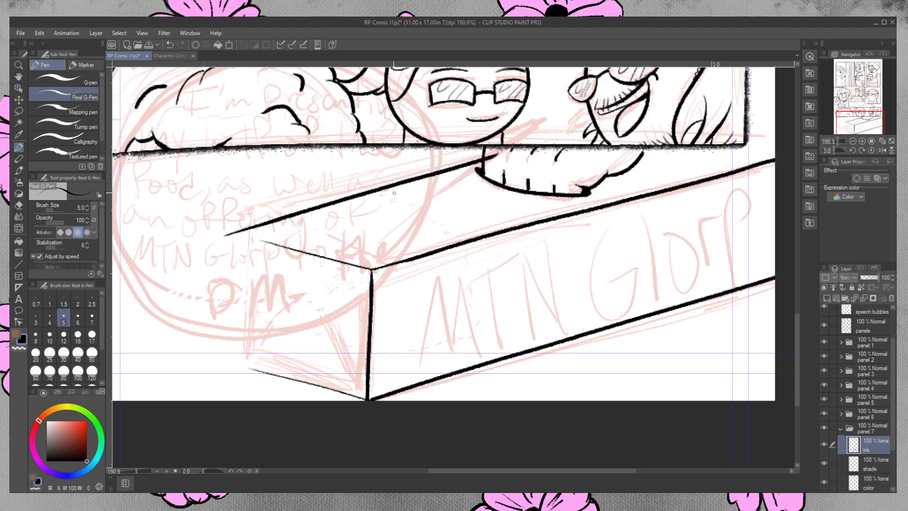
key("e")
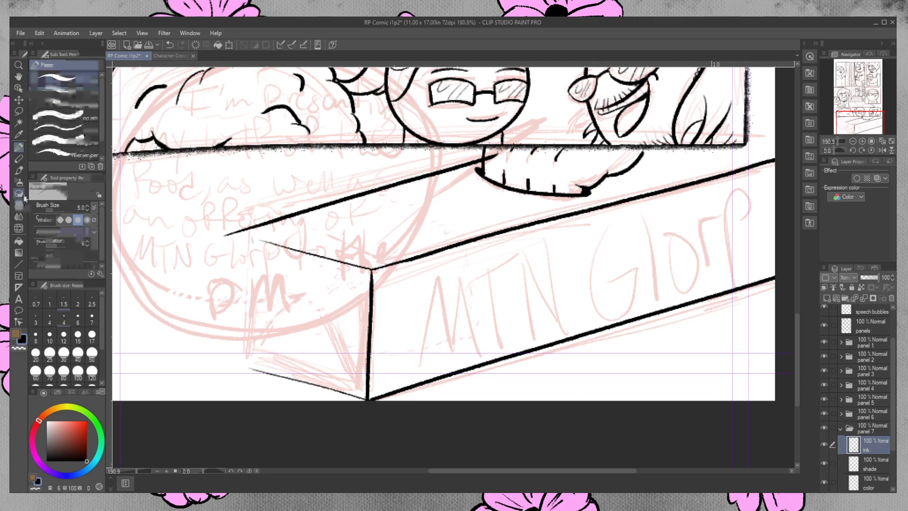
left_click_drag(494, 155, 487, 163)
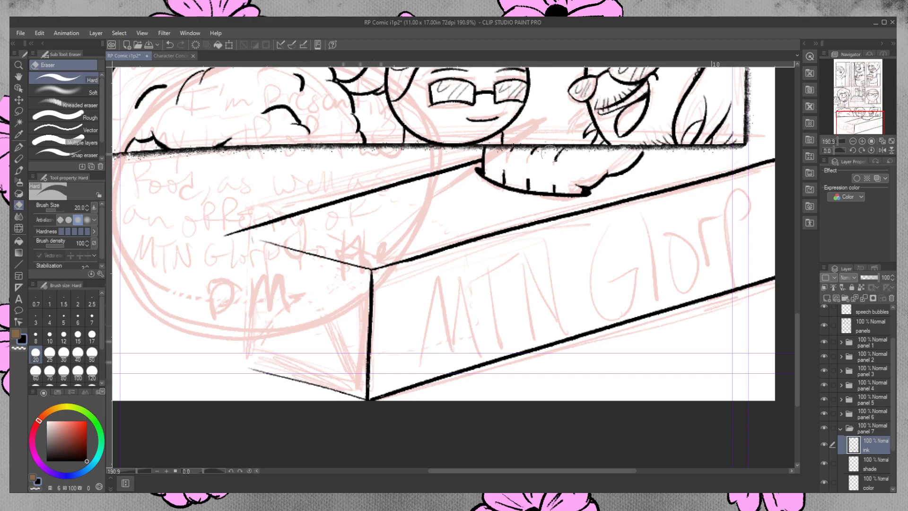
- Re-ink the end face's upper edge more heavily and ink its outer vertical edge down to the page edge
left_click(19, 147)
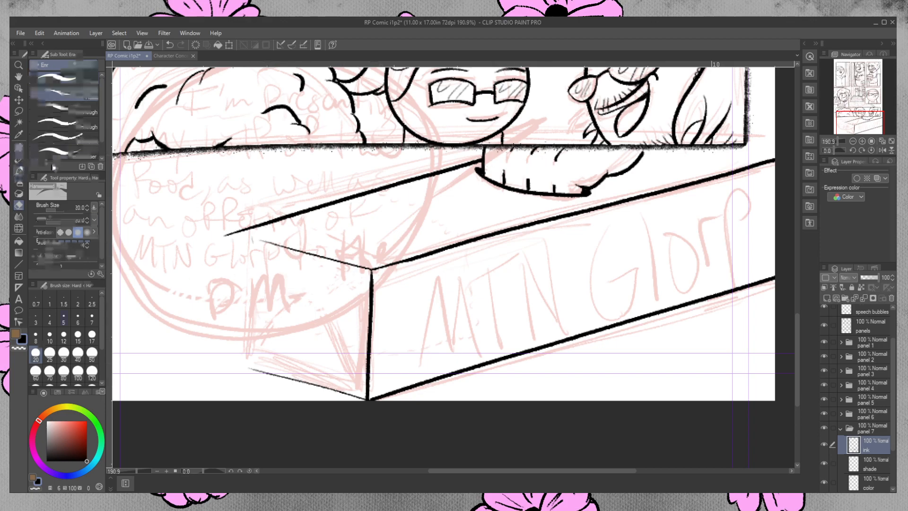
left_click_drag(241, 234, 372, 268)
left_click_drag(239, 233, 230, 400)
key("ctrl+z")
left_click_drag(239, 234, 230, 400)
key("ctrl+z")
left_click_drag(238, 234, 229, 400)
key("ctrl+z")
left_click_drag(239, 234, 232, 400)
key("ctrl+z")
key("ctrl+z")
key("ctrl+z")
left_click_drag(240, 200, 238, 400)
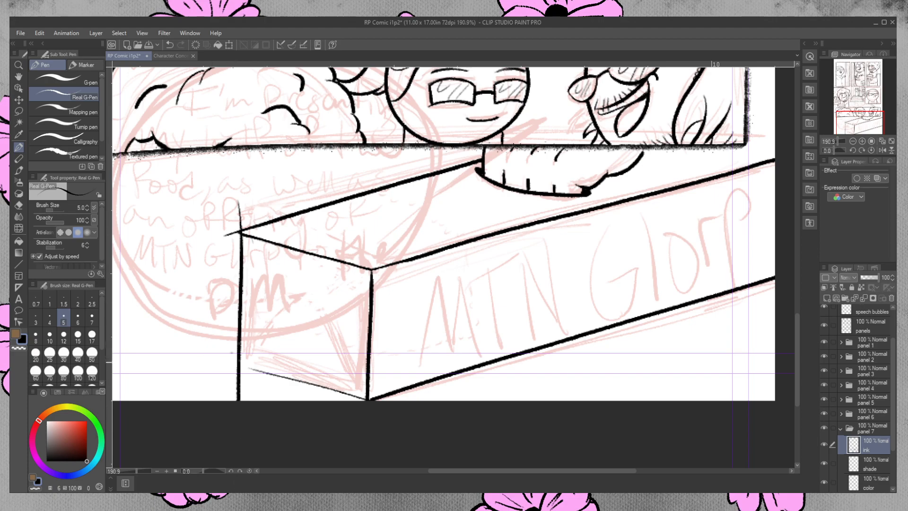
- Thicken the end face's lower edge up to the near corner and erase the stray doubled lines along it
mouse_move(256, 371)
left_mouse_down()
mouse_move(239, 365)
mouse_move(255, 370)
left_mouse_up()
left_click_drag(249, 367, 370, 405)
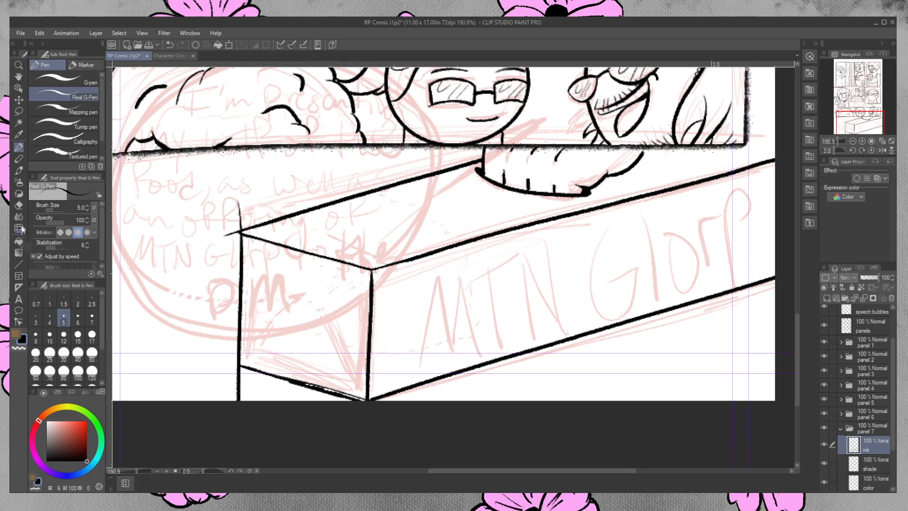
left_click(19, 204)
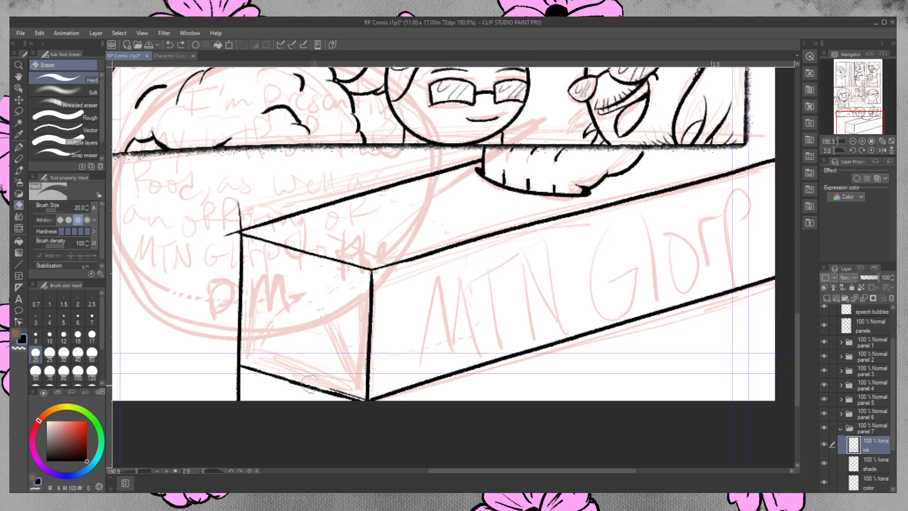
left_click_drag(312, 385, 330, 387)
mouse_move(340, 392)
left_mouse_down()
mouse_move(348, 392)
mouse_move(327, 389)
left_mouse_up()
key("ctrl+z")
left_click_drag(353, 399, 361, 399)
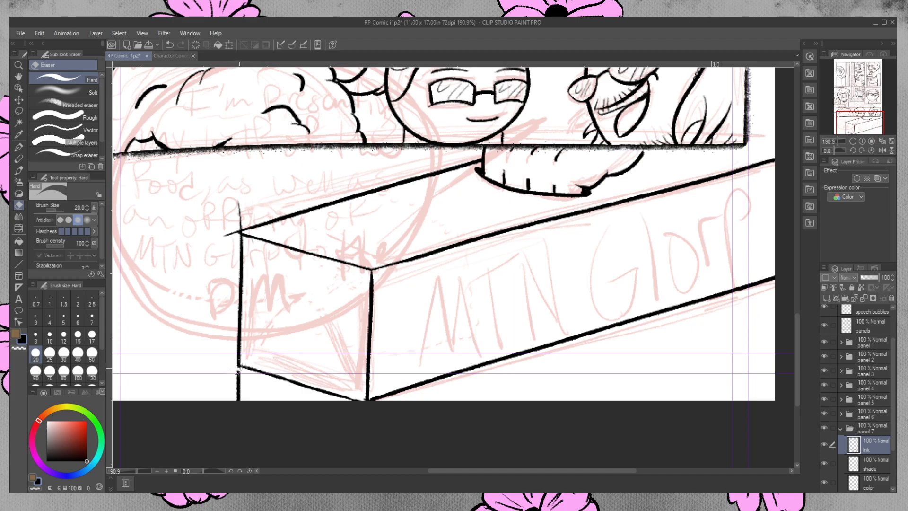
- Erase the line ends that overshoot the end face's two outer corners
mouse_move(233, 367)
left_mouse_down()
mouse_move(241, 349)
mouse_move(239, 395)
mouse_move(245, 352)
left_mouse_up()
left_click_drag(233, 227, 234, 222)
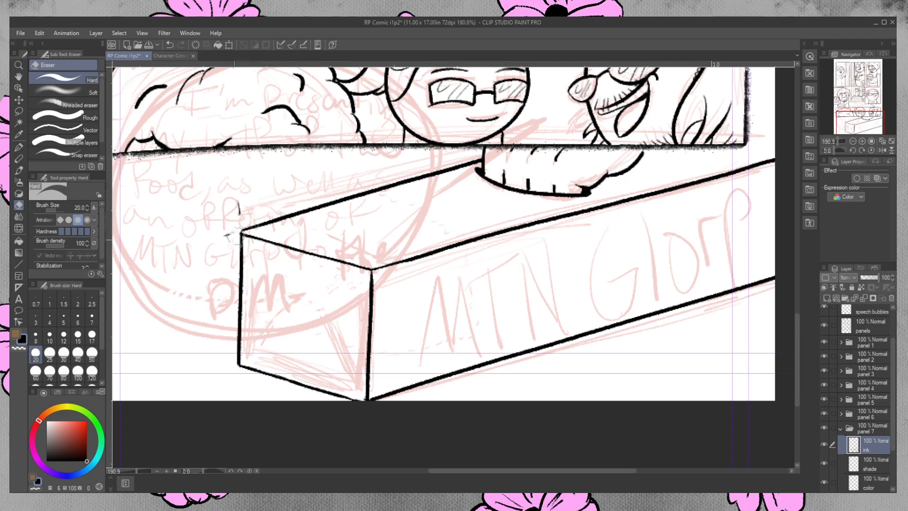
left_click_drag(237, 227, 241, 214)
left_click(226, 234)
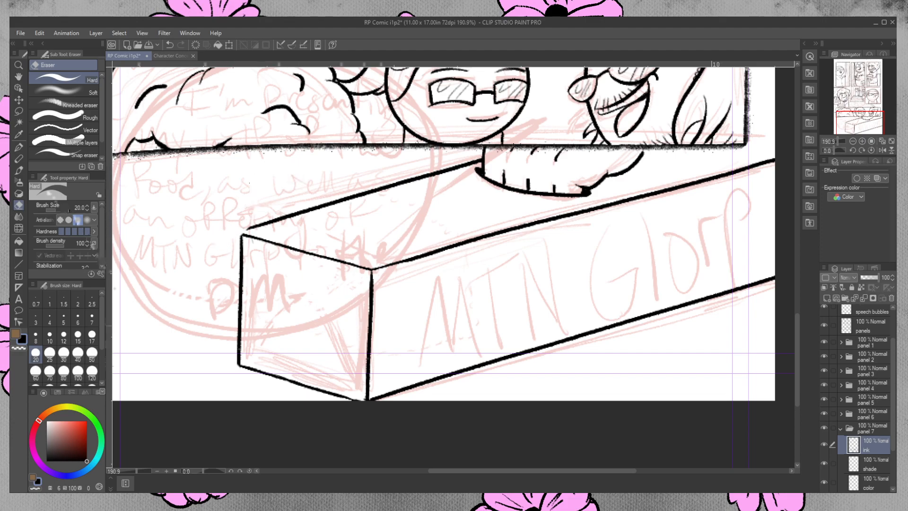
- Reinforce the box's back top edge at the end face's outer corner and erase the stray ink just above it
left_click(19, 147)
left_click_drag(243, 234, 283, 217)
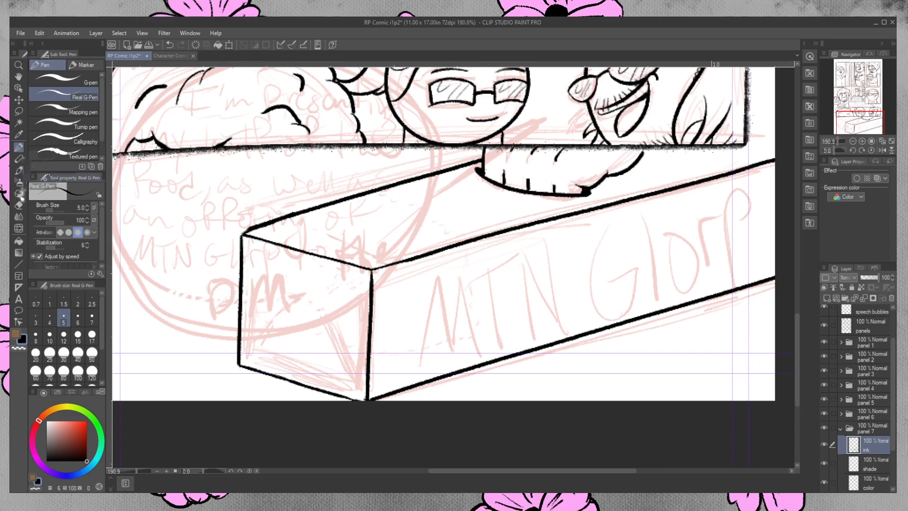
left_click(19, 205)
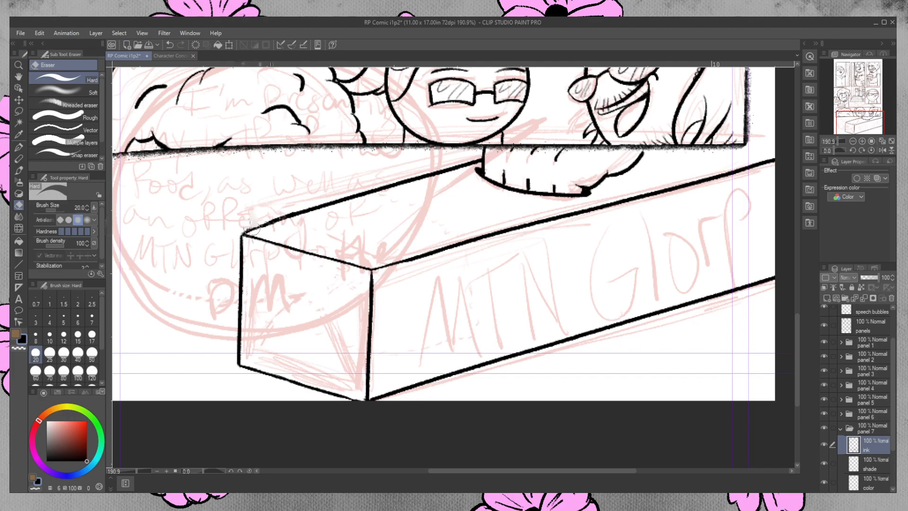
mouse_move(246, 228)
left_mouse_down()
mouse_move(339, 195)
mouse_move(415, 186)
mouse_move(309, 209)
mouse_move(349, 192)
left_mouse_up()
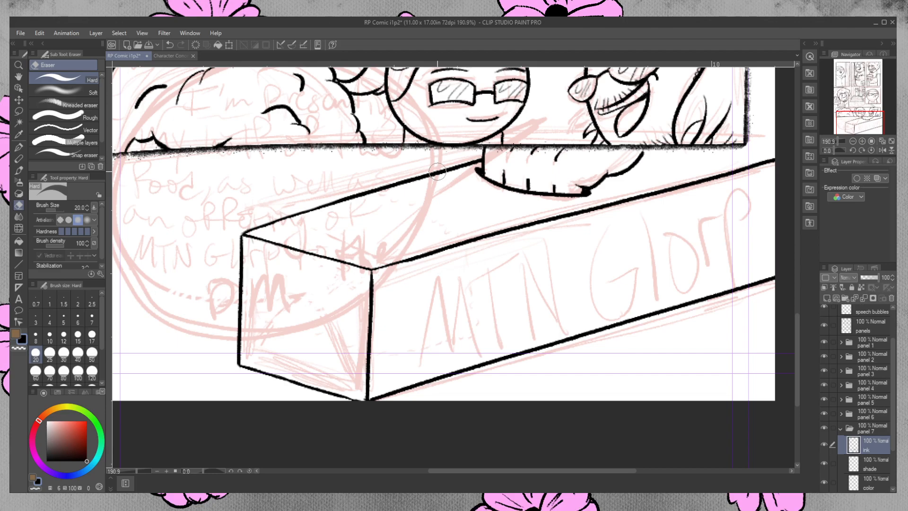
- Ink a dashed line across the middle of the end face, around the near corner and up the long side
left_click(19, 148)
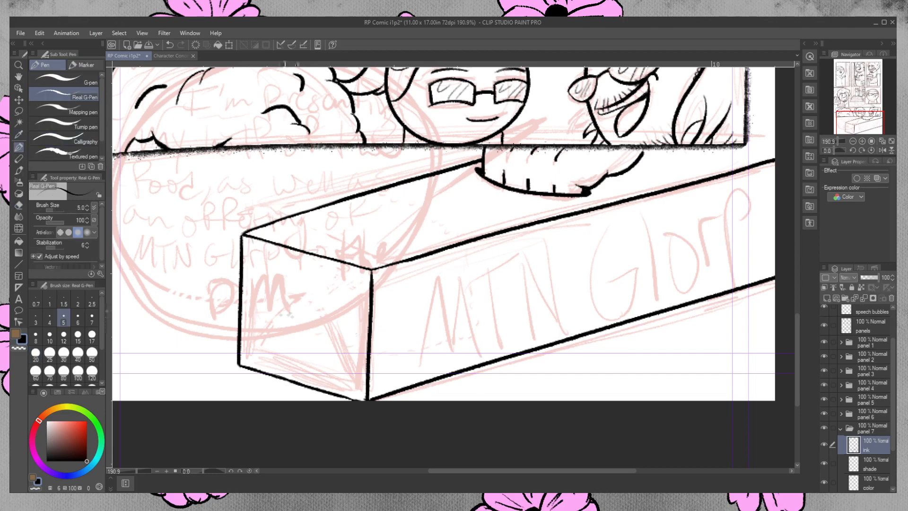
left_click_drag(279, 311, 359, 333)
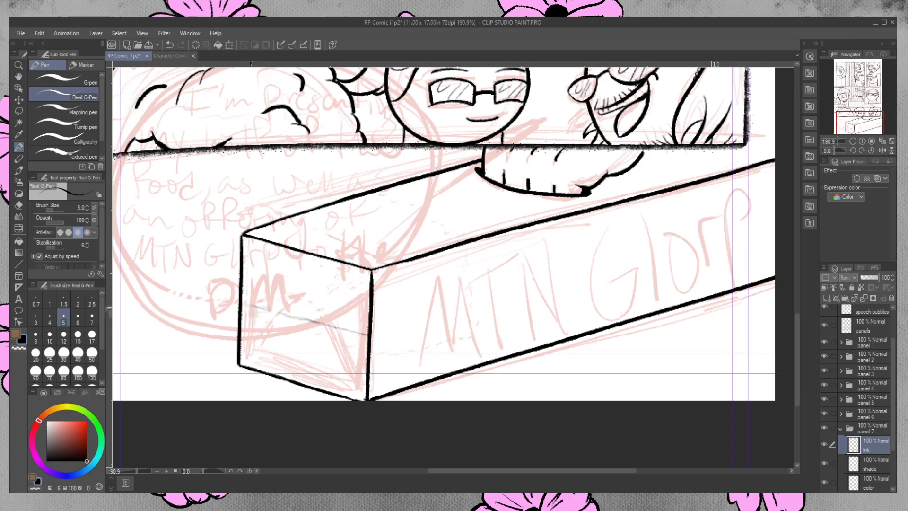
left_click_drag(251, 306, 357, 333)
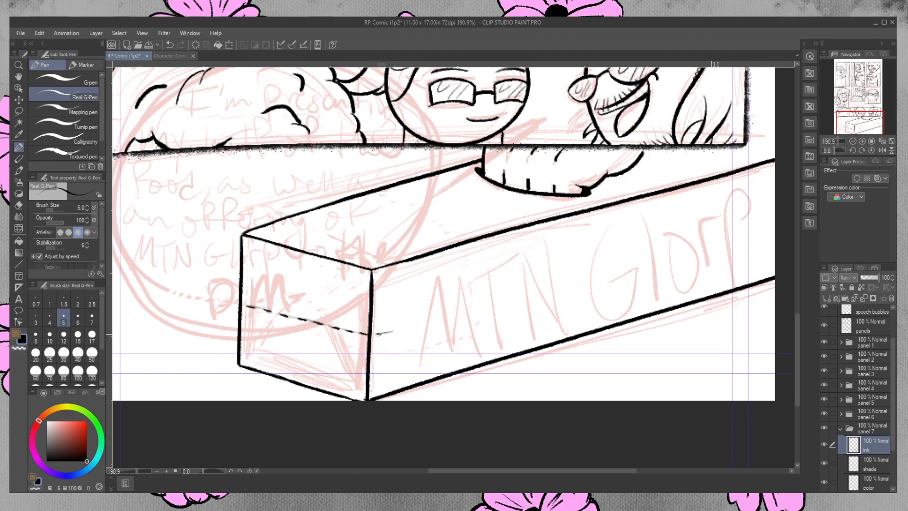
left_click_drag(377, 334, 409, 329)
left_click_drag(415, 322, 436, 262)
- Ink the dashed line across the box's top face and clean up the dashes at its lower bend on the long side
left_click_drag(336, 215, 406, 236)
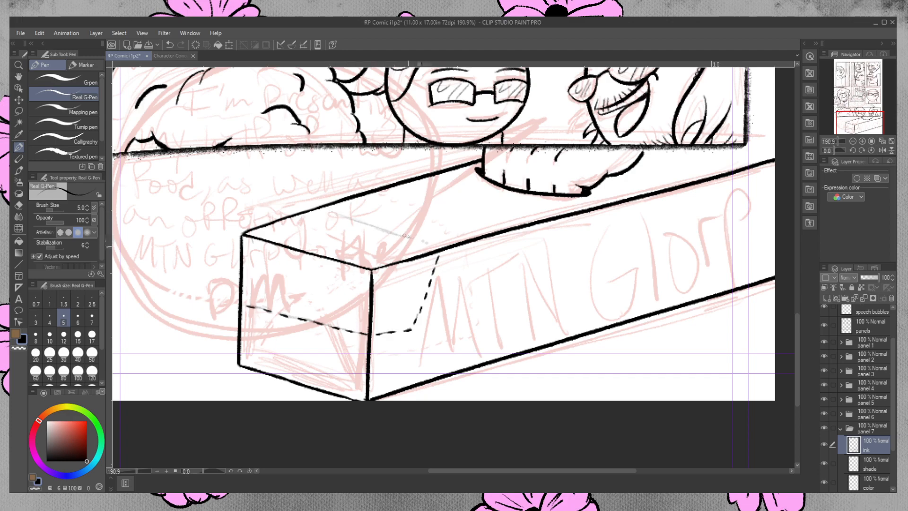
left_click_drag(321, 207, 436, 245)
left_click(19, 205)
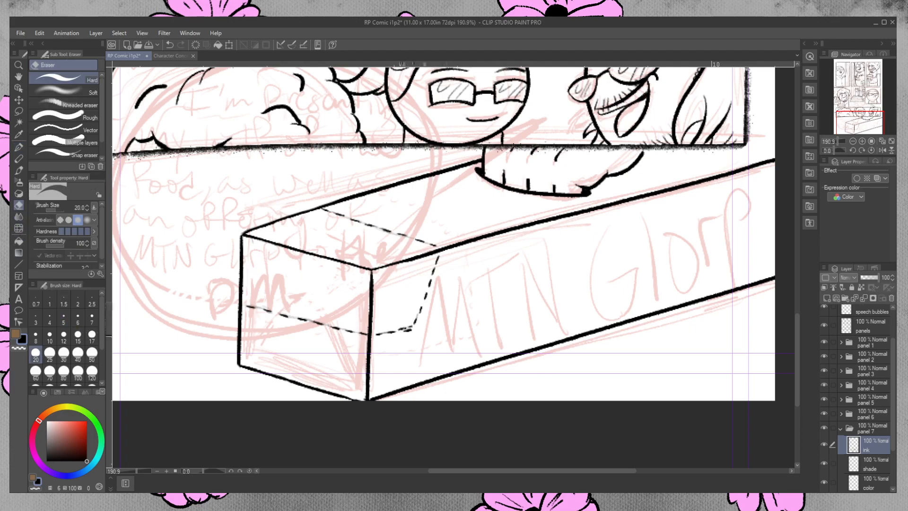
left_click(541, 278)
- Ink the capital letters MTN along the box's long side, following its slant
left_click(19, 147)
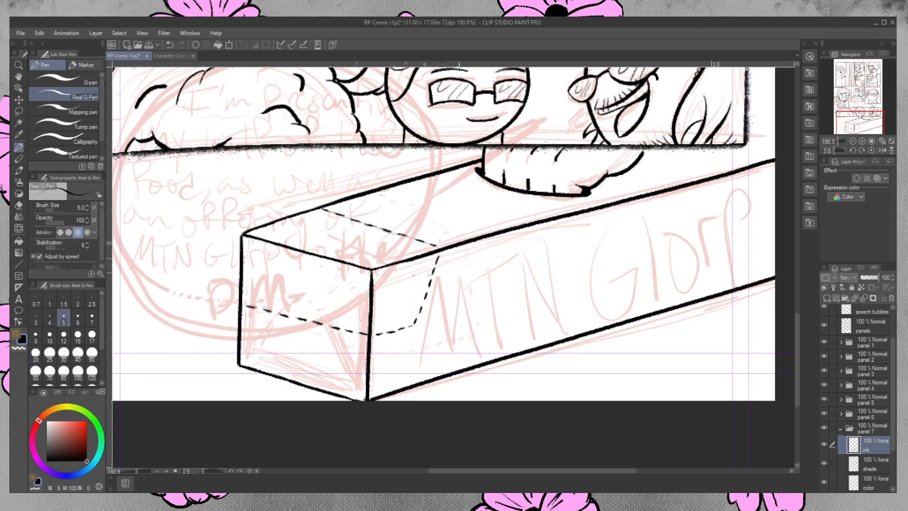
left_click_drag(435, 282, 422, 363)
left_click_drag(435, 280, 453, 353)
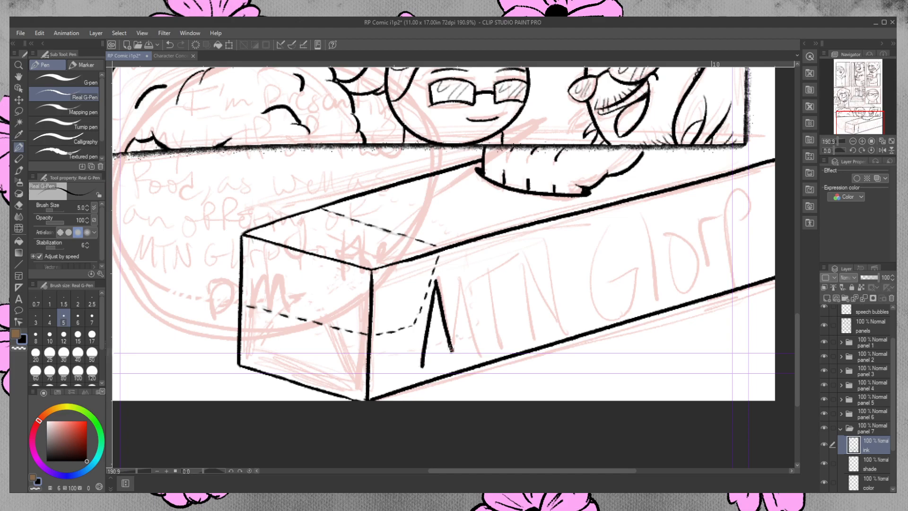
left_click_drag(457, 277, 453, 352)
left_click_drag(456, 277, 481, 345)
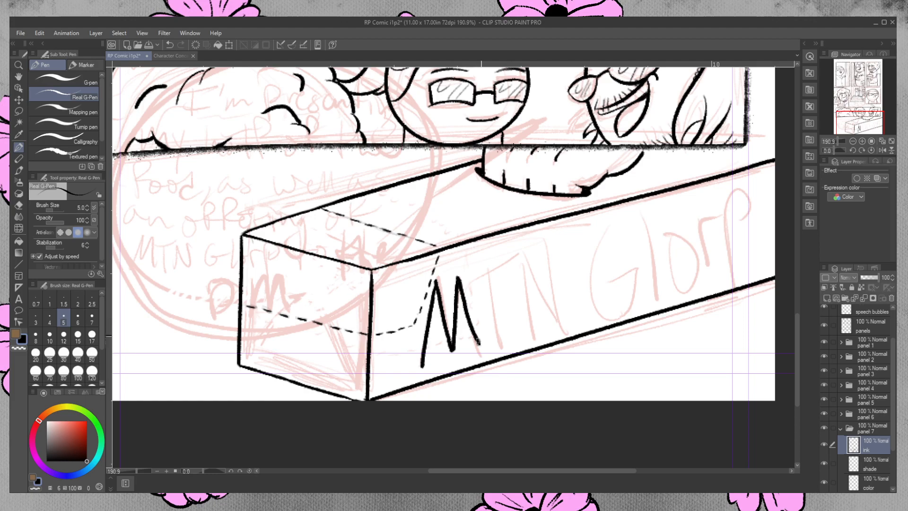
left_click_drag(495, 268, 506, 341)
mouse_move(478, 274)
left_mouse_down()
mouse_move(515, 263)
mouse_move(479, 272)
mouse_move(527, 266)
mouse_move(537, 326)
left_mouse_up()
left_click_drag(526, 260, 560, 321)
left_click_drag(548, 252, 561, 320)
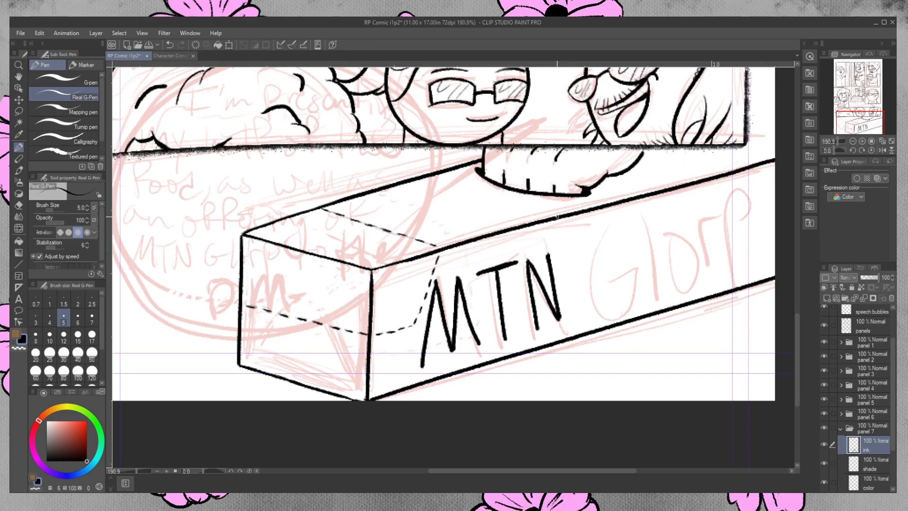
- Ink the capital letters GLORP after MTN on the long side, letting the P run off the page edge
mouse_move(612, 232)
left_mouse_down()
mouse_move(589, 267)
mouse_move(598, 300)
mouse_move(629, 293)
mouse_move(644, 265)
mouse_move(637, 285)
mouse_move(631, 269)
mouse_move(644, 262)
left_mouse_up()
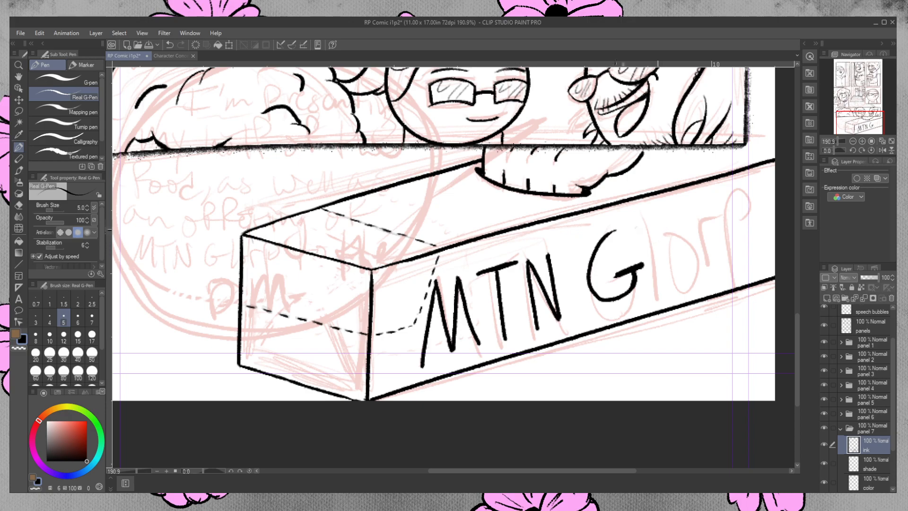
mouse_move(616, 230)
left_mouse_down()
mouse_move(608, 235)
mouse_move(650, 240)
mouse_move(656, 282)
mouse_move(681, 274)
left_mouse_up()
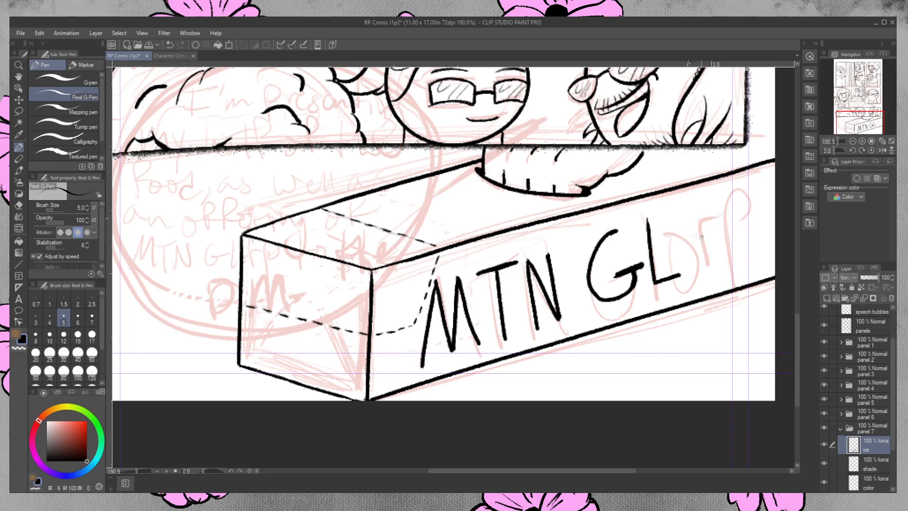
mouse_move(689, 216)
left_mouse_down()
mouse_move(685, 249)
mouse_move(700, 269)
mouse_move(715, 226)
mouse_move(696, 213)
mouse_move(685, 229)
left_mouse_up()
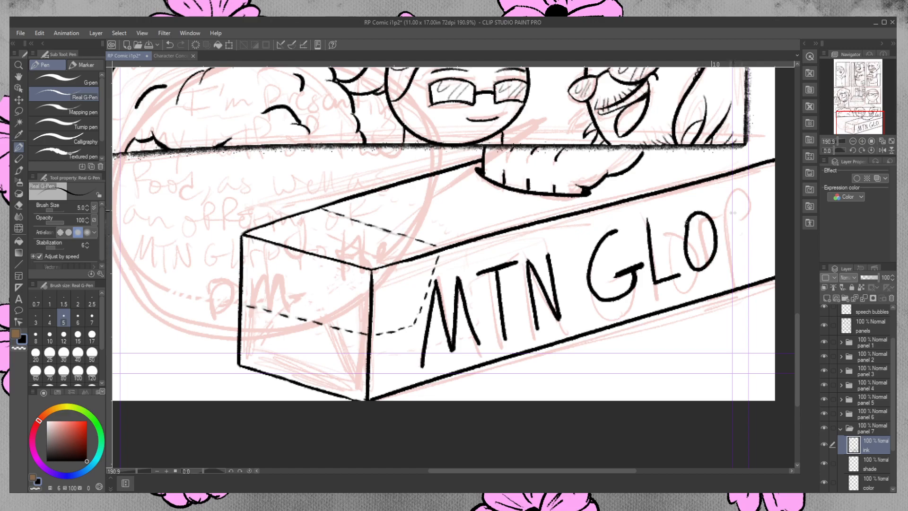
left_click_drag(729, 203, 737, 258)
mouse_move(728, 204)
left_mouse_down()
mouse_move(747, 216)
mouse_move(735, 226)
mouse_move(762, 247)
left_mouse_up()
left_click_drag(762, 202, 772, 245)
left_click_drag(764, 208, 776, 192)
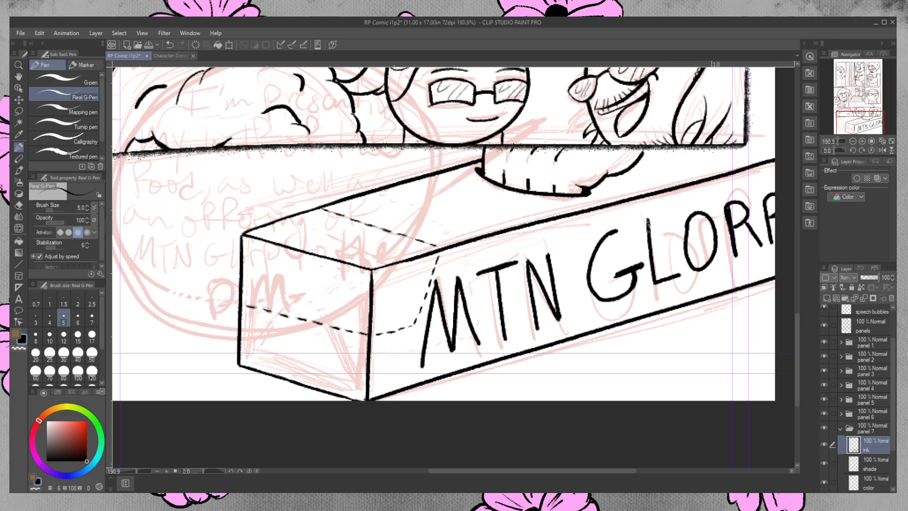
key("e")
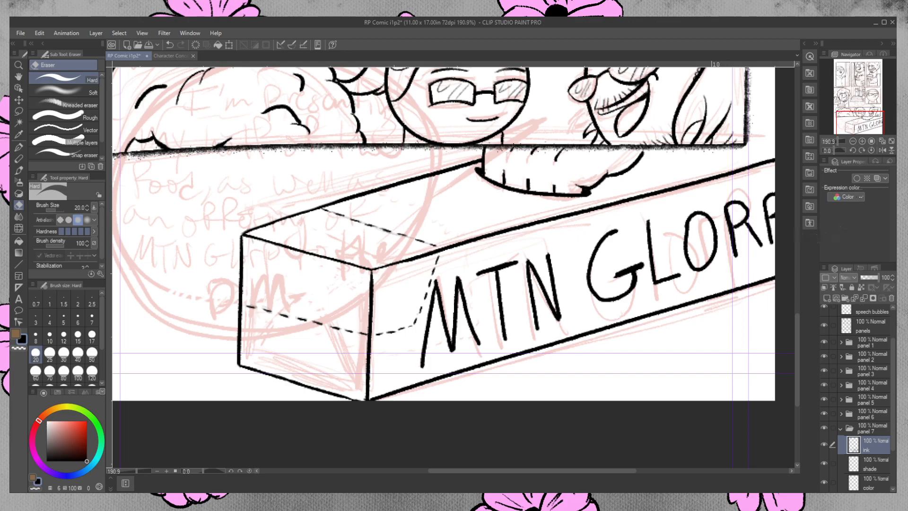
- Ink two thin fold lines from the dashed line down to the lower corners of the box's end face
left_click(19, 147)
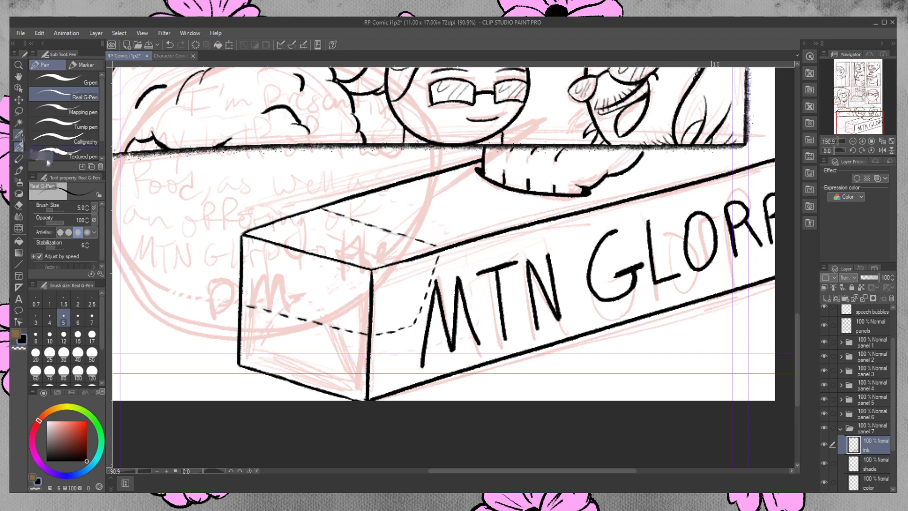
mouse_move(279, 317)
left_mouse_down()
mouse_move(241, 364)
mouse_move(280, 317)
mouse_move(240, 359)
left_mouse_up()
key("ctrl+z")
key("ctrl+z")
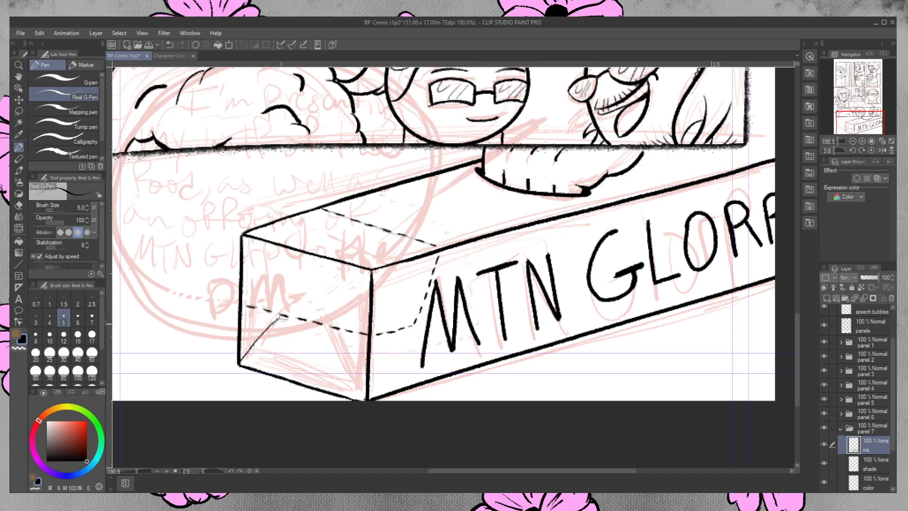
mouse_move(289, 316)
left_mouse_down()
mouse_move(338, 328)
mouse_move(329, 328)
mouse_move(360, 394)
left_mouse_up()
left_click_drag(332, 330, 363, 399)
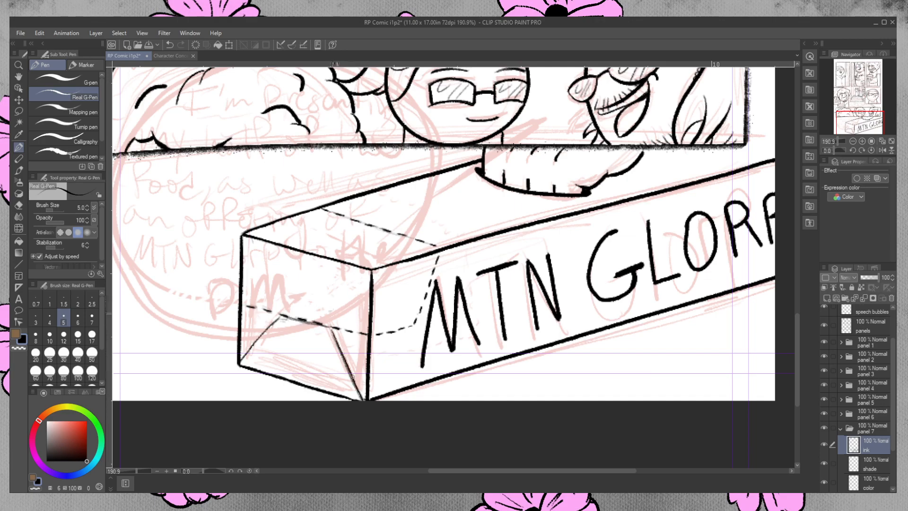
- Ink the fold lines up to the end face's upper corners and thicken the lower outer fold line
mouse_move(367, 275)
left_mouse_down()
mouse_move(332, 319)
mouse_move(368, 273)
left_mouse_up()
key("ctrl+z")
left_click_drag(279, 312, 245, 237)
left_click_drag(280, 316, 240, 363)
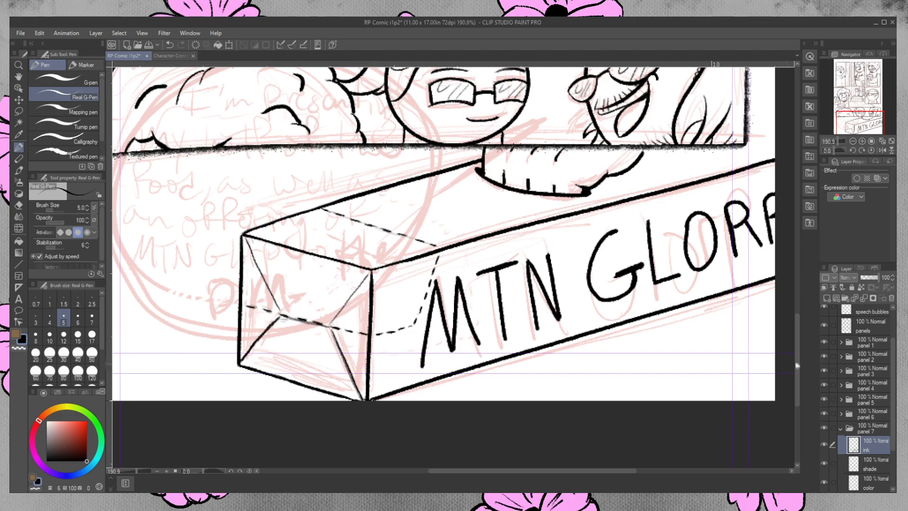
scroll(373, 401, "up", 5)
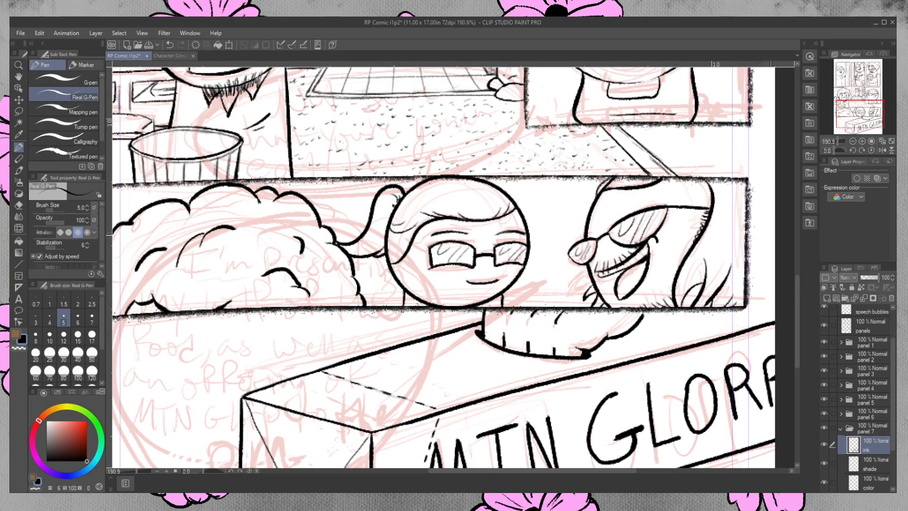
mouse_move(750, 234)
left_mouse_down()
mouse_move(773, 223)
mouse_move(741, 240)
left_mouse_up()
key("ctrl+z")
key("ctrl+z")
key("ctrl+z")
key("ctrl+z")
left_click_drag(775, 236, 749, 249)
key("ctrl+z")
- Draw a straight guide line on panel 7's shade layer, extending the box's back top edge from the outer corner to the page edge
left_click(874, 462)
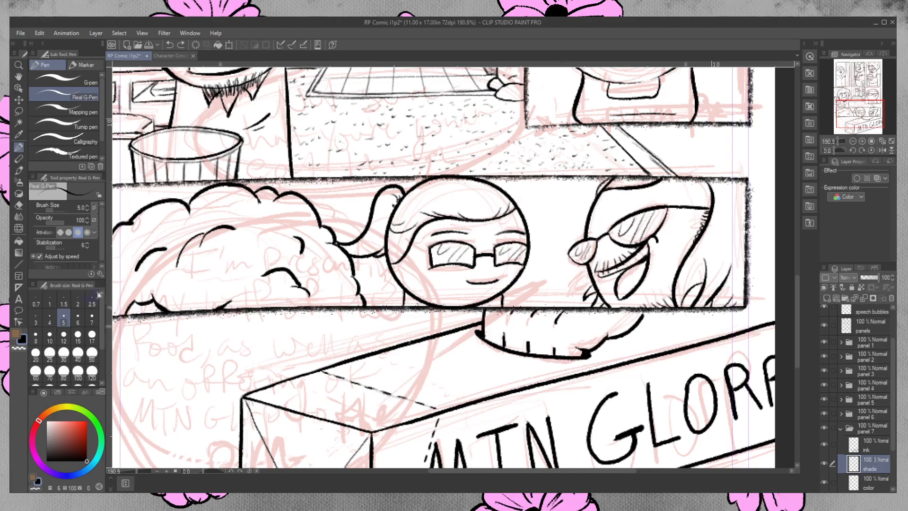
left_click(21, 254)
left_click_drag(243, 398, 784, 228)
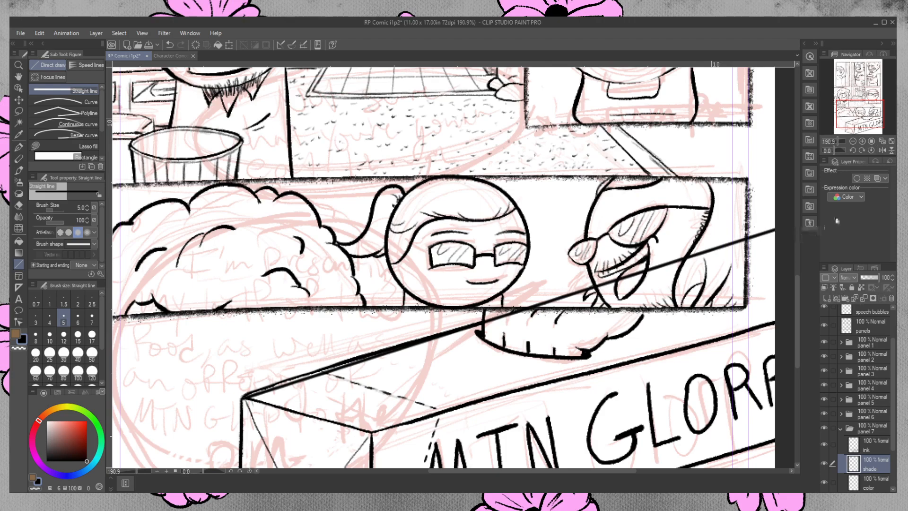
key("ctrl+z")
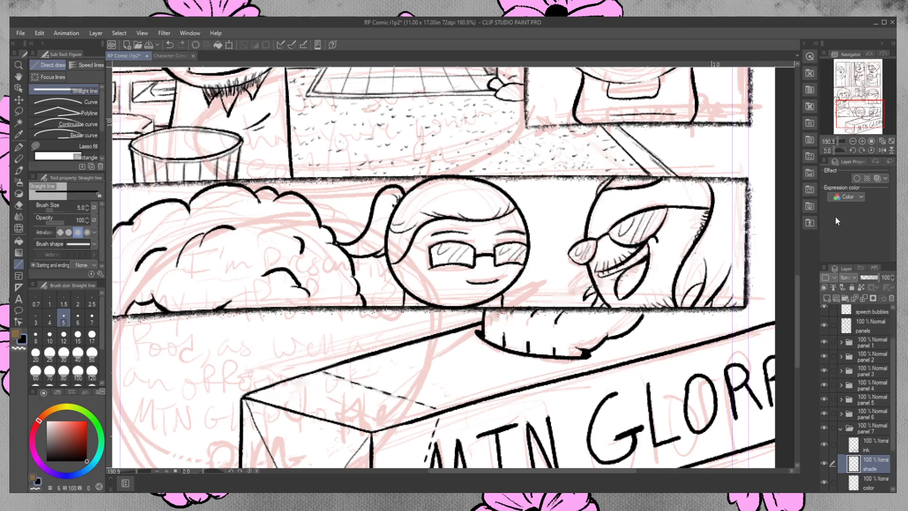
mouse_move(242, 396)
left_mouse_down()
mouse_move(665, 275)
mouse_move(777, 231)
left_mouse_up()
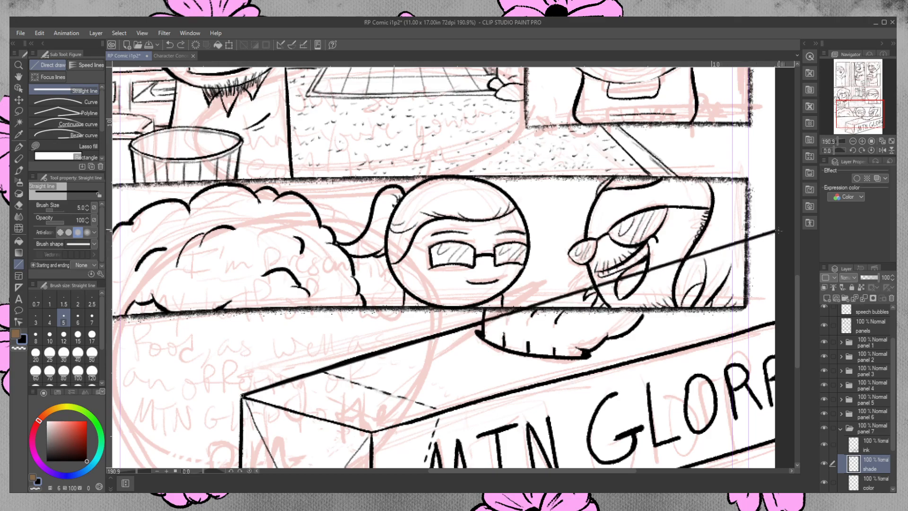
- Trace the guide line on the ink layer in the gap between panel 6's right border and the page edge
left_click(873, 445)
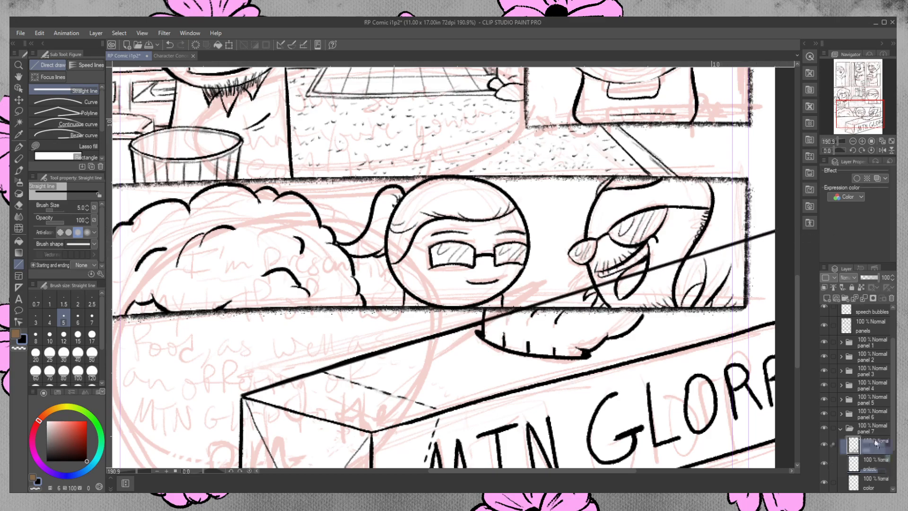
left_click_drag(751, 237, 777, 229)
key("p")
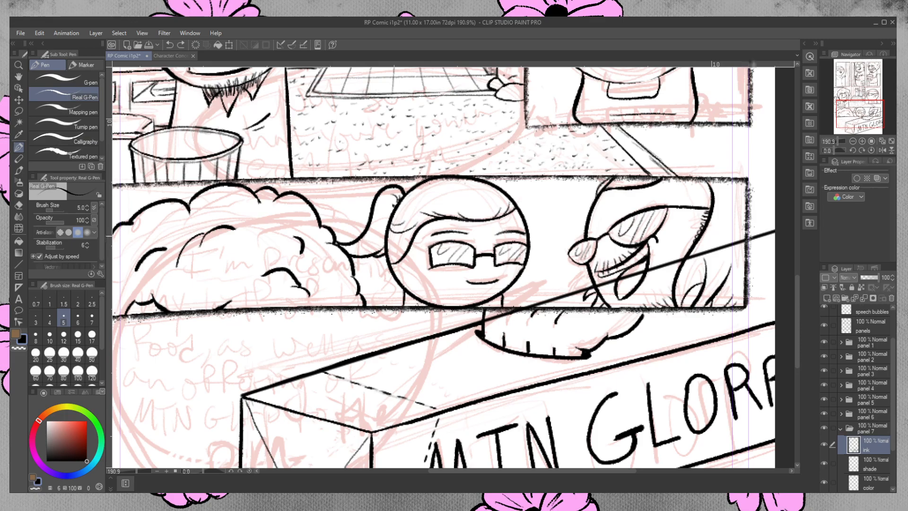
left_click_drag(751, 236, 765, 232)
left_click_drag(770, 232, 789, 223)
- Remove the straight guide line from panel 7's shade layer and return to the ink layer
left_click(864, 466)
key("ctrl+z")
left_click(876, 449)
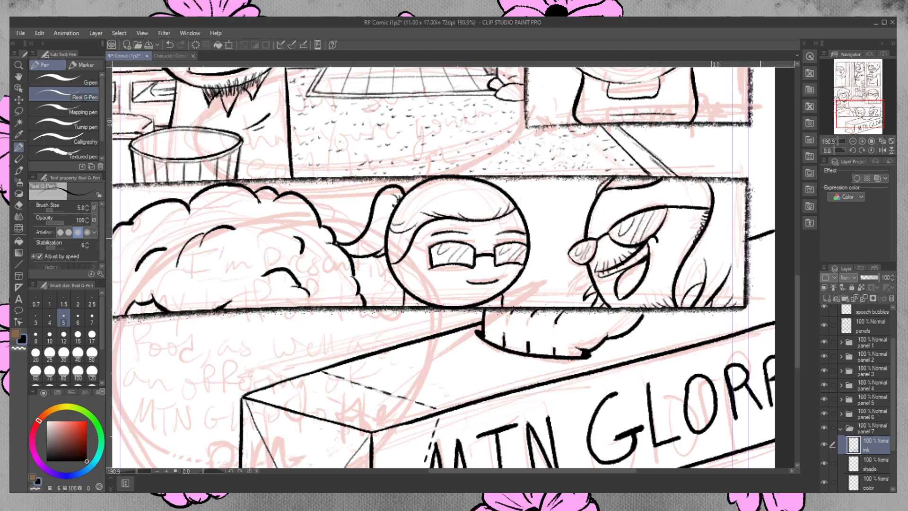
- Replace the short line beside panel 6's right border with one sloping gently down to the page edge
left_click(20, 206)
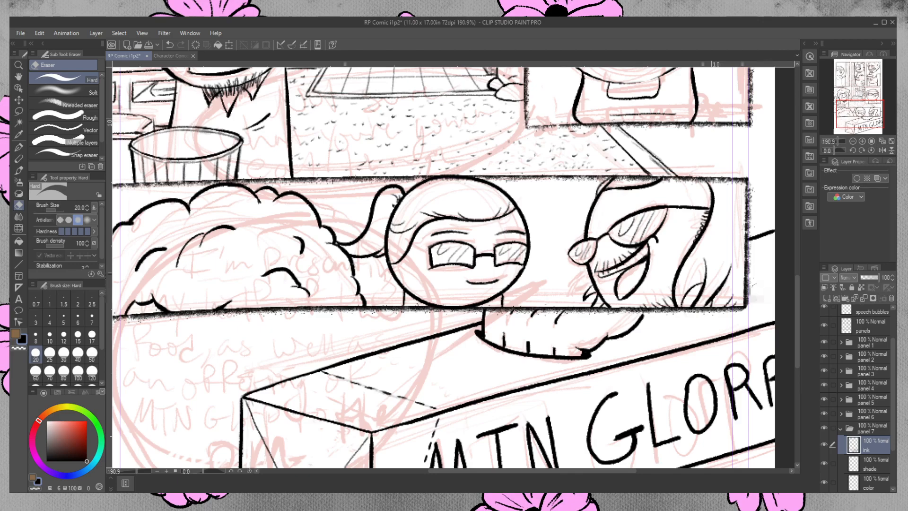
left_click(19, 147)
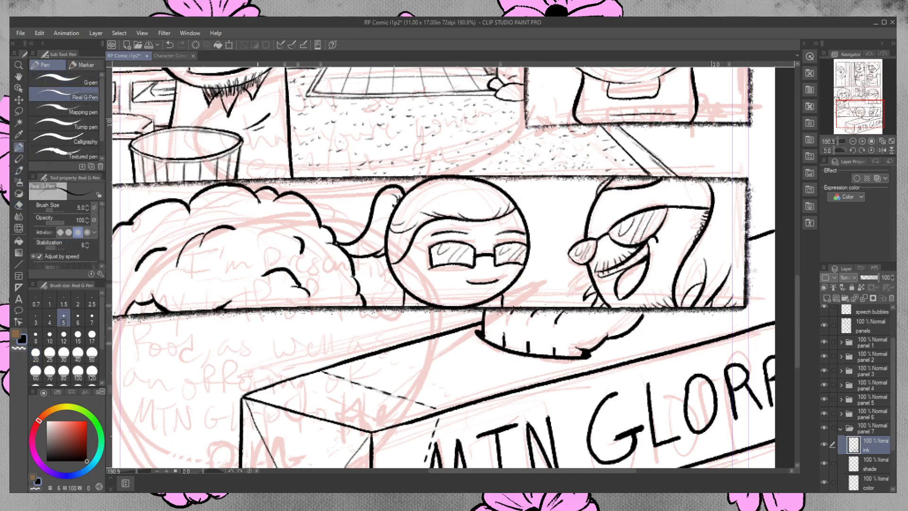
left_click_drag(750, 250, 774, 266)
key("ctrl+z")
key("ctrl+z")
key("ctrl+z")
mouse_move(751, 255)
left_mouse_down()
mouse_move(777, 260)
mouse_move(762, 256)
left_mouse_up()
left_click(22, 206)
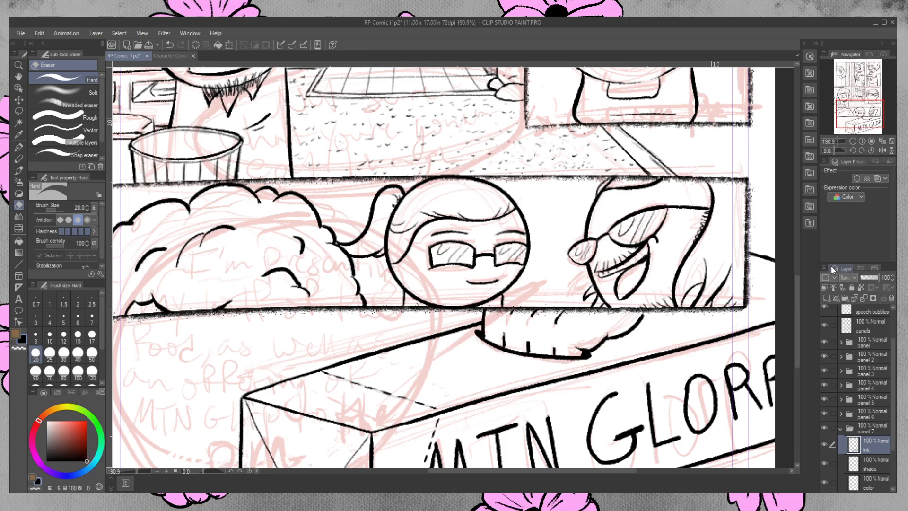
- Collapse the panel 7 folder and hide the Rough layer to show the page's clean ink
left_click_drag(800, 303, 790, 341)
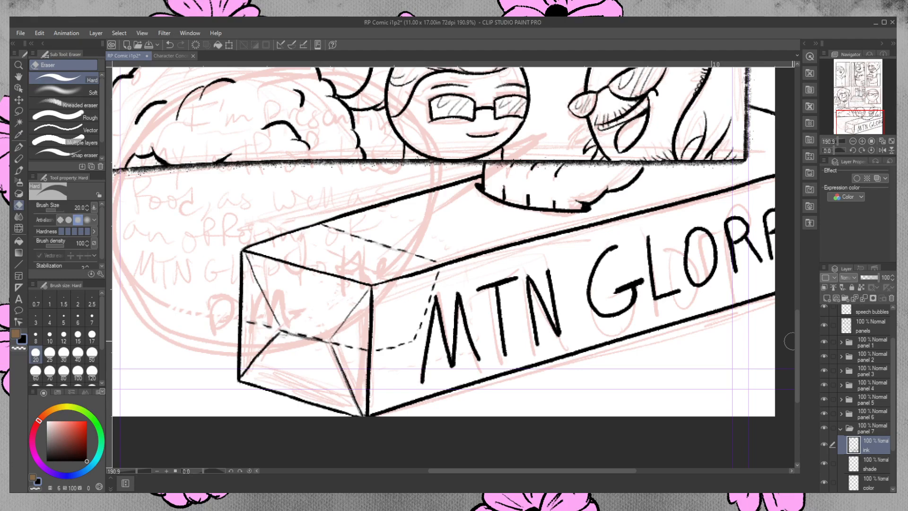
left_click(19, 66)
left_click_drag(354, 221, 291, 223)
left_click_drag(798, 298, 798, 268)
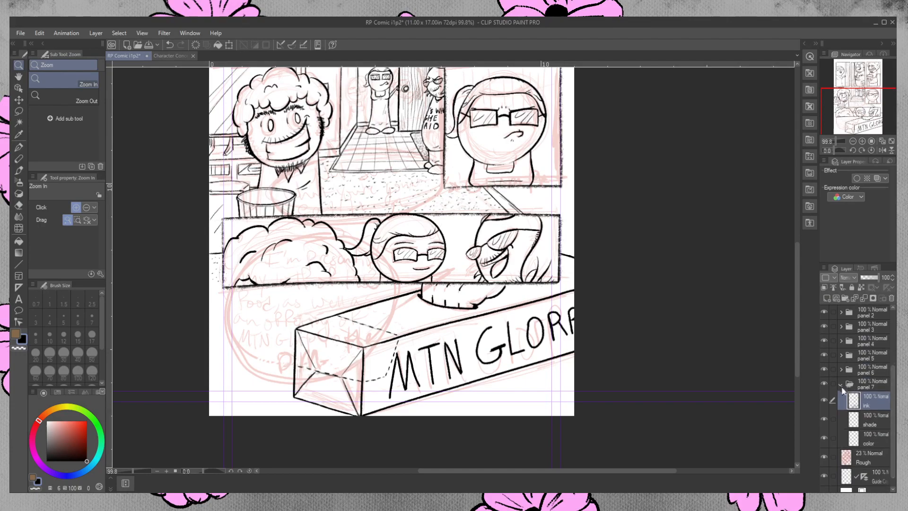
left_click(841, 429)
left_click(825, 444)
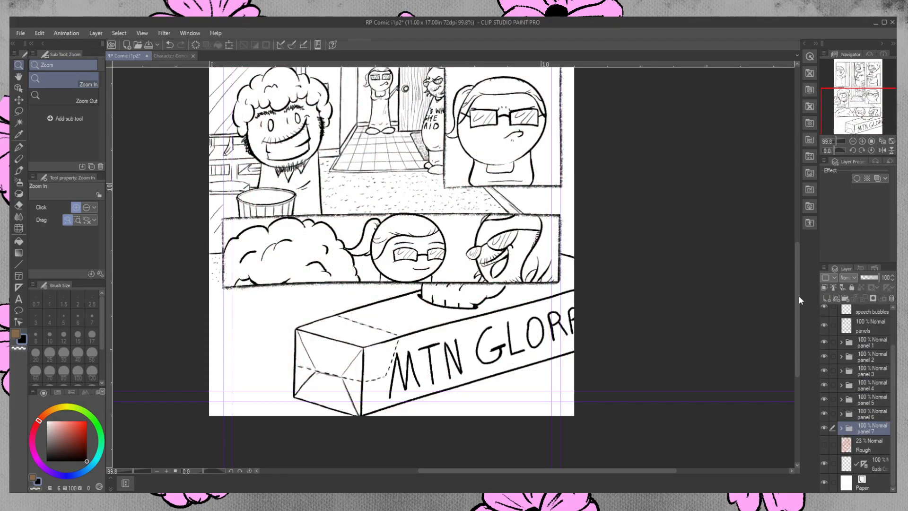
- Hide the guide layer below Rough for a clean full-page view of the inks and save the comic page
scroll(798, 296, "up", 3)
left_click_drag(596, 276, 539, 255)
scroll(796, 294, "up", 2)
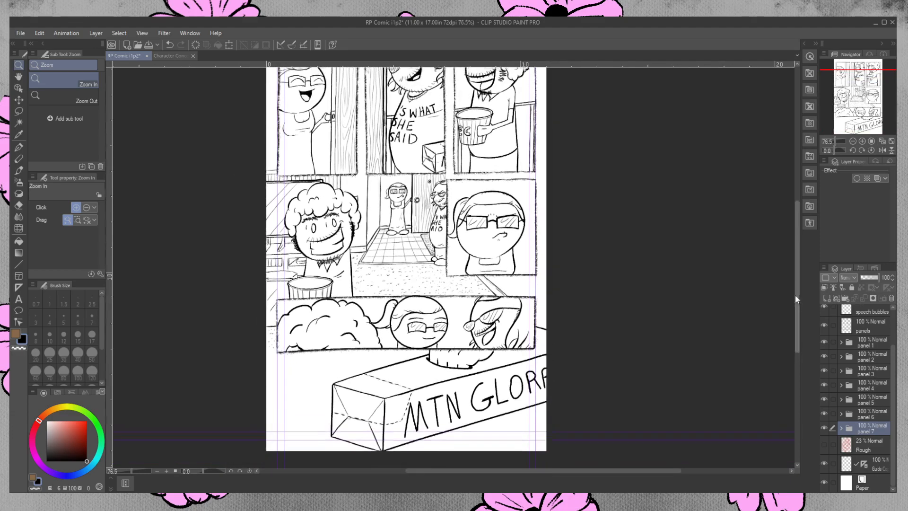
left_click_drag(466, 303, 437, 294)
left_click(795, 300)
left_click_drag(495, 306, 484, 284)
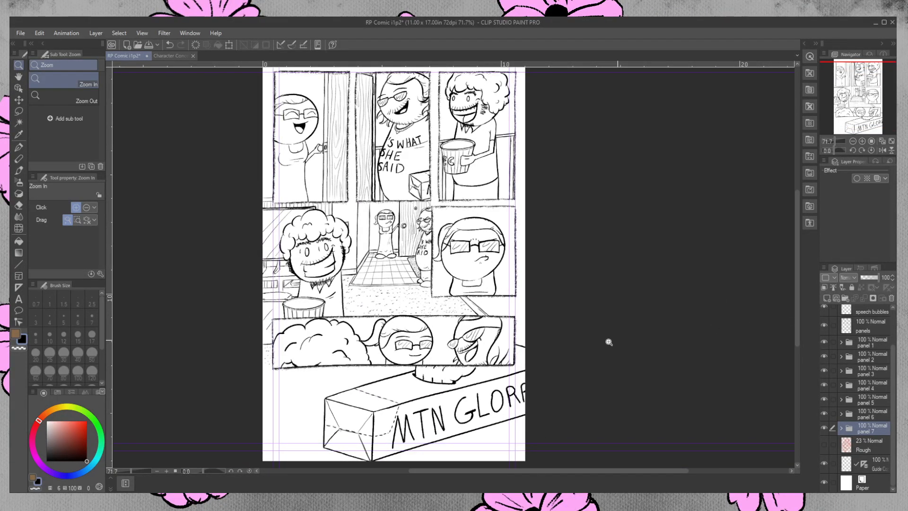
left_click_drag(446, 343, 444, 341)
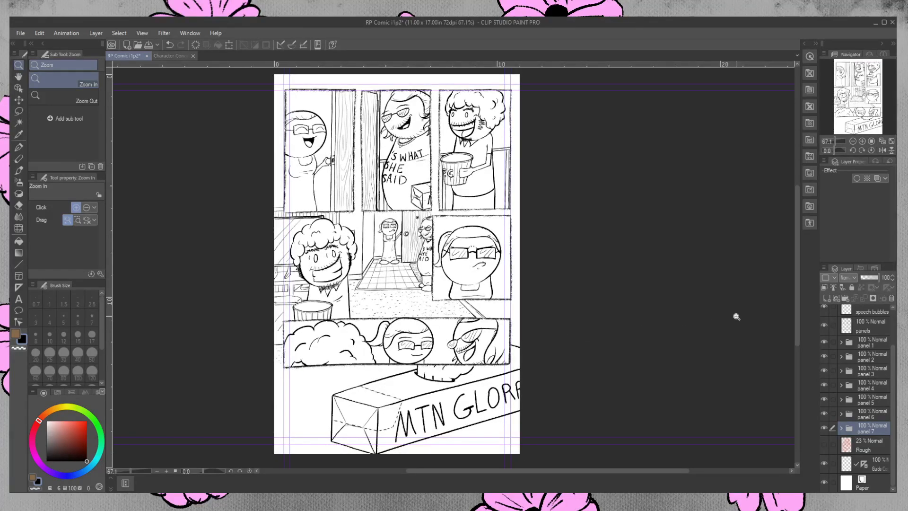
left_click_drag(797, 316, 797, 312)
left_click_drag(571, 471, 557, 472)
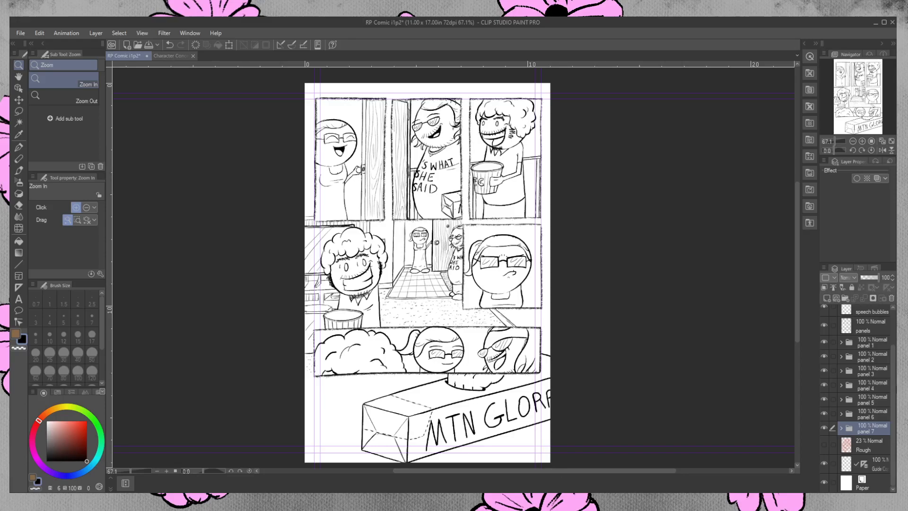
left_click(826, 464)
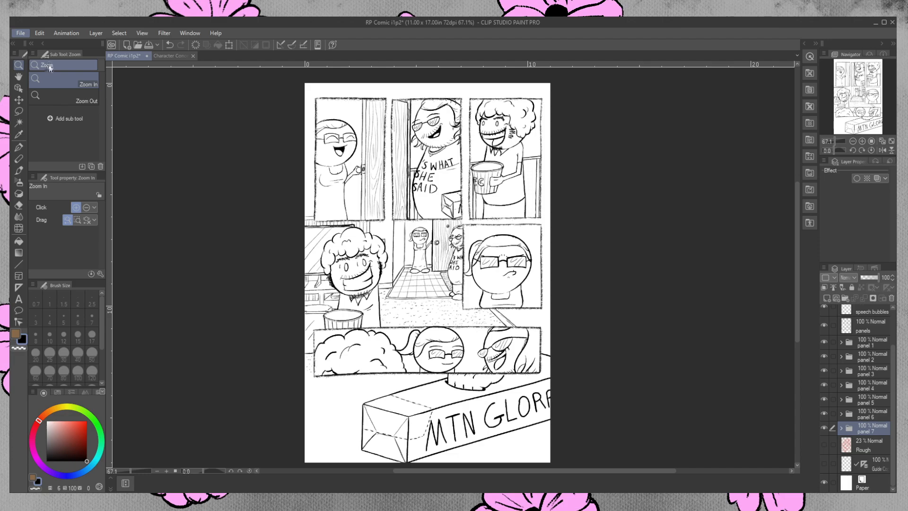
key("ctrl+s")
- Open the finished page RP Comic i1p1.jpg and sample the woman's skin tone and orange-brown hair color from its second panel
left_click(19, 34)
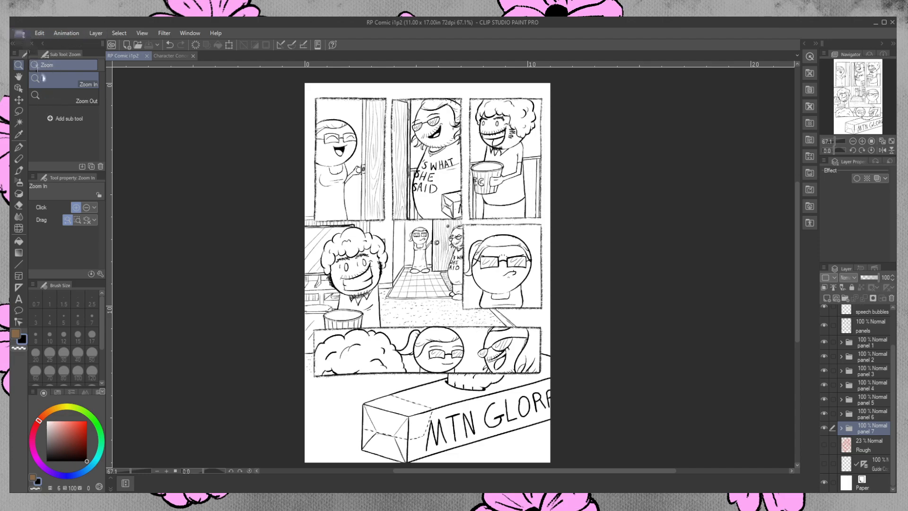
left_click(52, 68)
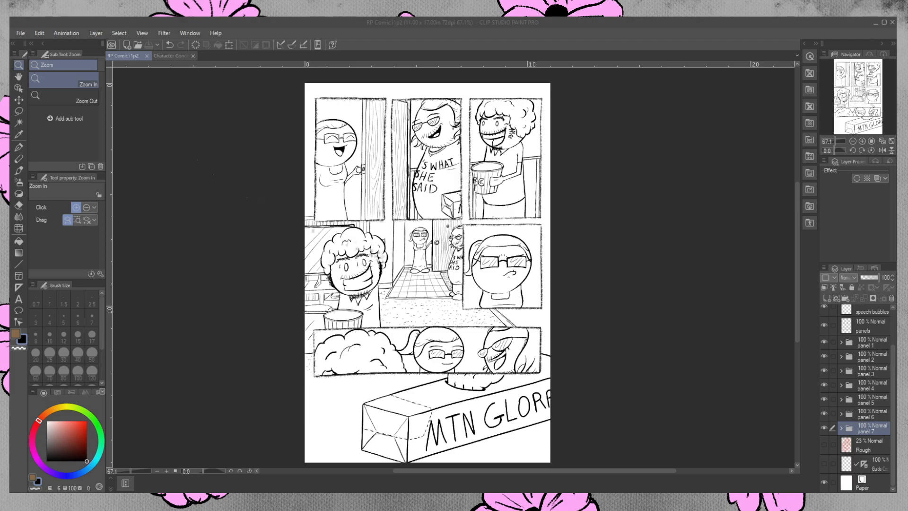
left_click(396, 276)
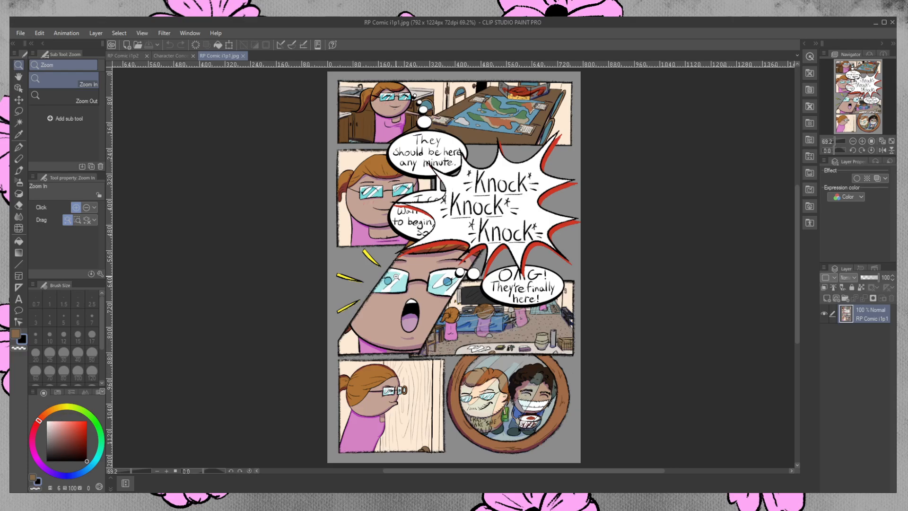
left_click(19, 135)
left_click(357, 207)
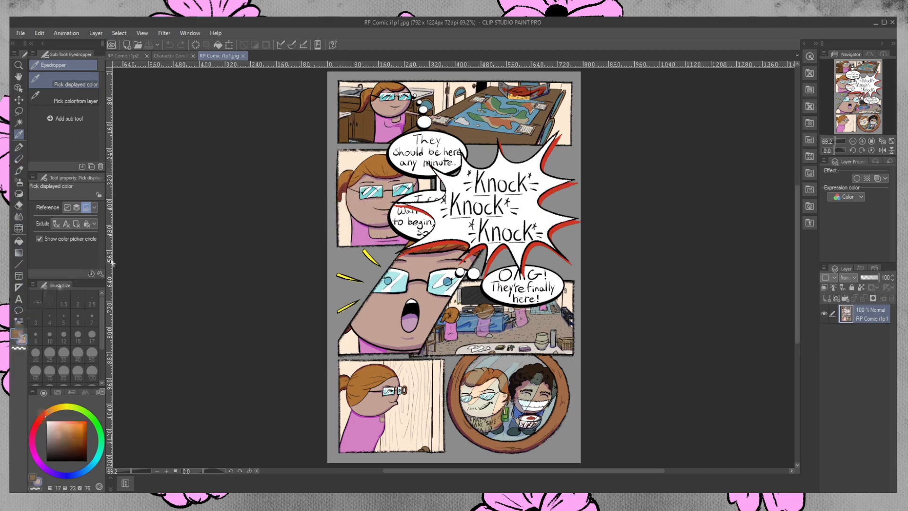
left_click(379, 150)
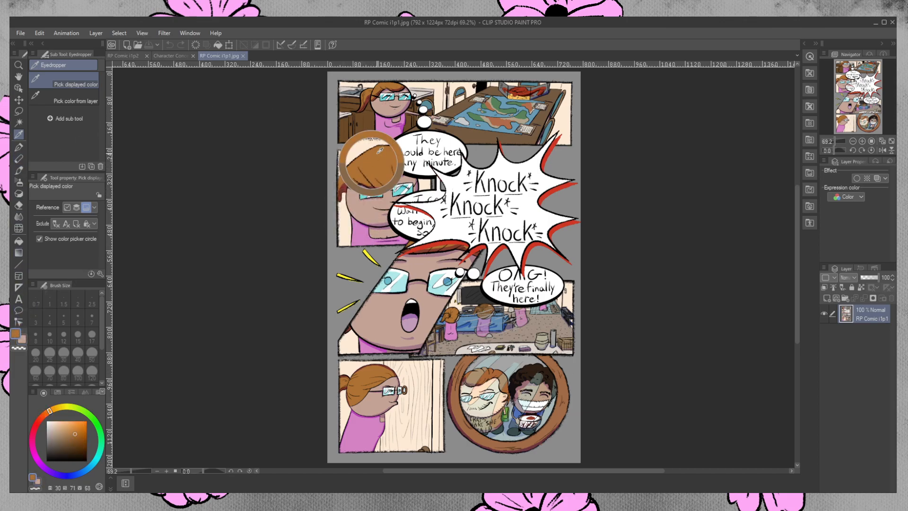
- Return to the RP Comic i1p2 page and activate the color layer inside the panel 1 folder
left_click(125, 56)
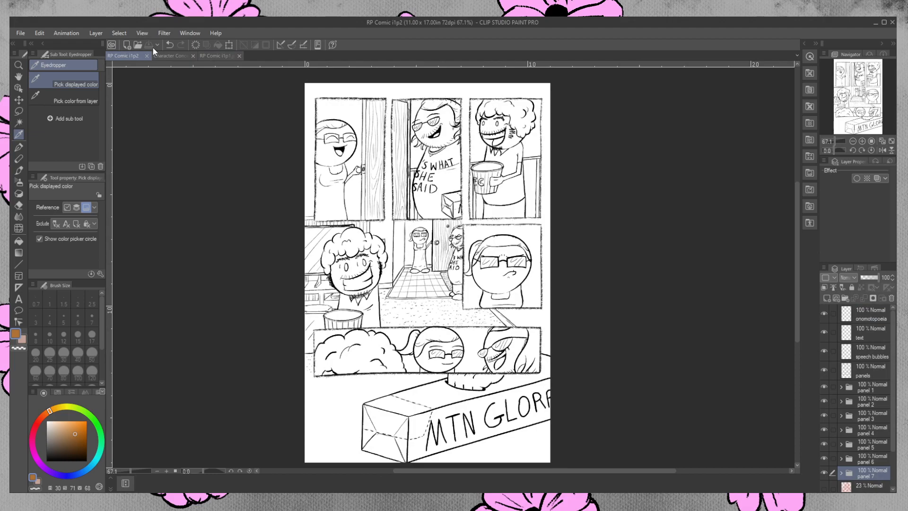
left_click(19, 65)
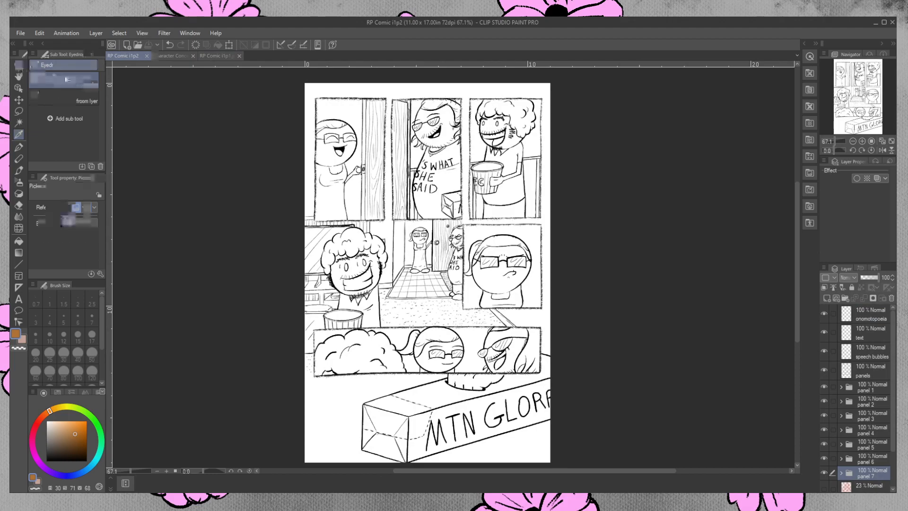
left_click_drag(313, 152, 348, 144)
left_click_drag(798, 248, 794, 229)
left_click_drag(521, 469, 581, 470)
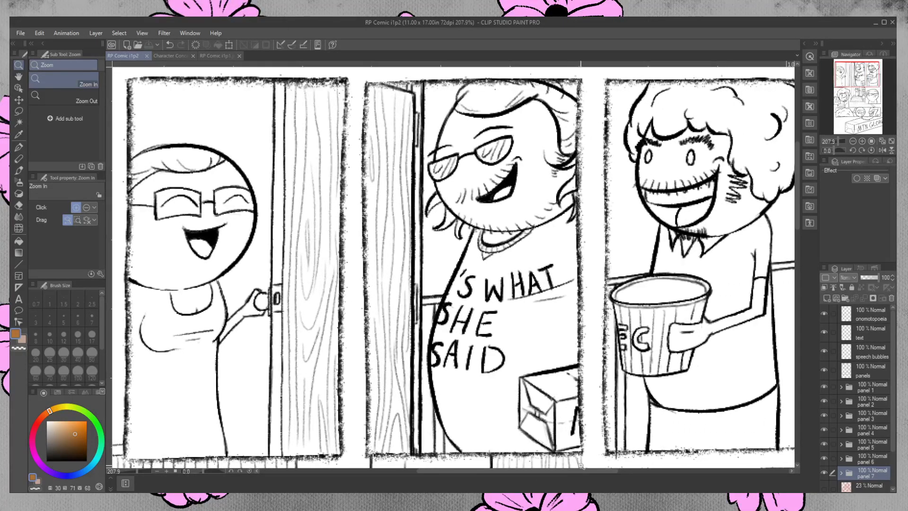
left_click(842, 387)
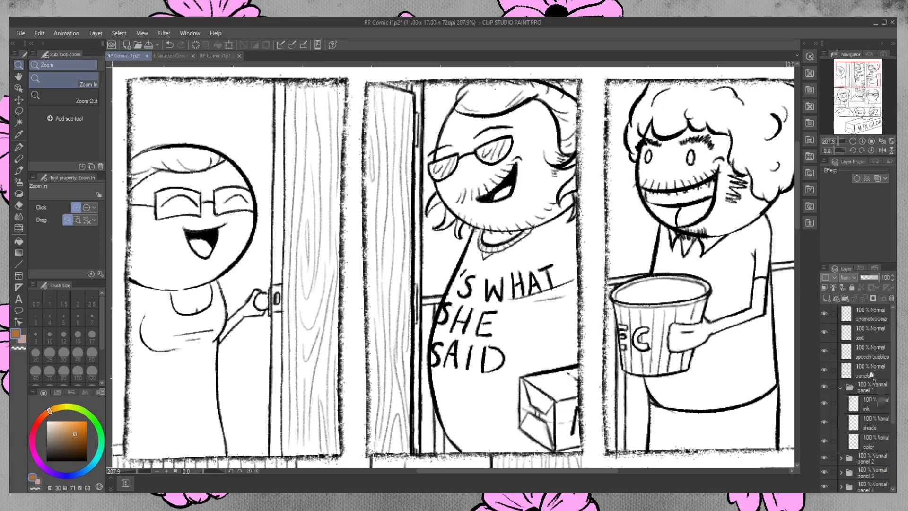
left_click(869, 443)
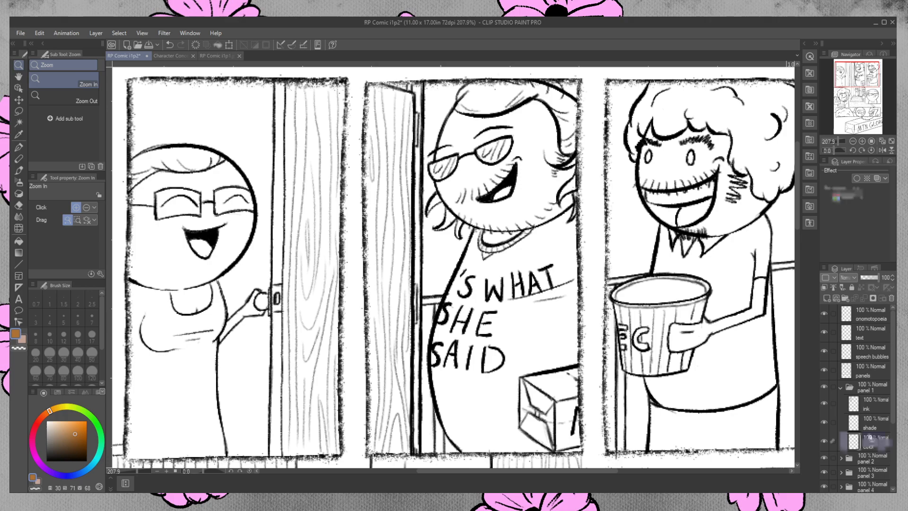
- Select and fill the woman's hair in panel 1 with the sampled orange-brown, clear the selection, and set the brush pen size to 10
left_click(19, 123)
left_click(182, 141)
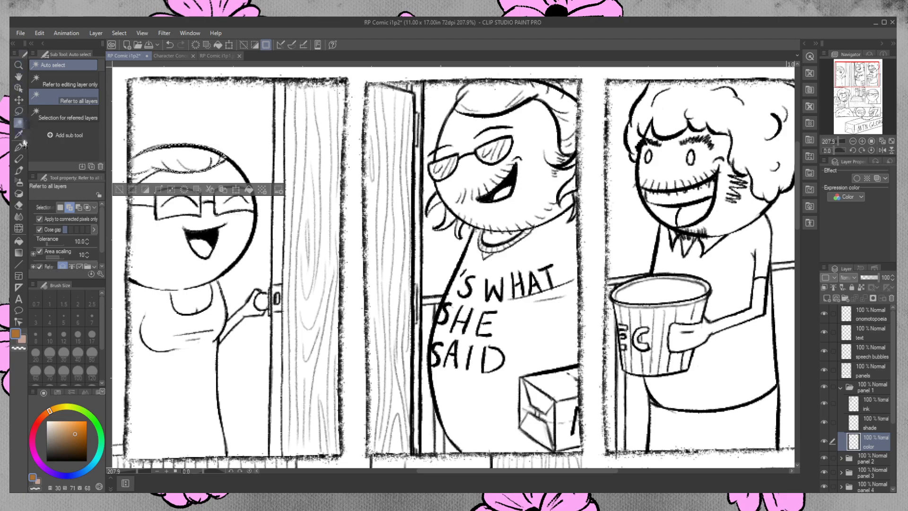
left_click(19, 111)
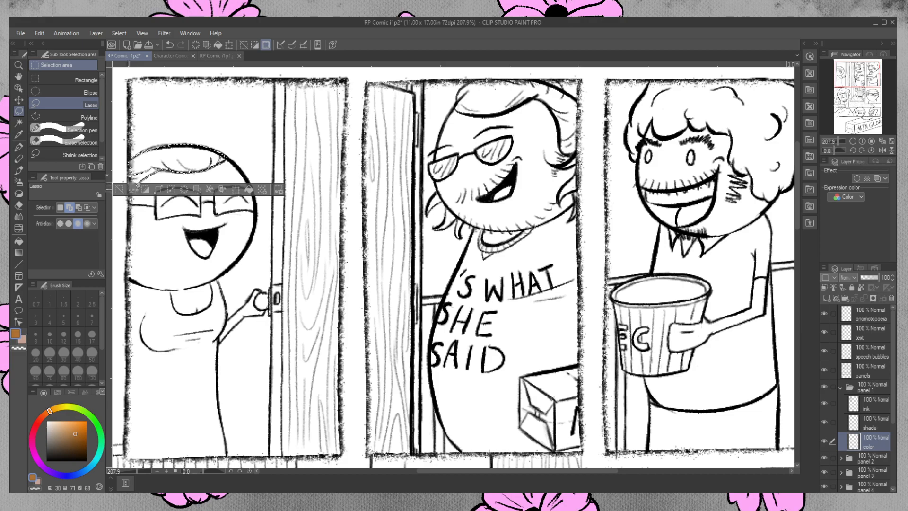
left_click_drag(148, 175, 196, 156)
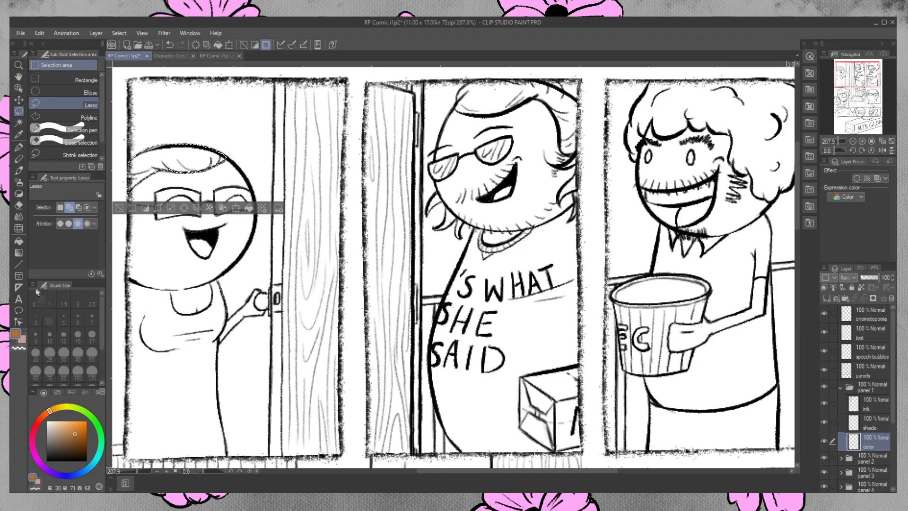
left_click(20, 242)
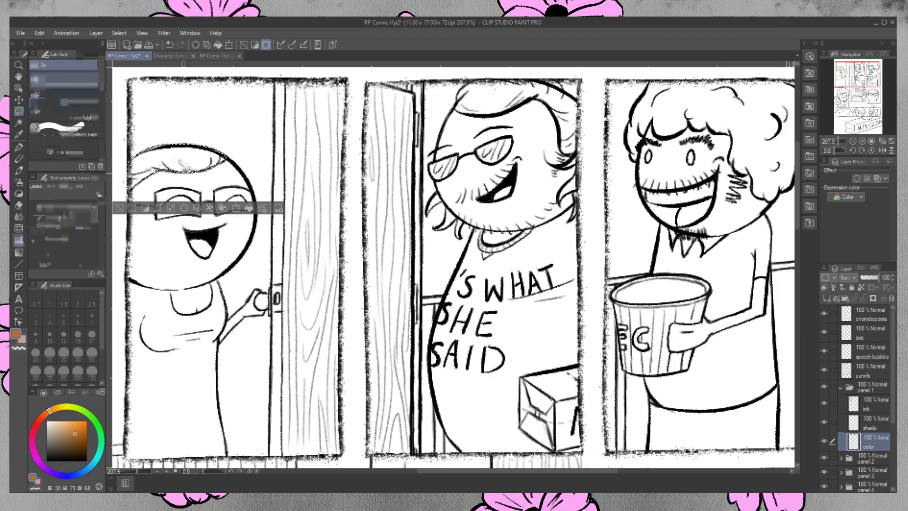
left_click(131, 186)
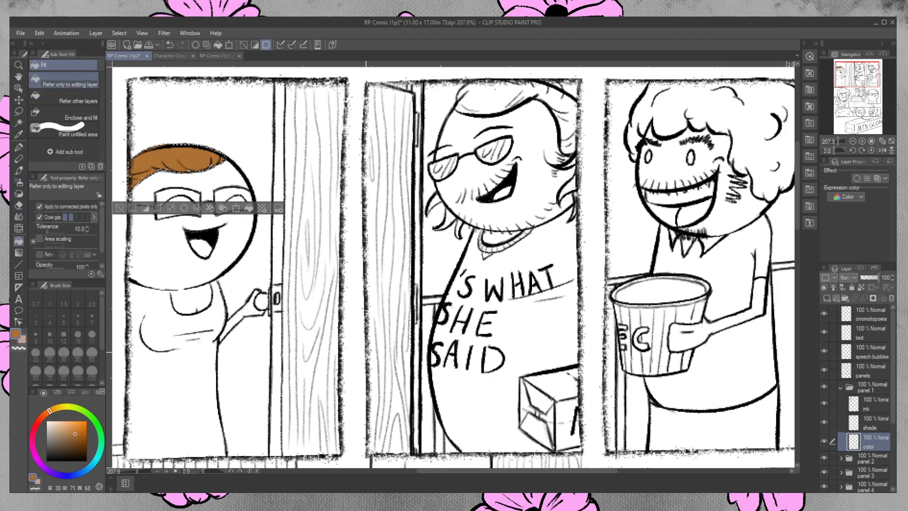
key("ctrl+d")
left_click(19, 170)
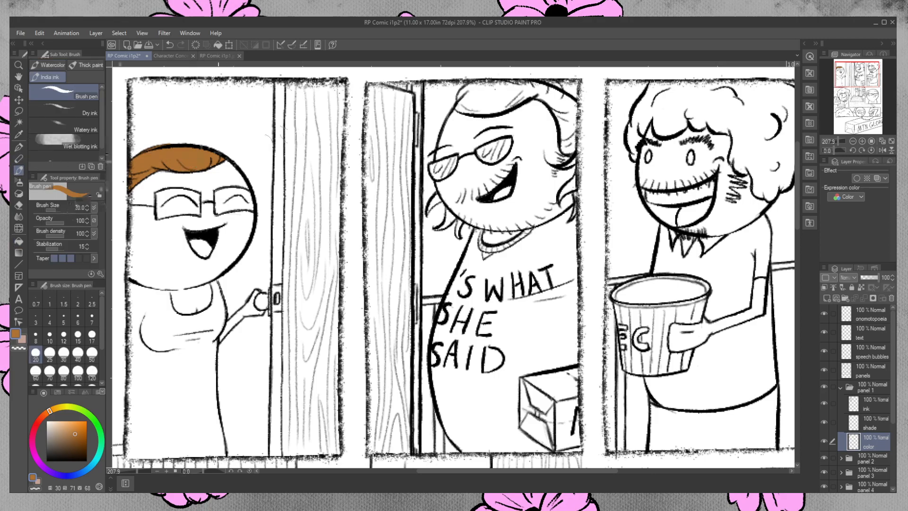
left_click(50, 335)
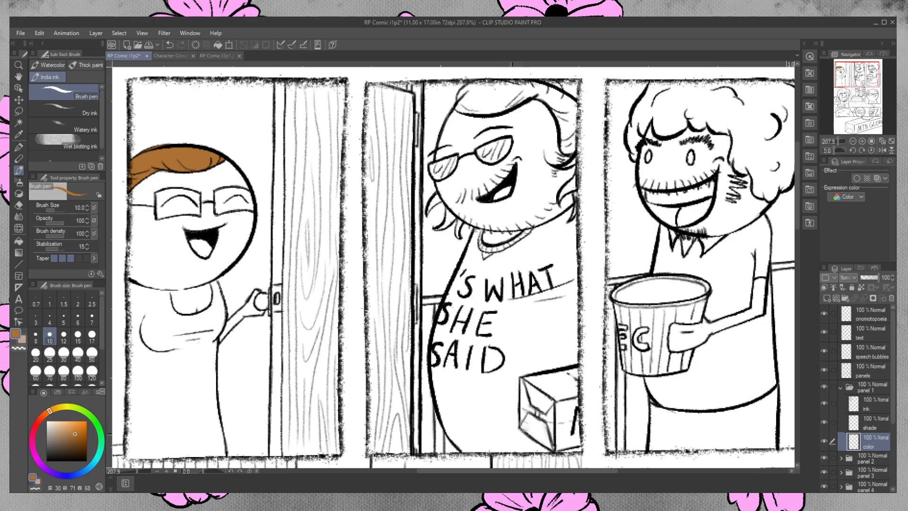
- Make the sampled skin tone the active color and select the woman's face and neck in panel 1 by all layers
left_click(24, 339)
left_click(19, 123)
left_click(198, 185)
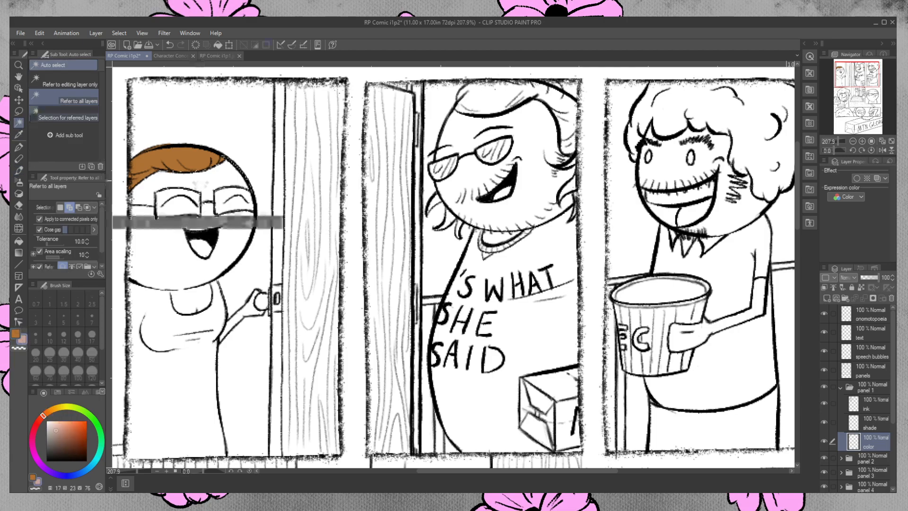
left_click(171, 259)
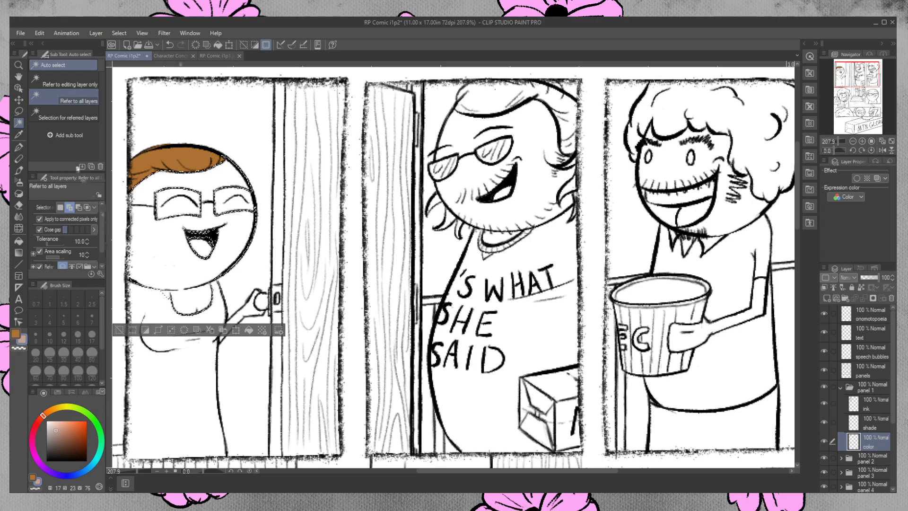
left_click(18, 111)
left_click(78, 207)
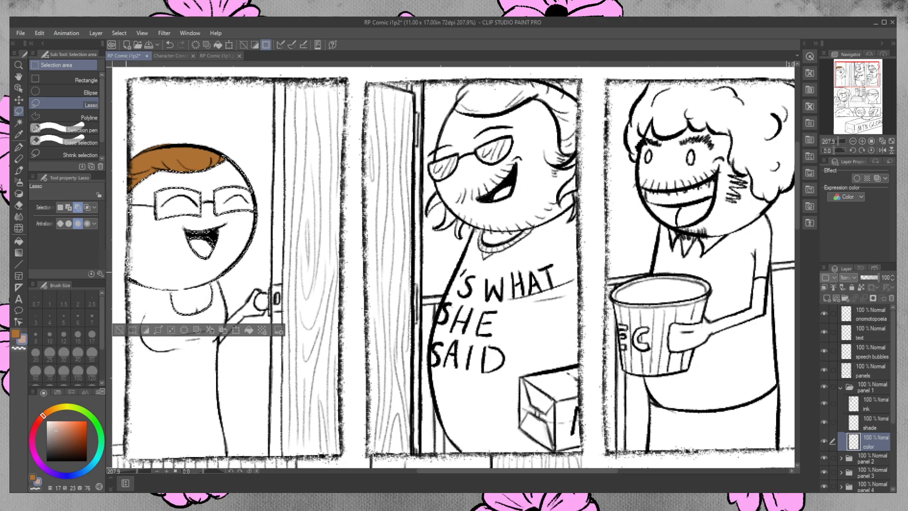
left_click_drag(141, 178, 144, 182)
key("ctrl+z")
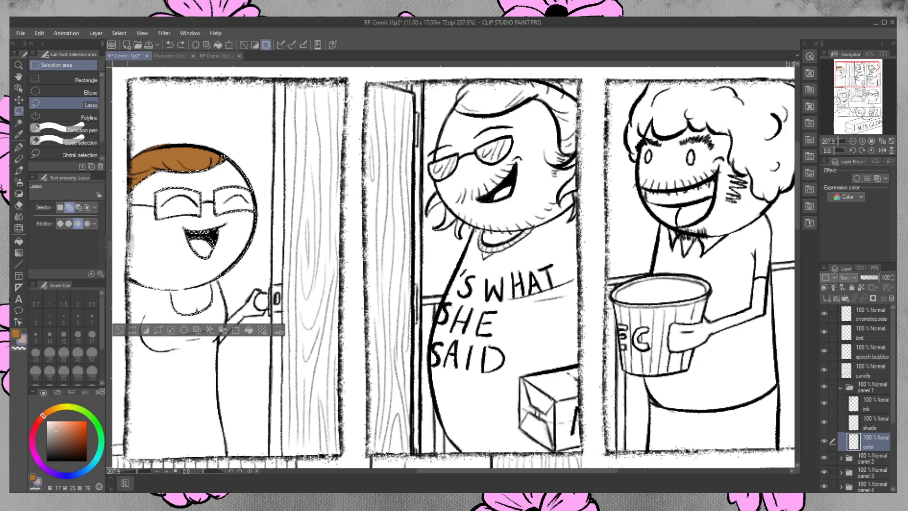
- Refine the face selection with the lasso, adding the missed areas along the face's left side and hairline and subtracting the open mouth
left_click_drag(147, 238, 145, 173)
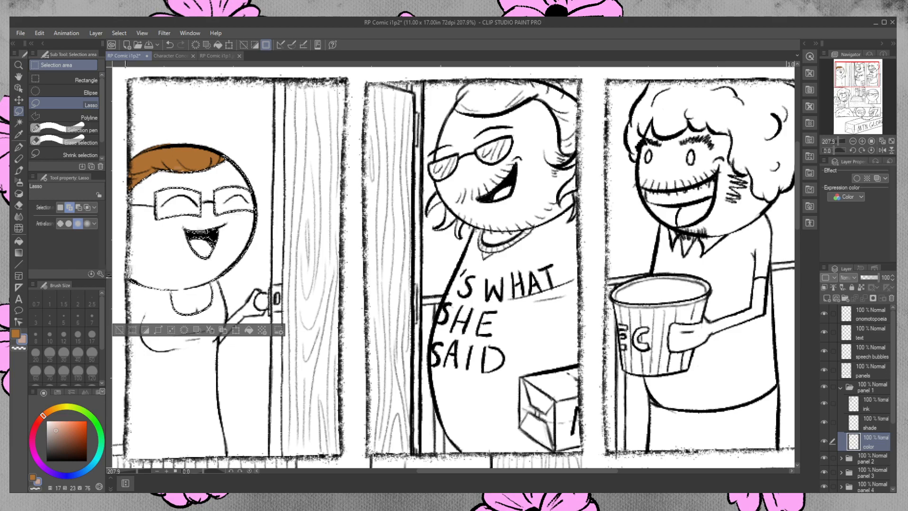
left_click(79, 207)
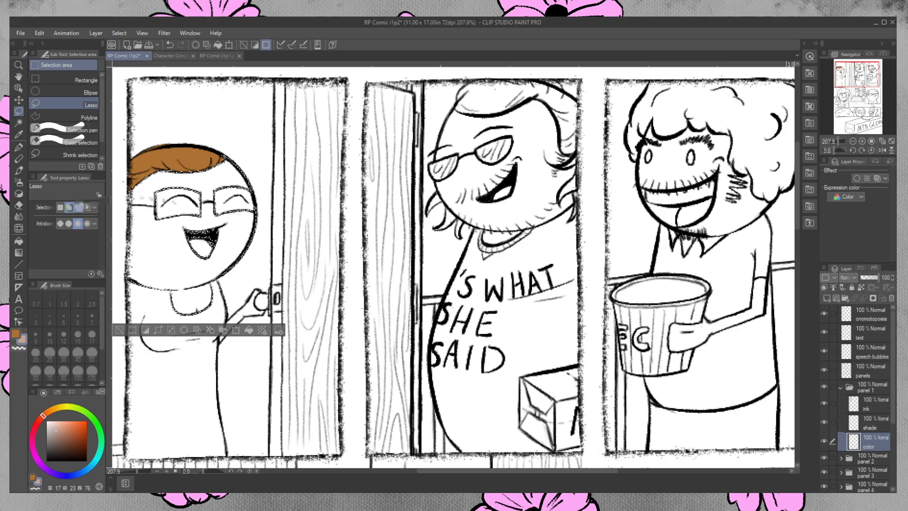
mouse_move(188, 225)
left_mouse_down()
mouse_move(215, 228)
mouse_move(207, 258)
mouse_move(192, 256)
mouse_move(184, 220)
left_mouse_up()
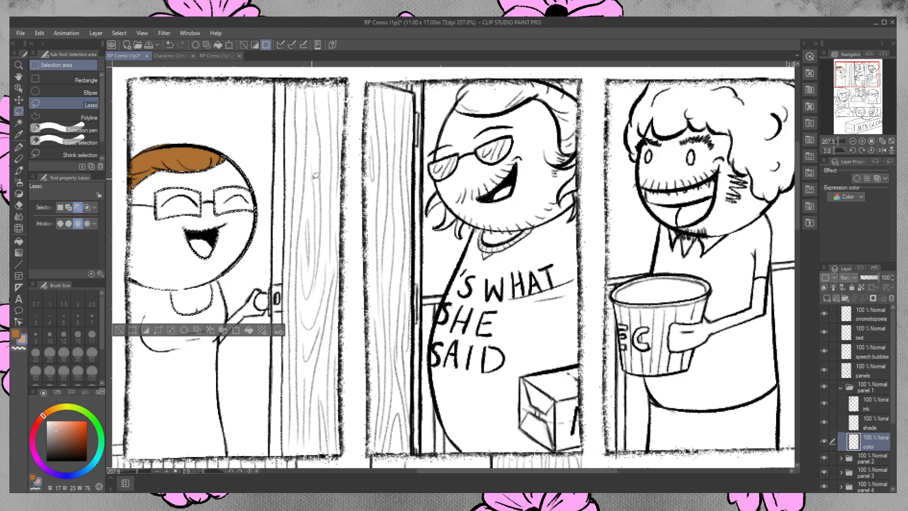
left_click(69, 207)
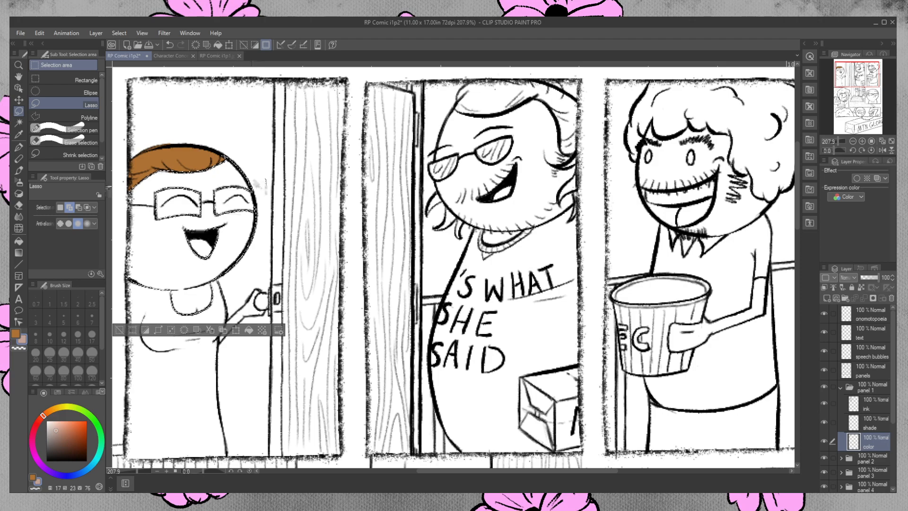
left_click_drag(196, 158, 133, 180)
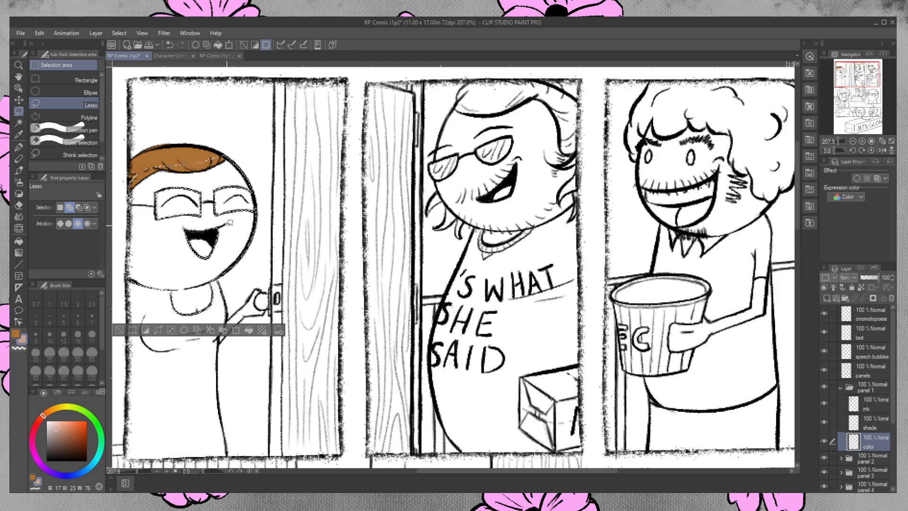
- Fill the selected face and neck in panel 1 with the sampled skin tone and clear the selection
left_click(15, 333)
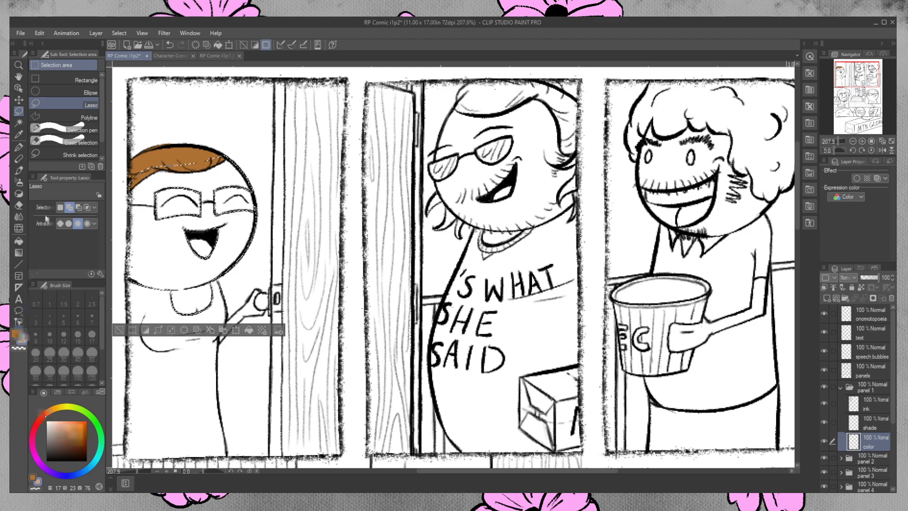
left_click(21, 339)
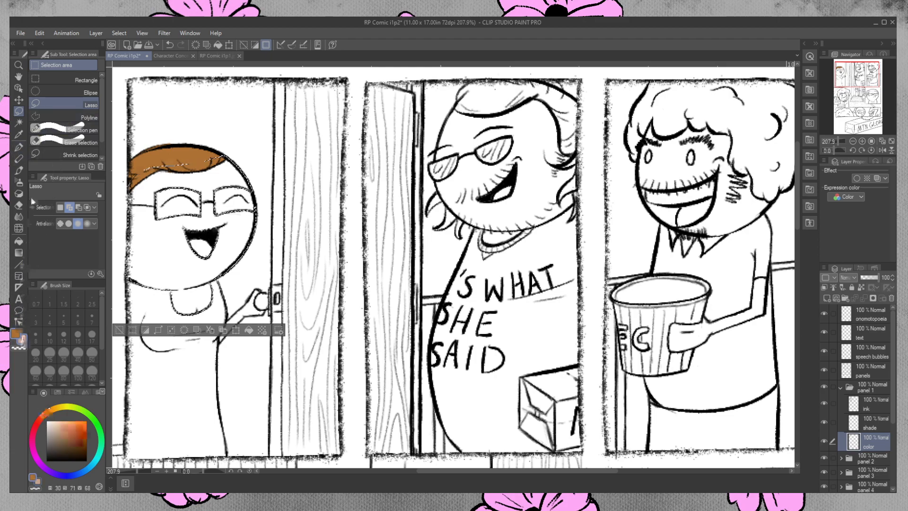
left_click(20, 241)
left_click(171, 242)
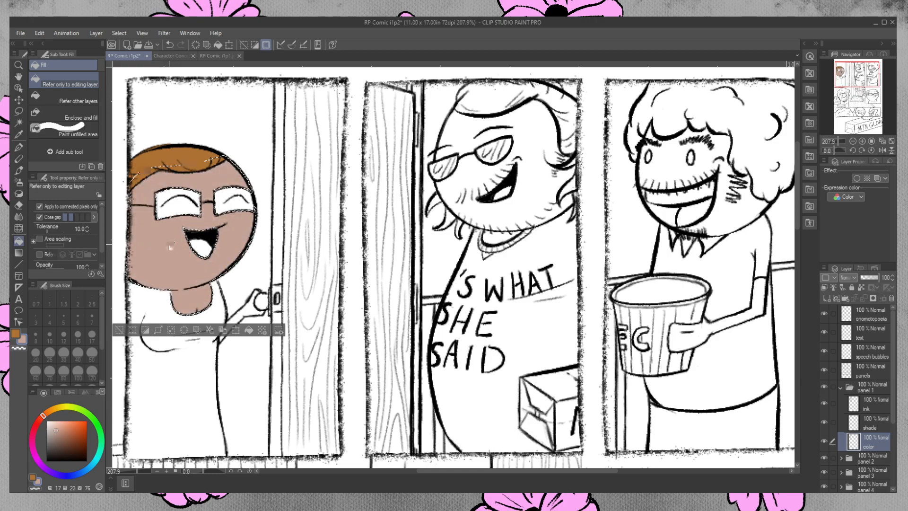
key("ctrl+d")
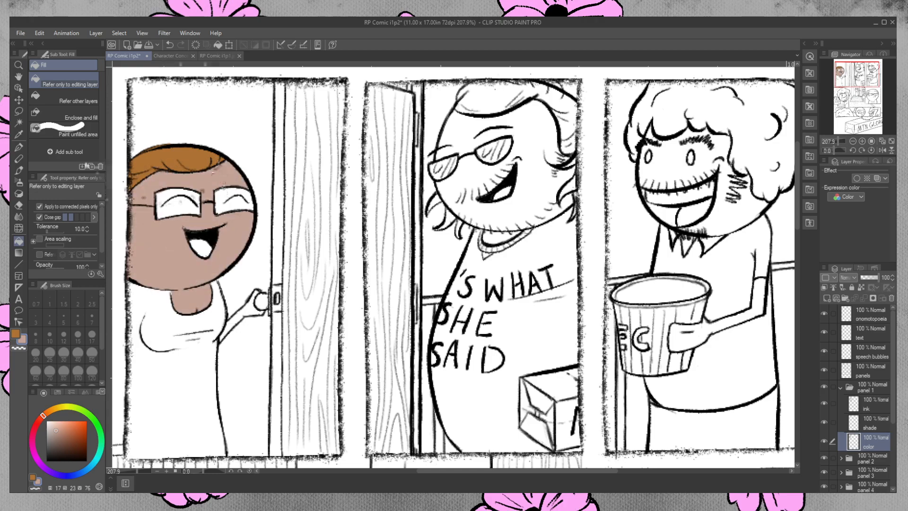
key("m")
mouse_move(195, 157)
left_mouse_down()
mouse_move(137, 196)
mouse_move(199, 152)
left_mouse_up()
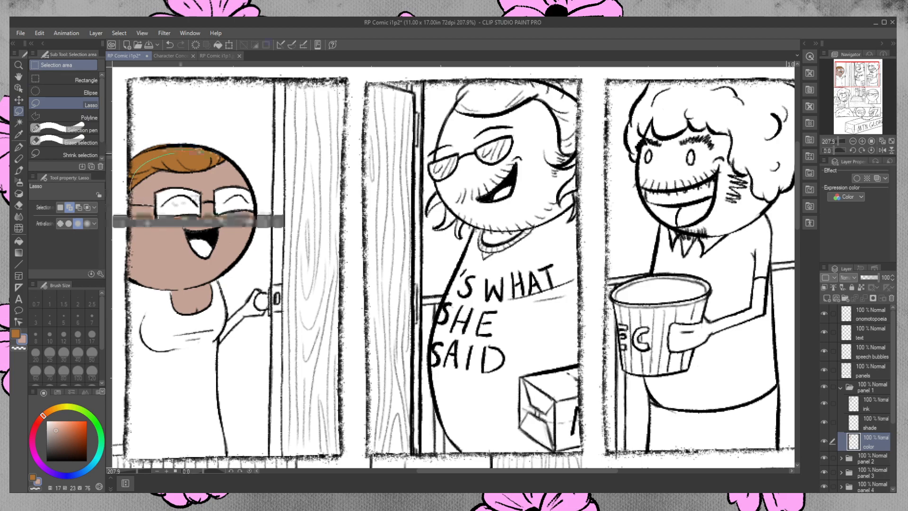
key("ctrl+d")
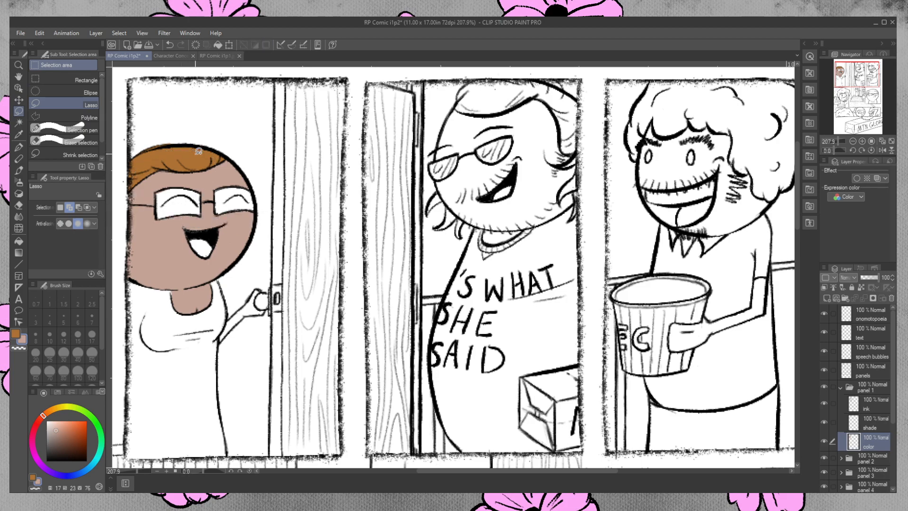
left_click(19, 170)
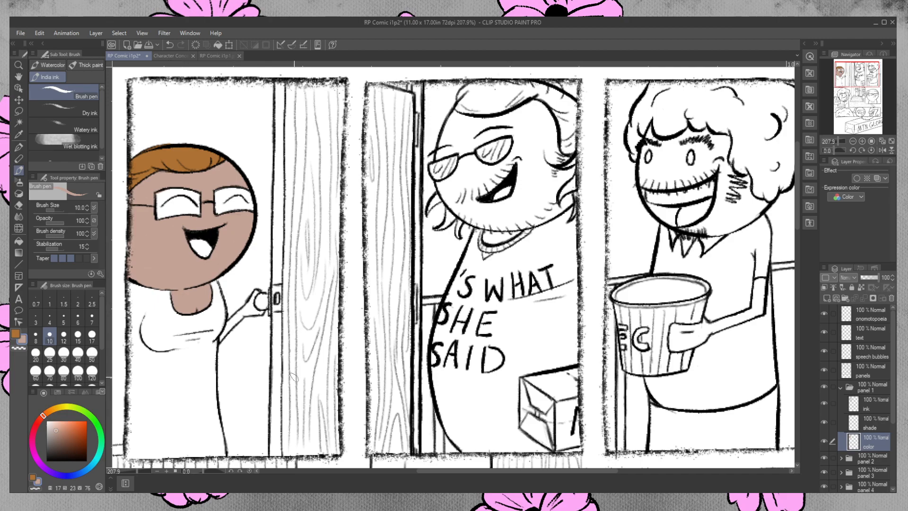
- Select the woman's forearm and hand in panel 1 by all layers, fill them with the sampled skin tone, and clear the selection
left_click(19, 122)
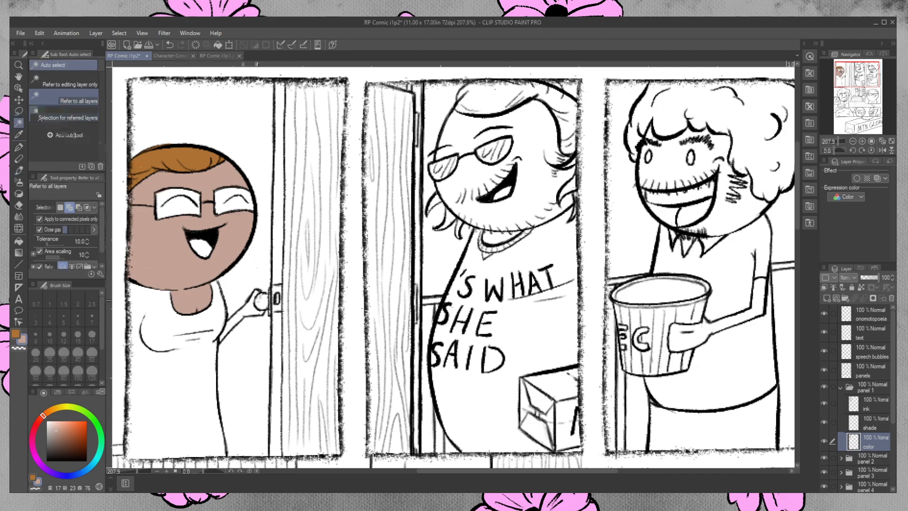
left_click(256, 301)
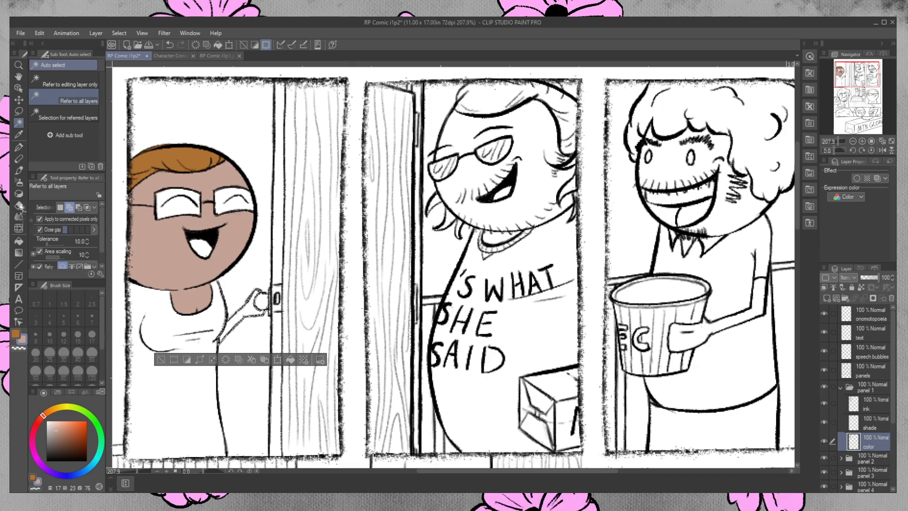
left_click(19, 241)
left_click(258, 303)
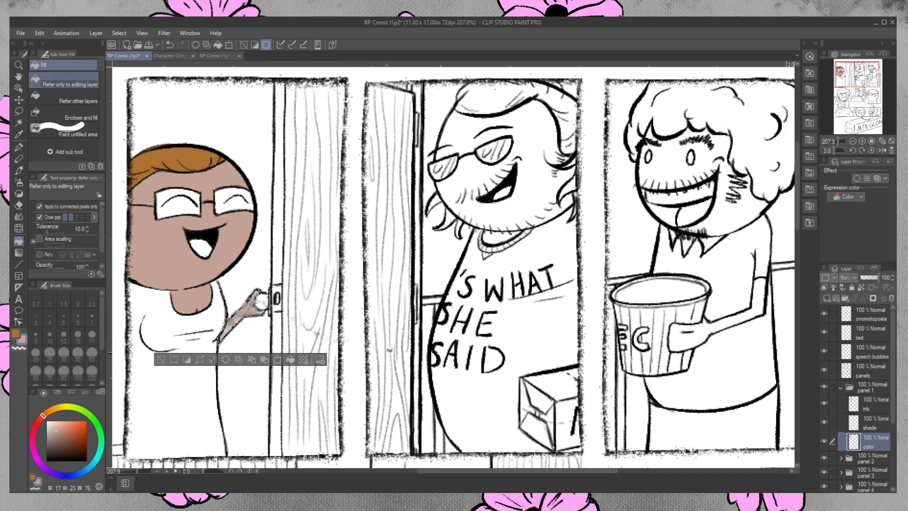
key("ctrl+d")
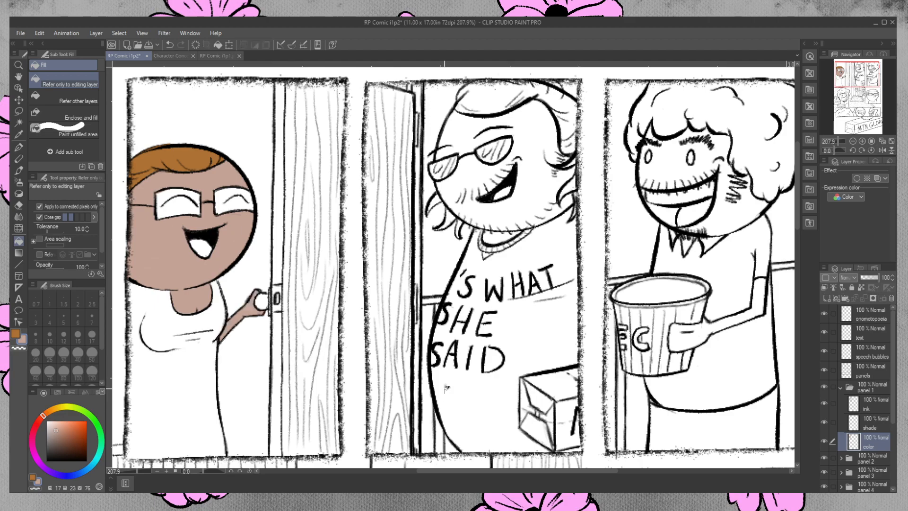
- Make panel 1's ink layer active, set the secondary color to black, and get the Real G-Pen ready
key("b")
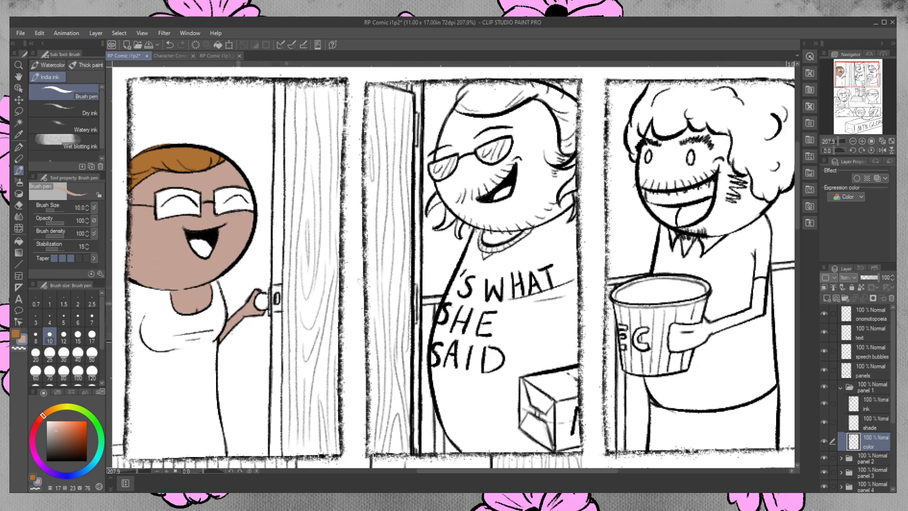
left_click(19, 124)
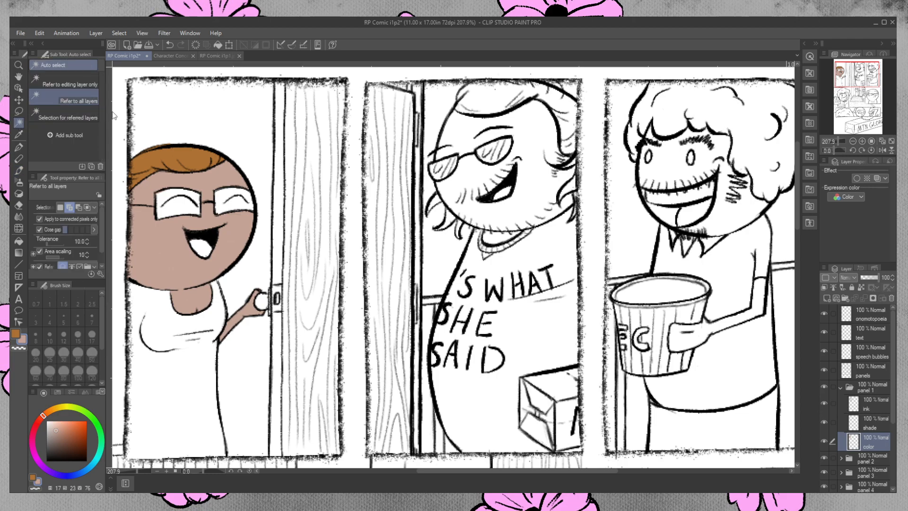
left_click(868, 404)
left_click_drag(74, 421, 115, 477)
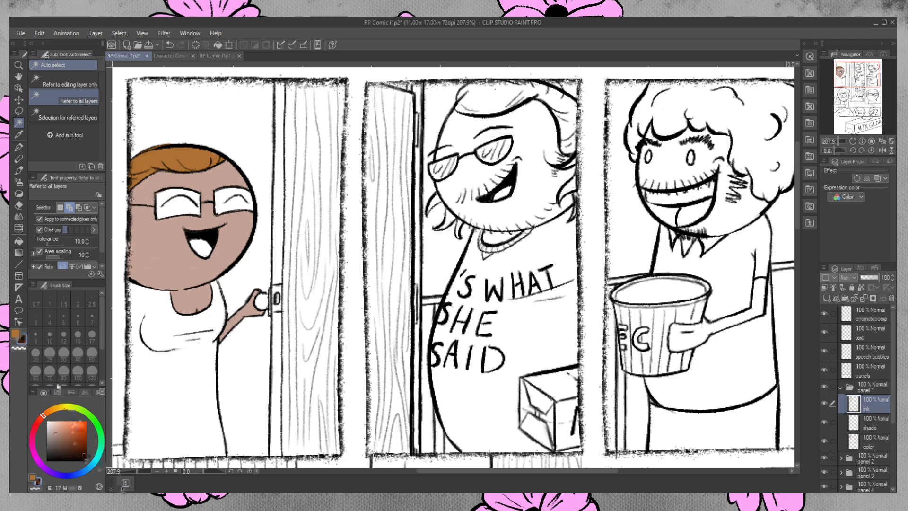
left_click(19, 148)
- Try inking diagonal reflection lines across both lenses of the woman's glasses in panel 1
mouse_move(163, 212)
left_mouse_down()
mouse_move(191, 191)
mouse_move(225, 191)
left_mouse_up()
left_click_drag(227, 202, 252, 191)
key("ctrl+z")
key("ctrl+z")
key("ctrl+z")
key("ctrl+z")
key("ctrl+z")
mouse_move(219, 207)
left_mouse_down()
mouse_move(224, 190)
mouse_move(241, 189)
left_mouse_up()
key("ctrl+z")
left_click_drag(237, 211, 249, 192)
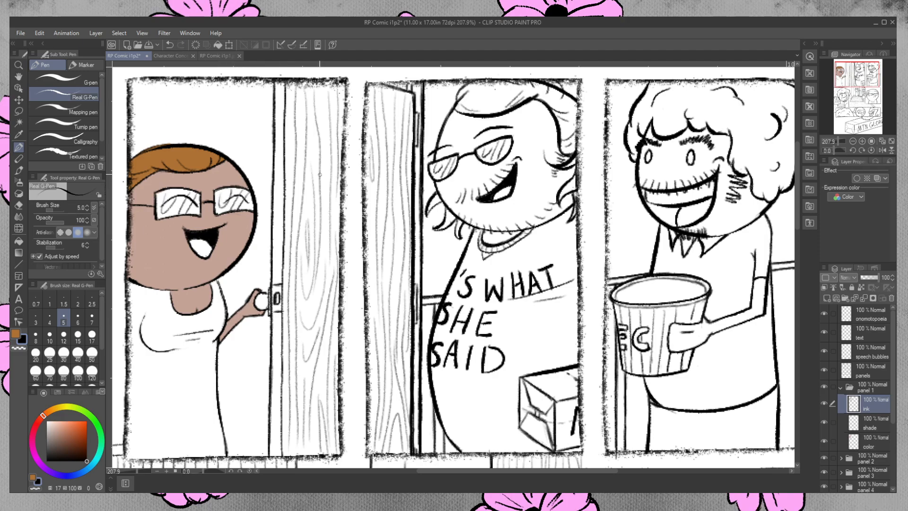
key("ctrl+z")
key("ctrl+z")
key("ctrl+z")
key("ctrl+z")
key("ctrl+z")
key("ctrl+z")
key("ctrl+z")
- Ink thin black diagonal reflection lines on both lenses of the woman's glasses in panel 1
mouse_move(191, 190)
left_mouse_down()
mouse_move(178, 212)
mouse_move(232, 199)
mouse_move(209, 207)
mouse_move(199, 193)
mouse_move(181, 219)
mouse_move(200, 191)
mouse_move(184, 218)
left_mouse_up()
key("ctrl+z")
key("ctrl+z")
left_click_drag(238, 189, 219, 208)
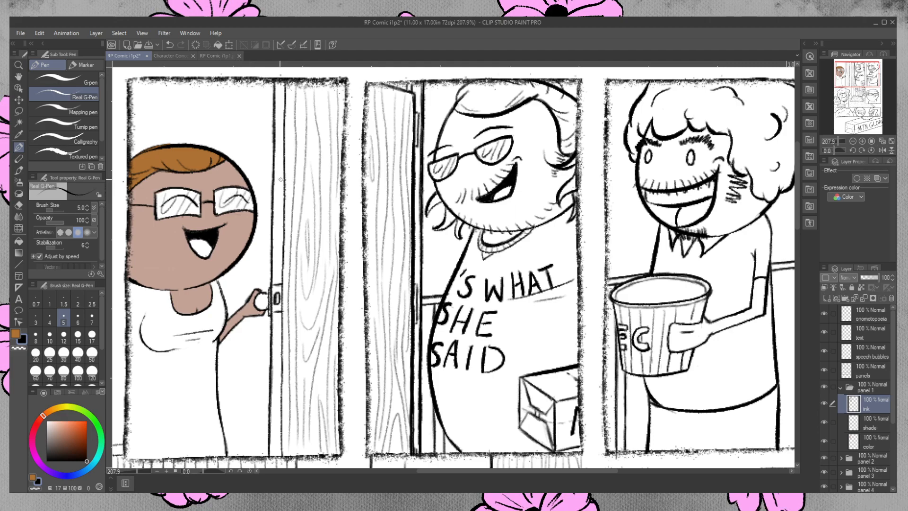
left_click(19, 205)
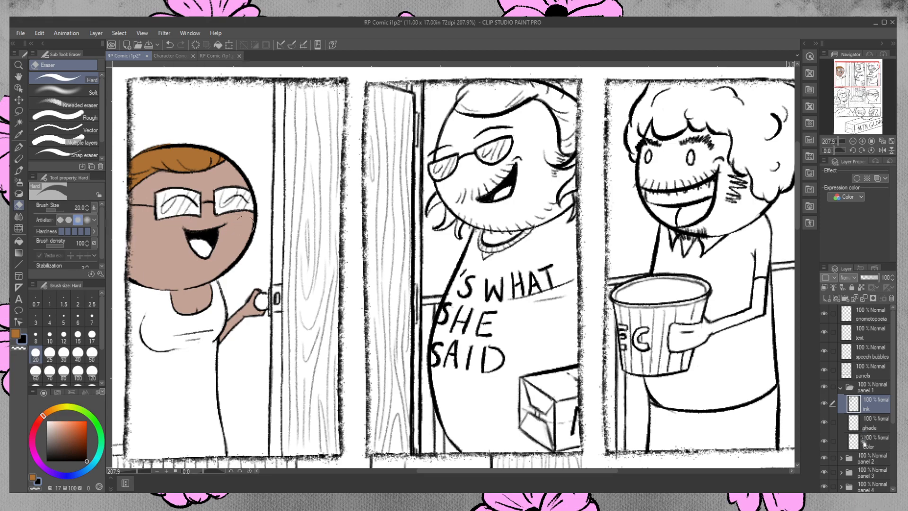
- Activate panel 1's color layer and, from RP Comic i1p1.jpg, sample the dress pink as secondary color and the lens light blue as main color
left_click(867, 444)
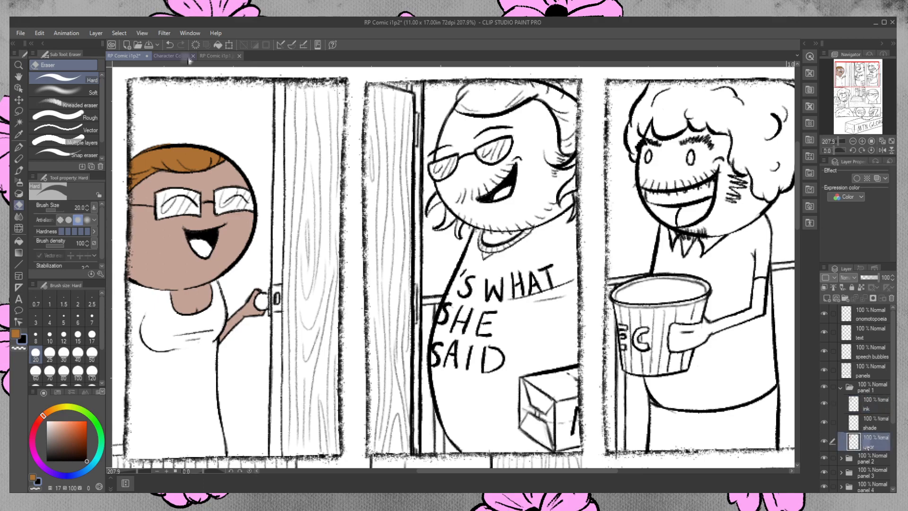
left_click(219, 56)
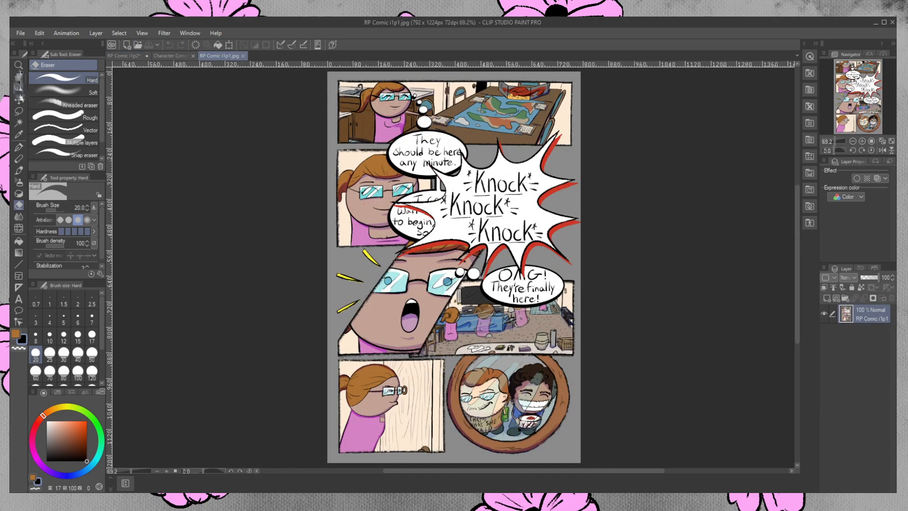
left_click(19, 135)
left_click(361, 236)
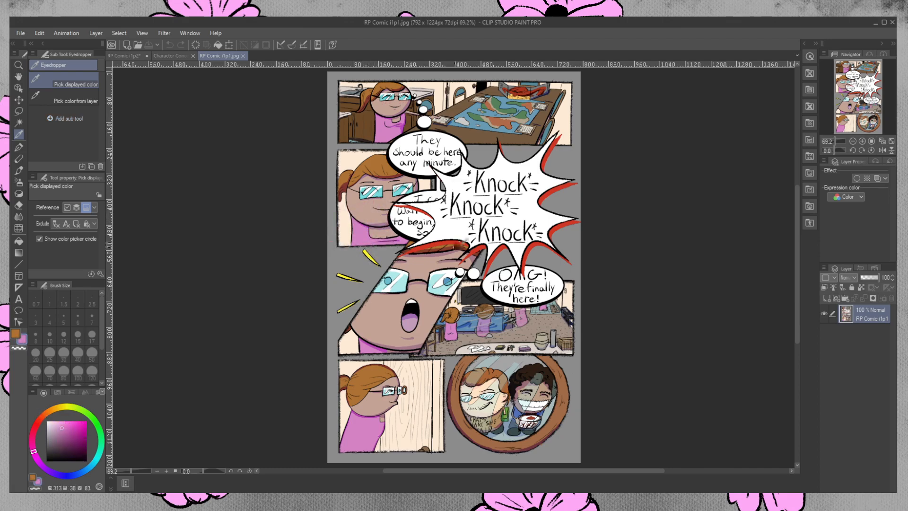
left_click(16, 332)
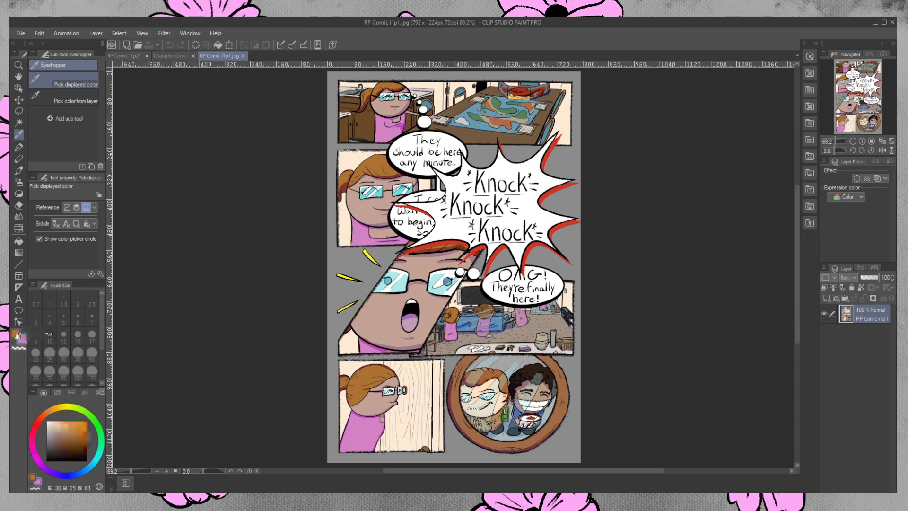
left_click(401, 285)
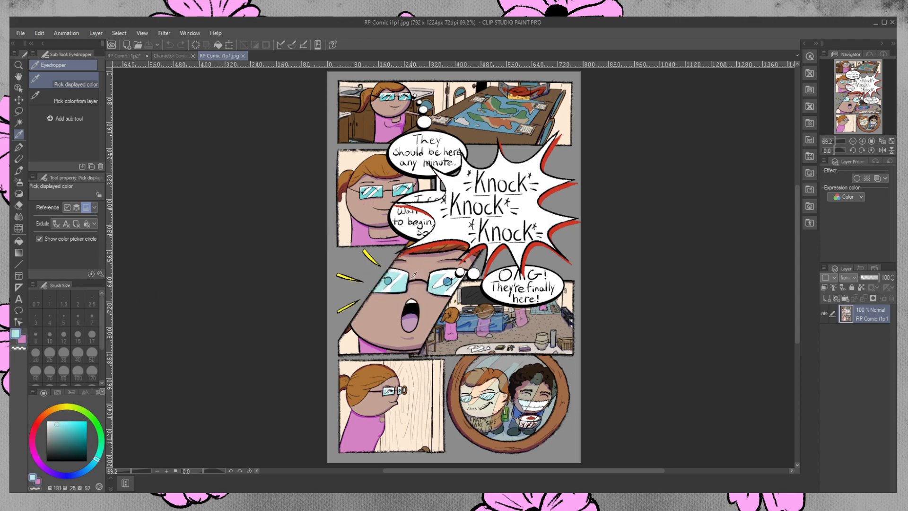
left_click(125, 56)
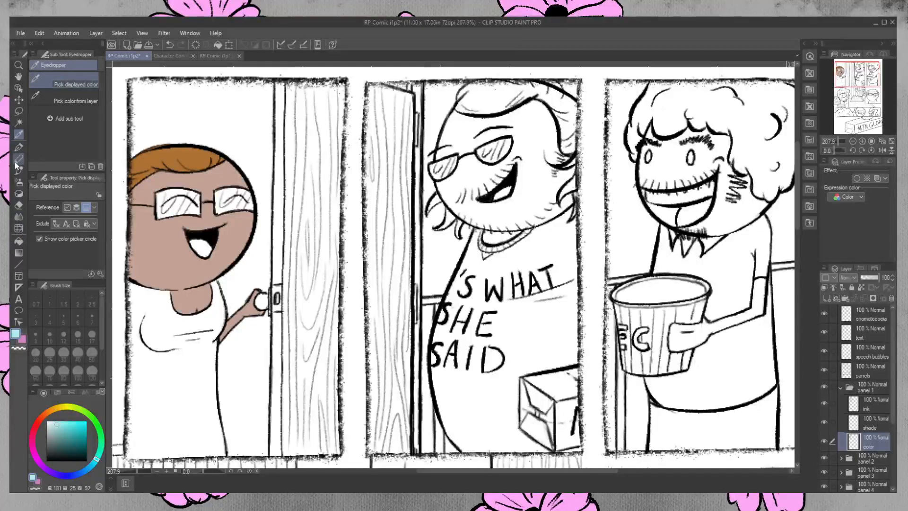
- Select both lenses of the woman's glasses in panel 1 by all layers and extend the selection around them with the lasso
left_click(19, 122)
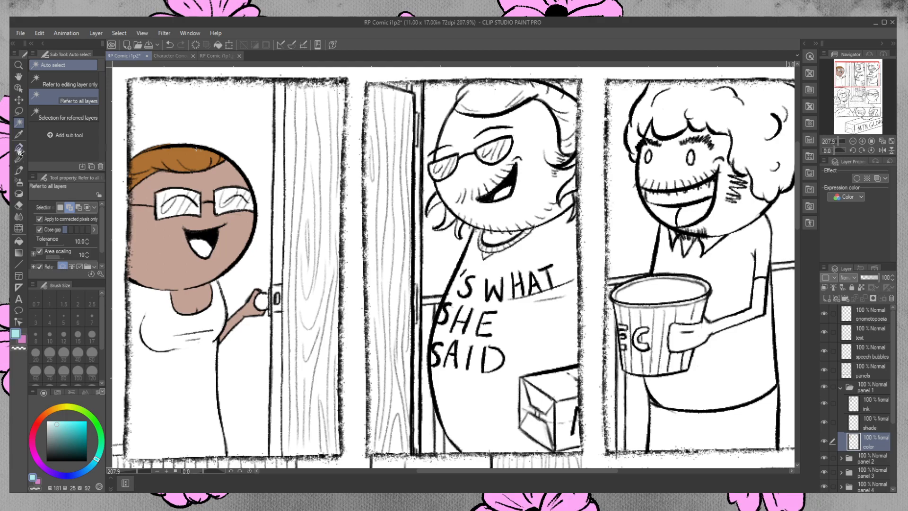
left_click(18, 123)
left_click(178, 196)
left_click(172, 200)
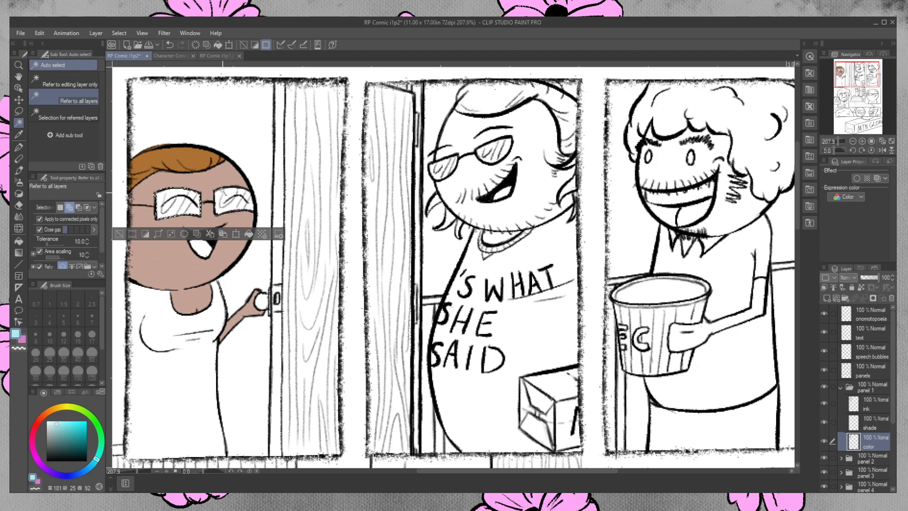
left_click(18, 111)
mouse_move(146, 186)
left_mouse_down()
mouse_move(173, 223)
mouse_move(258, 211)
mouse_move(255, 190)
mouse_move(222, 177)
mouse_move(150, 187)
left_mouse_up()
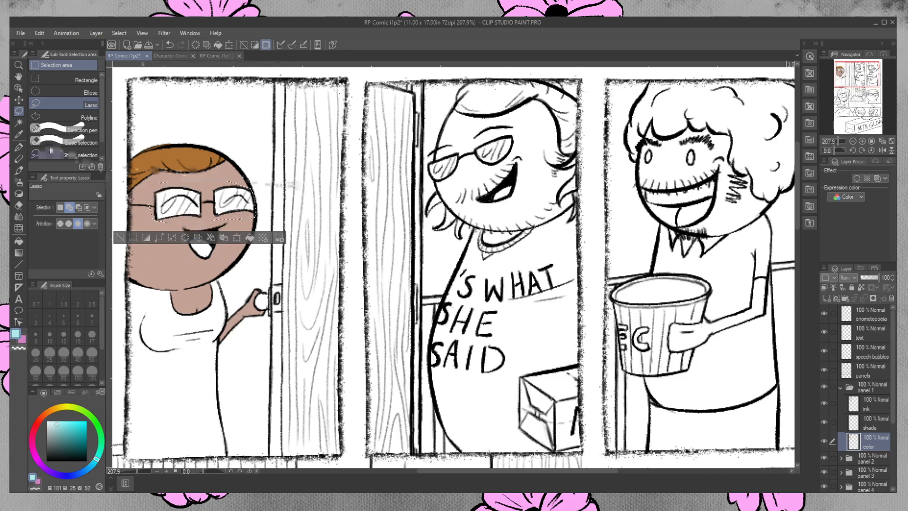
- Fill both selected lenses in panel 1 with the sampled light blue and clear the selection
left_click(18, 241)
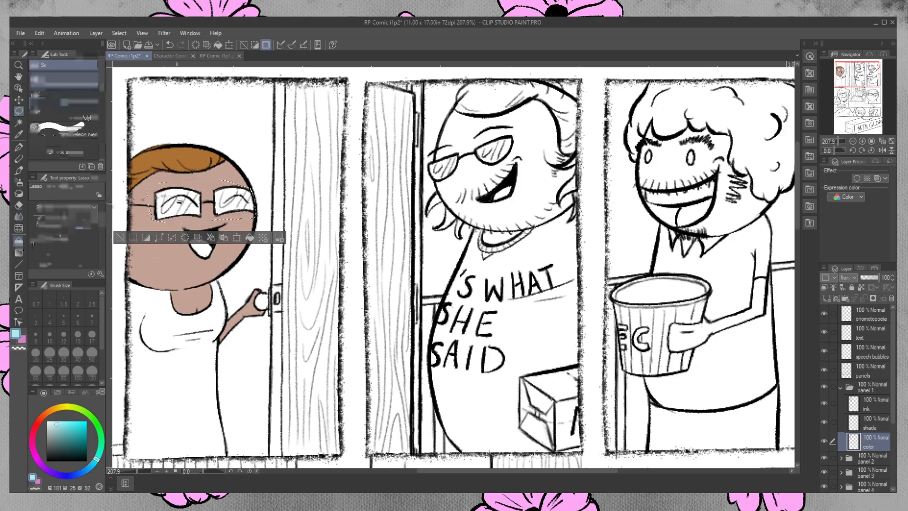
left_click(179, 201)
left_click(231, 195)
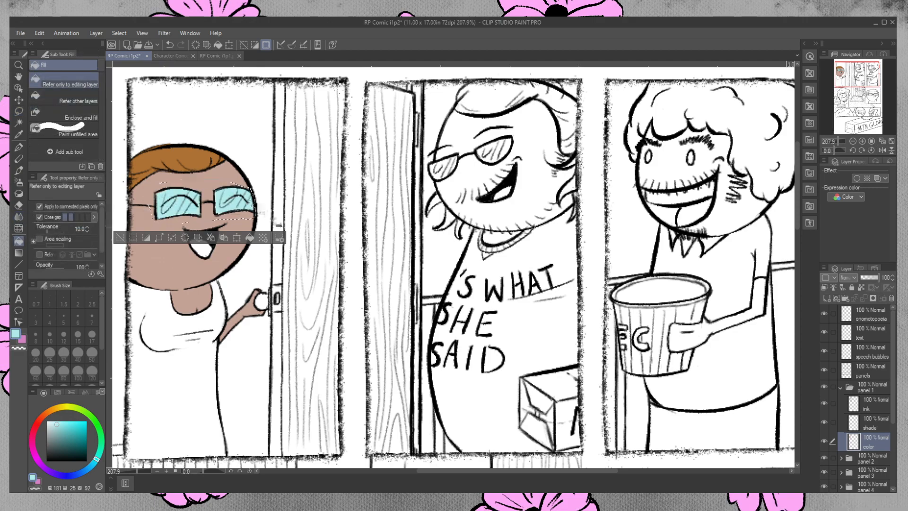
key("ctrl+d")
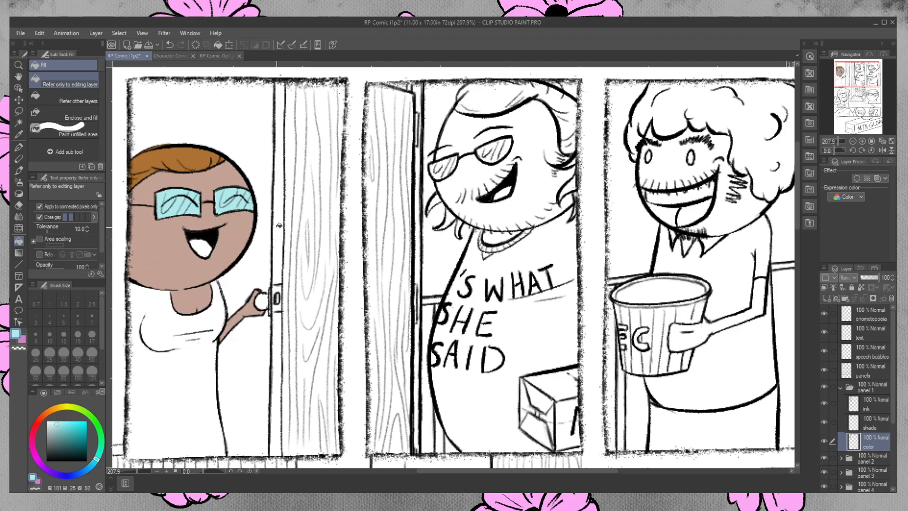
- Make the sampled pink active, select the woman's dress in panel 1 by all layers, and extend the selection with the lasso at hem and neckline
key("p")
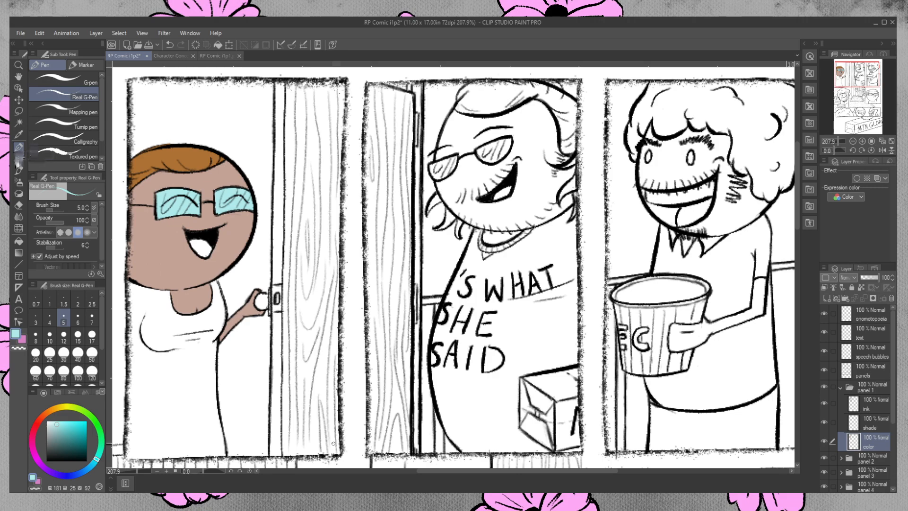
left_click(23, 339)
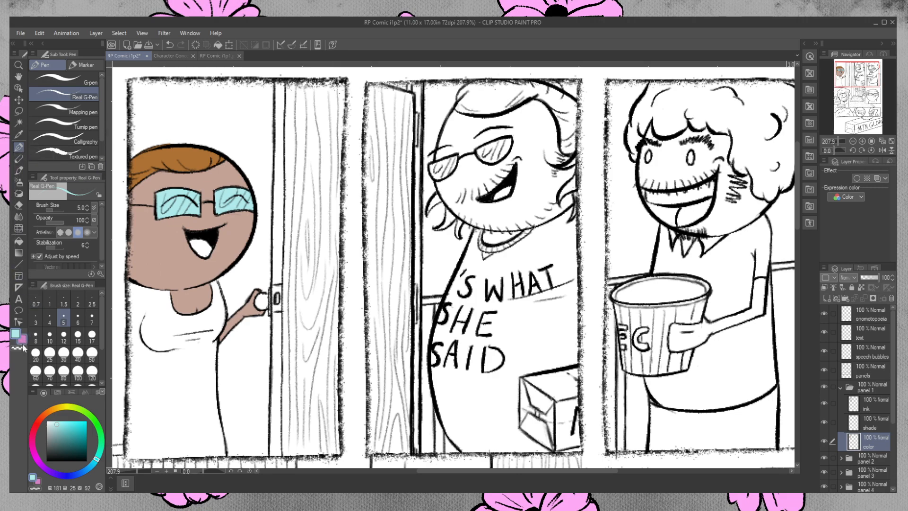
left_click(19, 123)
left_click(184, 388)
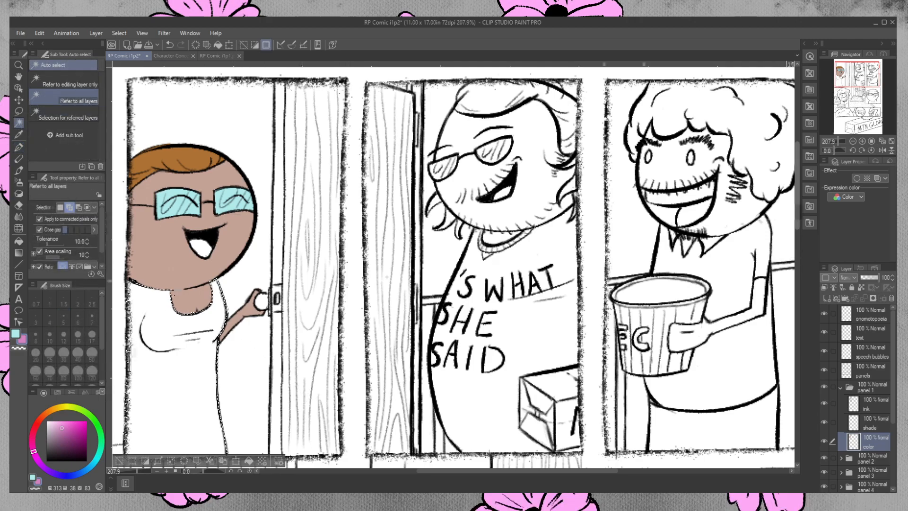
left_click(19, 111)
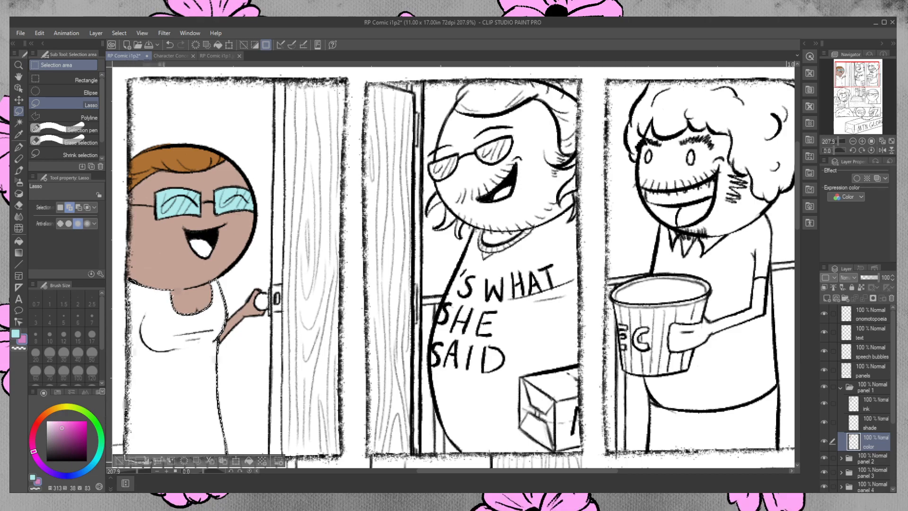
left_click_drag(220, 457, 223, 414)
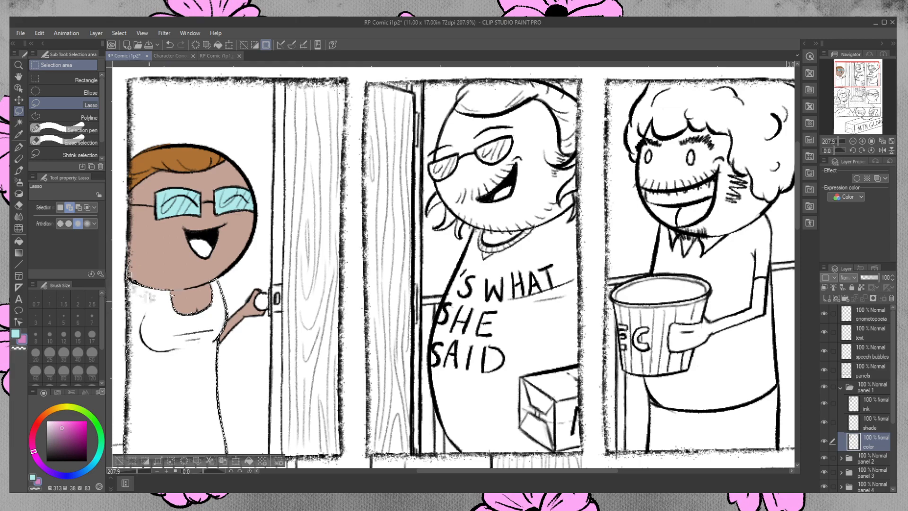
left_click_drag(204, 267, 130, 263)
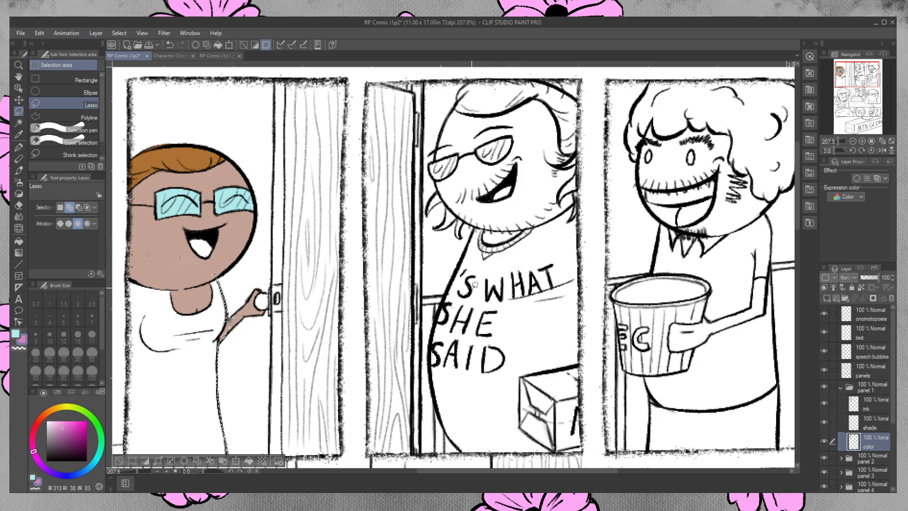
- Fill the selected dress in panel 1 with the sampled pink, clear the selection, and switch to the hard eraser
left_click(18, 241)
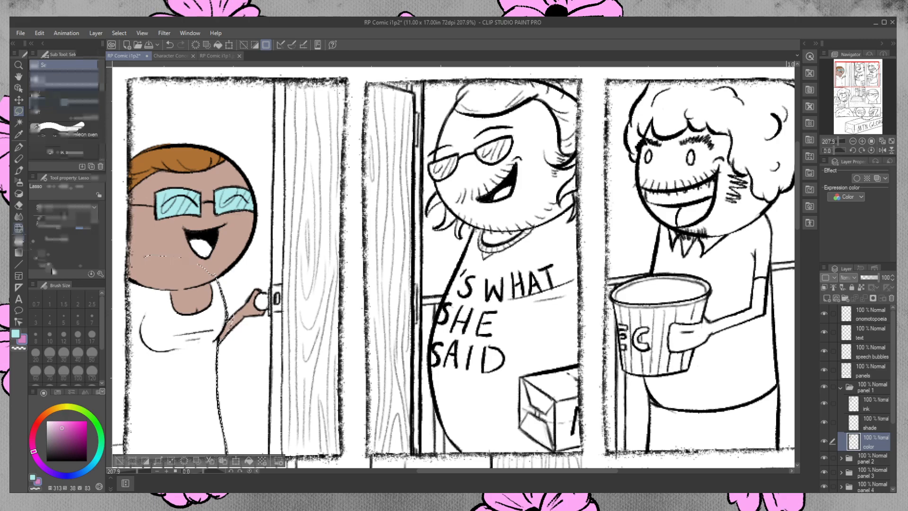
left_click(176, 323)
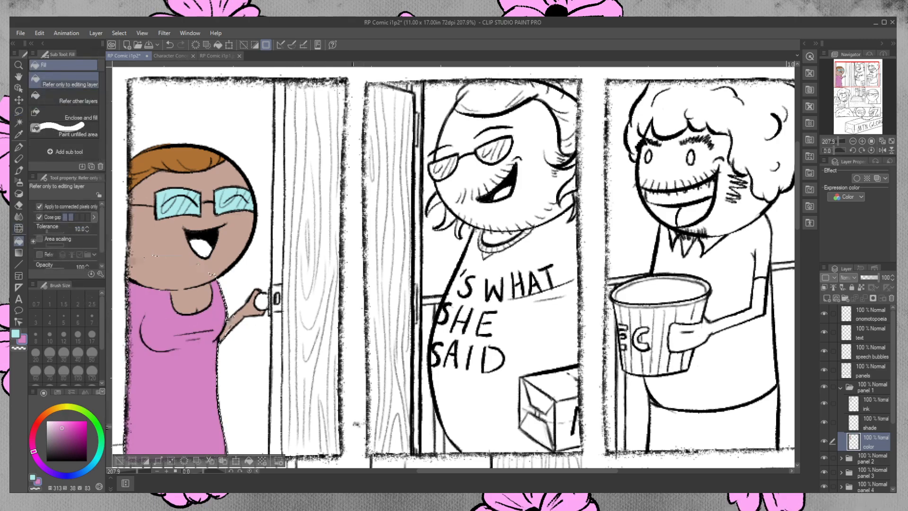
key("ctrl+d")
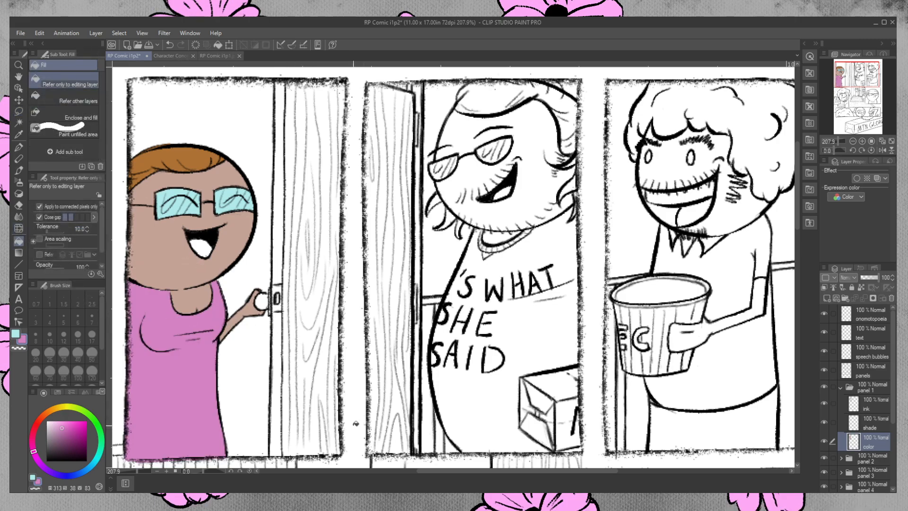
left_click(19, 204)
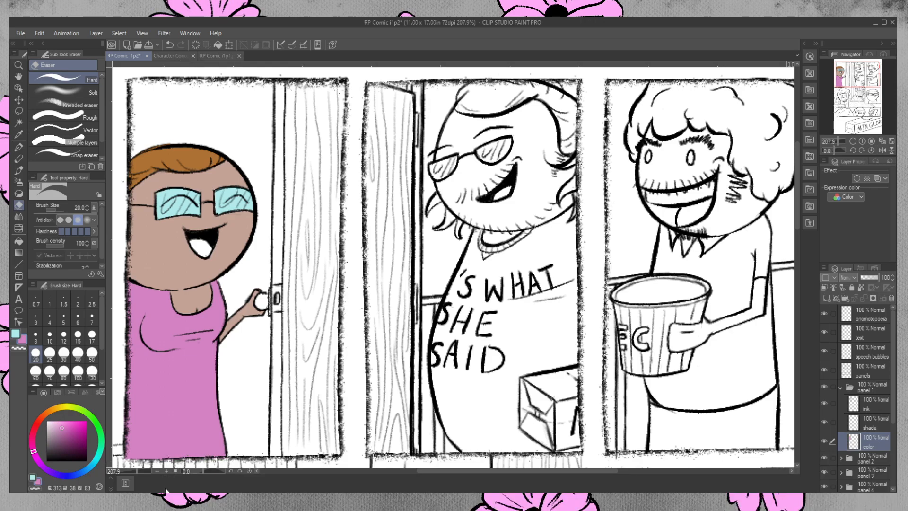
- Fill the woman's tongue in panel 1 with a muted pinkish red
left_click(19, 170)
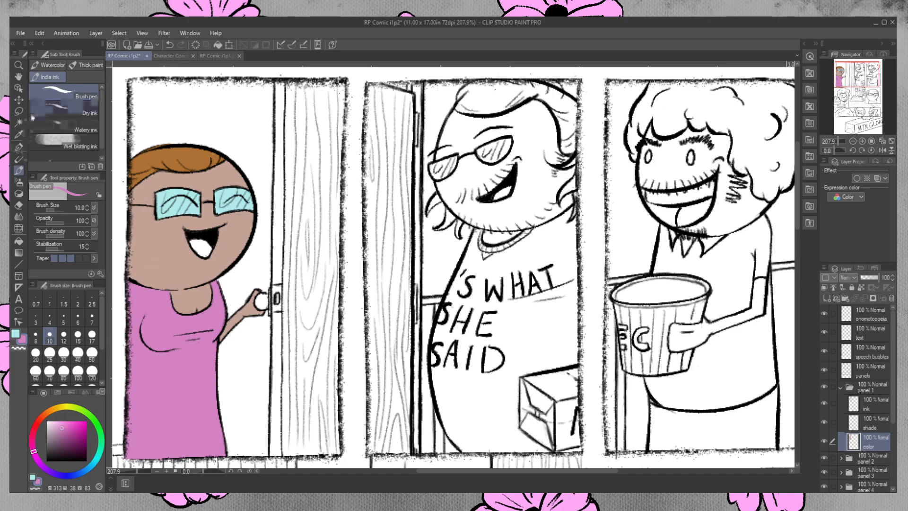
left_click(59, 422)
mouse_move(57, 424)
left_mouse_down()
mouse_move(36, 423)
mouse_move(58, 428)
left_mouse_up()
left_click(60, 423)
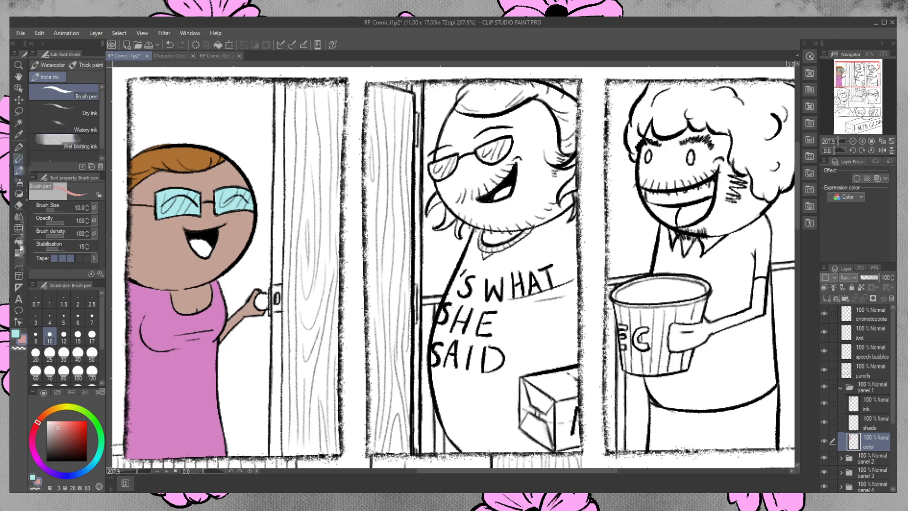
left_click(19, 240)
left_click(203, 249)
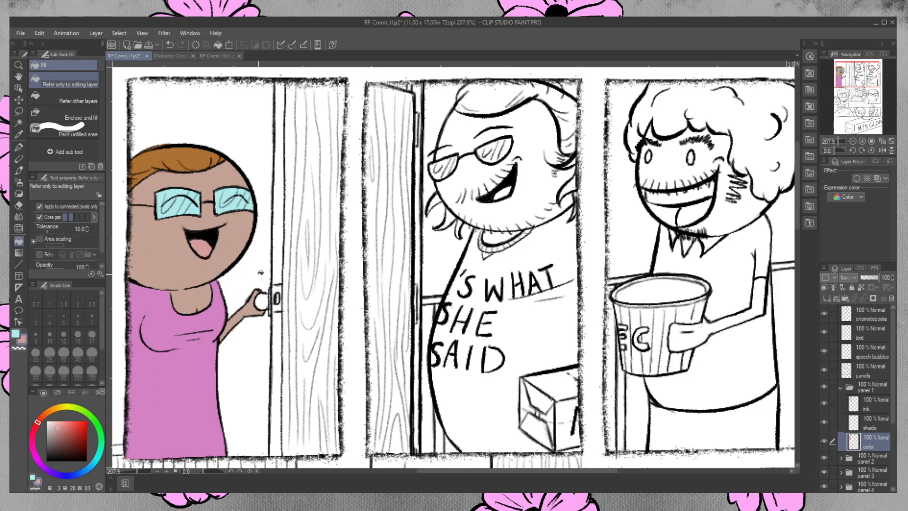
- Paint white reflections on both lenses of the woman's glasses in panel 1 with the Real G-Pen
left_click(19, 147)
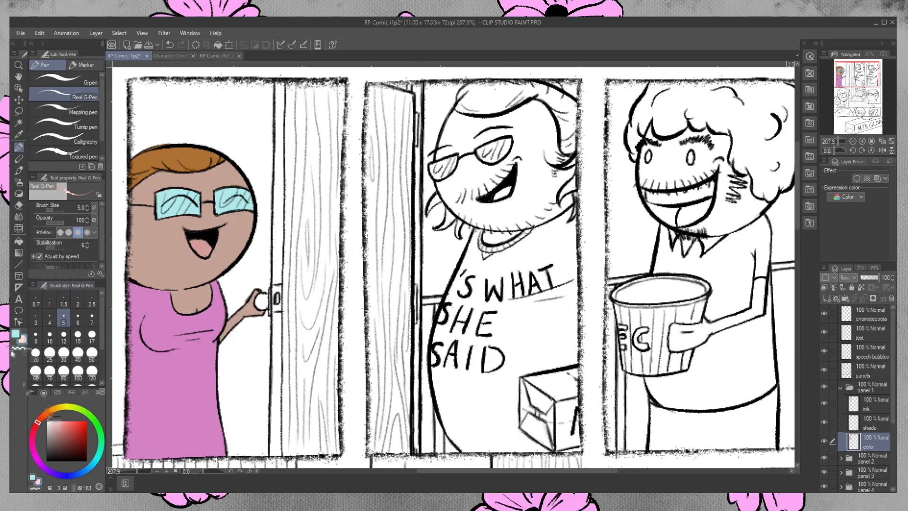
left_click(21, 340)
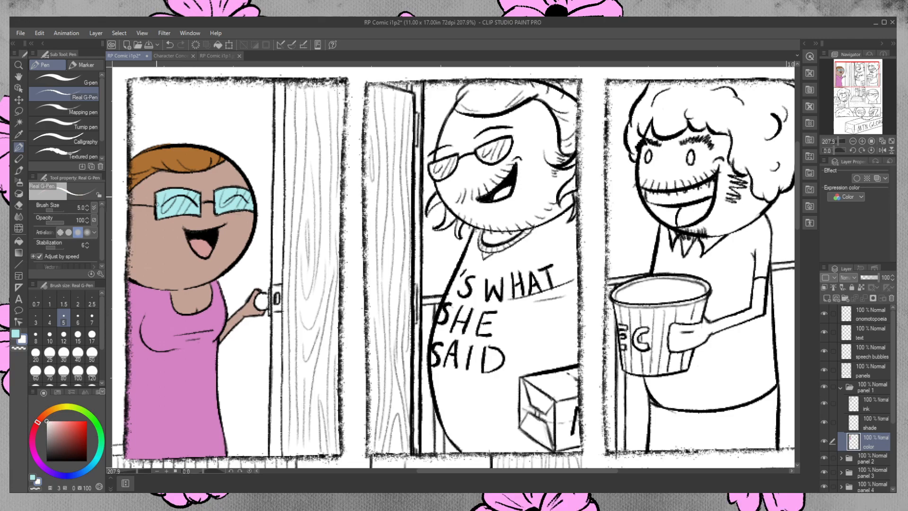
left_click_drag(160, 191, 198, 195)
mouse_move(168, 191)
left_mouse_down()
mouse_move(163, 210)
mouse_move(178, 191)
mouse_move(189, 203)
mouse_move(194, 194)
left_mouse_up()
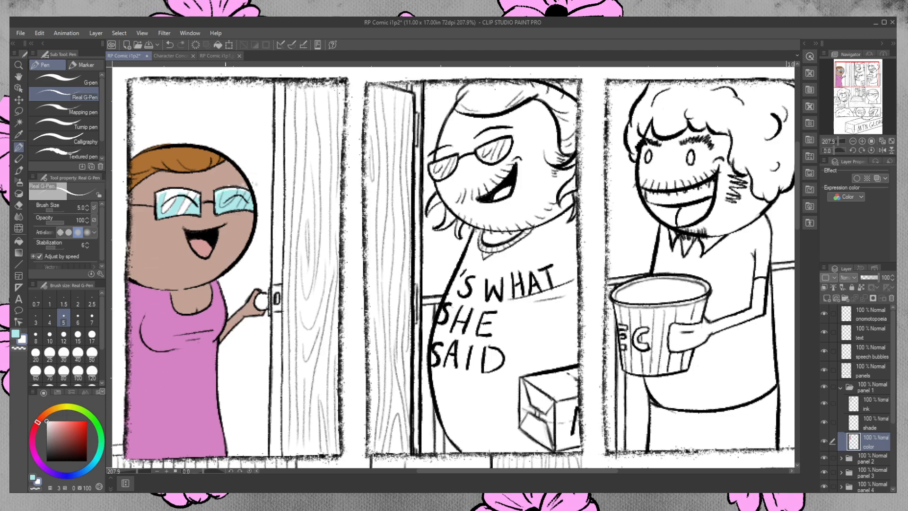
mouse_move(220, 190)
left_mouse_down()
mouse_move(256, 187)
mouse_move(239, 207)
mouse_move(252, 190)
left_mouse_up()
mouse_move(226, 191)
left_mouse_down()
mouse_move(220, 207)
mouse_move(231, 191)
left_mouse_up()
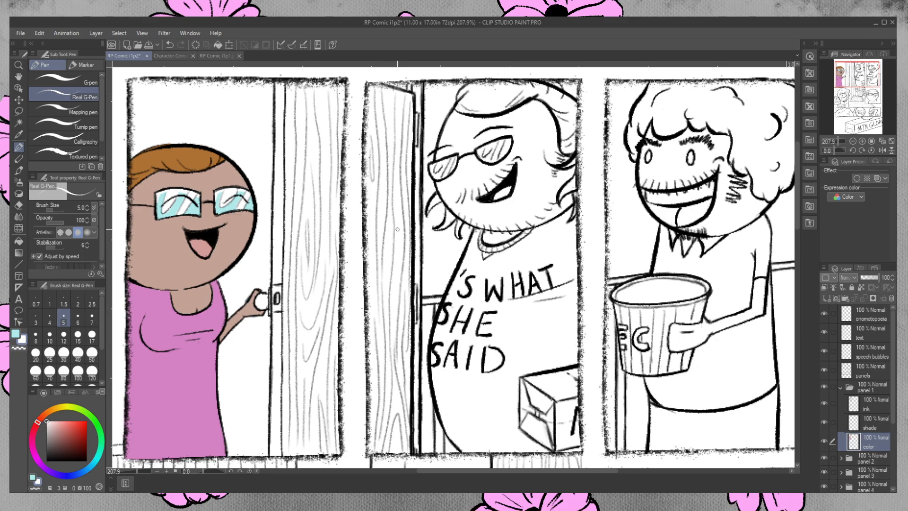
- Sample the cream wall color from the finished previous page and return to the page being colored
left_click(216, 56)
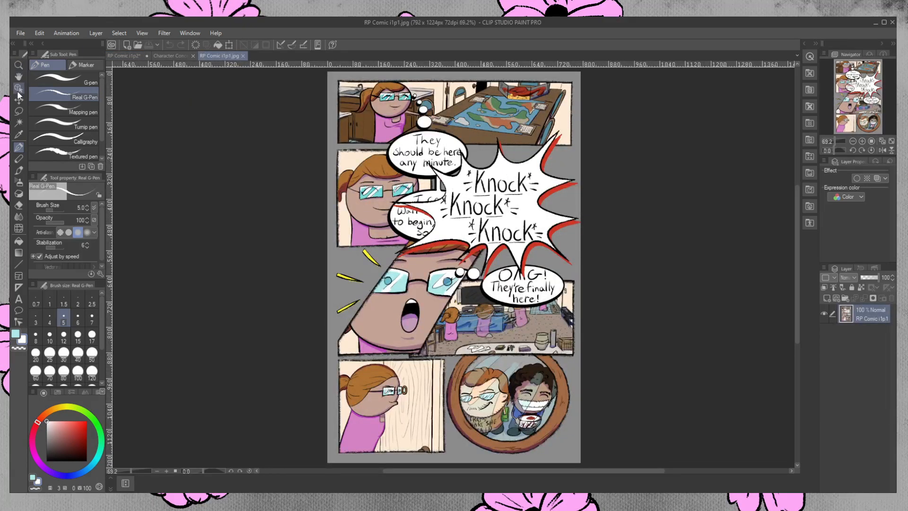
left_click(18, 134)
left_click(358, 148)
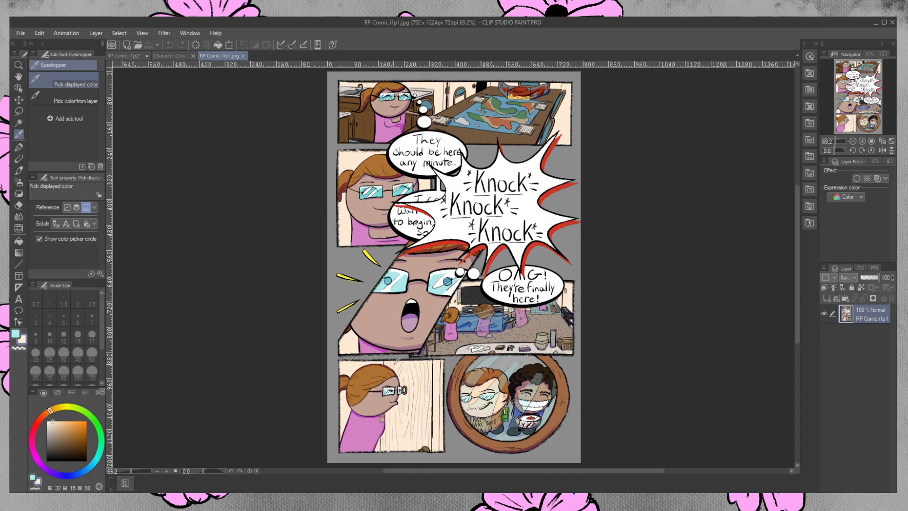
left_click(124, 55)
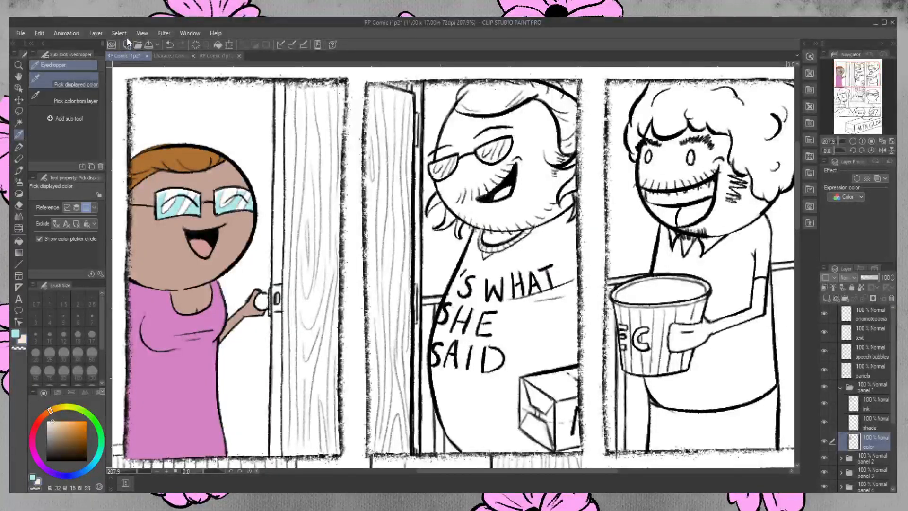
- Lasso the wall and door area behind the woman in panel 1 and subtract the doorknob and latch from the selection
left_click(19, 122)
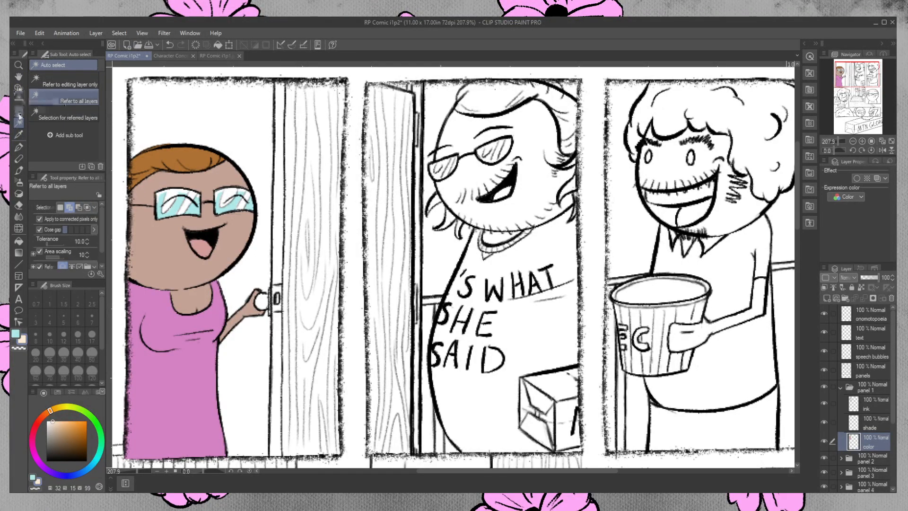
left_click(18, 111)
mouse_move(134, 85)
left_mouse_down()
mouse_move(132, 447)
mouse_move(142, 458)
mouse_move(336, 454)
mouse_move(349, 74)
left_mouse_up()
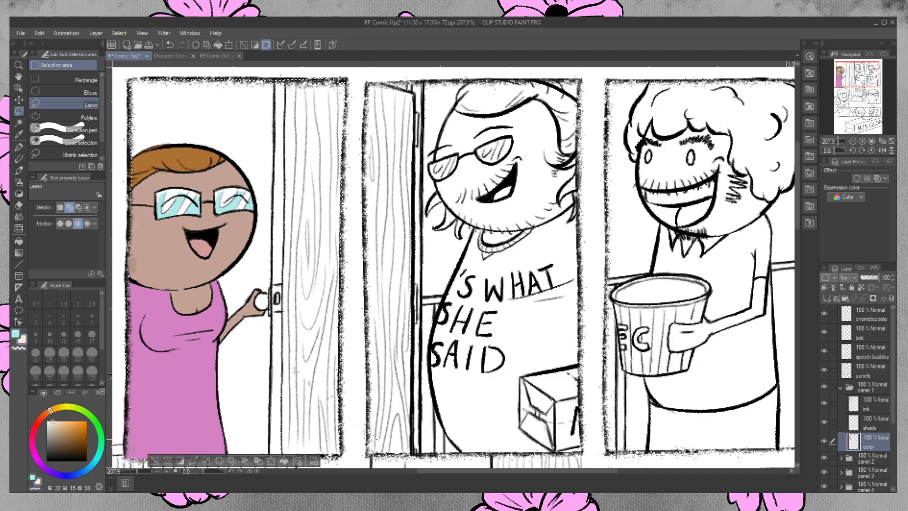
left_click(78, 207)
mouse_move(265, 292)
left_mouse_down()
mouse_move(255, 306)
mouse_move(283, 310)
mouse_move(285, 281)
mouse_move(269, 285)
mouse_move(265, 302)
left_mouse_up()
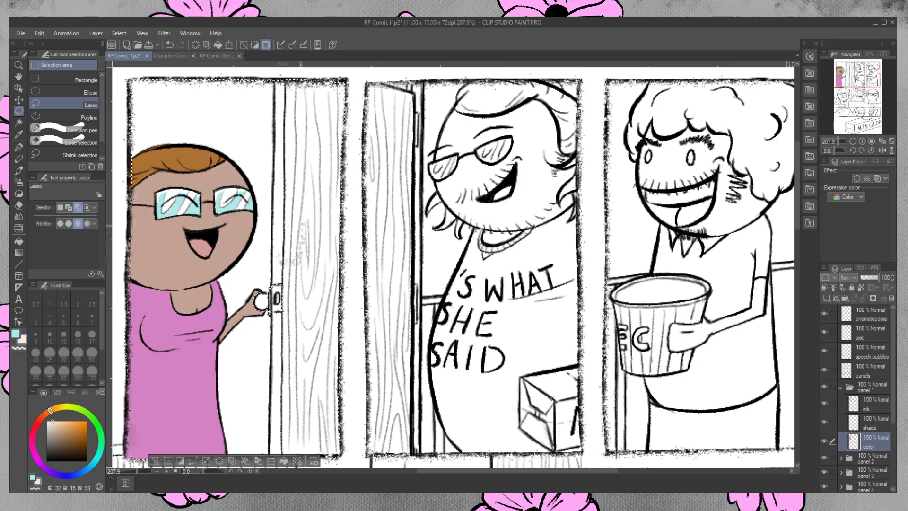
- Fill the selected wall and door in panel 1 with the sampled cream and clear the selection
left_click(22, 339)
left_click(19, 241)
left_click(260, 132)
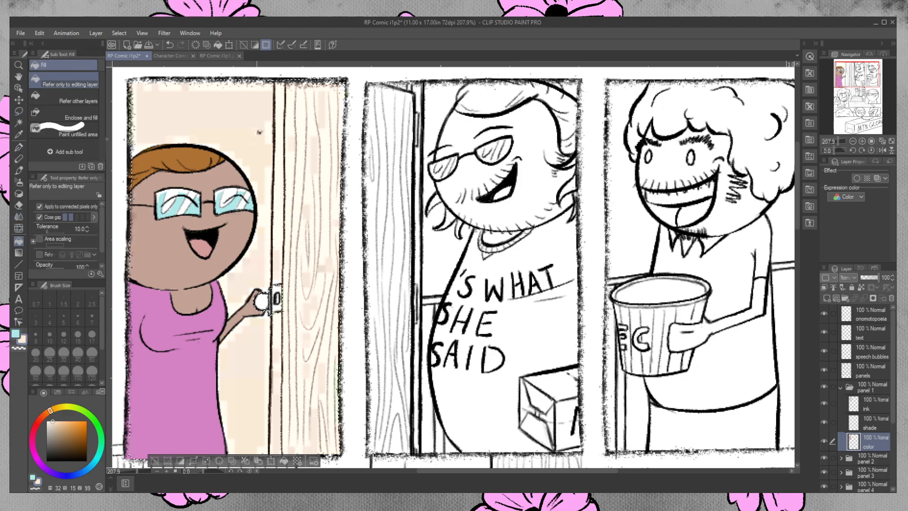
key("ctrl+d")
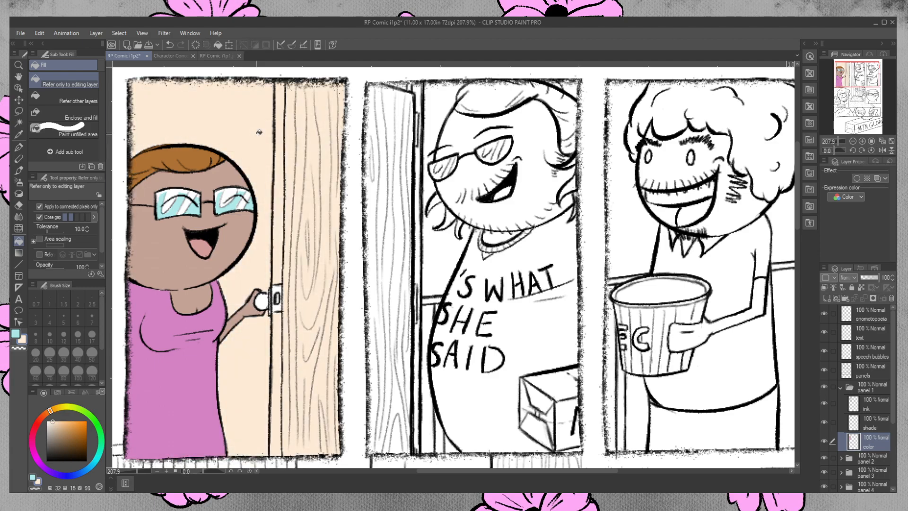
- Sample the doorknob brown from the previous page and fill panel 1's doorknob and latch plate with it
left_click(210, 56)
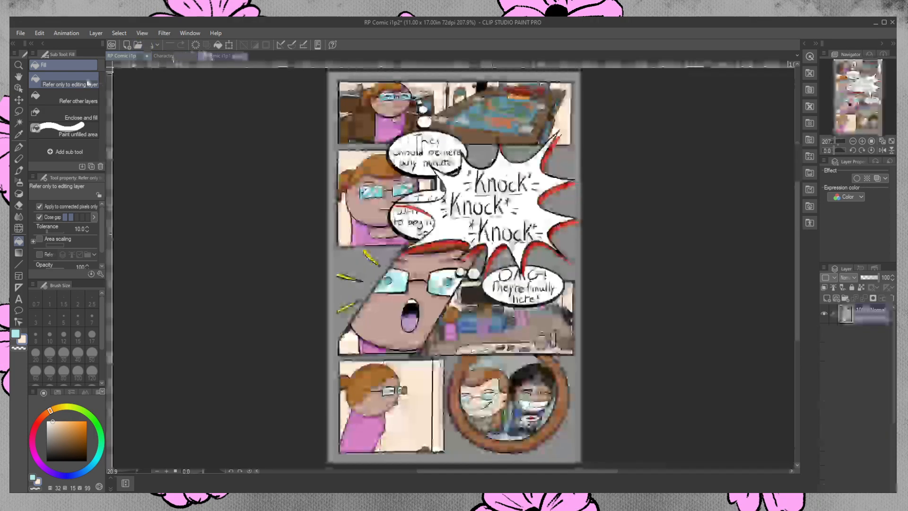
key("i")
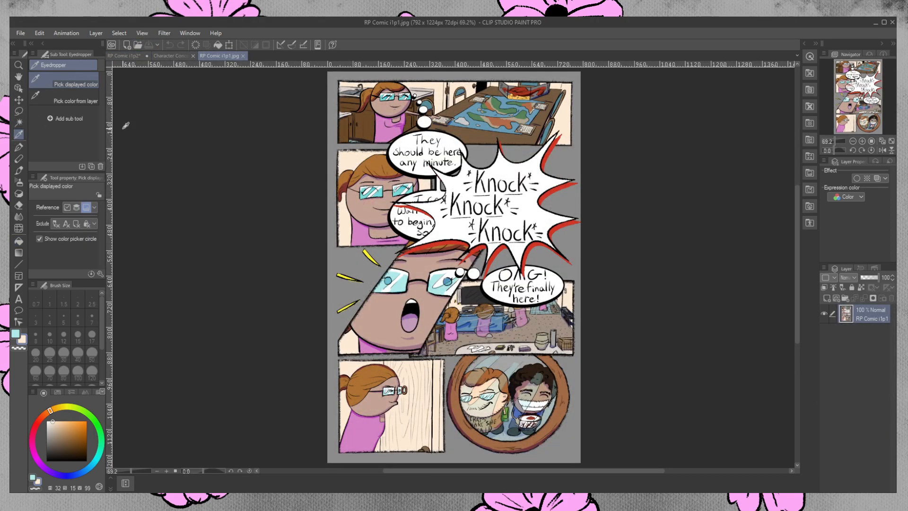
left_click(428, 442)
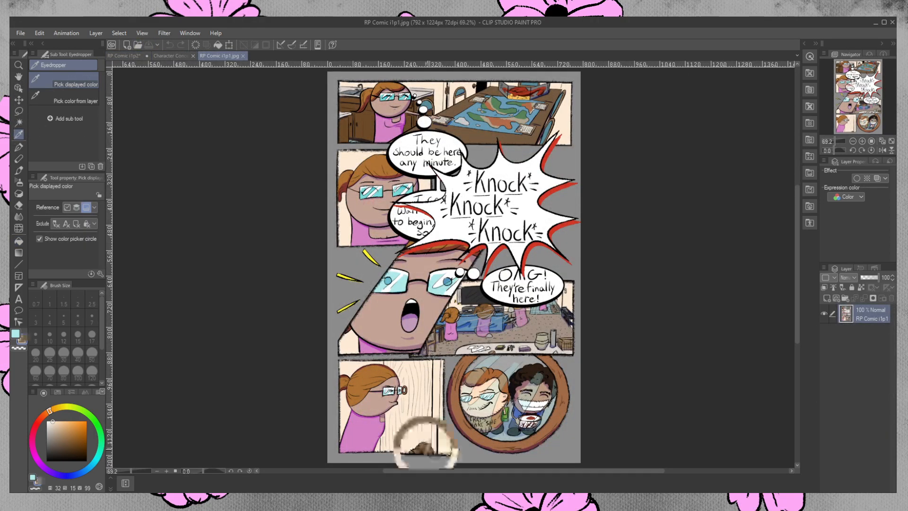
left_click(126, 57)
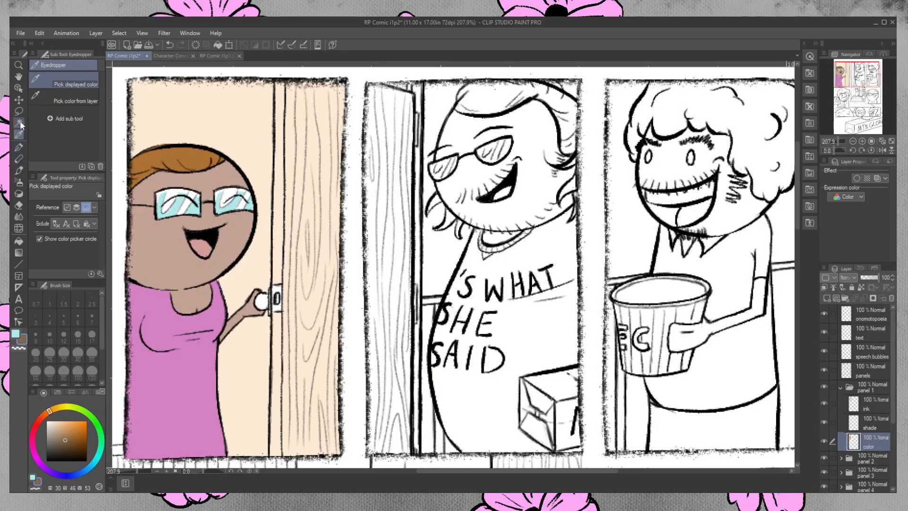
left_click(19, 241)
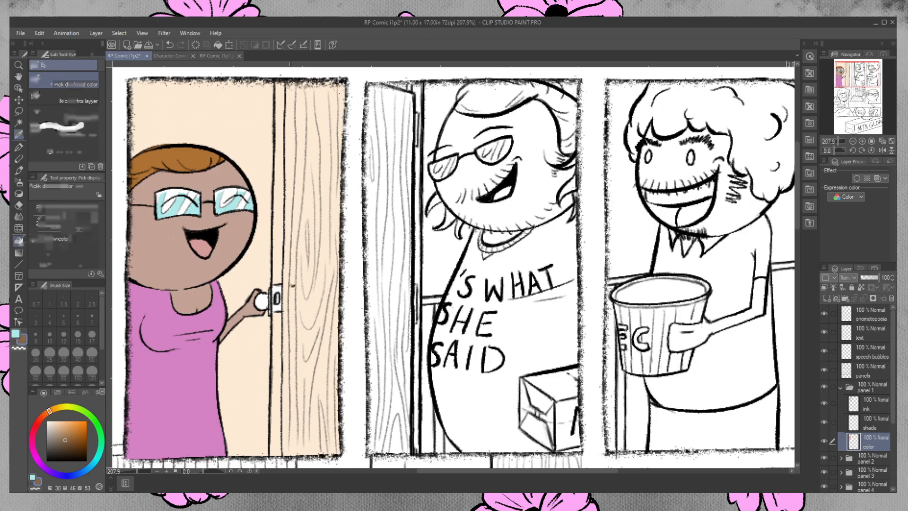
left_click(285, 301)
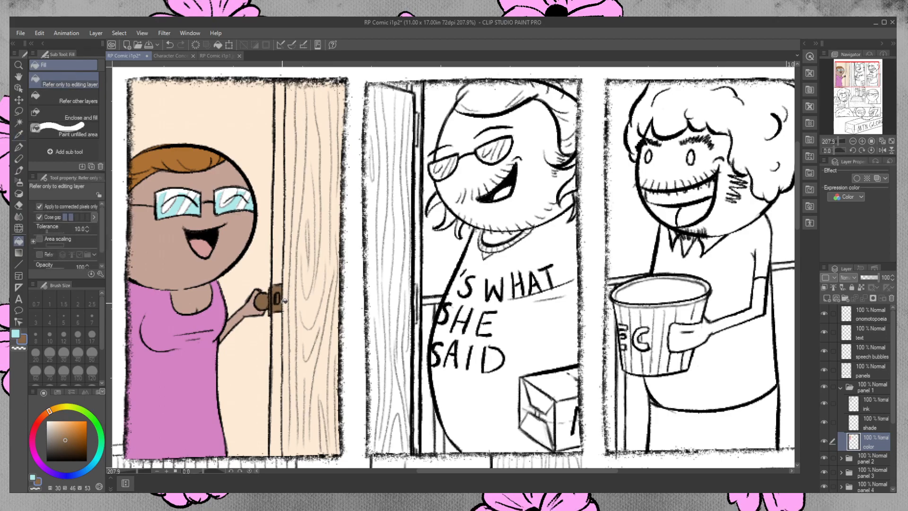
- Clip panel 1's shade layer to the color layer, set it to Overlay at 59% opacity, and choose dark blue for the brush pen
key("b")
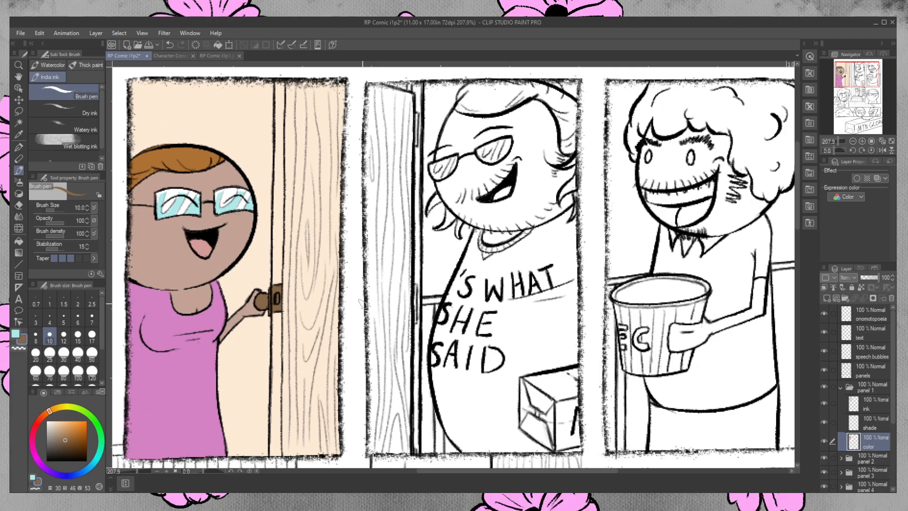
left_click(842, 387)
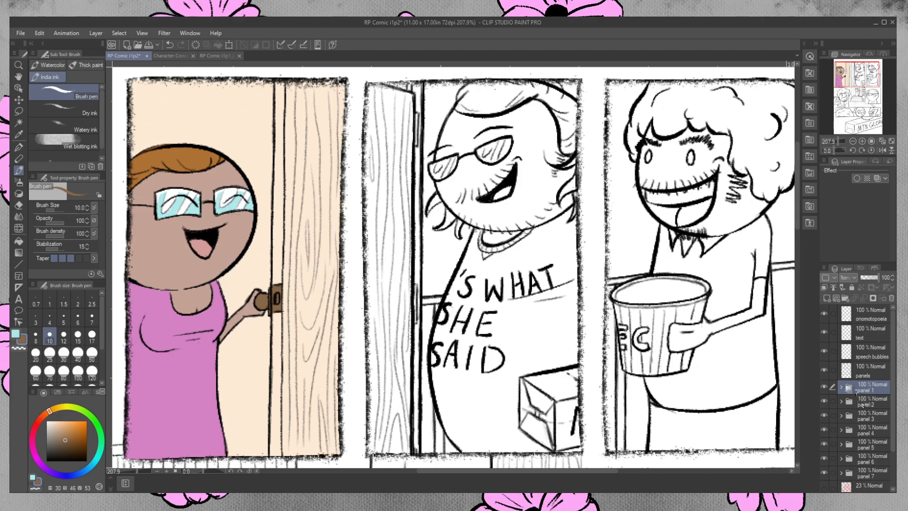
left_click(841, 387)
left_click(874, 427)
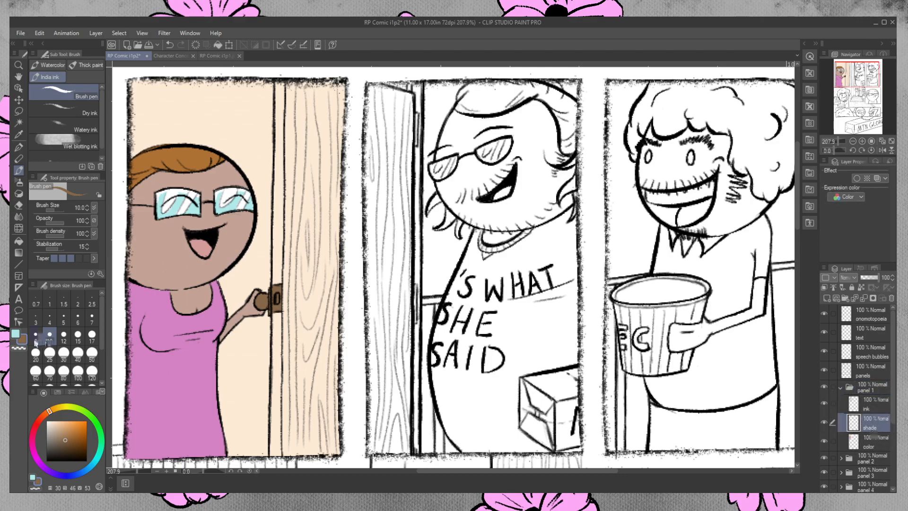
mouse_move(82, 473)
left_mouse_down()
mouse_move(74, 475)
mouse_move(87, 445)
left_mouse_up()
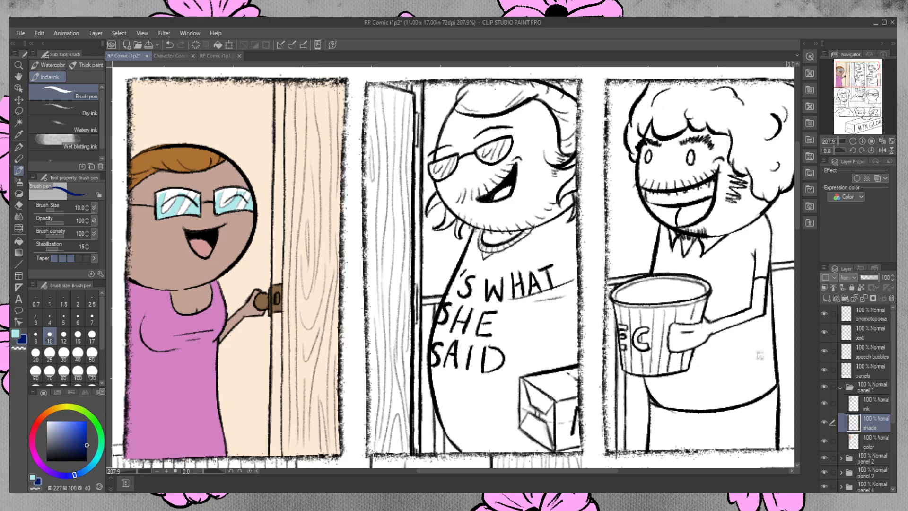
key("ctrl+alt+g")
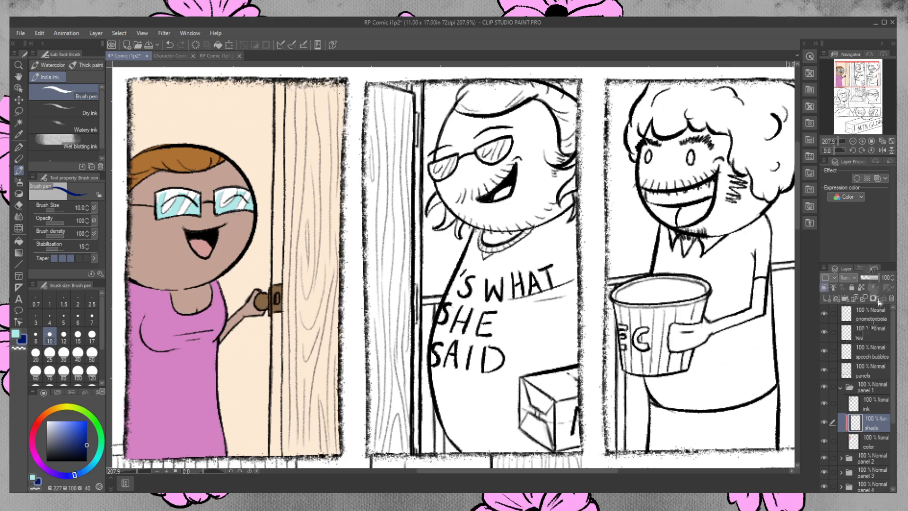
left_click(872, 279)
left_click_drag(870, 276, 873, 277)
left_click(871, 176)
- Try shading the lower edge of the woman's face and her neck in panel 1 with dark blue strokes
mouse_move(182, 287)
left_mouse_down()
mouse_move(204, 277)
mouse_move(254, 210)
left_mouse_up()
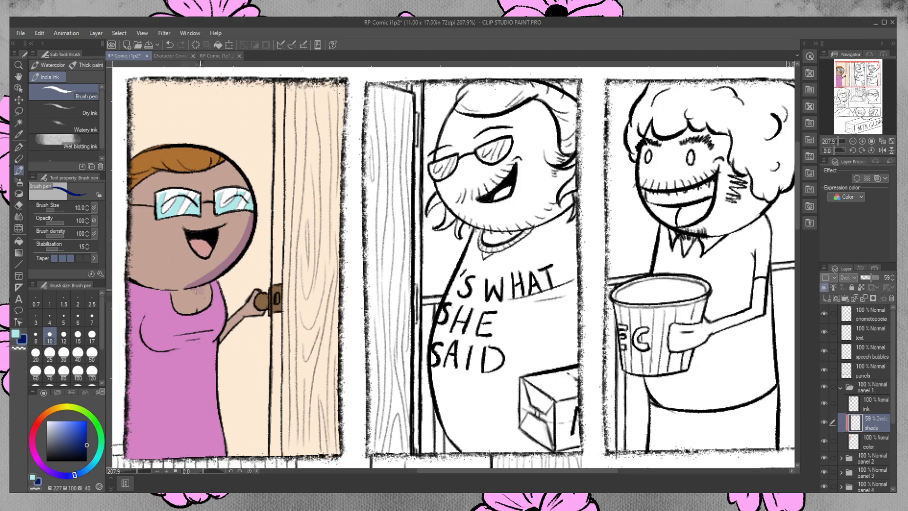
left_click_drag(214, 282, 219, 288)
key("ctrl+z")
key("ctrl+z")
- Shade the woman's dress just below her chin and the back edge of her hair in panel 1
left_click_drag(135, 282, 128, 273)
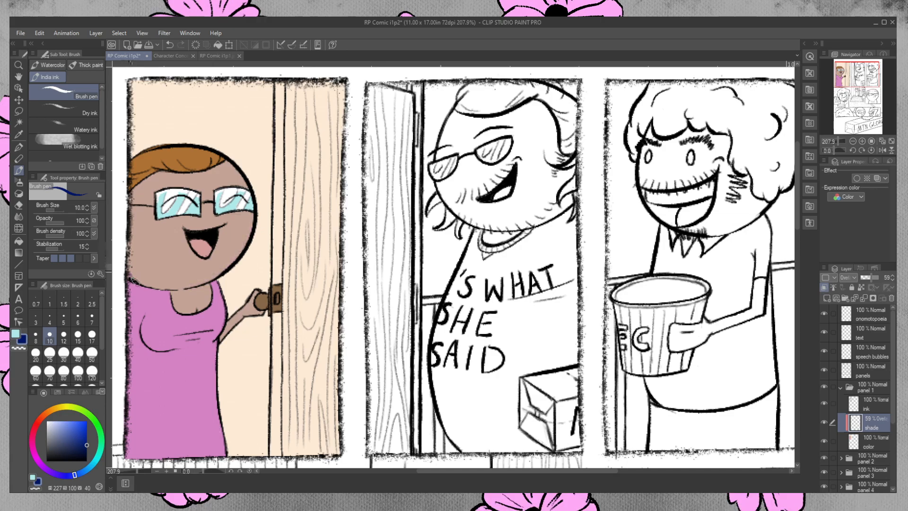
mouse_move(138, 286)
left_mouse_down()
mouse_move(160, 291)
mouse_move(141, 292)
left_mouse_up()
mouse_move(177, 145)
left_mouse_down()
mouse_move(151, 151)
mouse_move(131, 173)
left_mouse_up()
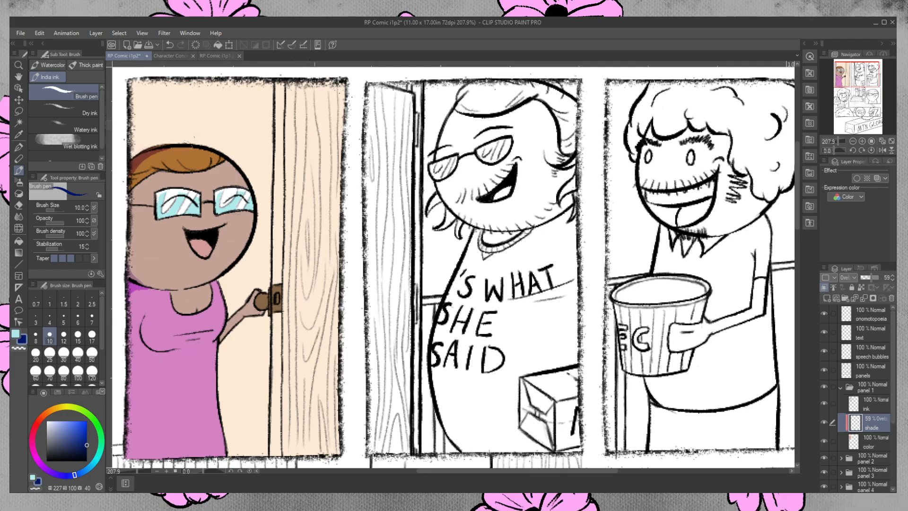
- Shade around the frames and temple arm of the woman's glasses, and add small shadows in her mouth and at the neckline
left_click_drag(152, 196, 155, 222)
left_click_drag(131, 207, 150, 208)
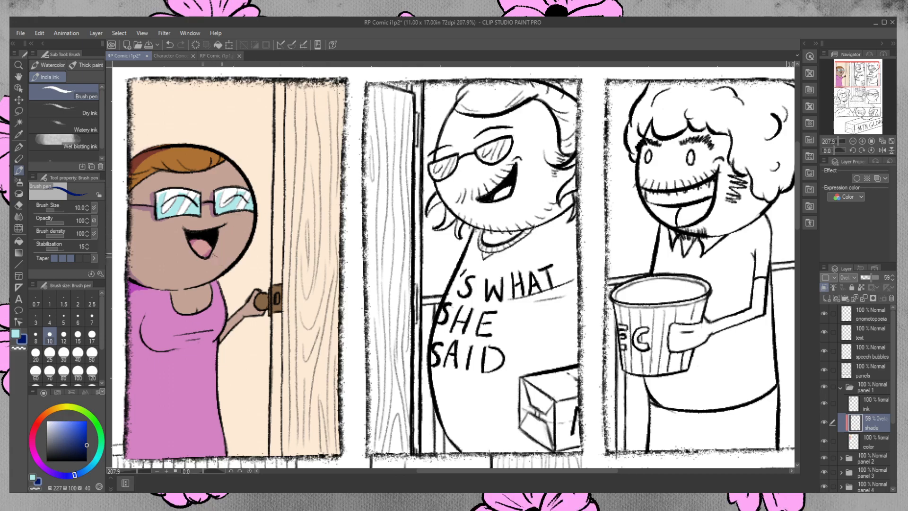
left_click_drag(209, 254, 212, 253)
key("ctrl+z")
key("ctrl+z")
left_click_drag(198, 310, 202, 311)
key("e")
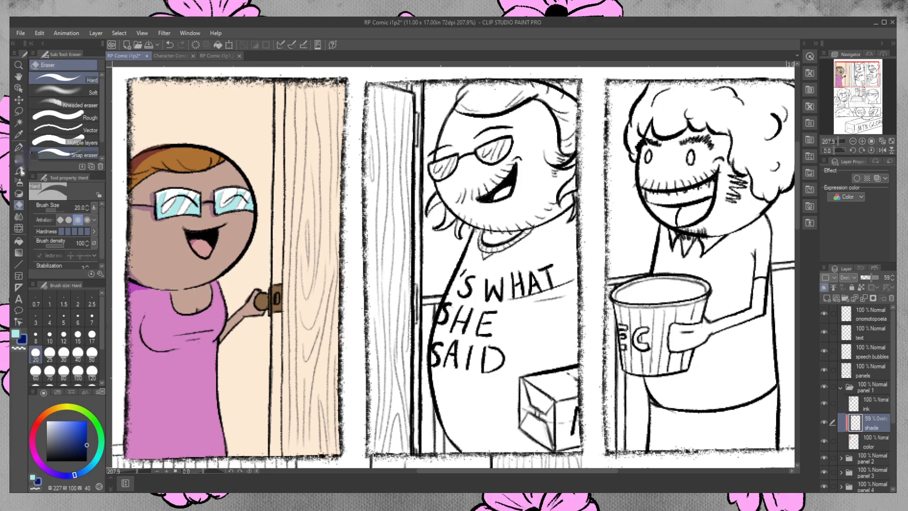
- Try shading the woman's dress in panel 1 under the bust and along its back edge down to the hem
left_click(19, 170)
left_click_drag(139, 331, 153, 352)
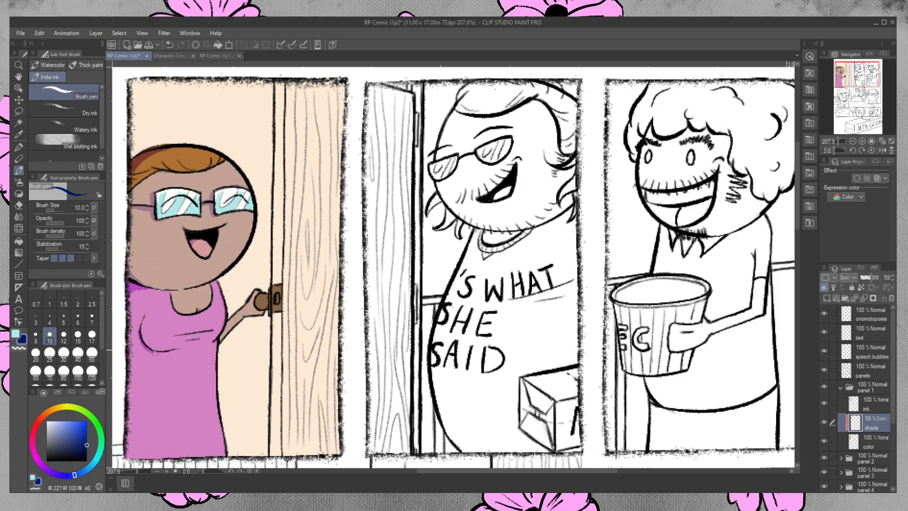
key("ctrl+z")
left_click_drag(142, 342, 165, 355)
left_click_drag(134, 351, 151, 350)
key("ctrl+z")
mouse_move(131, 293)
left_mouse_down()
mouse_move(137, 340)
mouse_move(150, 350)
mouse_move(136, 350)
mouse_move(130, 332)
mouse_move(128, 400)
left_mouse_up()
left_click_drag(136, 354, 126, 458)
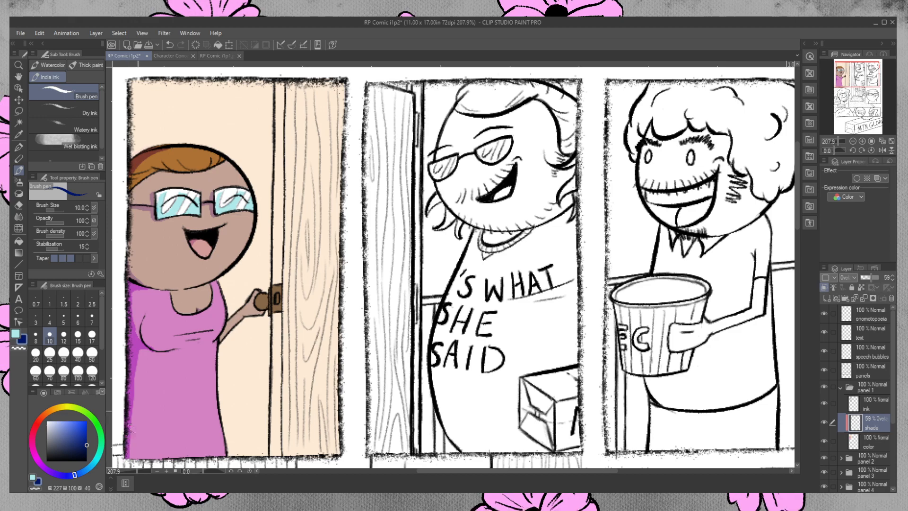
mouse_move(138, 336)
left_mouse_down()
mouse_move(140, 309)
mouse_move(138, 332)
mouse_move(130, 285)
left_mouse_up()
key("ctrl+z")
key("ctrl+z")
key("ctrl+z")
key("ctrl+z")
key("ctrl+z")
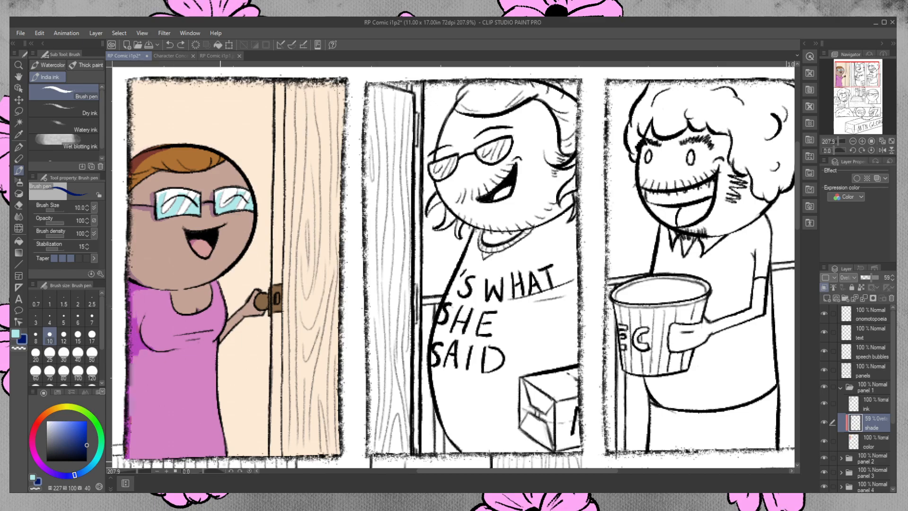
key("ctrl+z")
key("ctrl+z")
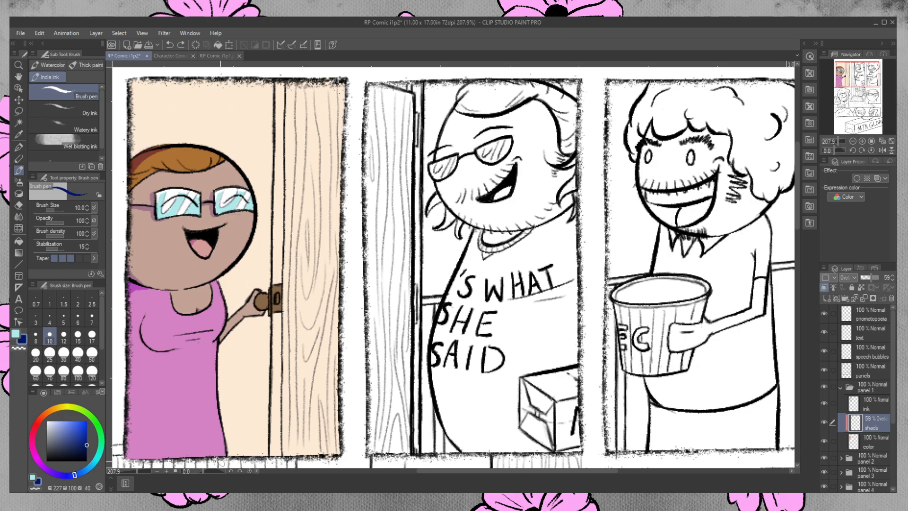
- Shade the woman's dress in panel 1 along its back edge and under the bust, and darken the doorknob beside her hand
left_click_drag(140, 332, 154, 352)
key("ctrl+z")
left_click_drag(130, 293, 132, 456)
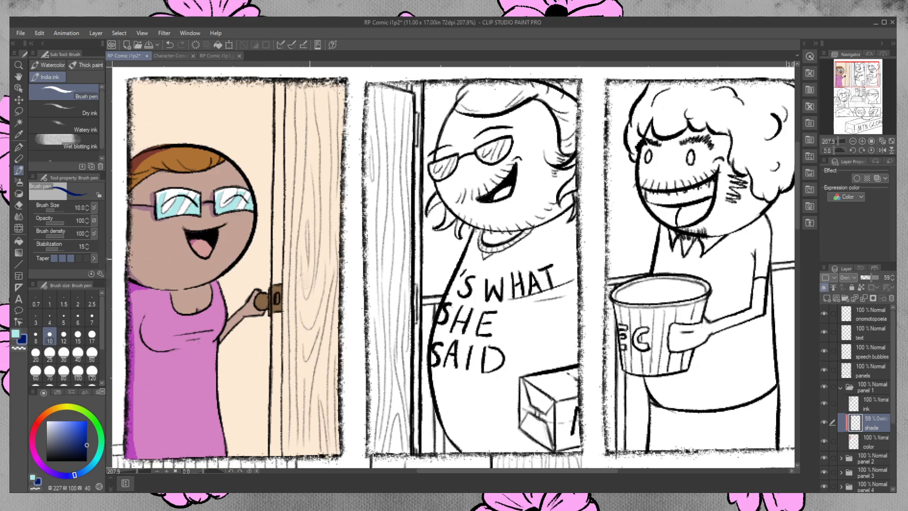
left_click_drag(179, 337, 210, 332)
mouse_move(272, 288)
left_mouse_down()
mouse_move(270, 308)
mouse_move(268, 302)
left_mouse_up()
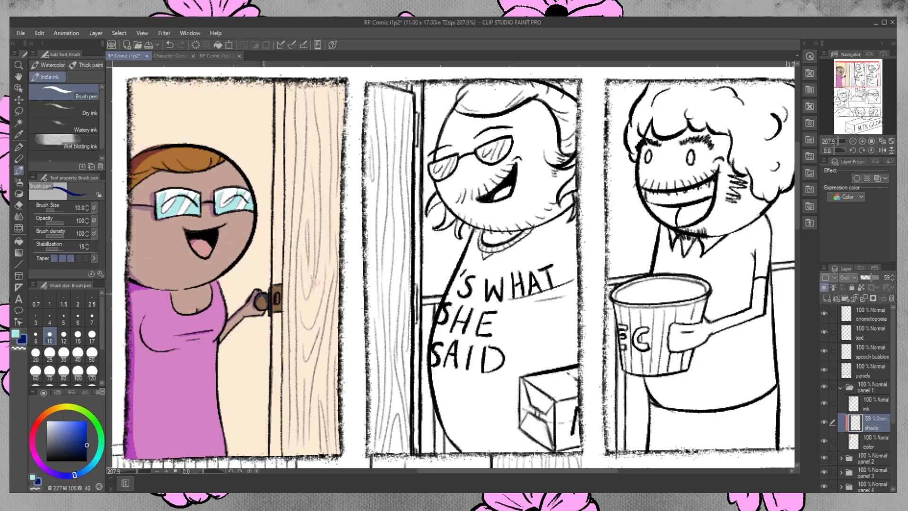
left_click_drag(261, 295, 277, 303)
- Shade a wide vertical strip of the wall beside the door in panel 1 with a very dark yellow (43, 96, 9)
left_click(51, 410)
left_click_drag(51, 411, 77, 435)
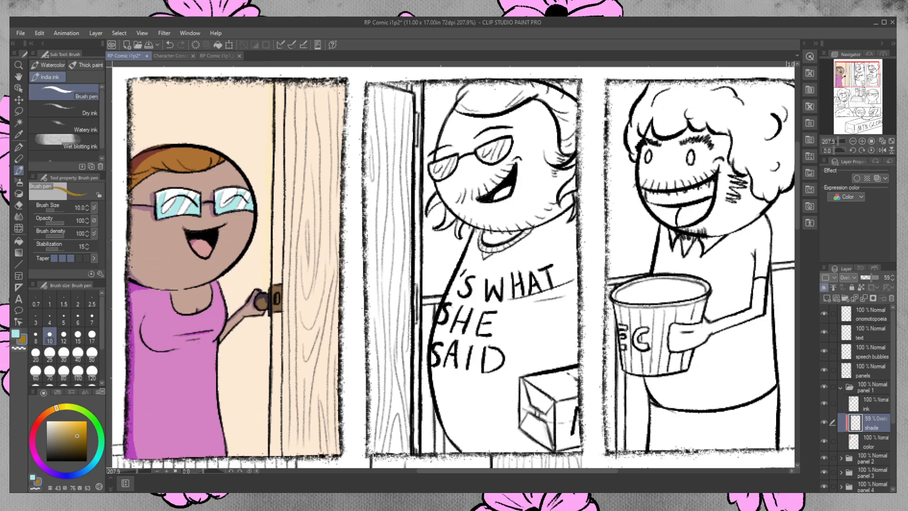
key("ctrl+z")
left_click(75, 444)
left_click_drag(269, 309, 269, 315)
key("ctrl+z")
left_click_drag(77, 449, 86, 458)
left_click_drag(271, 82, 267, 445)
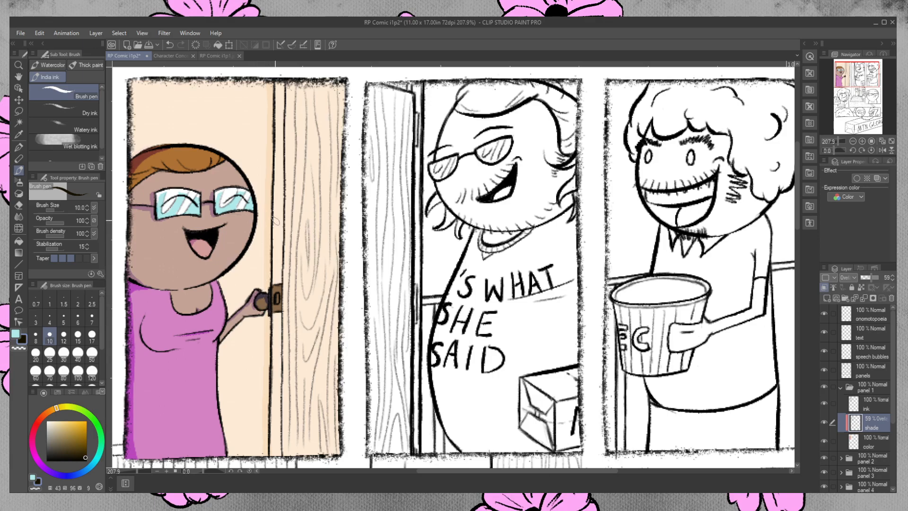
left_click_drag(265, 82, 264, 114)
left_click_drag(263, 145, 262, 109)
left_click_drag(261, 194, 254, 280)
left_click_drag(258, 318, 259, 447)
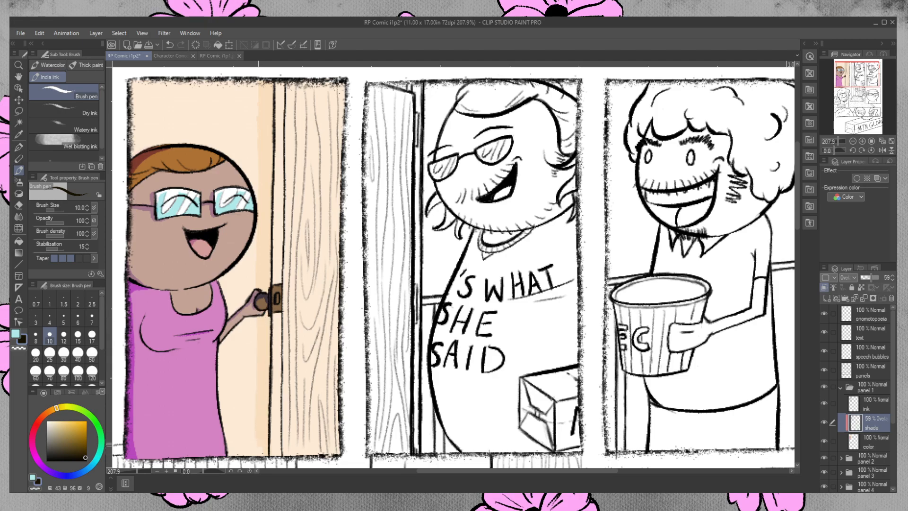
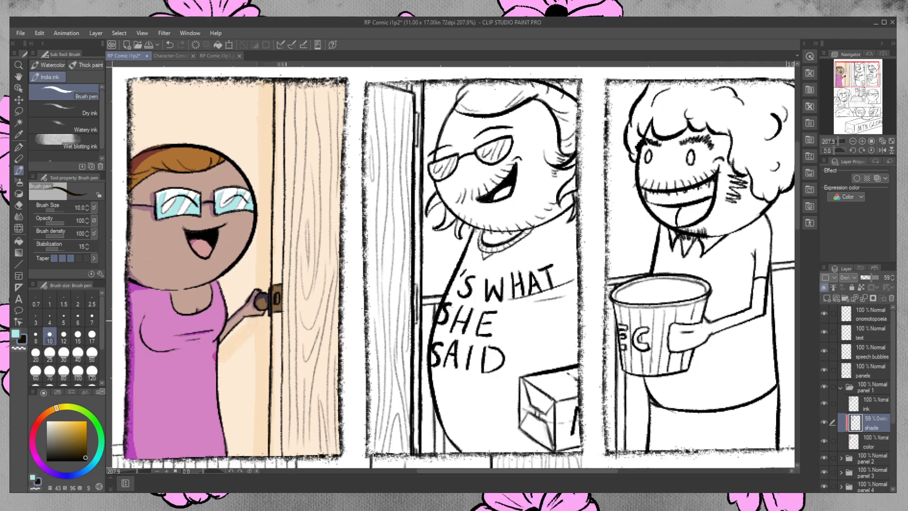
- Erase the stray shading at the front edge of the woman's dress, just below her elbow
left_click(19, 205)
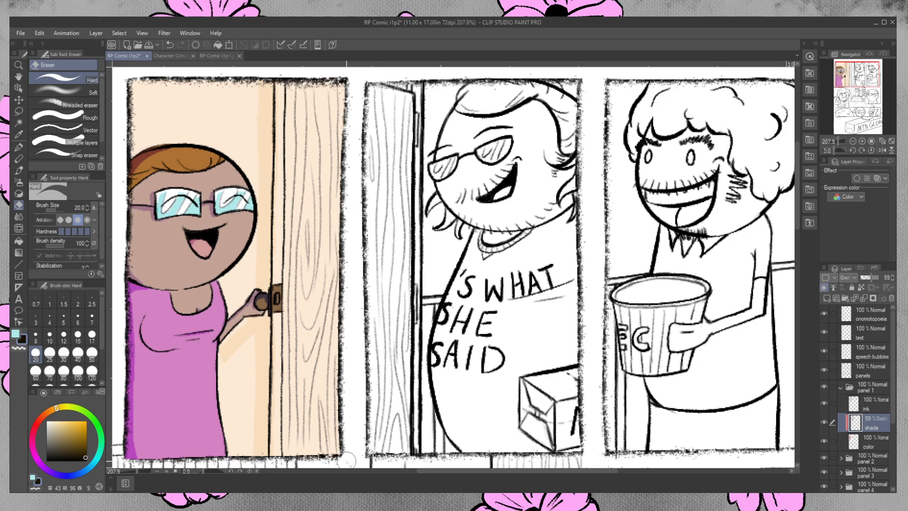
left_click_drag(215, 350, 217, 353)
key("b")
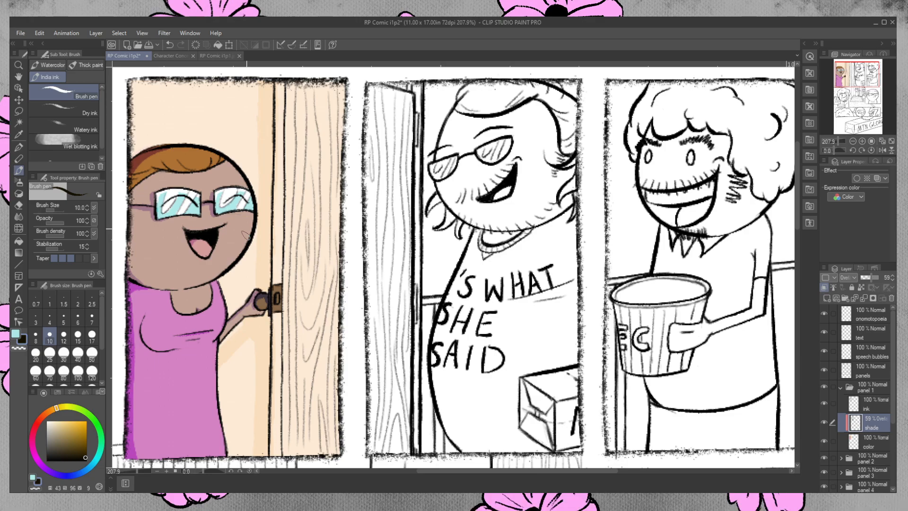
- Collapse the panel 1 folder and make the color layer in the panel 2 folder active
left_click(841, 387)
left_click(842, 401)
left_click(871, 424)
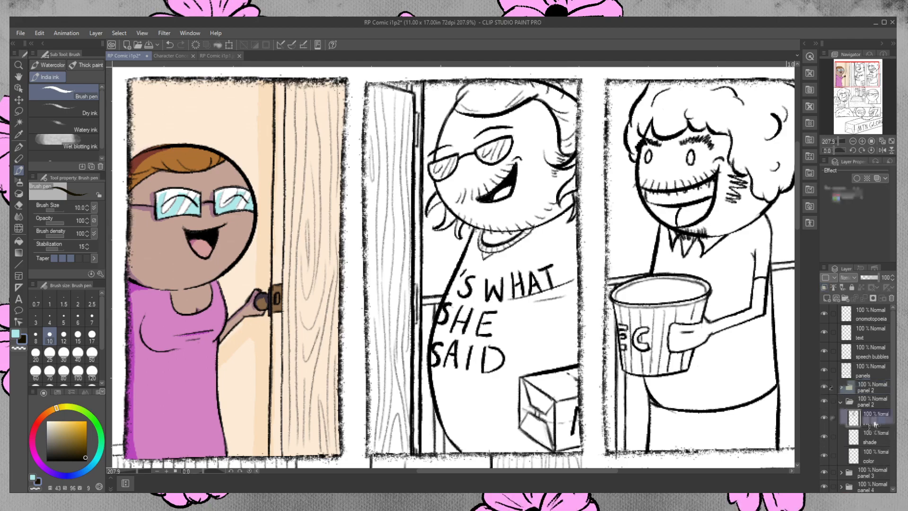
left_click(845, 450)
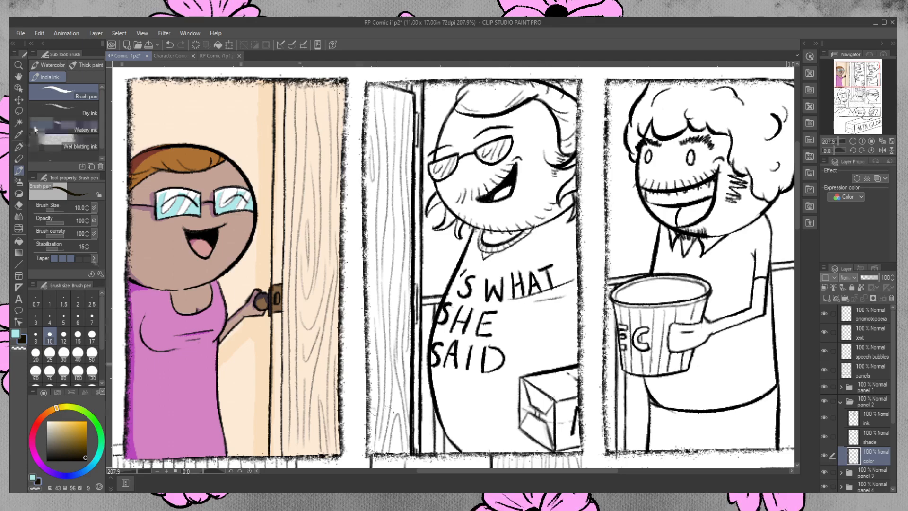
- Sample the light skin tone and reddish-brown hair color of the long-haired man from the character concepts for use on the comic page
left_click(173, 56)
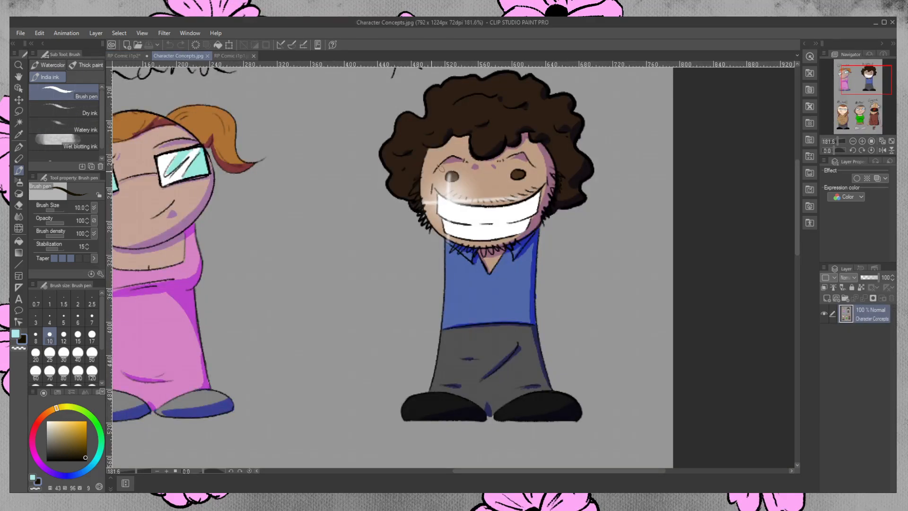
mouse_move(552, 470)
left_mouse_down()
mouse_move(451, 476)
mouse_move(533, 468)
left_mouse_up()
left_click_drag(795, 225, 791, 341)
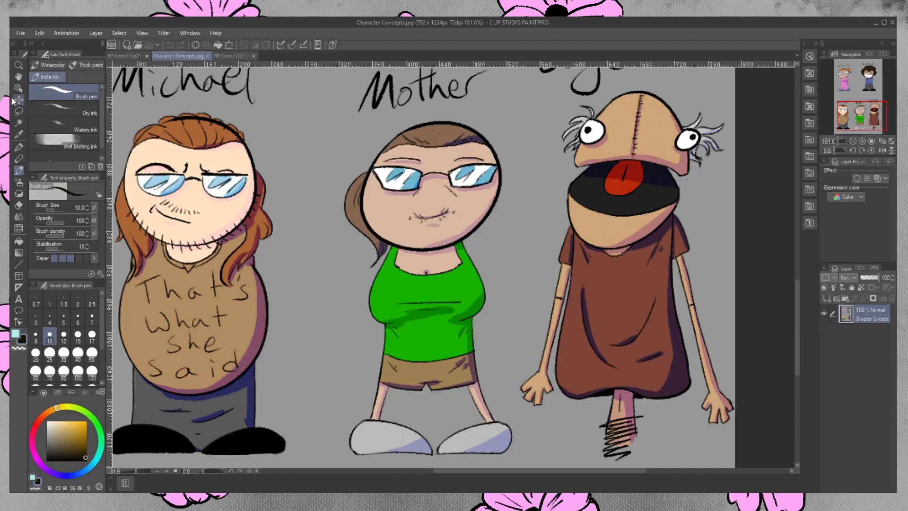
left_click(19, 134)
left_click(226, 143)
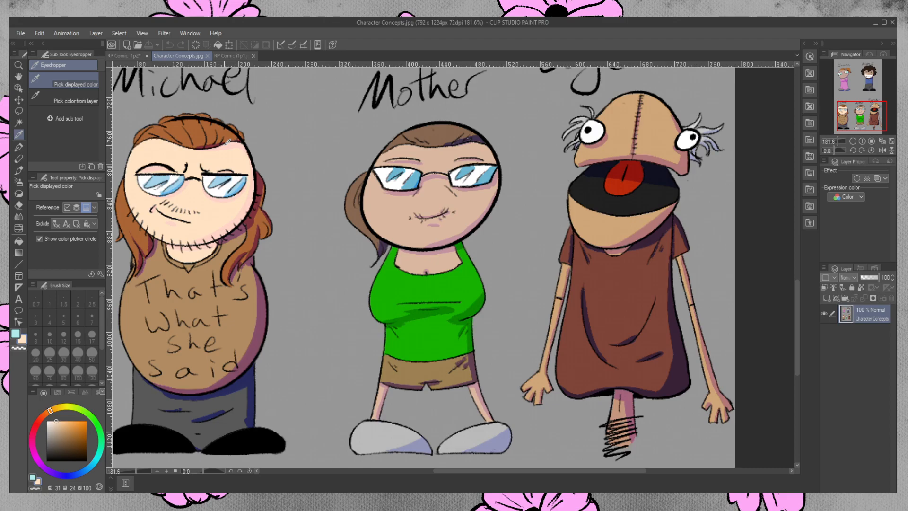
left_click(198, 128)
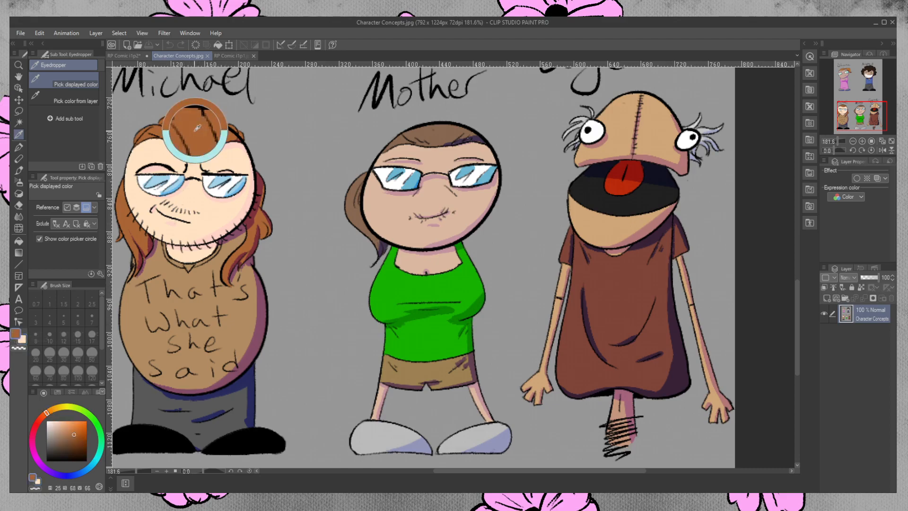
left_click(124, 56)
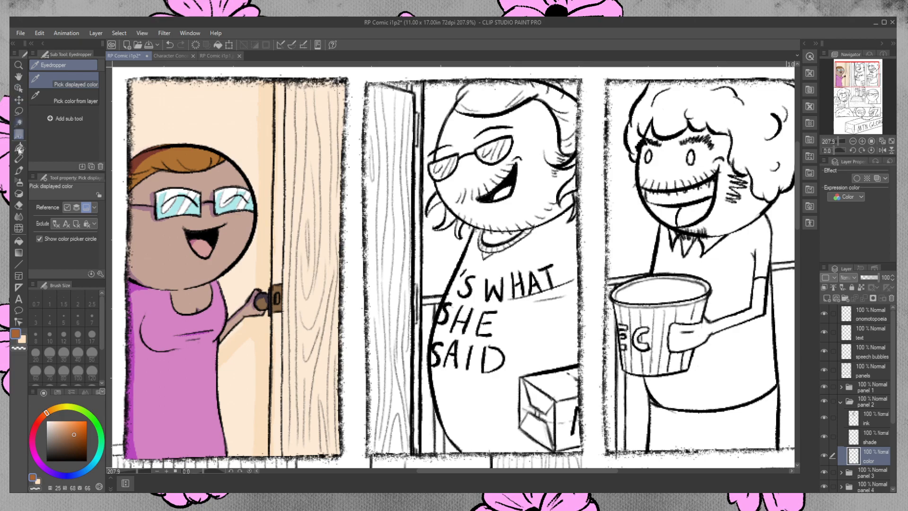
- Select the face and neck of the man in panel 2 without his mouth, and fill them with the sampled light skin tone
left_click(19, 170)
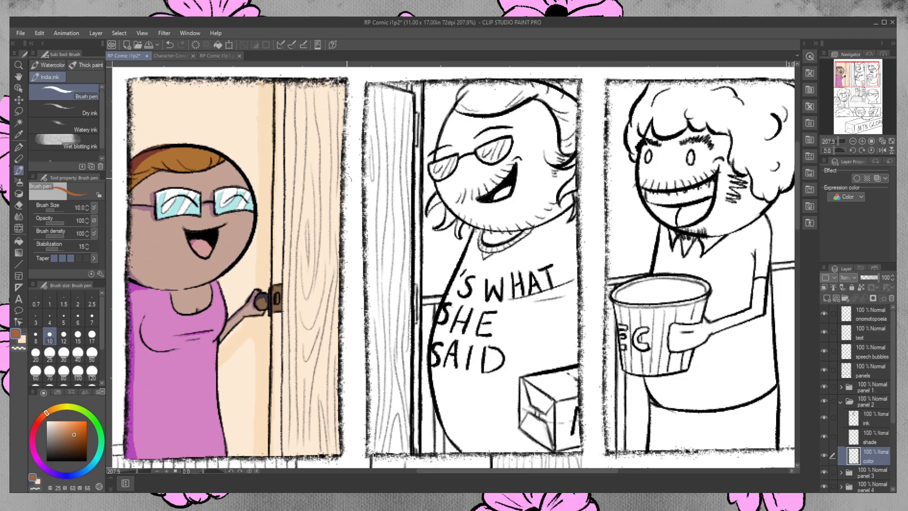
left_click(19, 123)
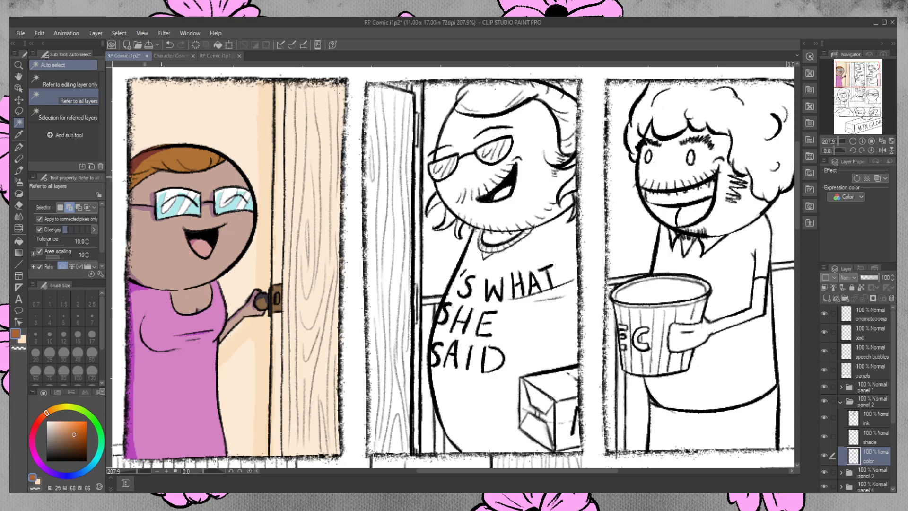
left_click(538, 127)
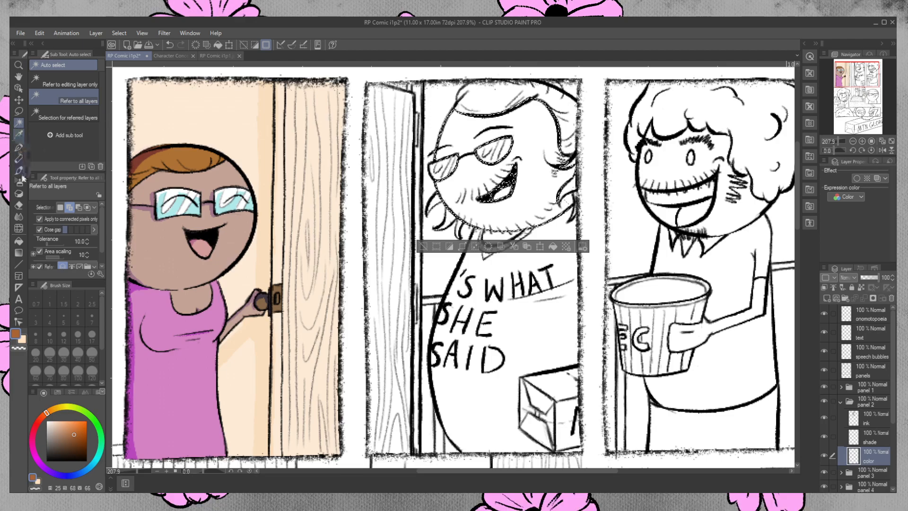
left_click(19, 111)
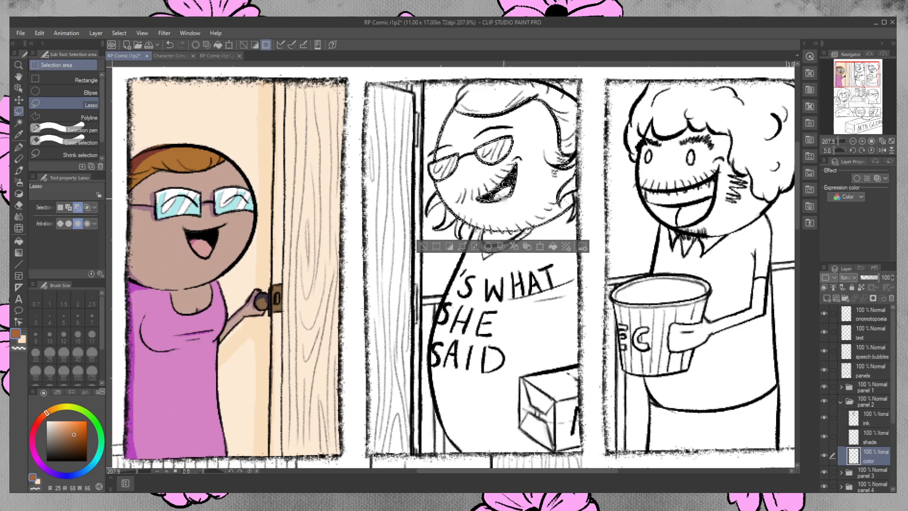
mouse_move(517, 176)
left_mouse_down()
mouse_move(517, 169)
mouse_move(515, 179)
left_mouse_up()
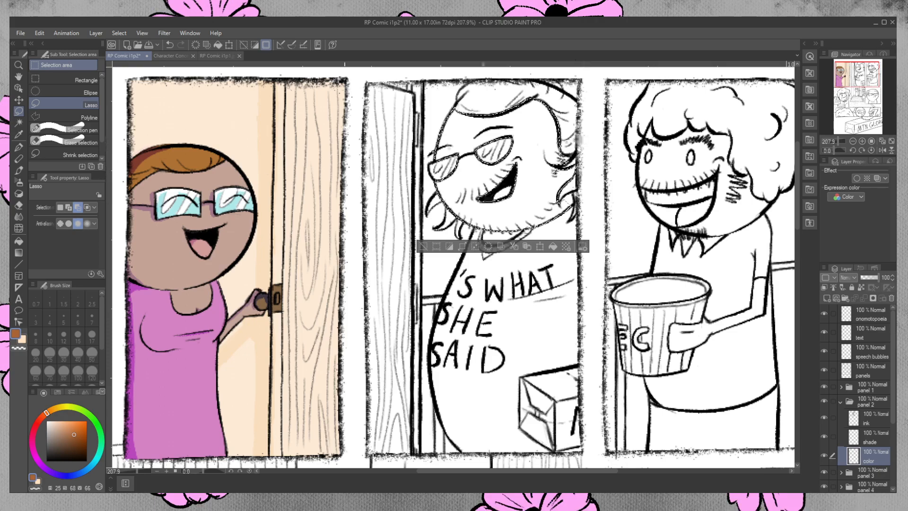
left_click(69, 207)
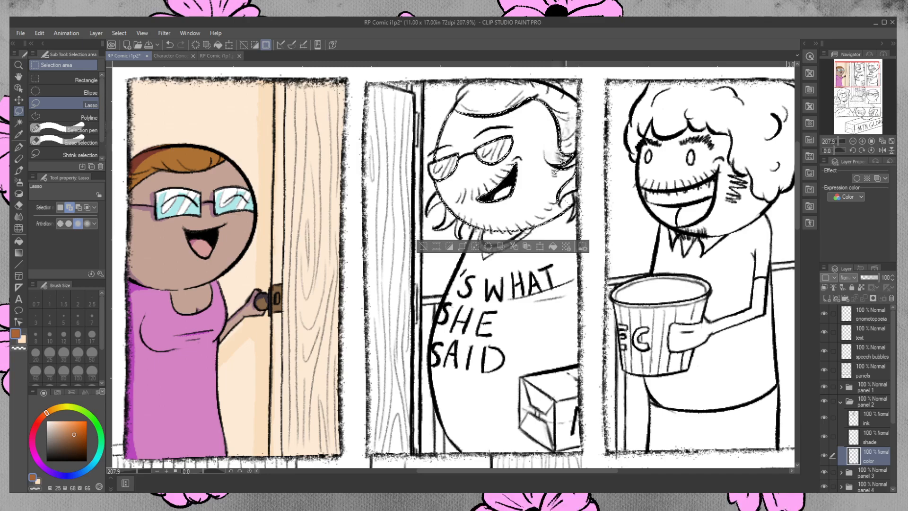
left_click_drag(555, 172, 584, 161)
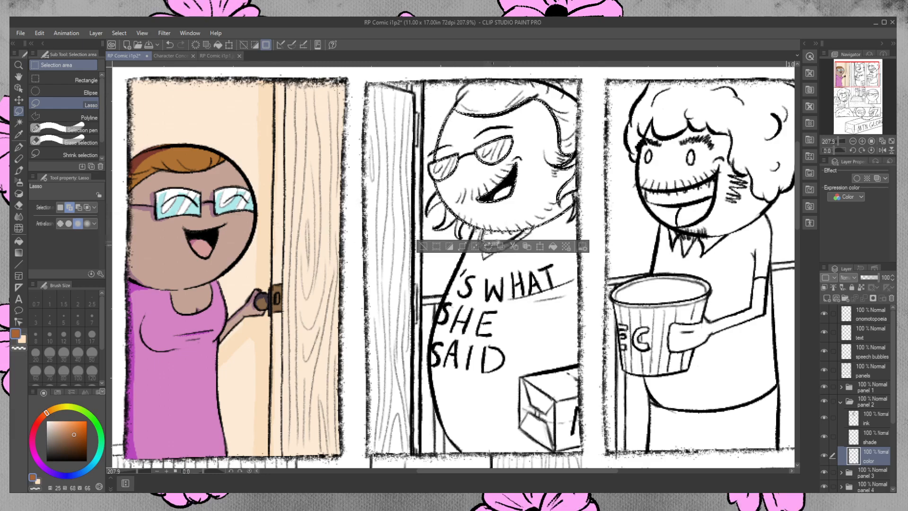
mouse_move(514, 236)
left_mouse_down()
mouse_move(487, 250)
mouse_move(533, 193)
left_mouse_up()
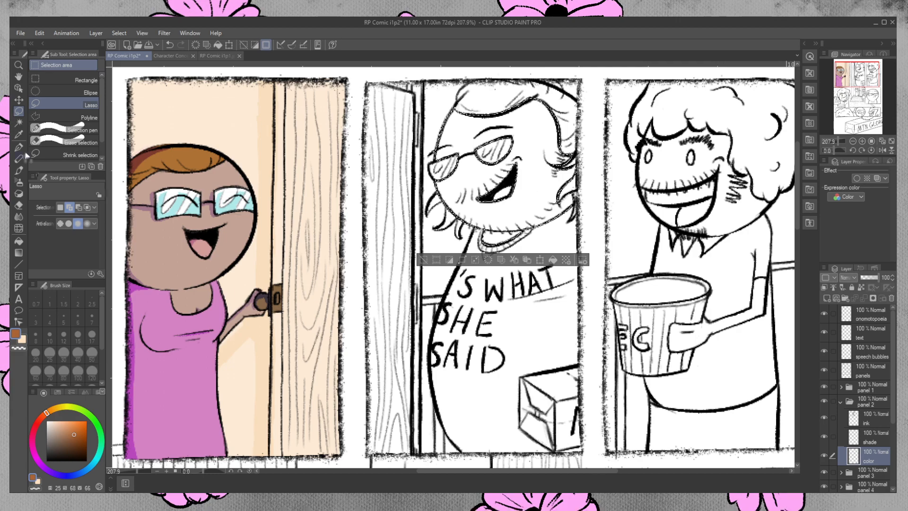
key("g")
left_click(525, 165)
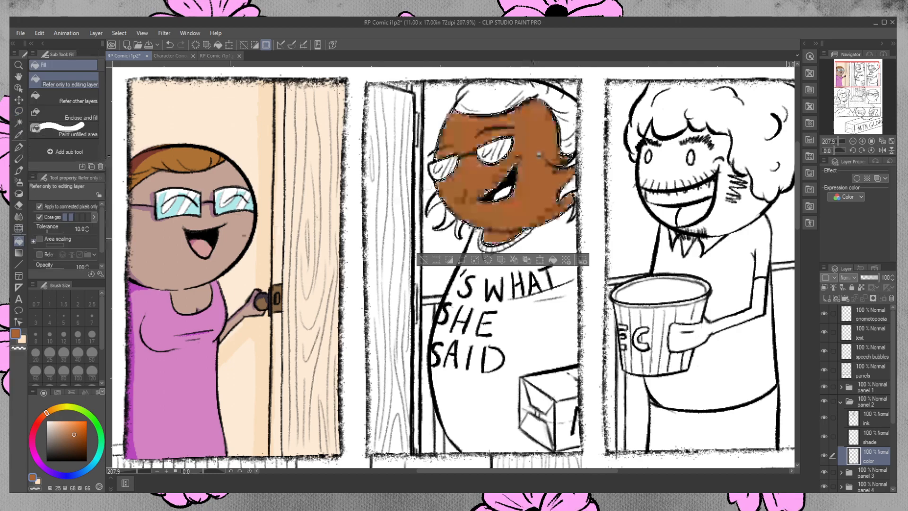
left_click(22, 339)
left_click(539, 137)
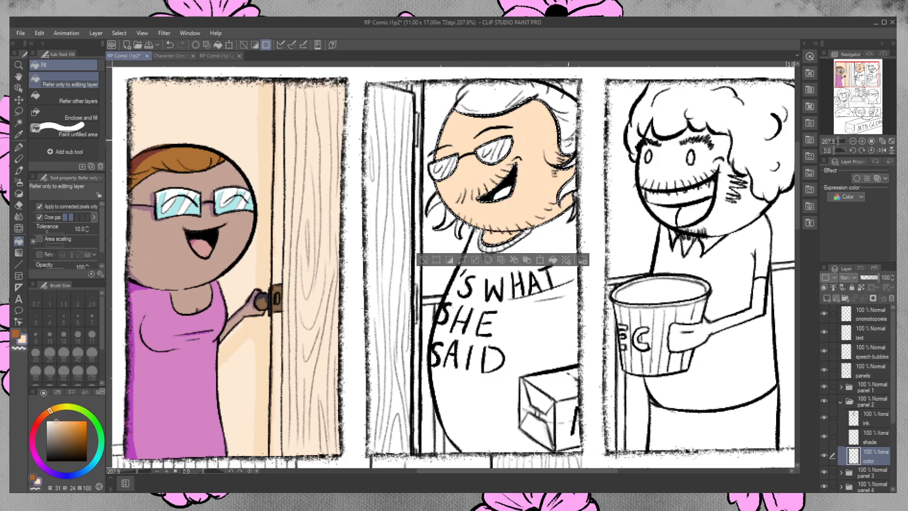
key("ctrl+d")
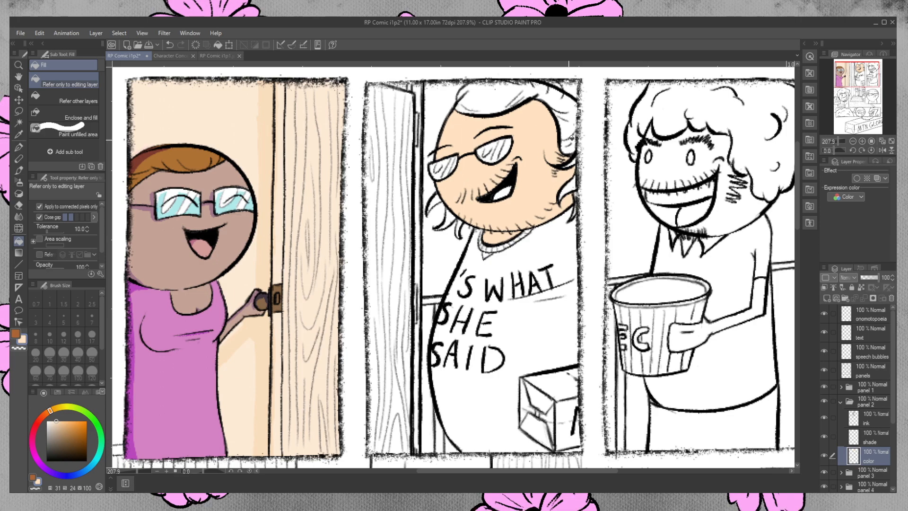
- Select all the hair of the man in panel 2, including the strands around his neck, and fill it with the sampled reddish brown
key("w")
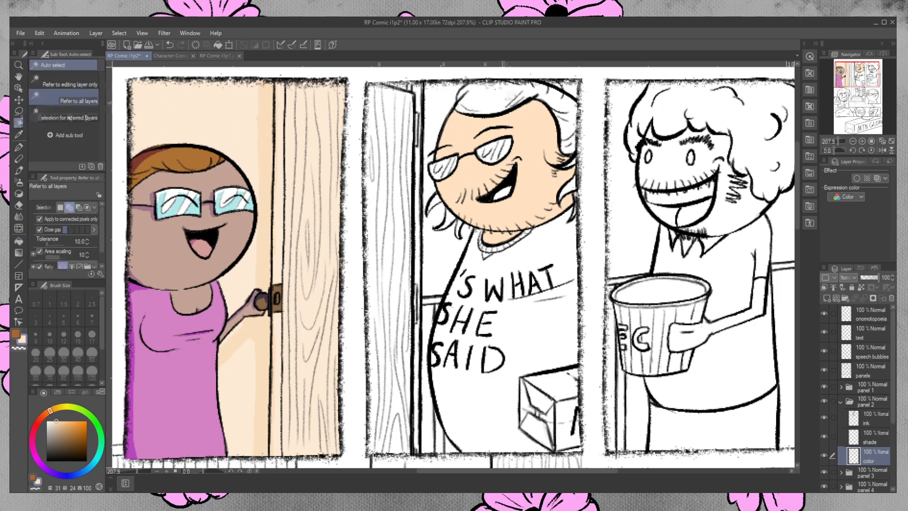
left_click(571, 78)
left_click(575, 144)
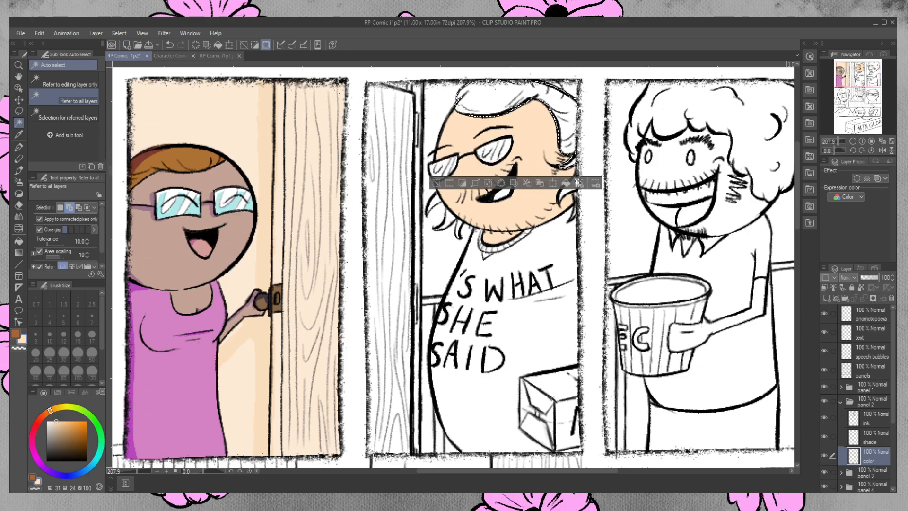
left_click(574, 189)
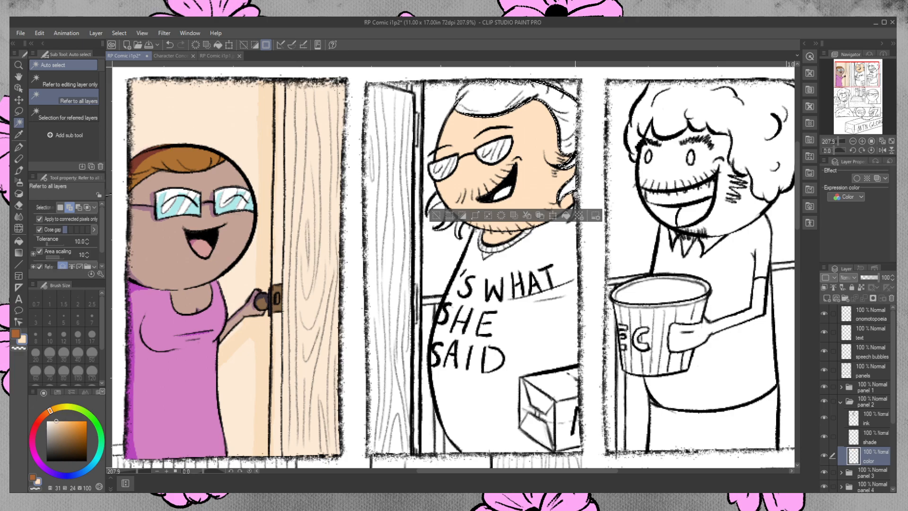
left_click(445, 214)
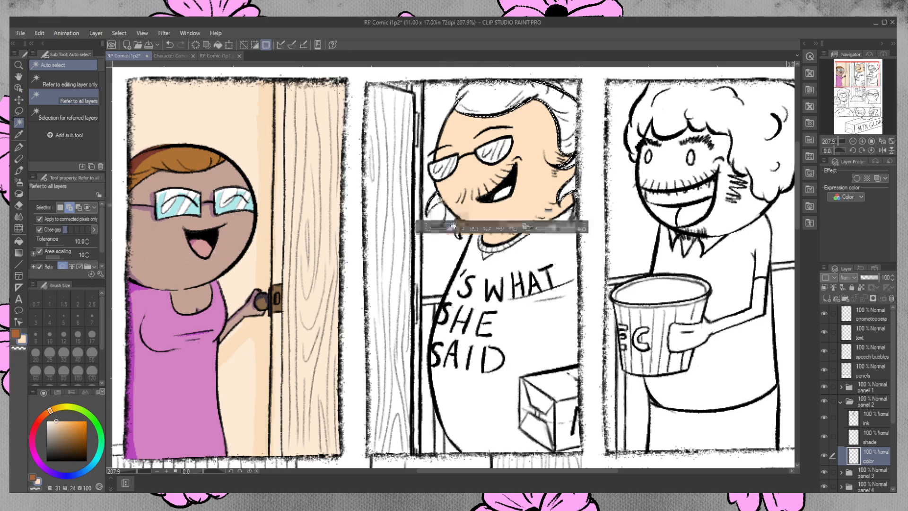
left_click(460, 230)
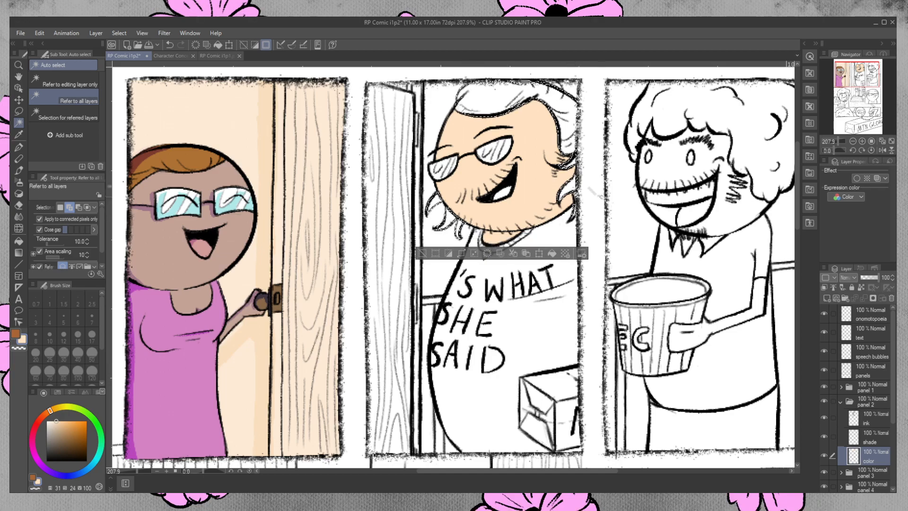
key("m")
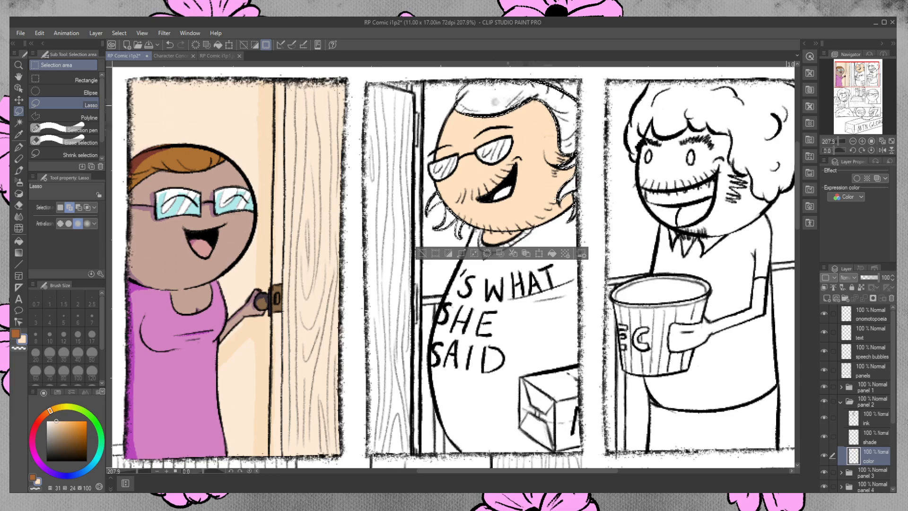
left_click_drag(451, 115, 529, 108)
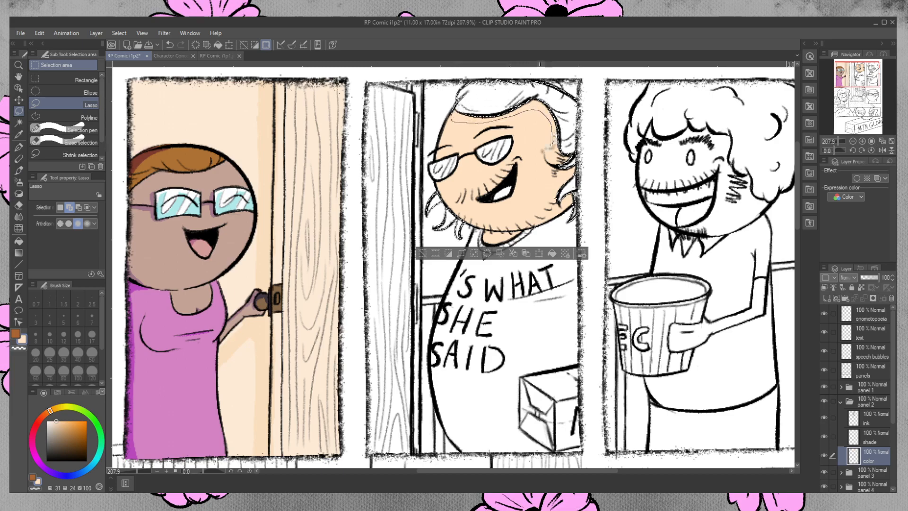
mouse_move(551, 200)
left_mouse_down()
mouse_move(587, 184)
mouse_move(577, 136)
left_mouse_up()
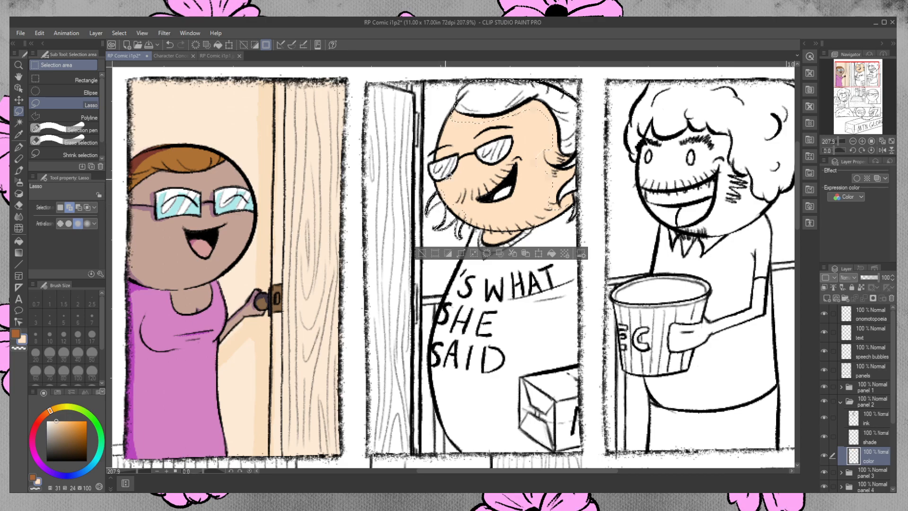
left_click(19, 242)
left_click(15, 334)
left_click(497, 93)
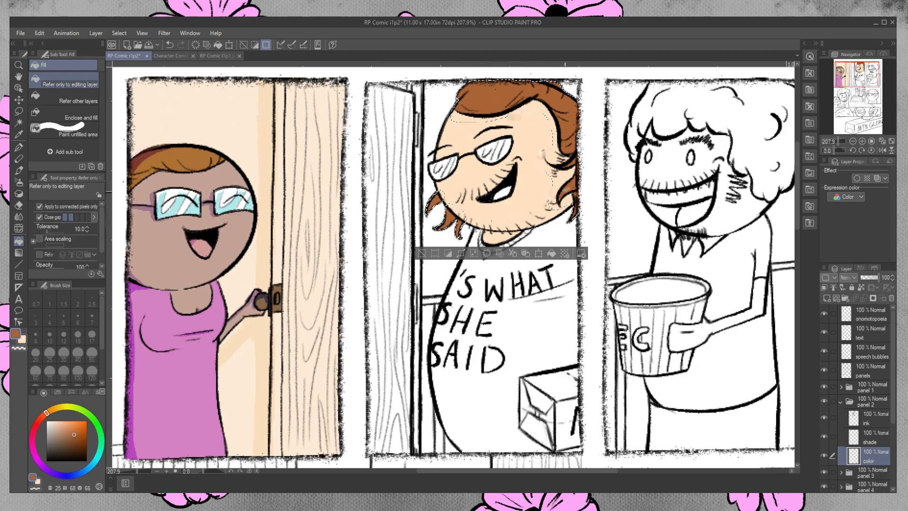
- Clear the hair selection, sample the long-haired man's tan shirt color from the character concepts, and return to the comic page
key("ctrl+d")
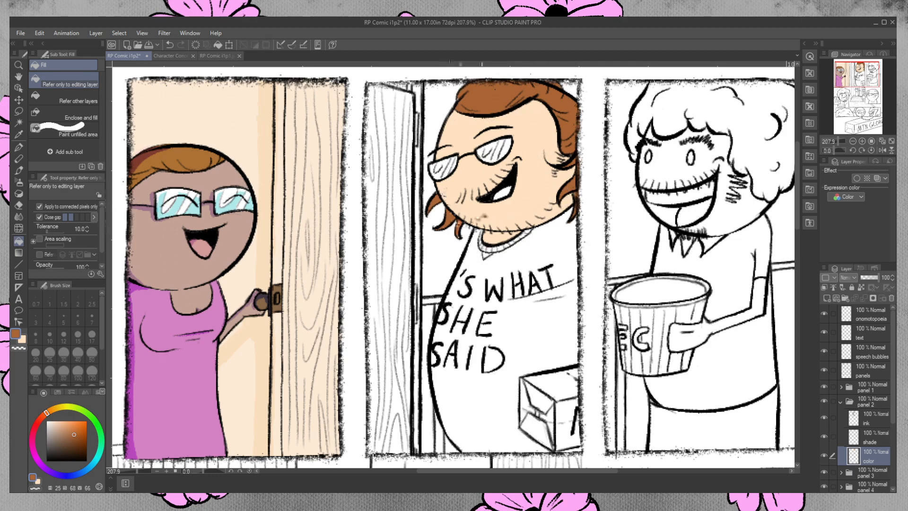
key("b")
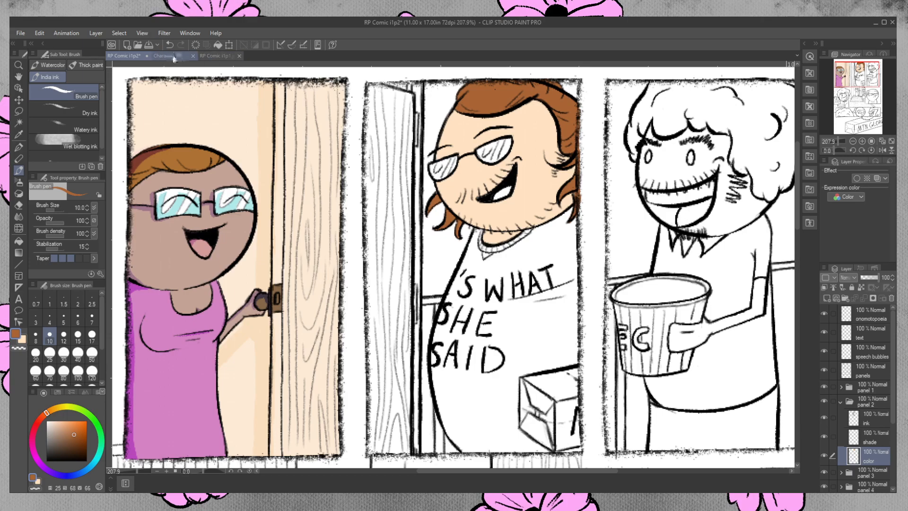
left_click(172, 56)
left_click(19, 135)
left_click(204, 278)
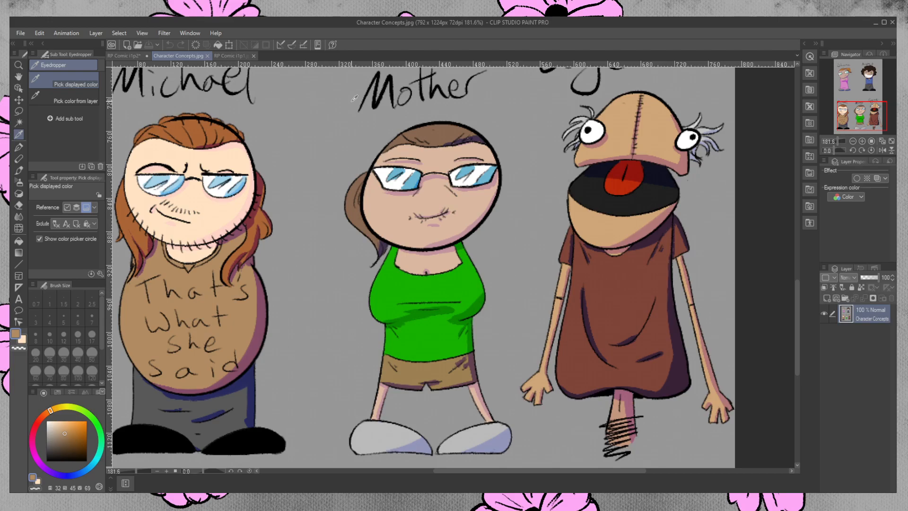
left_click(126, 57)
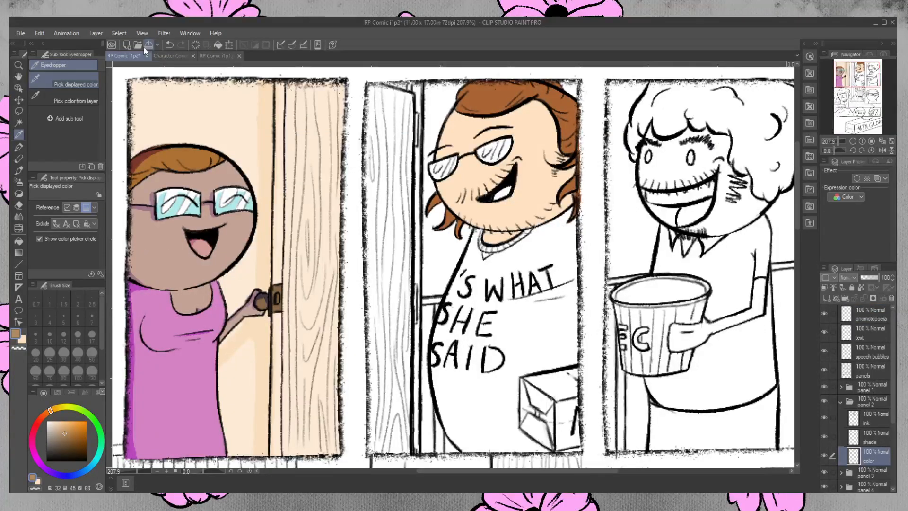
- Select the shirt of the man in panel 2, extending the selection freehand across the collar and over the chin edge
left_click(19, 123)
left_click(548, 248)
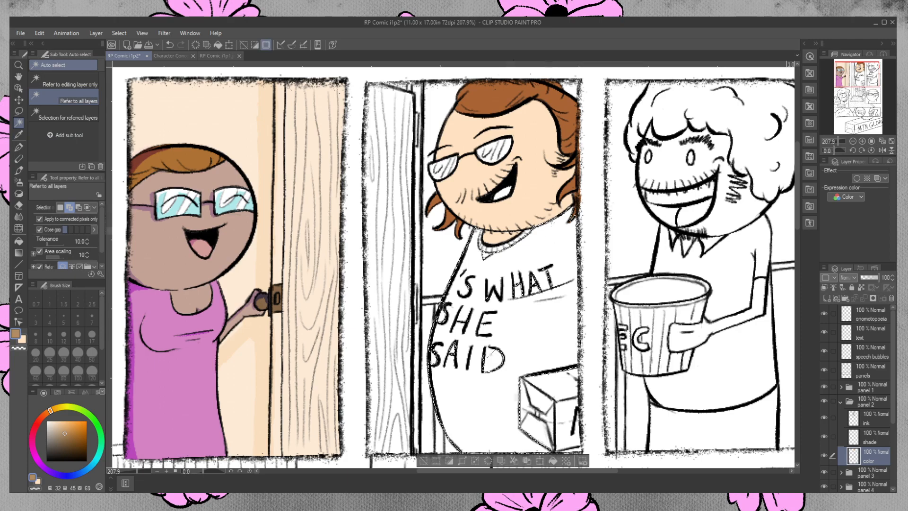
left_click(19, 112)
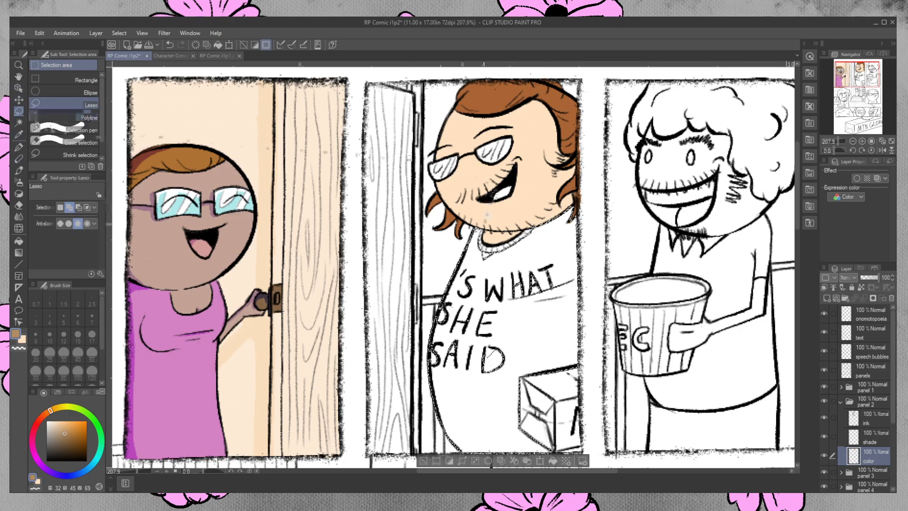
mouse_move(475, 255)
left_mouse_down()
mouse_move(527, 248)
mouse_move(576, 207)
left_mouse_up()
left_click_drag(488, 213, 475, 223)
left_click_drag(580, 209, 586, 211)
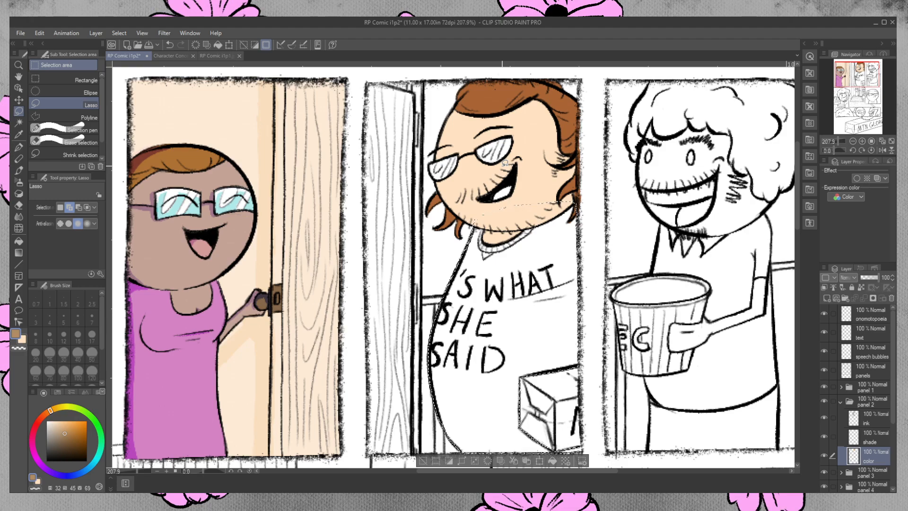
left_click(19, 240)
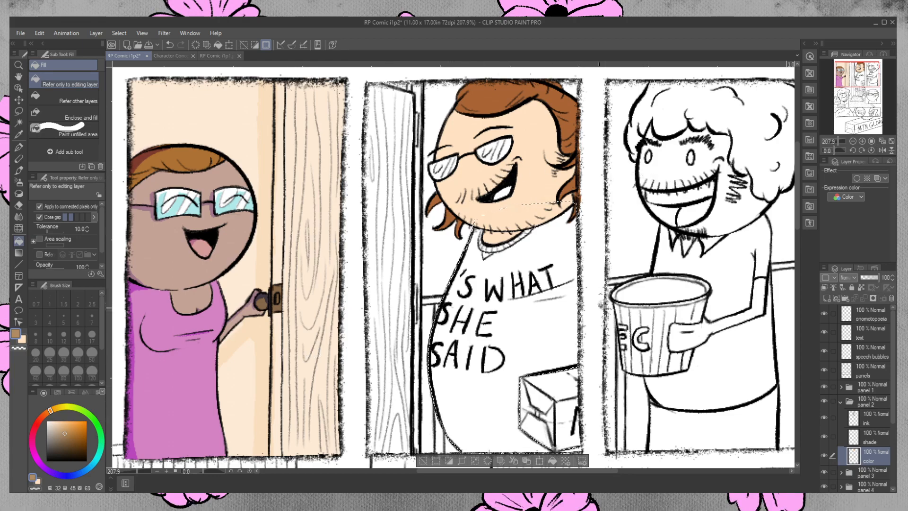
left_click(577, 226)
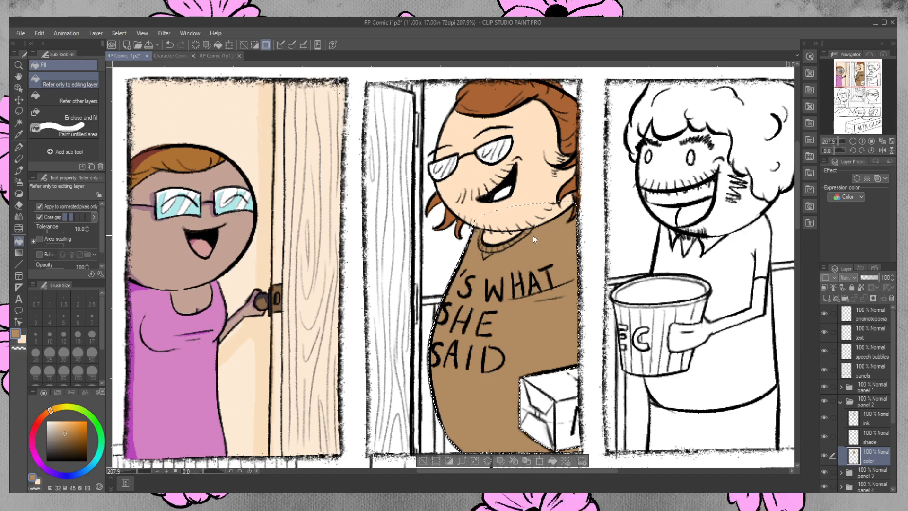
key("ctrl+z")
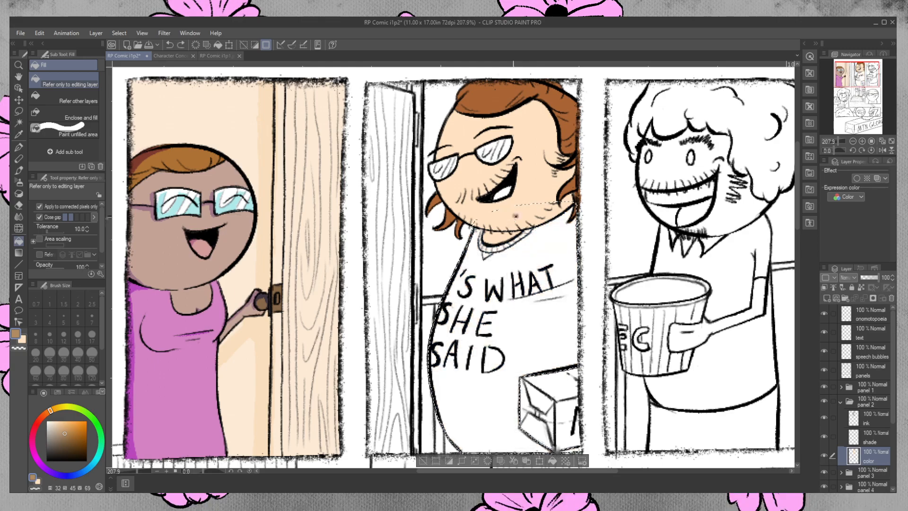
left_click(518, 215)
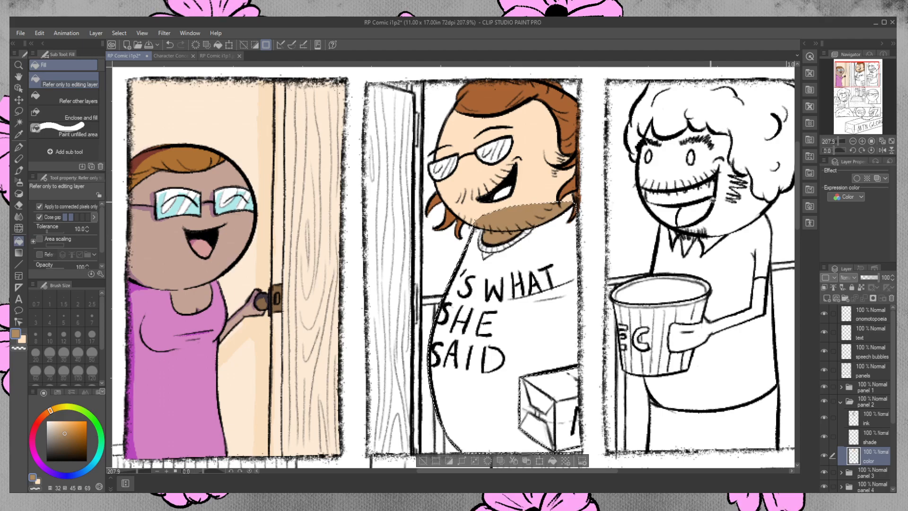
key("ctrl+z")
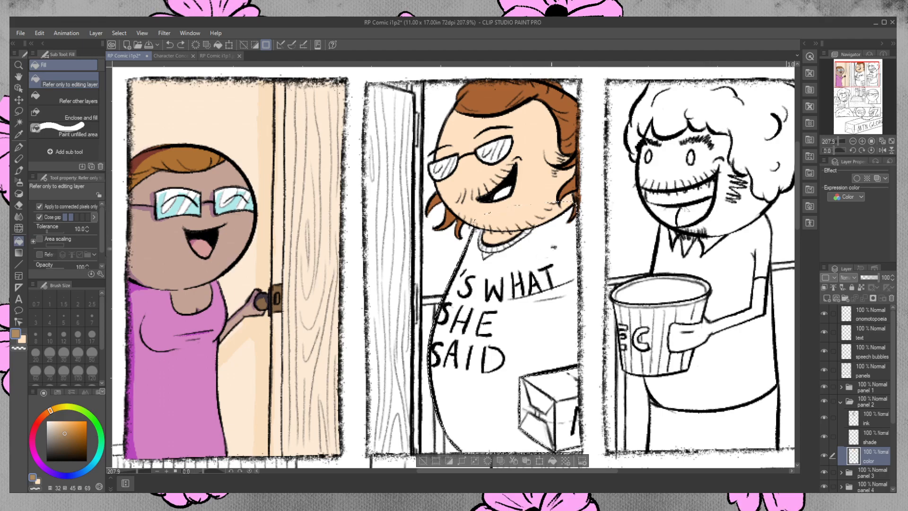
- Fill the selected shirt of the man in panel 2 with the sampled tan and clear the selection
left_click(553, 246)
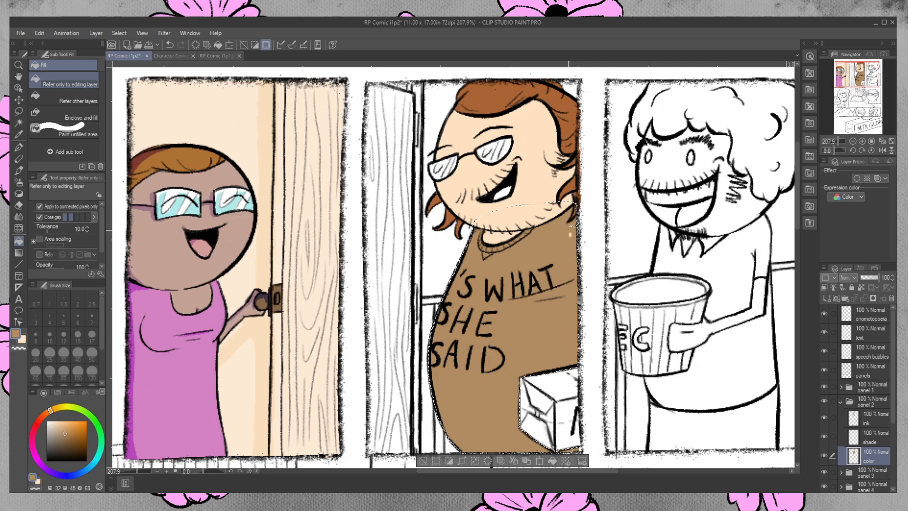
key("ctrl+d")
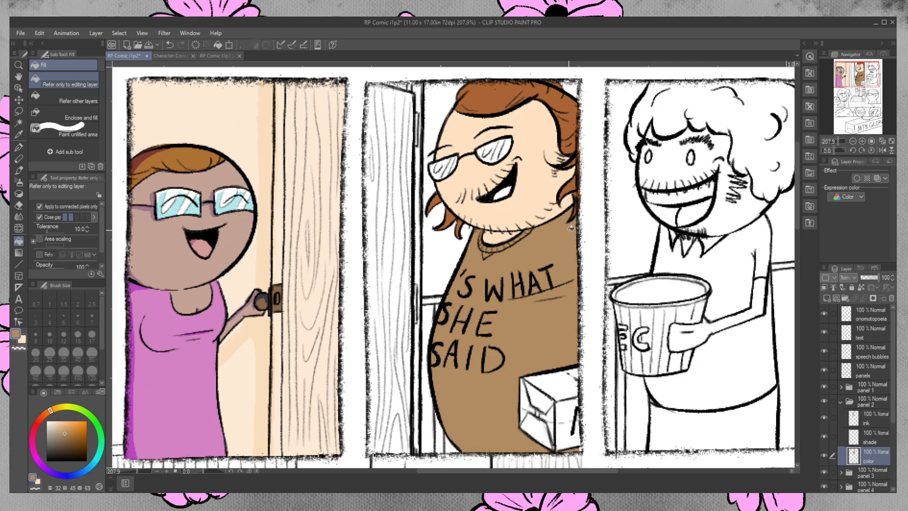
- Switch to the Brush pen and bring up the finished page RP Comic i1p1 as a color reference
left_click(20, 170)
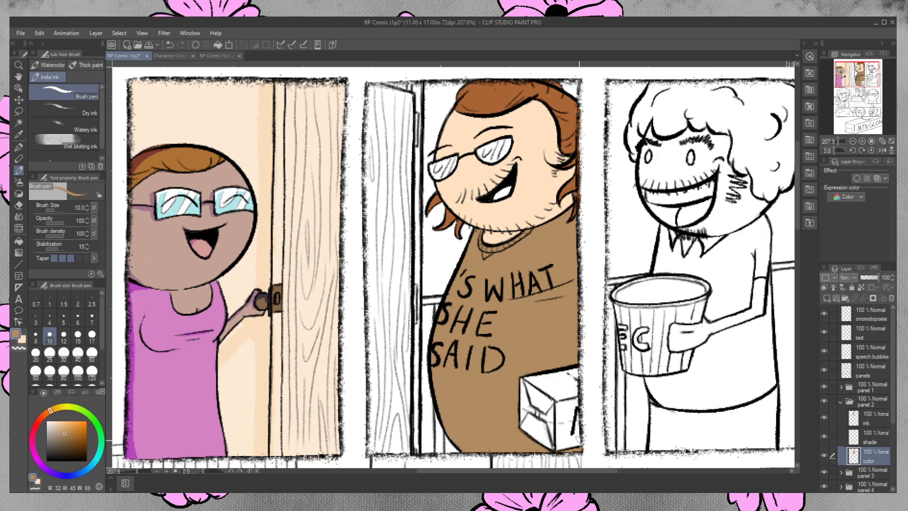
left_click(217, 56)
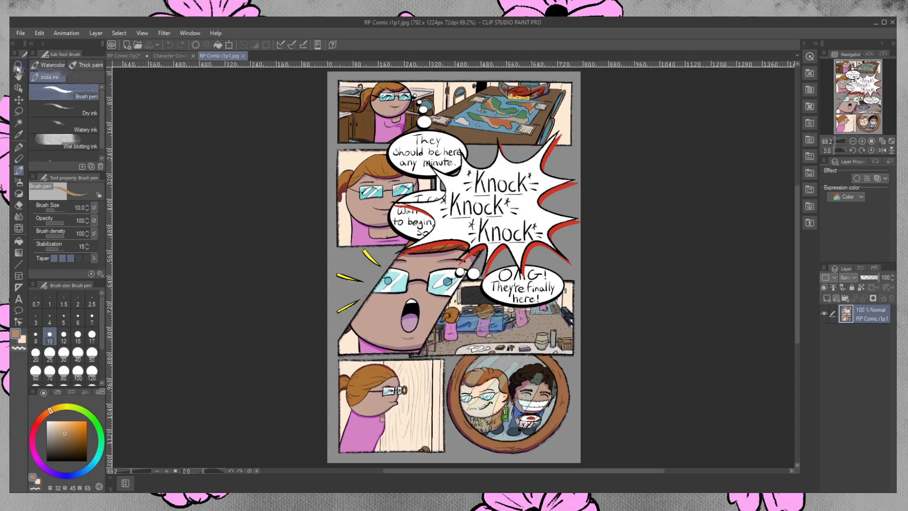
- Sample the green of the small bag beside the glasses-wearing man on the RP Comic i1p1 page, and return to the RP Comic i1p2 page
left_click(19, 66)
left_click(500, 424)
left_click_drag(507, 417, 602, 409)
left_click(19, 135)
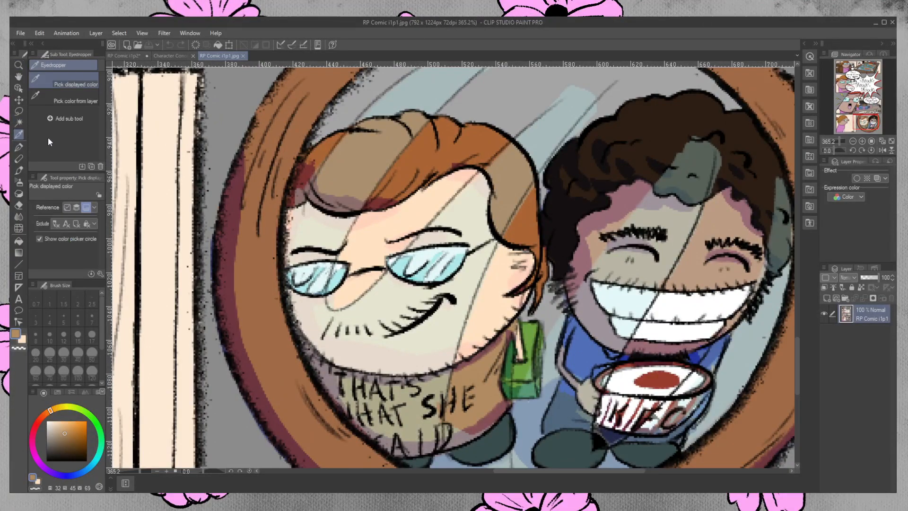
left_click(525, 368)
left_click(19, 66)
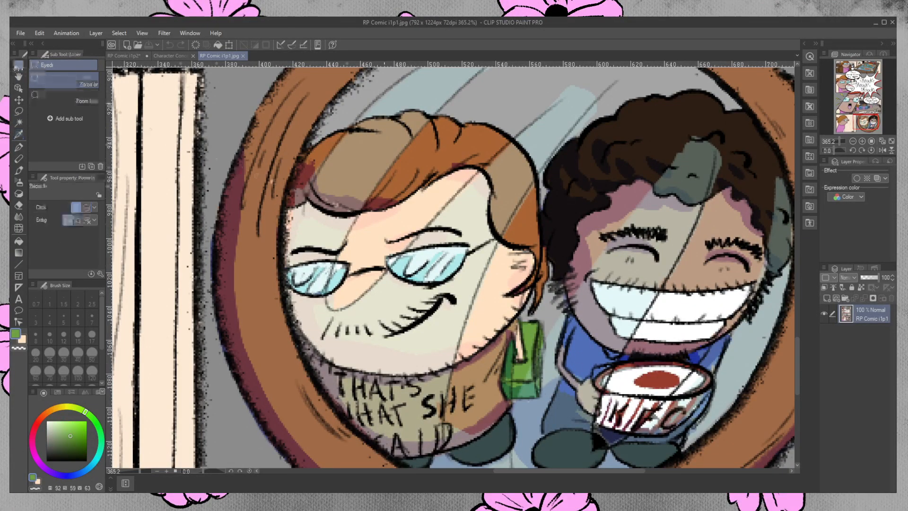
left_click_drag(397, 240, 352, 170)
left_click_drag(799, 303, 796, 254)
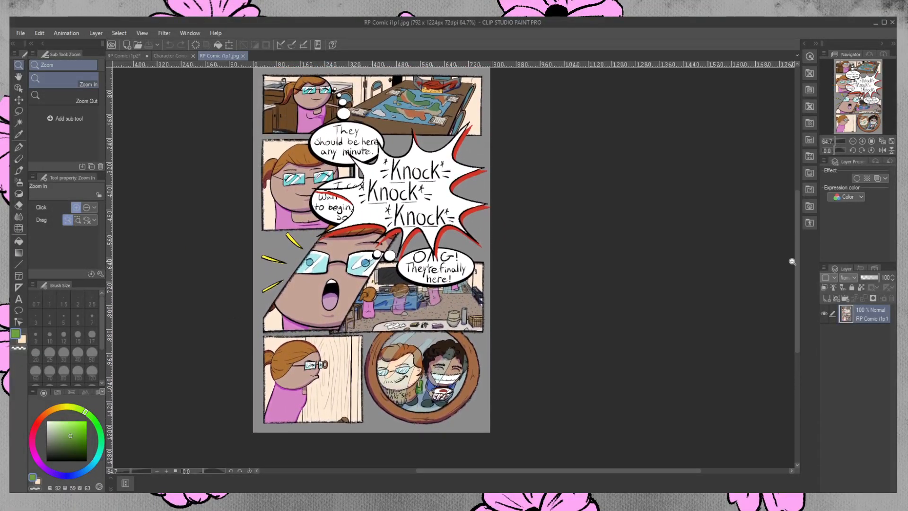
left_click(131, 55)
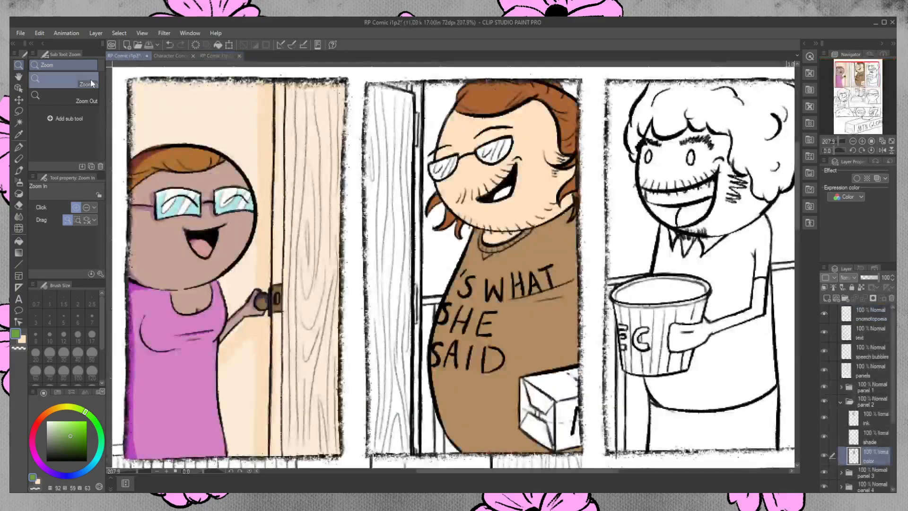
- Lasso the box held by the man in the second comic panel, fill it with the sampled green, and clear the selection
left_click(19, 239)
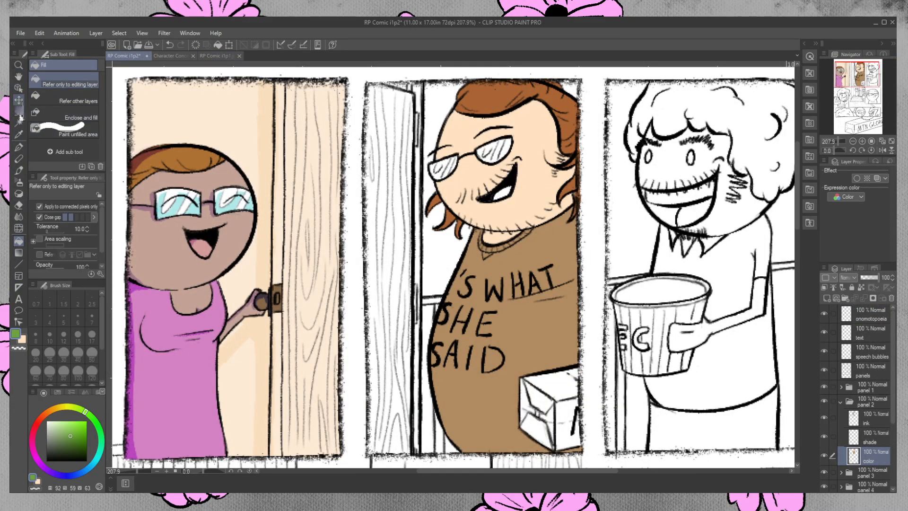
left_click(19, 111)
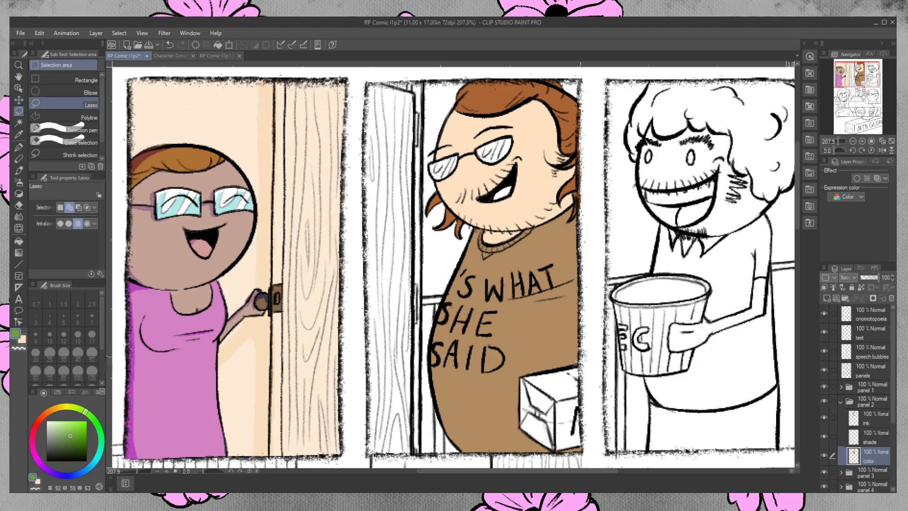
mouse_move(583, 423)
left_mouse_down()
mouse_move(582, 447)
mouse_move(536, 446)
mouse_move(513, 424)
mouse_move(510, 374)
left_mouse_up()
left_click_drag(556, 348, 580, 347)
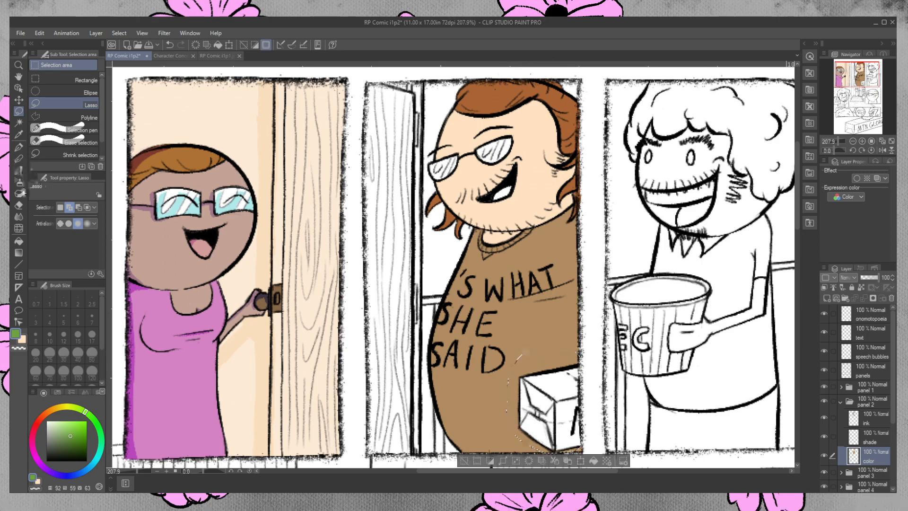
left_click(19, 241)
left_click(563, 386)
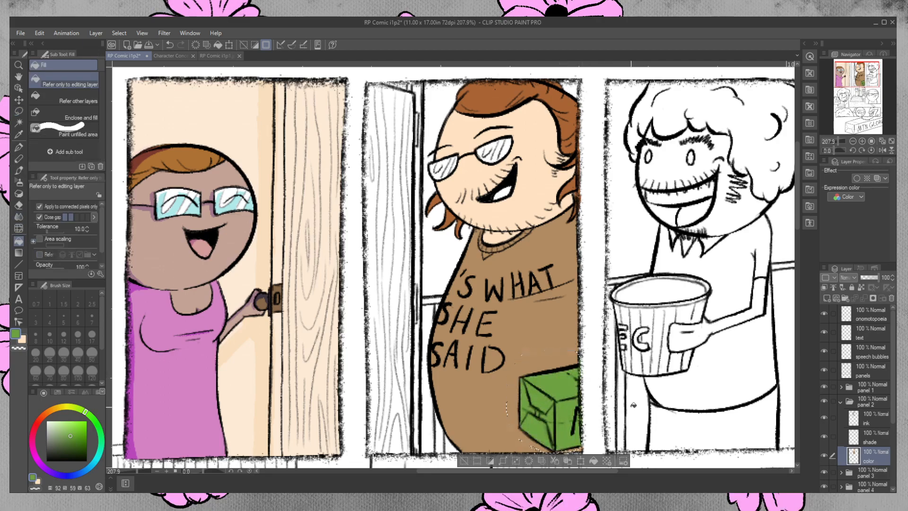
key("ctrl+d")
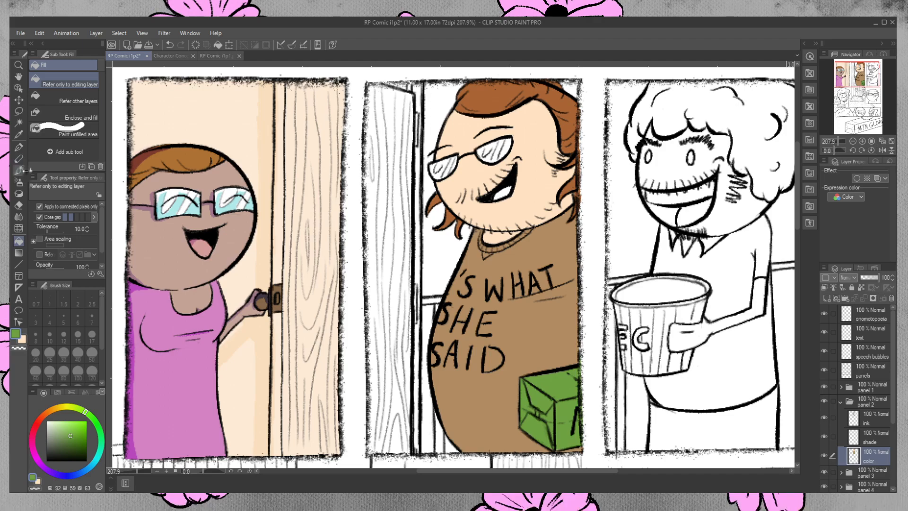
- Sample the light blue from the woman's glasses, fill both lenses of the man's glasses within a lasso selection, and deselect
left_click(19, 135)
left_click(194, 203)
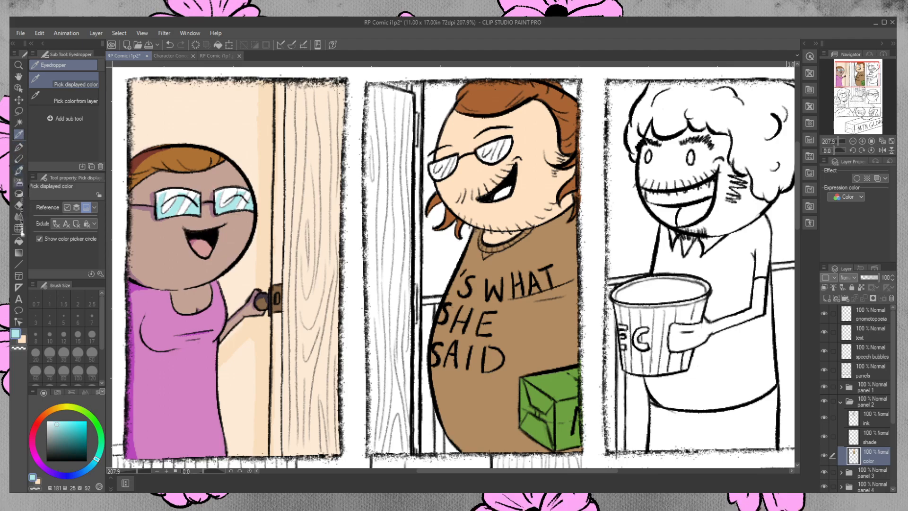
left_click(19, 241)
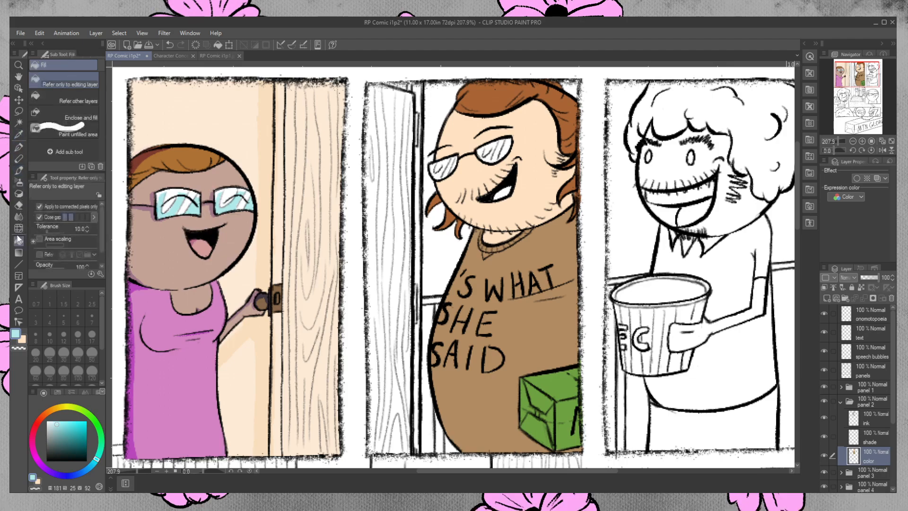
left_click(19, 112)
left_click(447, 156)
mouse_move(448, 157)
left_mouse_down()
mouse_move(431, 167)
mouse_move(442, 182)
mouse_move(459, 181)
mouse_move(521, 156)
mouse_move(526, 130)
mouse_move(459, 135)
left_mouse_up()
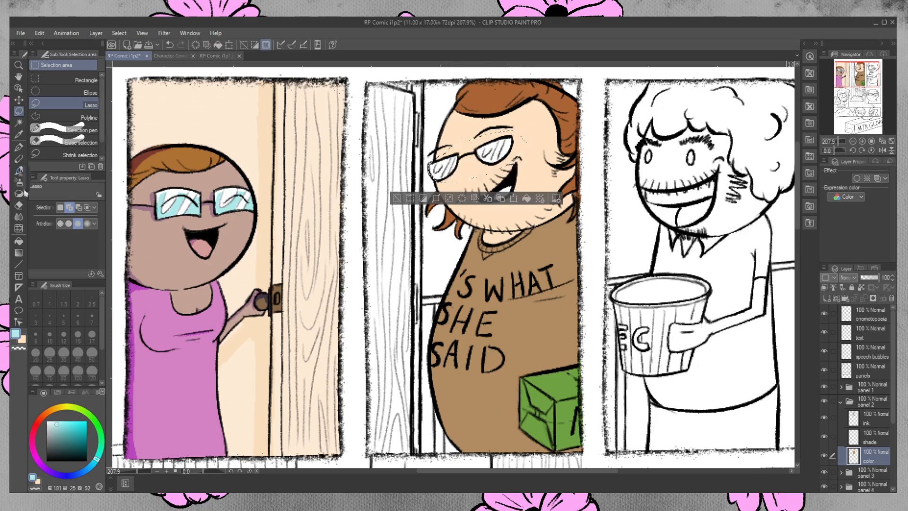
left_click(18, 241)
left_click(449, 167)
left_click(495, 149)
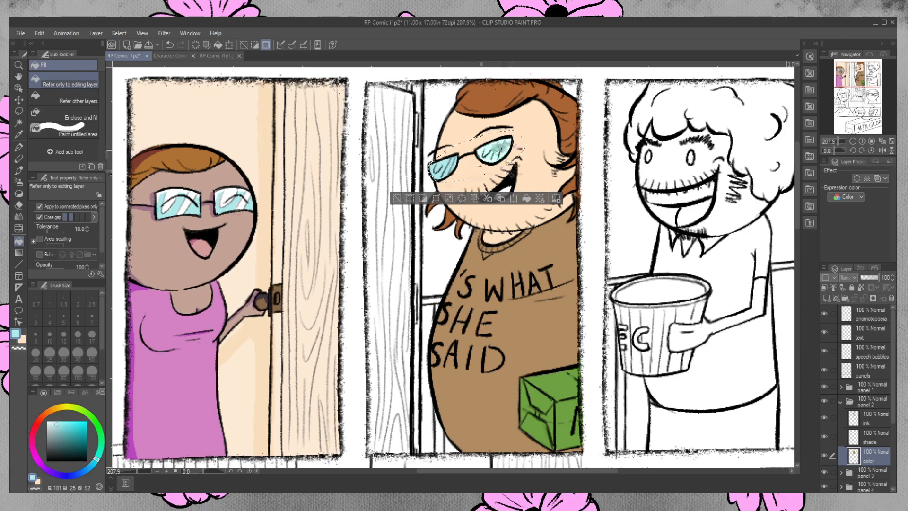
key("ctrl+d")
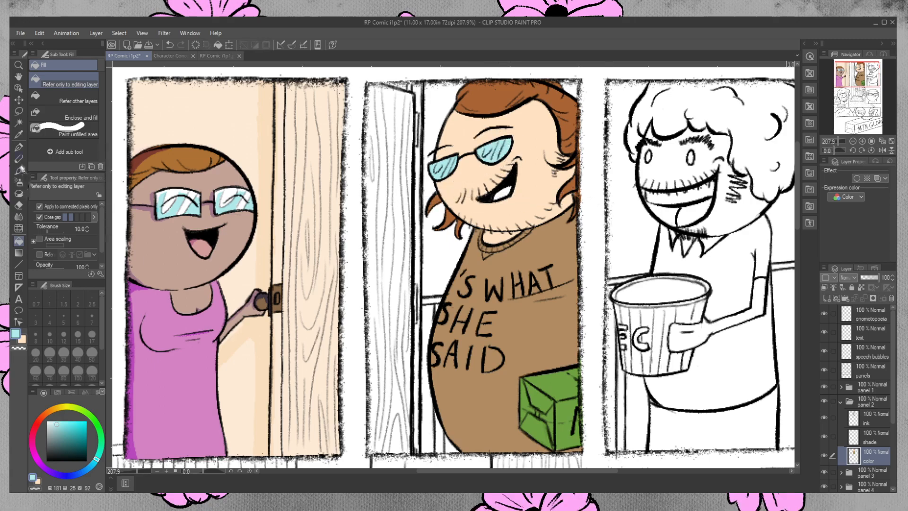
- Paint white reflections on the man's lenses with the Real G-Pen, and draw the glasses' black temple arm on panel 2's ink layer
left_click(19, 148)
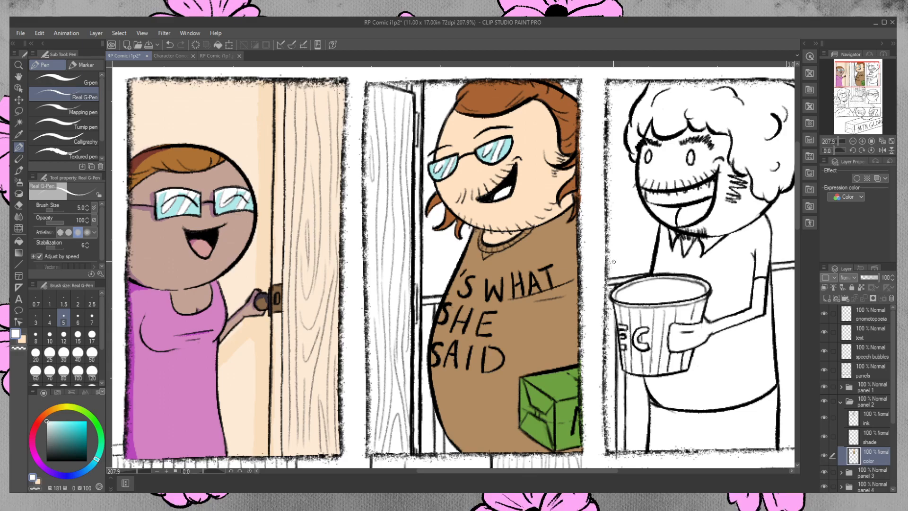
left_click(870, 418)
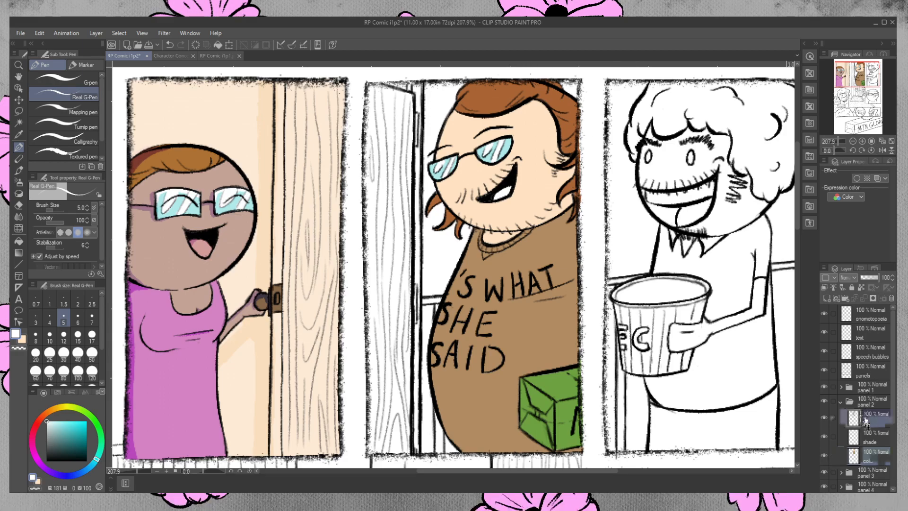
left_click(137, 449, "alt")
left_click_drag(510, 135, 554, 138)
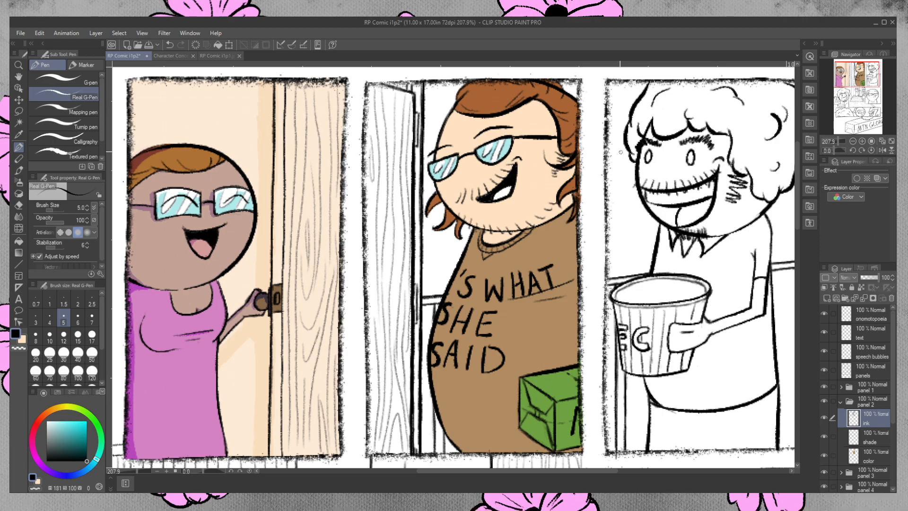
- On panel 2's color layer, paint the man's tongue with the pink sampled from the woman's tongue
left_click(875, 455)
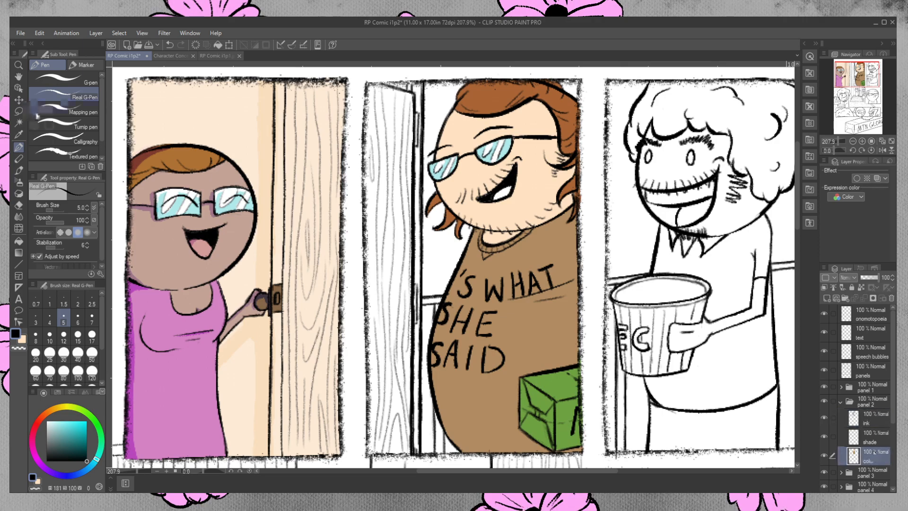
left_click(20, 134)
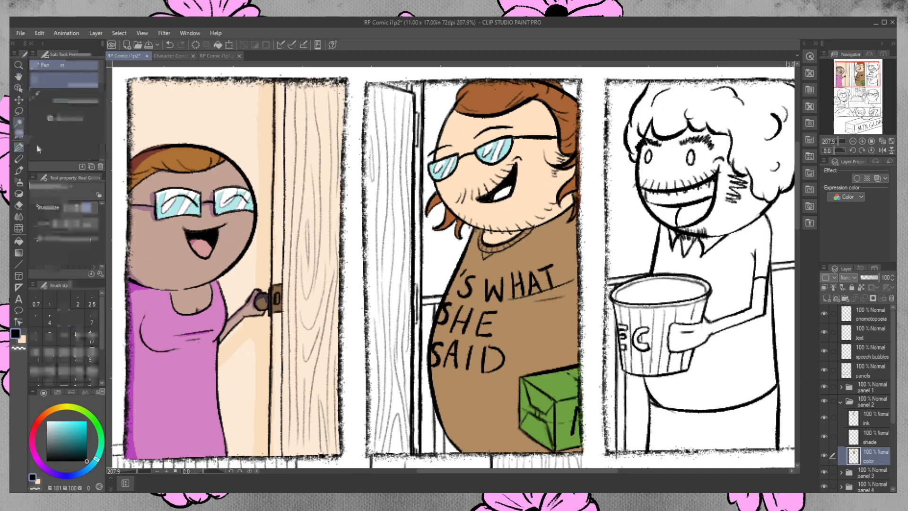
left_click(203, 252)
left_click(18, 147)
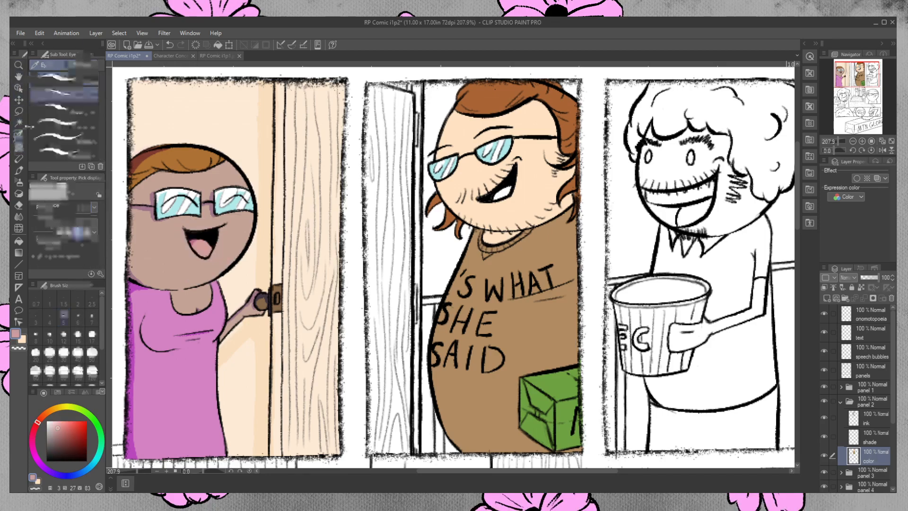
mouse_move(499, 189)
left_mouse_down()
mouse_move(510, 186)
mouse_move(497, 196)
mouse_move(514, 189)
left_mouse_up()
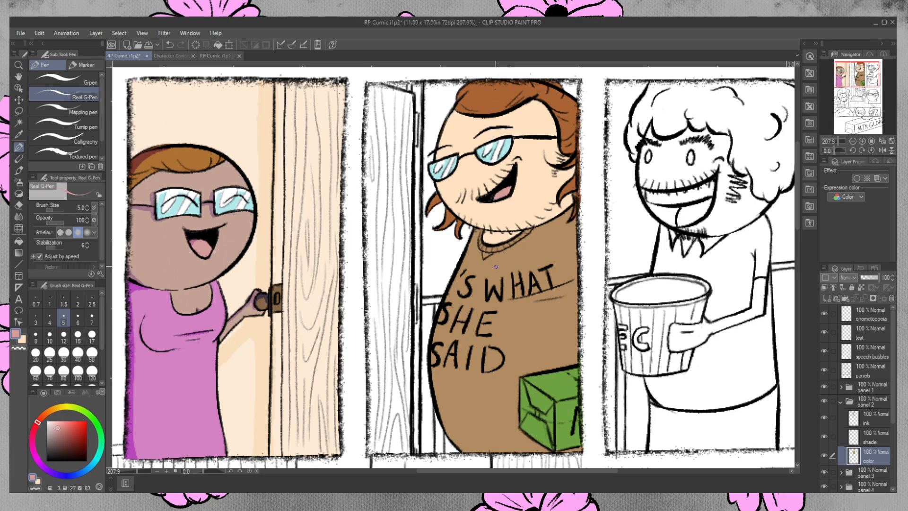
- Sample the cream wall as the main colour and the brown doorknob as the sub colour from the first comic panel
left_click(19, 135)
left_click(236, 112)
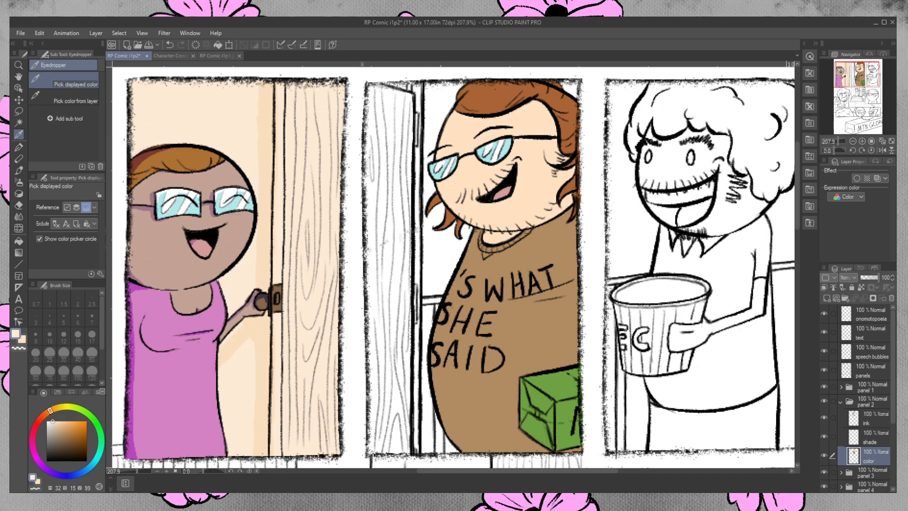
left_click(22, 339)
left_click(261, 299)
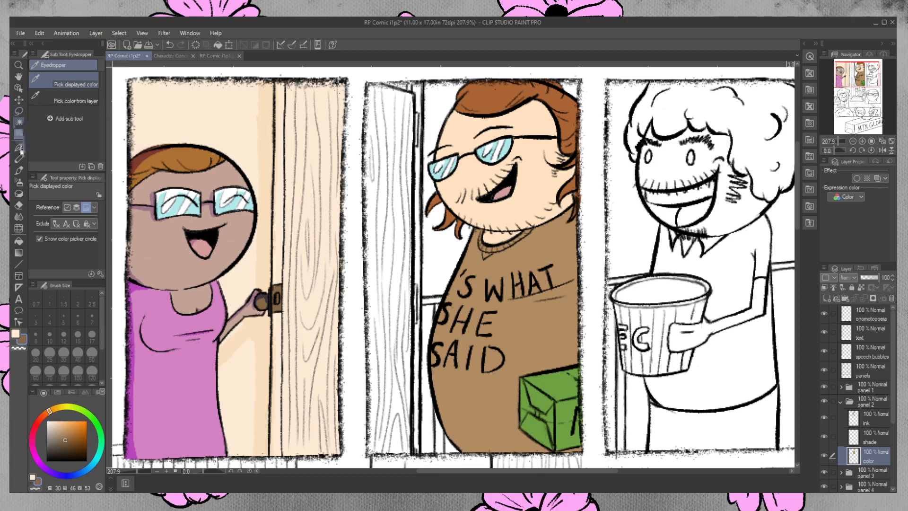
left_click(19, 170)
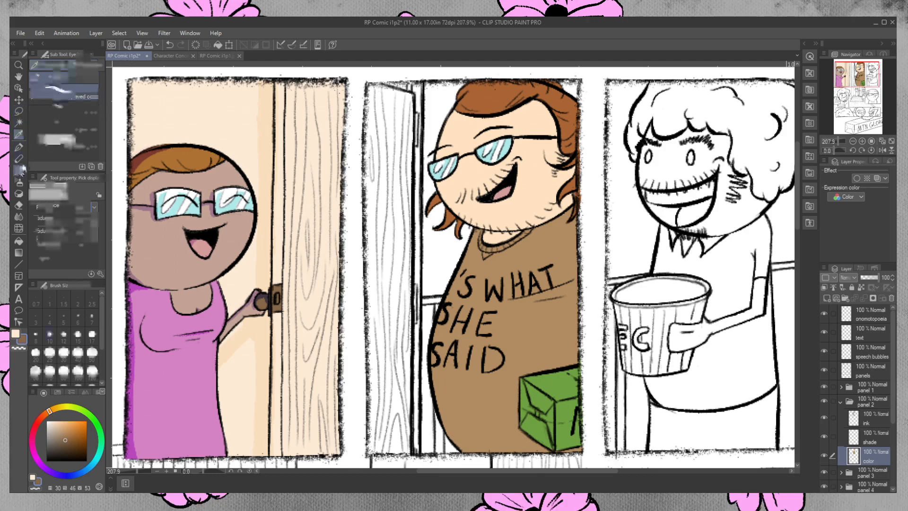
left_click(15, 335)
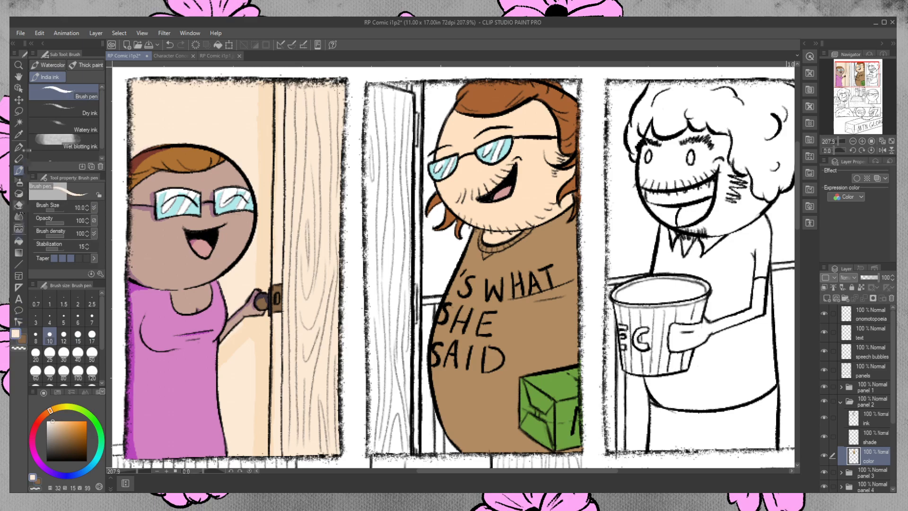
- Lasso the open door in the second comic panel, fill it with the sampled cream, and clear the selection
left_click(19, 123)
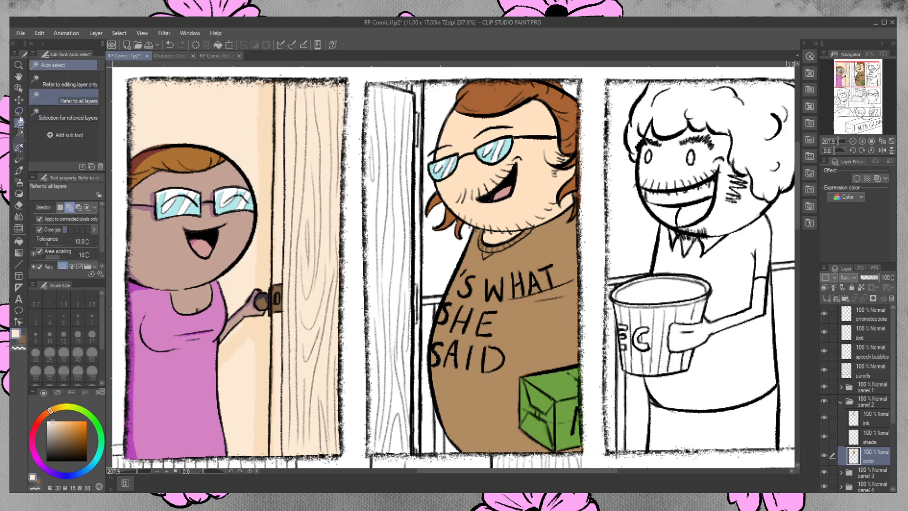
left_click(19, 111)
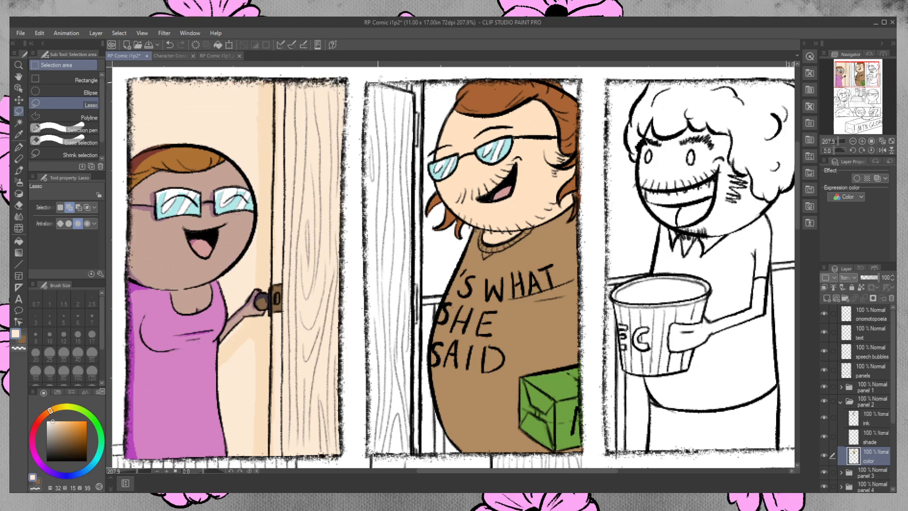
mouse_move(396, 80)
left_mouse_down()
mouse_move(424, 78)
mouse_move(428, 91)
mouse_move(425, 438)
mouse_move(421, 450)
mouse_move(376, 451)
mouse_move(364, 132)
mouse_move(377, 68)
left_mouse_up()
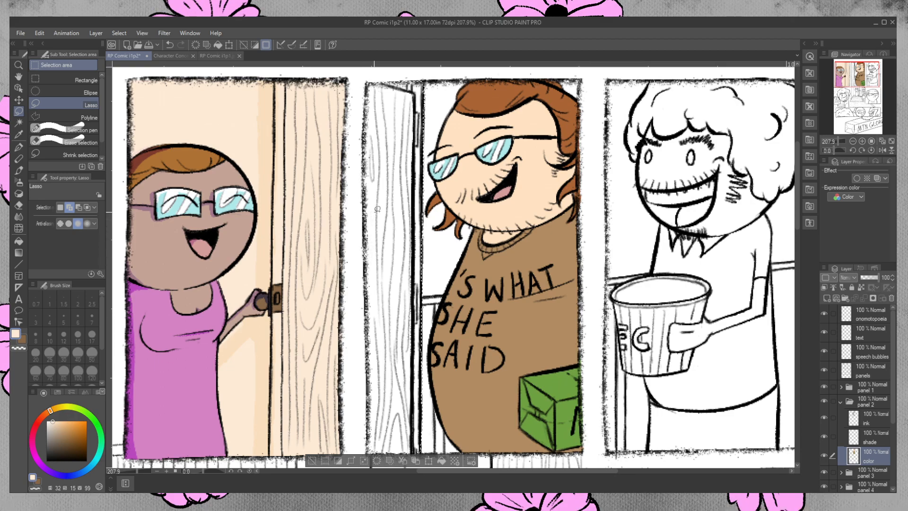
left_click(78, 207)
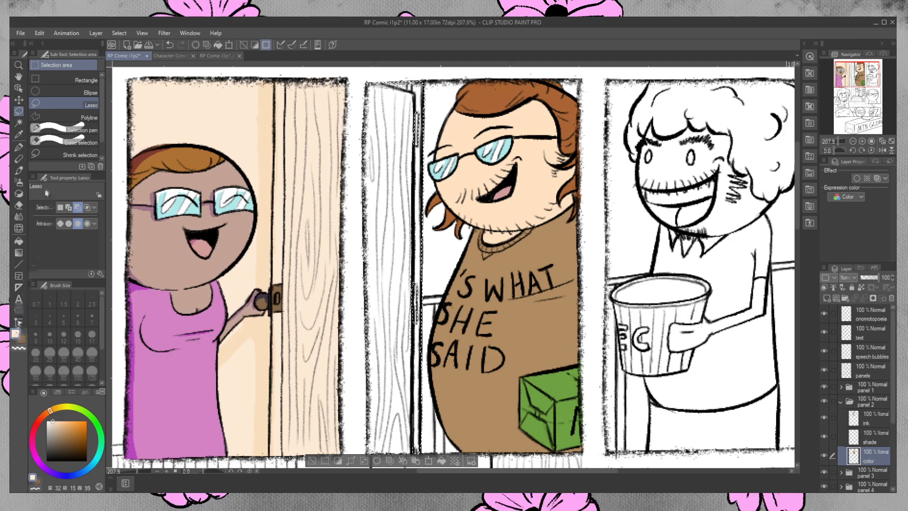
left_click(18, 241)
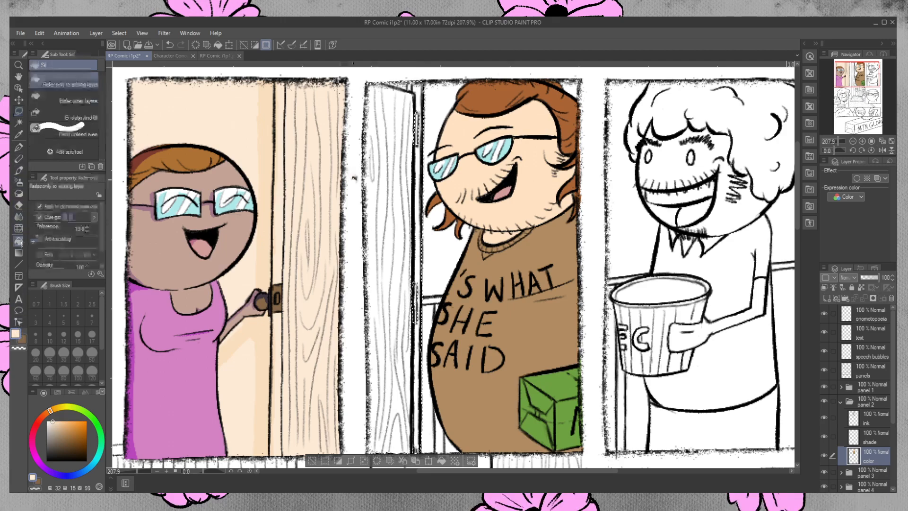
left_click(373, 168)
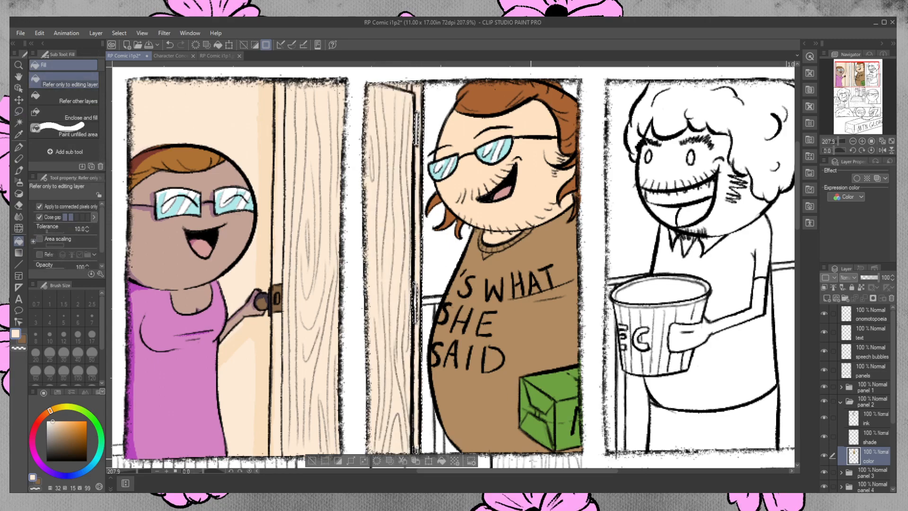
key("ctrl+d")
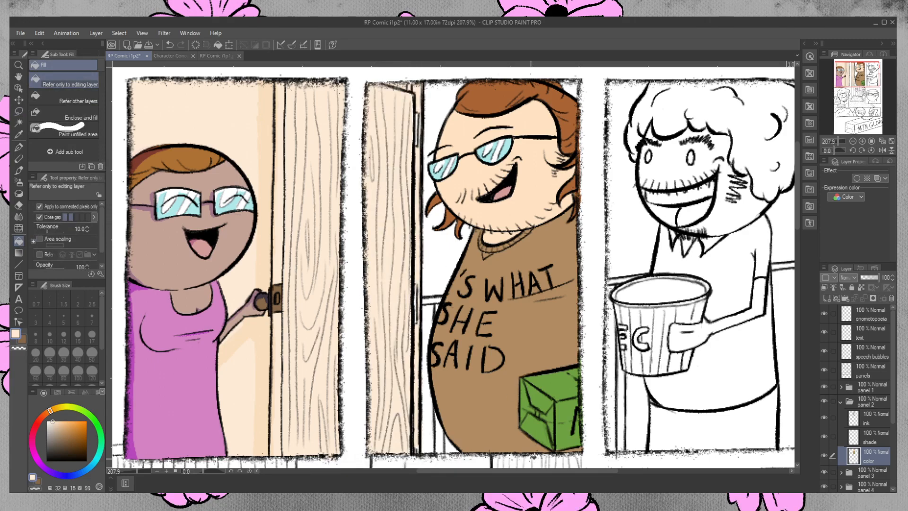
- Paint the hinges of the second panel's door brown with the size 10 Brush pen
left_click(19, 171)
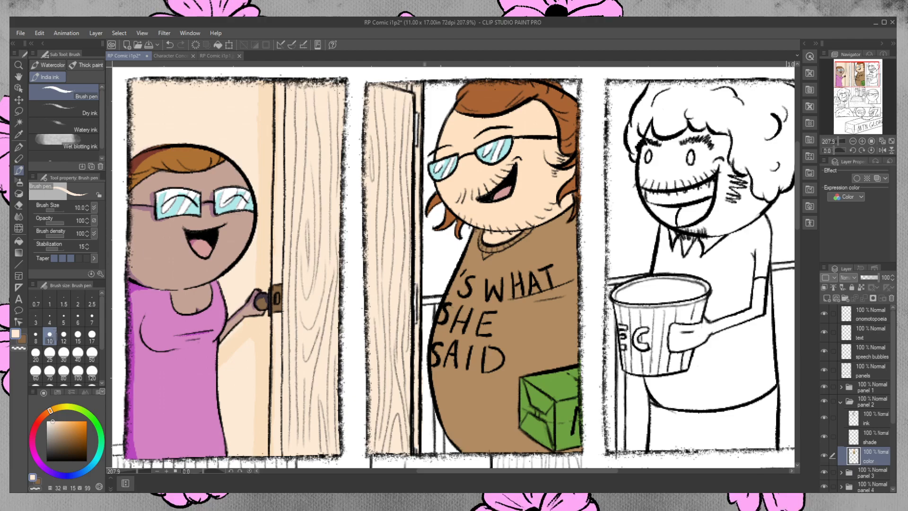
left_click(23, 340)
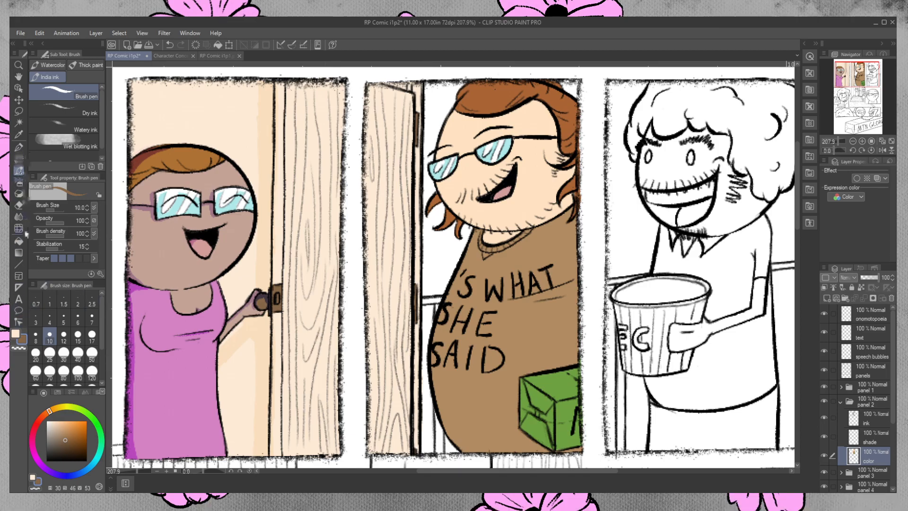
- Mix a dark, desaturated blue-grey with hue 206 as the sub colour
left_click(88, 471)
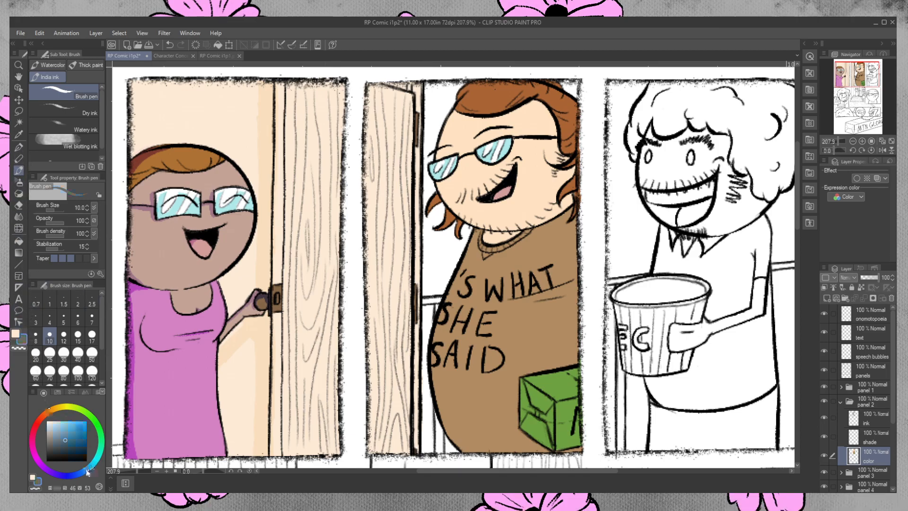
left_click_drag(66, 431, 52, 447)
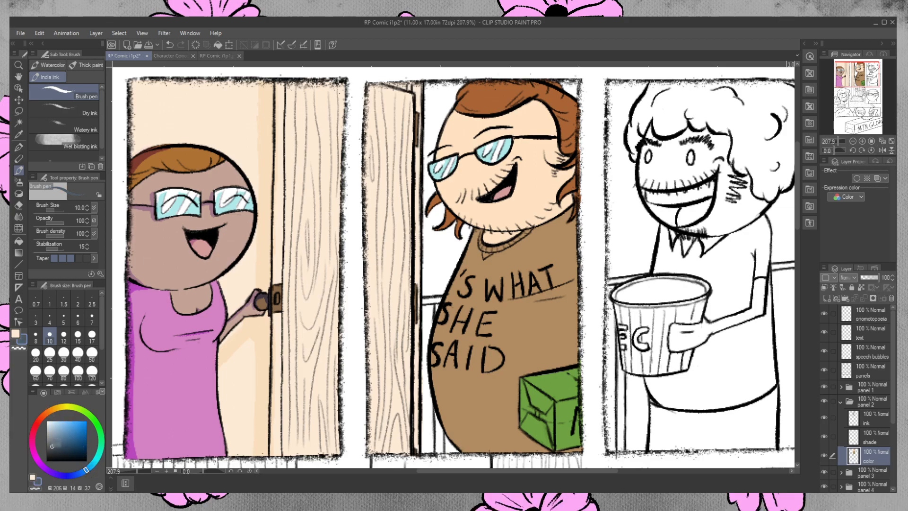
- Auto-select the blank background areas around the man in the second panel, referring to all layers
left_click(19, 123)
left_click(439, 303)
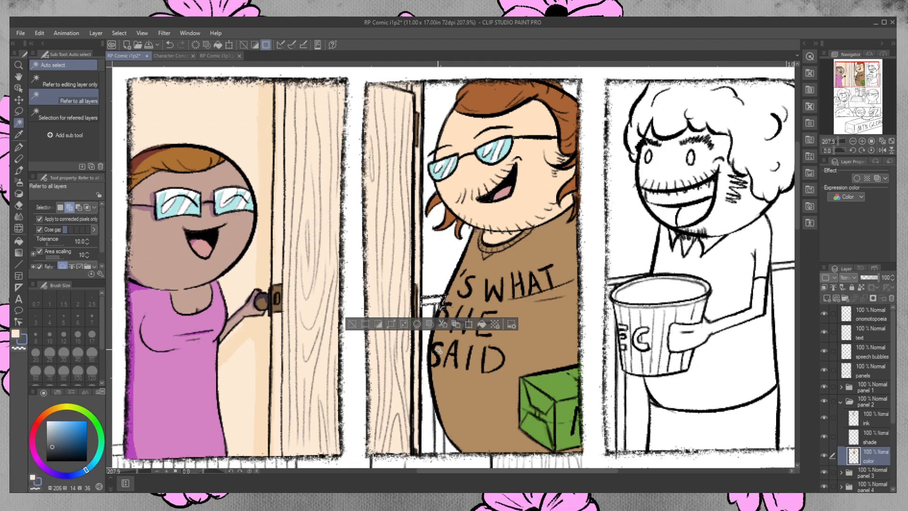
key("ctrl+d")
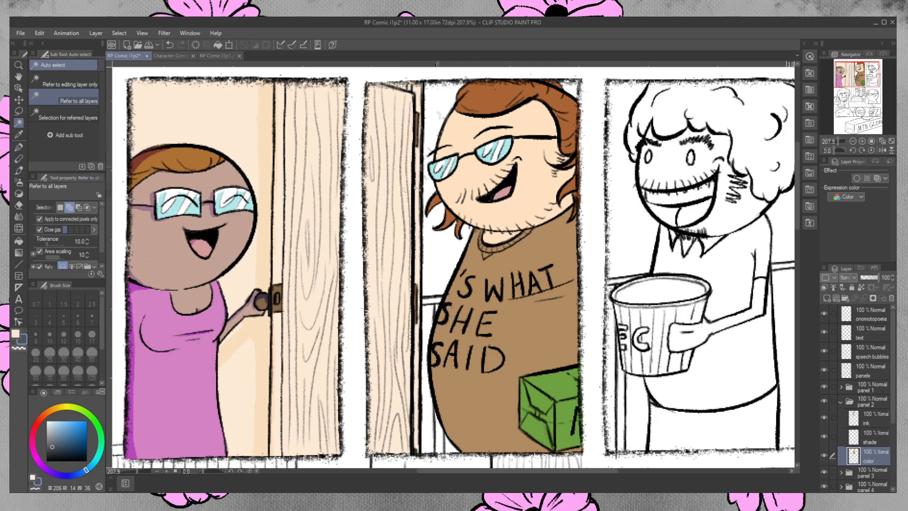
left_click(433, 218)
left_click(435, 220)
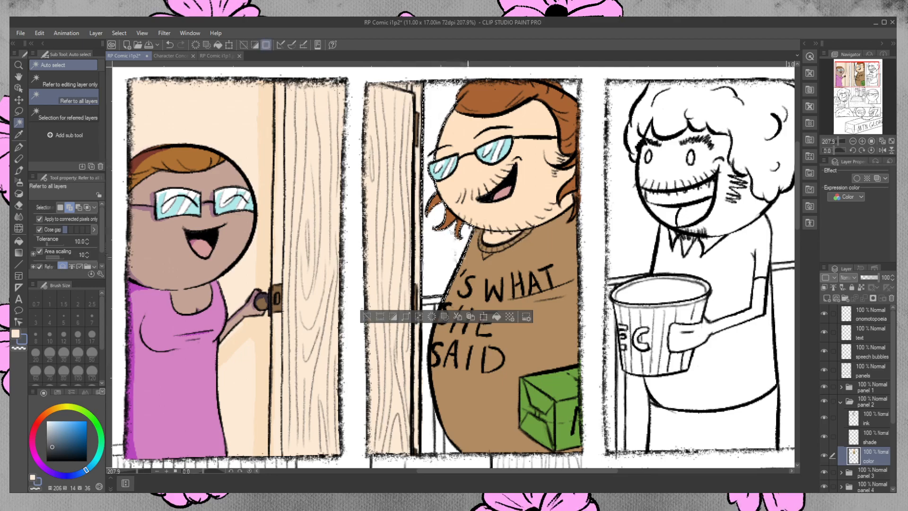
left_click(570, 87)
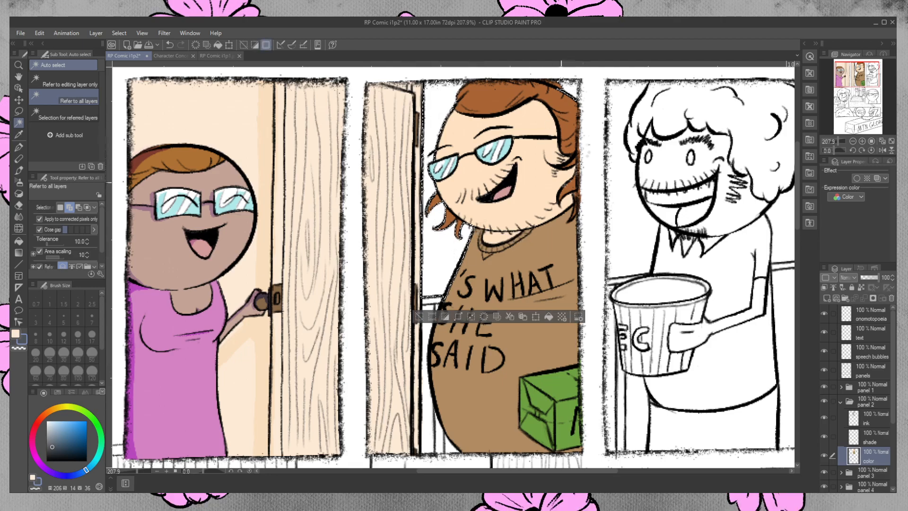
left_click(427, 335)
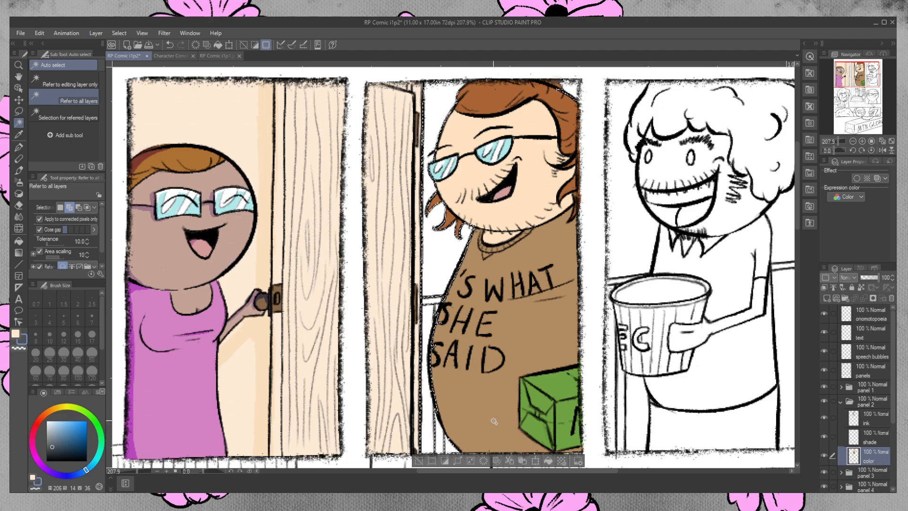
- Refine the background selection with the Lasso along the man's hair, head, shoulder and belly in the second panel
left_click(19, 111)
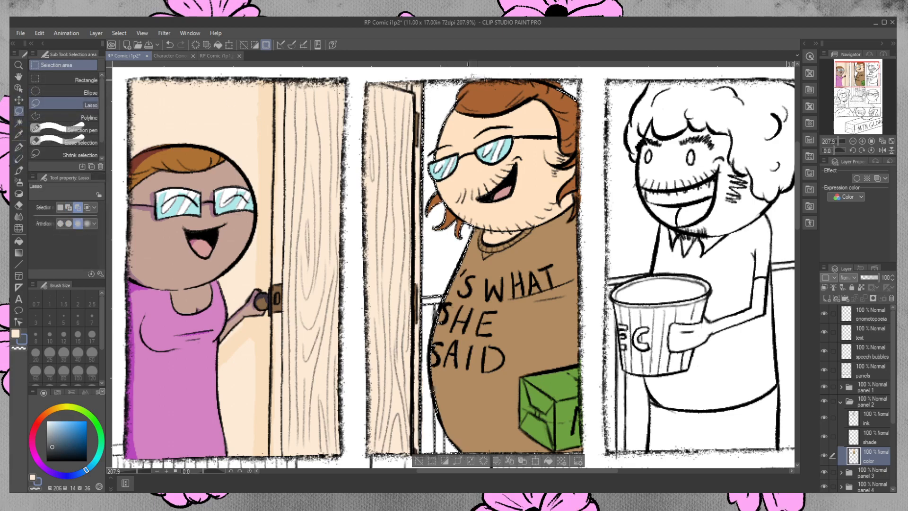
left_click_drag(431, 148, 432, 181)
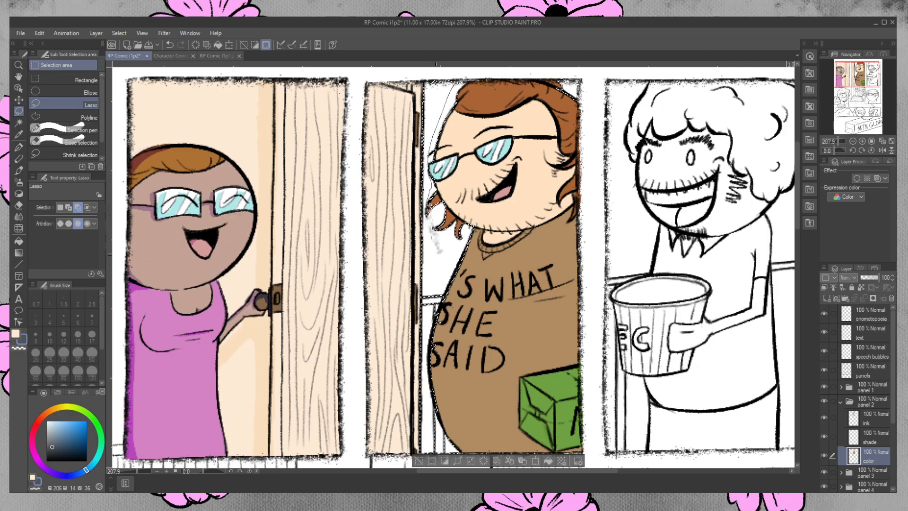
mouse_move(479, 276)
left_mouse_down()
mouse_move(563, 164)
mouse_move(577, 100)
mouse_move(539, 76)
mouse_move(567, 75)
left_mouse_up()
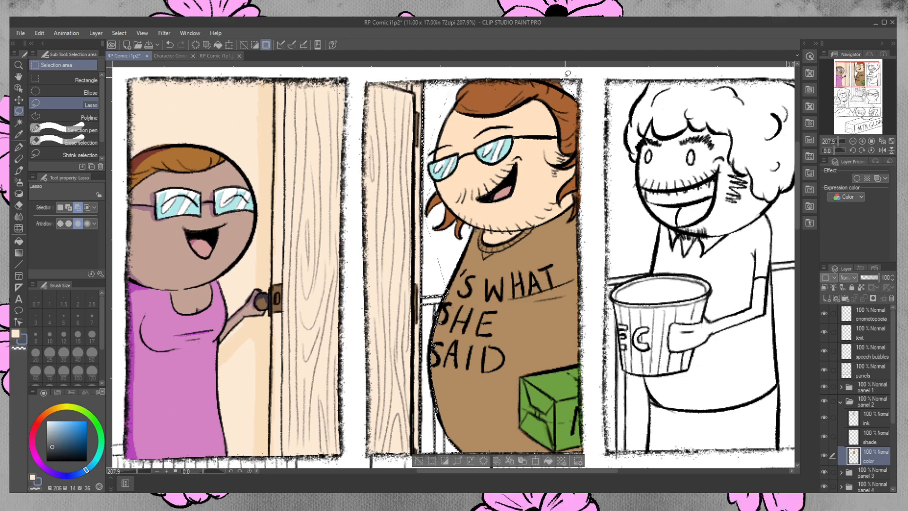
mouse_move(466, 77)
left_mouse_down()
mouse_move(447, 97)
mouse_move(430, 147)
left_mouse_up()
mouse_move(458, 279)
left_mouse_down()
mouse_move(512, 258)
mouse_move(551, 201)
mouse_move(564, 80)
left_mouse_up()
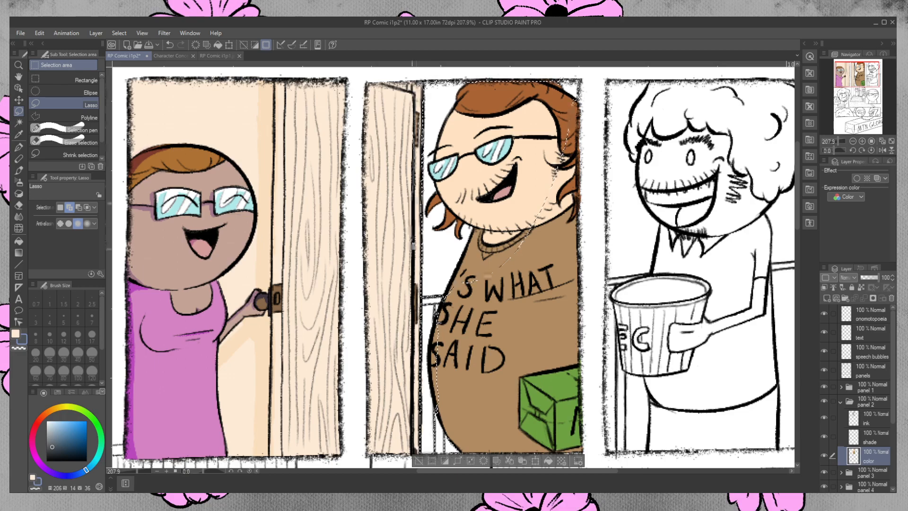
left_click_drag(429, 294, 459, 258)
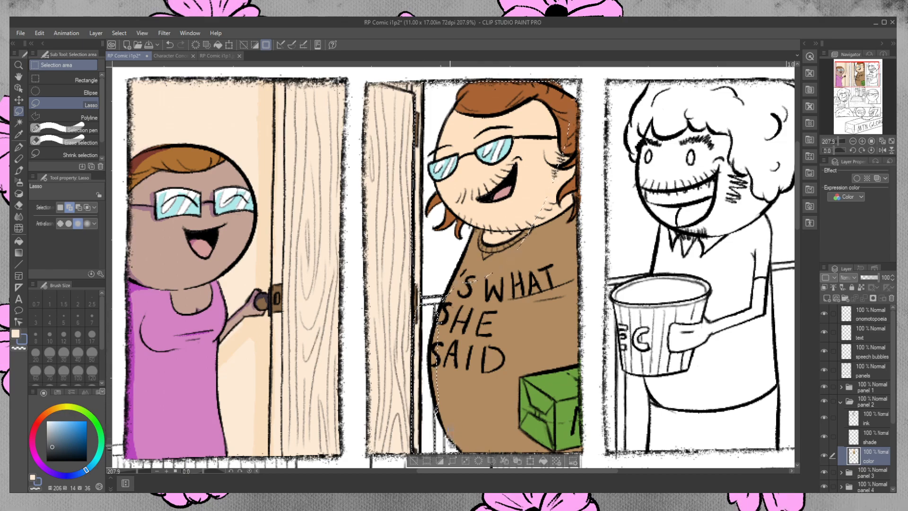
left_click_drag(447, 431, 459, 409)
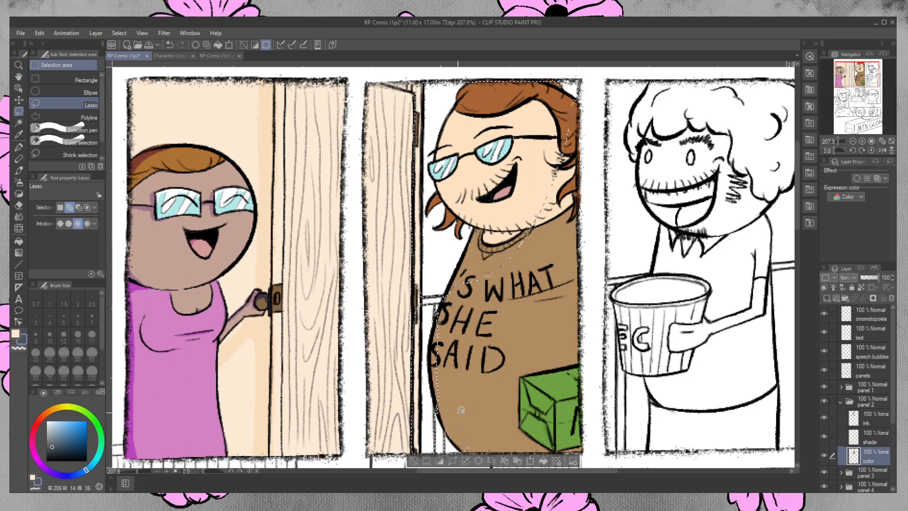
- Set the main colour to navy (hue 234, 67, 32), fill the selected background behind the man, and clear the selection
left_click(16, 334)
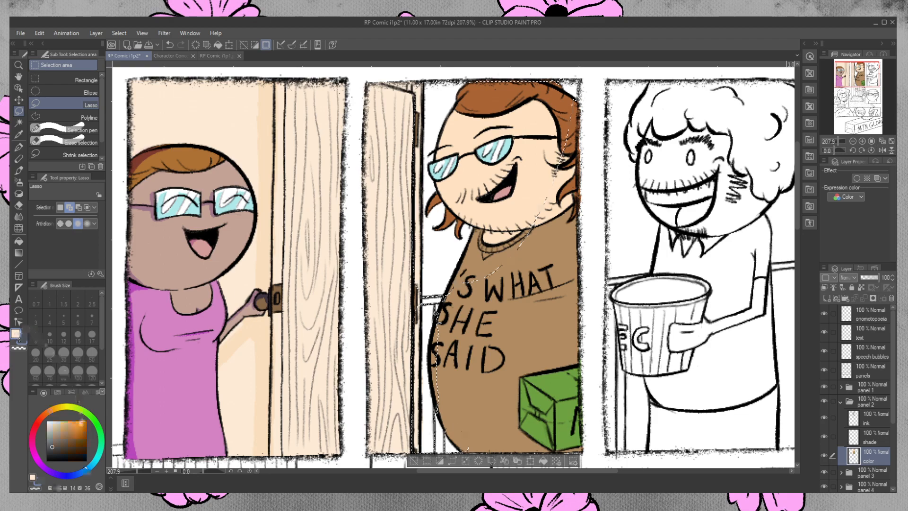
left_click(71, 475)
mouse_move(66, 440)
left_mouse_down()
mouse_move(64, 449)
mouse_move(74, 448)
left_mouse_up()
left_click(18, 241)
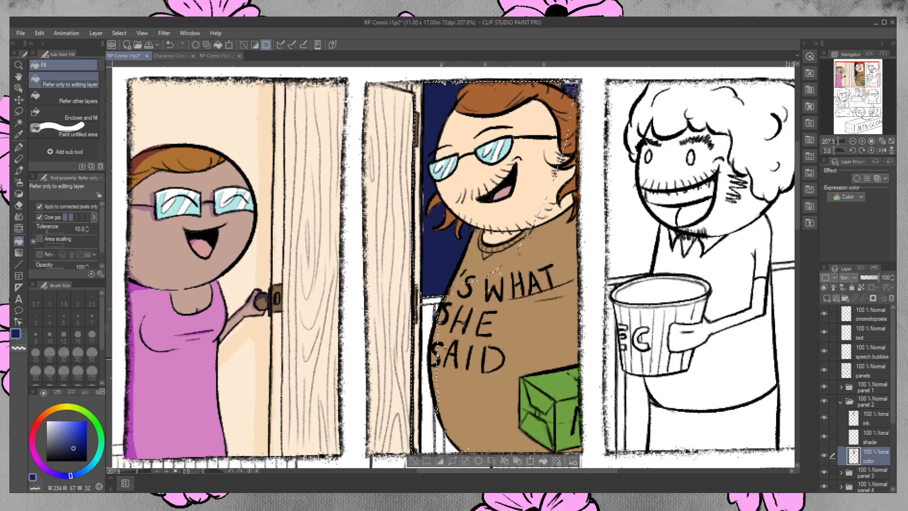
left_click(428, 379)
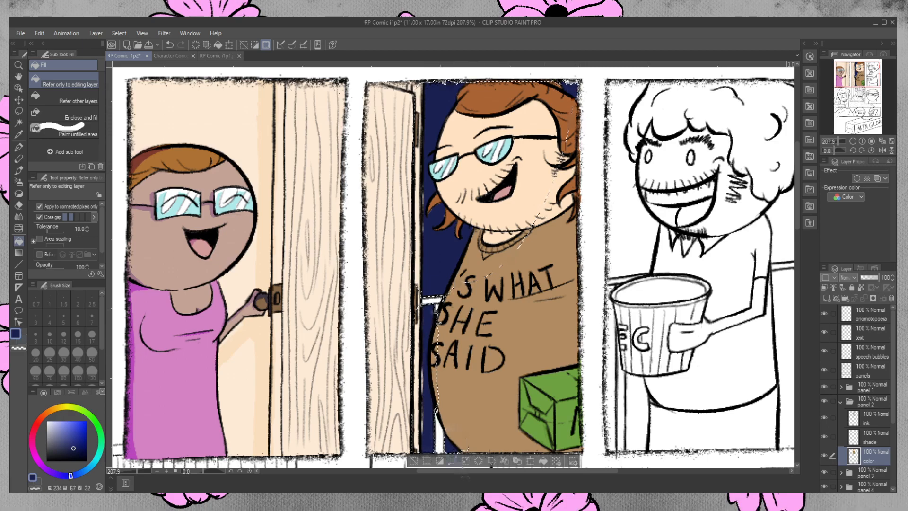
key("ctrl+d")
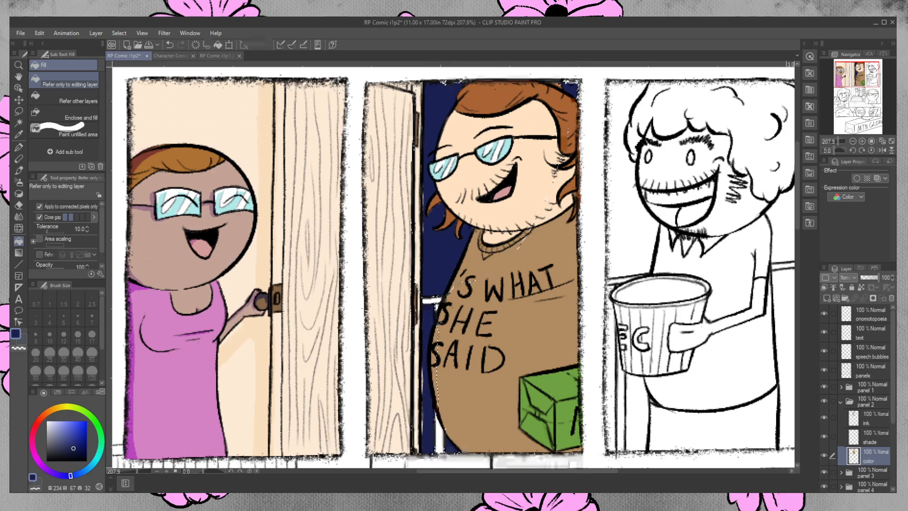
- Lasso the railing pieces behind the man, fill them with the dark blue-grey sub colour, and clear the selection
left_click(18, 170)
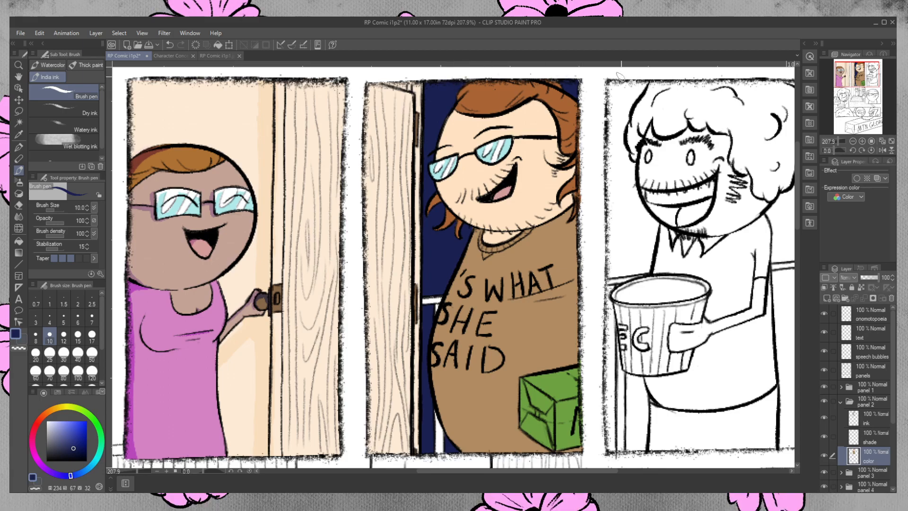
left_click(23, 340)
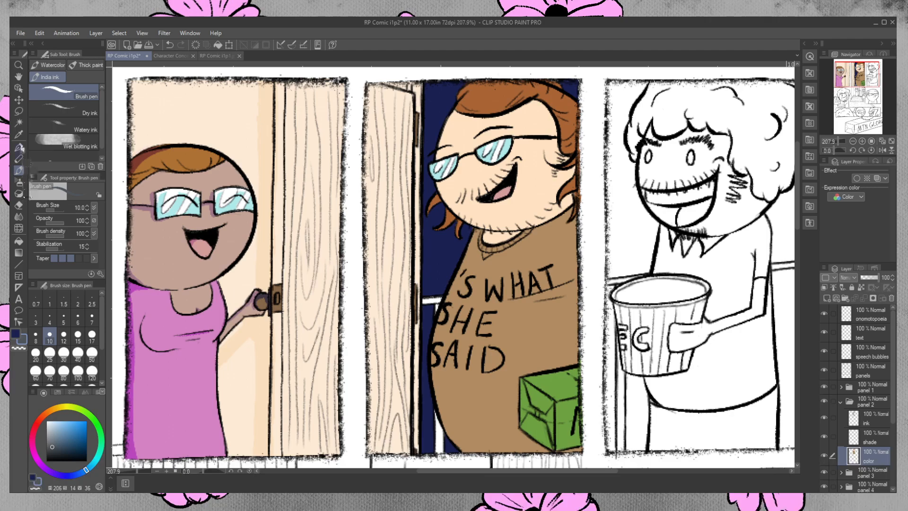
left_click(19, 111)
mouse_move(453, 285)
left_mouse_down()
mouse_move(421, 286)
mouse_move(452, 296)
mouse_move(432, 317)
mouse_move(442, 298)
left_mouse_up()
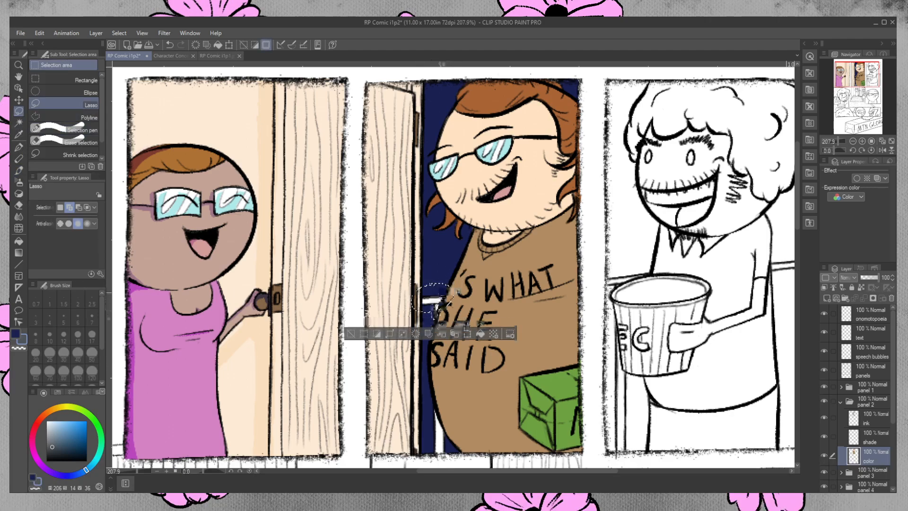
mouse_move(434, 401)
left_mouse_down()
mouse_move(428, 444)
mouse_move(444, 453)
mouse_move(452, 447)
mouse_move(443, 399)
left_mouse_up()
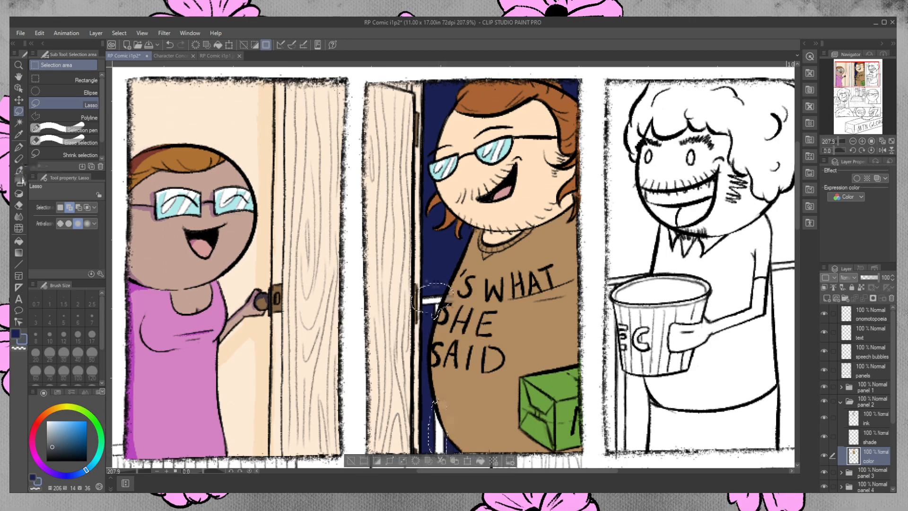
left_click(19, 241)
left_click(431, 303)
left_click(441, 432)
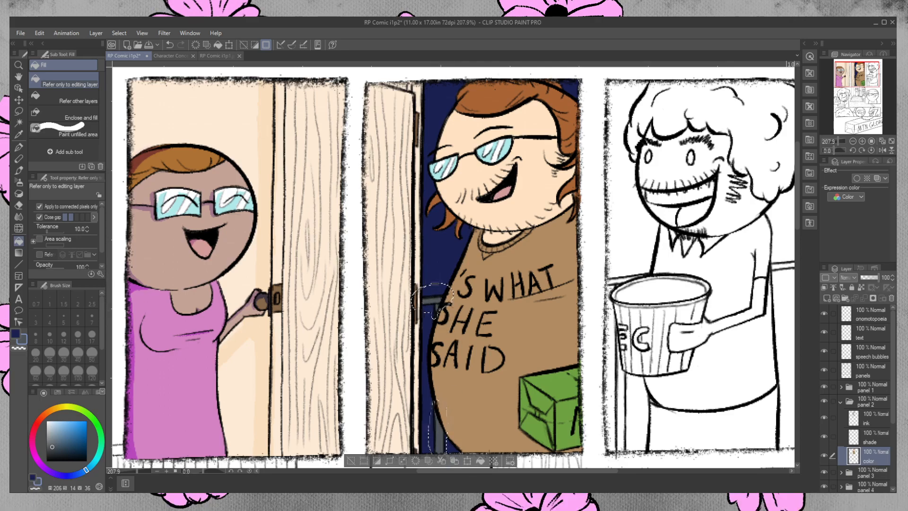
key("ctrl+d")
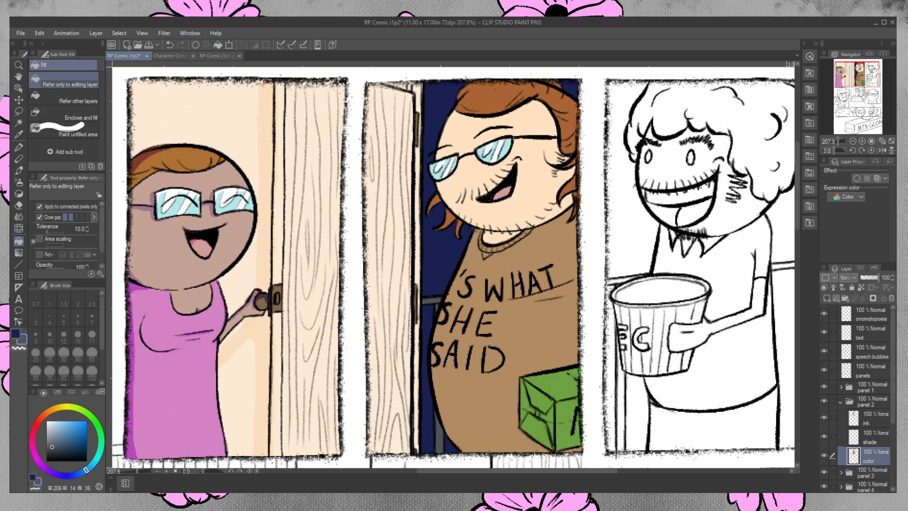
- Set panel 2's shade layer to Overlay at 59% opacity and mix a deep blue (236, 100, 41) for the Brush pen
left_click(878, 436)
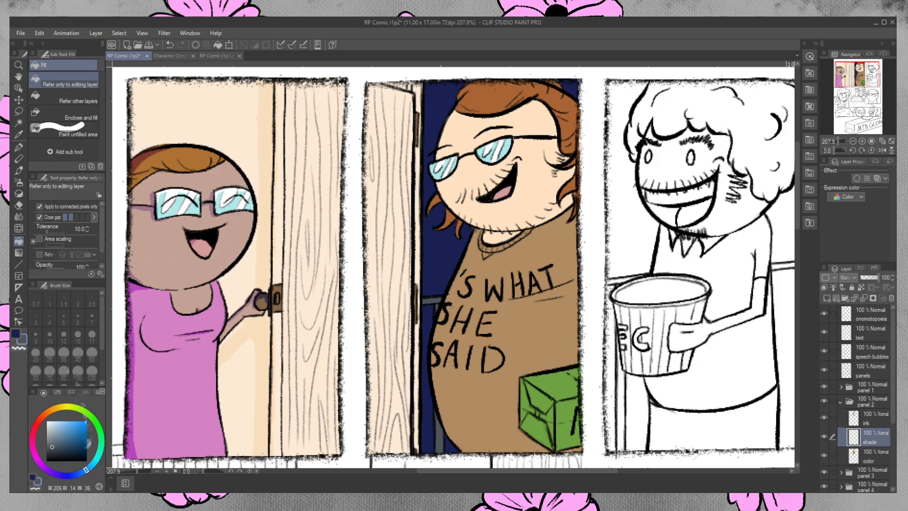
left_click(69, 475)
left_click_drag(84, 443, 87, 444)
left_click(20, 171)
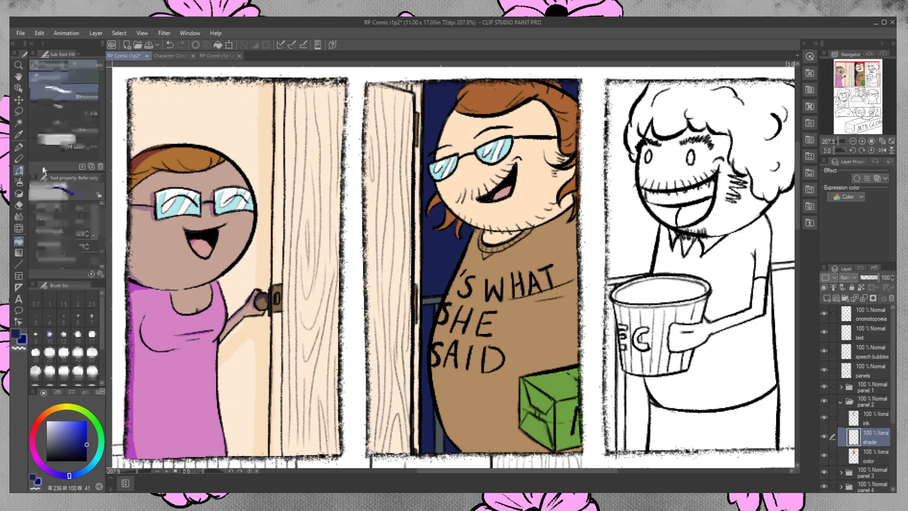
left_click_drag(872, 282, 869, 283)
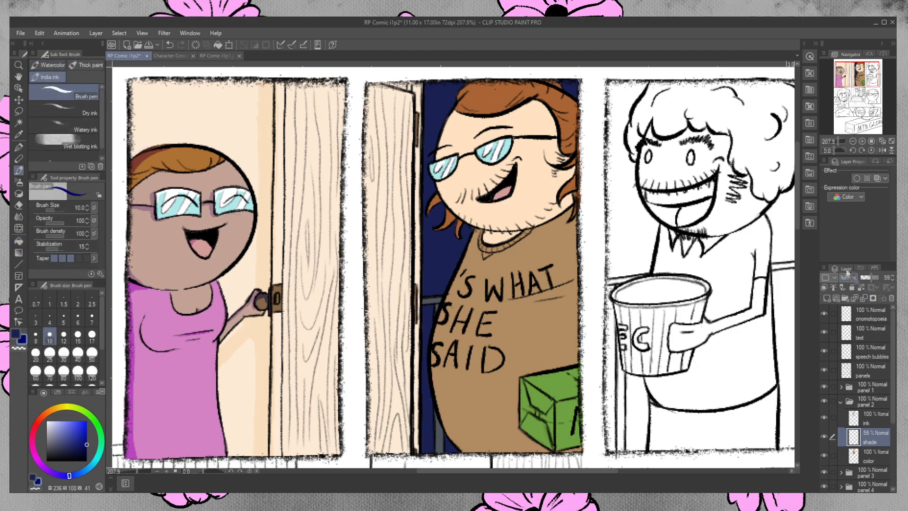
left_click(861, 143)
- Shade the man's face and jaw with the Brush pen, and clip the shade layer to the color layer below
left_click_drag(534, 201, 553, 163)
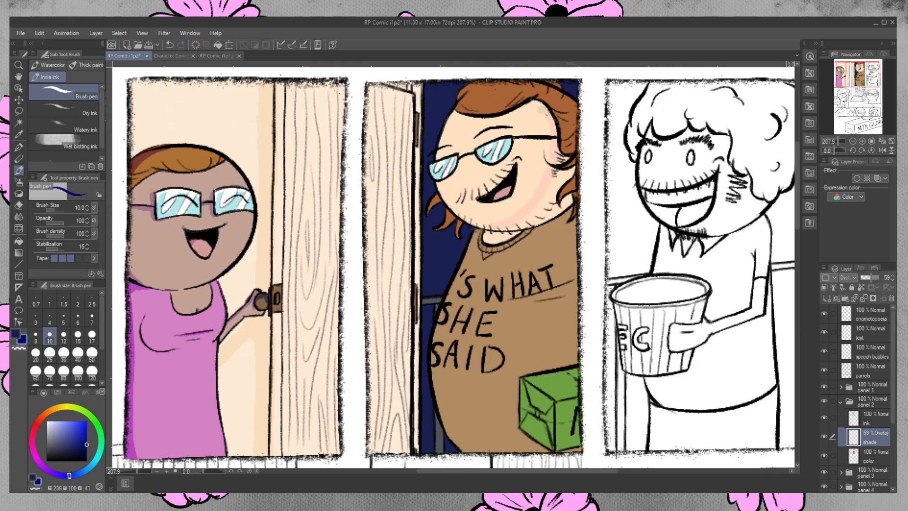
mouse_move(525, 230)
left_mouse_down()
mouse_move(581, 191)
mouse_move(550, 194)
left_mouse_up()
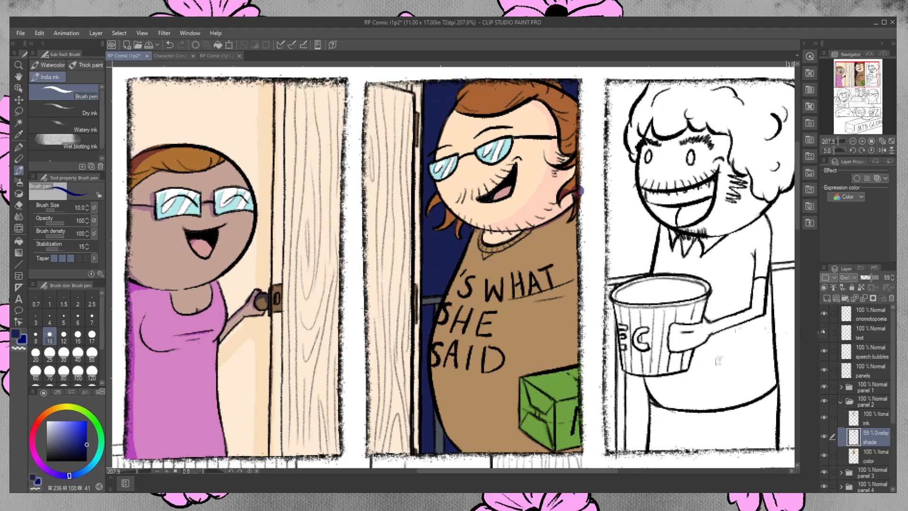
left_click(861, 287)
left_click(884, 433)
key("ctrl+alt+g")
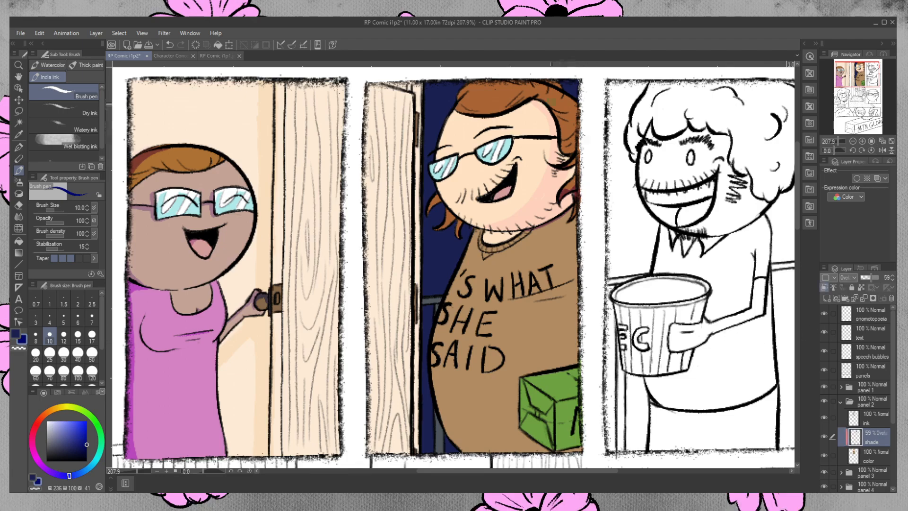
- Shade the back of the man's hair and the shirt shoulder below his head
mouse_move(539, 97)
left_mouse_down()
mouse_move(556, 97)
mouse_move(556, 87)
mouse_move(553, 111)
mouse_move(578, 106)
mouse_move(570, 132)
mouse_move(560, 120)
mouse_move(568, 116)
mouse_move(567, 149)
mouse_move(582, 142)
mouse_move(576, 167)
left_mouse_up()
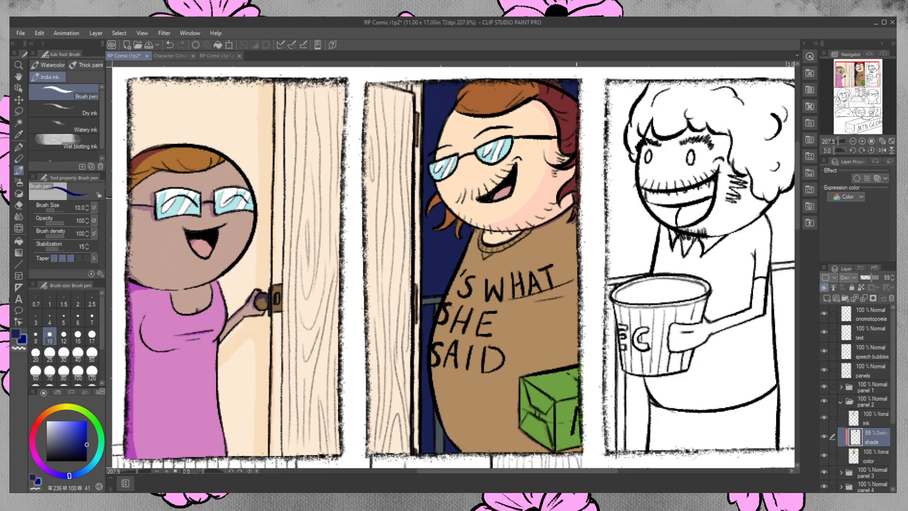
left_click_drag(538, 227, 576, 208)
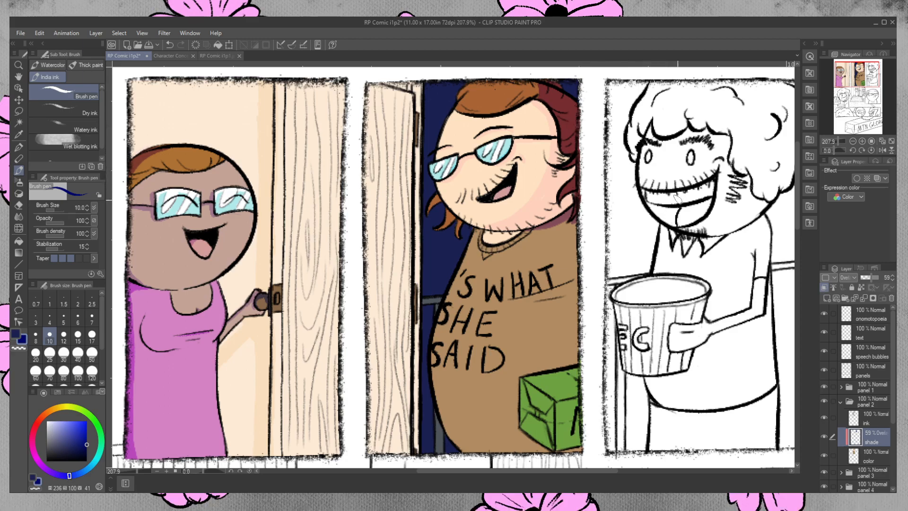
left_click_drag(556, 280, 573, 273)
key("ctrl+z")
mouse_move(534, 301)
left_mouse_down()
mouse_move(574, 284)
mouse_move(574, 293)
mouse_move(574, 277)
left_mouse_up()
key("ctrl+z")
key("ctrl+z")
- Shade the shirt's sleeve fold and the shadowed sides of the green box with the size 10 Brush pen
left_click_drag(524, 297, 575, 280)
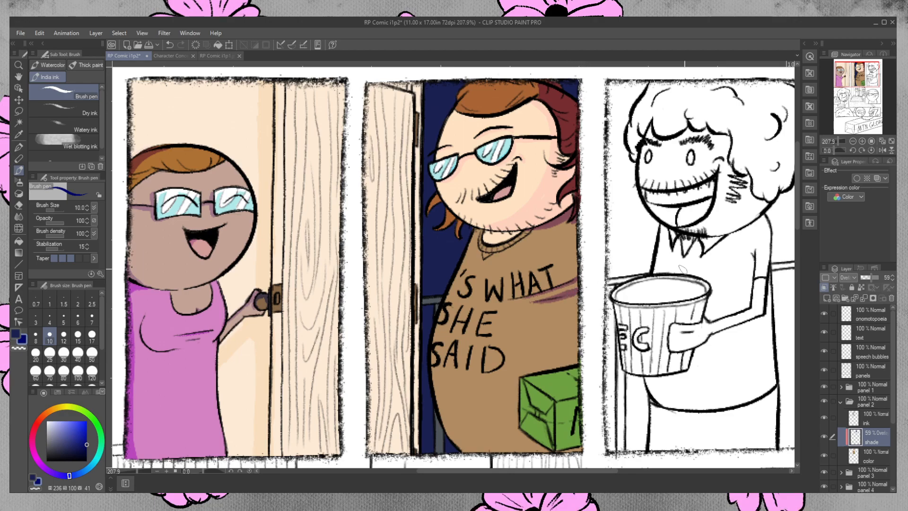
left_click(19, 205)
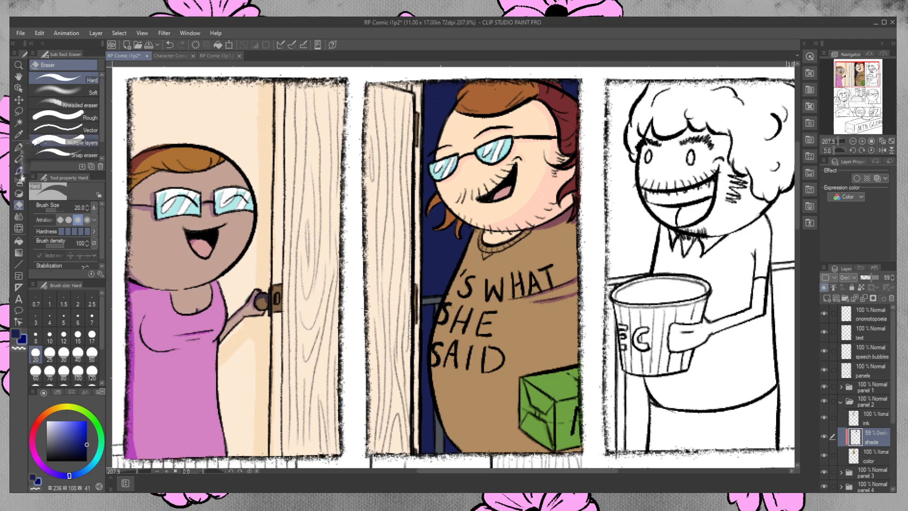
left_click(19, 170)
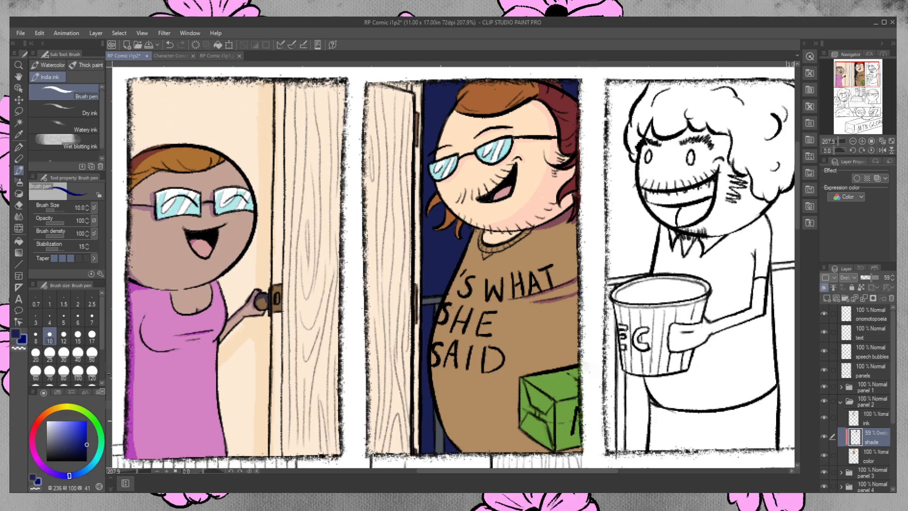
left_click_drag(558, 451, 583, 437)
mouse_move(539, 415)
left_mouse_down()
mouse_move(553, 404)
mouse_move(554, 445)
left_mouse_up()
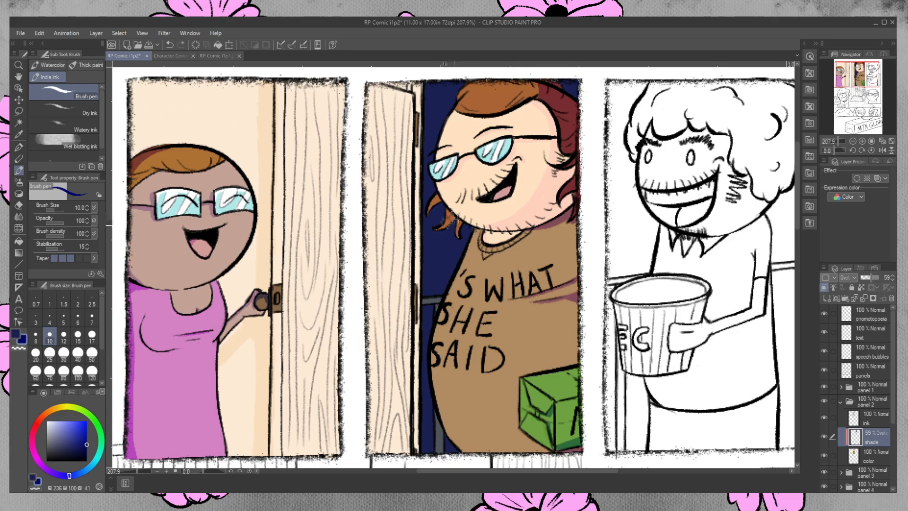
- Shade the man's hair strands below his glasses in panel 2 and set the Brush pen color to black (236, 100, 0)
left_click_drag(440, 232, 449, 221)
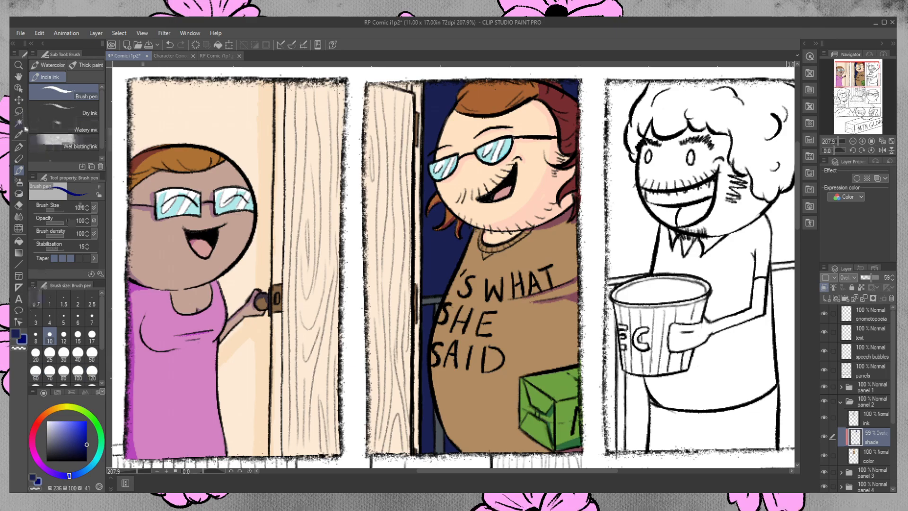
left_click(20, 148)
left_click(19, 134)
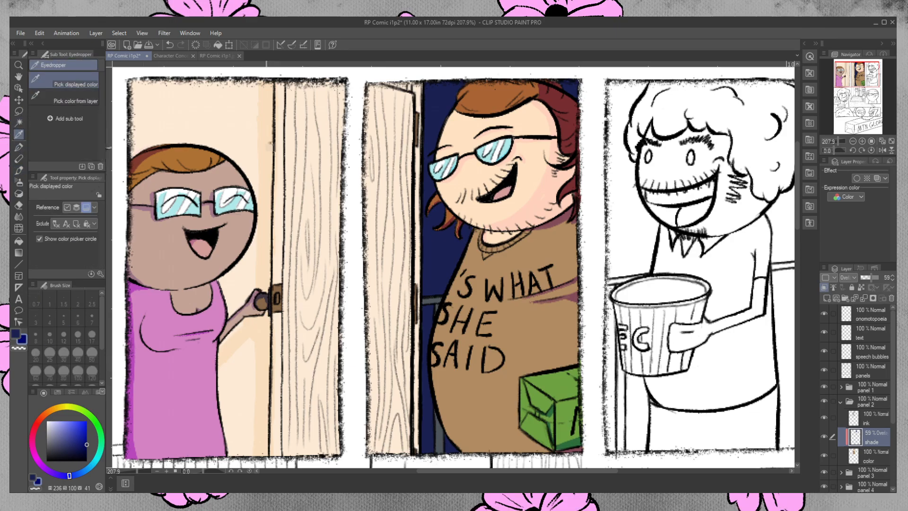
left_click_drag(79, 446, 89, 462)
left_click(19, 170)
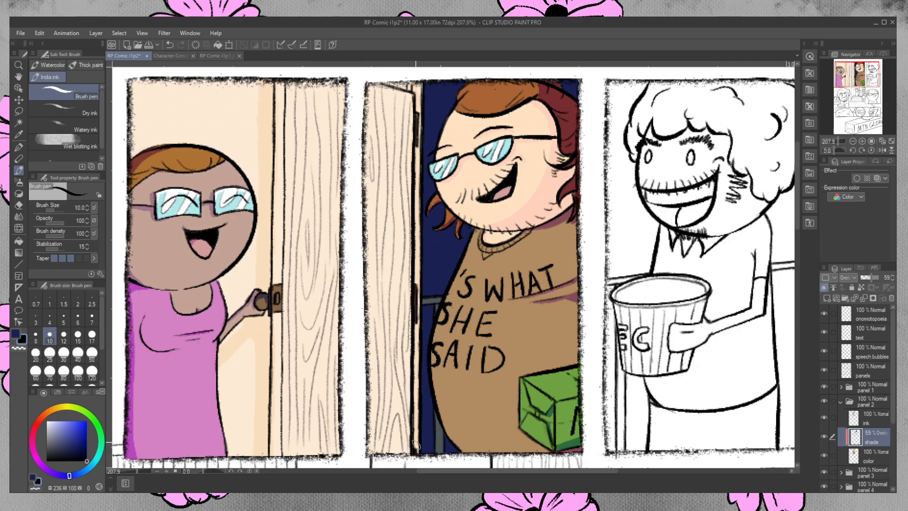
- Auto-select the night sky around the man's head, referring to all layers, and add a new layer above panel 2's color layer
left_click(871, 422)
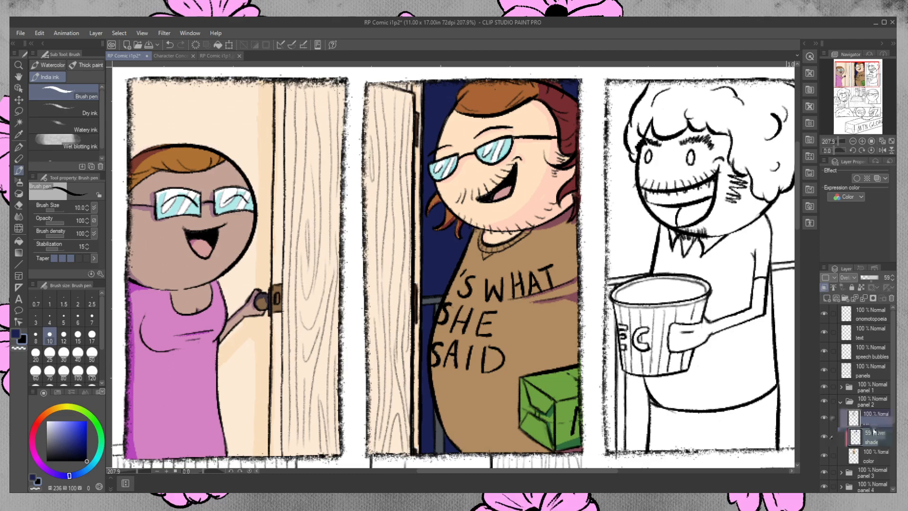
key("w")
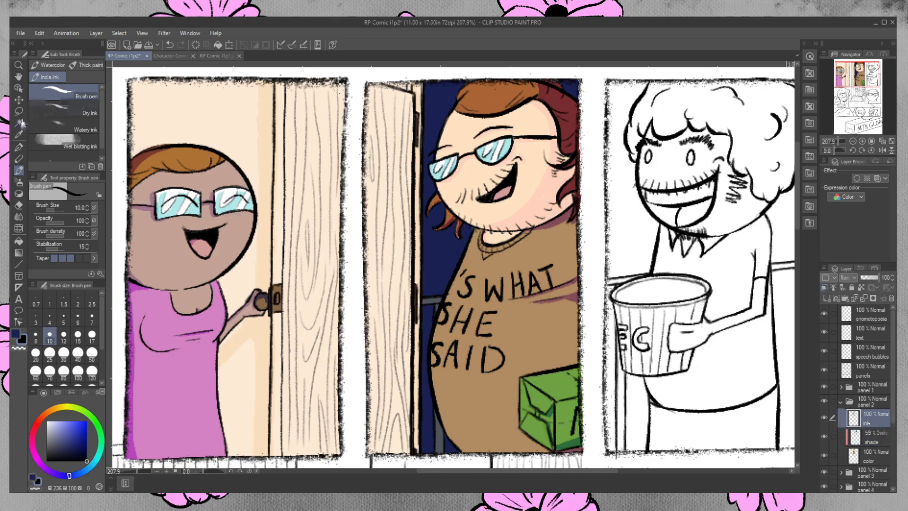
left_click(449, 108)
left_click(570, 84)
left_click(565, 90)
left_click(457, 228)
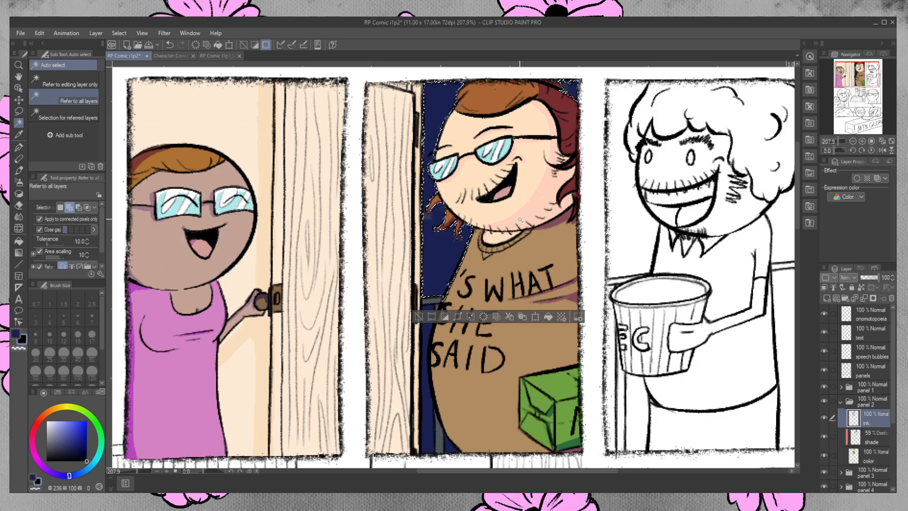
left_click(878, 454)
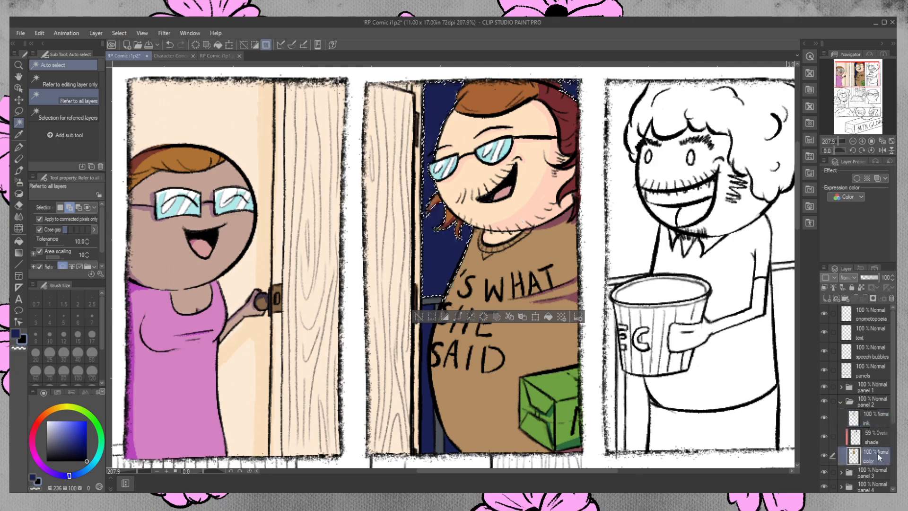
left_click(826, 298)
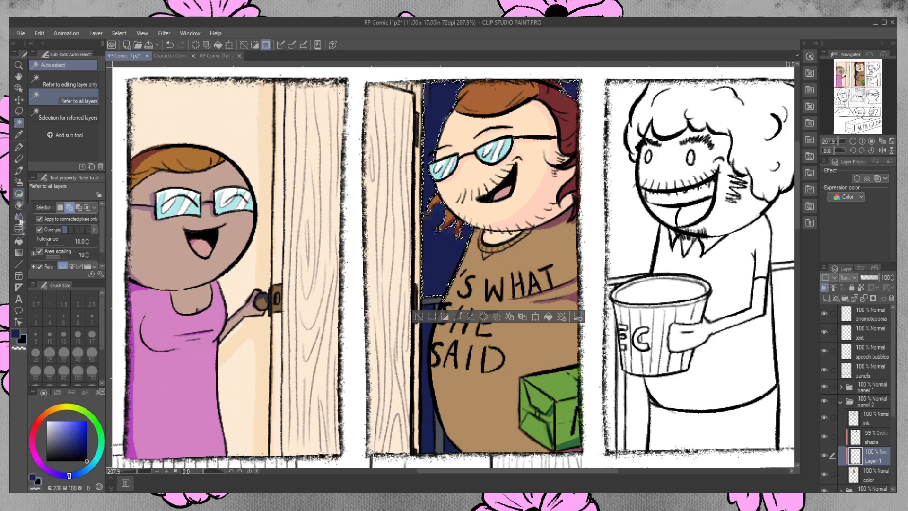
- Spray white stars over the selected sky with the size 200 Spray airbrush and clear the selection
left_click(19, 182)
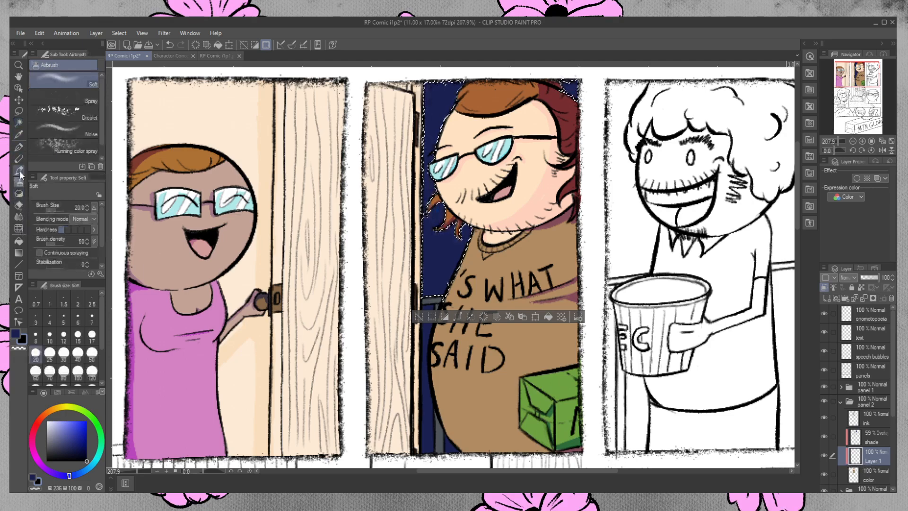
left_click(67, 100)
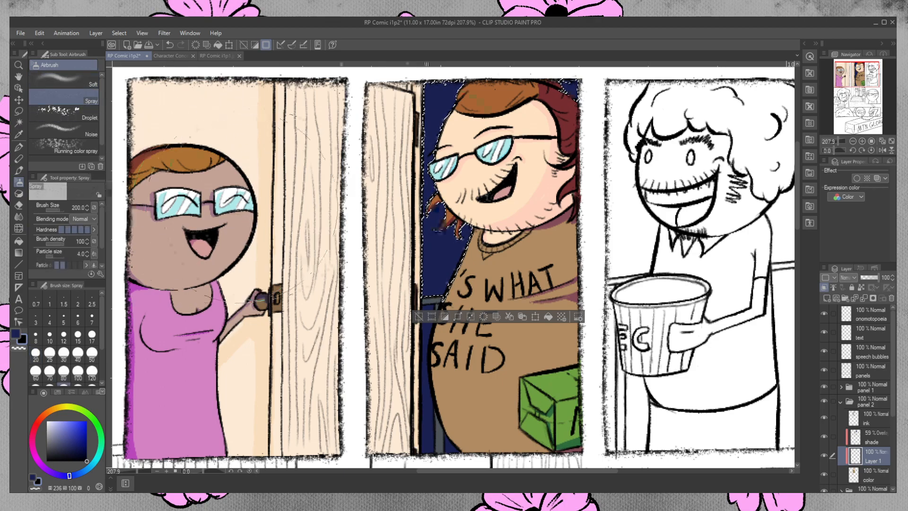
left_click(22, 339)
left_click_drag(440, 109, 449, 118)
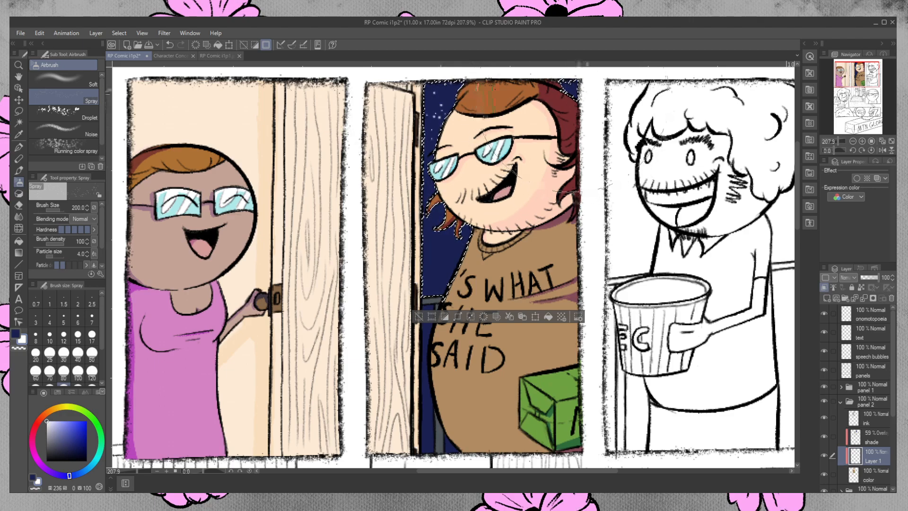
mouse_move(492, 189)
left_mouse_down()
mouse_move(464, 142)
mouse_move(449, 264)
mouse_move(454, 203)
left_mouse_up()
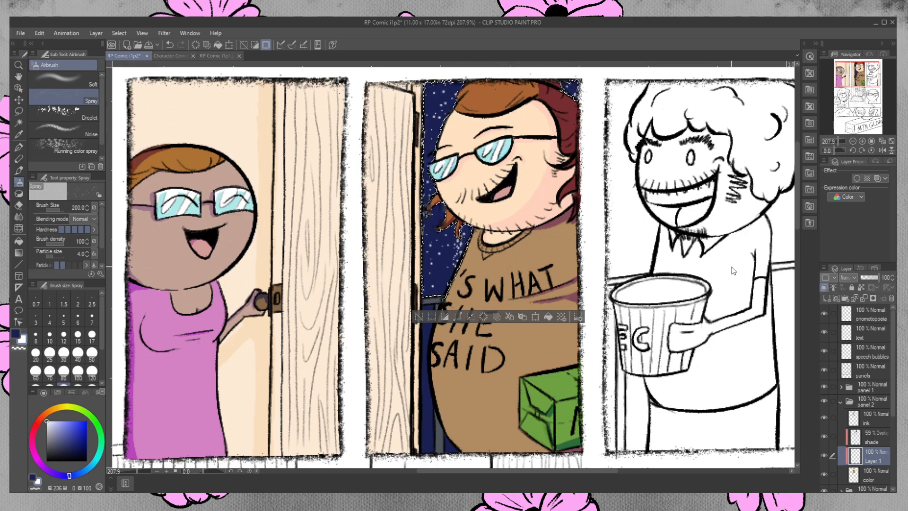
key("ctrl+d")
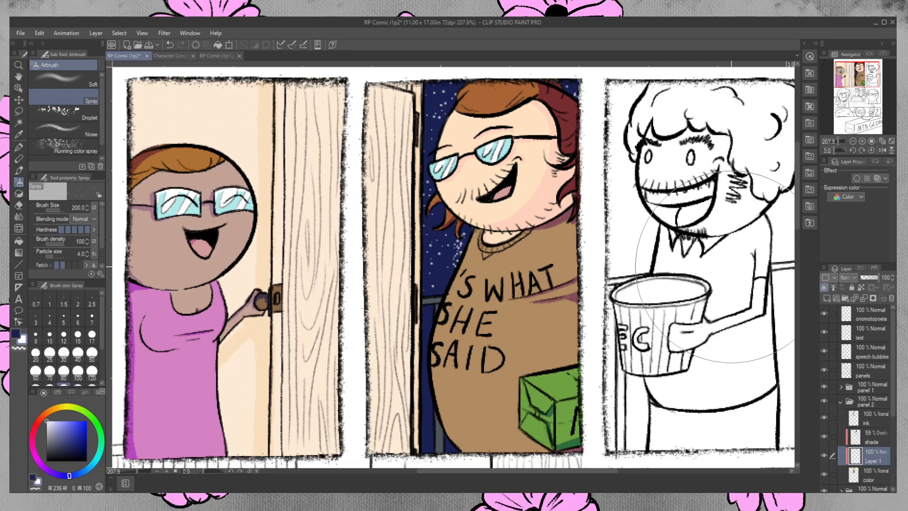
- Add the lower strip of sky beside the man's belly to the restored selection, spray stars over it and deselect
key("ctrl+z")
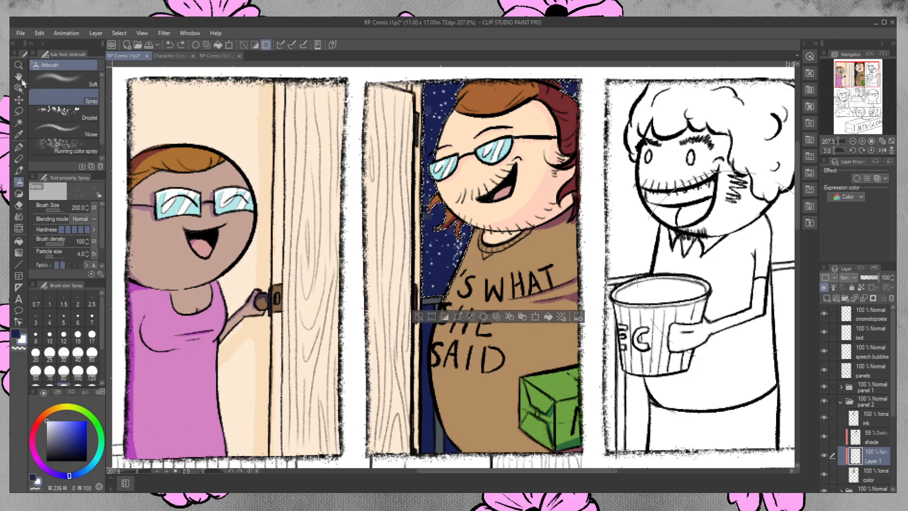
left_click(19, 123)
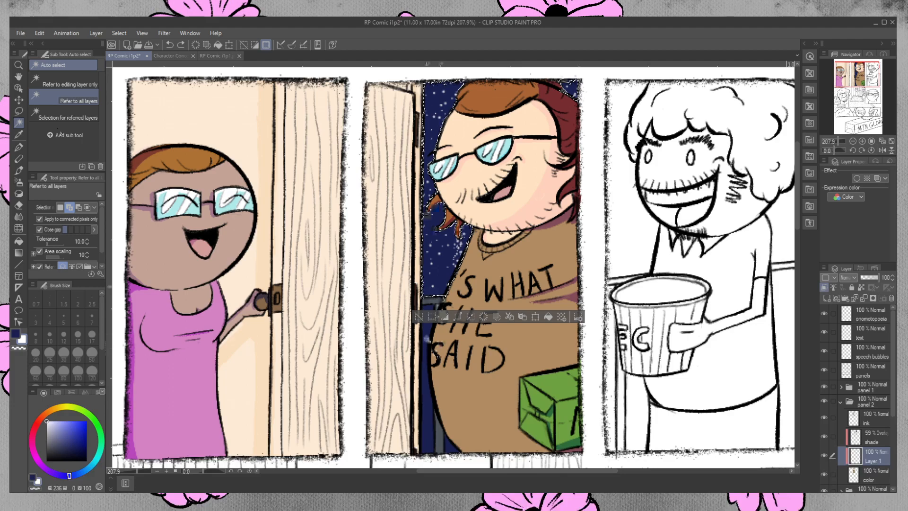
left_click(439, 412)
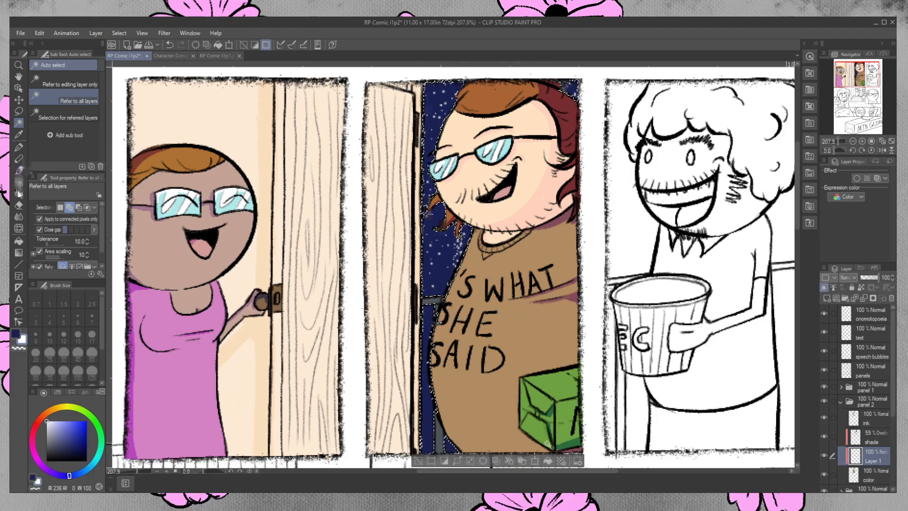
left_click(19, 182)
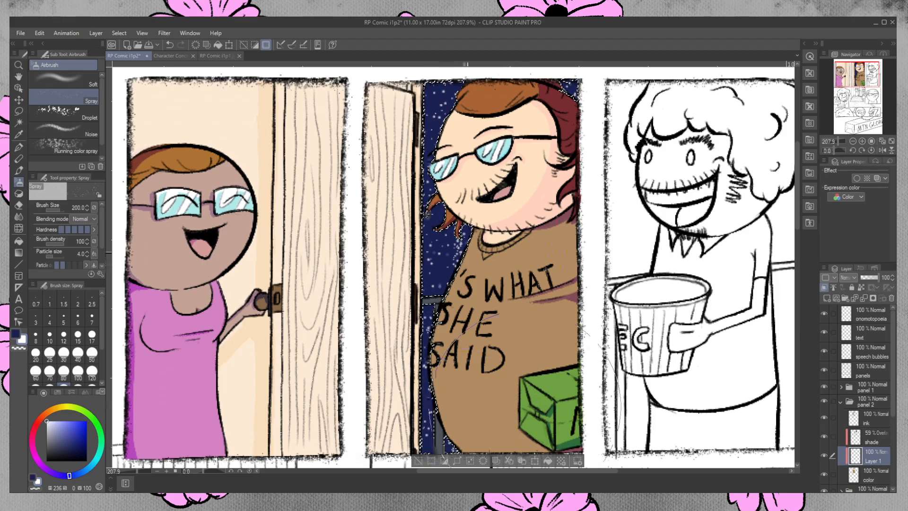
key("ctrl+d")
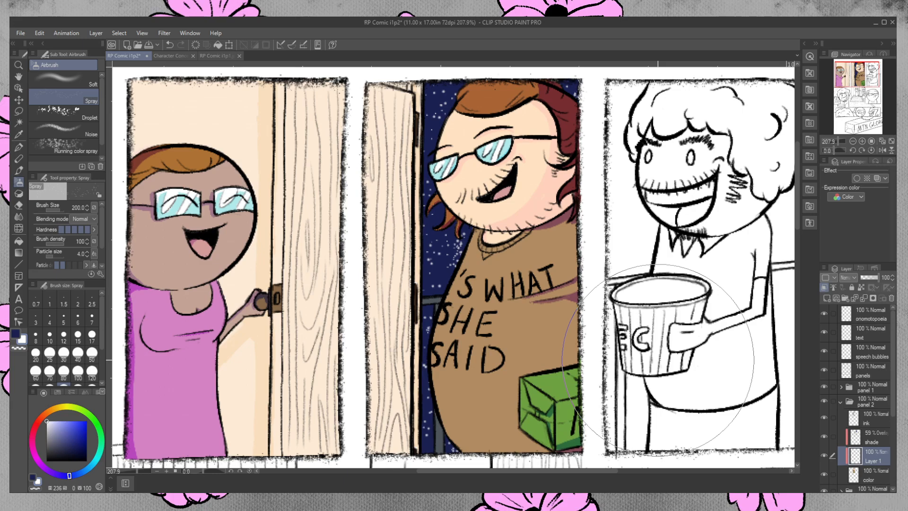
- Make panel 3's color layer active and auto-select the man's curly hair
left_click_drag(565, 471, 612, 472)
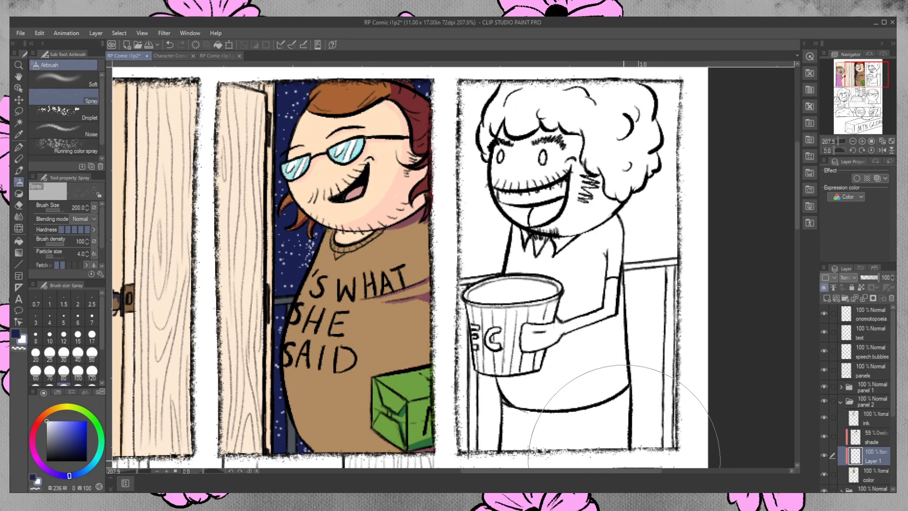
left_click(841, 402)
left_click(841, 416)
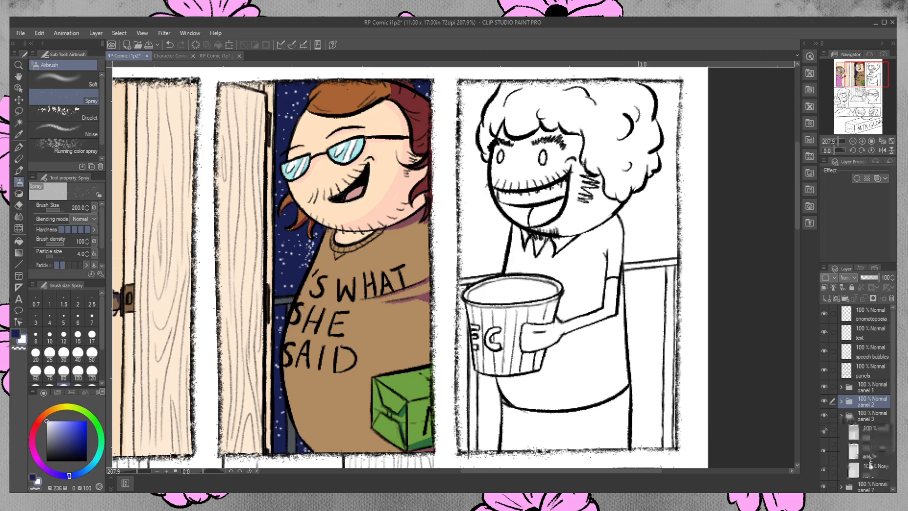
left_click(871, 470)
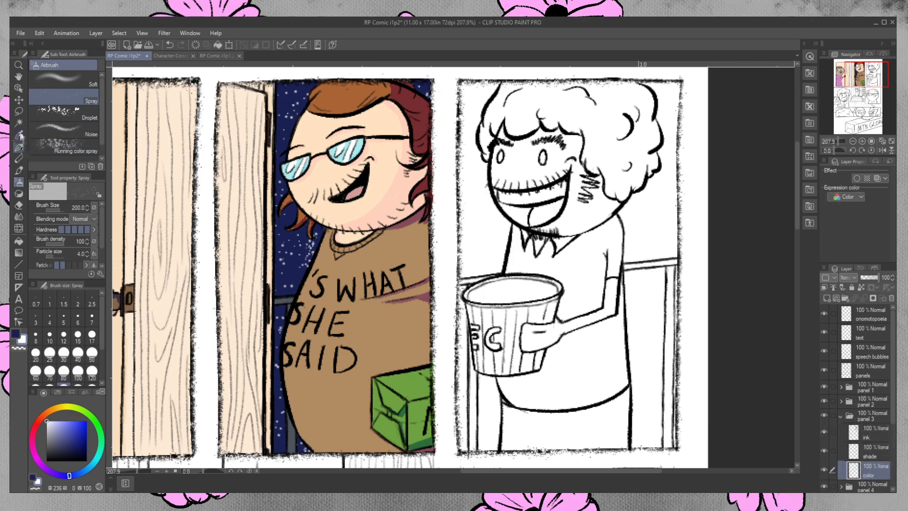
left_click(19, 122)
left_click(584, 116)
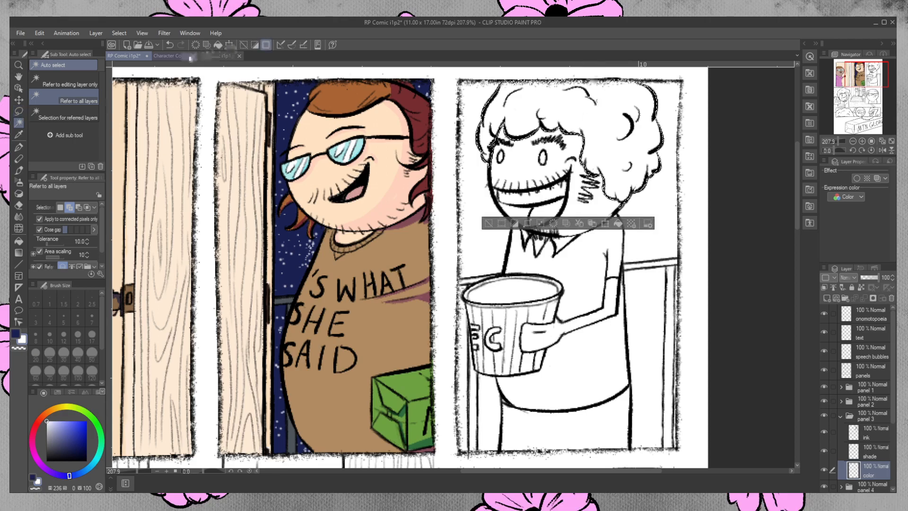
- Sample the curly-haired man's dark brown hair and his skin tone from the Character Concepts image, and return to the comic page
left_click(217, 55)
left_click(175, 54)
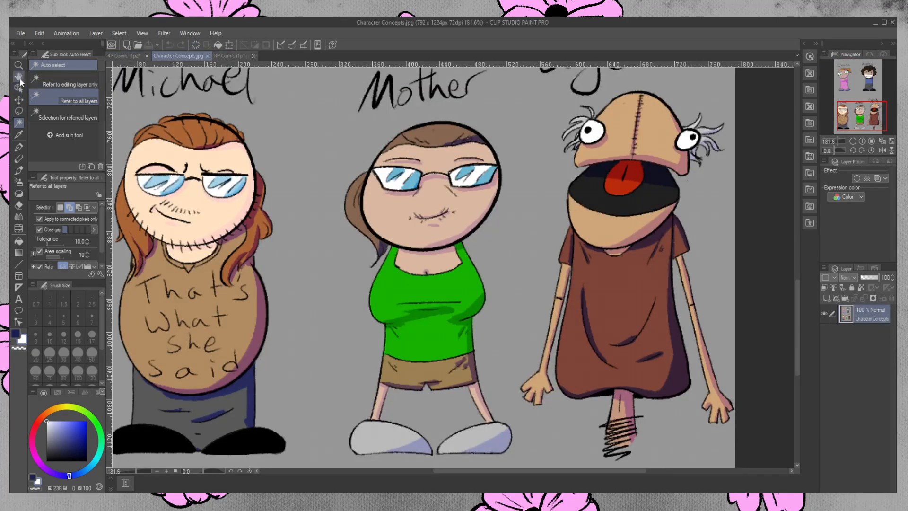
left_click(20, 135)
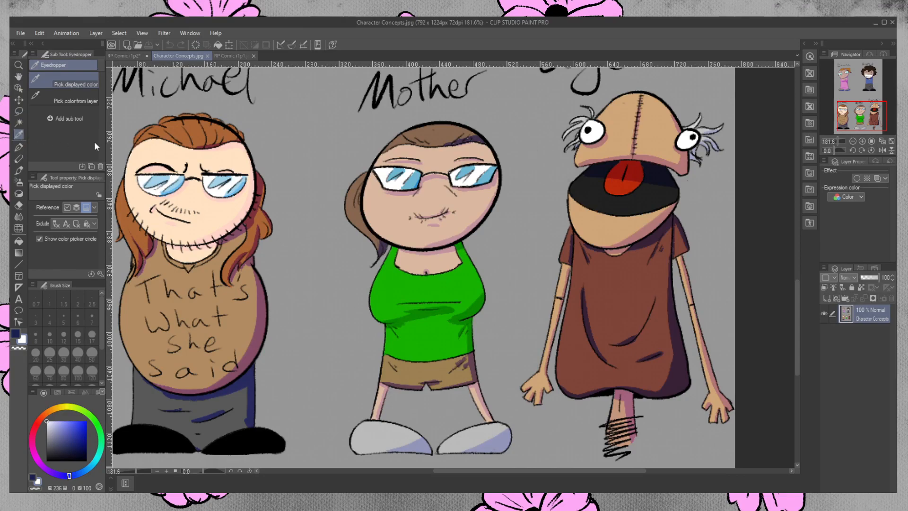
mouse_move(797, 326)
left_mouse_down()
mouse_move(793, 200)
mouse_move(779, 166)
left_mouse_up()
left_click(536, 134)
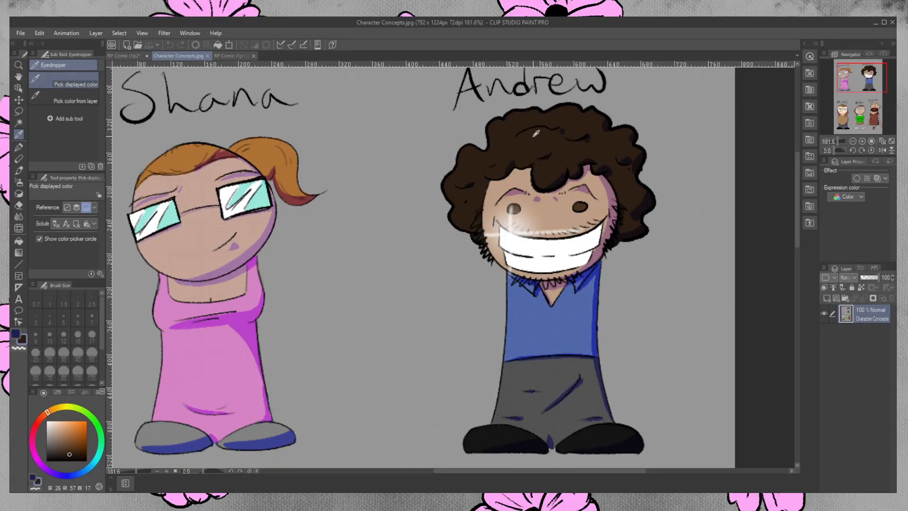
key("x")
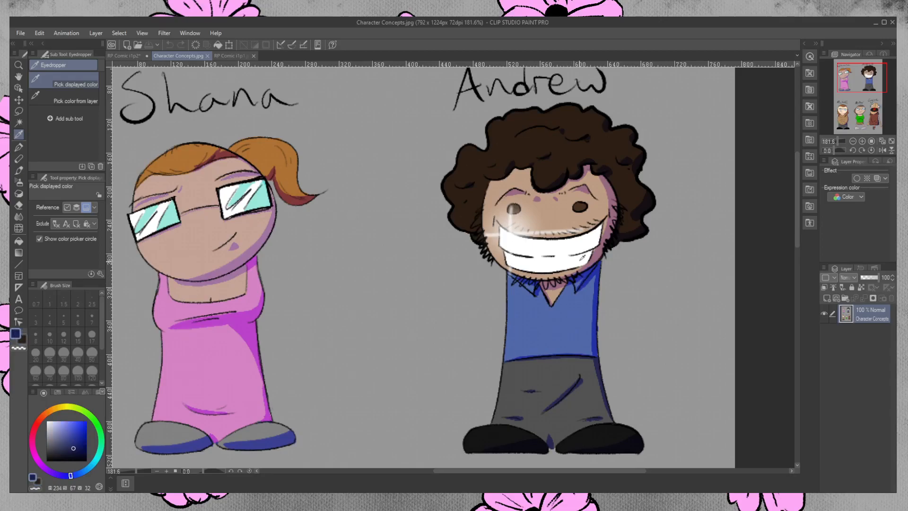
left_click(555, 207)
left_click(134, 53)
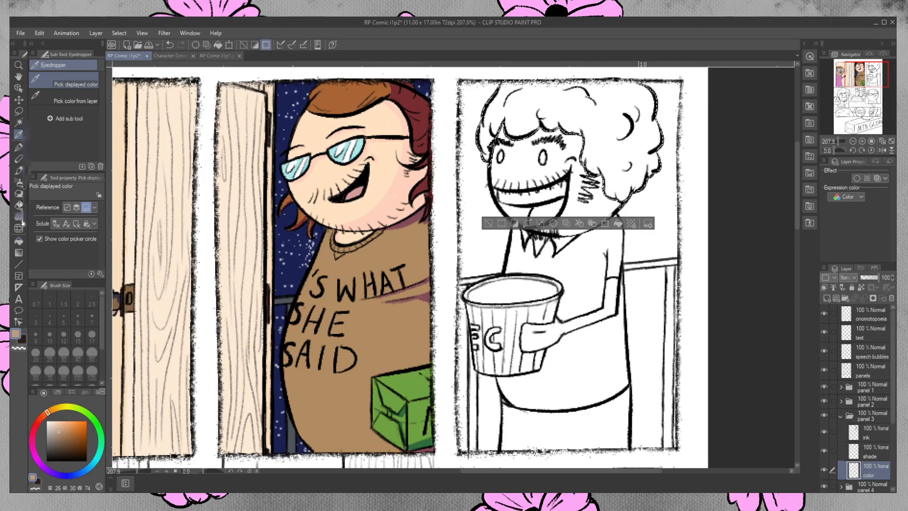
- Fill the selected hair in panel 3 with the dark brown, deselect, and touch up its upper edge with the Brush pen
left_click(18, 240)
left_click(21, 341)
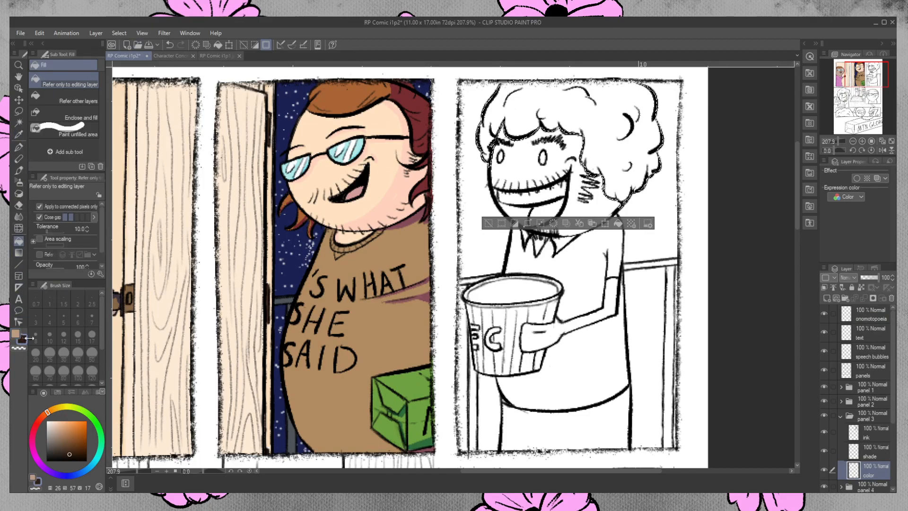
left_click(611, 144)
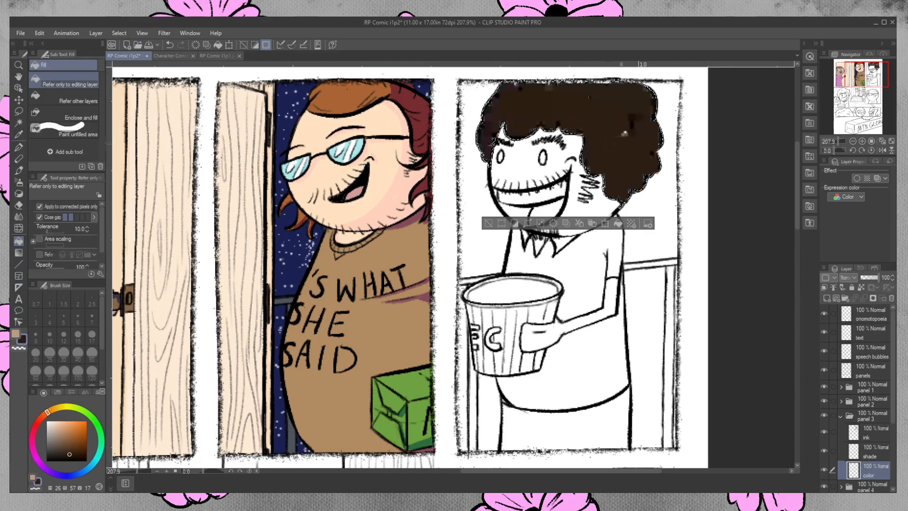
key("ctrl+d")
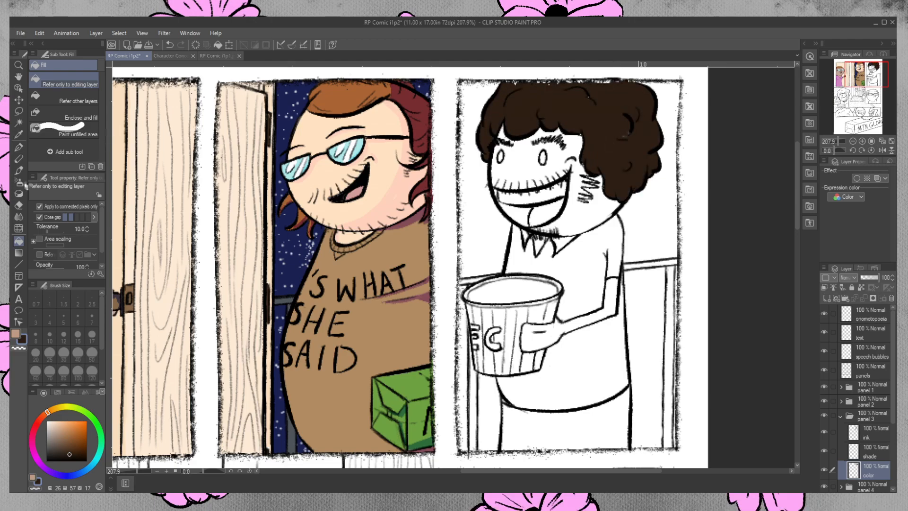
left_click(18, 171)
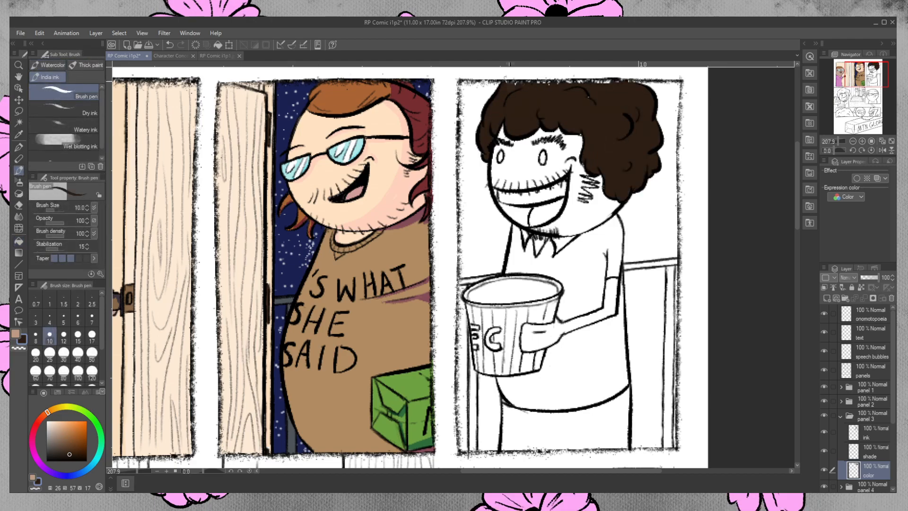
left_click_drag(506, 83, 615, 82)
- Auto-select the curly-haired man's face, the skin in his collar opening and his bare arm in panel 3
left_click(22, 130)
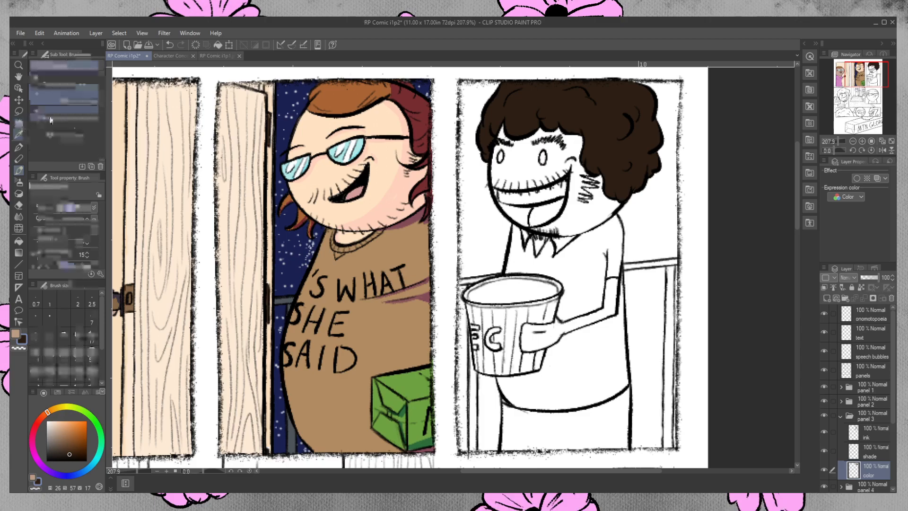
left_click(597, 193)
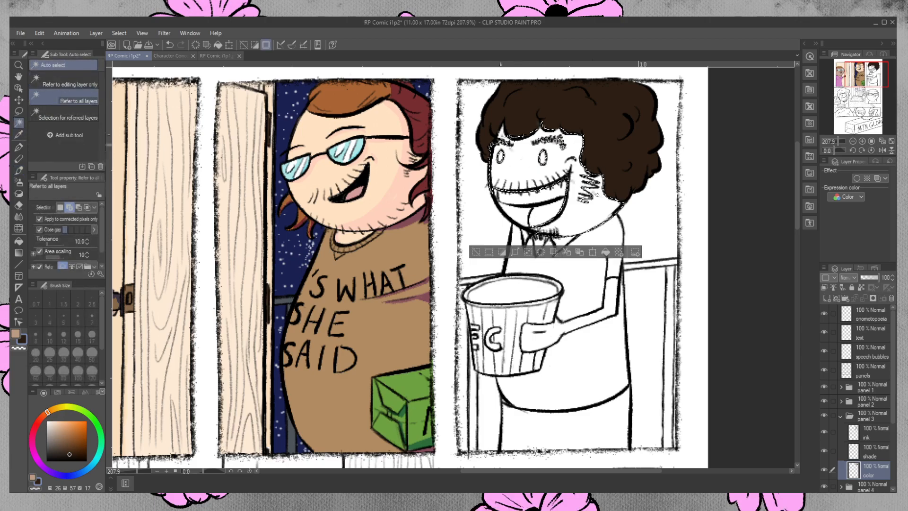
left_click(539, 243)
left_click(562, 328)
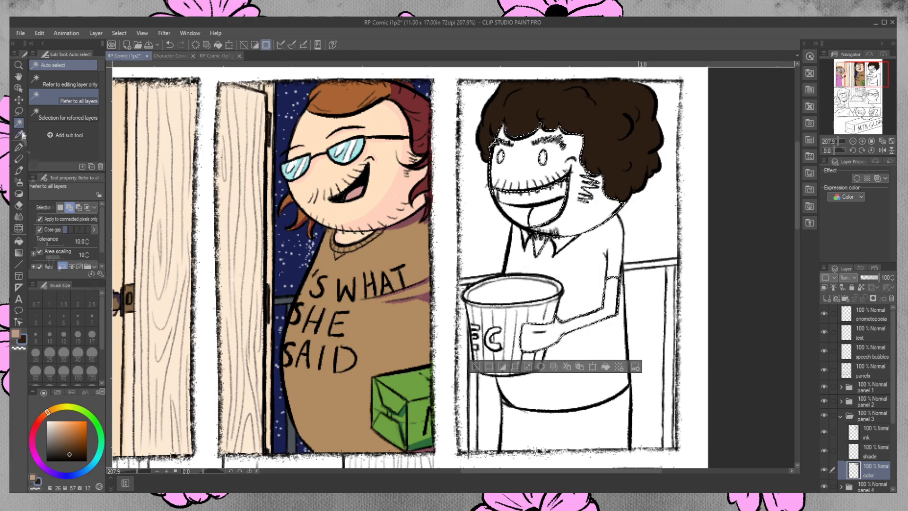
- Extend the selection with the Lasso over the gaps at his chin, sideburn, brows and hairline
left_click(19, 111)
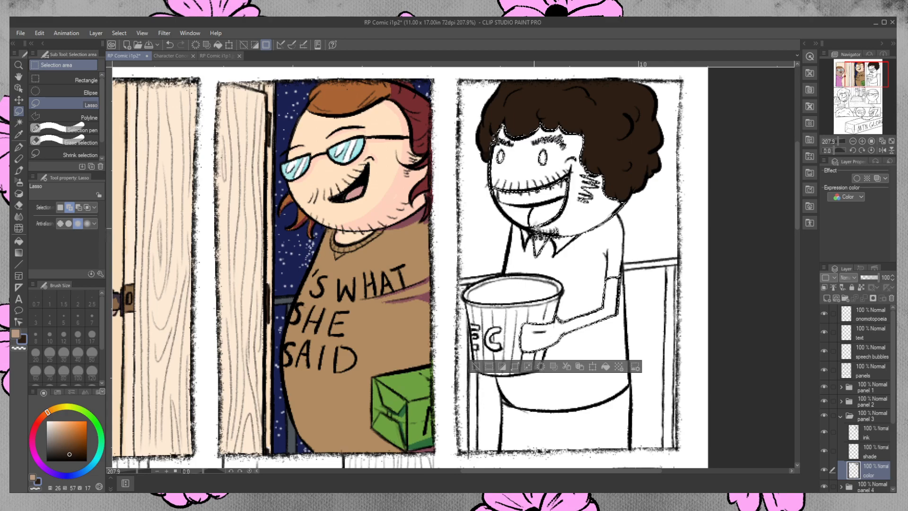
mouse_move(550, 235)
left_mouse_down()
mouse_move(584, 211)
mouse_move(555, 230)
mouse_move(576, 229)
left_mouse_up()
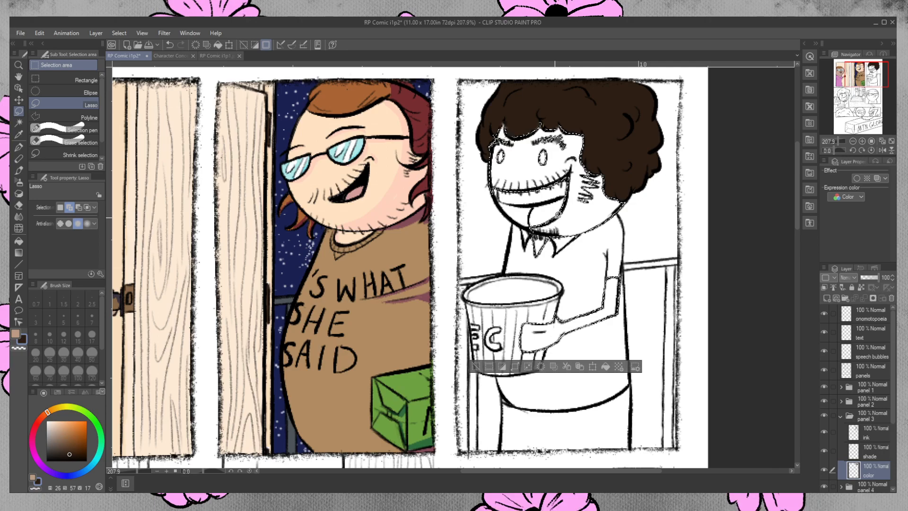
mouse_move(576, 194)
left_mouse_down()
mouse_move(597, 179)
mouse_move(586, 190)
left_mouse_up()
left_click_drag(607, 156, 556, 111)
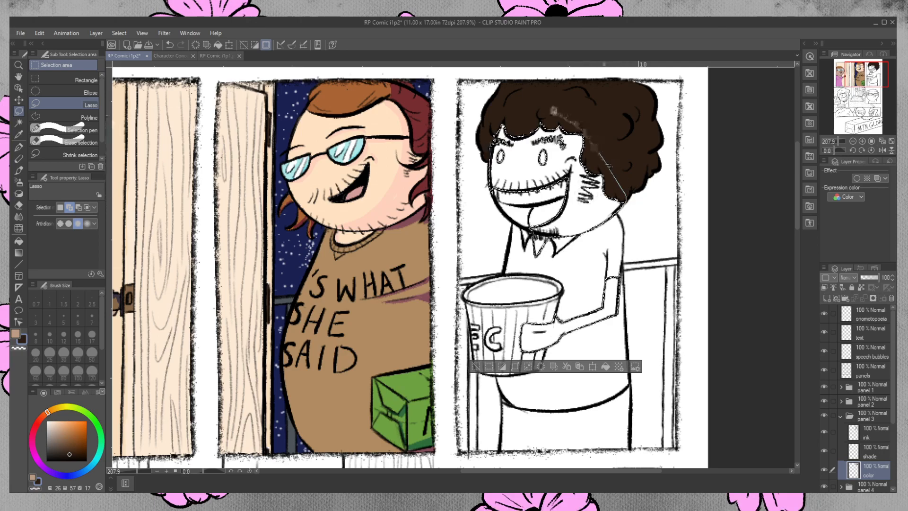
left_click_drag(489, 154, 492, 165)
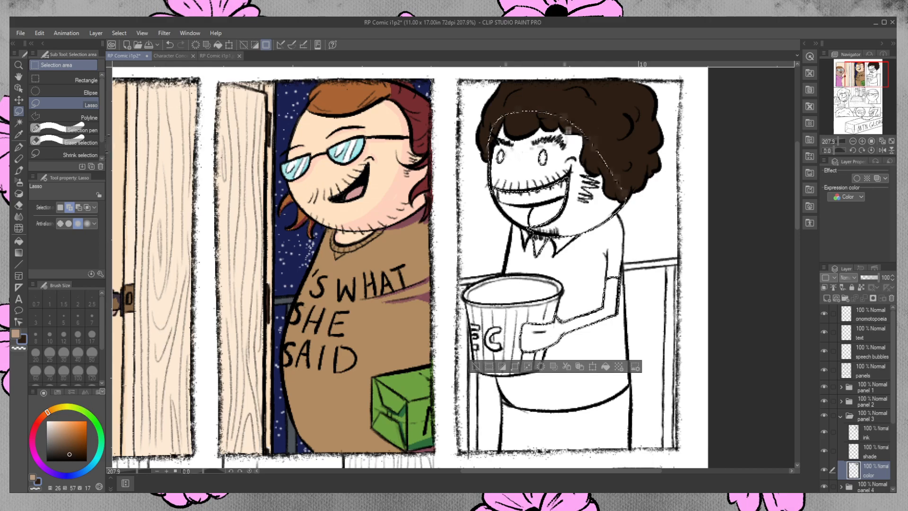
- Fill the selected face and neck of the curly-haired man with the sampled skin tone and deselect
left_click(19, 242)
left_click(59, 431)
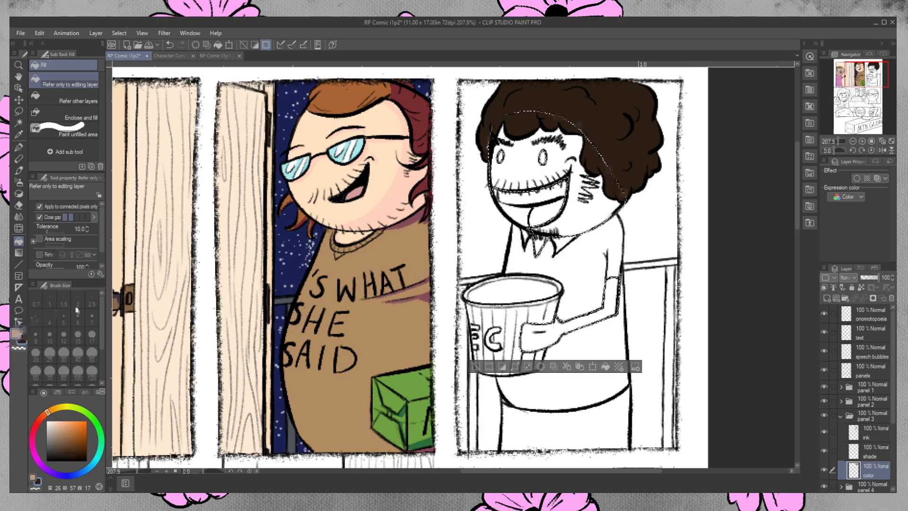
left_click(610, 176)
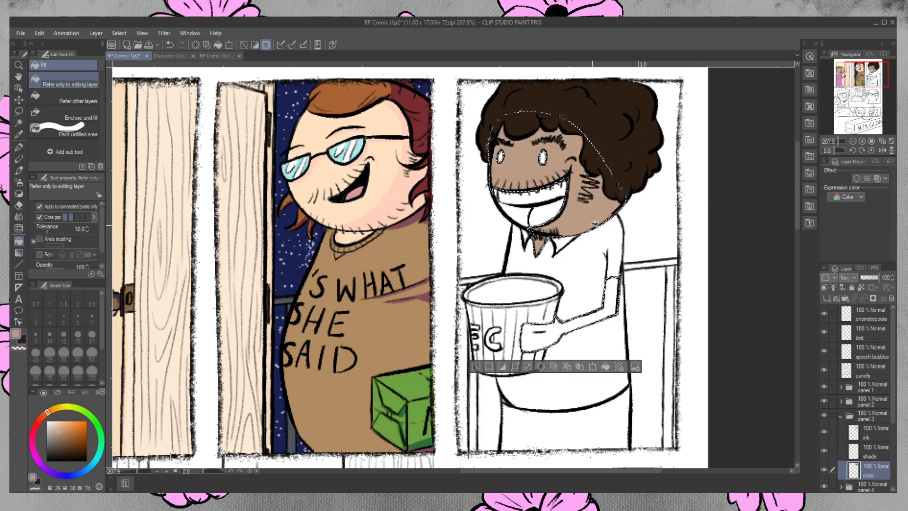
key("ctrl+d")
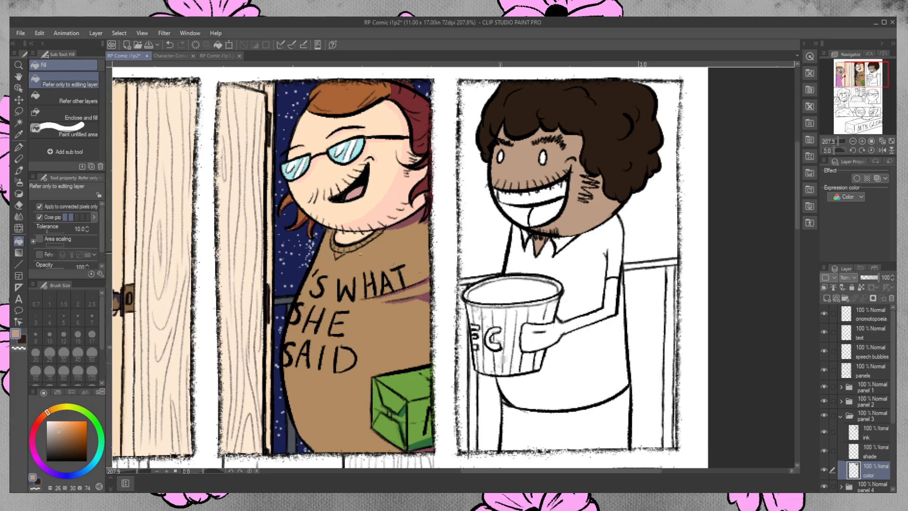
- Auto-select the curly-haired man's forearm and hand, fill them with the same skin tone and deselect
left_click(19, 123)
left_click(610, 300)
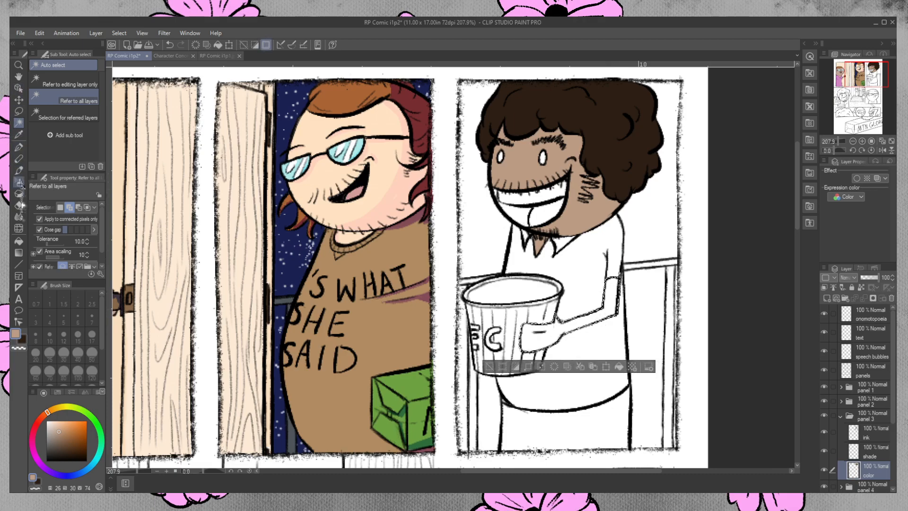
left_click(19, 241)
left_click(591, 321)
left_click(612, 293)
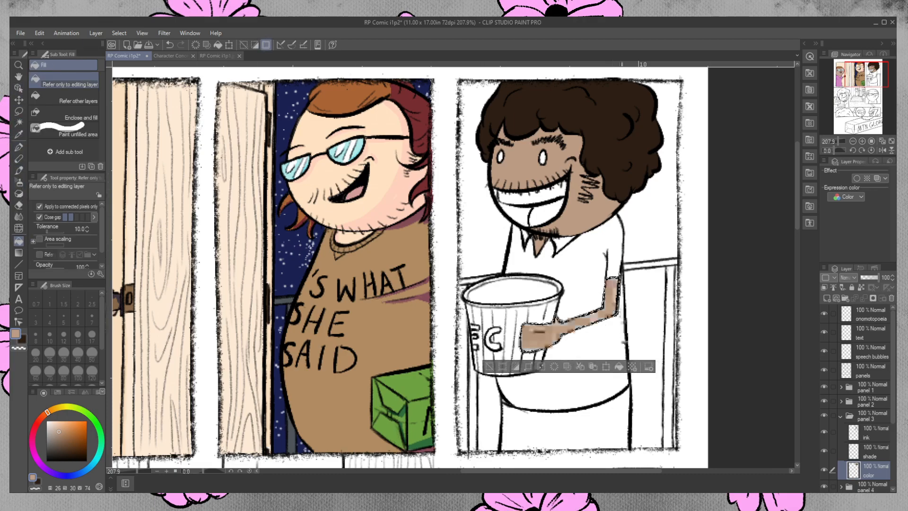
key("ctrl+d")
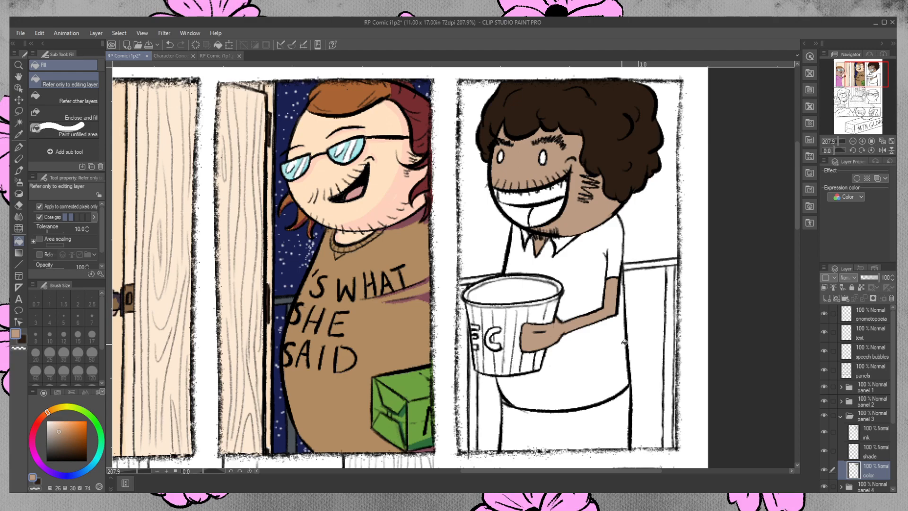
left_click(668, 212)
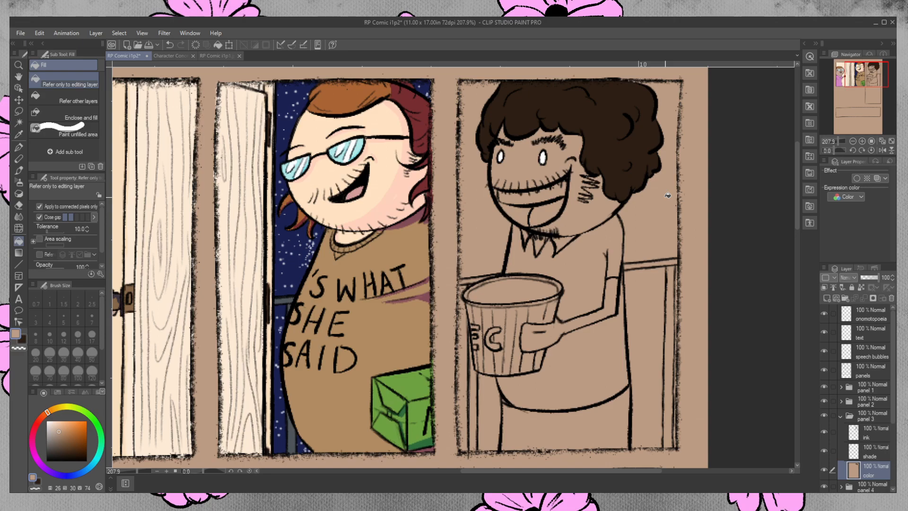
key("ctrl+z")
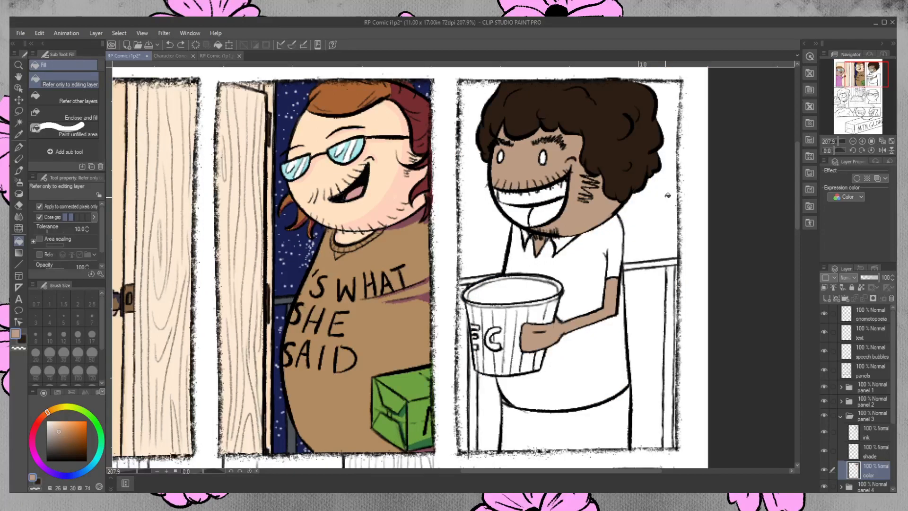
key("m")
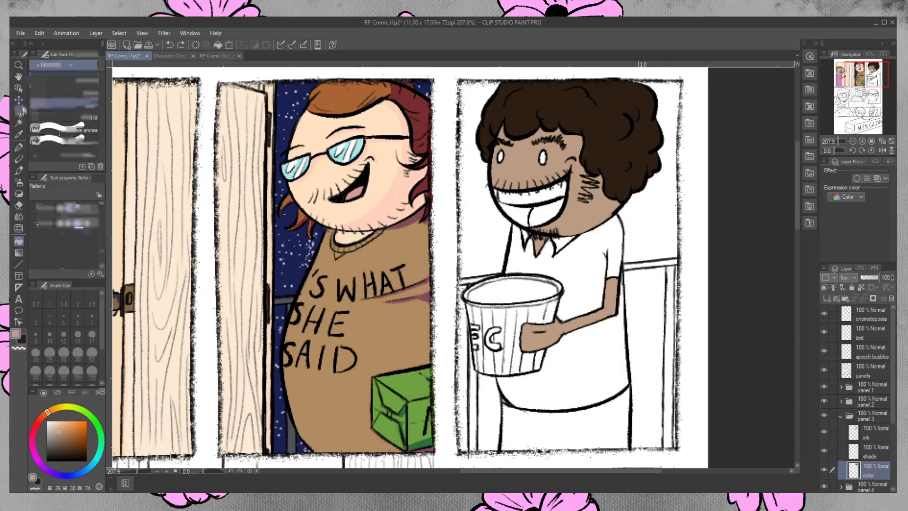
left_click_drag(483, 227, 468, 244)
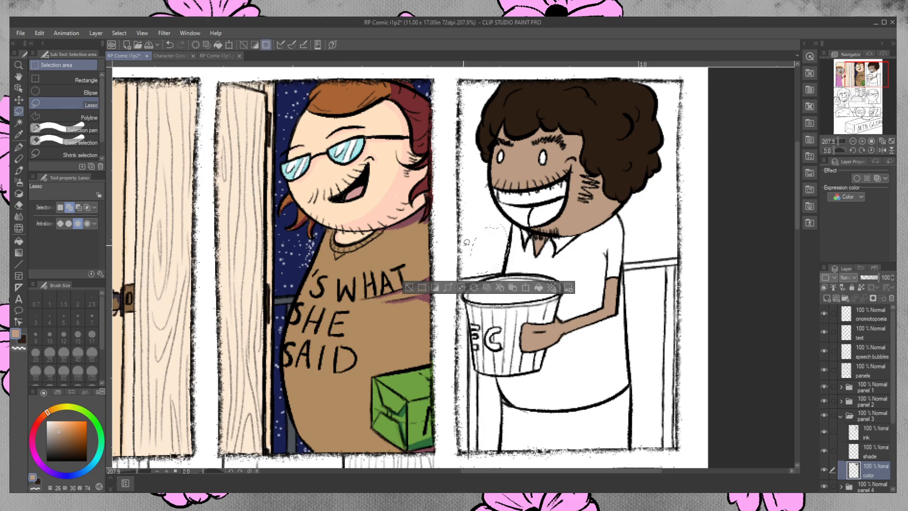
key("ctrl+d")
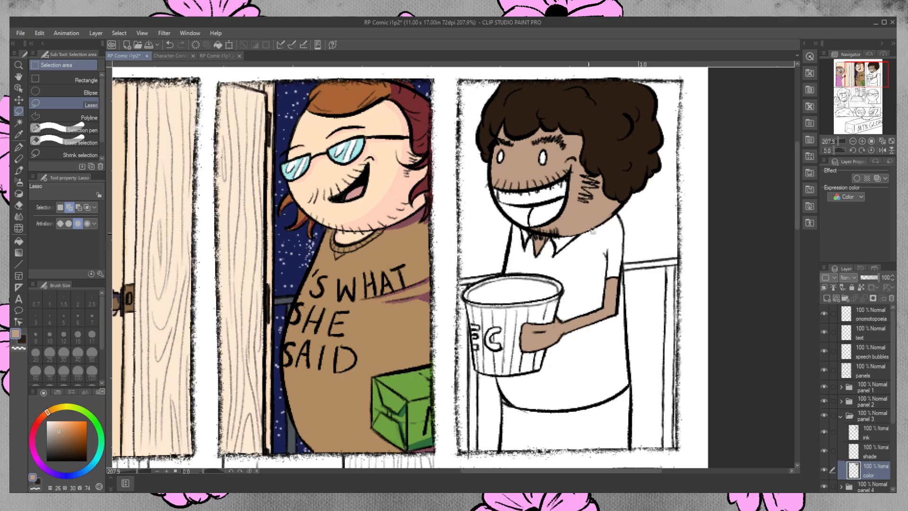
- Auto-select the curly-haired man's shirt in panel 3, including its upper part, lower part and collar
left_click(18, 123)
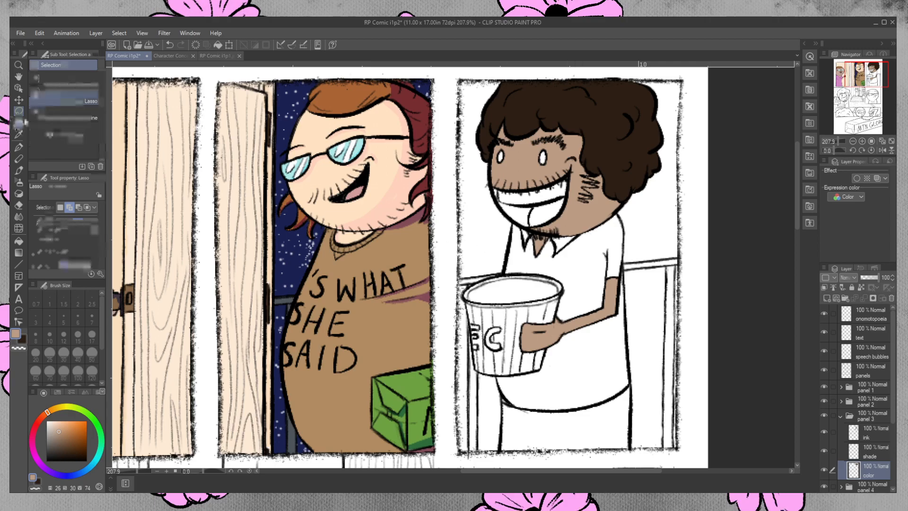
left_click(579, 269)
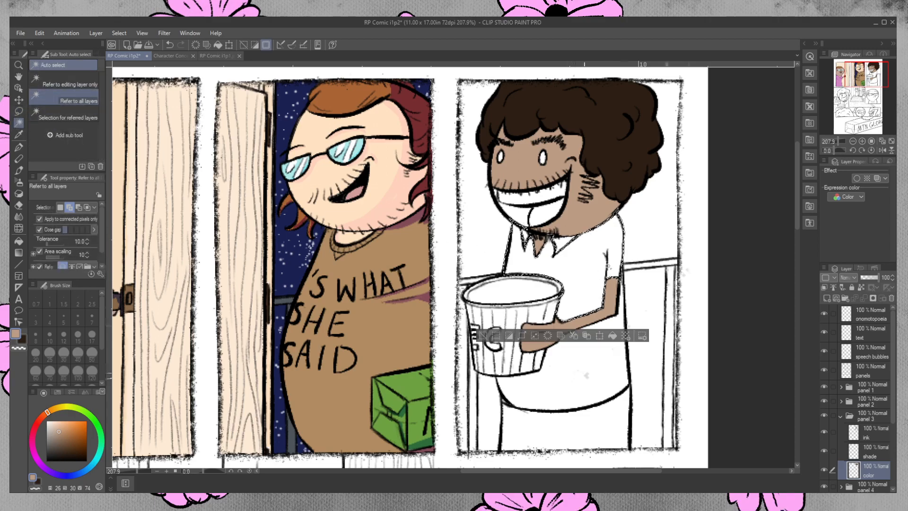
left_click(586, 376)
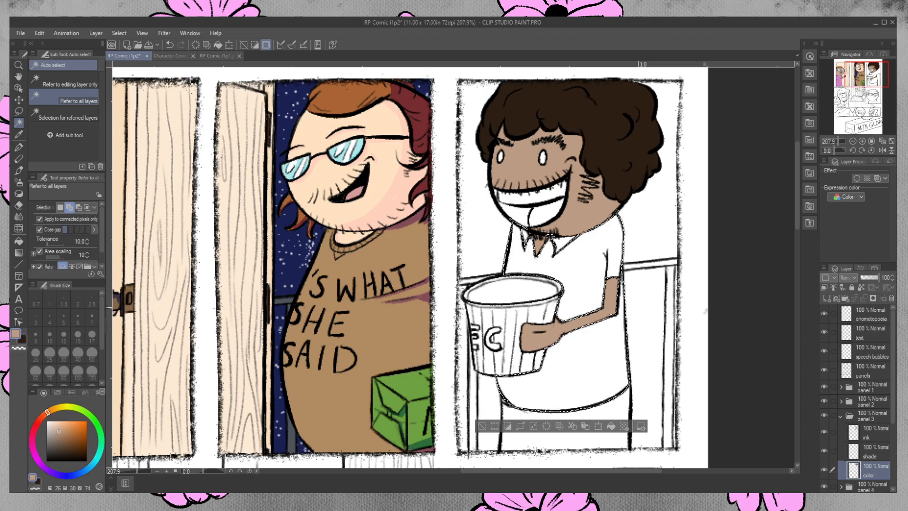
left_click(562, 242)
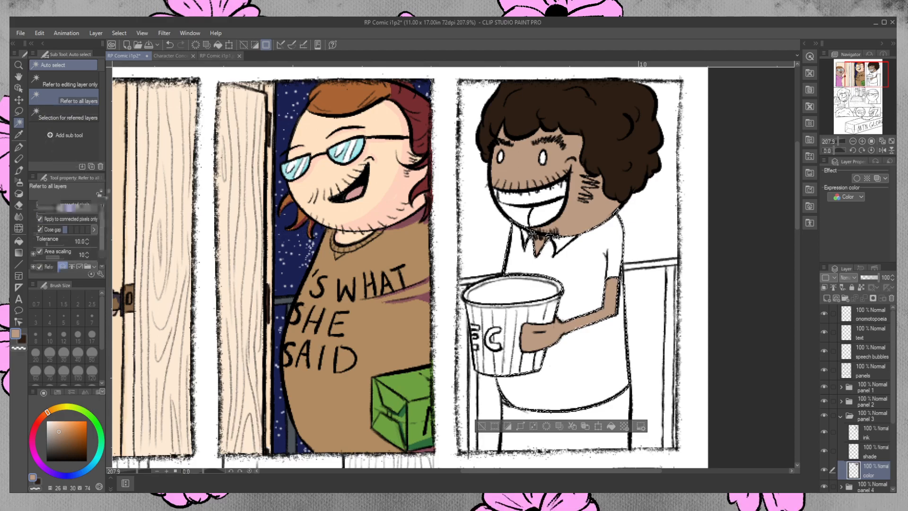
- Add the missed edges of the shirt to the selection with the Lasso, along the neckline, shoulder, sleeve and side
left_click(19, 111)
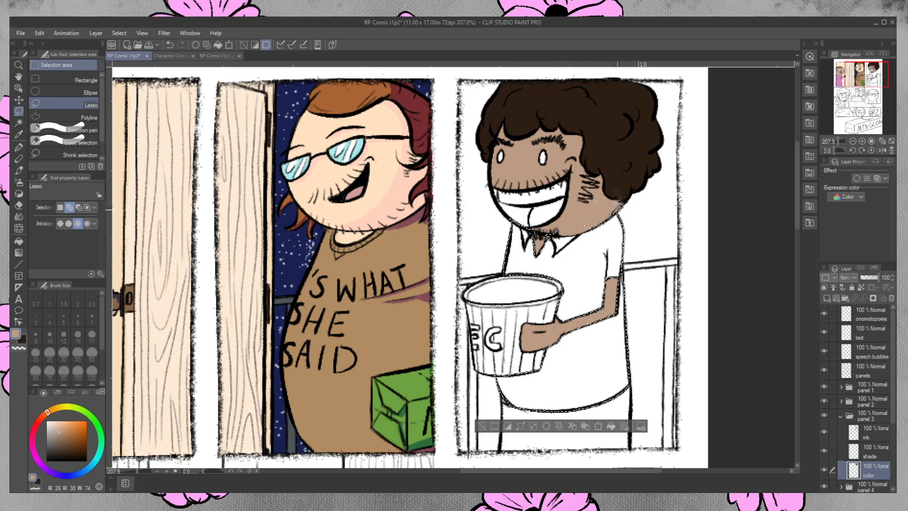
left_click_drag(594, 214, 556, 228)
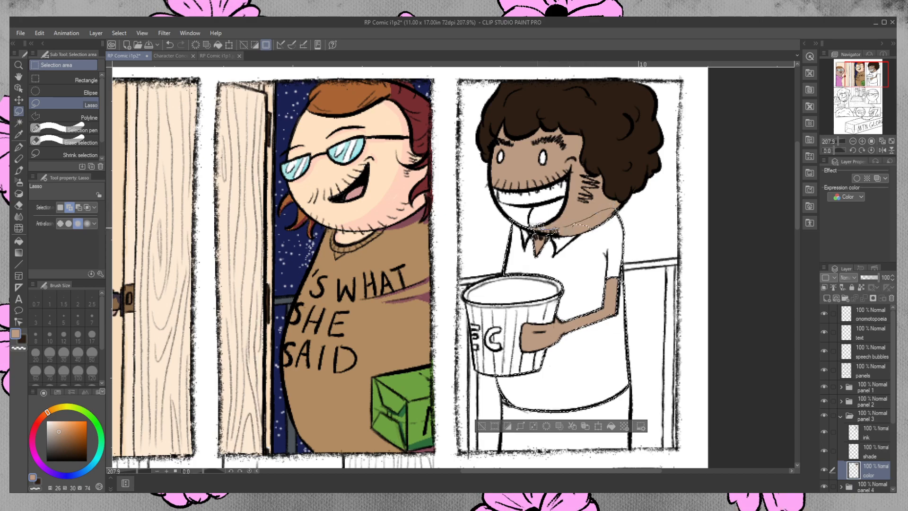
left_click_drag(607, 245, 630, 223)
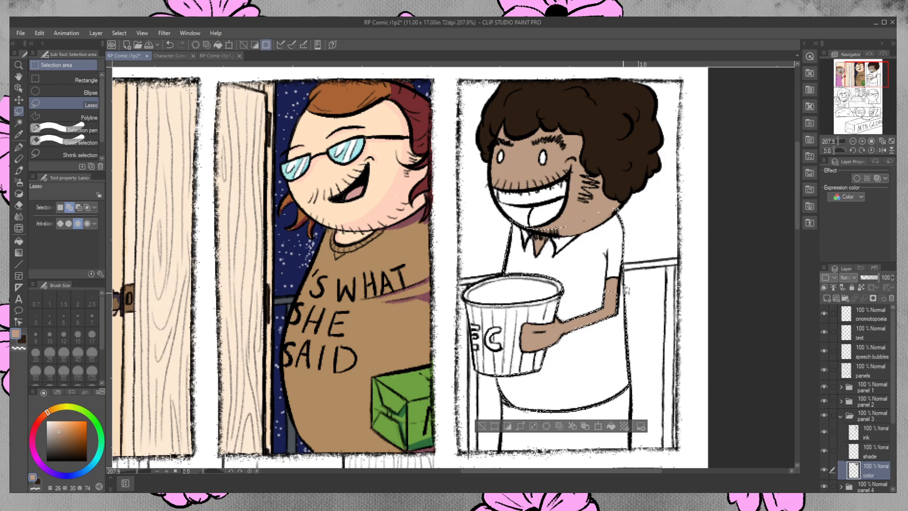
left_click_drag(576, 303, 552, 329)
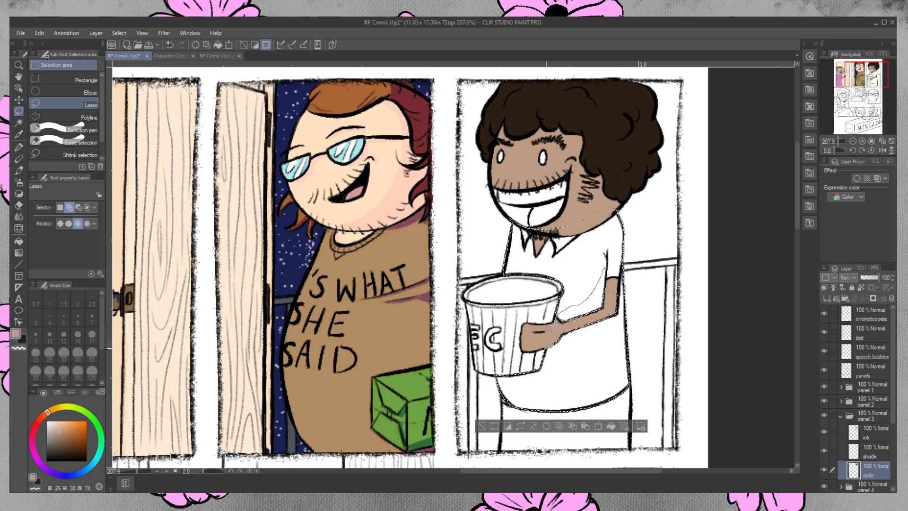
left_click_drag(630, 335, 631, 335)
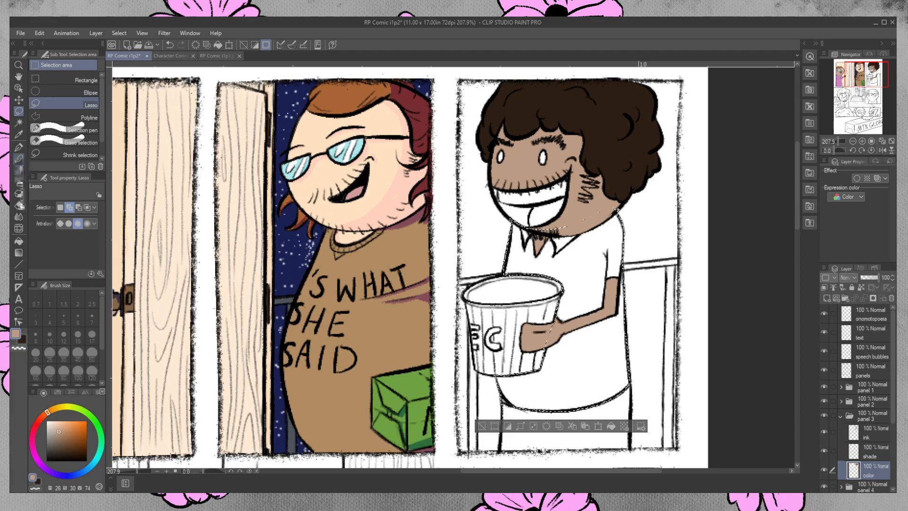
left_click(18, 241)
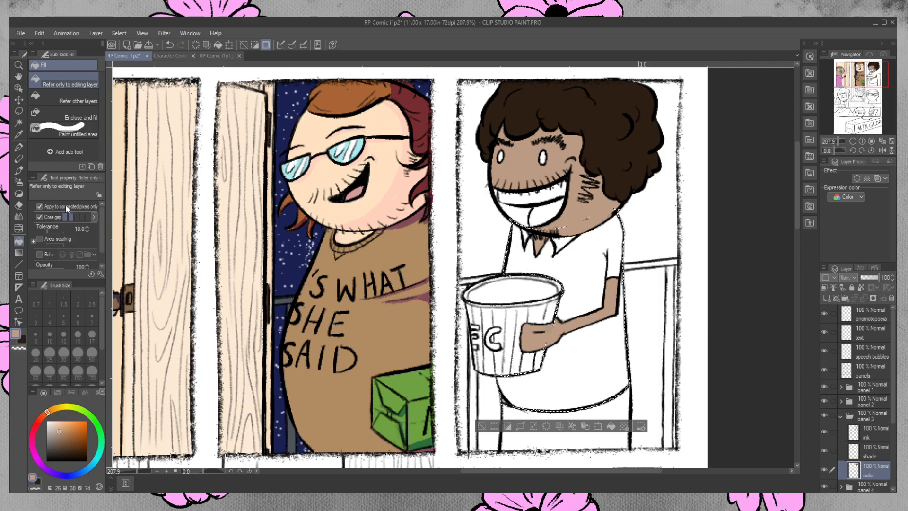
left_click(576, 263)
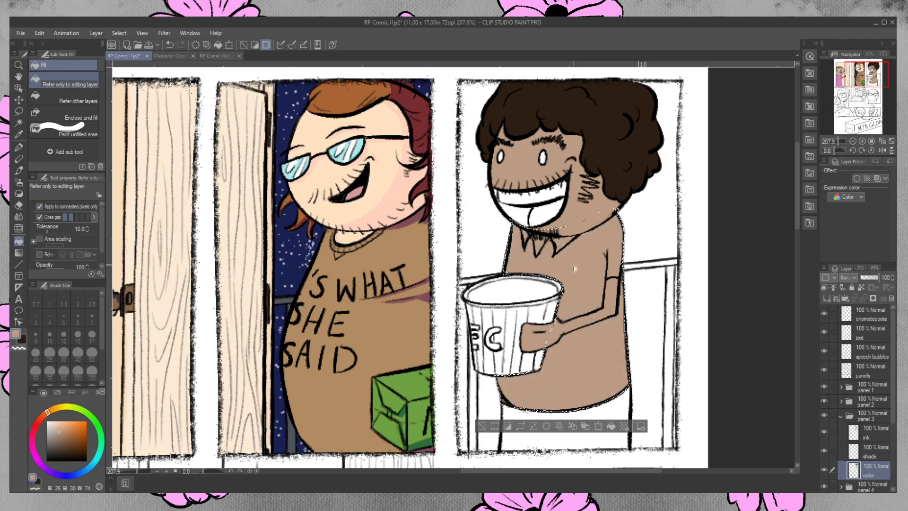
key("ctrl+z")
- Sample the curly-haired man's shirt blue and his brown eye color from the Character Concepts image, and return to the comic page
left_click(170, 56)
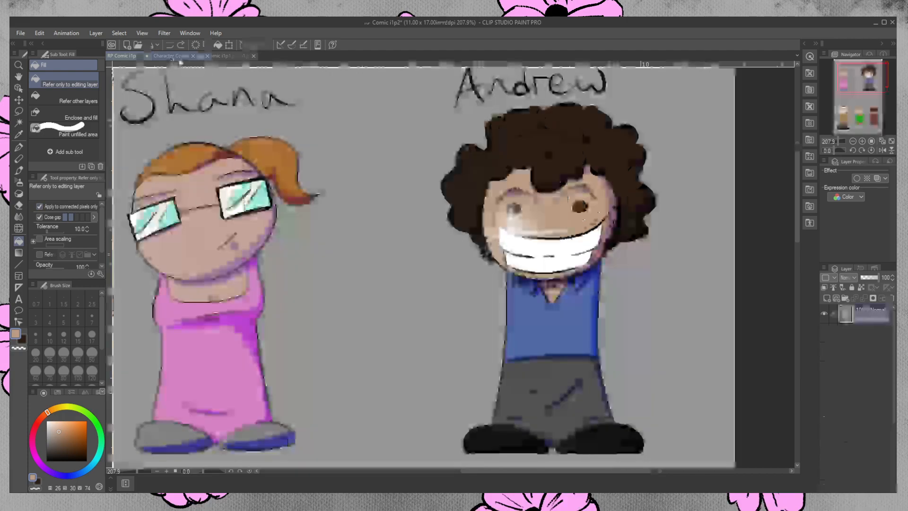
left_click(20, 134)
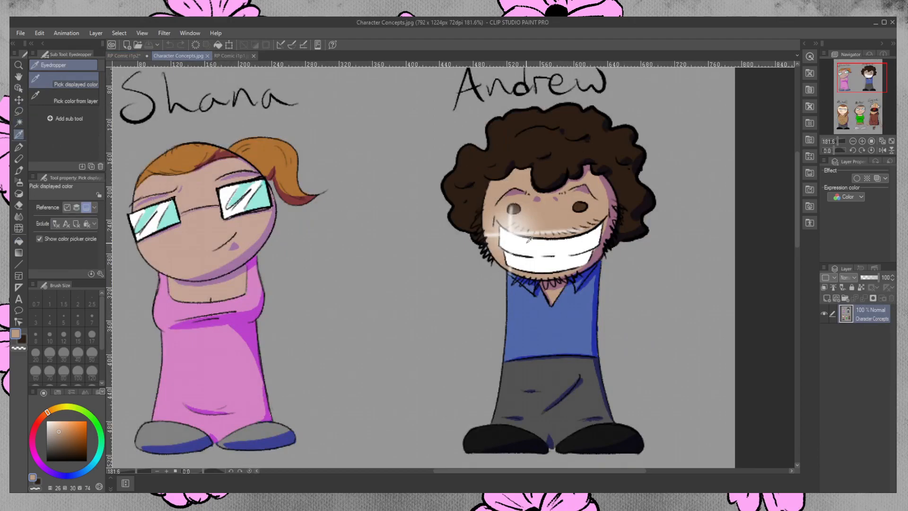
left_click(568, 316)
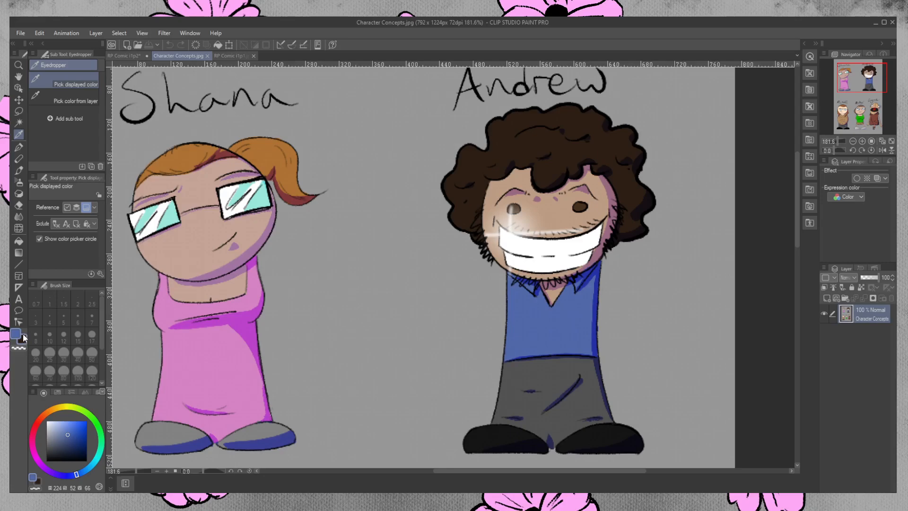
left_click(579, 205)
left_click(580, 206)
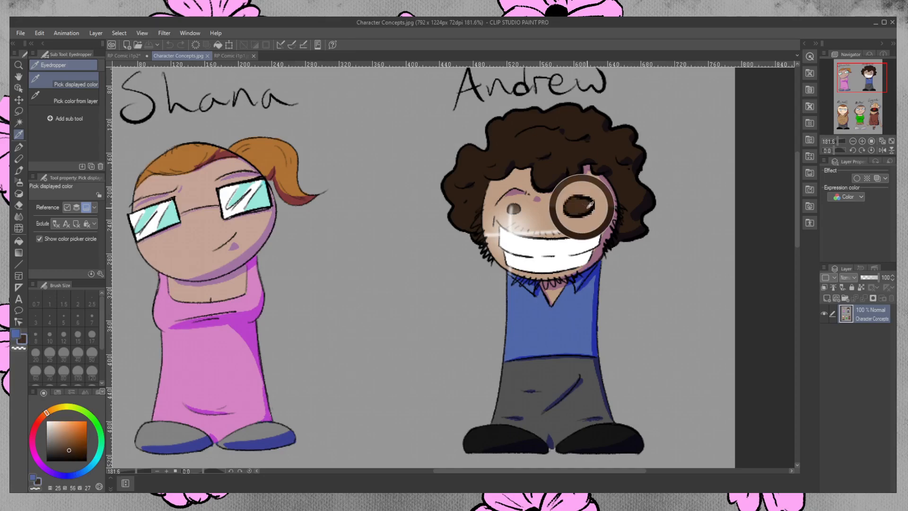
left_click(122, 56)
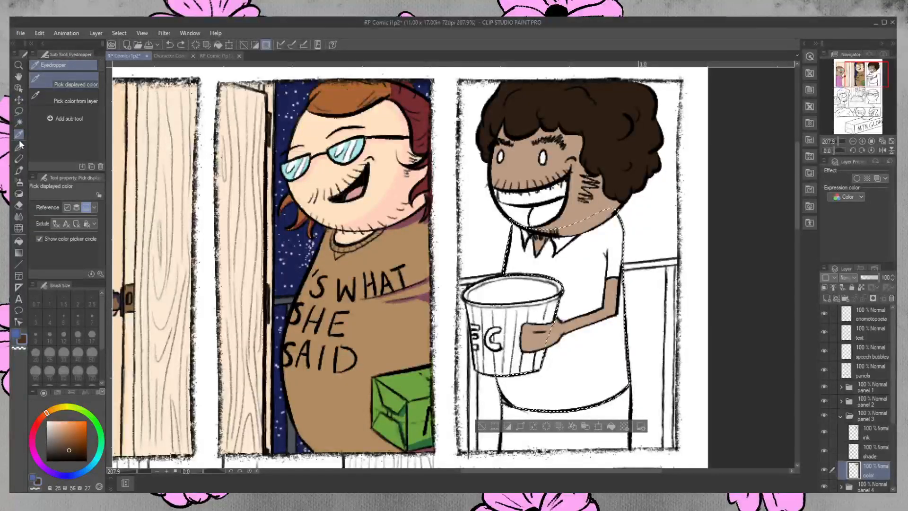
- Fill the selected shirt of the curly-haired man with the sampled blue and deselect
left_click(18, 241)
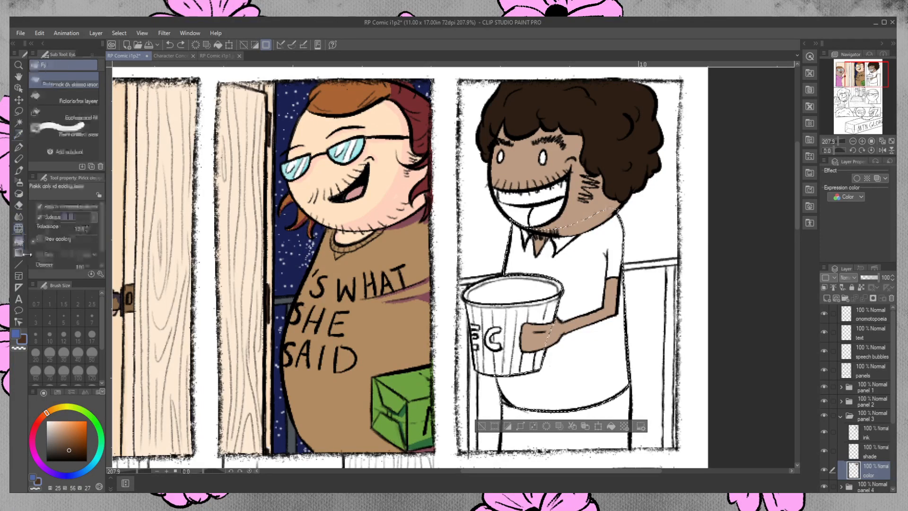
left_click(16, 333)
left_click(598, 302)
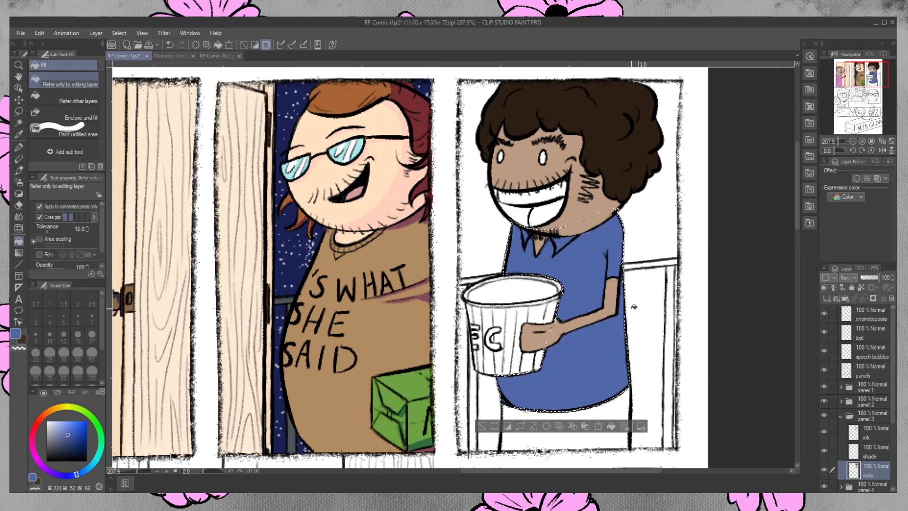
key("ctrl+d")
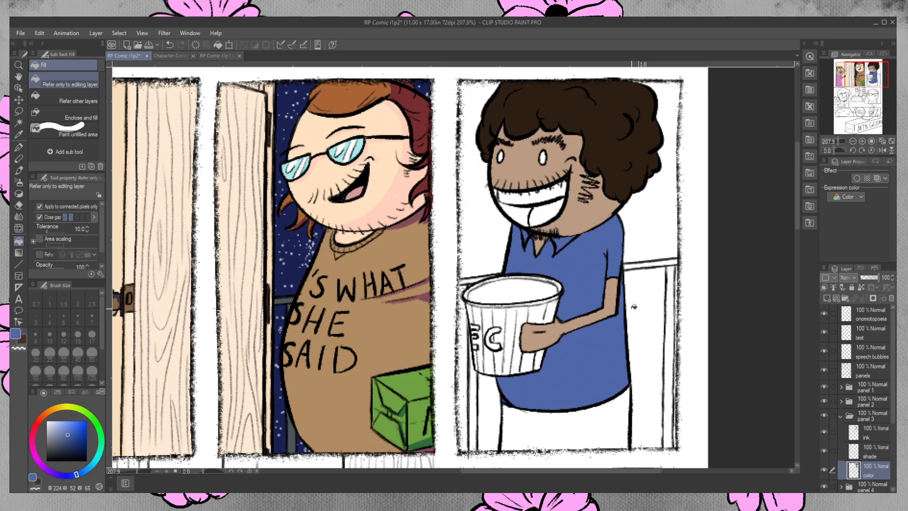
- Paint both of the curly-haired man's eyes with the sampled dark brown using the Brush pen
left_click(22, 339)
left_click(20, 172)
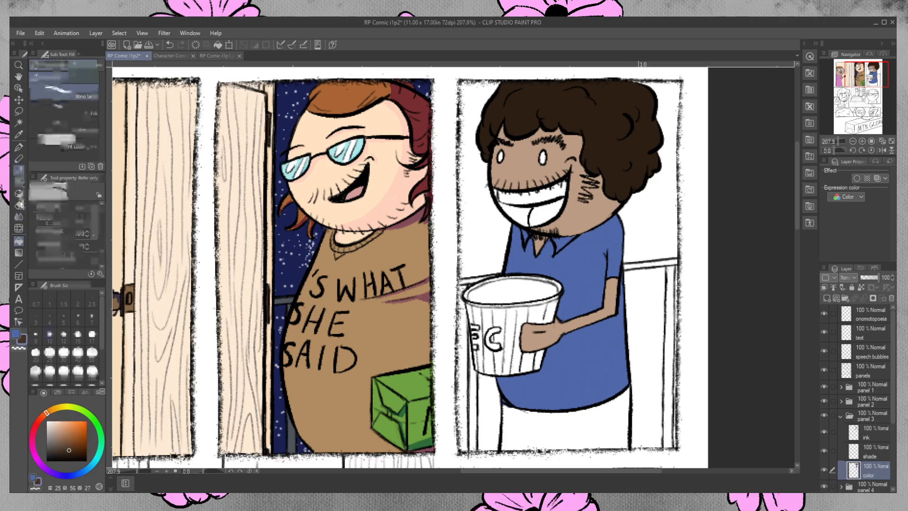
left_click(19, 242)
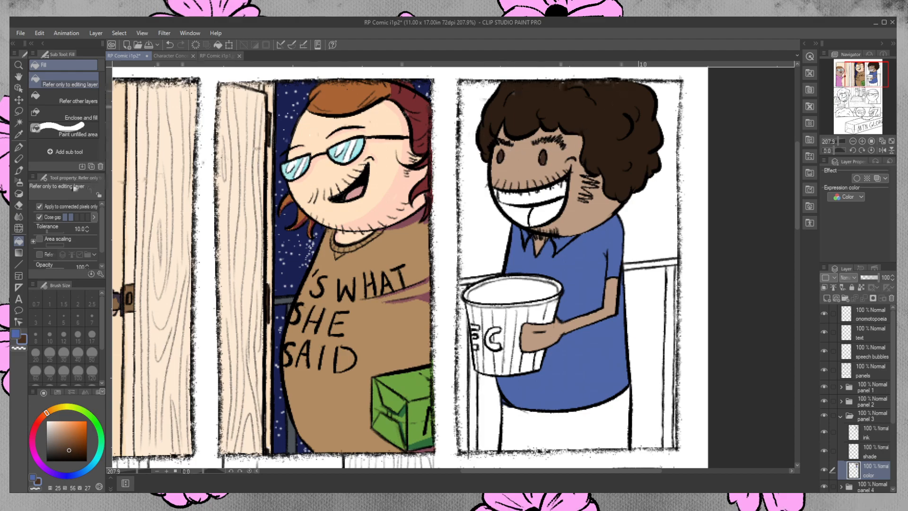
left_click(20, 171)
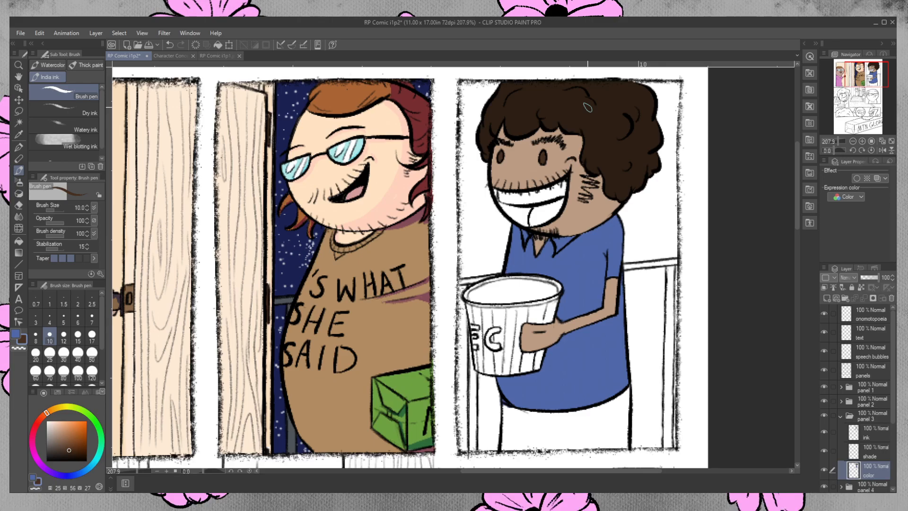
- Select the dark inside of the curly-haired man's mouth, add its missed edge with the Lasso, fill it with black and deselect
left_click(20, 124)
left_click(520, 207)
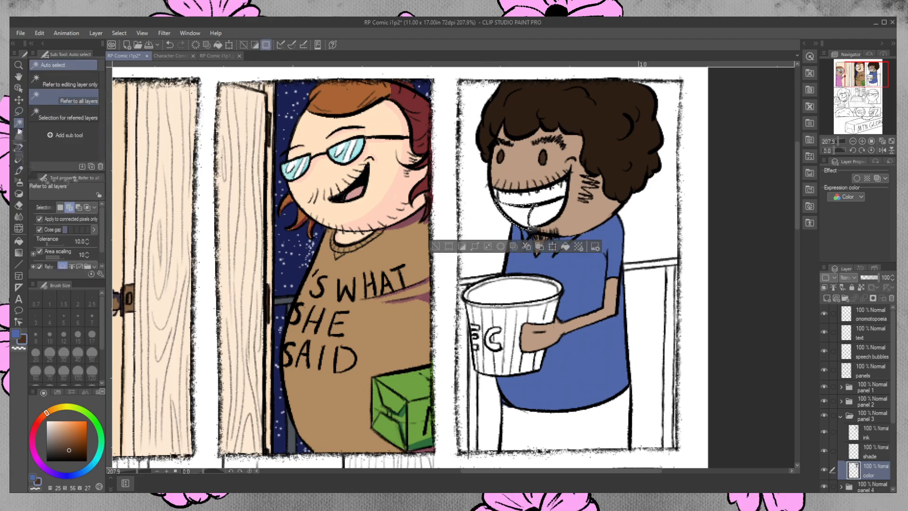
left_click(22, 112)
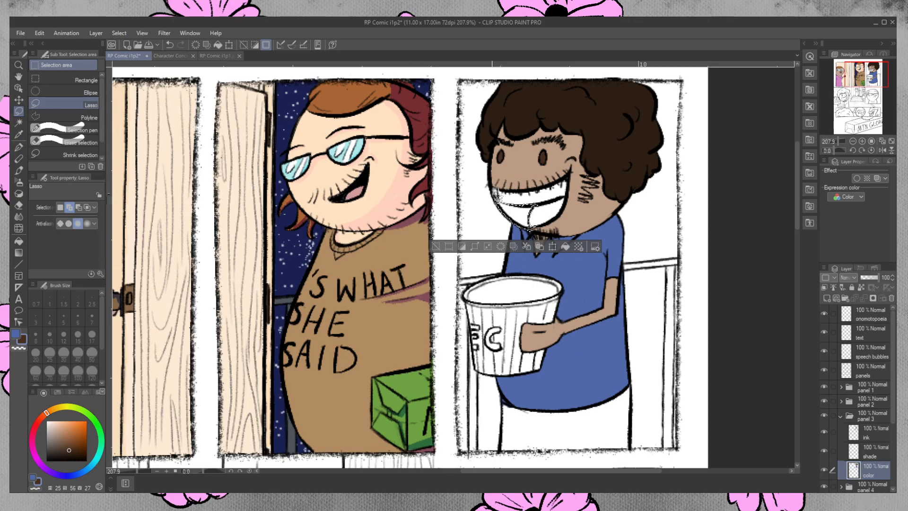
left_click_drag(493, 189, 498, 191)
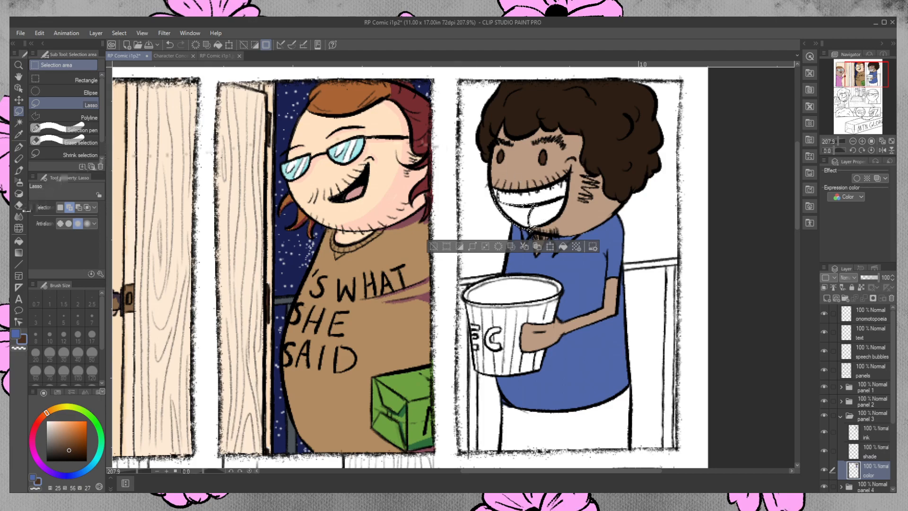
left_click(19, 241)
left_click(86, 461)
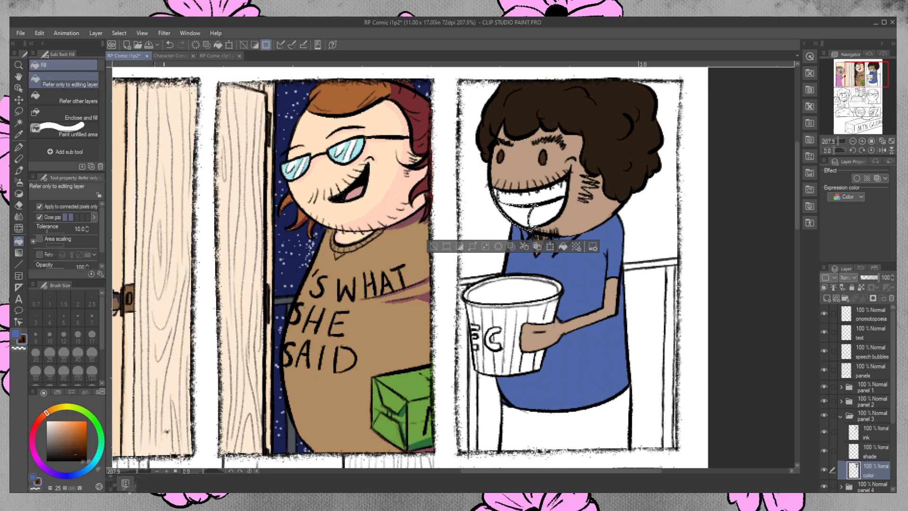
left_click(510, 208)
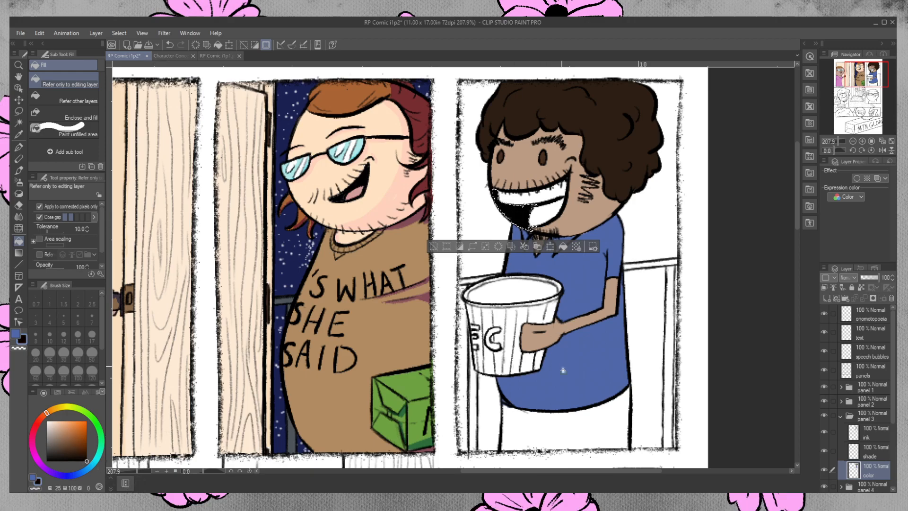
key("ctrl+d")
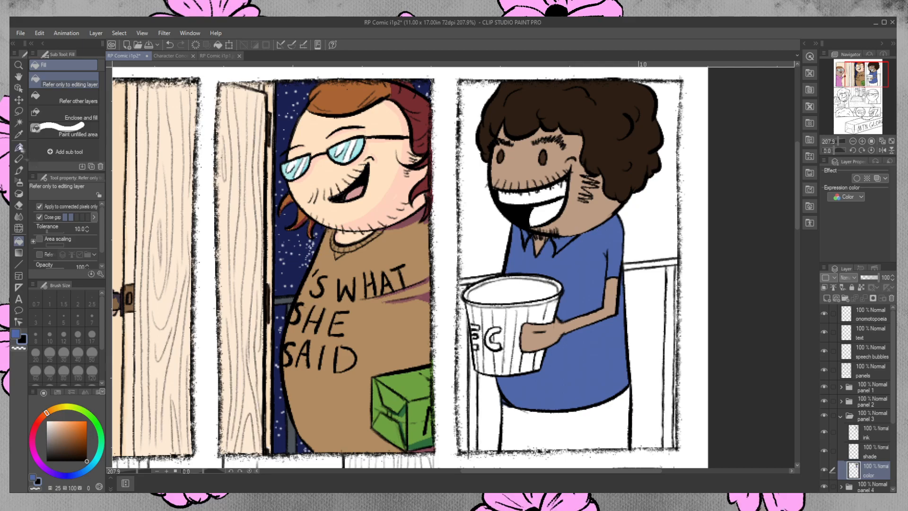
- Auto-select the curly-haired man's upper teeth, add the missed edges with the Lasso, fill them with white and deselect
left_click(19, 148)
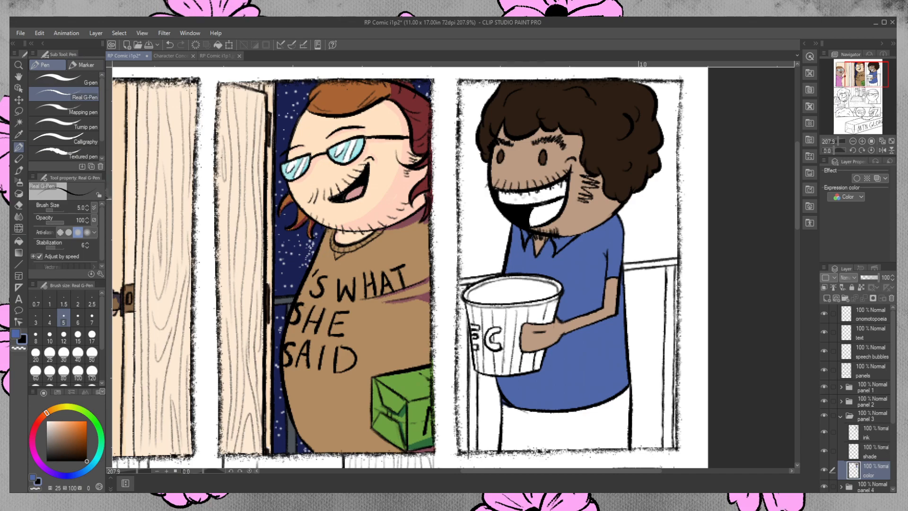
left_click(19, 122)
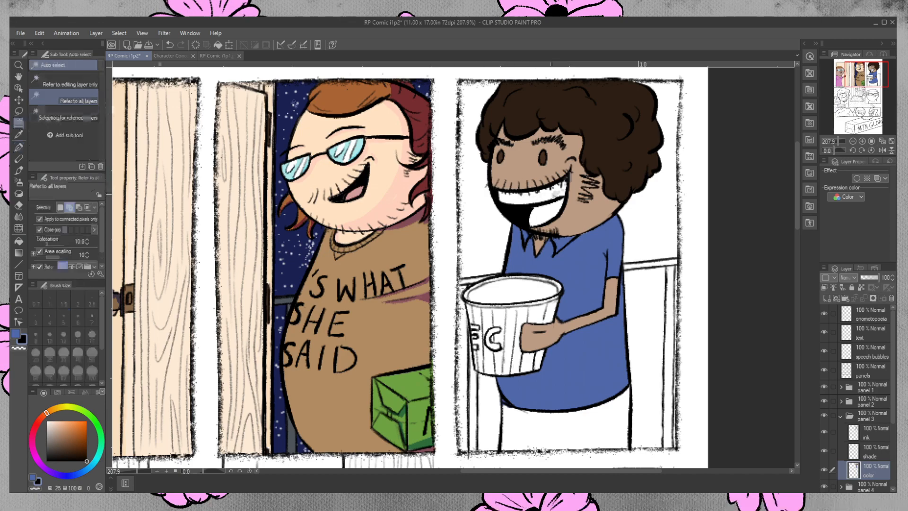
left_click(558, 195)
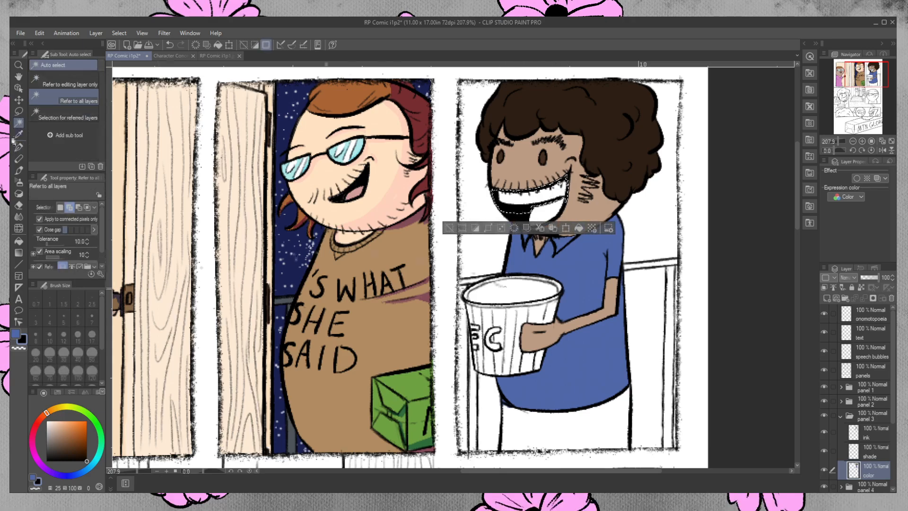
left_click(19, 111)
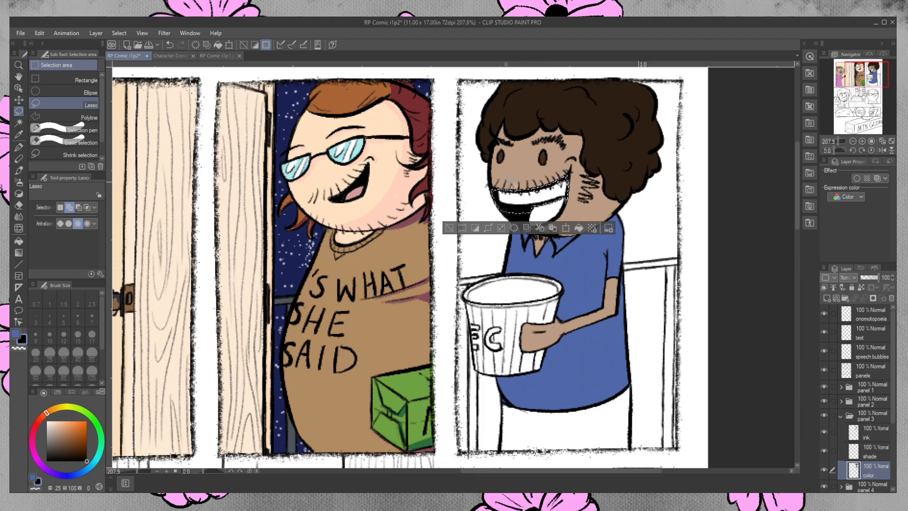
mouse_move(511, 182)
left_mouse_down()
mouse_move(501, 200)
mouse_move(545, 194)
mouse_move(569, 168)
mouse_move(570, 198)
mouse_move(559, 203)
mouse_move(526, 205)
mouse_move(569, 178)
left_mouse_up()
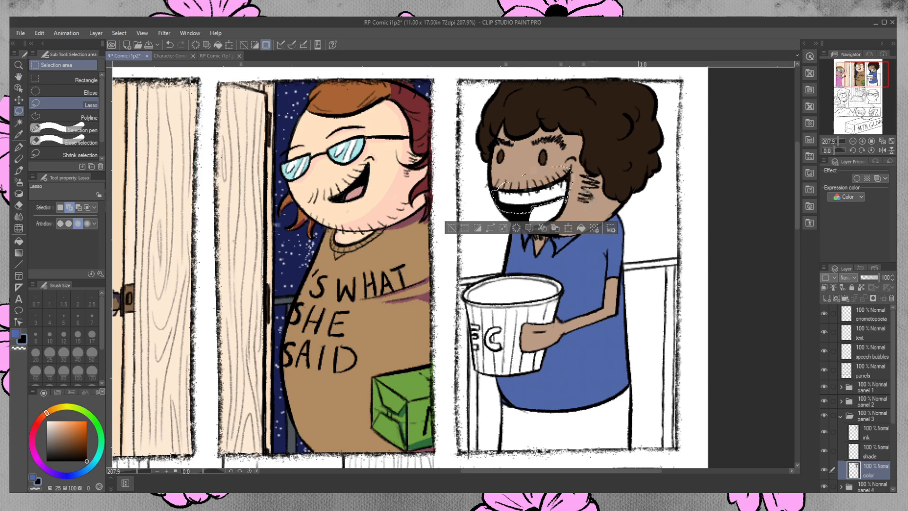
left_click(47, 421)
left_click(19, 241)
left_click(529, 191)
key("ctrl+d")
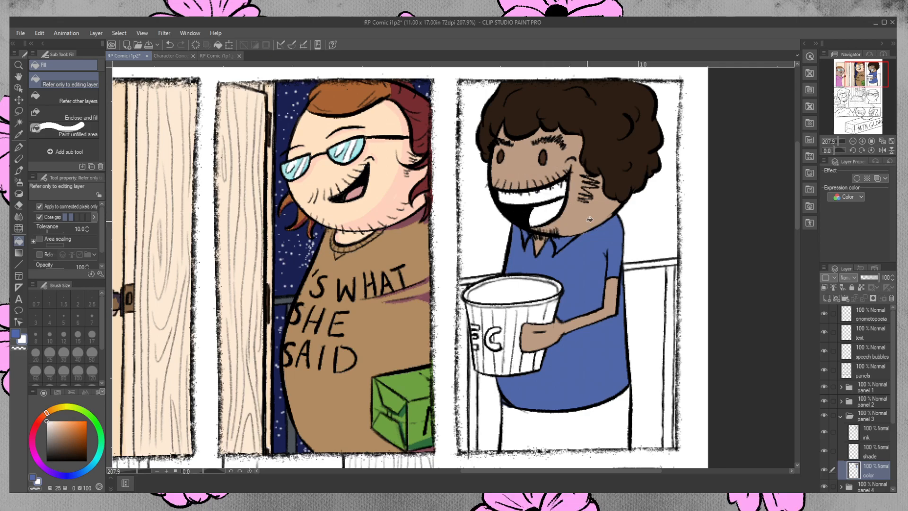
- Fill the curly-haired man's tongue with the pink sampled from the red-haired man's mouth, deselect and touch up its lower edge with the brush
left_click(19, 123)
left_click(545, 217)
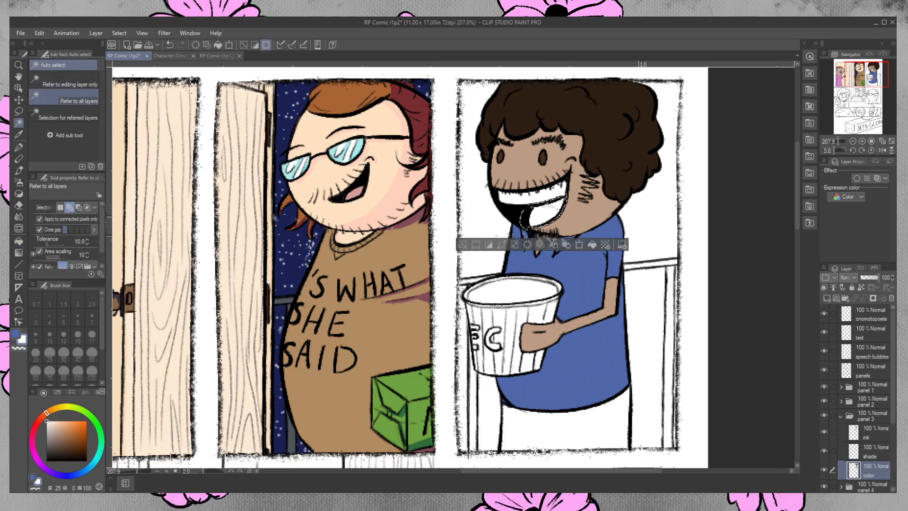
left_click(21, 134)
left_click(356, 185)
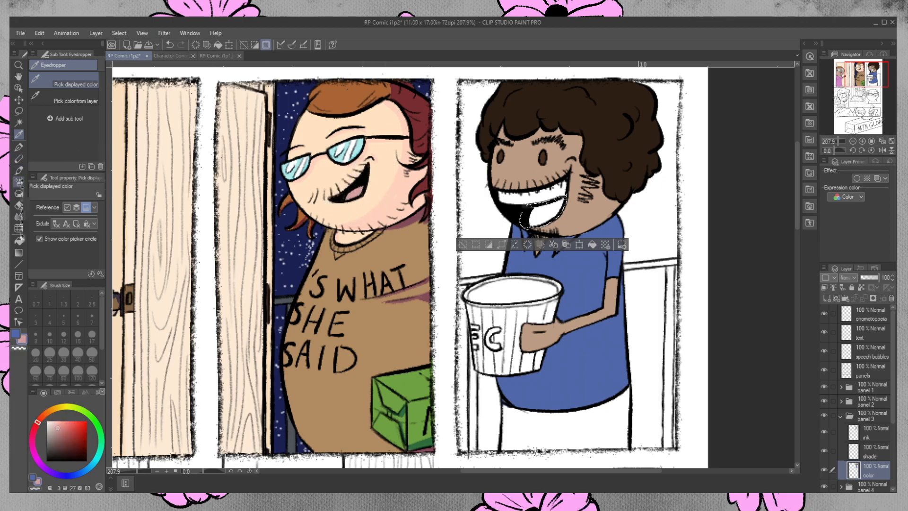
left_click(19, 240)
left_click(547, 223)
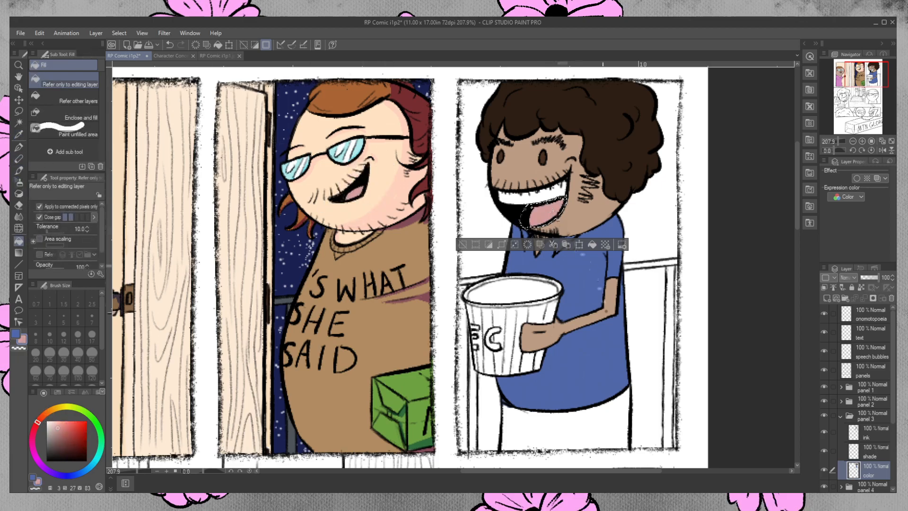
key("ctrl+d")
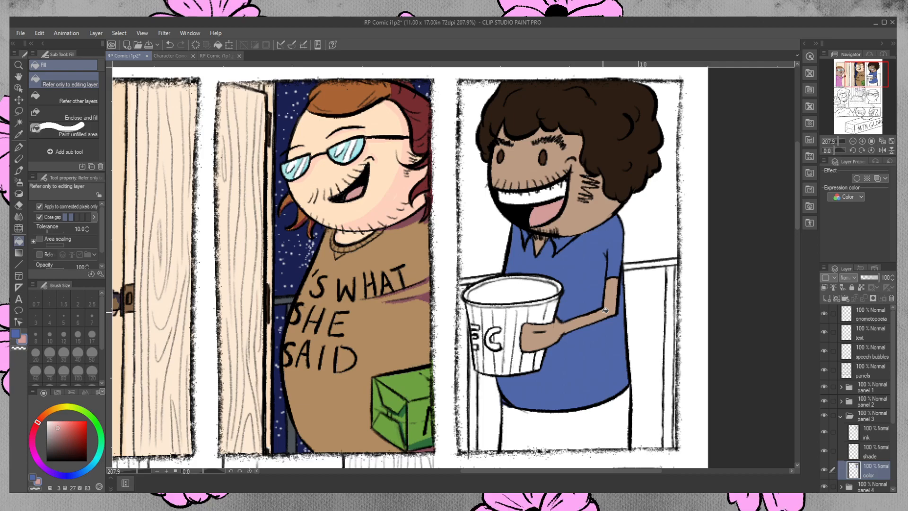
left_click(19, 169)
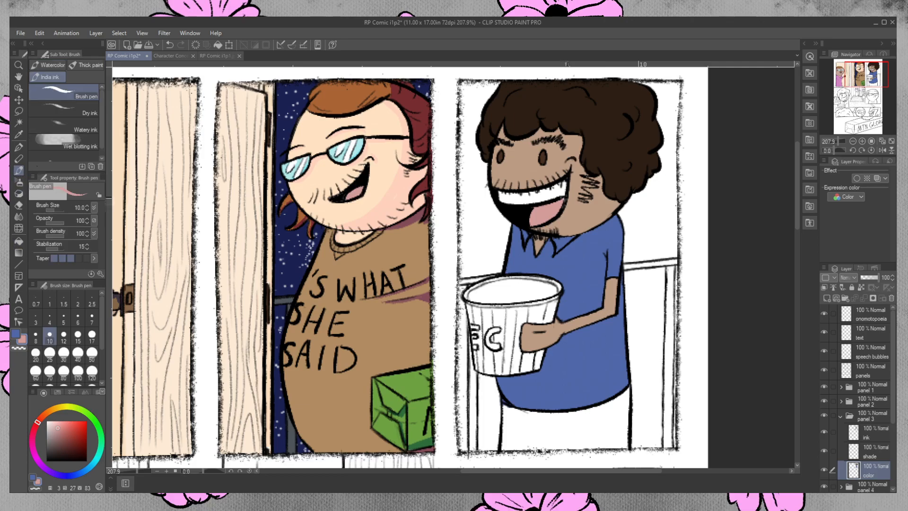
left_click_drag(551, 231, 557, 238)
- Sample the curly-haired man's gray pants color from the Character Concepts image and return to the comic page
left_click(180, 55)
left_click(19, 135)
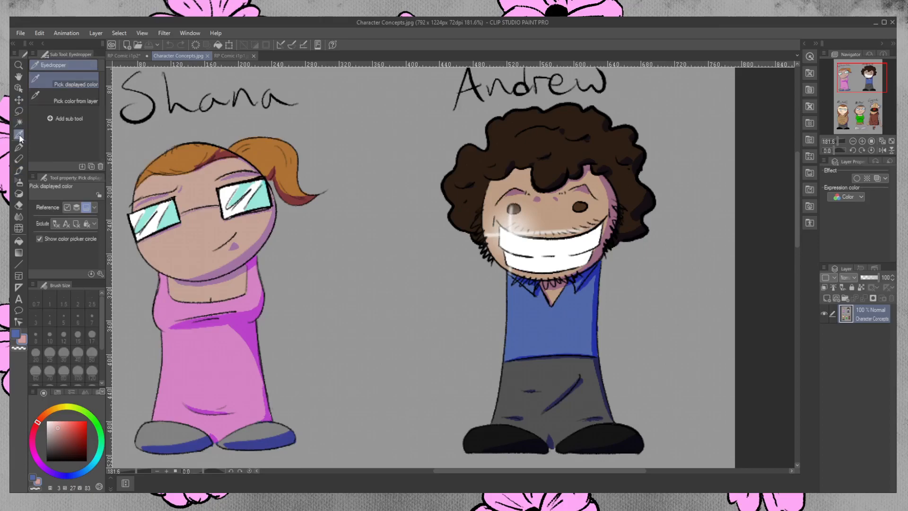
left_click(544, 371)
left_click(124, 55)
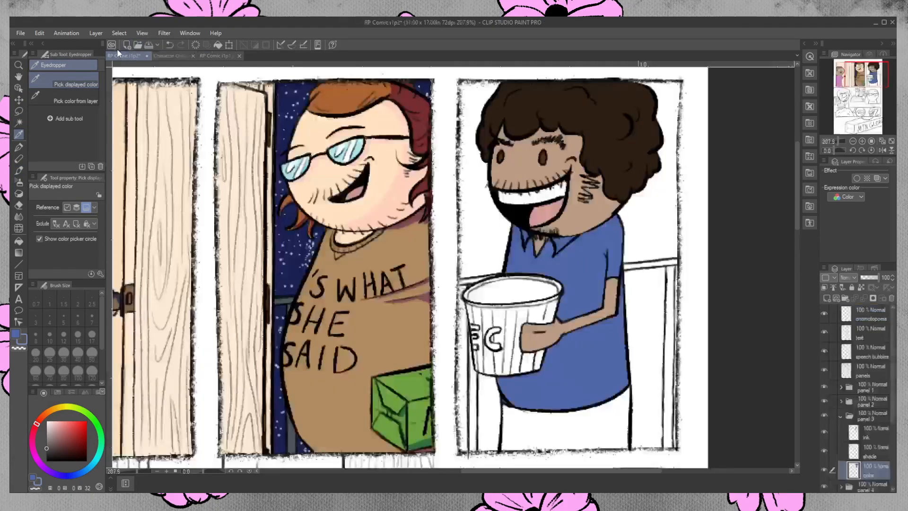
- Select the curly-haired man's pants in panel 3, including the edge along the shirt hem, fill them with the sampled gray and deselect
left_click(18, 123)
left_click(76, 97)
left_click(567, 428)
key("m")
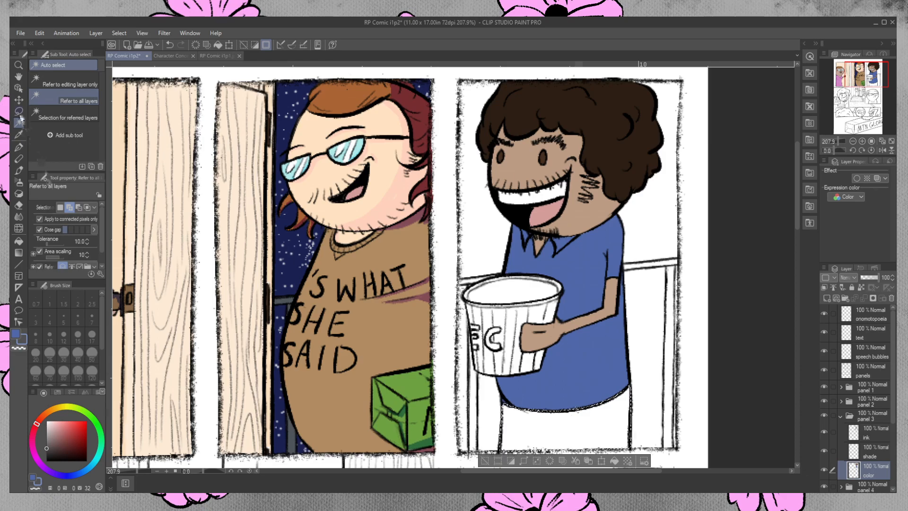
mouse_move(621, 381)
left_mouse_down()
mouse_move(508, 388)
mouse_move(506, 410)
mouse_move(540, 421)
mouse_move(611, 412)
mouse_move(622, 383)
left_mouse_up()
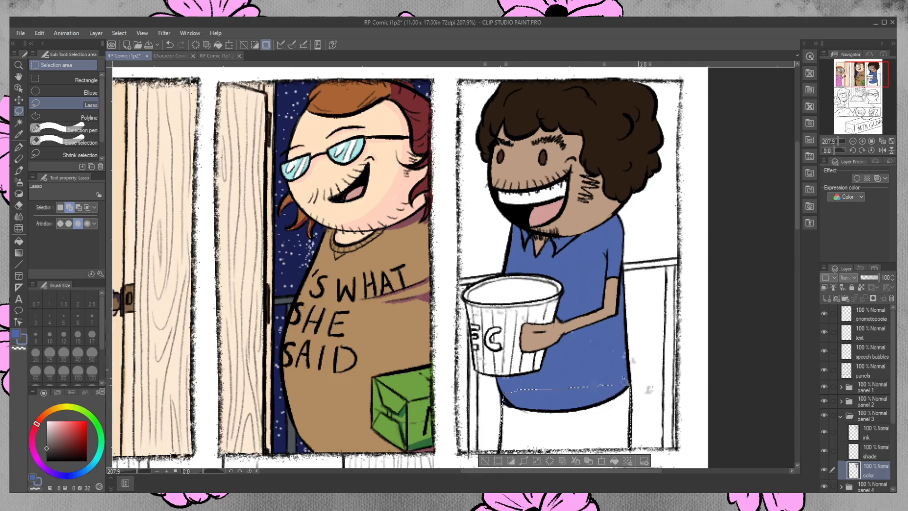
left_click(19, 241)
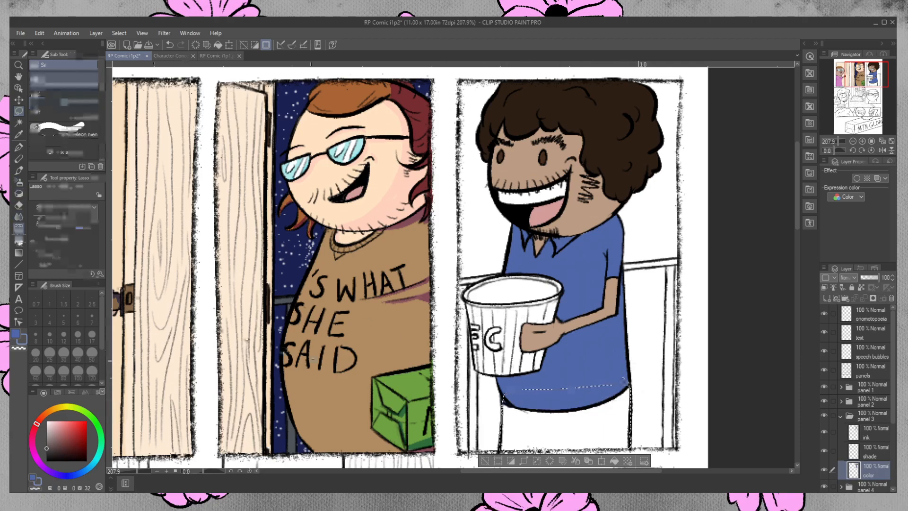
left_click(564, 417)
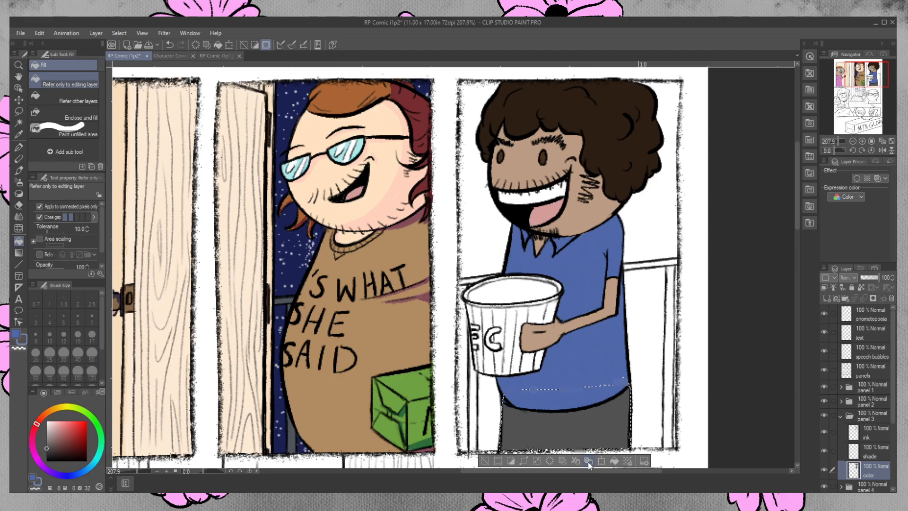
key("ctrl+d")
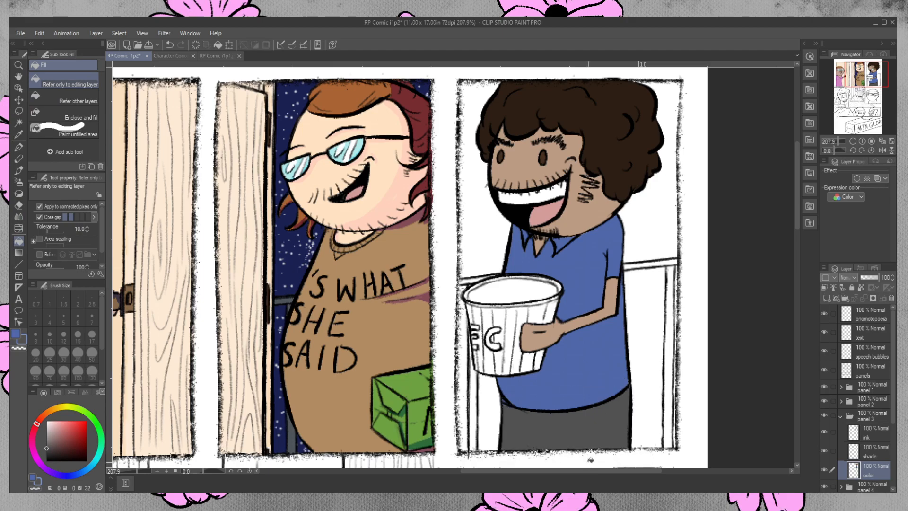
- Sample the gray-blue railing color from the night background behind the red-haired man
left_click(18, 134)
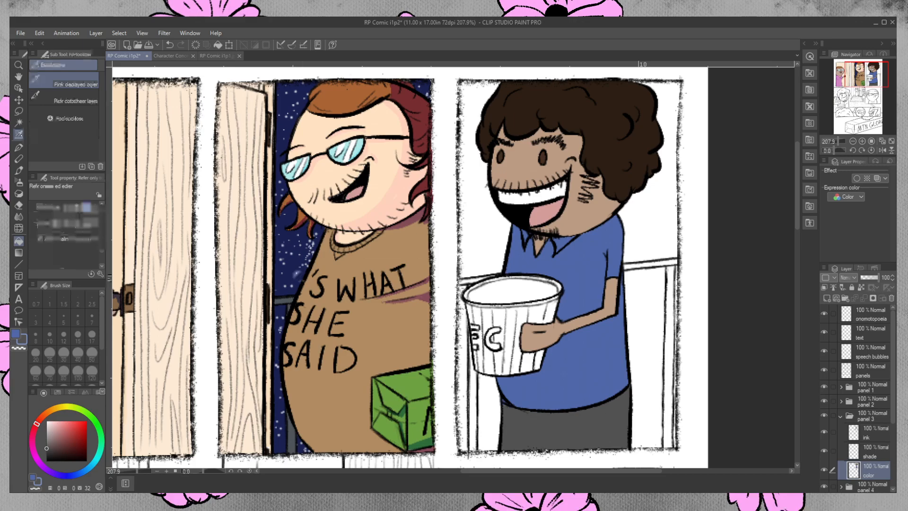
left_click(296, 271)
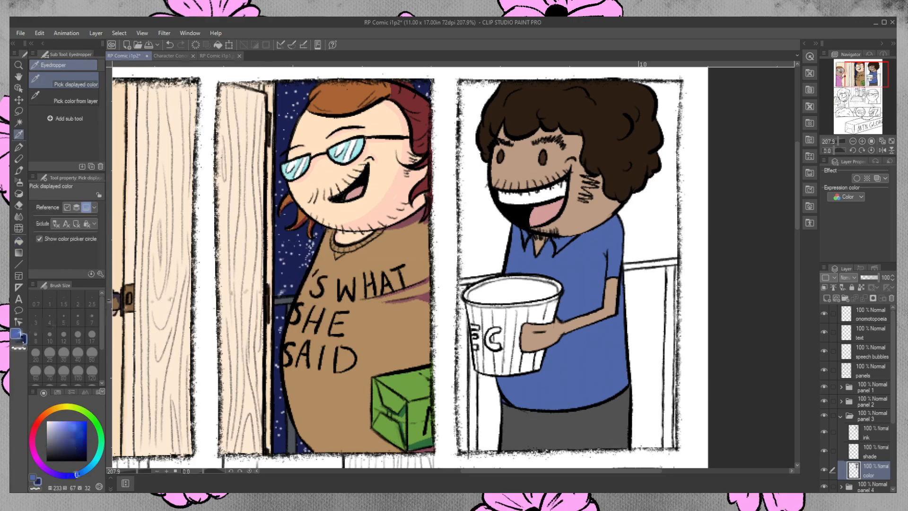
left_click(286, 301)
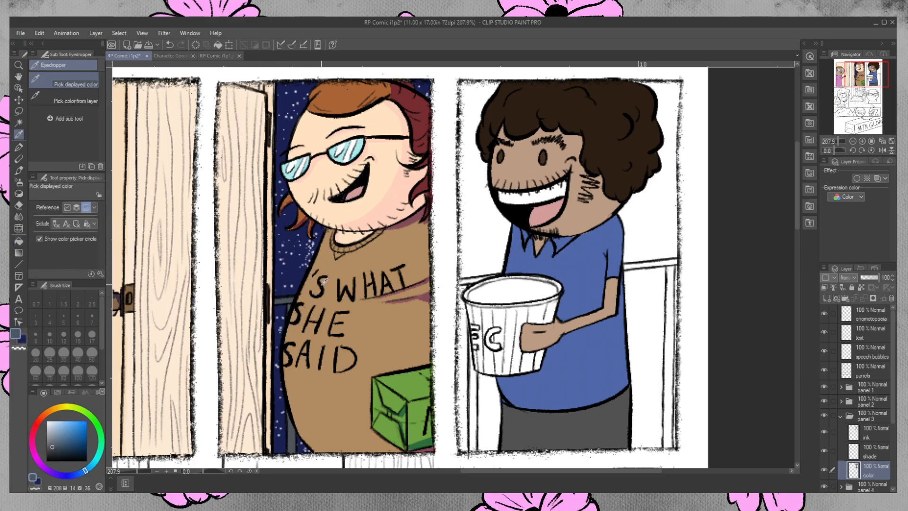
- Select the railing segments on both sides of the curly-haired man in panel 3, adding the missed edges with the Lasso
left_click(19, 123)
left_click(468, 282)
left_click(479, 279)
left_click(640, 265)
left_click(643, 355)
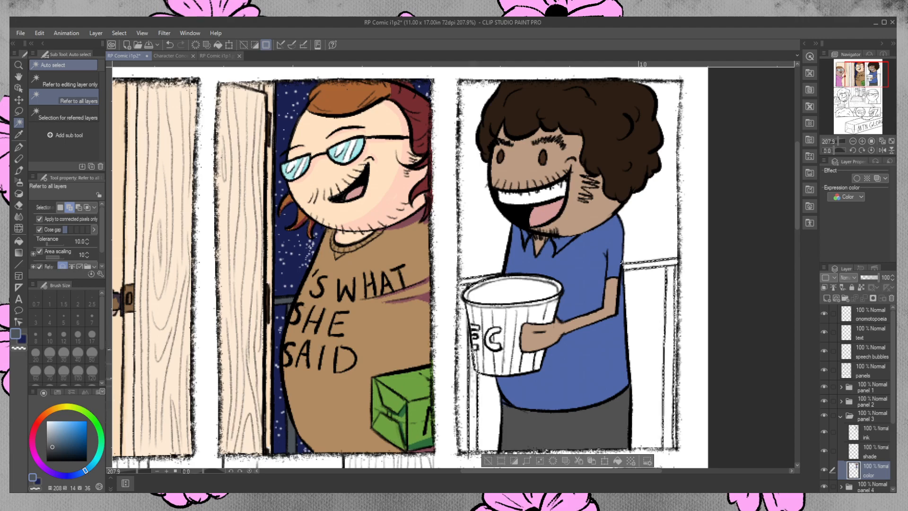
left_click(19, 111)
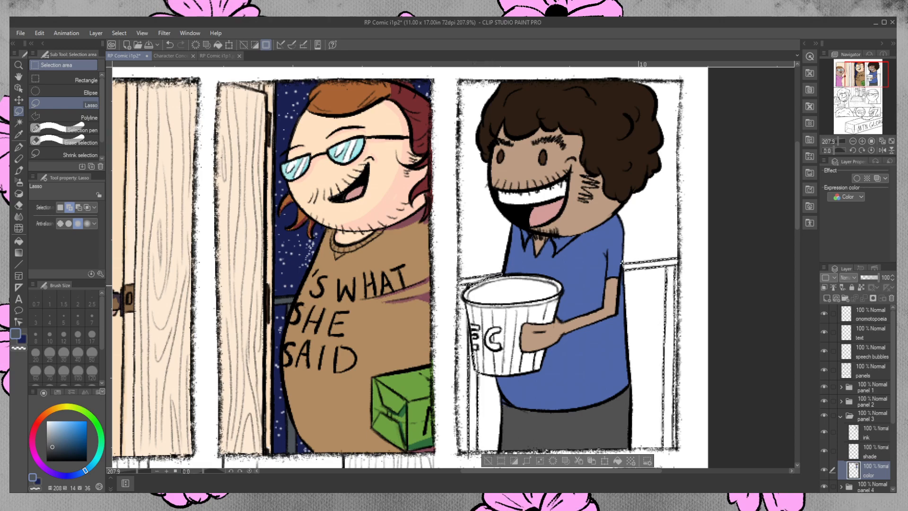
left_click_drag(465, 285, 495, 276)
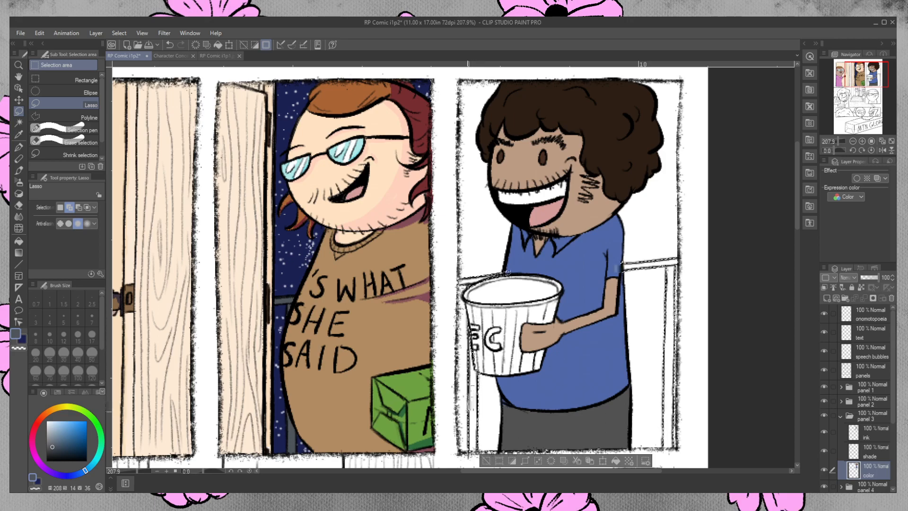
left_click_drag(474, 433, 478, 448)
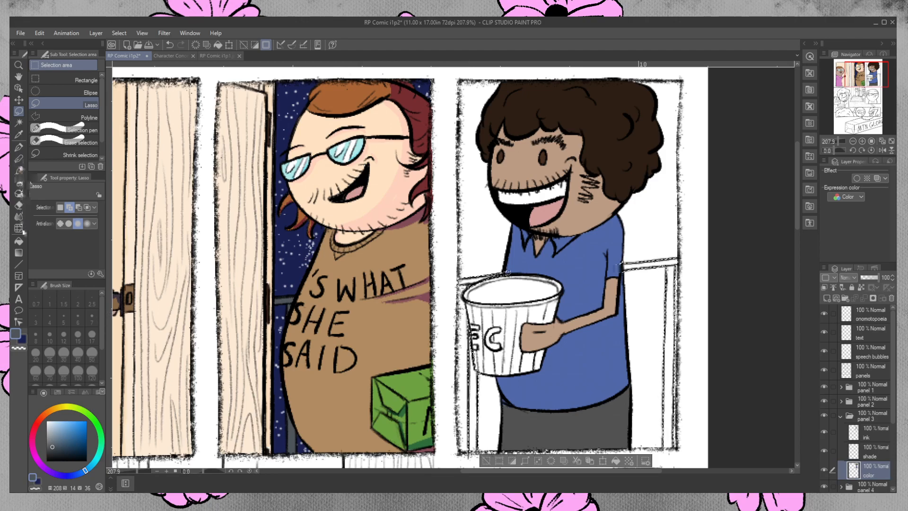
- Fill the selected railing in panel 3 with the sampled gray-blue and deselect
left_click(19, 241)
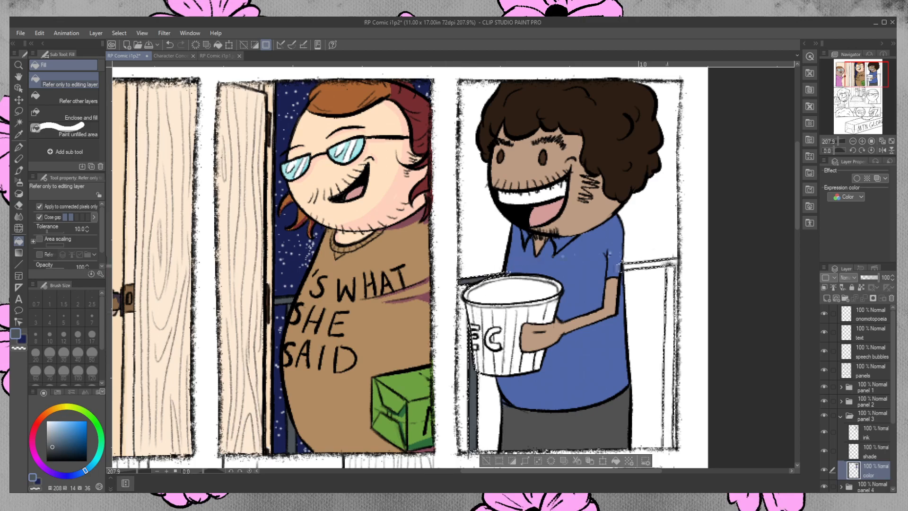
left_click(671, 331)
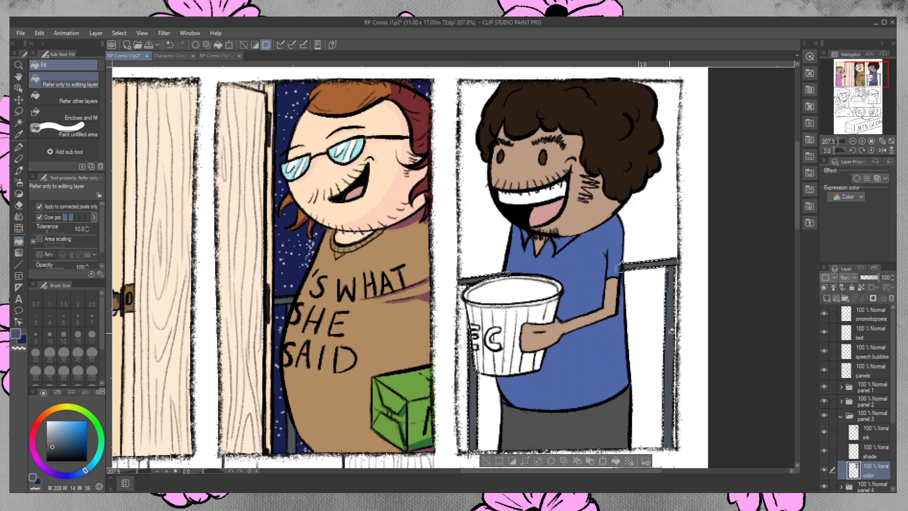
key("ctrl+d")
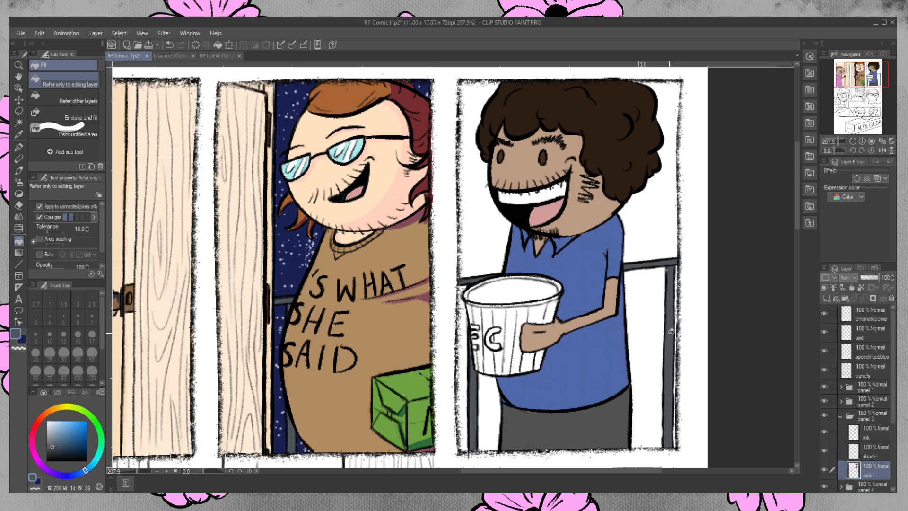
- Pick the dark navy night-sky color and auto-select the white background areas around the curly-haired man in panel 3
left_click(18, 171)
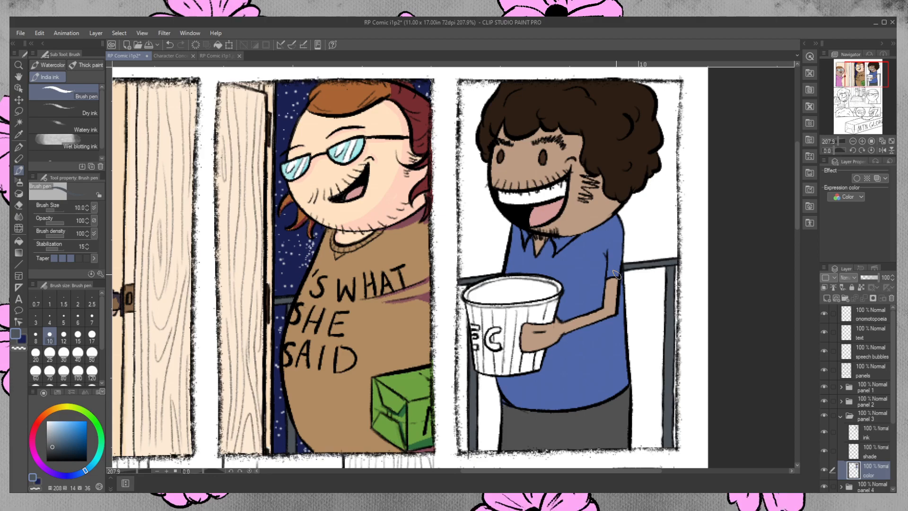
left_click(615, 275, "alt")
key("w")
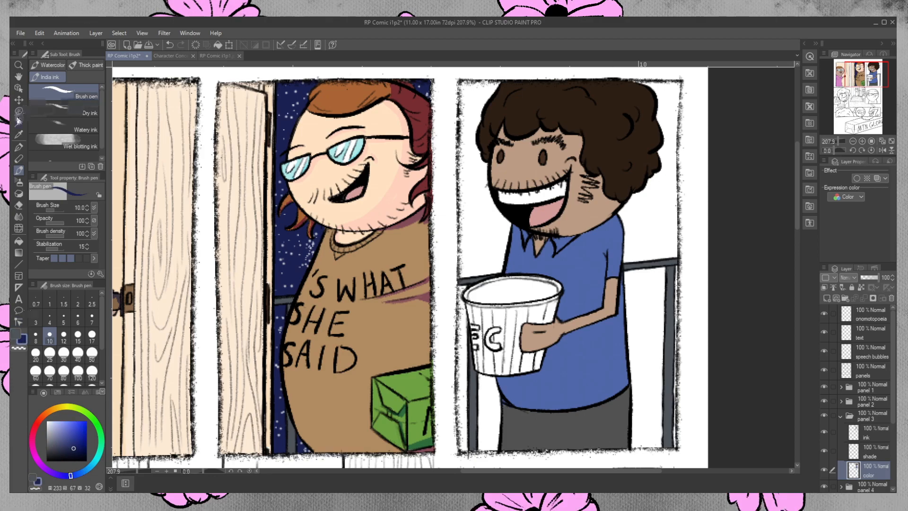
left_click(484, 134)
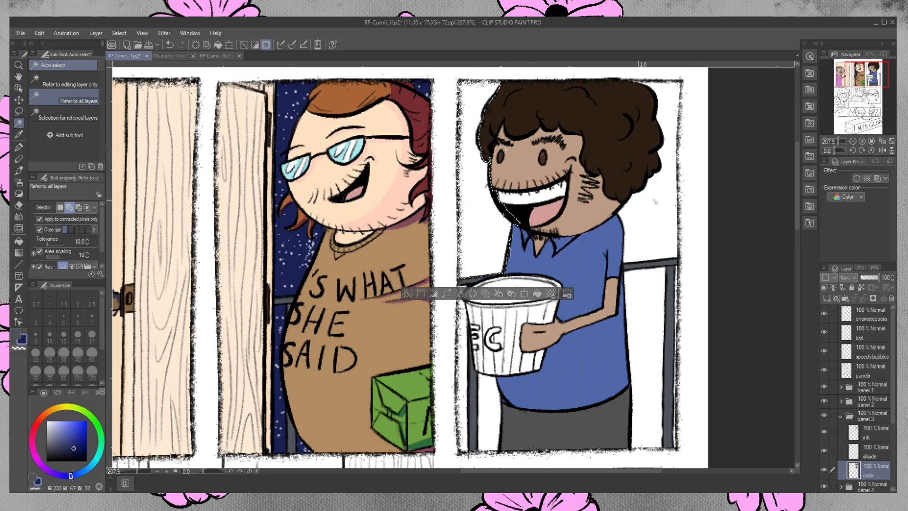
left_click(653, 330)
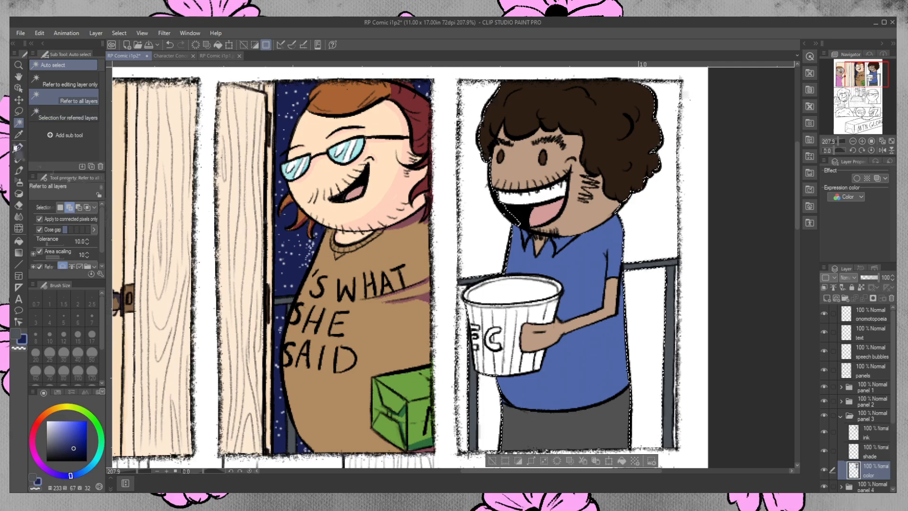
- Extend the background selection with the Lasso along the curly-haired man's hair and face, the sky above the railing and the panel border
left_click(19, 112)
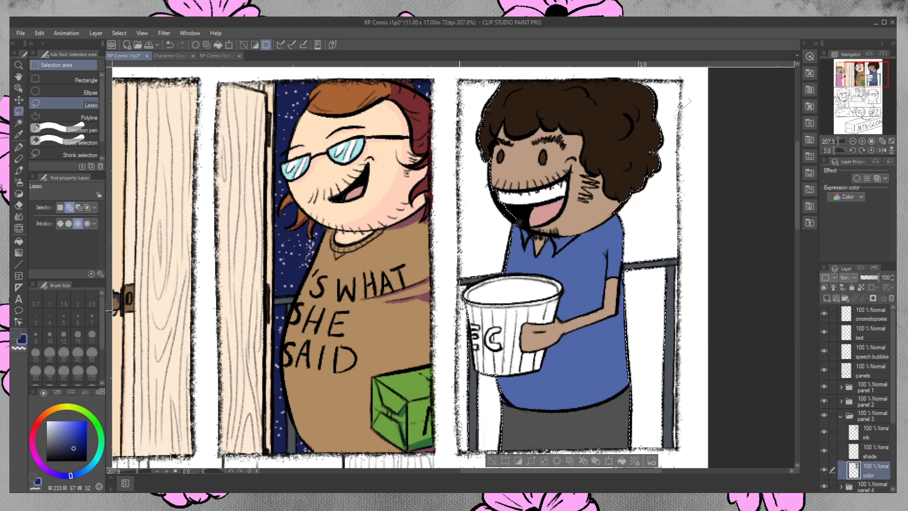
mouse_move(463, 298)
left_mouse_down()
mouse_move(472, 284)
mouse_move(466, 270)
left_mouse_up()
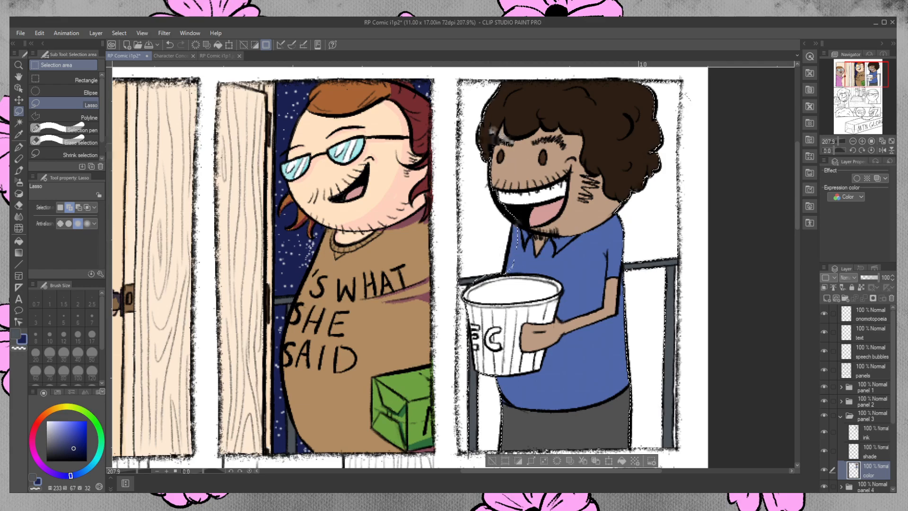
mouse_move(509, 79)
left_mouse_down()
mouse_move(474, 142)
mouse_move(479, 171)
left_mouse_up()
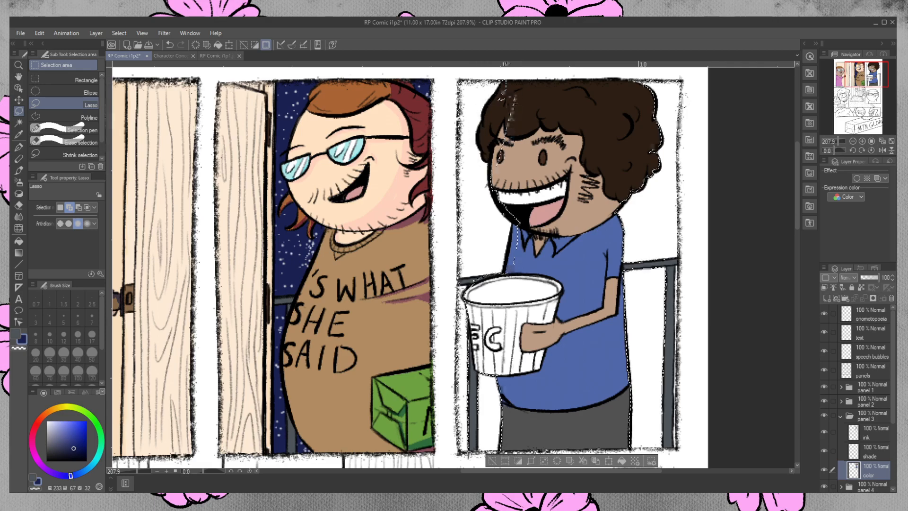
left_click_drag(488, 169, 501, 221)
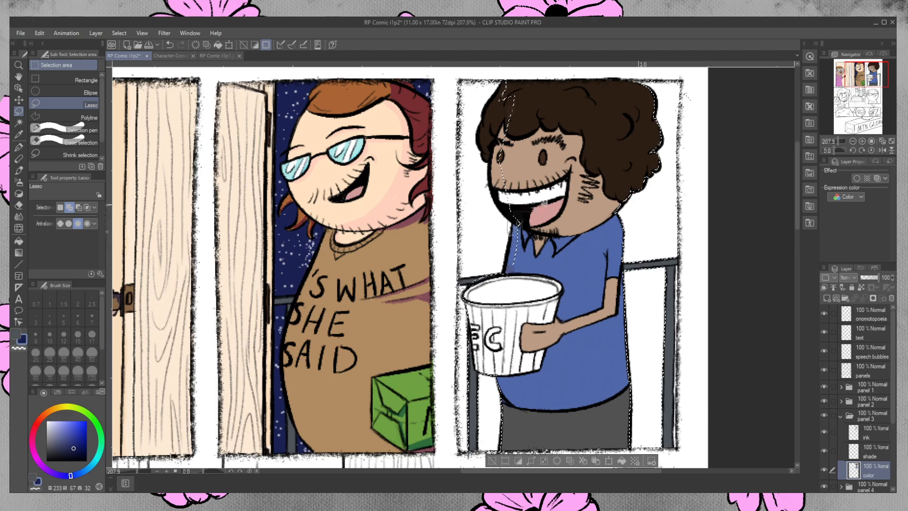
mouse_move(635, 79)
left_mouse_down()
mouse_move(657, 122)
mouse_move(640, 170)
left_mouse_up()
mouse_move(613, 204)
left_mouse_down()
mouse_move(614, 241)
mouse_move(634, 263)
mouse_move(671, 255)
left_mouse_up()
left_click_drag(686, 100, 646, 67)
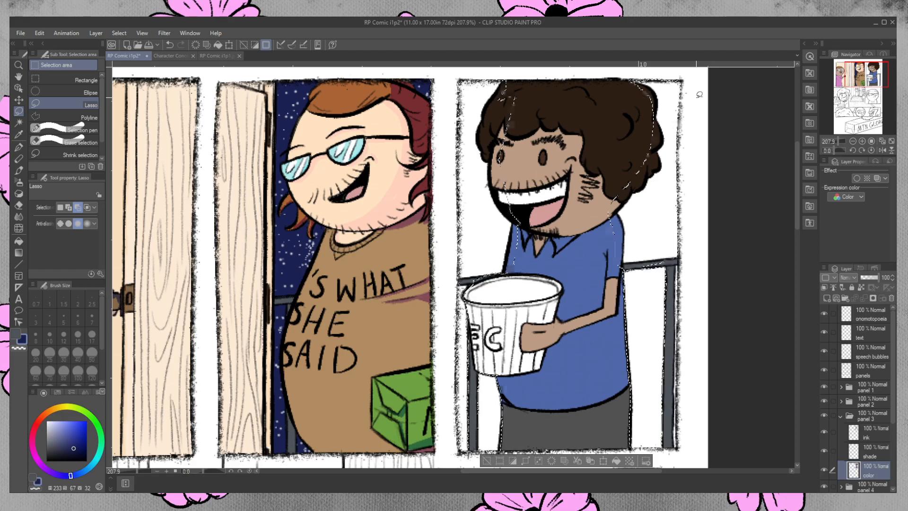
- Add the gaps along the back of the man's shirt and pants and around the railing behind him to the background selection
left_click(69, 208)
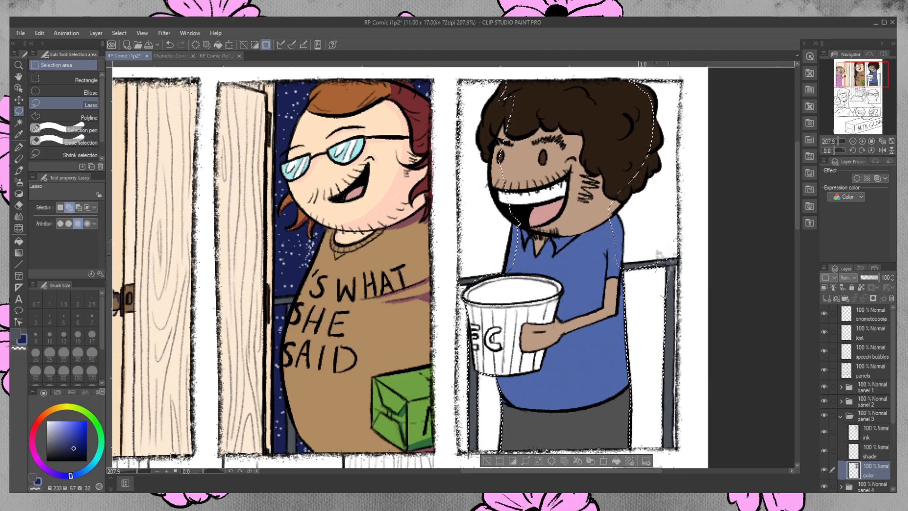
left_click_drag(622, 266, 625, 428)
left_click_drag(670, 249, 658, 366)
left_click_drag(678, 447, 681, 392)
left_click_drag(678, 335, 679, 288)
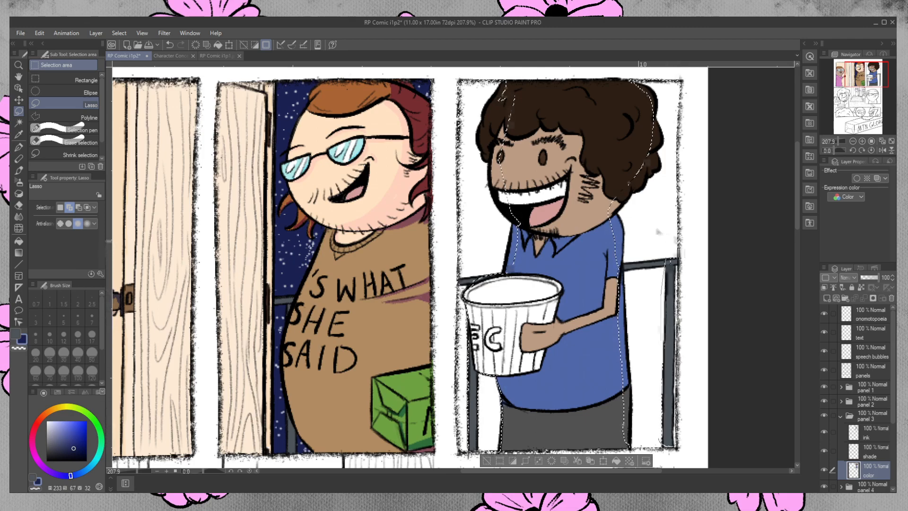
mouse_move(666, 439)
left_mouse_down()
mouse_move(663, 449)
mouse_move(675, 448)
left_mouse_up()
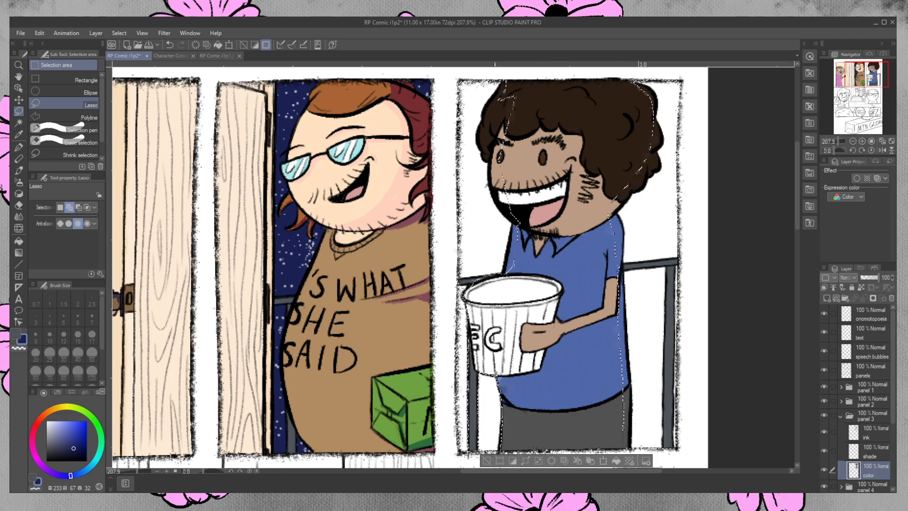
- Add the gaps in front of the man's shirt, around the railing by the bucket and beside his hair to the background selection
left_click_drag(511, 401, 510, 366)
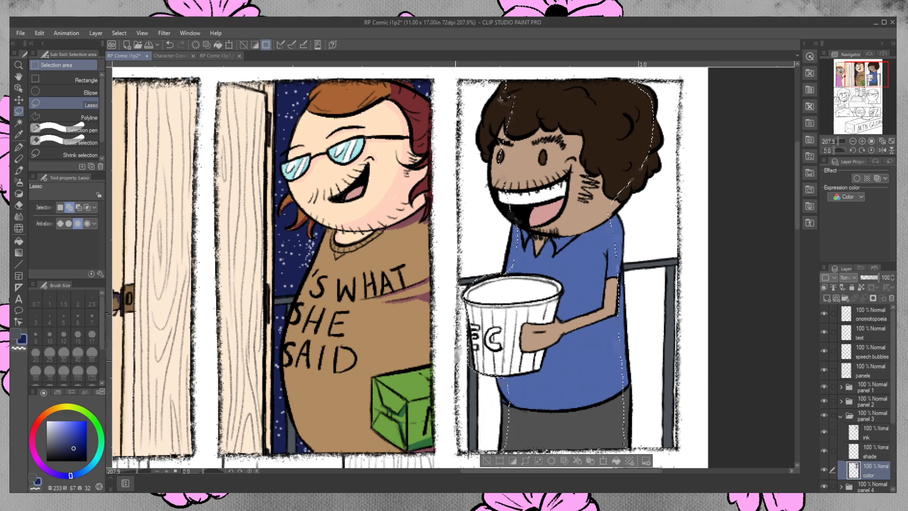
left_click_drag(466, 448, 477, 359)
left_click_drag(474, 282, 458, 450)
mouse_move(475, 281)
left_mouse_down()
mouse_move(499, 271)
mouse_move(510, 205)
mouse_move(463, 77)
left_mouse_up()
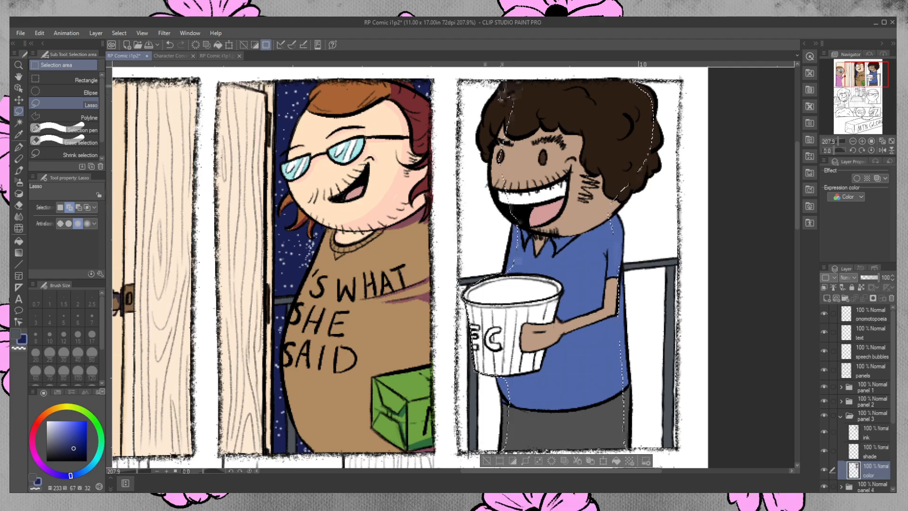
mouse_move(505, 79)
left_mouse_down()
mouse_move(490, 99)
mouse_move(463, 91)
left_mouse_up()
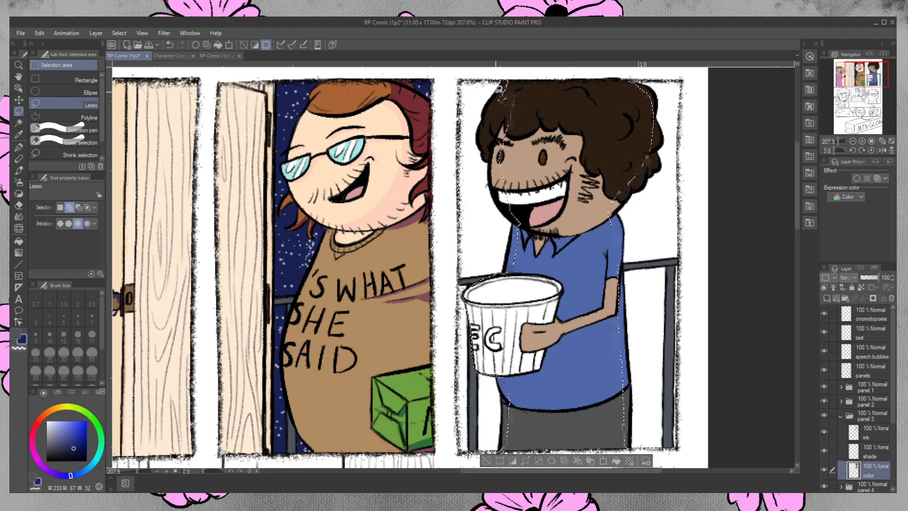
- Fill the selected background areas of panel 3 with dark navy, including the sliver by the outer railing post, and deselect
key("g")
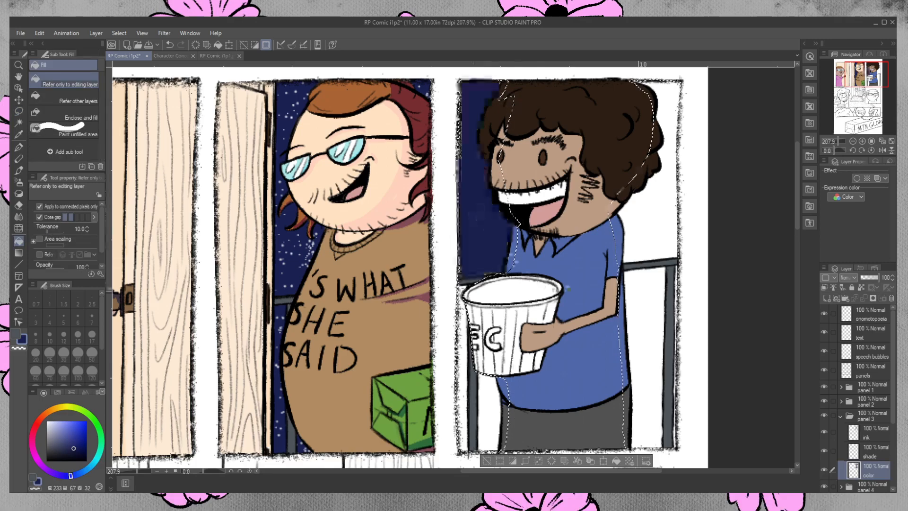
left_click(656, 282)
left_click(656, 283)
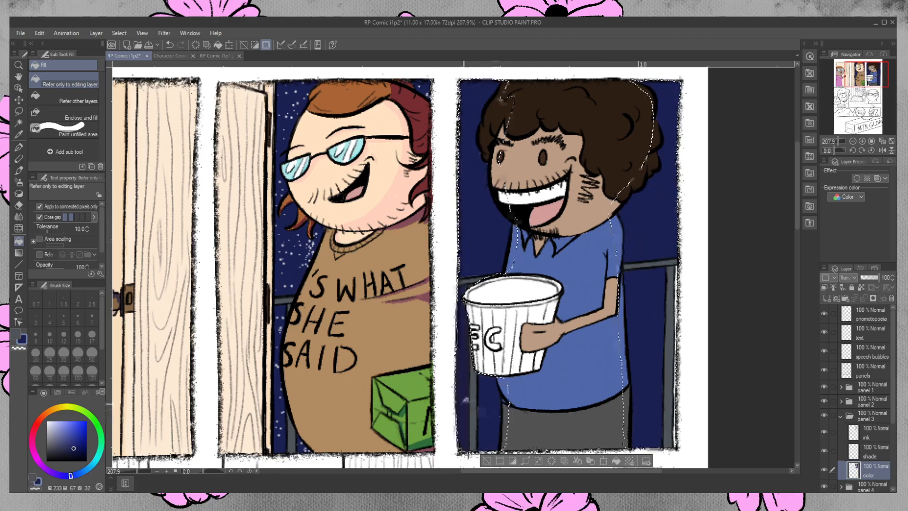
left_click(677, 402)
left_click(677, 374)
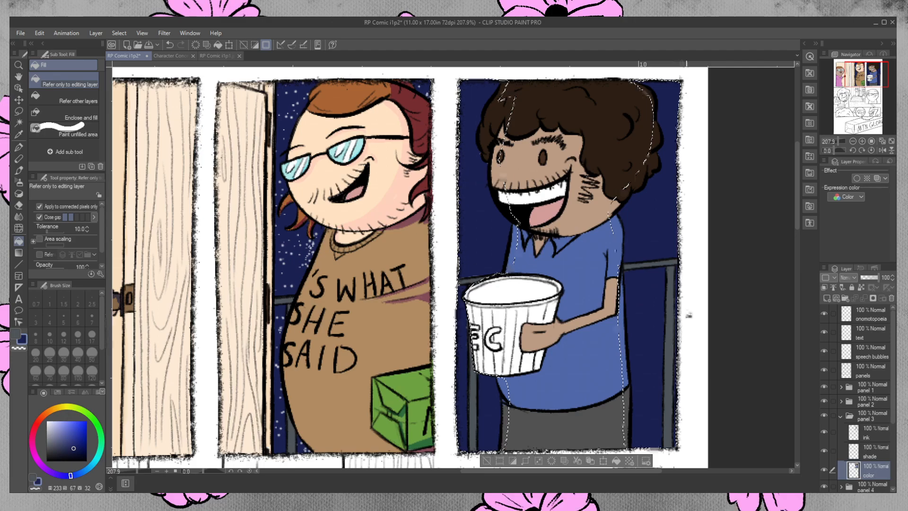
key("ctrl+d")
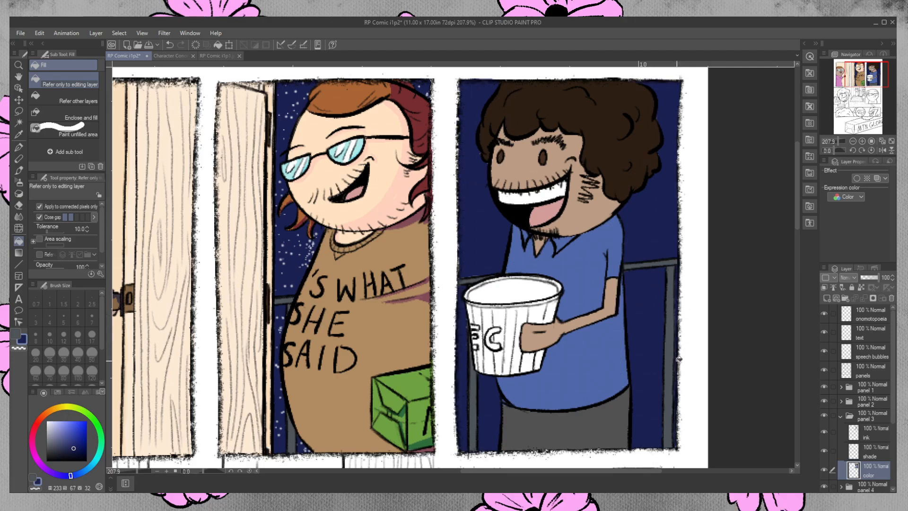
- Set the drawing color to a dark red with hue 359, saturation 100 and brightness 57
left_click(21, 170)
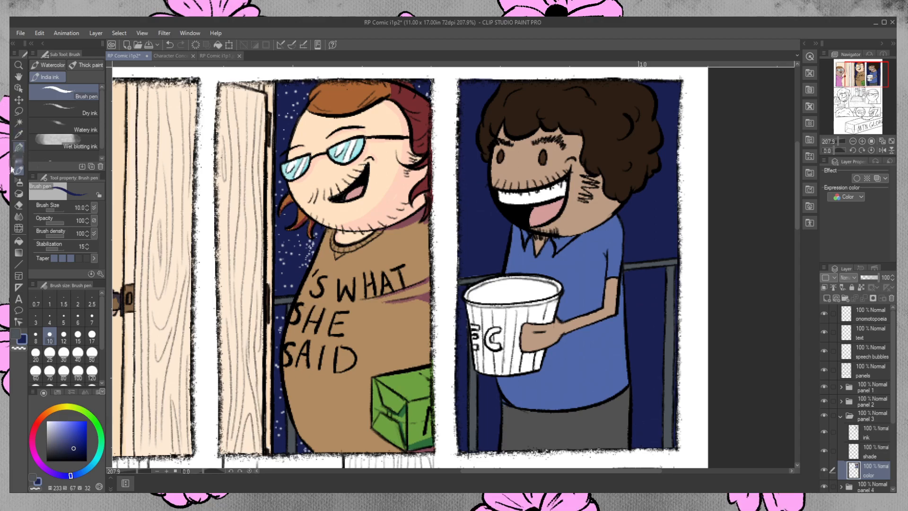
left_click(18, 241)
left_click(17, 334)
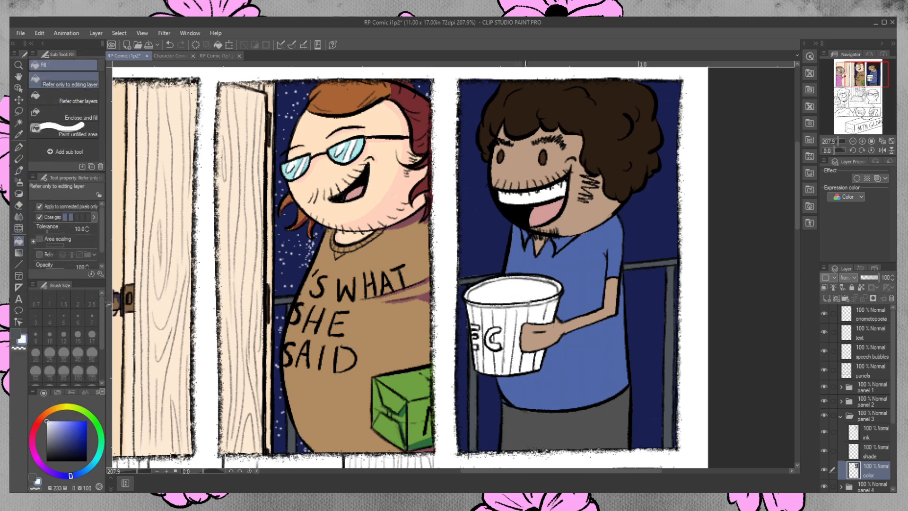
left_click(36, 425)
left_click(87, 433)
left_click(86, 438)
- Paint dark red vertical stripes down the side of the curly-haired man's bucket with the size 10 Brush pen
left_click(19, 182)
left_click(19, 171)
left_click_drag(473, 309, 477, 375)
left_click_drag(481, 308, 483, 376)
mouse_move(480, 309)
left_mouse_down()
mouse_move(482, 327)
mouse_move(493, 327)
mouse_move(494, 379)
left_mouse_up()
left_click_drag(505, 309, 504, 377)
left_click_drag(515, 309, 510, 376)
mouse_move(526, 308)
left_mouse_down()
mouse_move(520, 373)
mouse_move(533, 357)
mouse_move(534, 369)
left_mouse_up()
left_click_drag(547, 304, 538, 327)
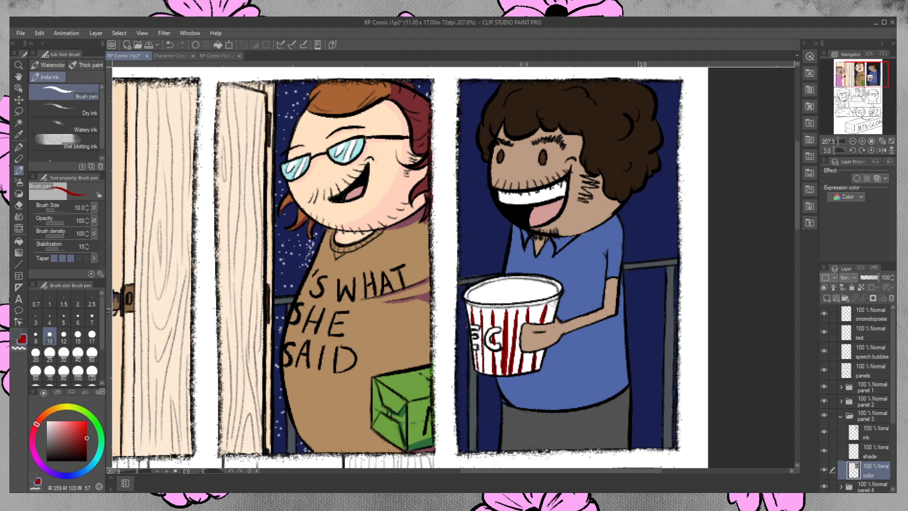
- Paint a solid dark red oval on the bucket's lid and color the lettering on its side dark red
mouse_move(516, 289)
left_mouse_down()
mouse_move(494, 295)
mouse_move(525, 291)
mouse_move(508, 292)
left_mouse_up()
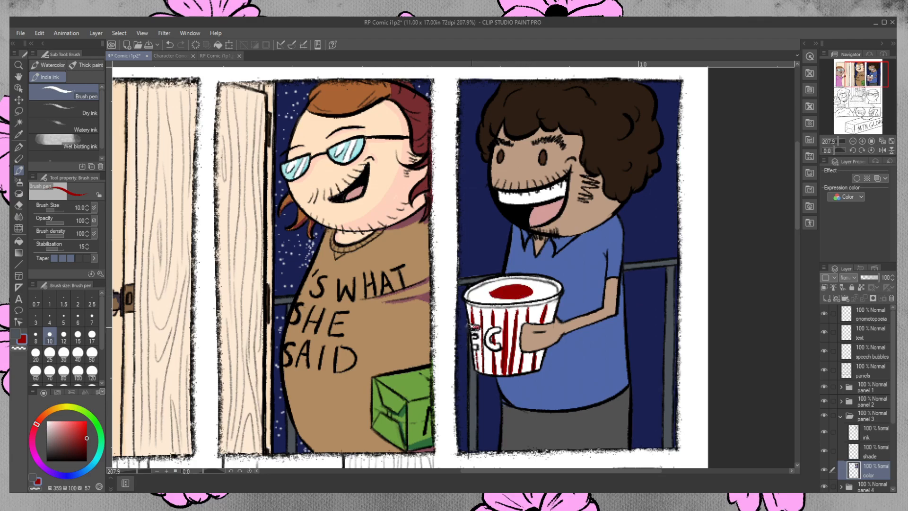
mouse_move(477, 347)
left_mouse_down()
mouse_move(491, 330)
mouse_move(486, 343)
mouse_move(501, 349)
left_mouse_up()
- Check the bucket's design on the finished RP Comic i1p1 page and paint the bucket's rim dark red in panel 3
left_click(220, 56)
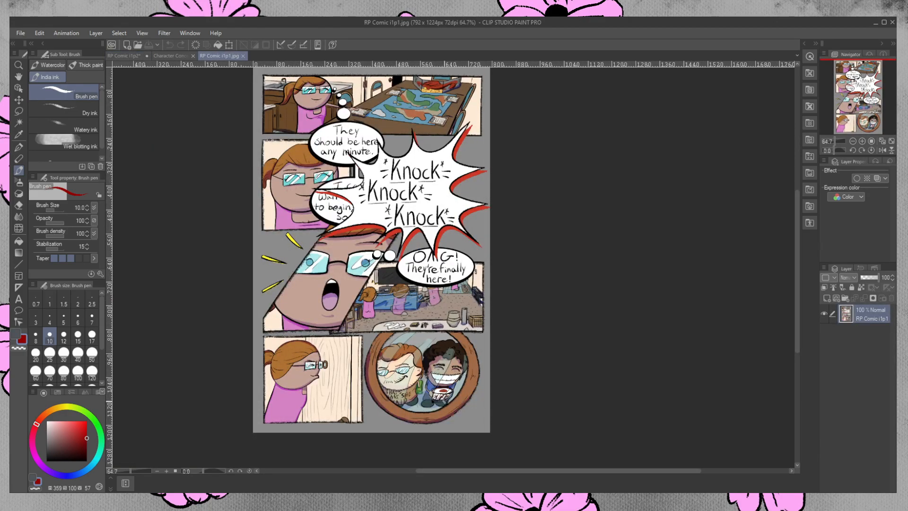
left_click(124, 55)
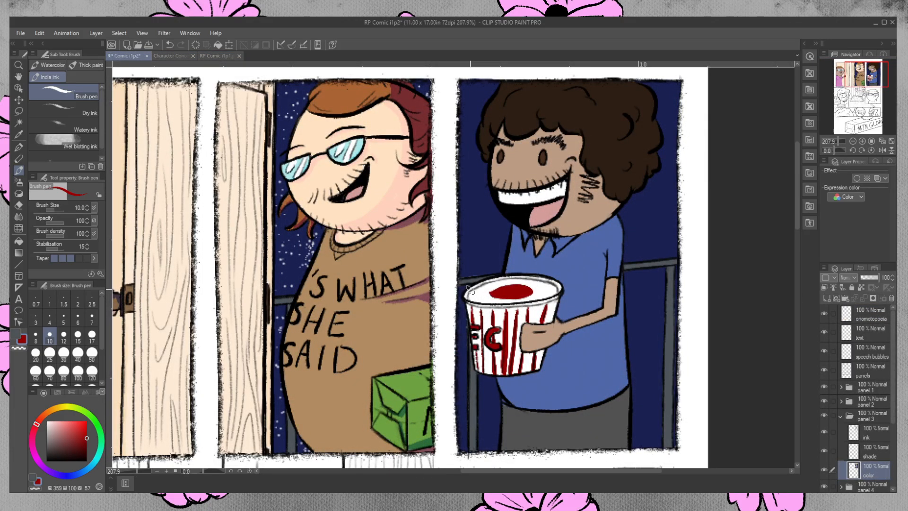
mouse_move(473, 287)
left_mouse_down()
mouse_move(516, 273)
mouse_move(508, 280)
mouse_move(540, 278)
mouse_move(533, 276)
mouse_move(519, 276)
mouse_move(573, 288)
mouse_move(537, 262)
mouse_move(546, 273)
mouse_move(533, 275)
mouse_move(560, 291)
left_mouse_up()
mouse_move(472, 306)
left_mouse_down()
mouse_move(562, 293)
mouse_move(471, 288)
mouse_move(467, 301)
left_mouse_up()
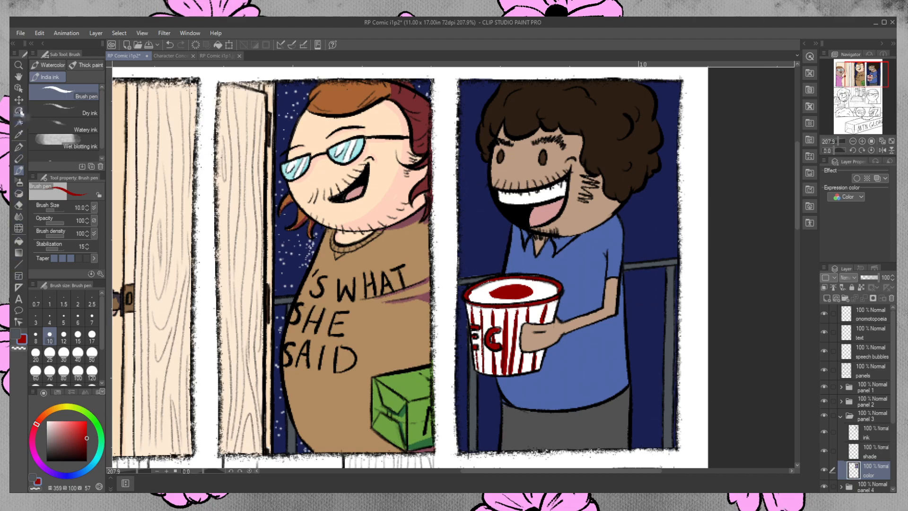
- Sample the dark blue of panel 3's night sky as the drawing color for the Brush pen
left_click(19, 134)
left_click(483, 229)
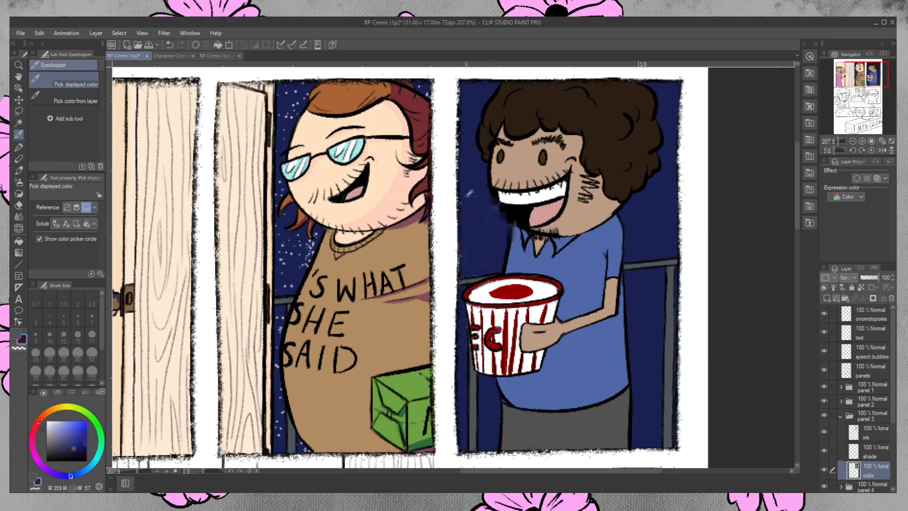
left_click(20, 169)
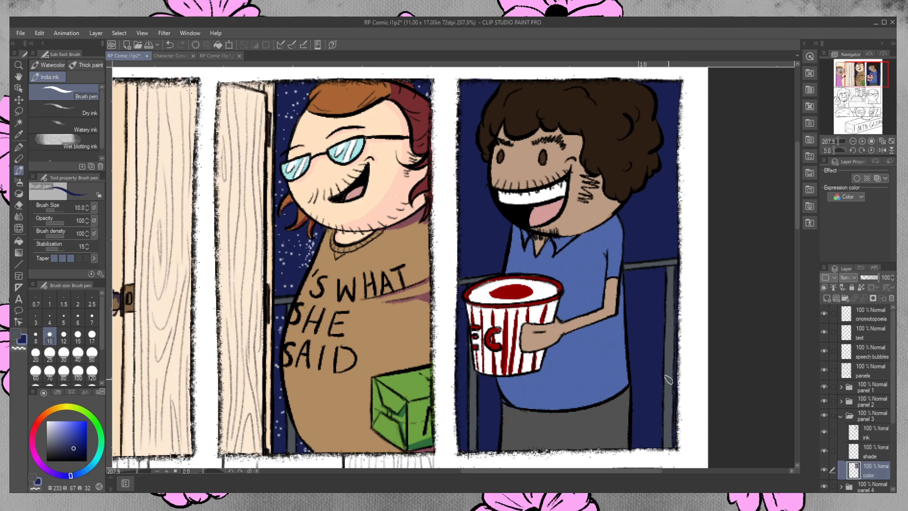
- Select all the separate night sky areas around the curly-haired man and railing in panel 3 with Auto select referring to all layers
key("w")
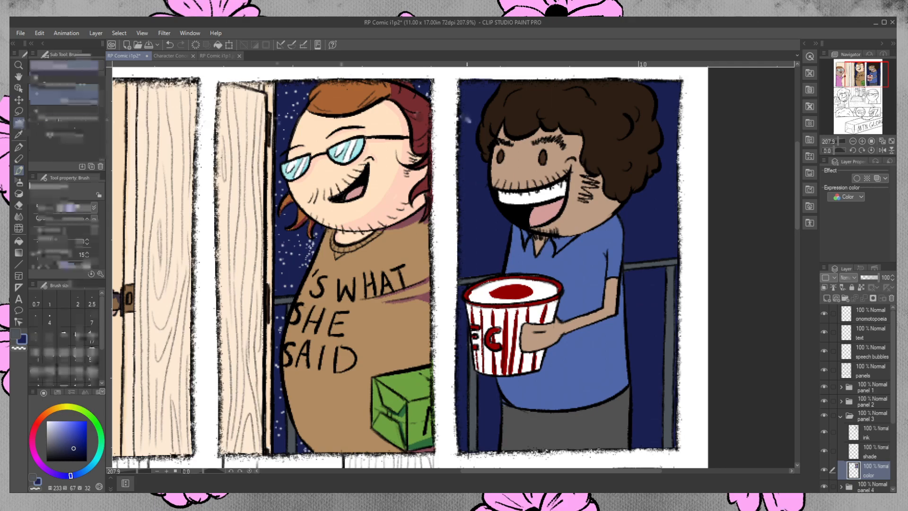
left_click(468, 118)
left_click(650, 214)
left_click(653, 332)
left_click(488, 400)
left_click(462, 380)
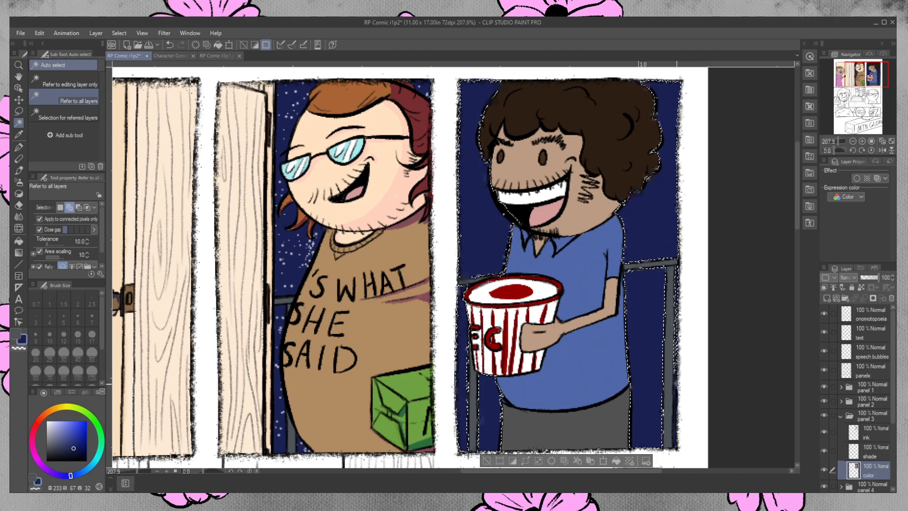
left_click(643, 429)
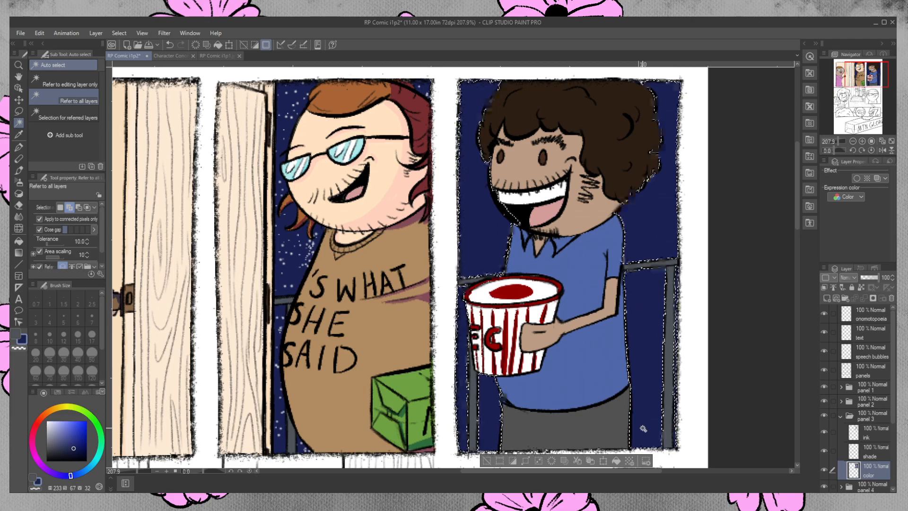
- Spray white stars across the selected sky with the size 200 Spray airbrush, and clear the selection
left_click(19, 182)
left_click(21, 339)
left_click_drag(473, 156, 492, 298)
mouse_move(662, 212)
left_mouse_down()
mouse_move(674, 99)
mouse_move(665, 109)
mouse_move(681, 142)
left_mouse_up()
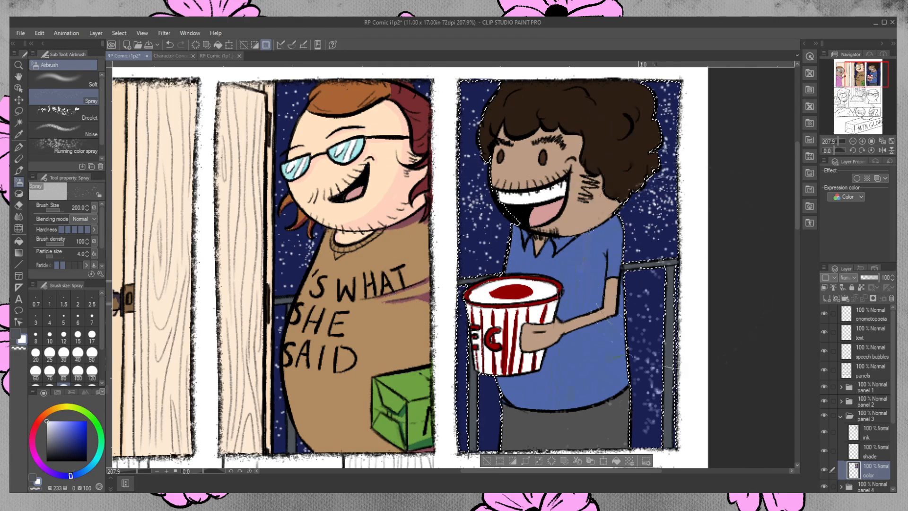
left_click(587, 461)
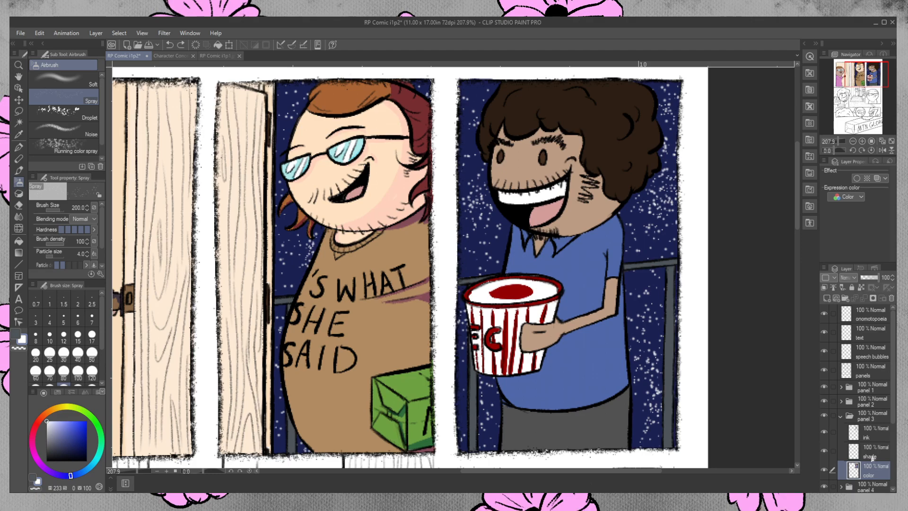
- Clip panel 3's shade layer to the layer below and set the Brush pen color to dark blue with hue 233, saturation 100, brightness 37
left_click(876, 455)
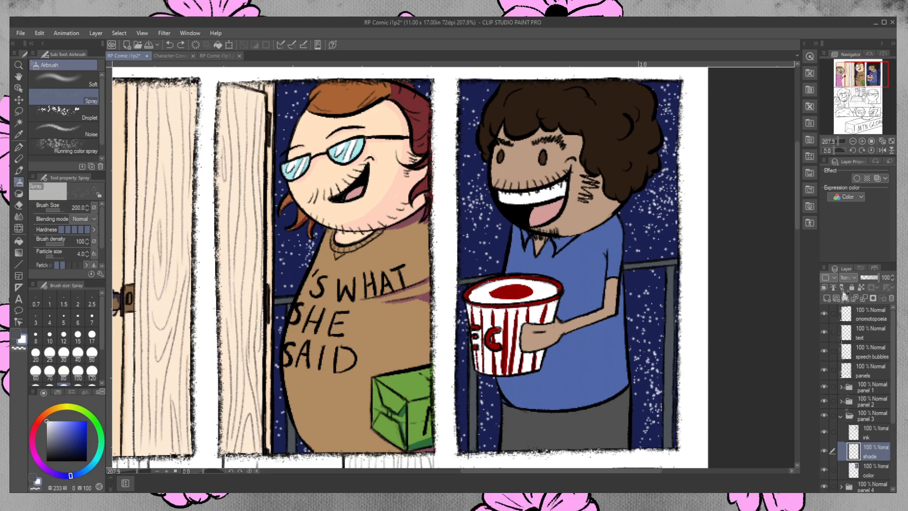
key("ctrl+alt+g")
left_click(19, 159)
left_click(89, 440)
left_click(86, 446)
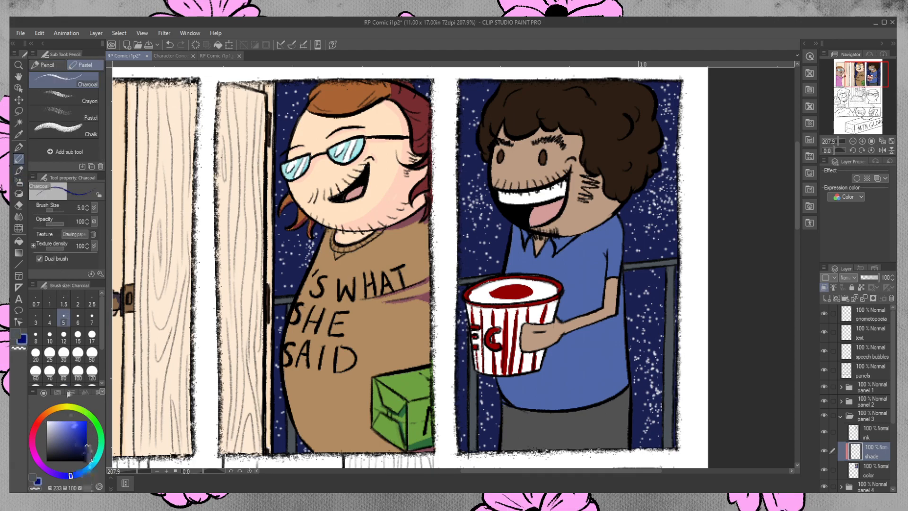
left_click(20, 171)
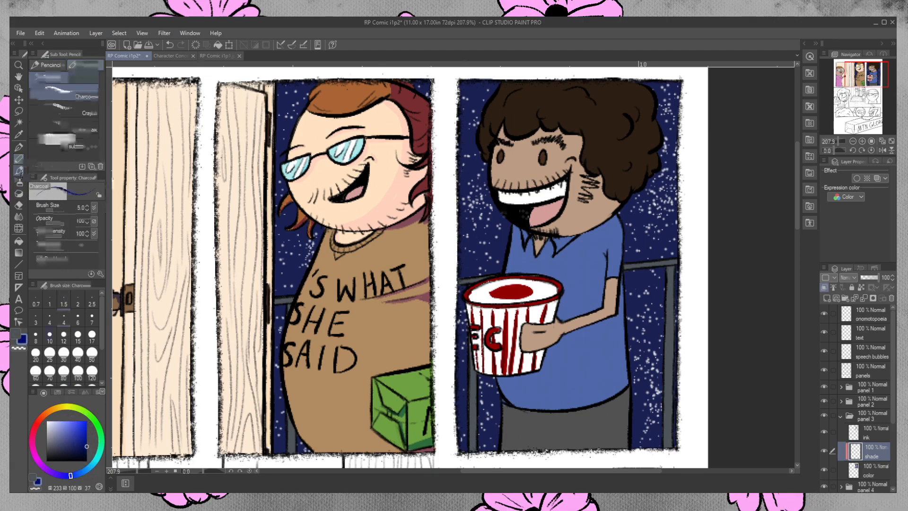
- Change the shade layer's blending mode, set its opacity to 54, and shade along the man's jaw and cheek
mouse_move(554, 232)
left_mouse_down()
mouse_move(595, 221)
mouse_move(620, 194)
left_mouse_up()
key("ctrl+z")
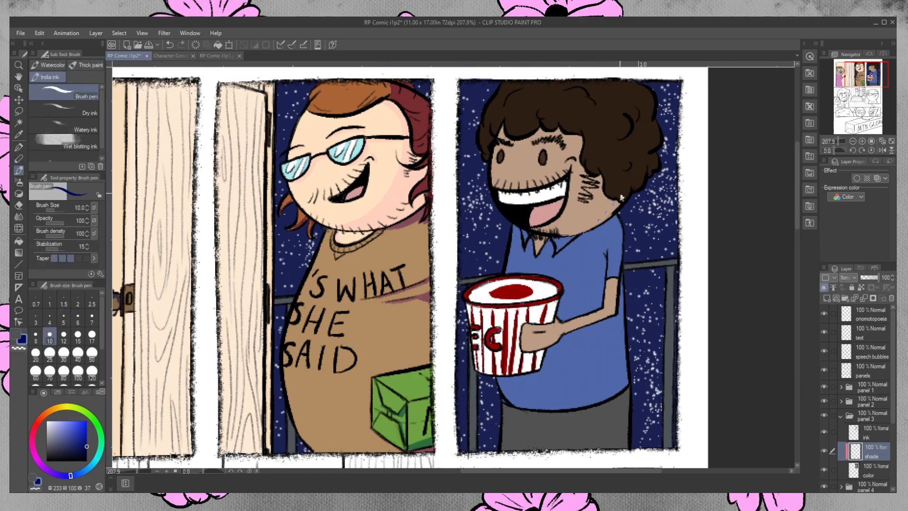
left_click(873, 278)
left_click(856, 135)
left_click_drag(571, 234, 617, 203)
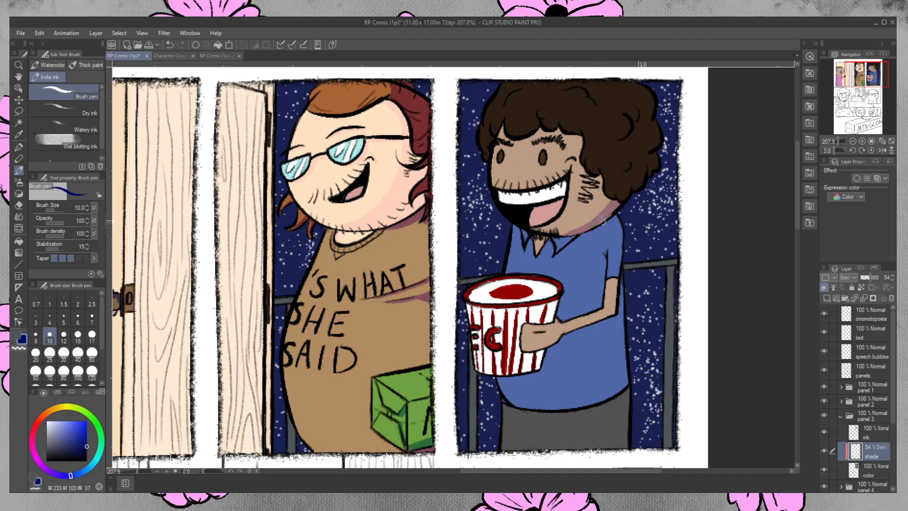
left_click_drag(559, 237, 610, 202)
left_click_drag(579, 237, 613, 217)
- Shade the man's shirt under the collar and along the shoulder and sleeve, plus the underside of his forearm
left_click_drag(556, 255, 587, 231)
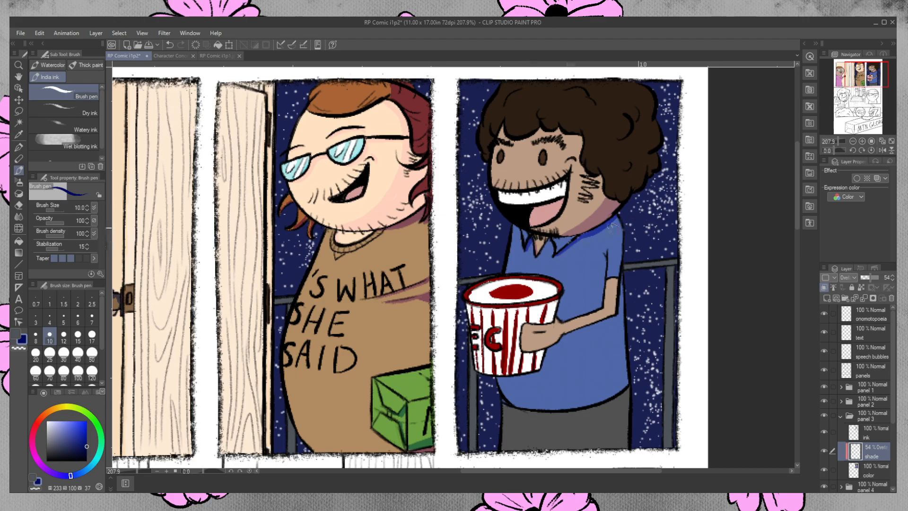
left_click_drag(613, 218, 617, 250)
mouse_move(615, 218)
left_mouse_down()
mouse_move(616, 310)
mouse_move(616, 299)
left_mouse_up()
left_click_drag(563, 335, 618, 314)
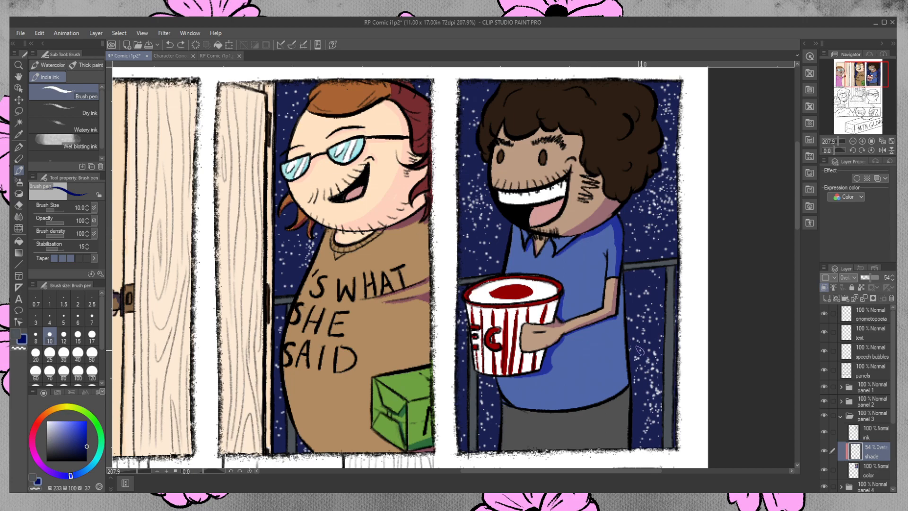
- Shade the back edge and hem of the man's blue shirt and the gray trousers below it
left_click_drag(619, 296, 628, 387)
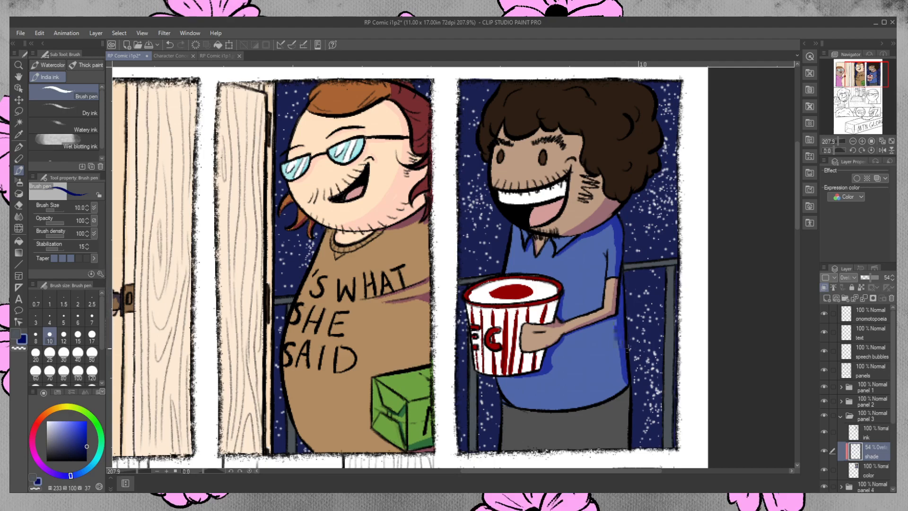
left_click_drag(615, 334, 620, 397)
mouse_move(541, 414)
left_mouse_down()
mouse_move(585, 410)
mouse_move(625, 393)
left_mouse_up()
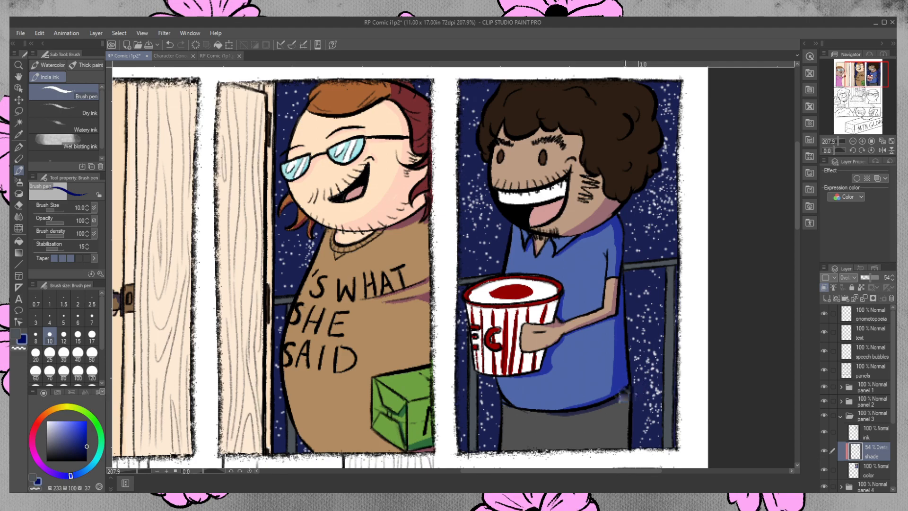
mouse_move(599, 413)
left_mouse_down()
mouse_move(607, 444)
mouse_move(604, 427)
mouse_move(612, 442)
mouse_move(623, 408)
left_mouse_up()
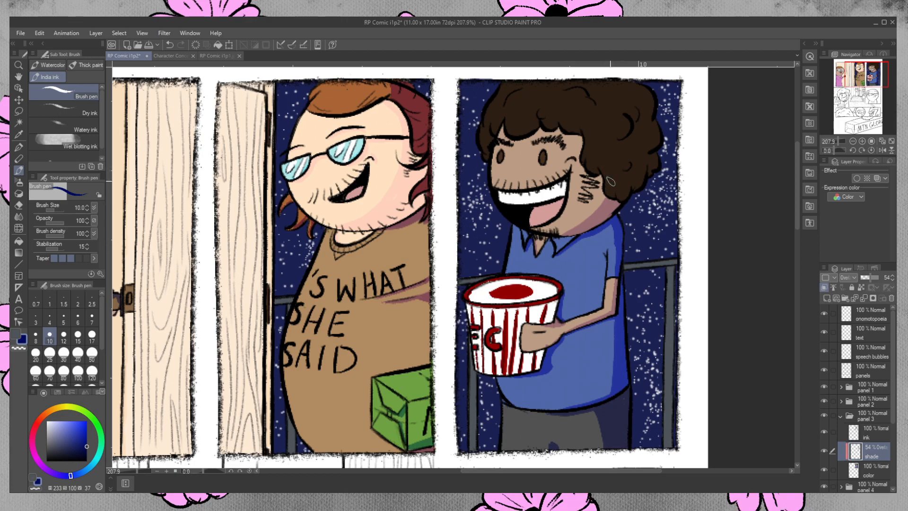
- Compare the man with the Character Concepts image and shade around his brow and within his curly hair in panel 3
left_click(180, 55)
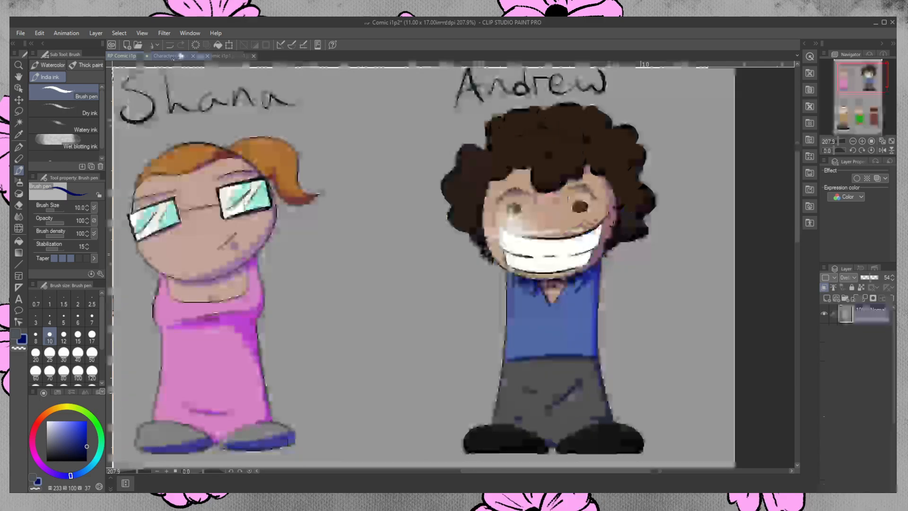
left_click(127, 55)
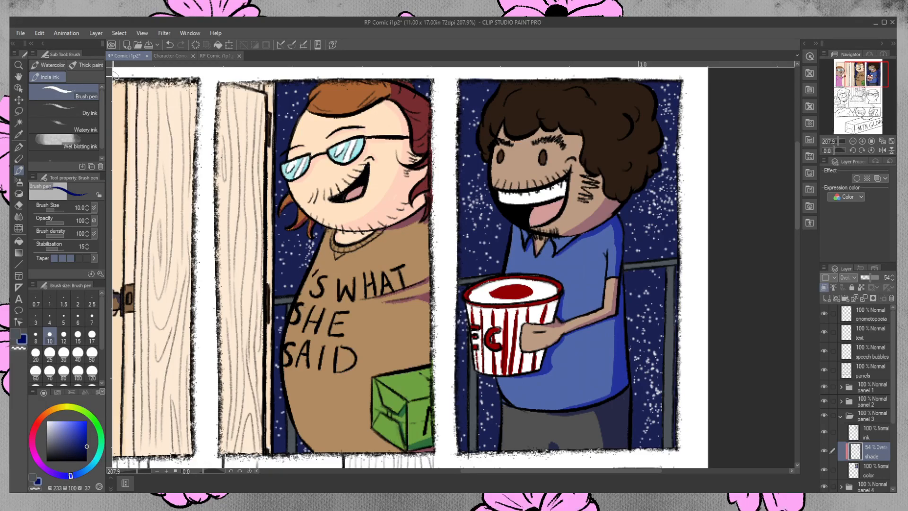
left_click(168, 56)
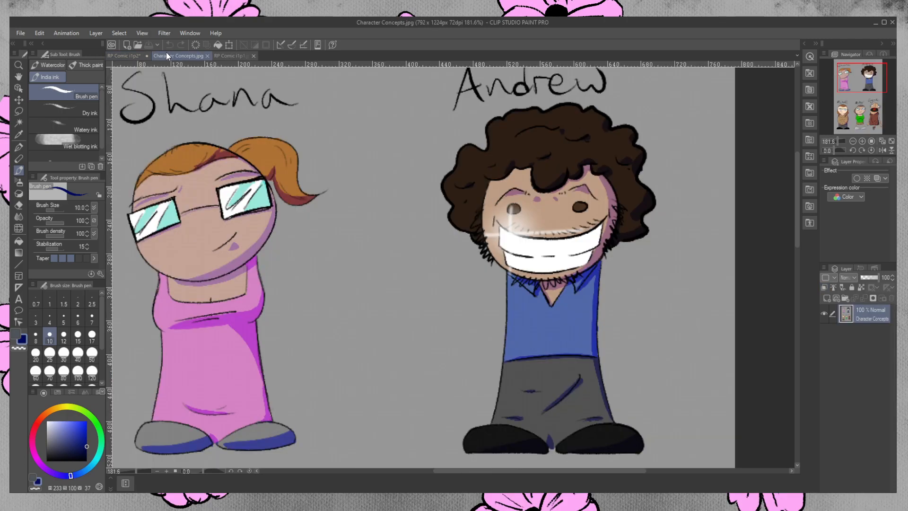
left_click(127, 57)
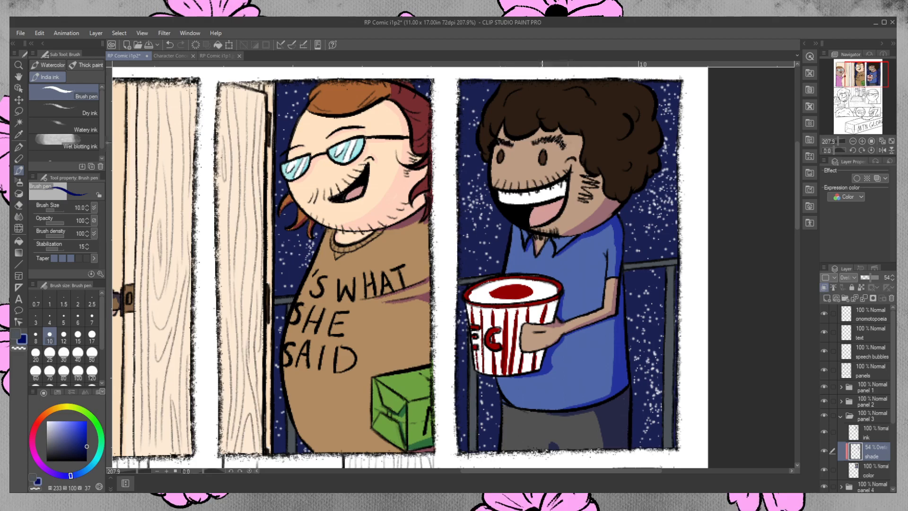
left_click_drag(565, 145, 580, 165)
mouse_move(633, 123)
left_mouse_down()
mouse_move(629, 137)
mouse_move(647, 90)
mouse_move(653, 104)
mouse_move(636, 142)
mouse_move(655, 126)
mouse_move(653, 145)
mouse_move(647, 117)
mouse_move(637, 123)
mouse_move(651, 98)
mouse_move(661, 132)
mouse_move(654, 143)
mouse_move(630, 143)
mouse_move(624, 194)
mouse_move(656, 159)
mouse_move(652, 170)
mouse_move(642, 151)
mouse_move(659, 171)
mouse_move(619, 141)
mouse_move(638, 114)
left_mouse_up()
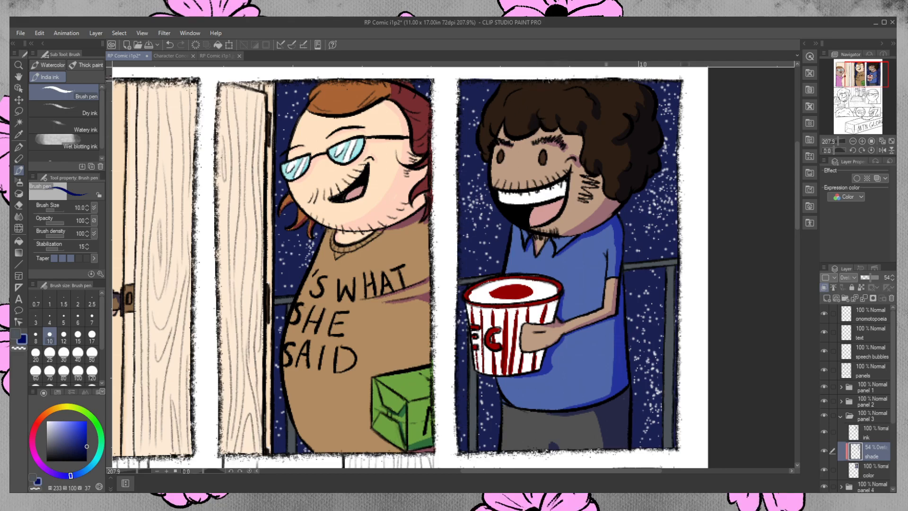
left_click_drag(614, 94, 632, 126)
key("ctrl+z")
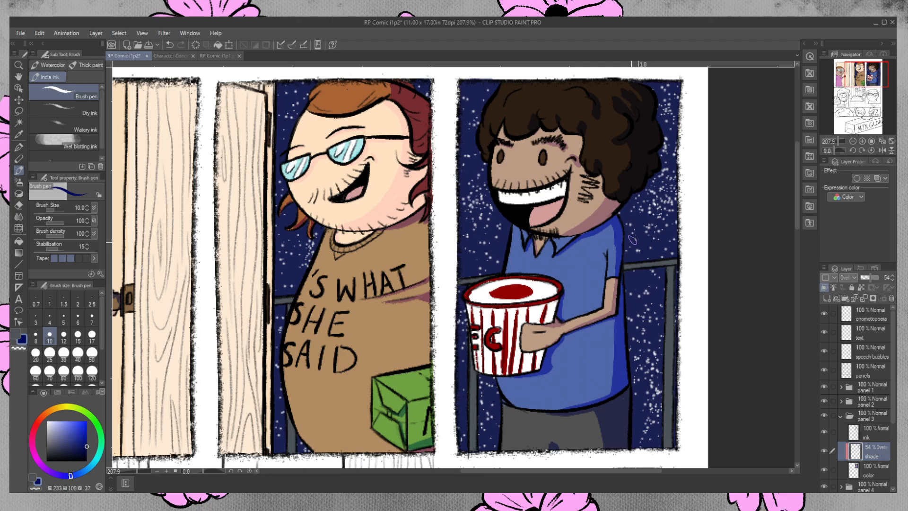
left_click(86, 458)
key("ctrl+z")
left_click_drag(67, 422, 43, 431)
left_click_drag(535, 360, 536, 367)
key("ctrl+z")
left_click(65, 407)
left_click(74, 426)
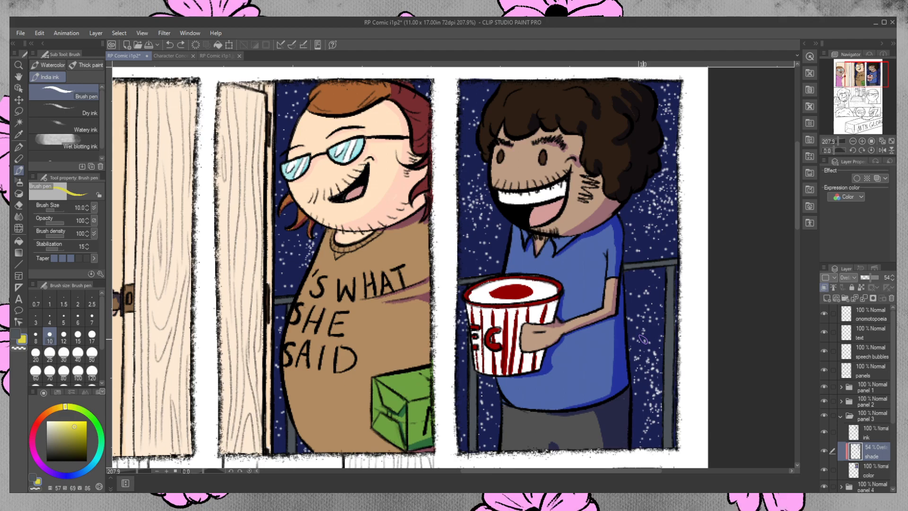
- Expand the panel 4 folder in place of panel 3, clip its shade layer to the layer below, and make its color layer active
left_click(841, 416)
left_click(841, 430)
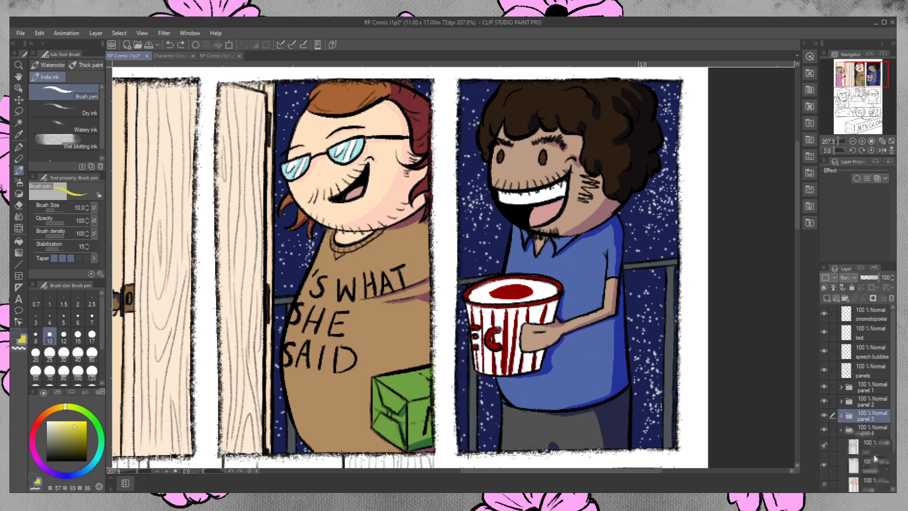
left_click(873, 466)
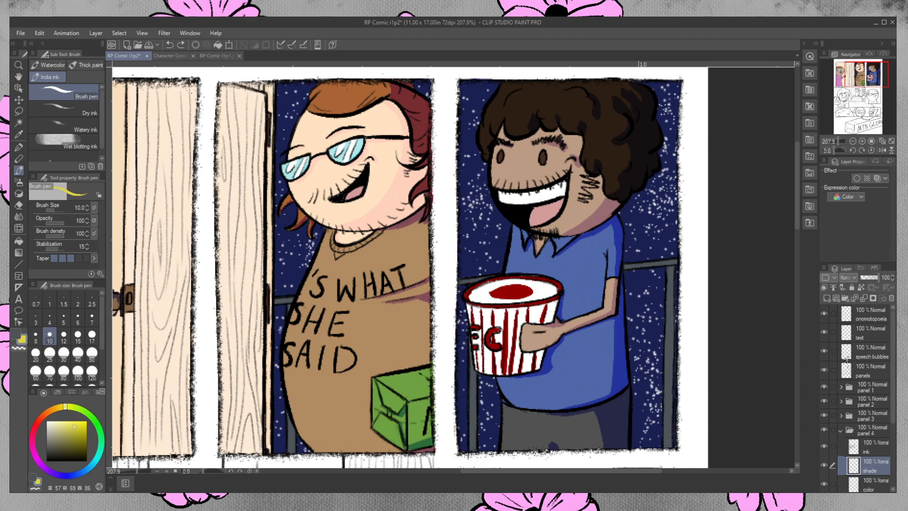
key("ctrl+alt+g")
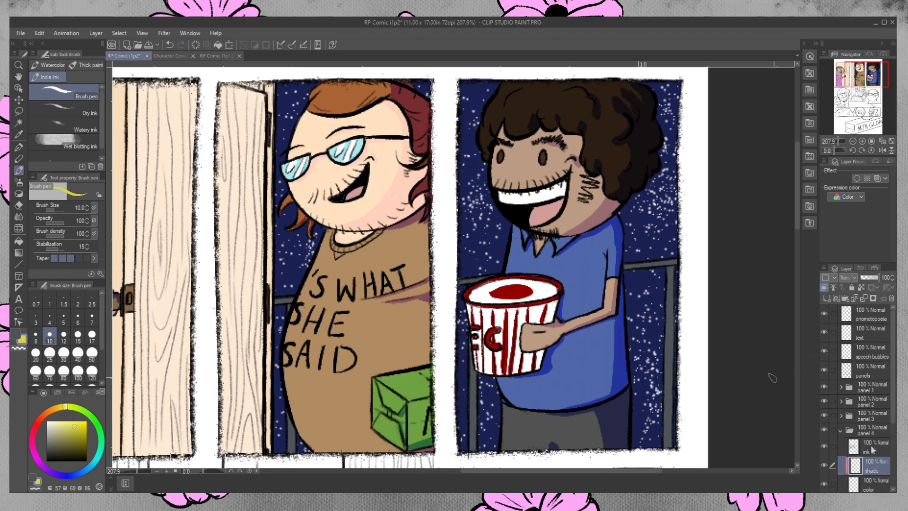
left_click(873, 484)
- Bring panel 4 into view and sample the curly-haired man's skin color from the Character Concepts image
left_click_drag(797, 176, 800, 252)
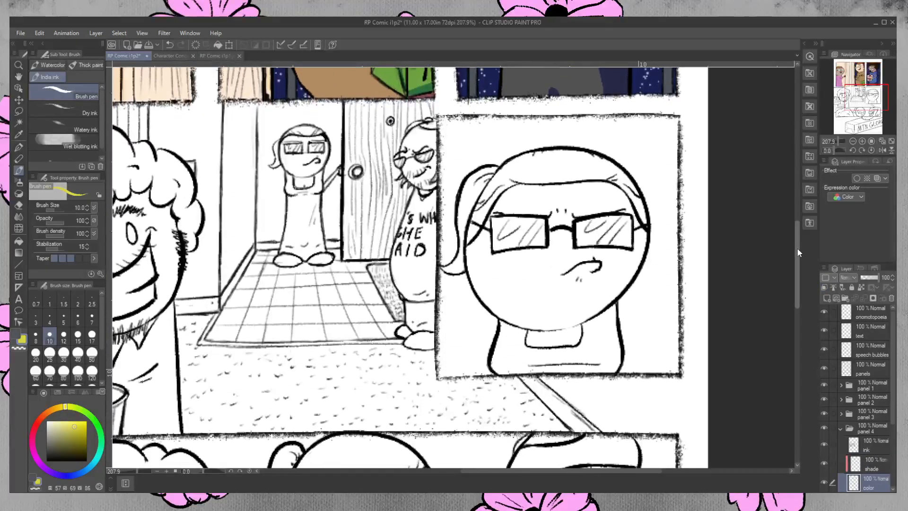
left_click_drag(597, 471, 544, 478)
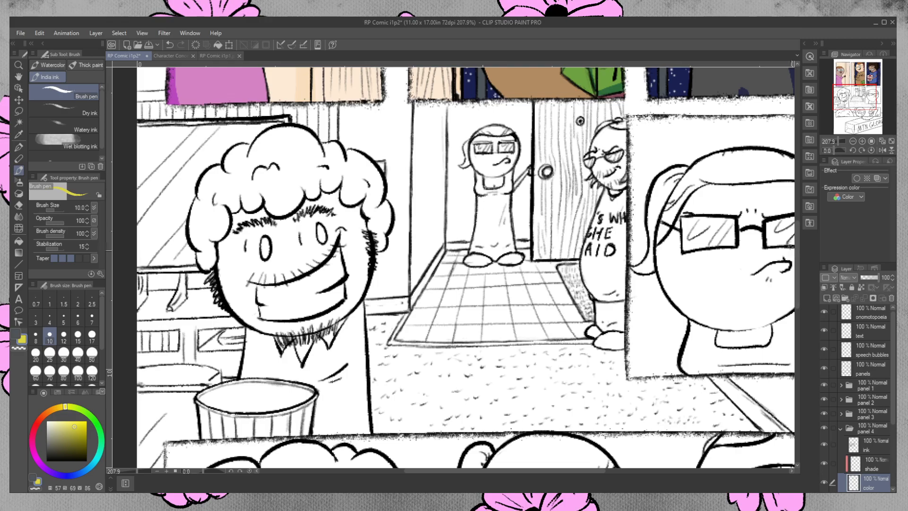
left_click(18, 65)
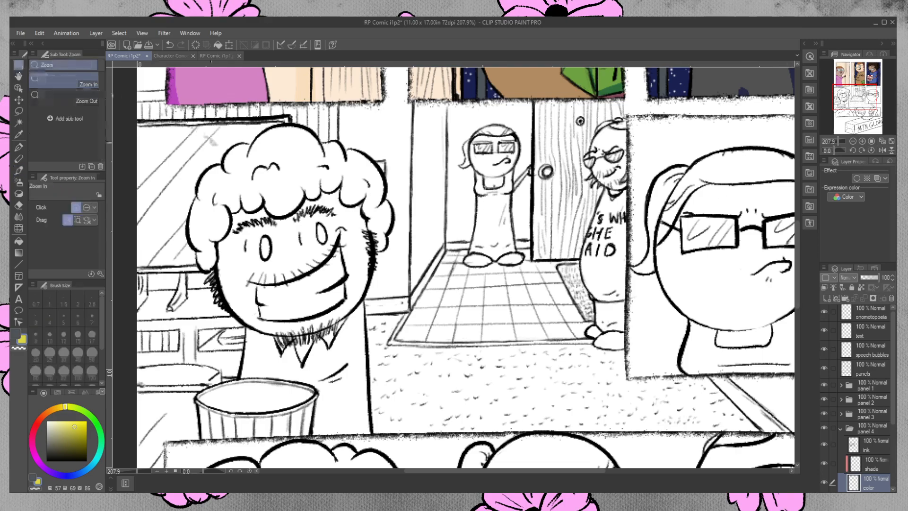
scroll(208, 138, "down", 3)
scroll(208, 138, "down", 3)
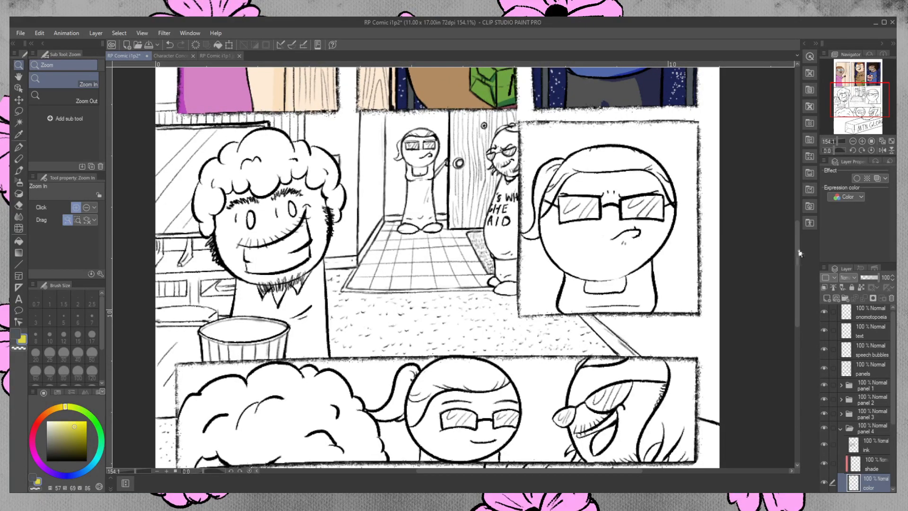
scroll(799, 256, "down", 1)
scroll(799, 256, "up", 1)
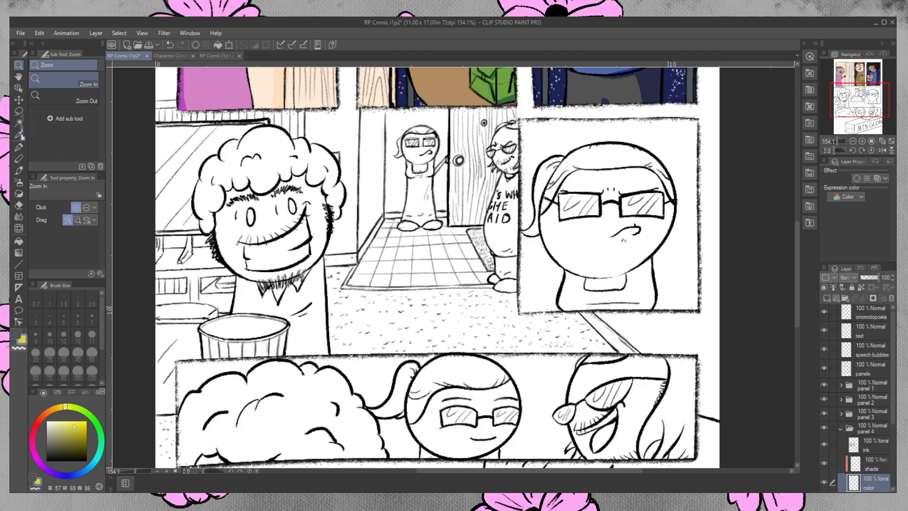
left_click(19, 171)
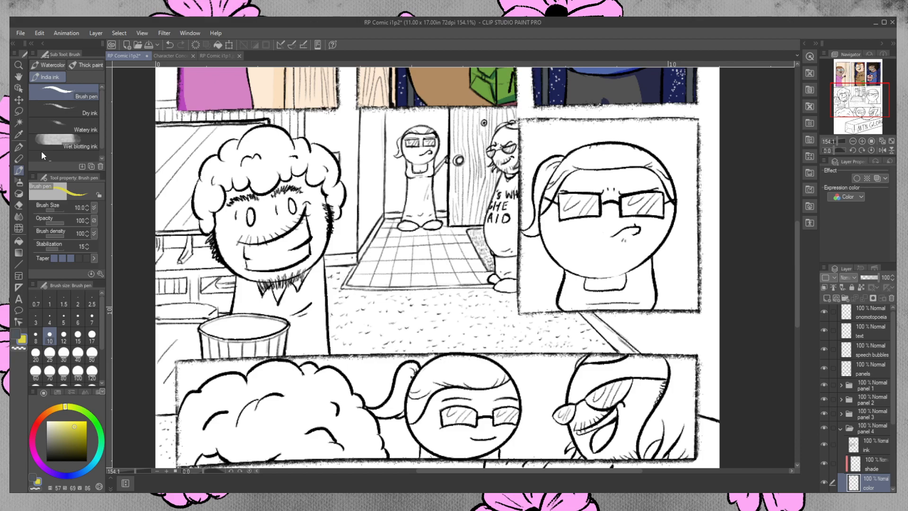
left_click(170, 55)
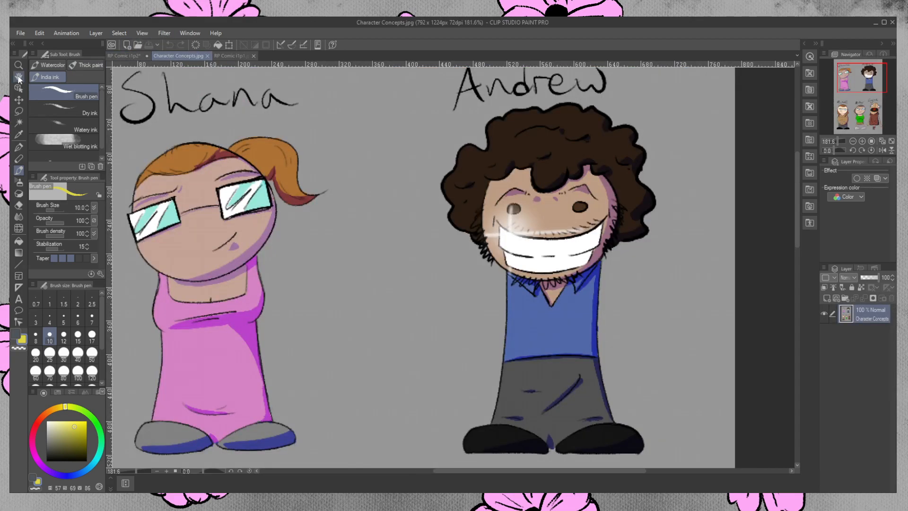
left_click(19, 134)
left_click(545, 212)
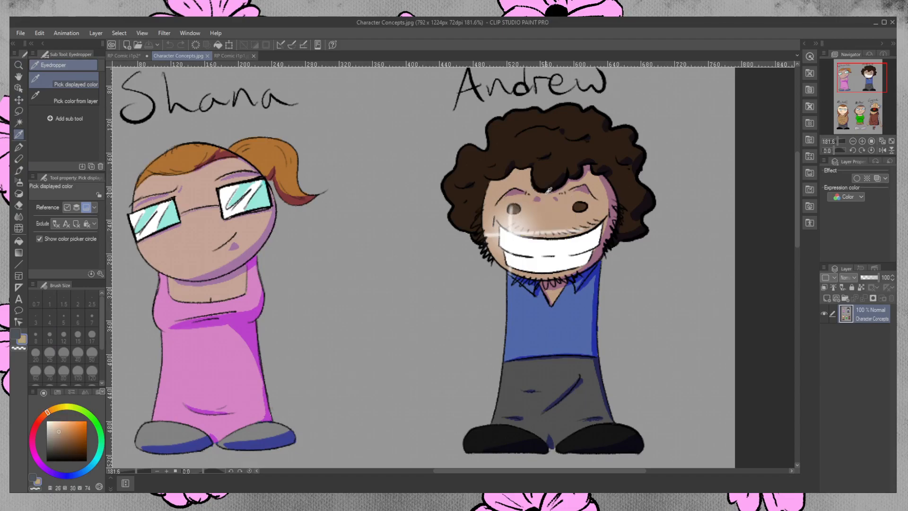
- Sample the curly-haired man's dark brown hair color from the Character Concepts image and return to the RP Comic i1p2 page
key("x")
left_click(560, 152)
left_click(124, 55)
- Select the curly-haired man's face in panel 4, refining the selection around the brow, beard and open collar with the lasso
left_click(19, 123)
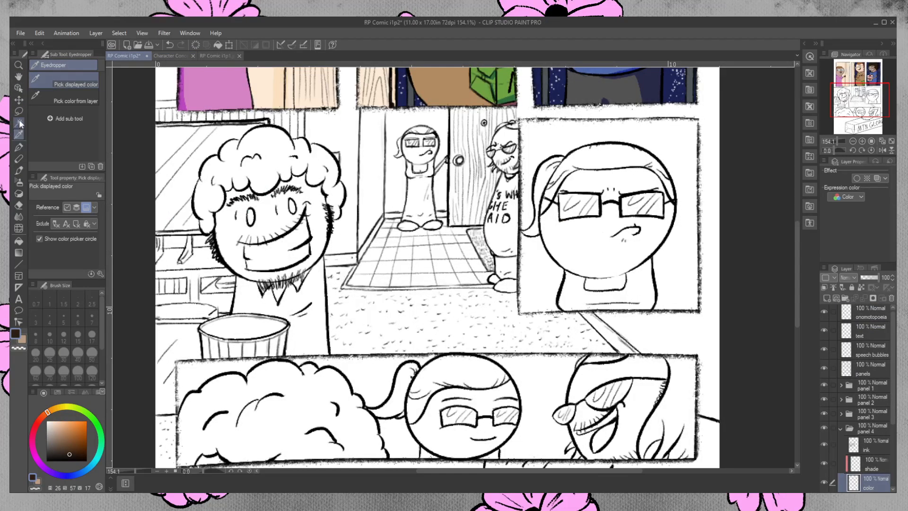
left_click(268, 213)
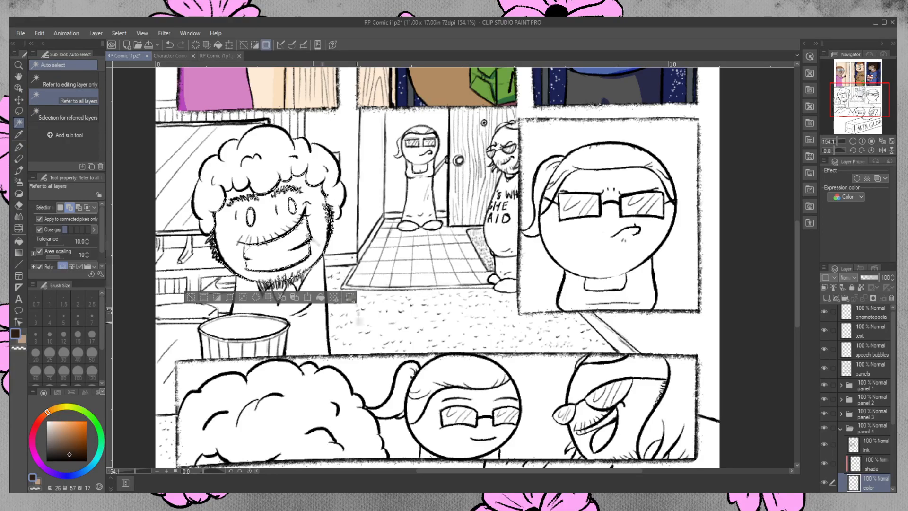
left_click(19, 111)
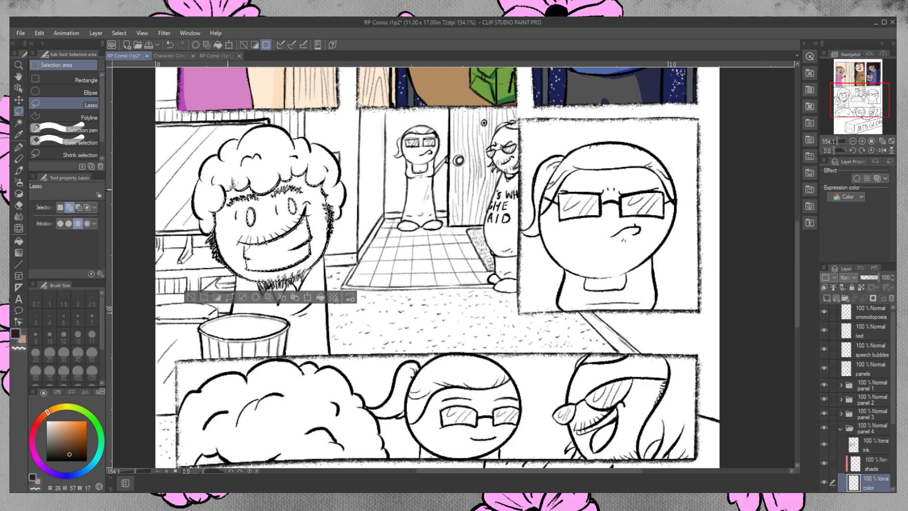
mouse_move(231, 212)
left_mouse_down()
mouse_move(258, 204)
mouse_move(288, 176)
mouse_move(296, 182)
mouse_move(276, 192)
mouse_move(317, 182)
mouse_move(302, 180)
mouse_move(330, 205)
left_mouse_up()
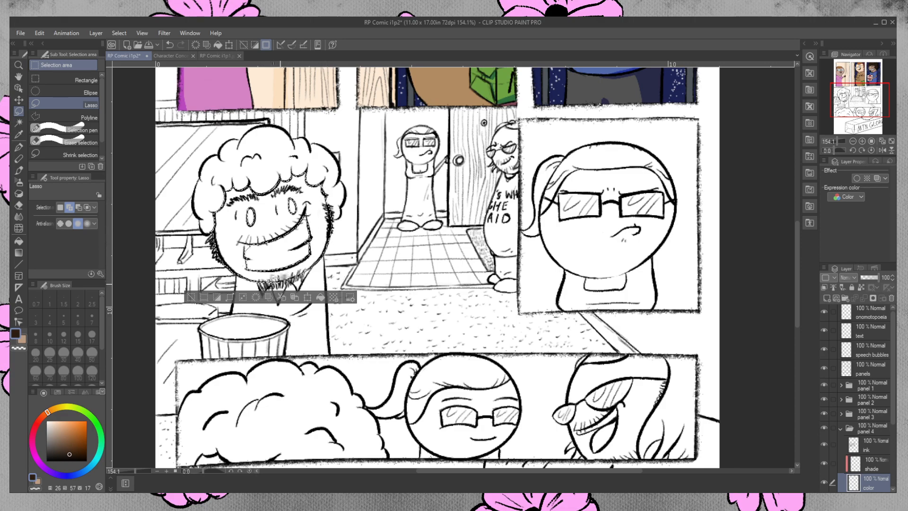
left_click_drag(279, 302, 284, 267)
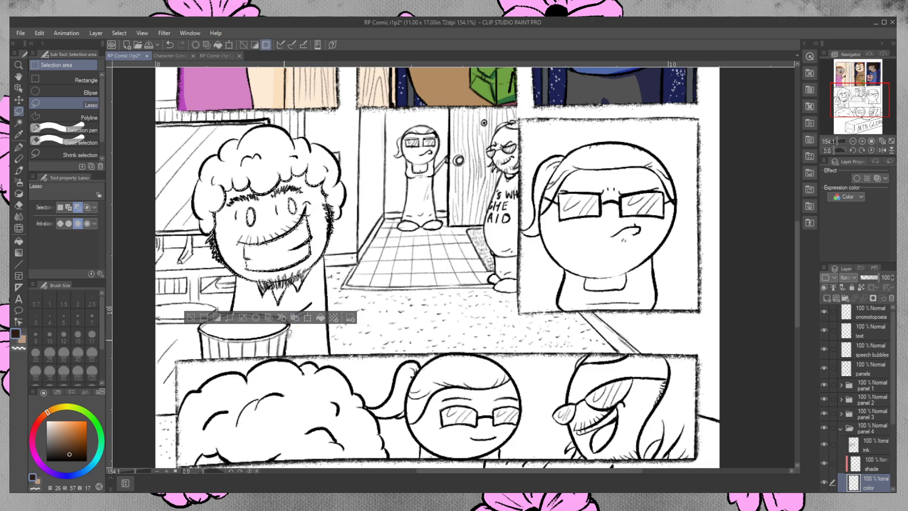
- Fill the selected face and neck with the sampled skin color, then clear the selection
left_click(18, 241)
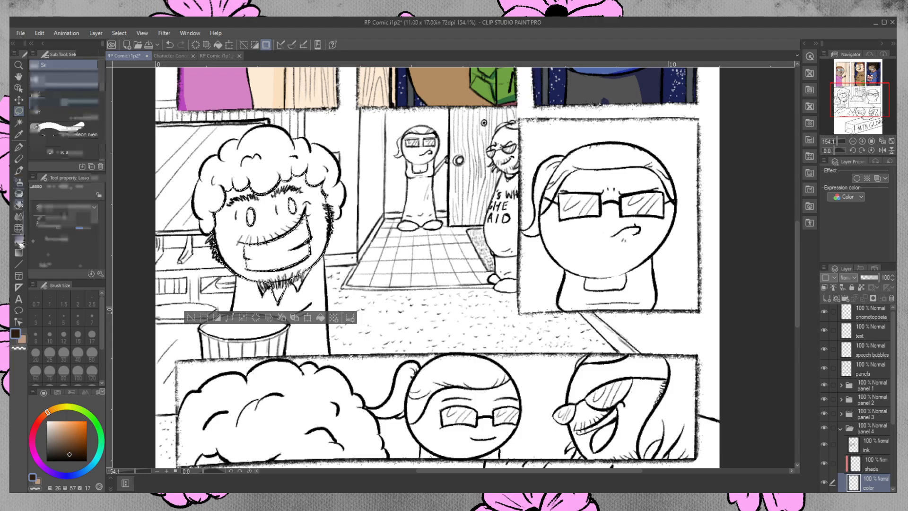
left_click(21, 339)
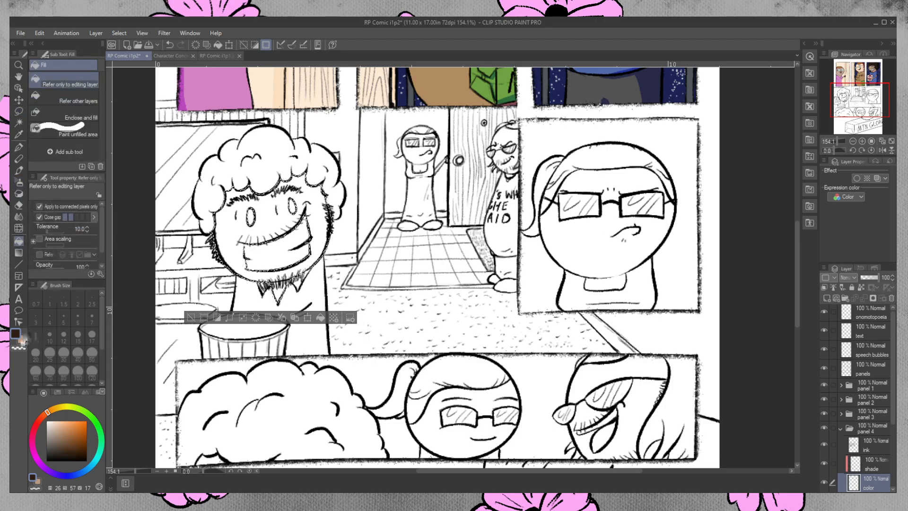
left_click(318, 214)
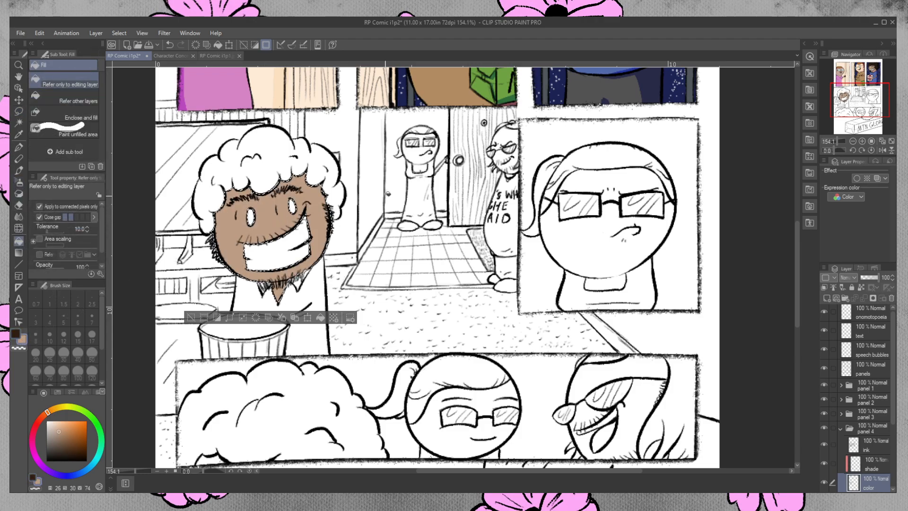
key("ctrl+d")
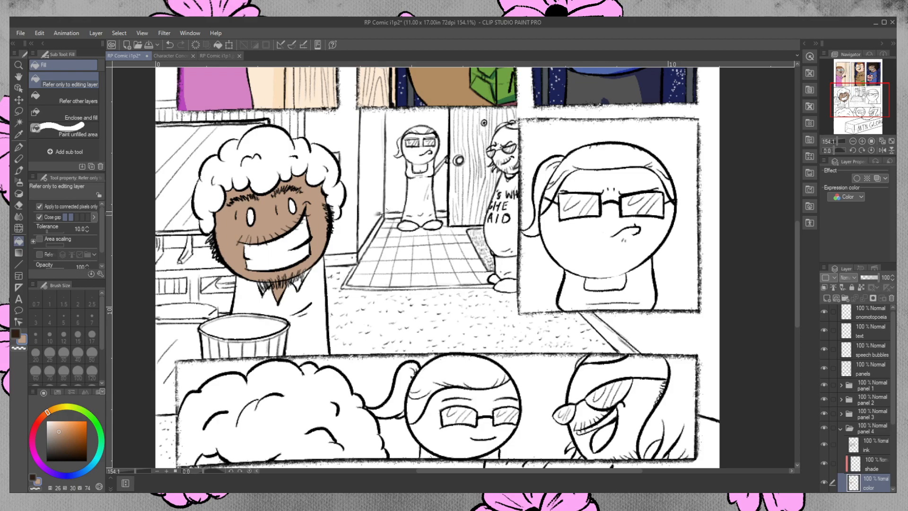
left_click(19, 171)
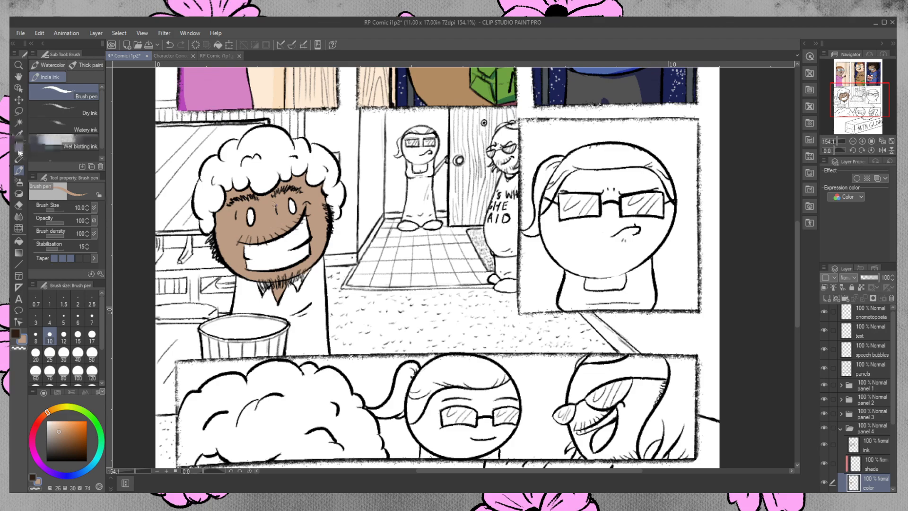
- Select the man's curly hair in panel 4, adding the missed edges beside his face and along the hairline with the lasso
left_click(20, 122)
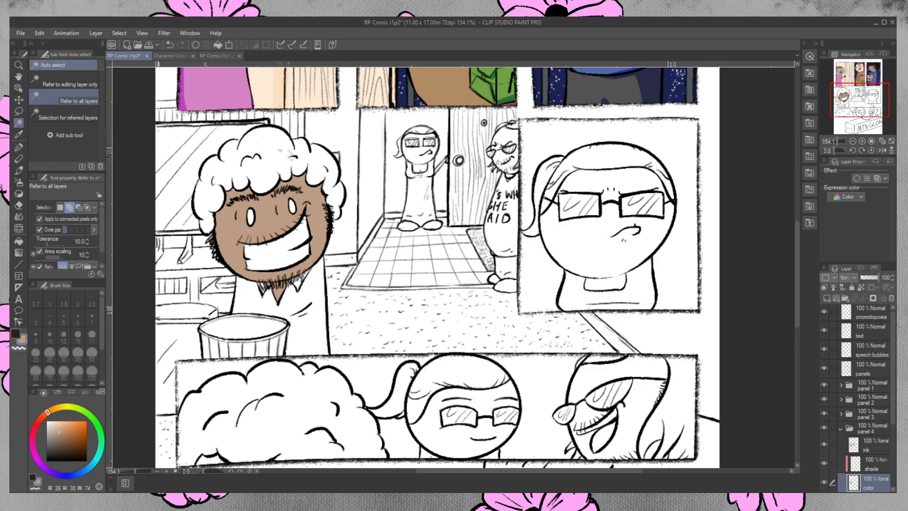
left_click(281, 152)
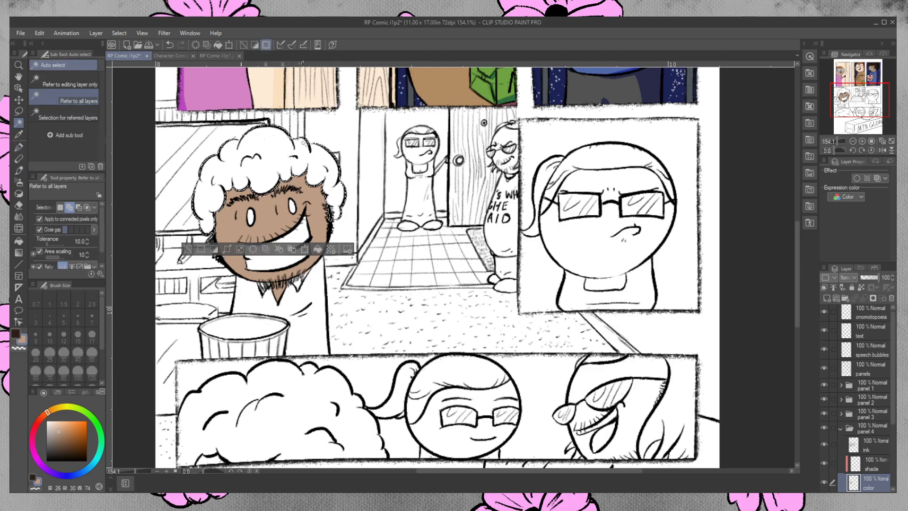
left_click(18, 111)
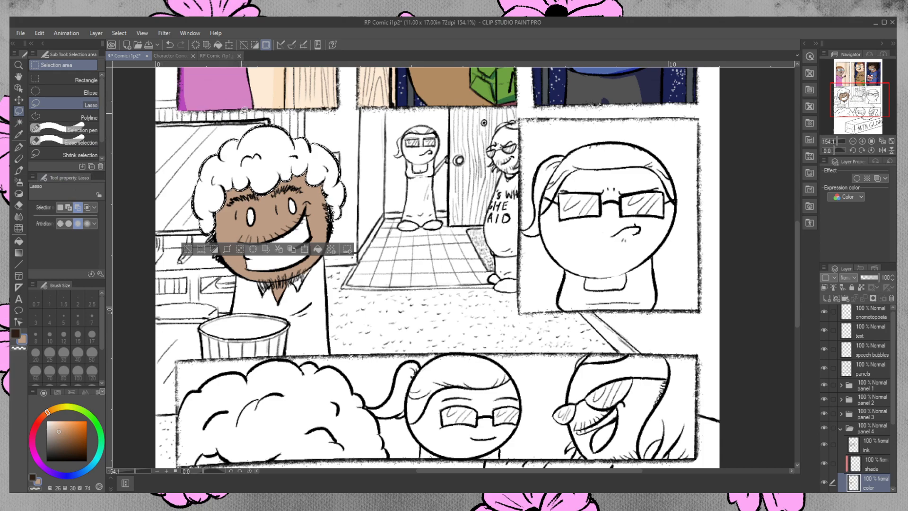
left_click(68, 206)
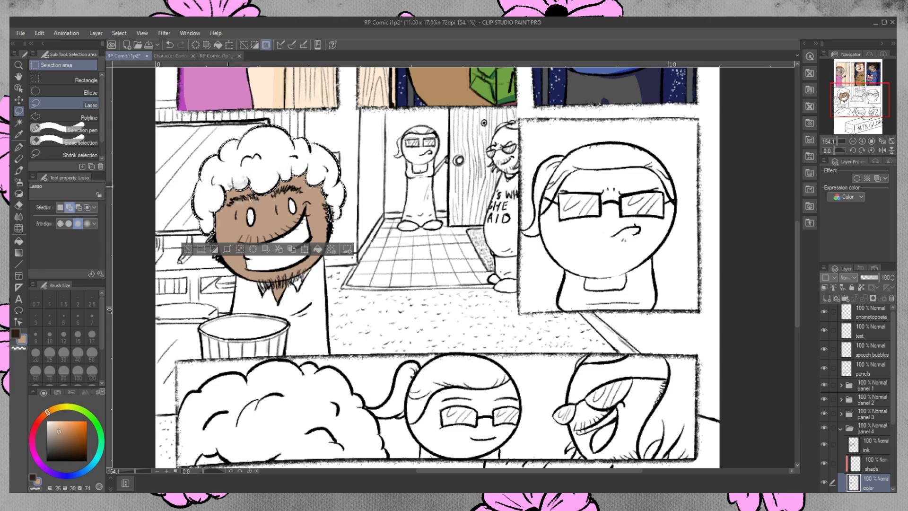
left_click_drag(213, 221, 216, 232)
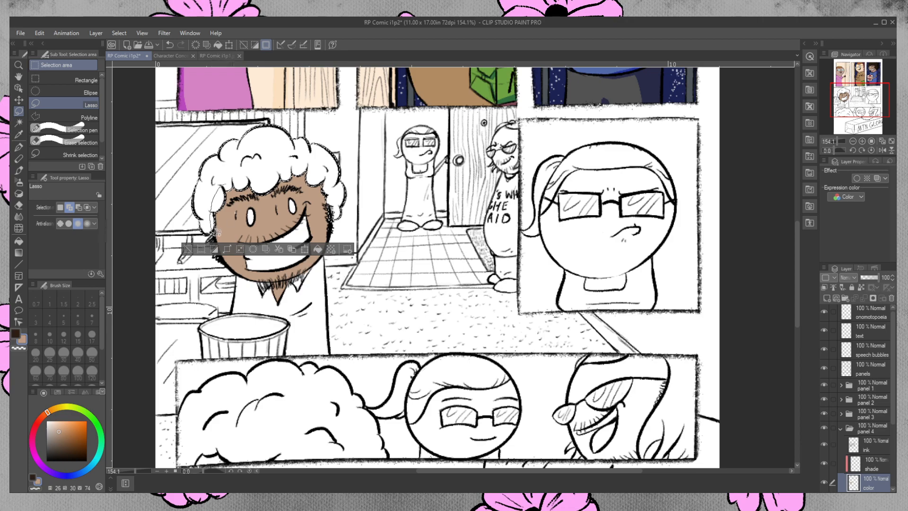
mouse_move(307, 191)
left_mouse_down()
mouse_move(330, 218)
mouse_move(331, 195)
left_mouse_up()
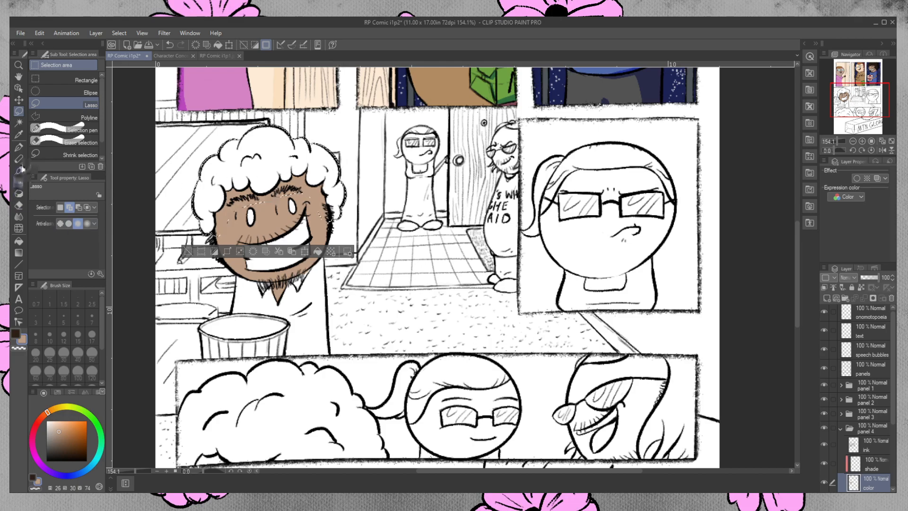
- Fill the selected curly hair with the sampled dark brown and clear the selection
left_click(18, 241)
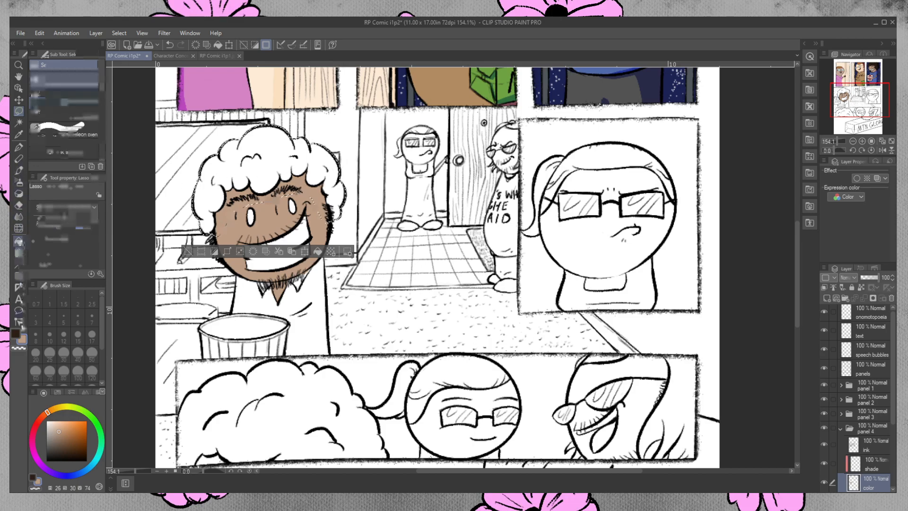
left_click(16, 333)
left_click(345, 208)
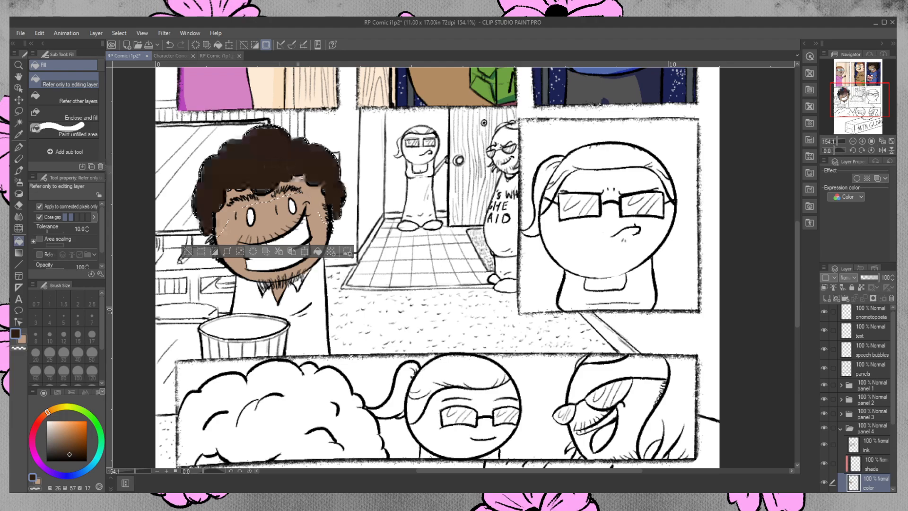
key("ctrl+d")
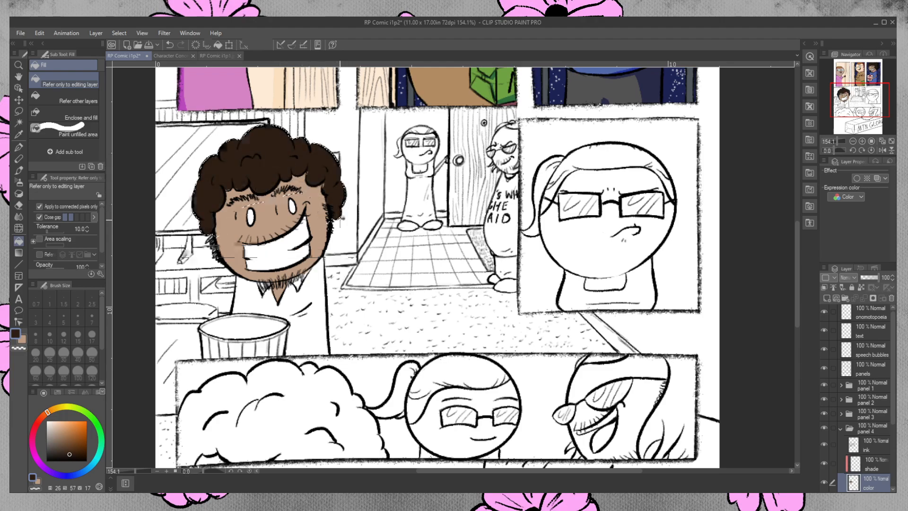
- Touch up the dark brown at the man's hairline and sideburn with the Brush pen, undoing the first stroke
left_click_drag(224, 188, 229, 190)
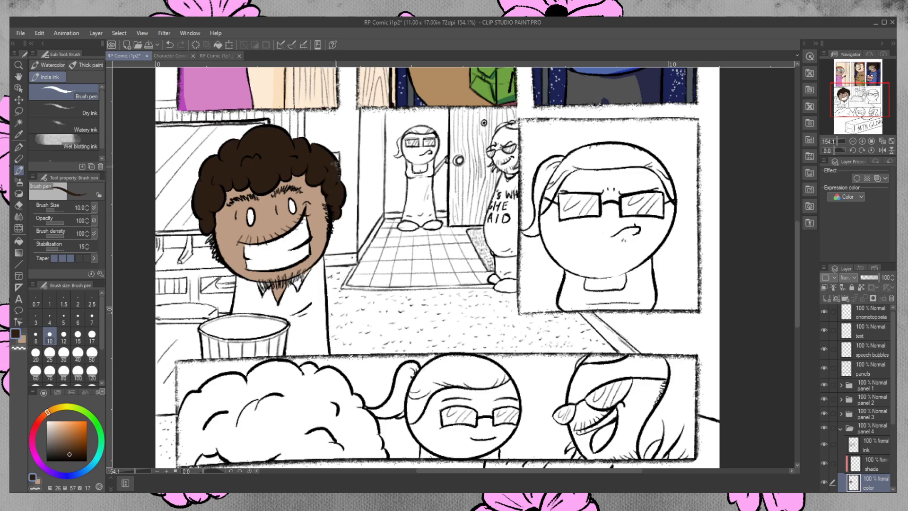
key("ctrl+z")
left_click_drag(331, 218, 343, 206)
- Sample the blue shirt color from the colored panel above to replace the skin color
key("x")
left_click(19, 135)
left_click(595, 71)
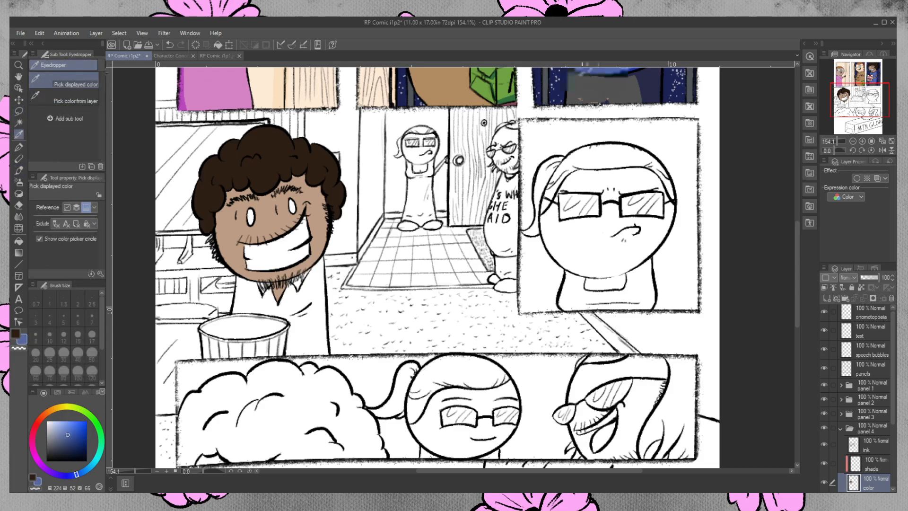
- Sample the man's brown eye color from the Character Concepts image and fill both of his eyes in panel 4
left_click(15, 335)
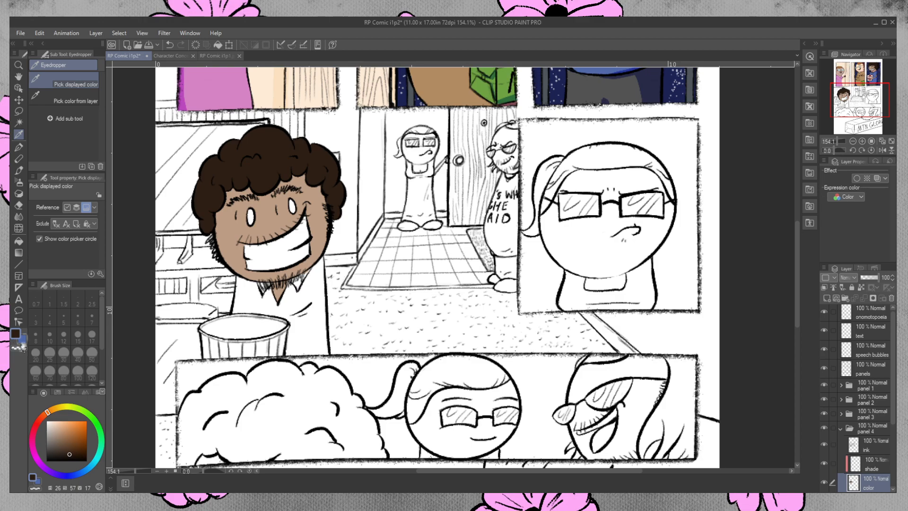
left_click(22, 339)
left_click(16, 334)
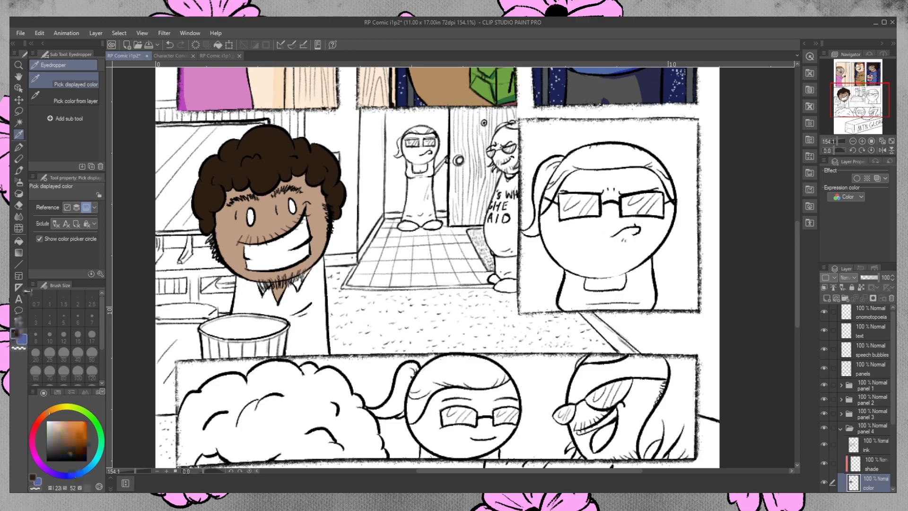
left_click(174, 56)
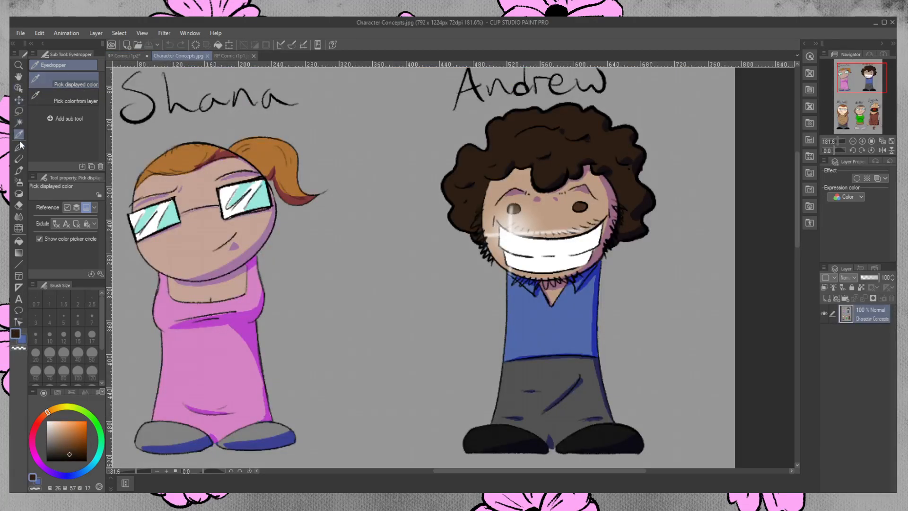
left_click(587, 206)
left_click(128, 56)
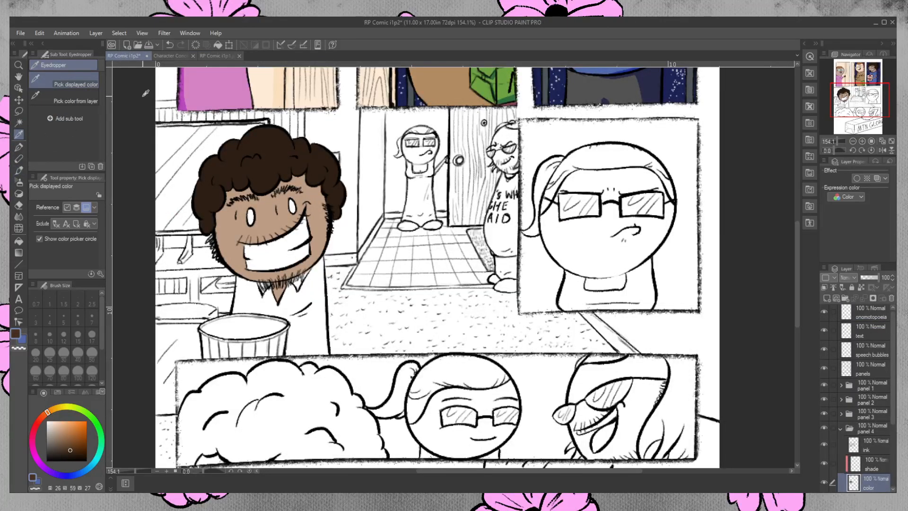
left_click(19, 241)
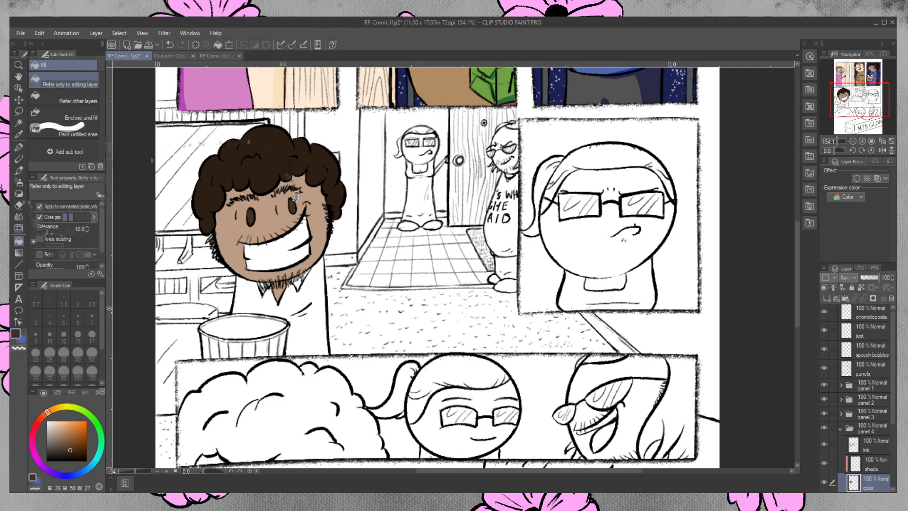
left_click(21, 170)
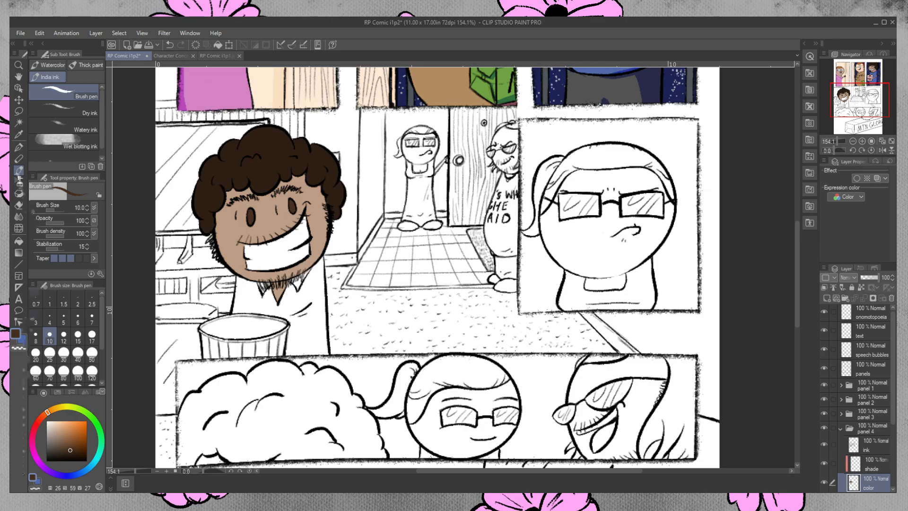
- Make the sampled blue active and select the man's shirt in panel 4, adding the collar and beard edge with the lasso
left_click(22, 339)
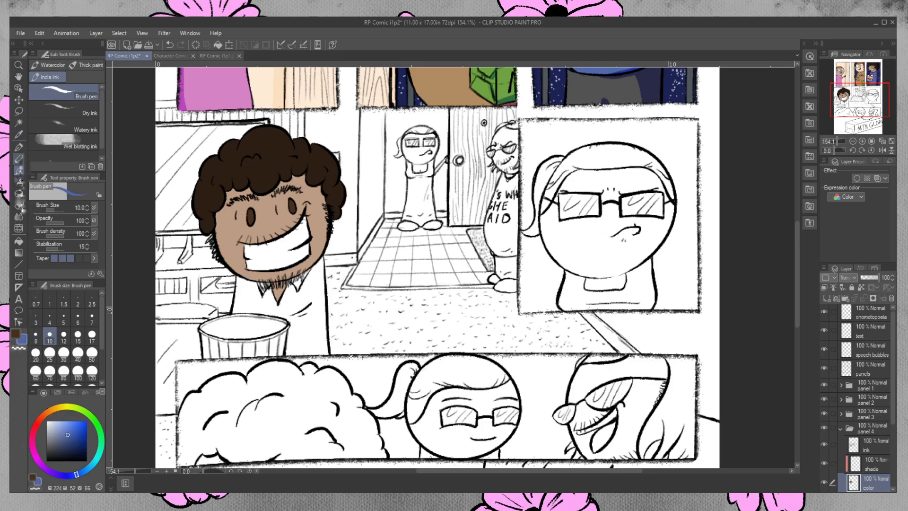
left_click(19, 122)
left_click(308, 305)
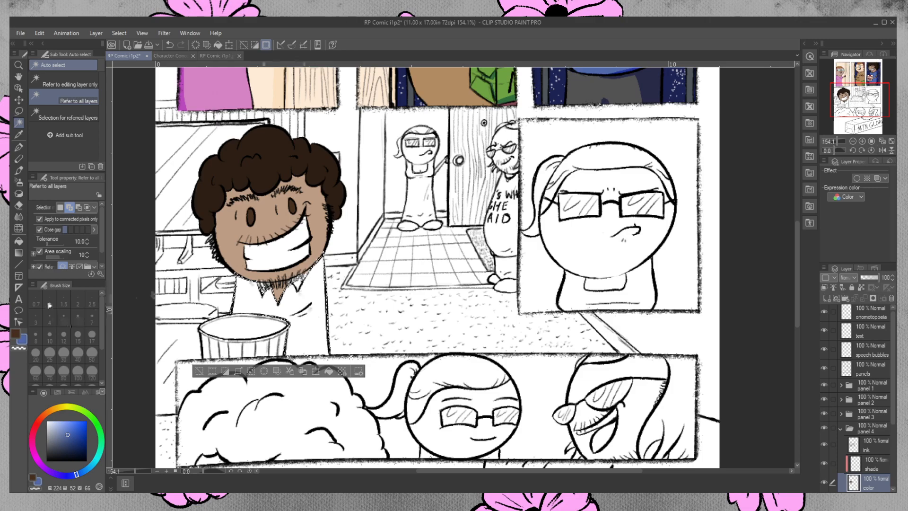
left_click(19, 111)
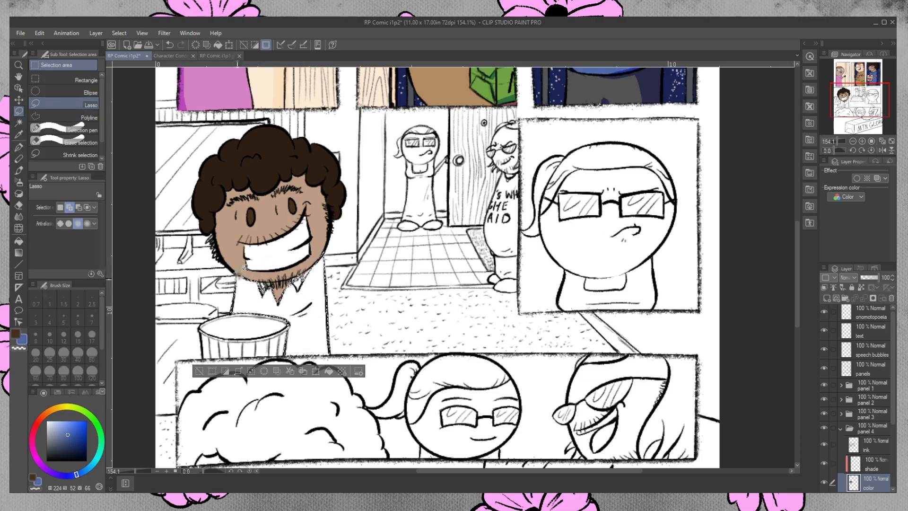
left_click_drag(268, 306, 301, 299)
left_click_drag(320, 267, 311, 258)
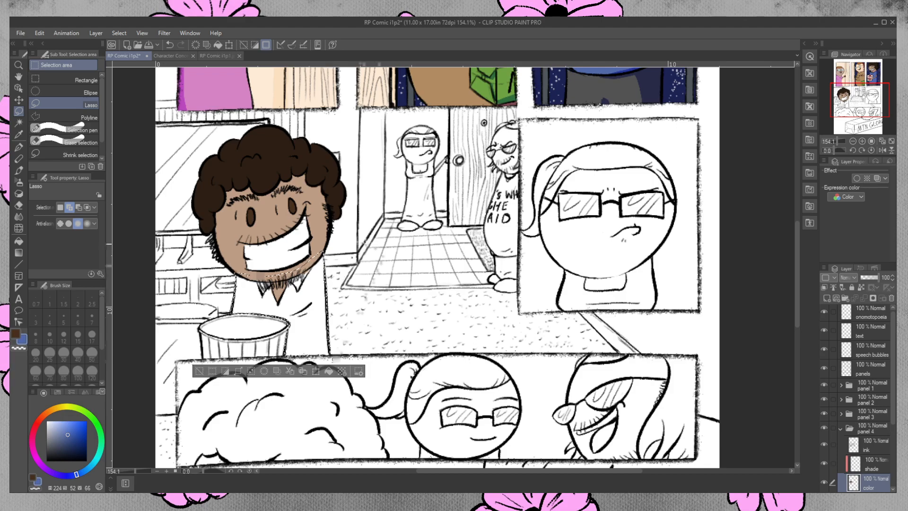
- Fill the selected shirt and collar with the sampled blue and clear the selection
left_click(18, 241)
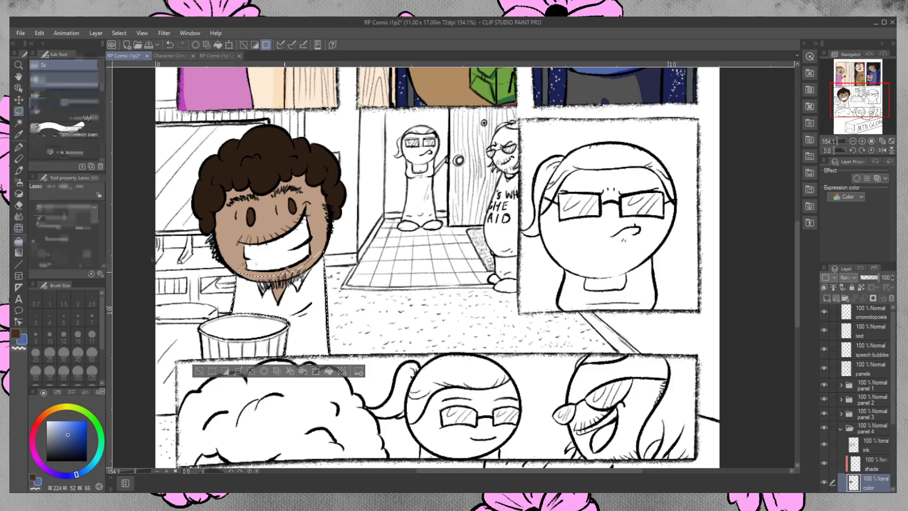
left_click(303, 331)
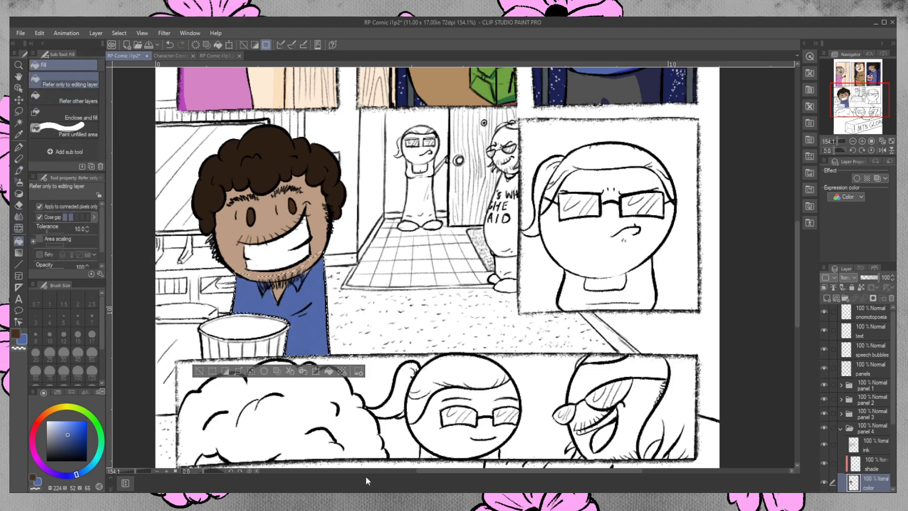
key("ctrl+d")
left_click(19, 170)
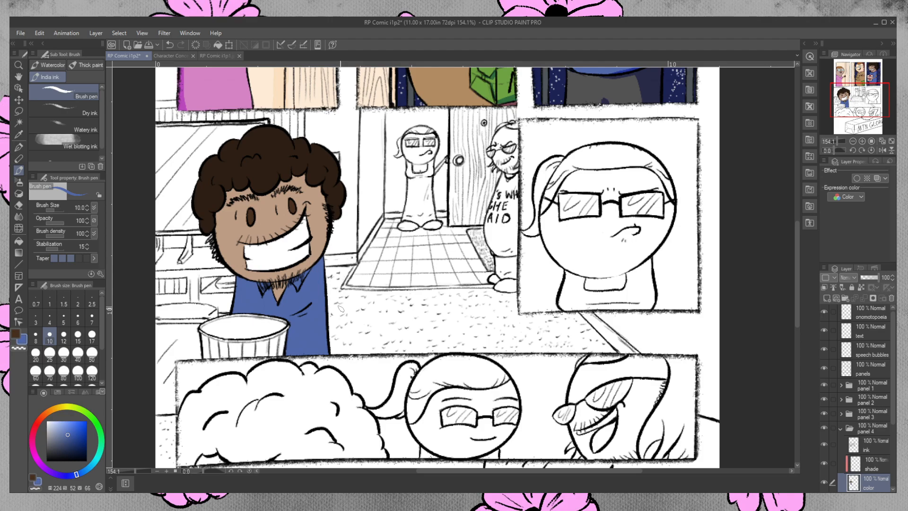
left_click(19, 123)
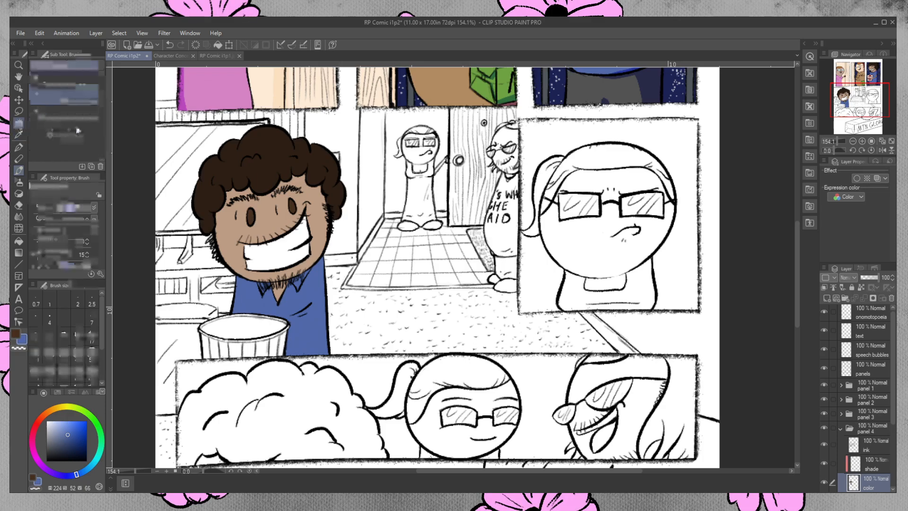
- Select the man's teeth in panel 4, add the missed edges with the lasso, fill them with white and clear the selection
left_click(274, 253)
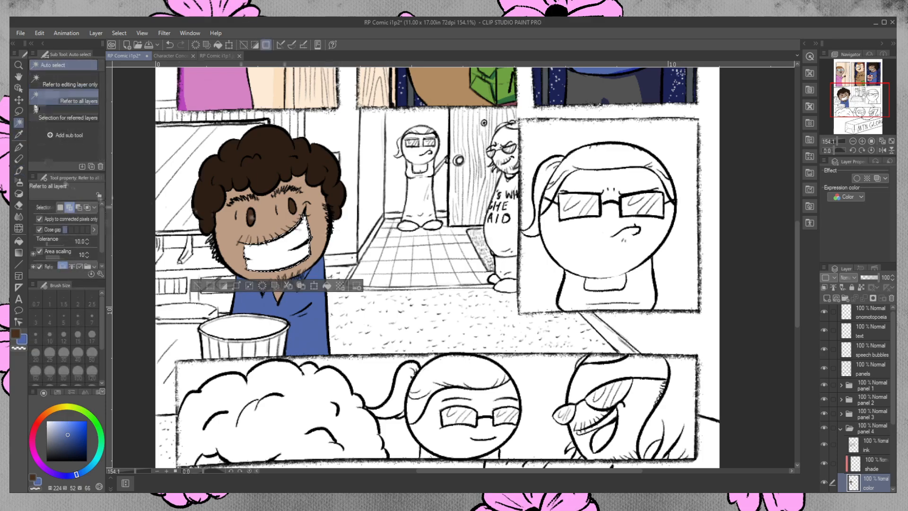
left_click(19, 111)
mouse_move(239, 237)
left_mouse_down()
mouse_move(305, 219)
mouse_move(317, 232)
mouse_move(293, 272)
mouse_move(246, 262)
mouse_move(239, 237)
left_mouse_up()
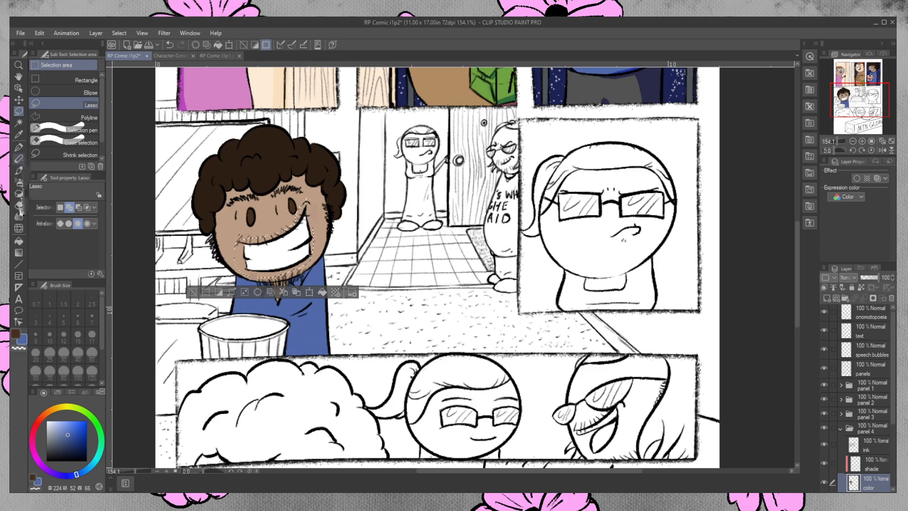
left_click(18, 241)
left_click_drag(66, 423, 29, 384)
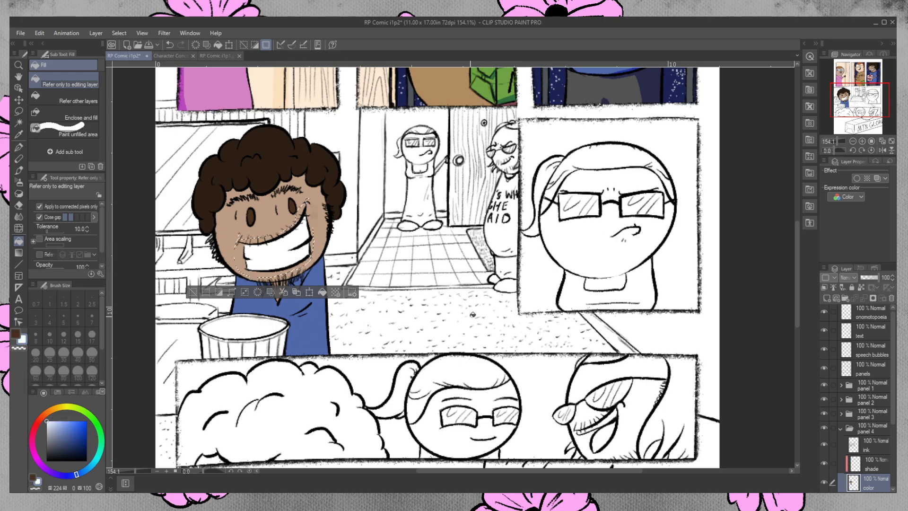
key("ctrl+d")
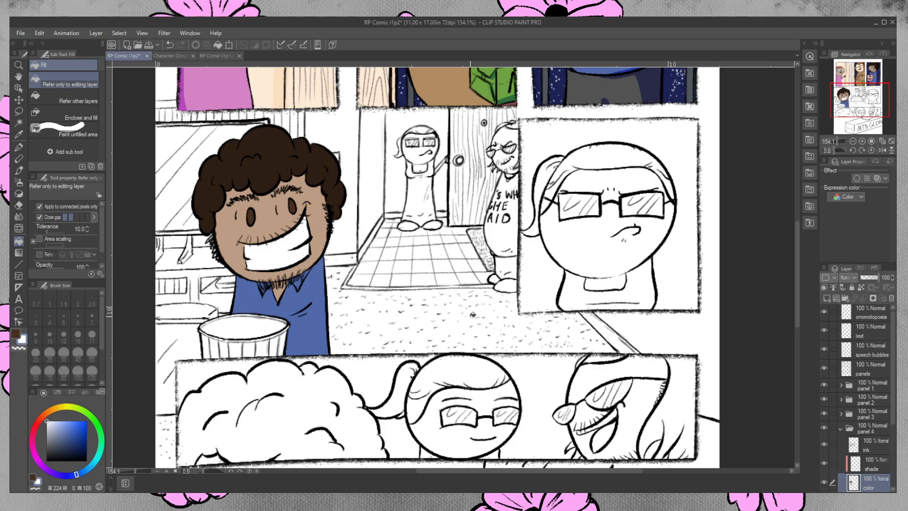
- Lasso the bucket in front of the man in panel 4, fill it with white and clear the selection
key("m")
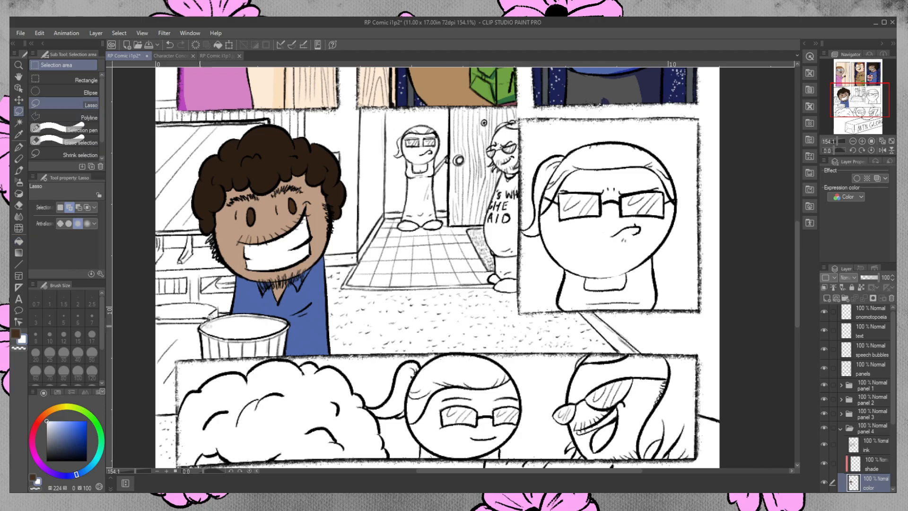
mouse_move(232, 311)
left_mouse_down()
mouse_move(278, 311)
mouse_move(294, 323)
mouse_move(291, 349)
mouse_move(205, 355)
mouse_move(206, 316)
left_mouse_up()
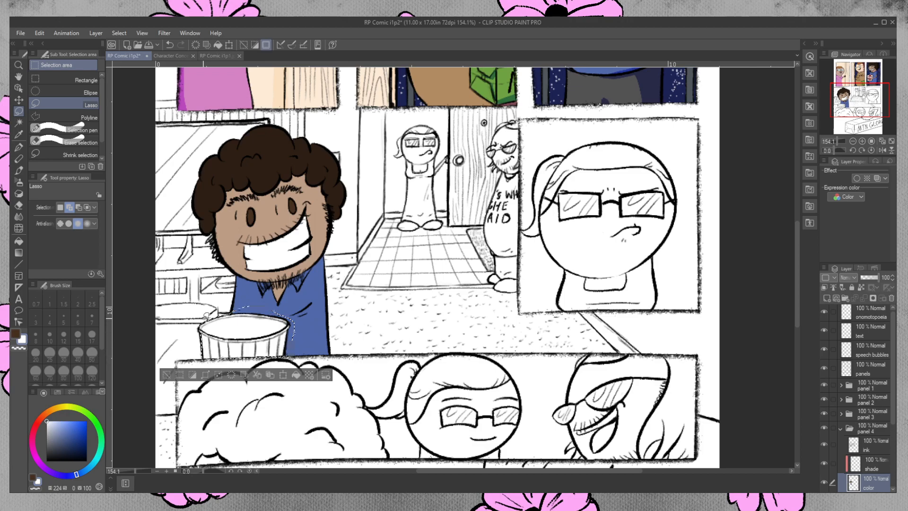
left_click(18, 242)
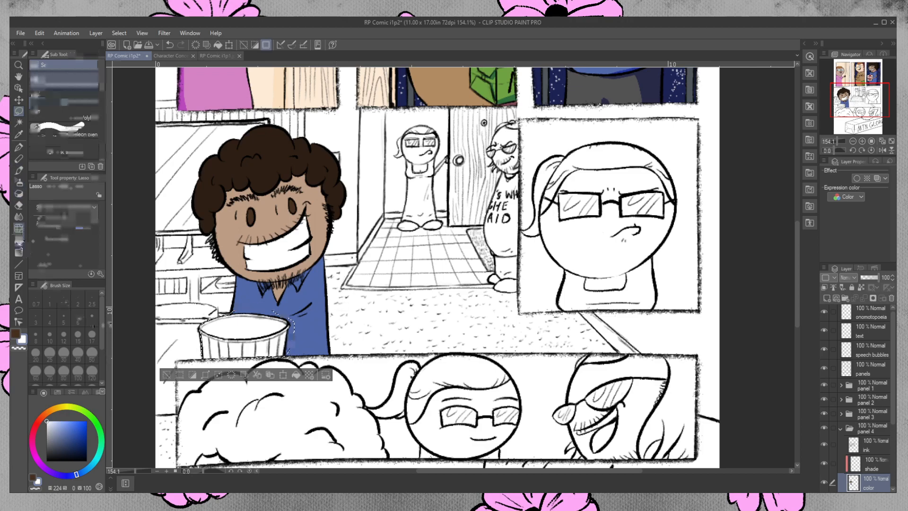
key("ctrl+d")
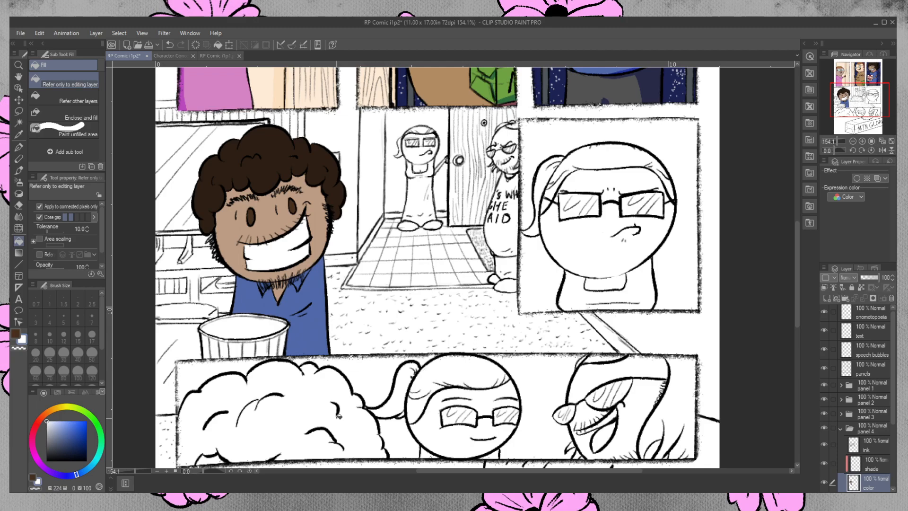
- Sample the dark red from the bucket in the panel above and paint a red oval on the panel 4 bucket's lid
scroll(339, 415, "up", 3)
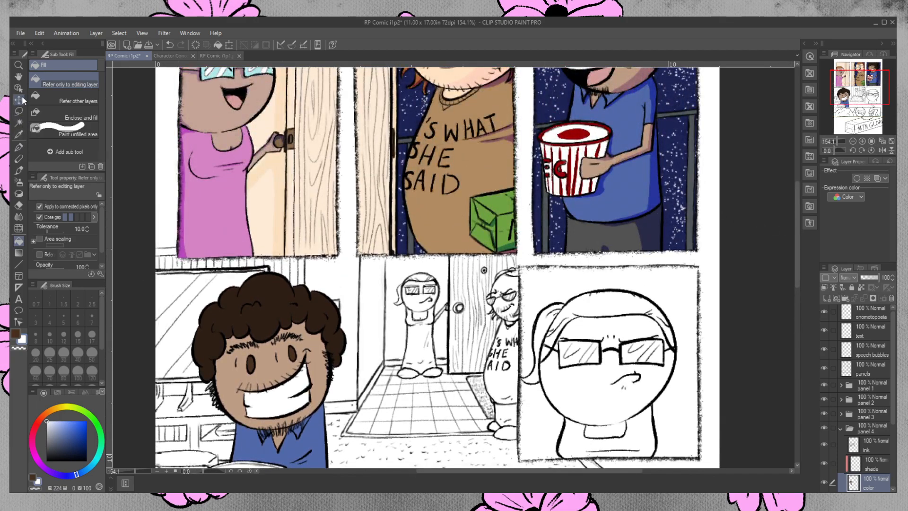
left_click(19, 134)
left_click(577, 133)
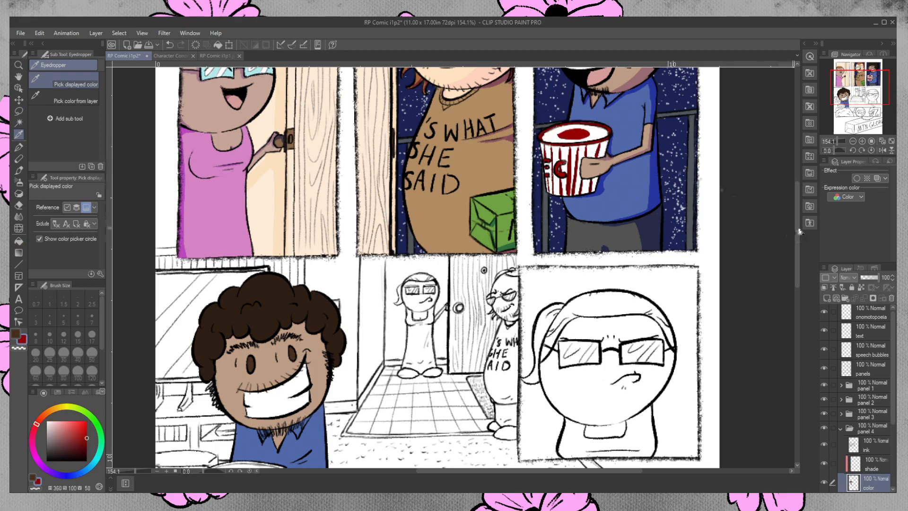
scroll(801, 254, "down", 3)
scroll(802, 259, "down", 1)
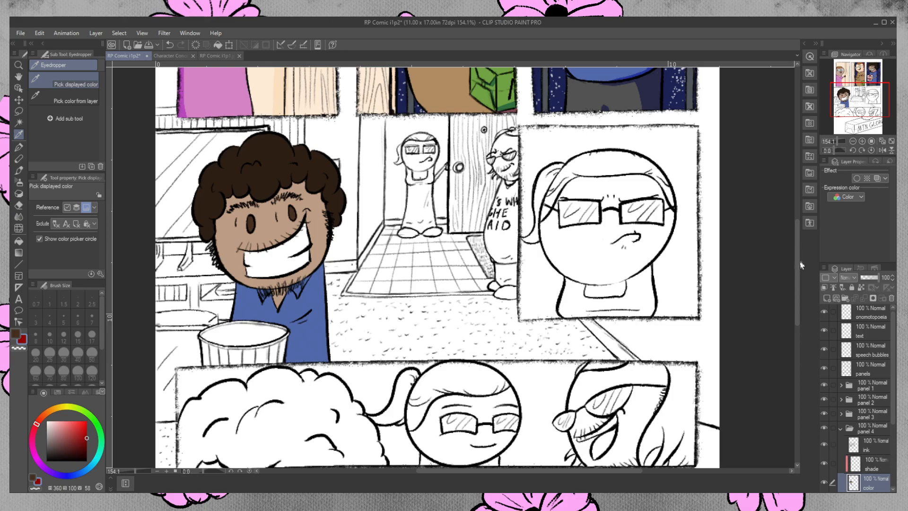
scroll(798, 268, "down", 1)
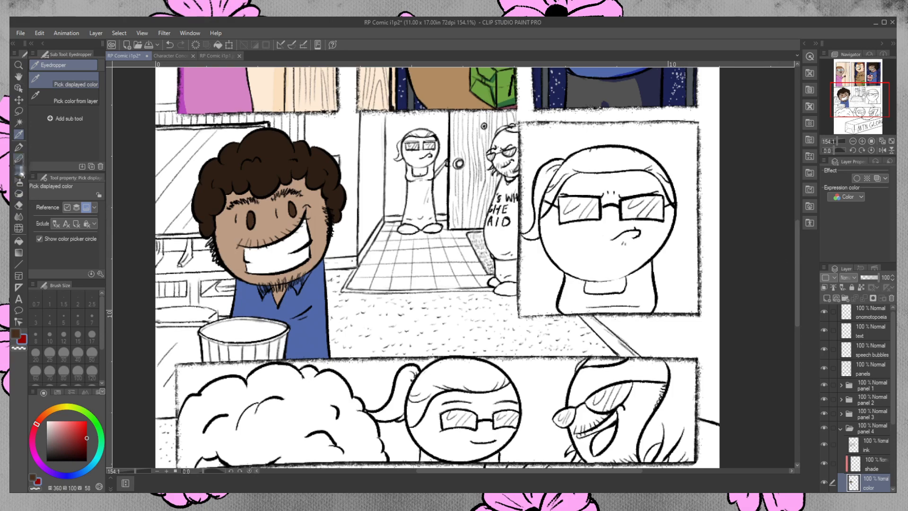
left_click(20, 169)
mouse_move(241, 325)
left_mouse_down()
mouse_move(228, 331)
mouse_move(260, 331)
mouse_move(226, 331)
mouse_move(264, 337)
mouse_move(241, 337)
mouse_move(255, 334)
left_mouse_up()
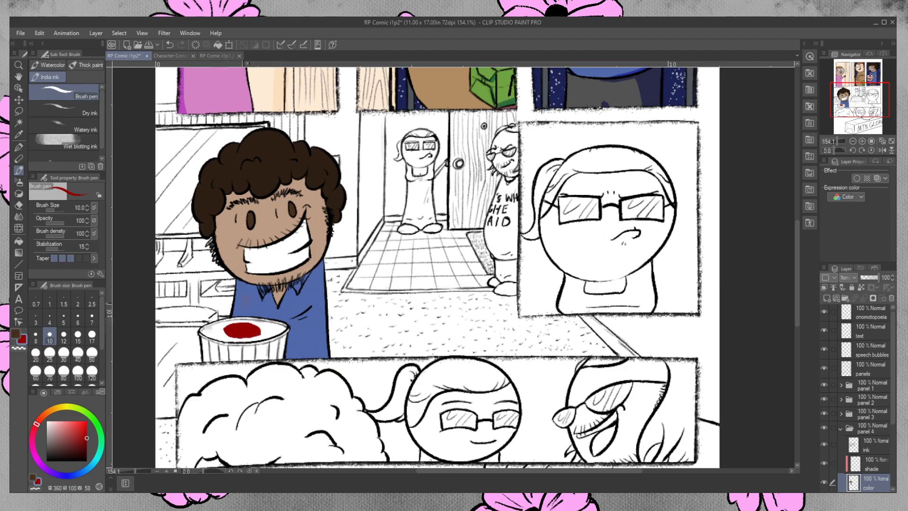
- Paint the bucket's rim and vertical side stripes dark red with the size 10 brush pen, and tidy the edges
mouse_move(200, 330)
left_mouse_down()
mouse_move(254, 318)
mouse_move(235, 319)
left_mouse_up()
left_click_drag(263, 341, 286, 330)
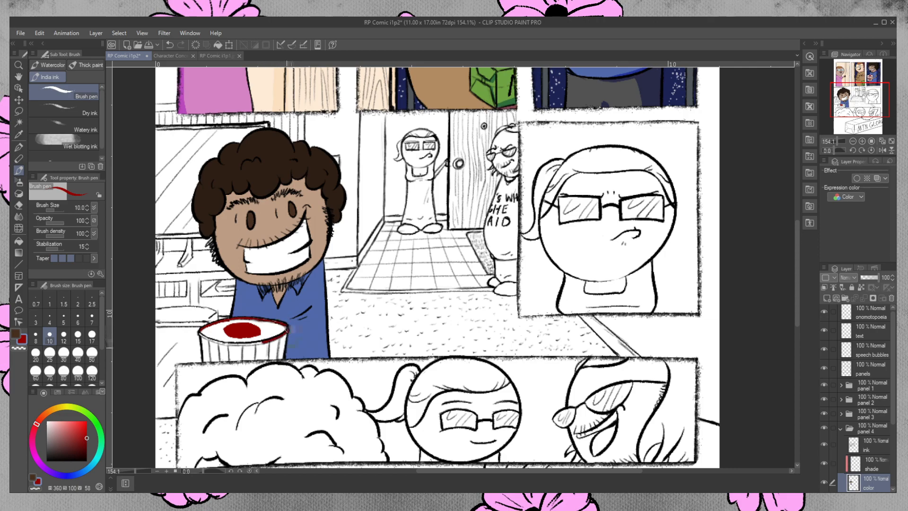
mouse_move(218, 341)
left_mouse_down()
mouse_move(263, 345)
mouse_move(277, 332)
left_mouse_up()
left_click_drag(200, 335, 222, 344)
mouse_move(211, 361)
left_mouse_down()
mouse_move(212, 344)
mouse_move(210, 362)
mouse_move(230, 355)
mouse_move(228, 344)
mouse_move(229, 363)
mouse_move(256, 354)
mouse_move(269, 363)
mouse_move(278, 350)
mouse_move(278, 361)
left_mouse_up()
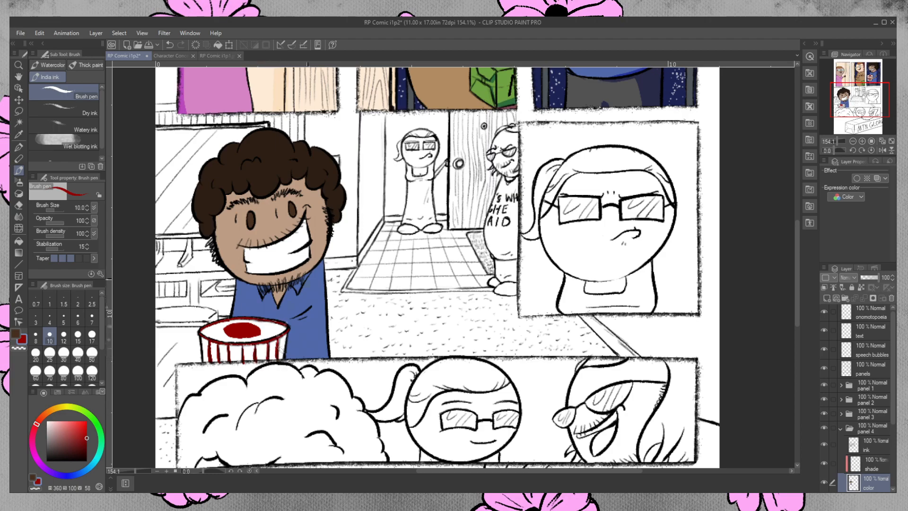
key("e")
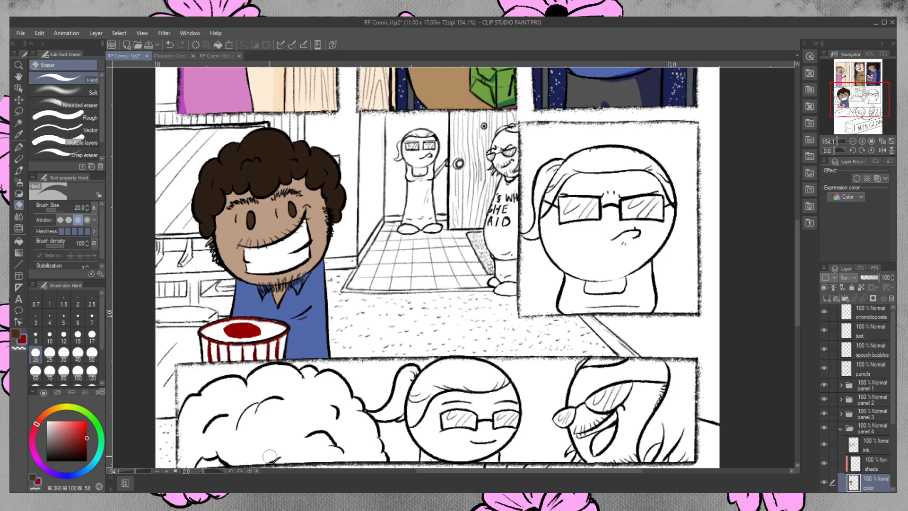
- Sample the woman's pink dress color and her skin color from the first panel into the two color slots
left_click(19, 134)
left_click(222, 99)
left_click_drag(796, 277, 795, 245)
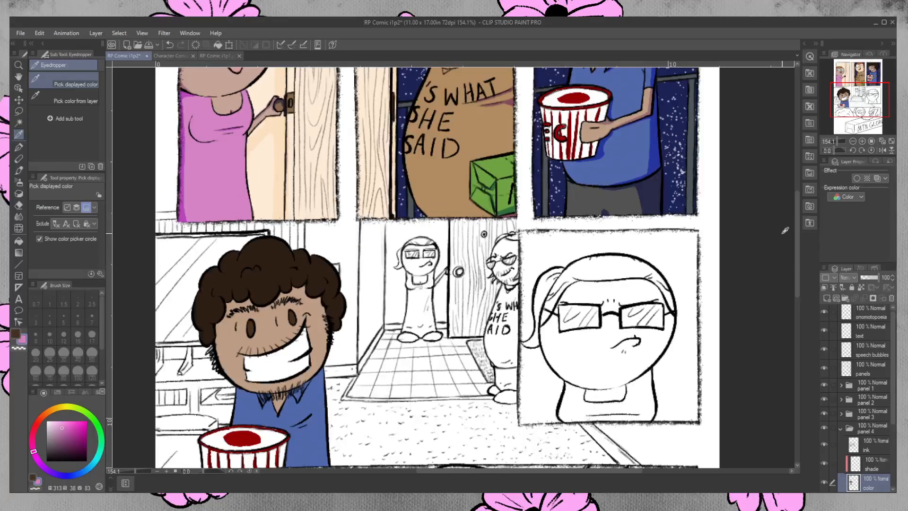
left_click(16, 333)
left_click(222, 81)
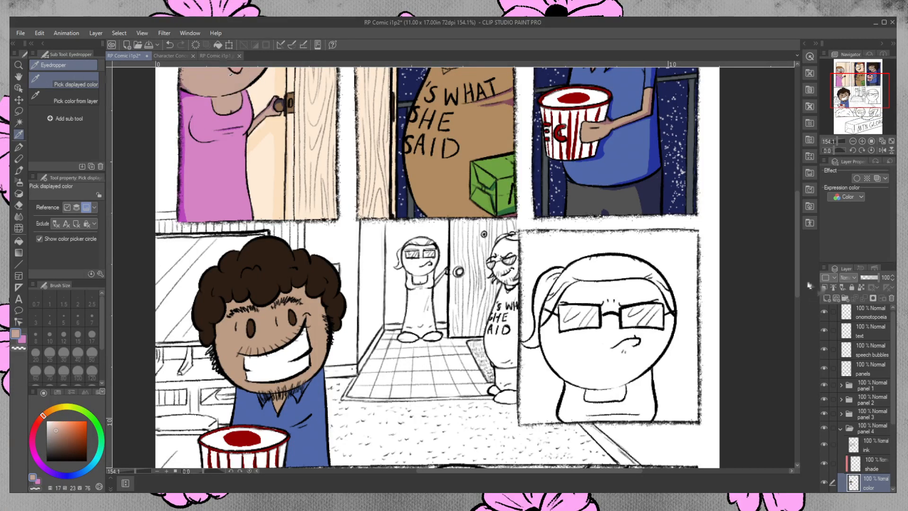
left_click_drag(796, 265, 795, 294)
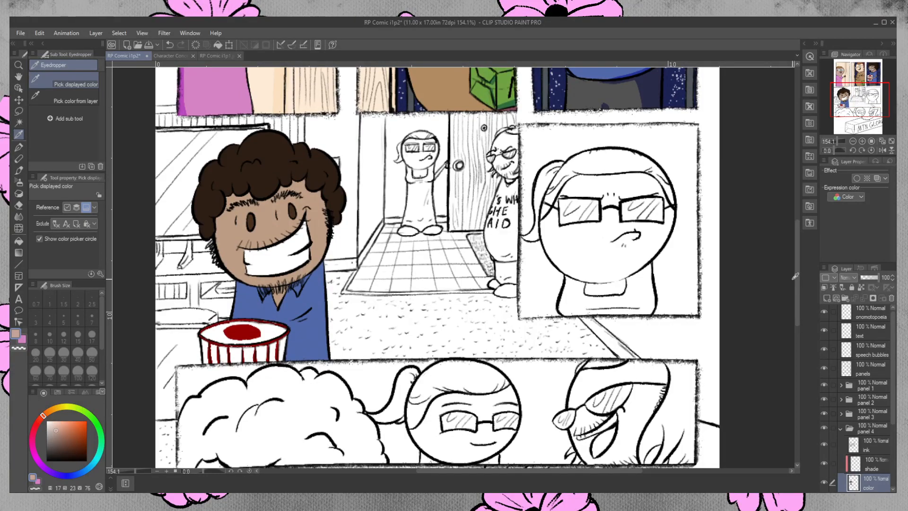
- Fill the face and neck of the woman by the door in panel 4 with the sampled skin color and brush in her arm
left_click(19, 123)
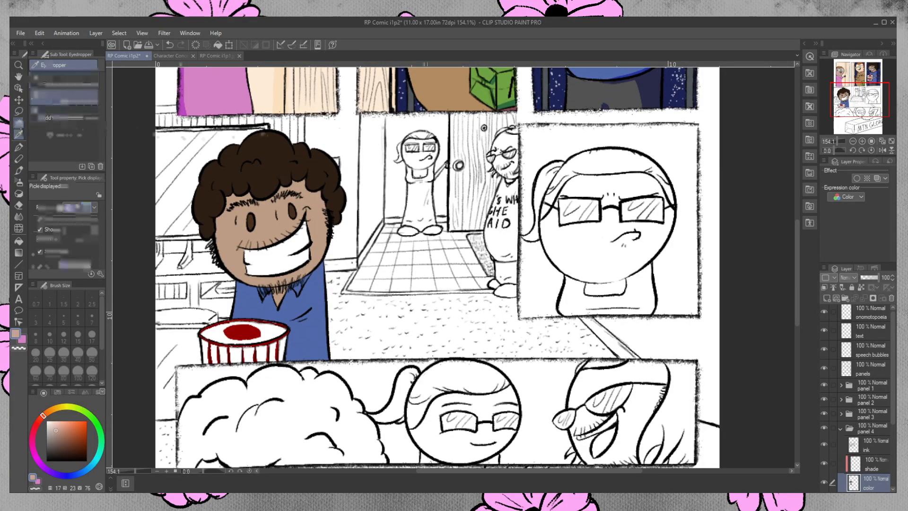
left_click(420, 140)
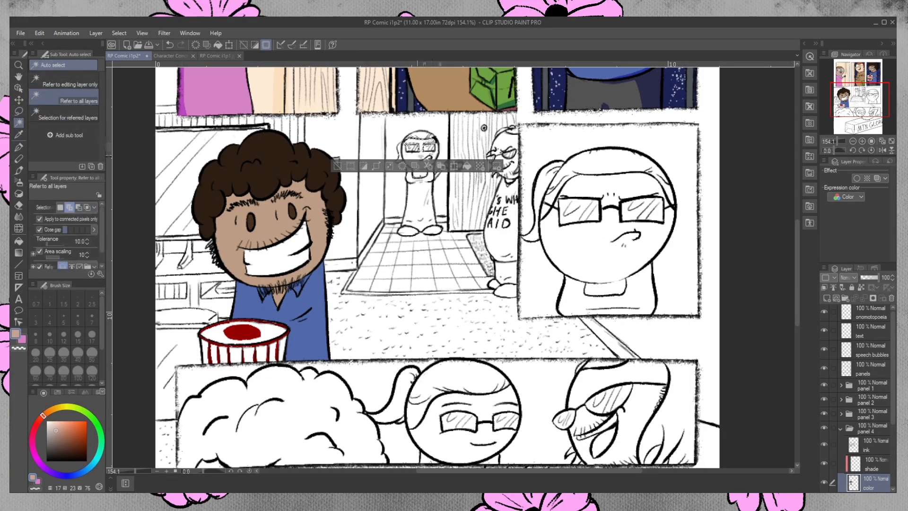
left_click(458, 166)
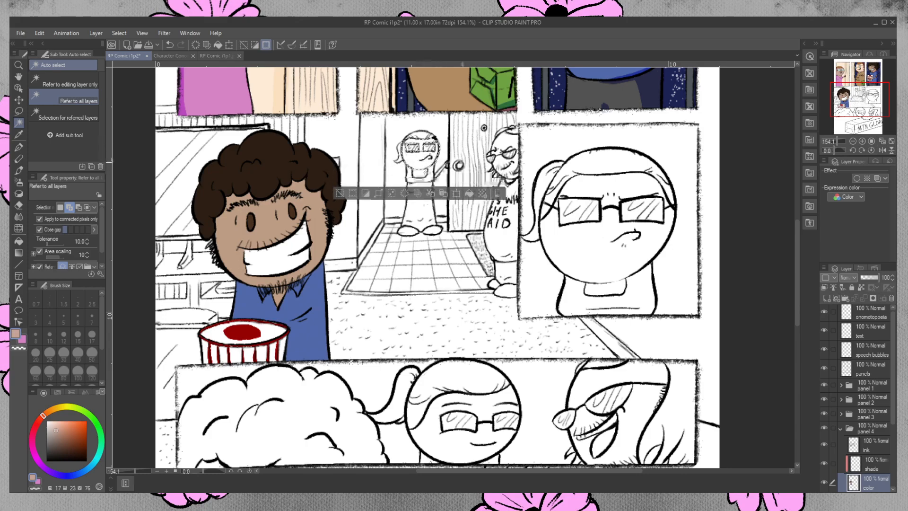
left_click(441, 173)
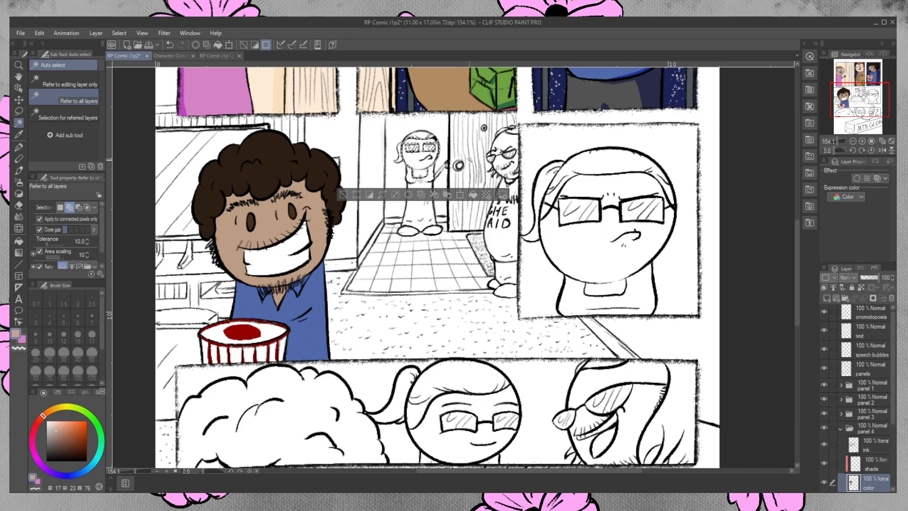
left_click(19, 241)
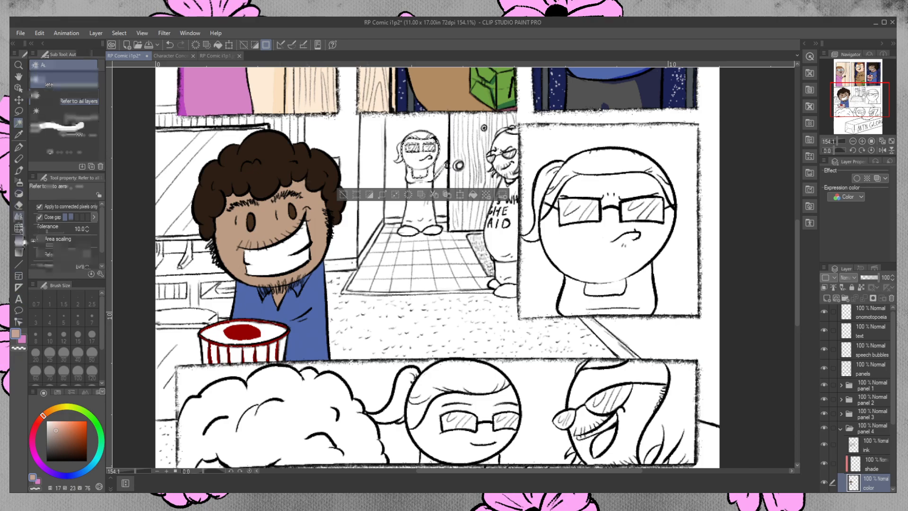
left_click(431, 163)
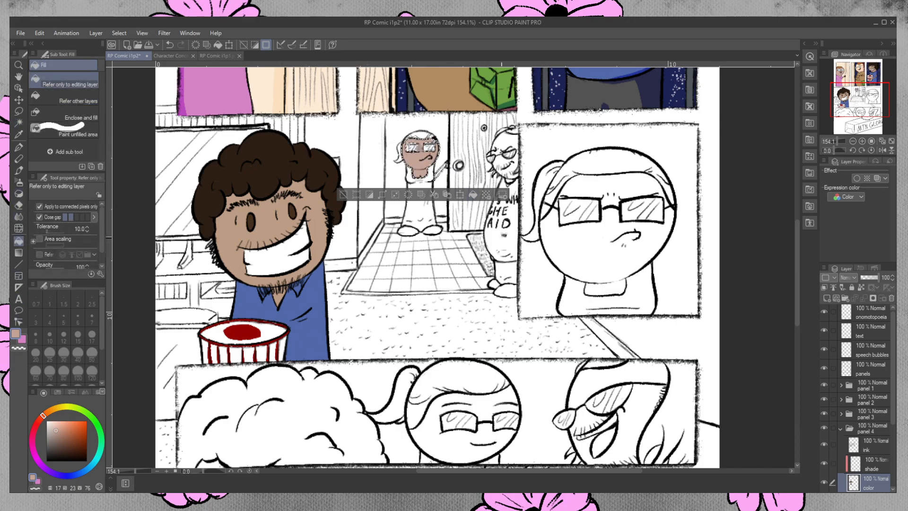
key("ctrl+d")
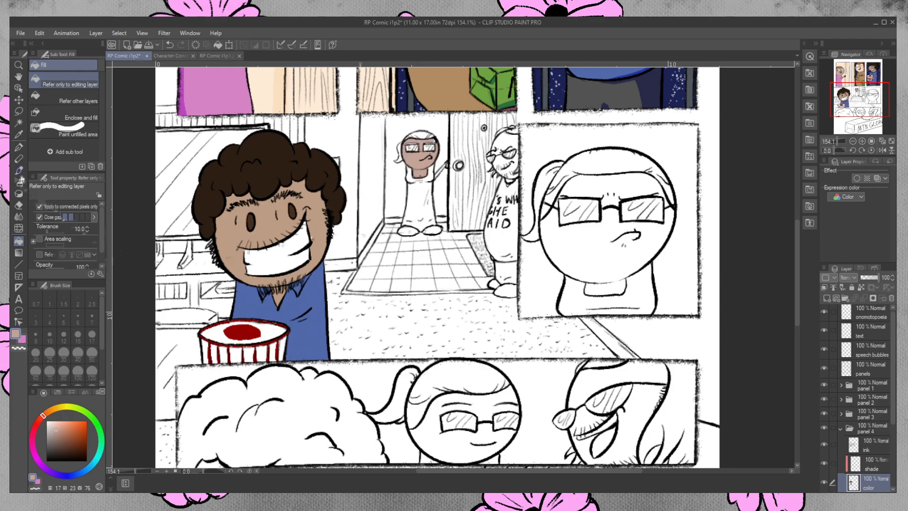
left_click(19, 171)
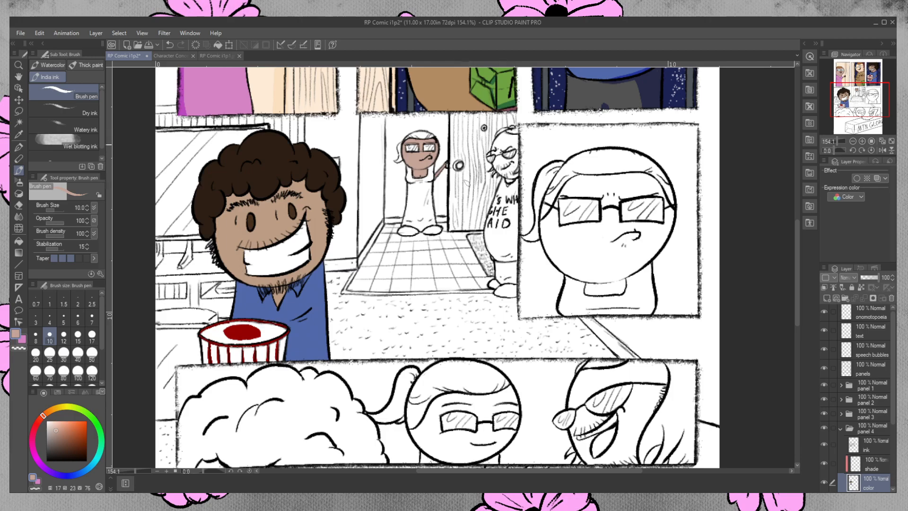
- Make the sampled pink active, select the woman's dress in panel 4, fill it and clear the selection
left_click(22, 339)
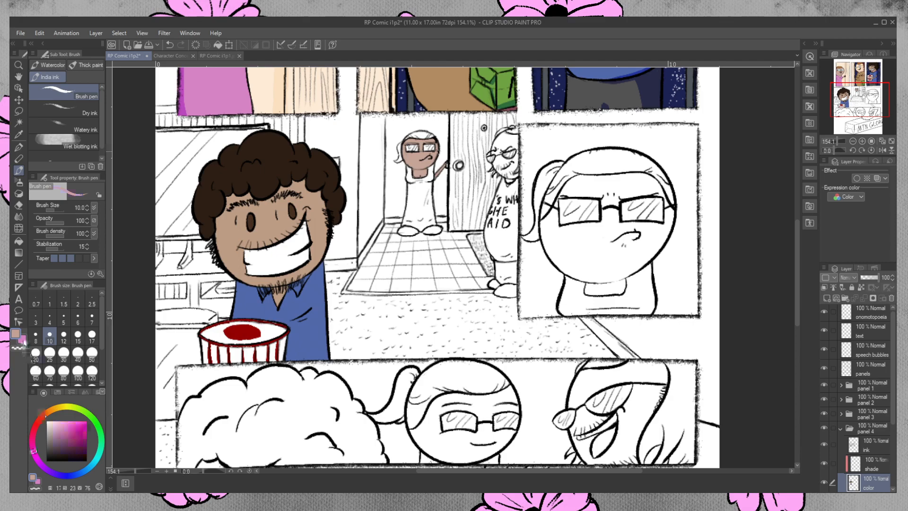
left_click(18, 123)
left_click(419, 200)
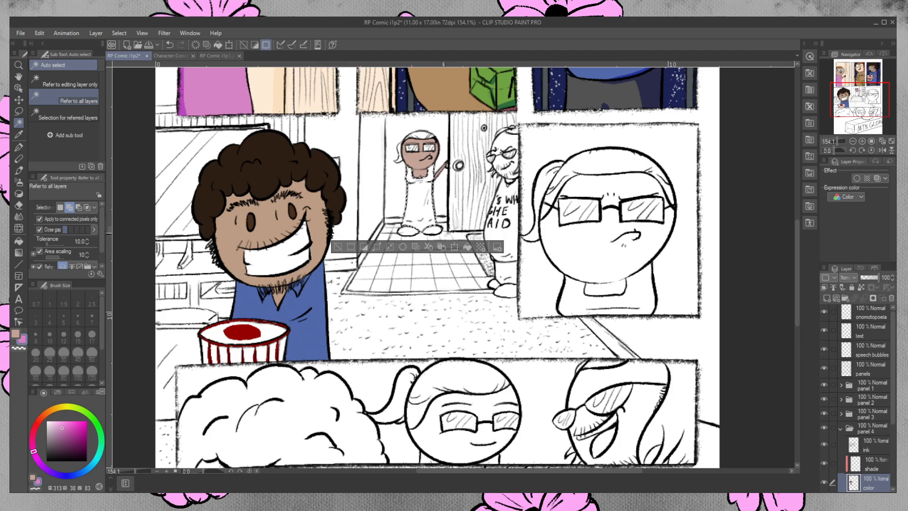
left_click(18, 112)
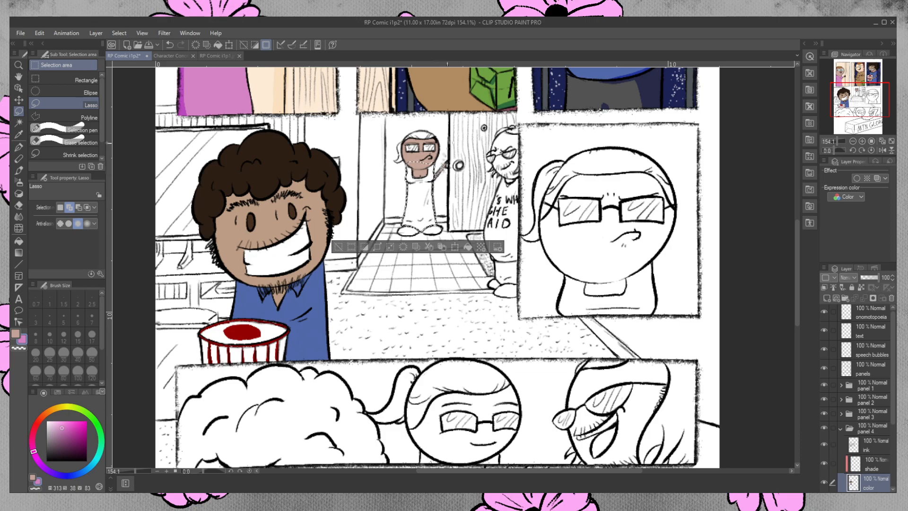
key("g")
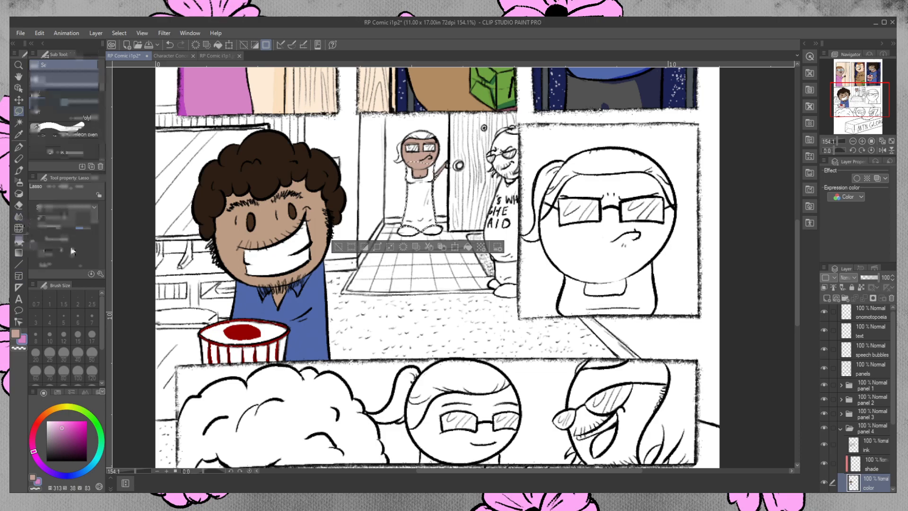
left_click(425, 192)
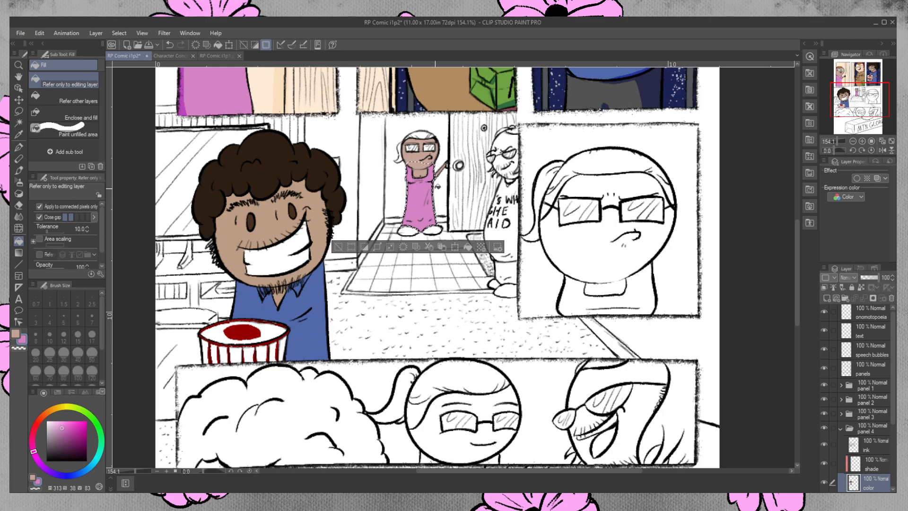
key("ctrl+d")
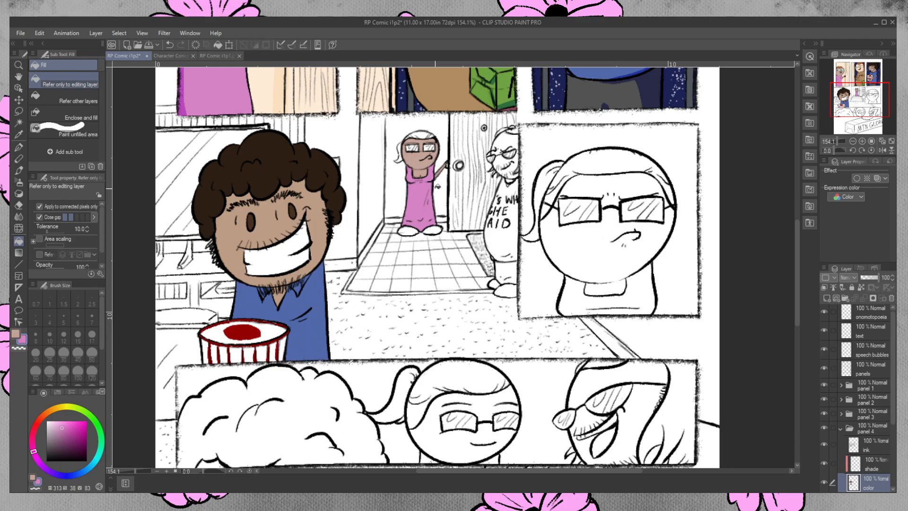
left_click(19, 170)
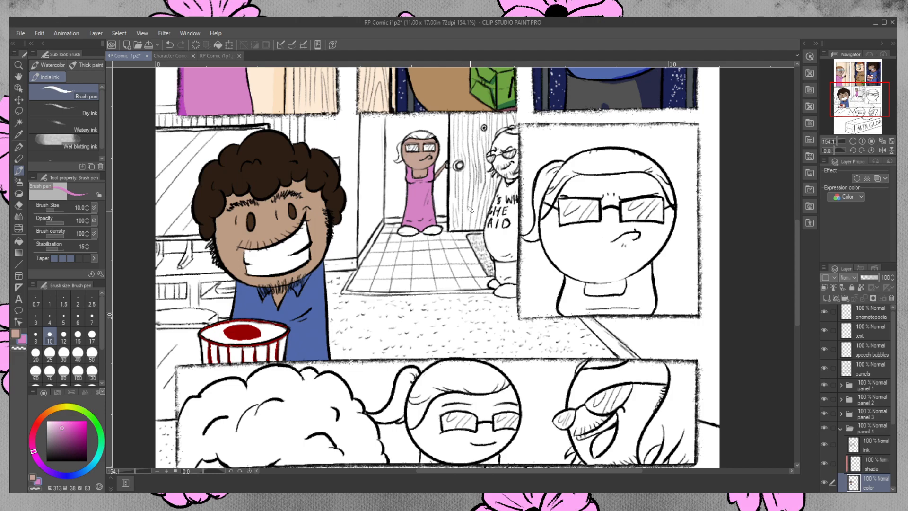
left_click(19, 123)
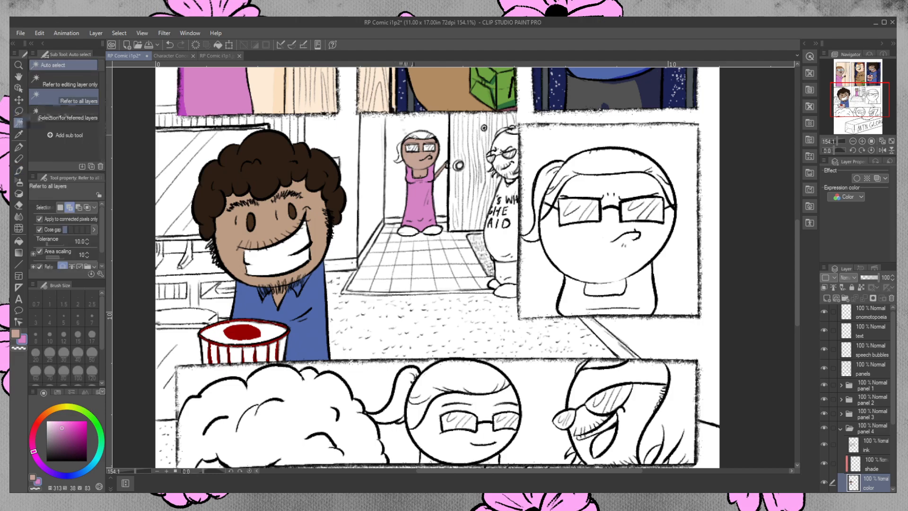
- Select the hair of the woman by the door in panel 4, adding the missed parts and ponytail with the Lasso
left_click(419, 136)
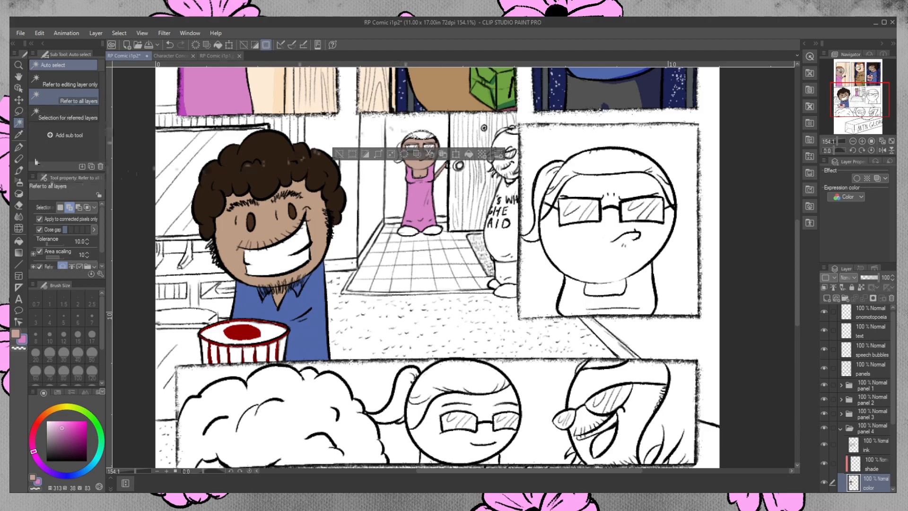
left_click(19, 111)
mouse_move(404, 142)
left_mouse_down()
mouse_move(435, 134)
mouse_move(416, 126)
mouse_move(403, 136)
mouse_move(436, 140)
left_mouse_up()
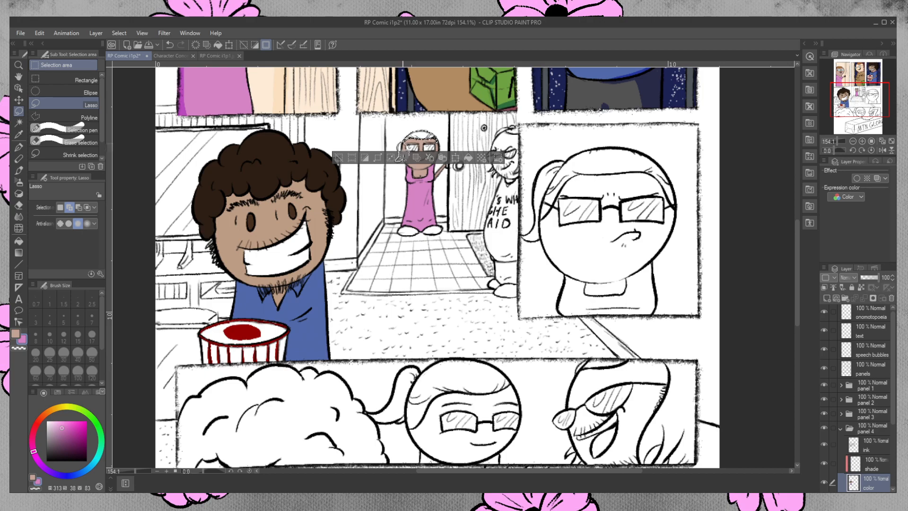
left_click_drag(400, 157, 443, 163)
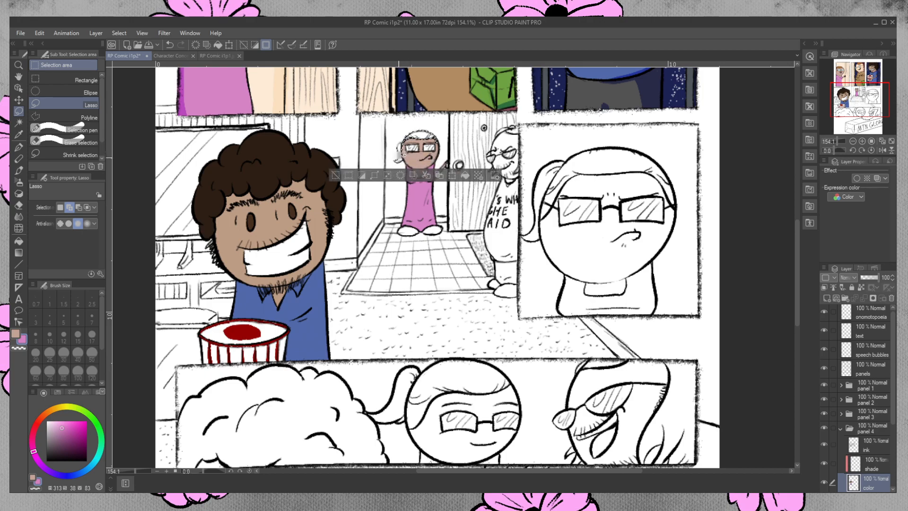
left_click_drag(404, 159, 394, 163)
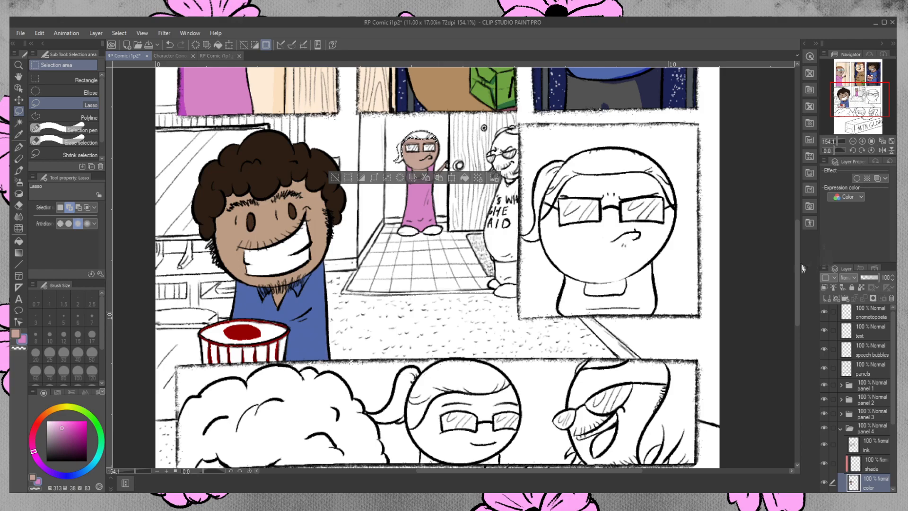
- Sample the woman's orange hair color and the light blue of her glasses from the first panel into the two color slots
scroll(800, 268, "up", 5)
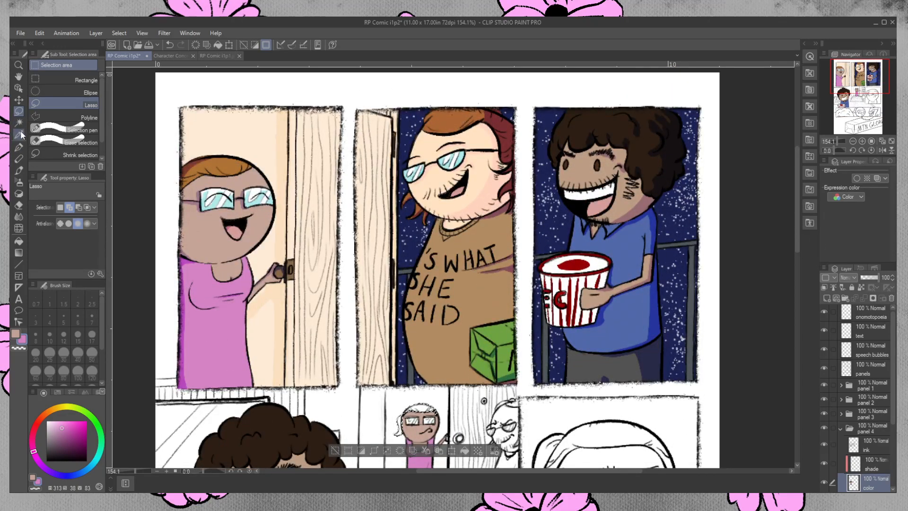
left_click(18, 135)
left_click(224, 164)
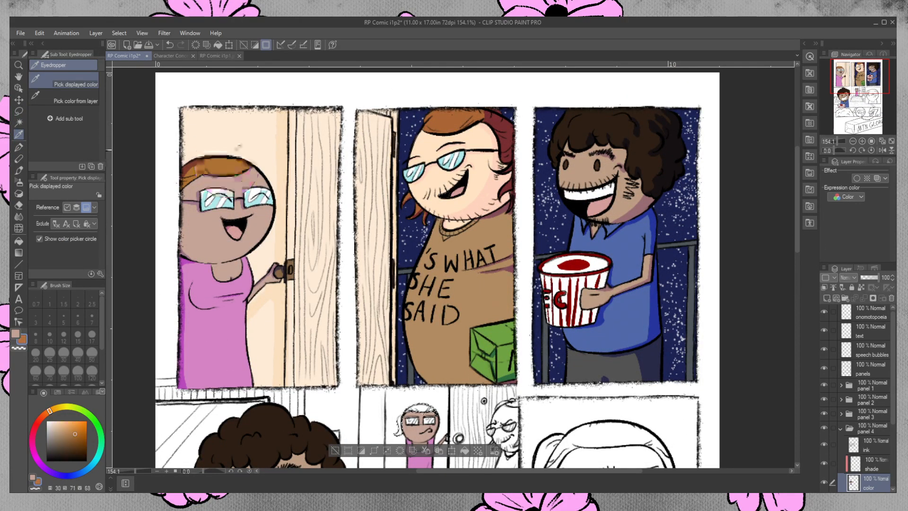
left_click(18, 333)
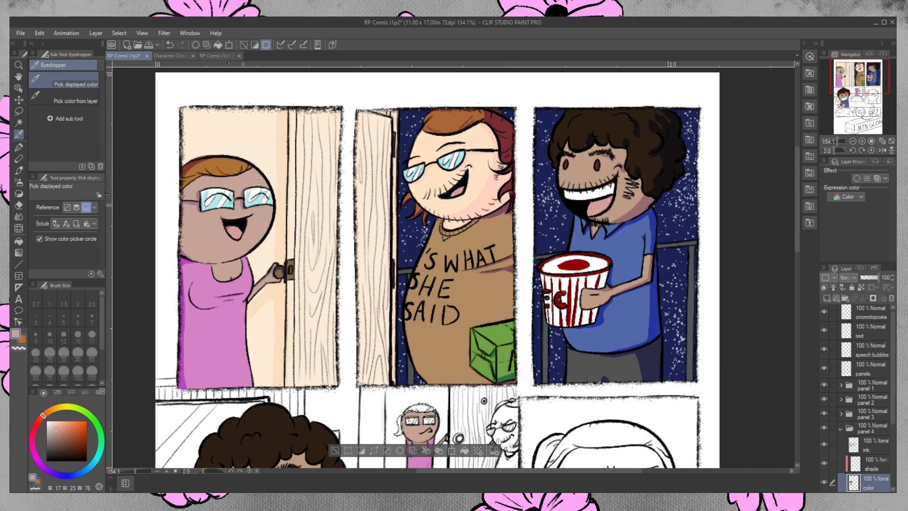
left_click(232, 199)
scroll(790, 288, "down", 5)
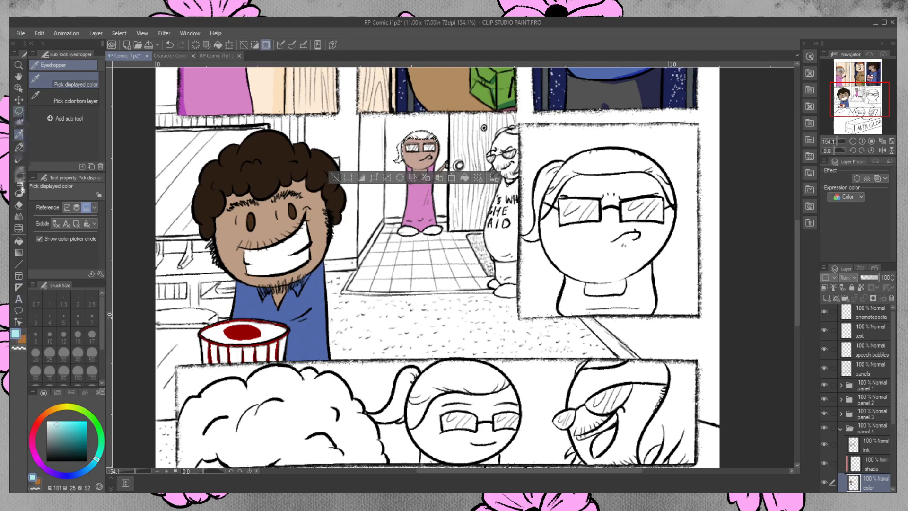
- Fill the selected hair of the woman in panel 4 with the sampled orange and clear the selection
left_click(18, 241)
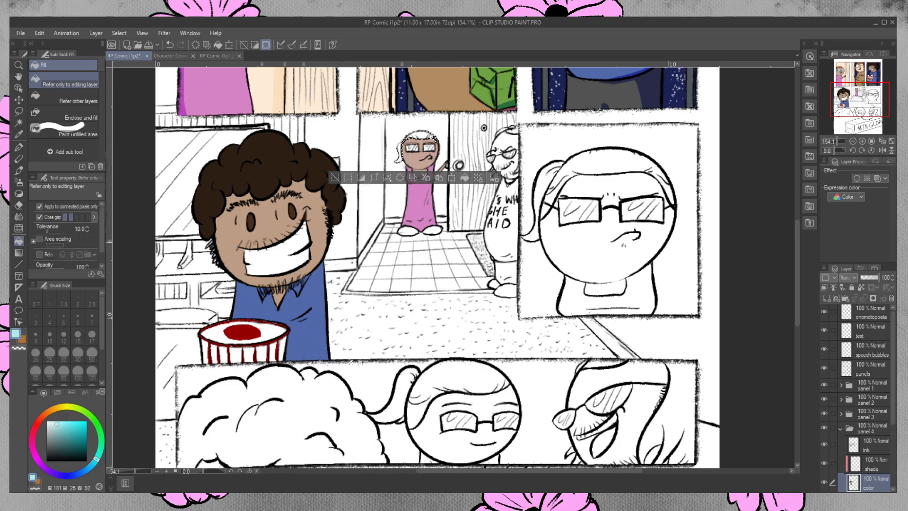
left_click(22, 339)
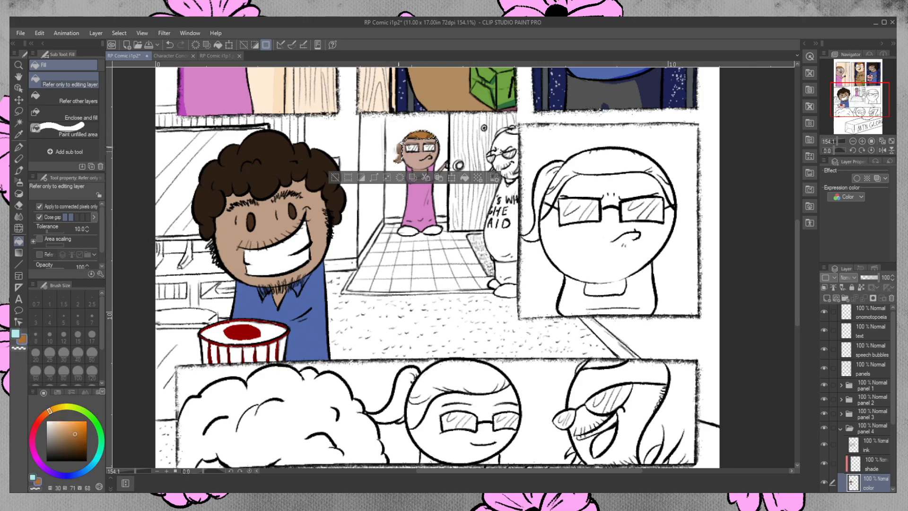
key("ctrl+d")
- Fill both lenses of the woman's glasses in panel 4 with the sampled light blue, keeping the brush pen at size 10
key("x")
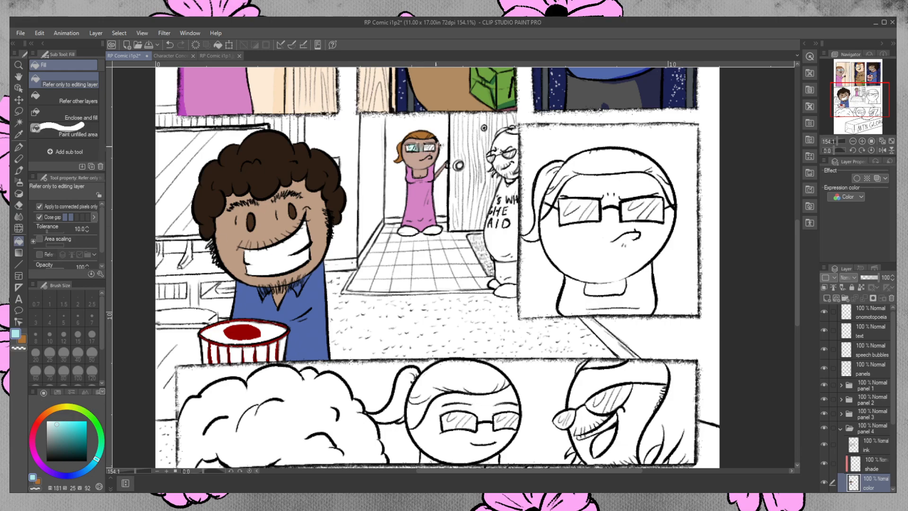
left_click(23, 339)
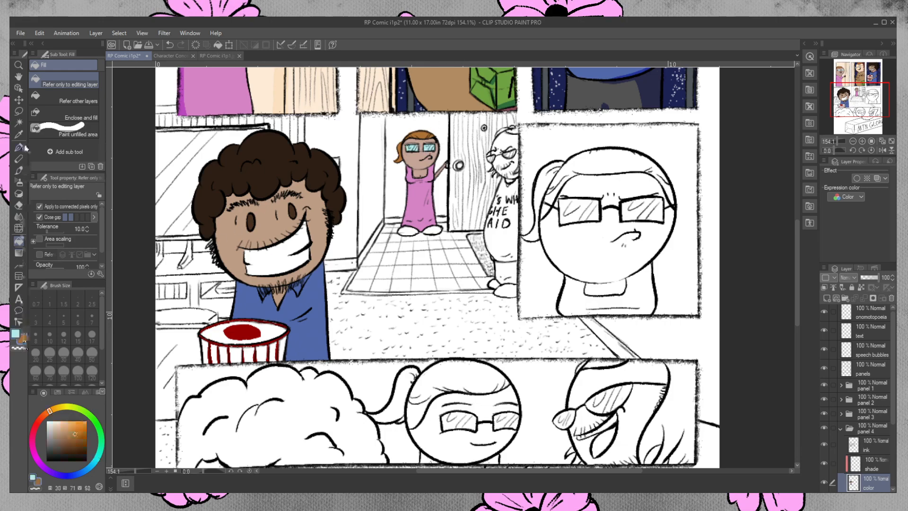
left_click(19, 168)
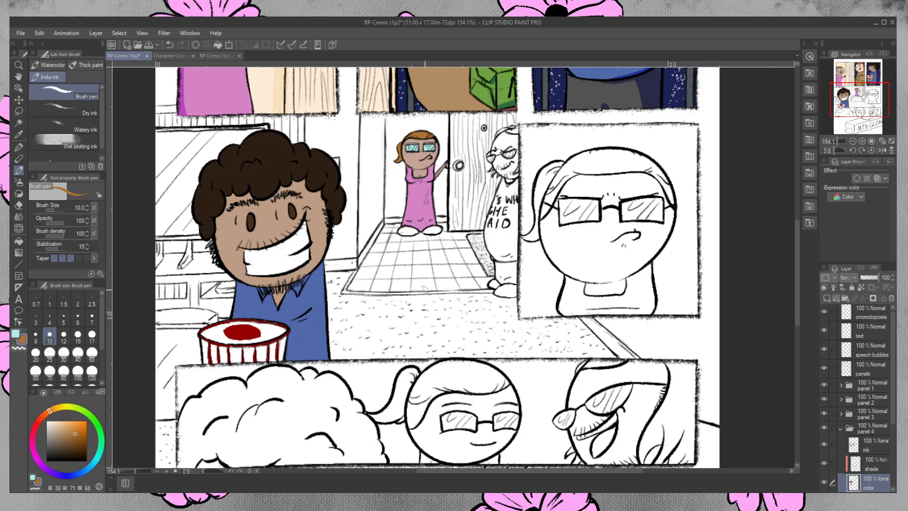
left_click(16, 333)
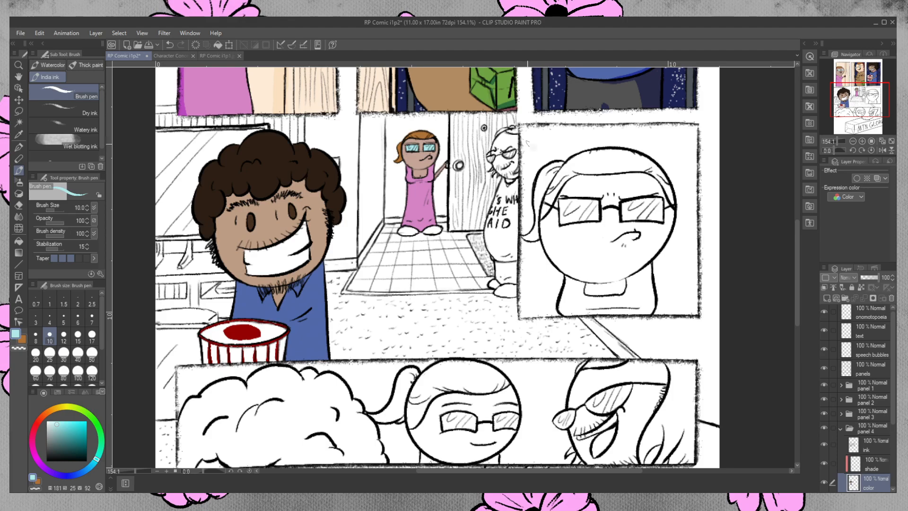
- Add white glare marks to the woman's glasses with the size 5 Real G-Pen, redoing strokes as needed
left_click(51, 423)
key("p")
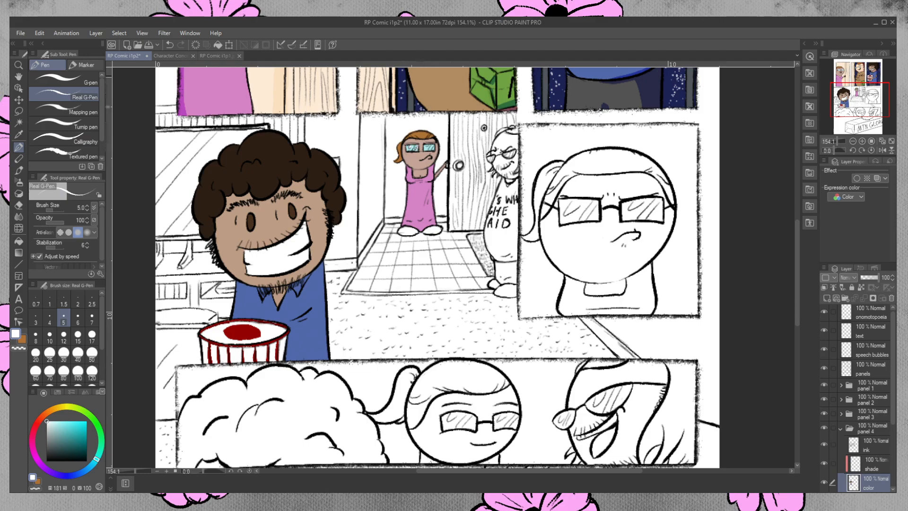
key("ctrl+z")
left_click_drag(414, 147, 428, 146)
key("ctrl+z")
left_click_drag(433, 144, 432, 146)
- Sample the gray of the pink-dressed woman's shoes from the Character Concepts image and return to the comic page
left_click(172, 55)
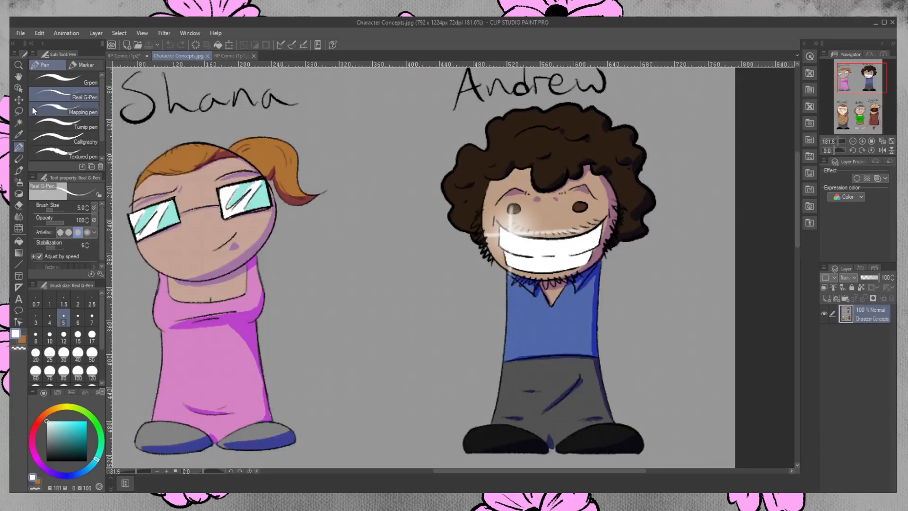
left_click(19, 134)
left_click(166, 436)
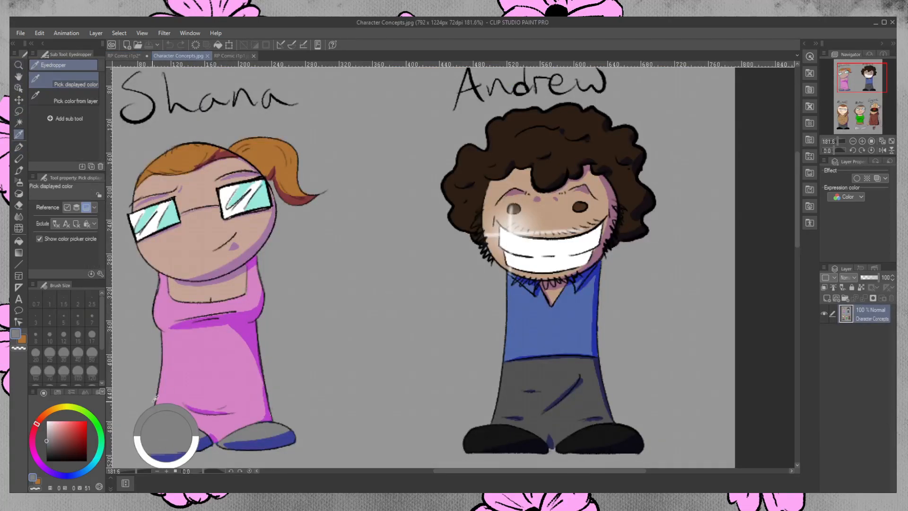
left_click(125, 55)
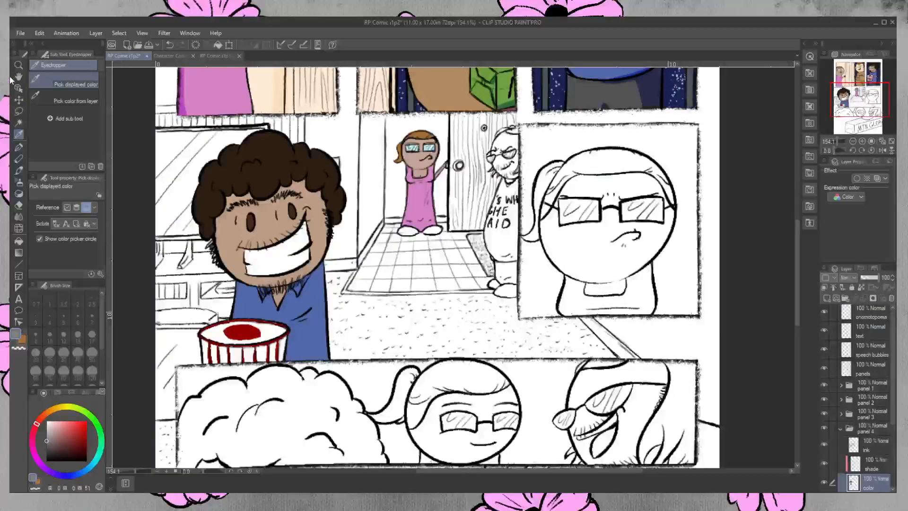
- Select both shoes of the woman in panel 4, fill them with the sampled gray and clear the selection
left_click(19, 123)
left_click(407, 231)
left_click(433, 232)
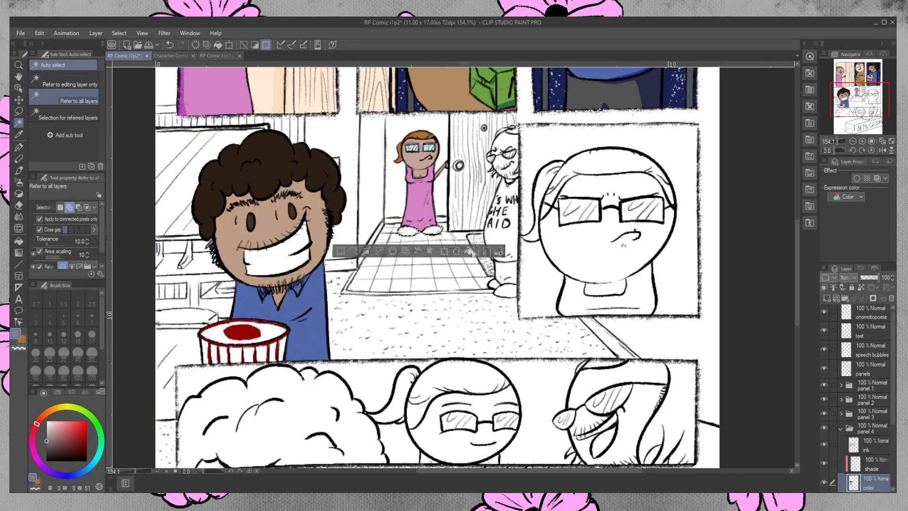
left_click(19, 241)
left_click(408, 231)
left_click(434, 231)
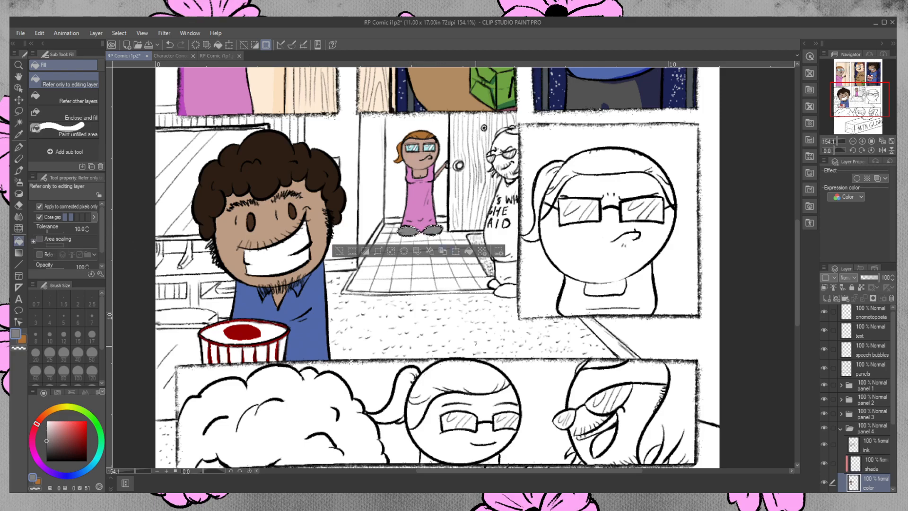
key("ctrl+d")
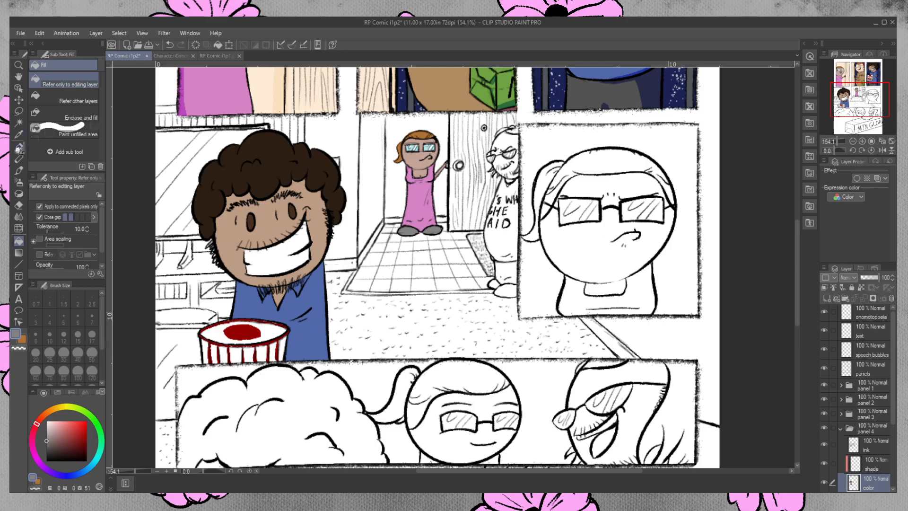
left_click(19, 148)
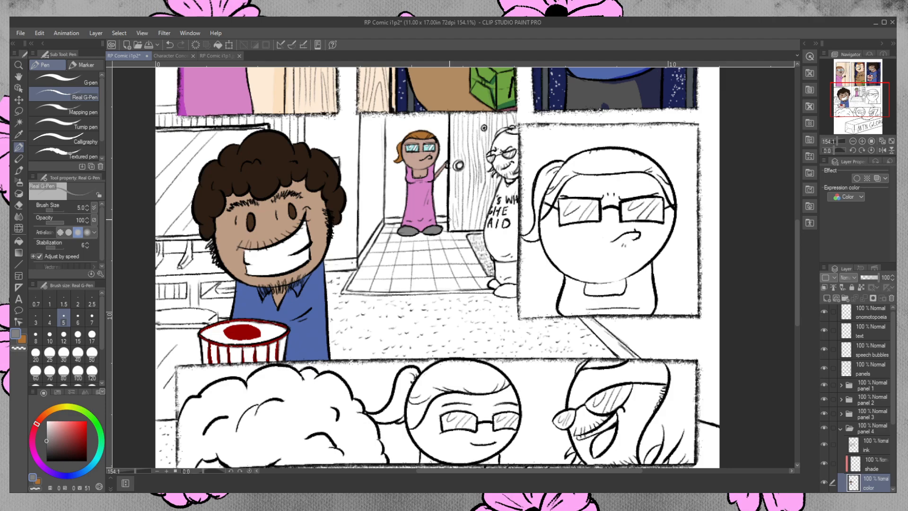
- Select the shirt of the man in the doorway in panel 4, refining the selection with subtracting and adding Lasso strokes
left_click(18, 123)
left_click(493, 223)
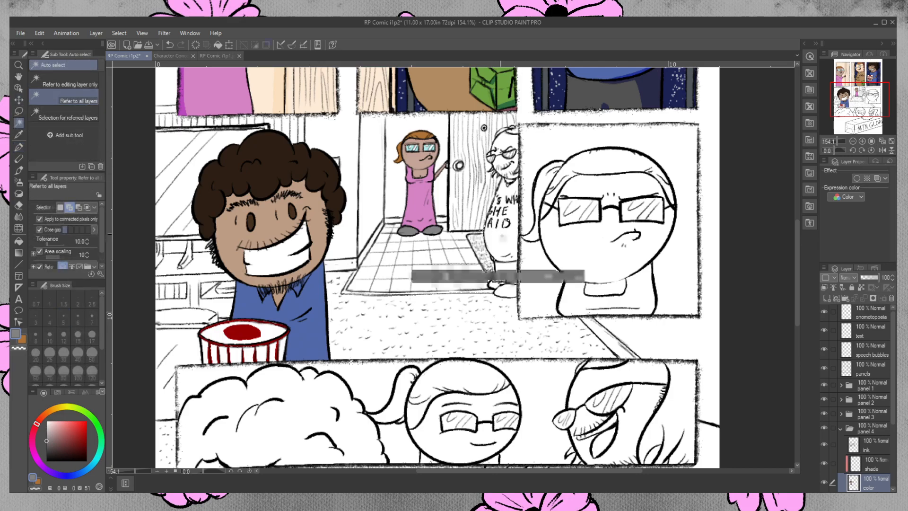
left_click(18, 110)
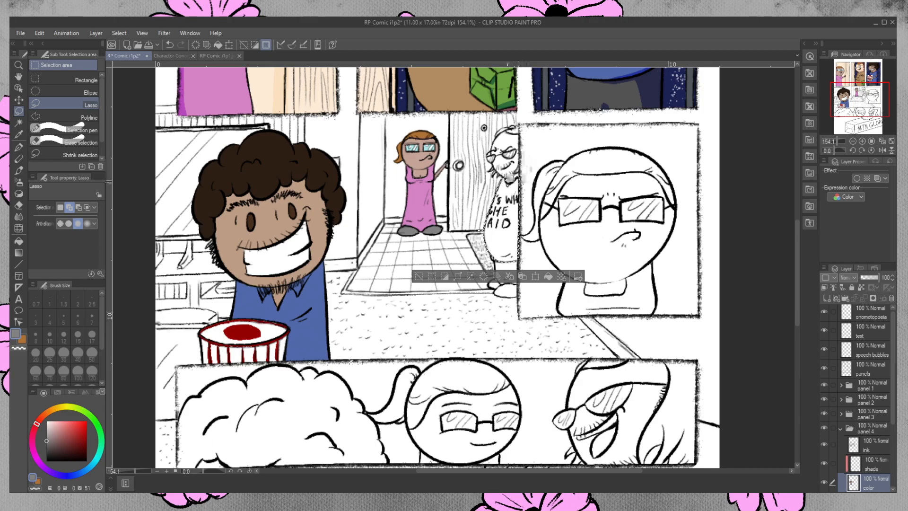
left_click(79, 208)
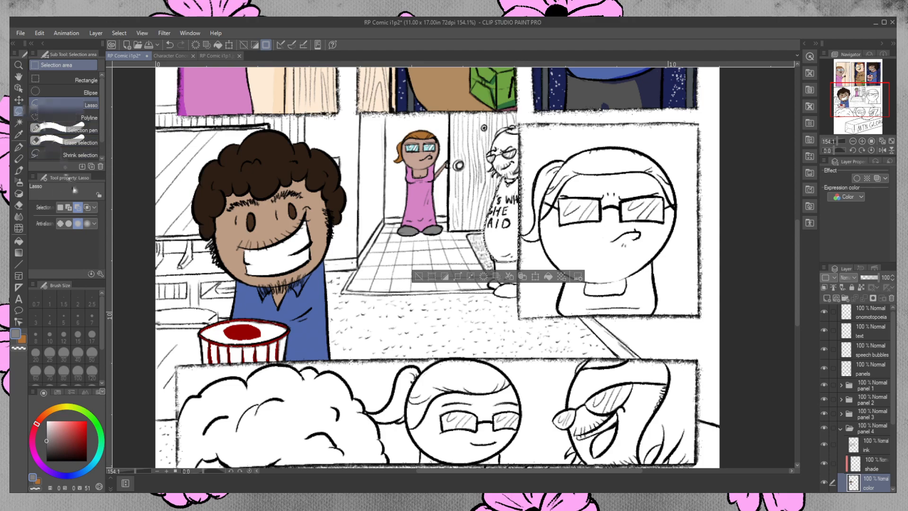
left_click_drag(479, 227, 482, 231)
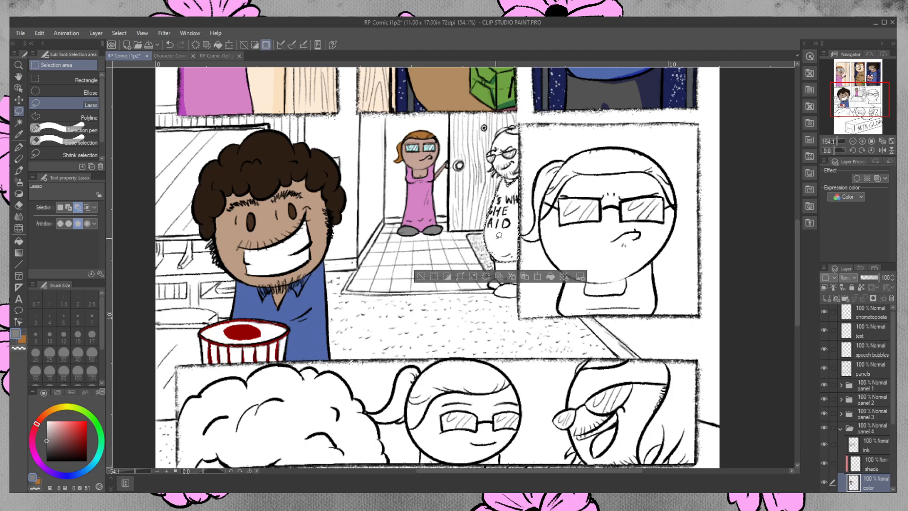
left_click(69, 207)
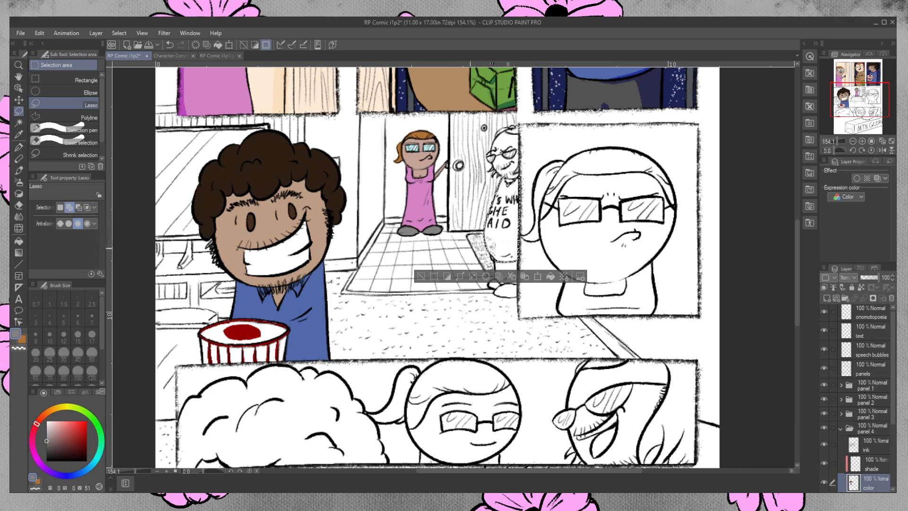
left_click_drag(489, 252, 496, 259)
- Sample the brown shirt color from the second panel, fill the selected shirt in panel 4 and clear the selection
left_click(18, 134)
left_click(445, 92)
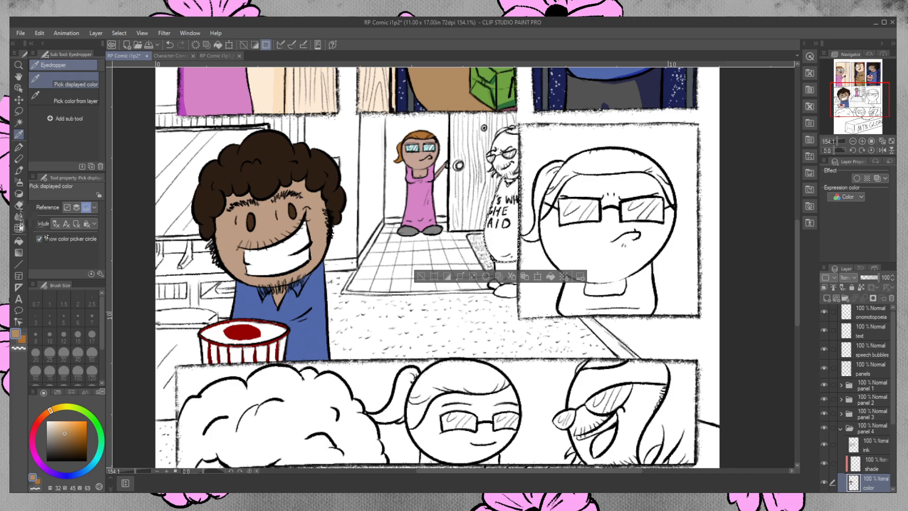
left_click(18, 241)
left_click(504, 236)
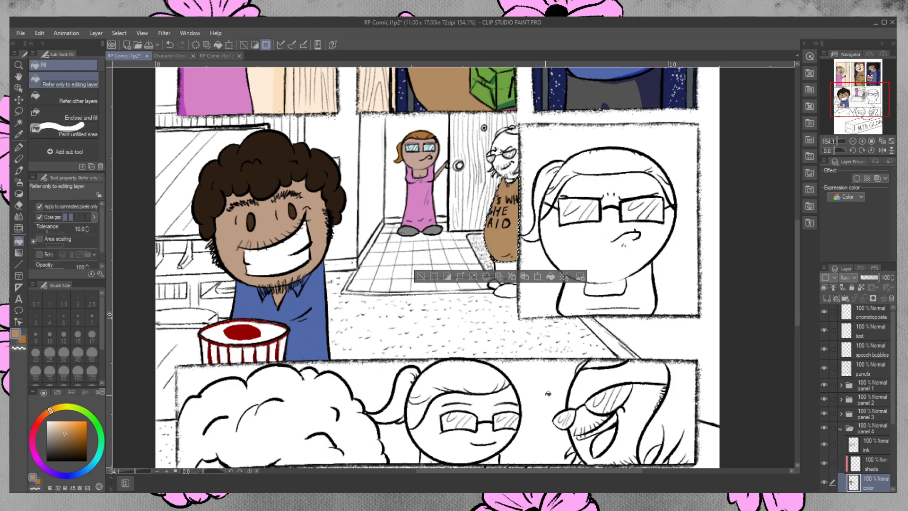
key("ctrl+d")
- Sample the bearded man's pale skin and reddish-orange hair colors from the second panel into the two color slots
left_click_drag(895, 393, 881, 450)
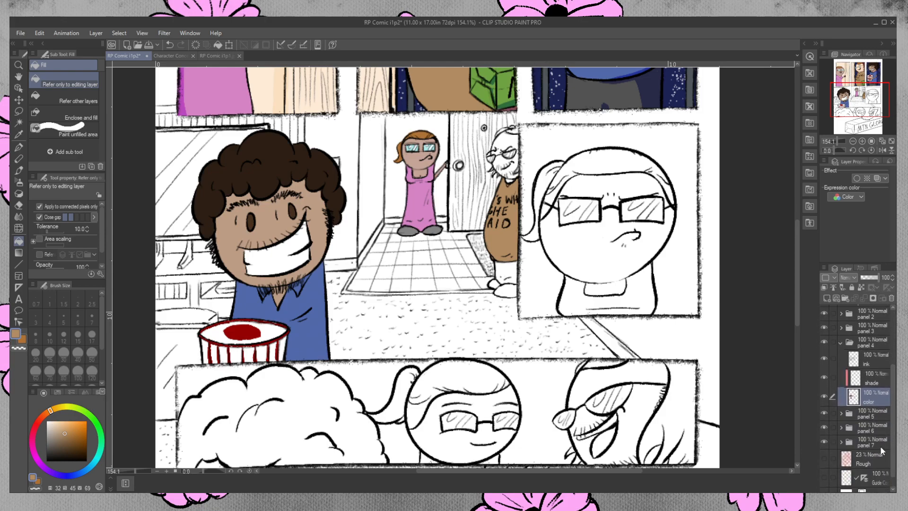
left_click_drag(799, 260, 798, 199)
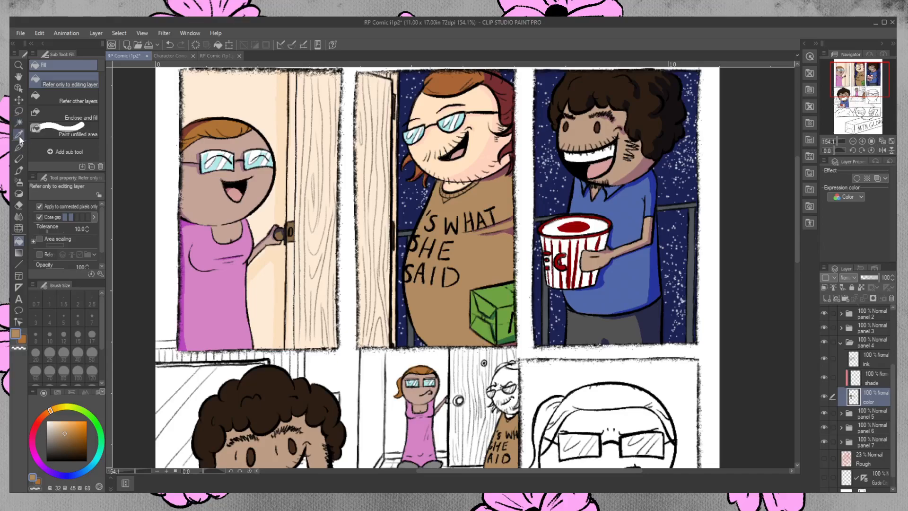
left_click(19, 135)
left_click(428, 112)
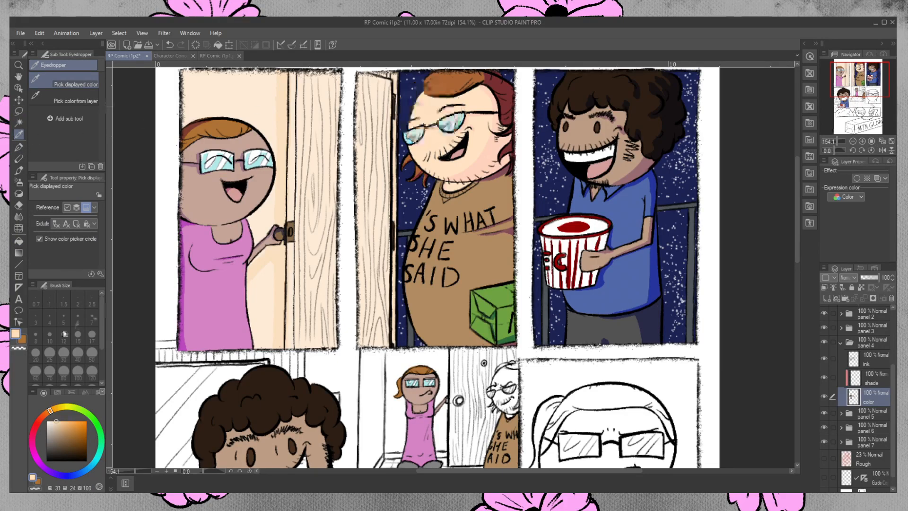
left_click(453, 80)
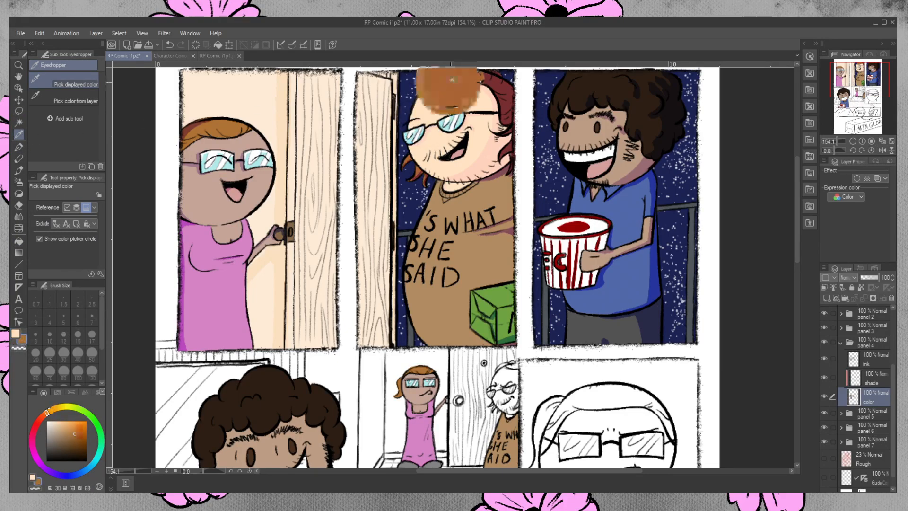
left_click_drag(800, 213, 795, 271)
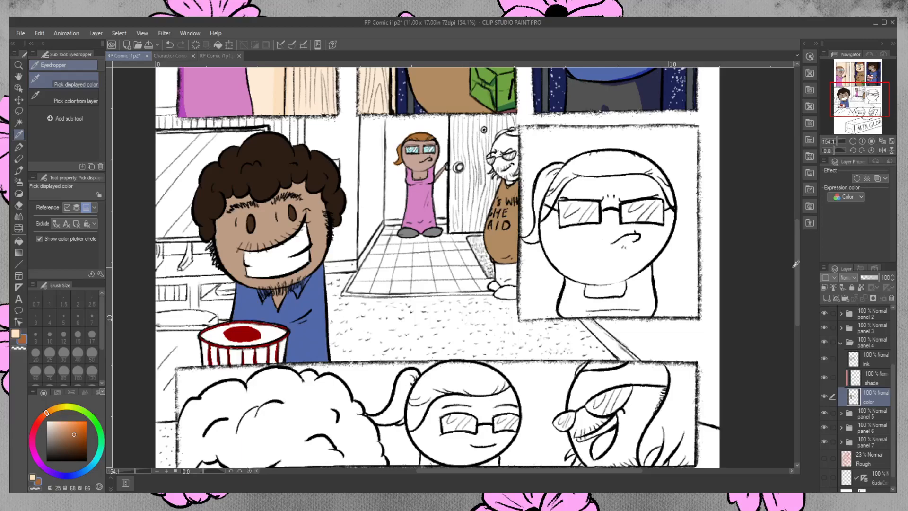
key("w")
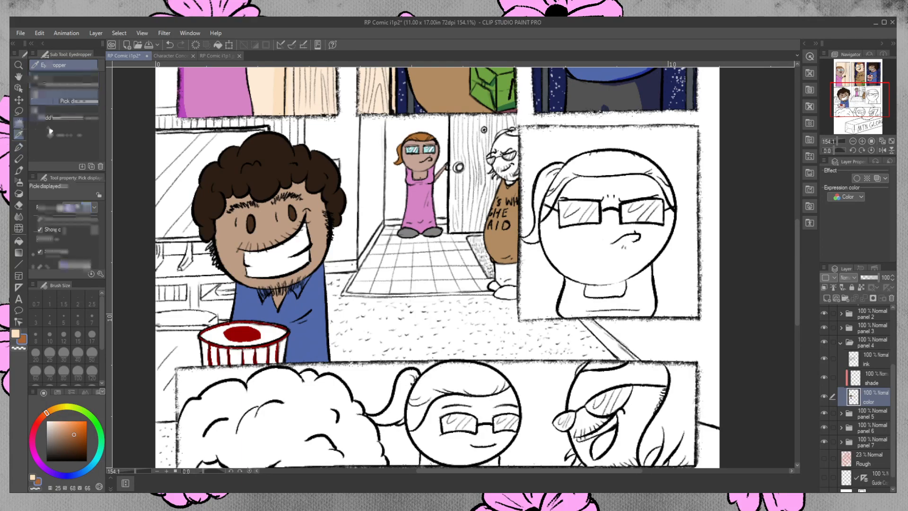
left_click(514, 132)
key("m")
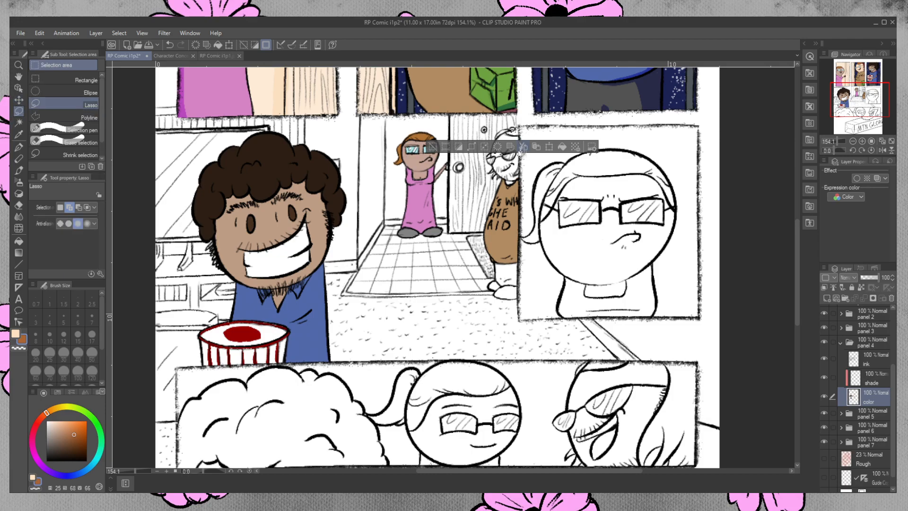
key("ctrl+d")
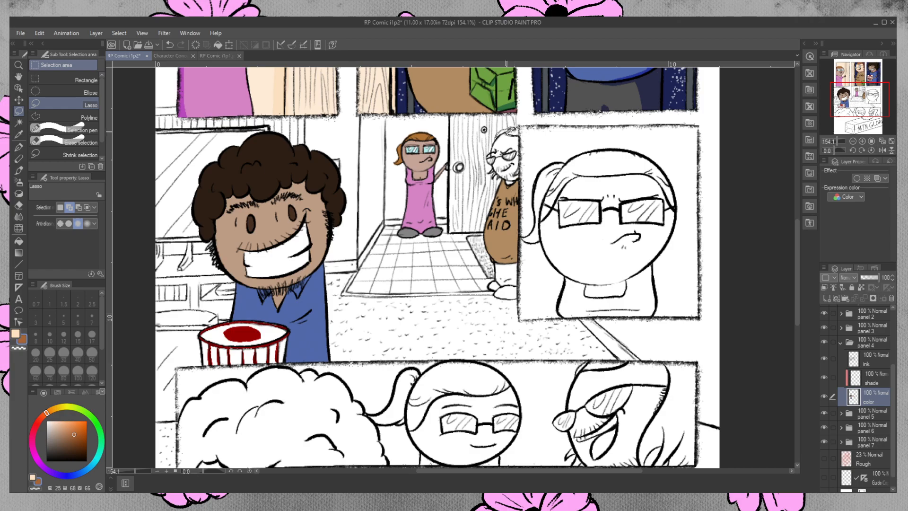
- Select the hair and beard of the man in the doorway in panel 4 with Lasso strokes, fill them reddish-orange and clear the selection
left_click_drag(501, 134, 493, 140)
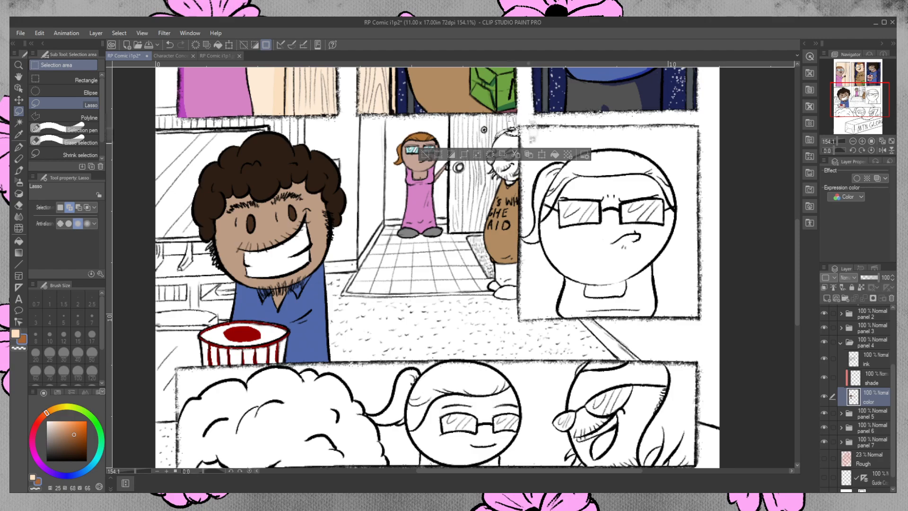
left_click(520, 162)
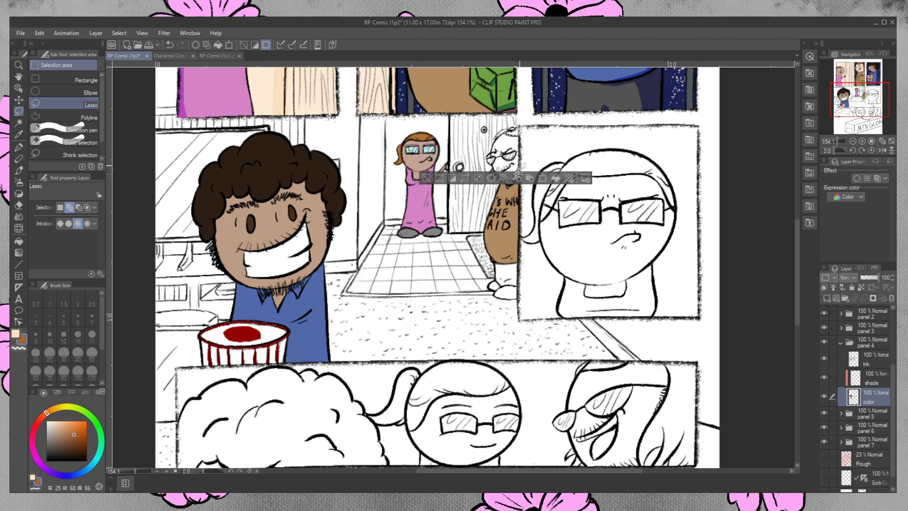
left_click(526, 162)
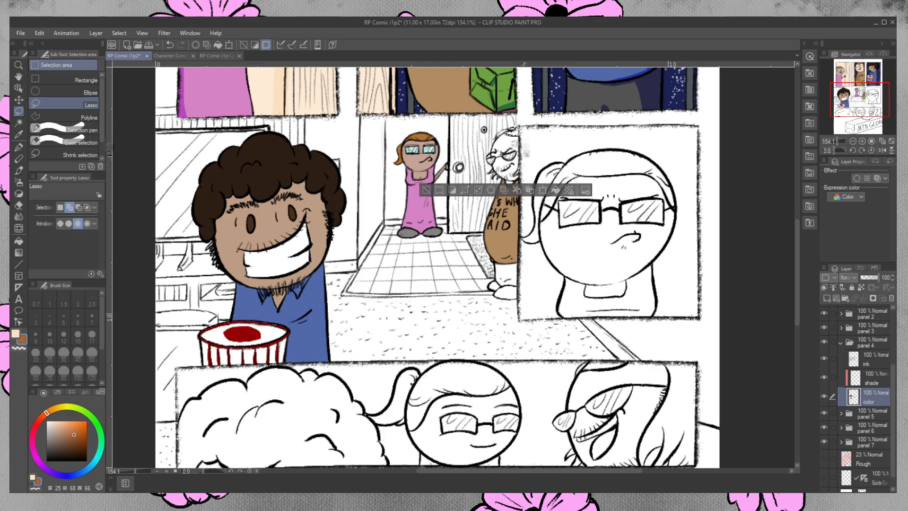
left_click_drag(490, 171, 497, 173)
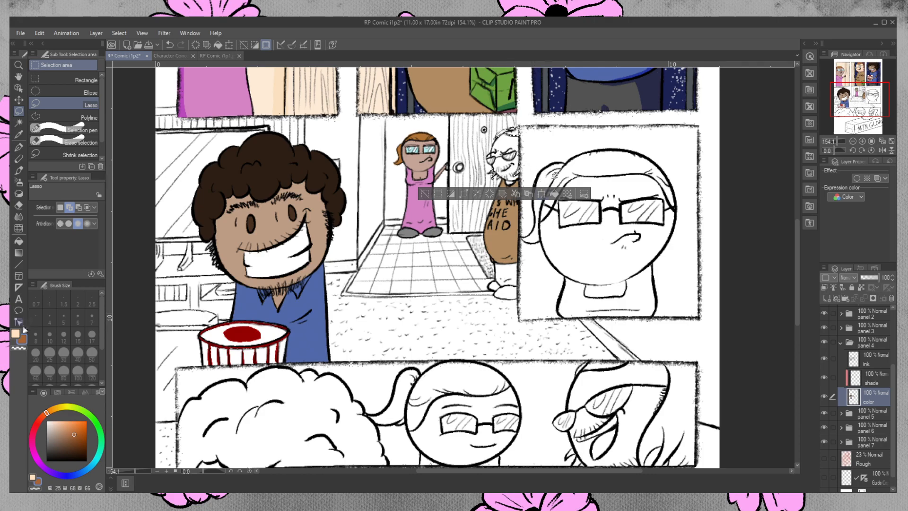
left_click(19, 241)
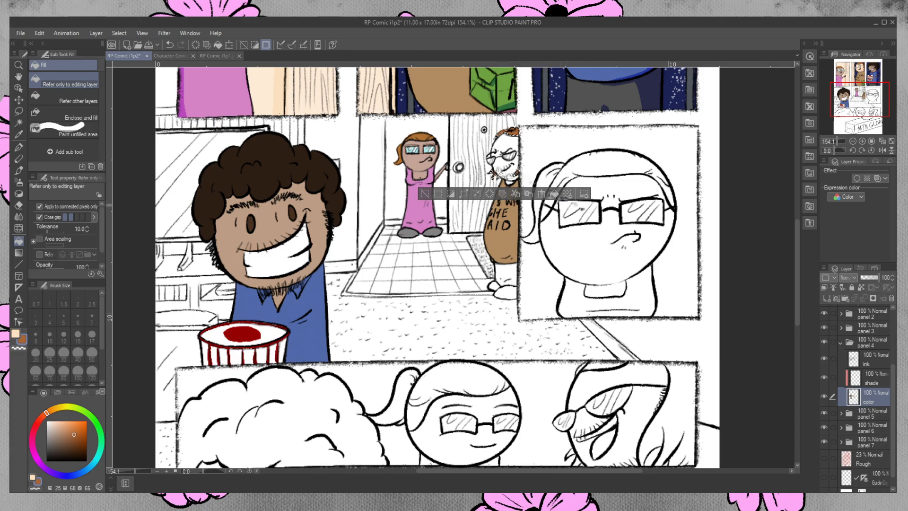
key("ctrl+d")
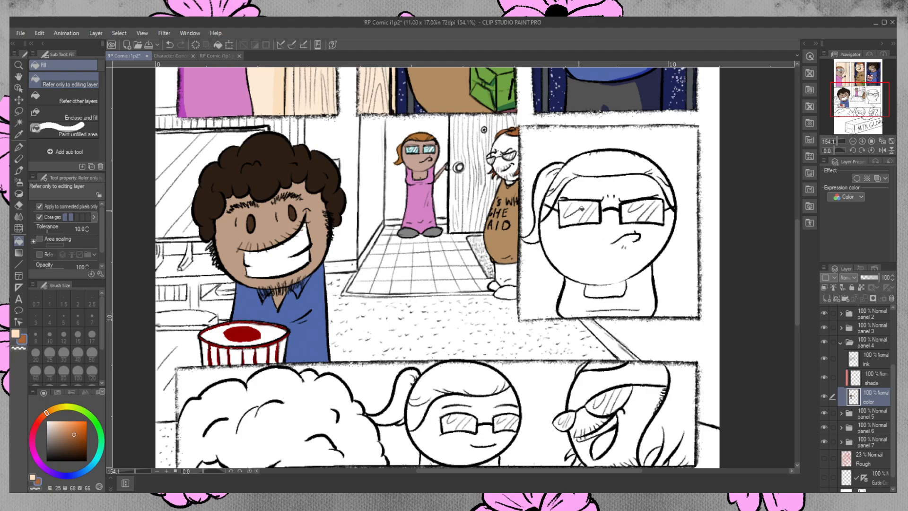
- Make the pale skin color active and auto-select the face areas of the man in the doorway, referring to all layers
left_click(15, 333)
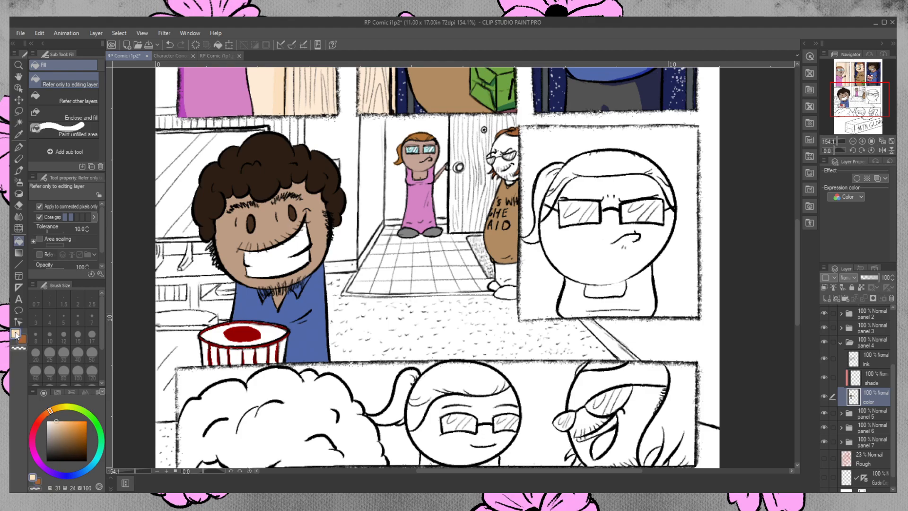
left_click(18, 122)
left_click(511, 145)
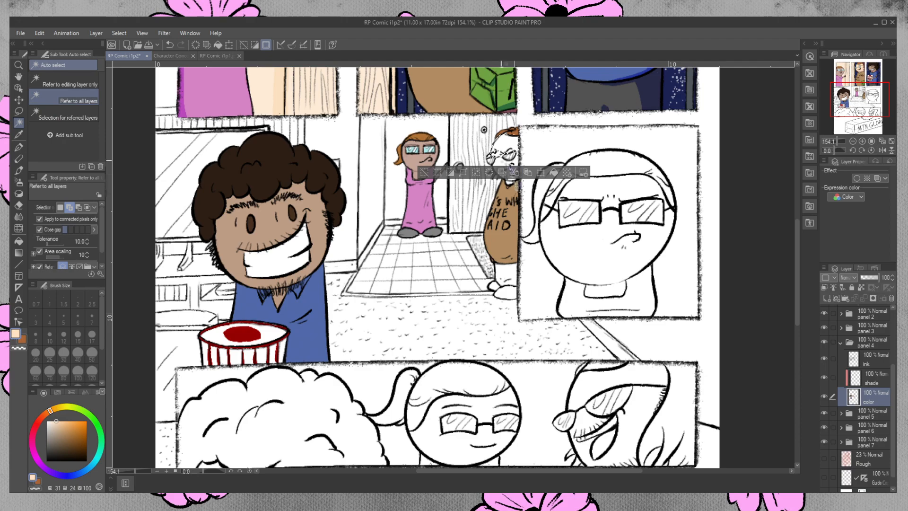
left_click(524, 171)
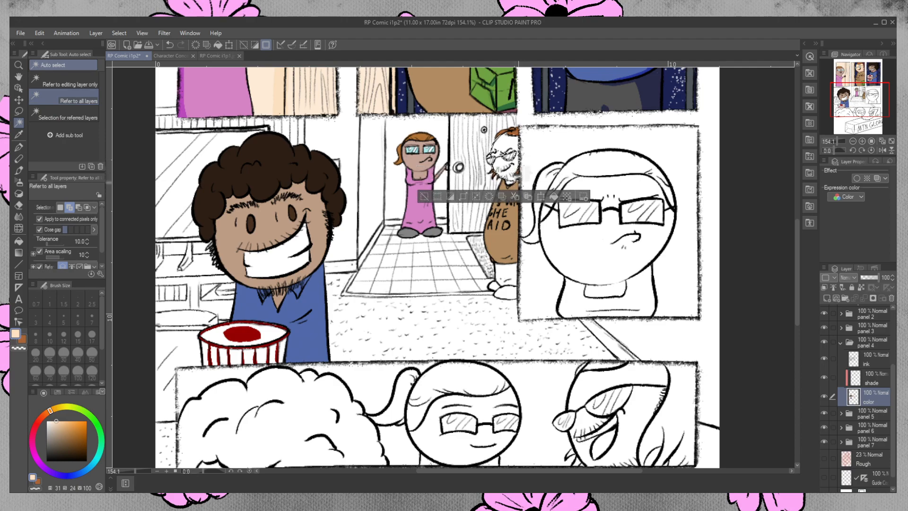
left_click(511, 184)
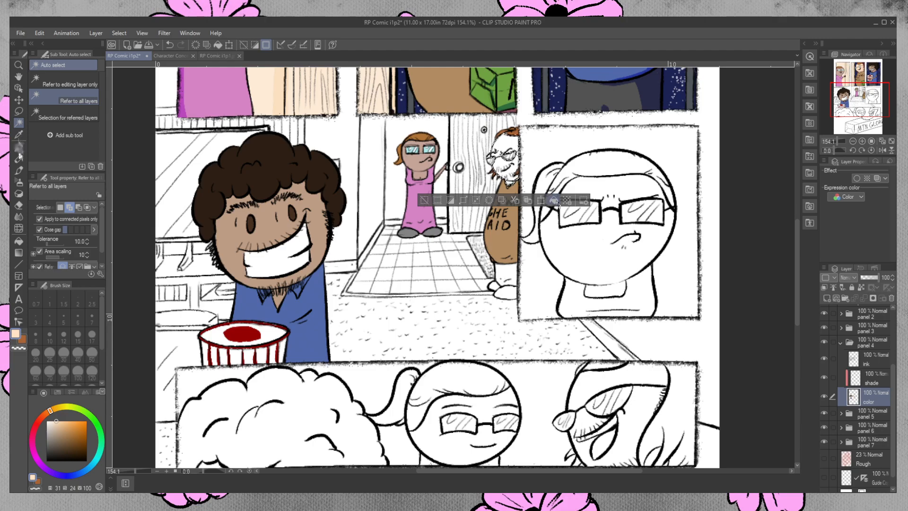
- Refine the doorway man's face selection with Lasso strokes, fill it with the pale skin color and clear the selection
left_click(18, 111)
left_click(67, 104)
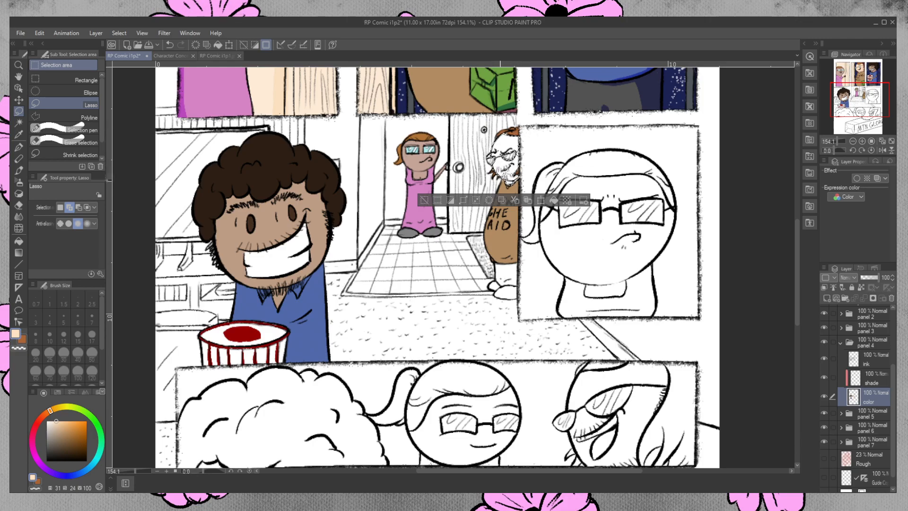
mouse_move(501, 183)
left_mouse_down()
mouse_move(517, 188)
mouse_move(522, 141)
left_mouse_up()
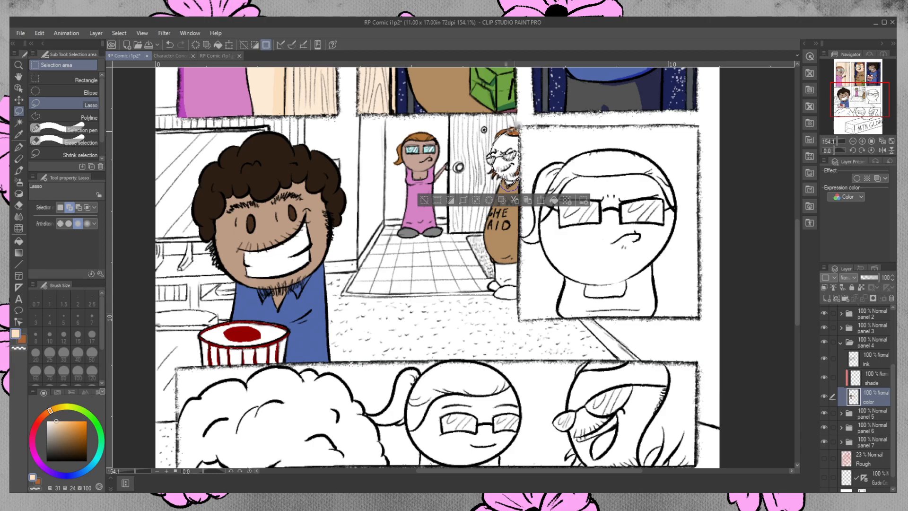
left_click_drag(497, 137, 504, 145)
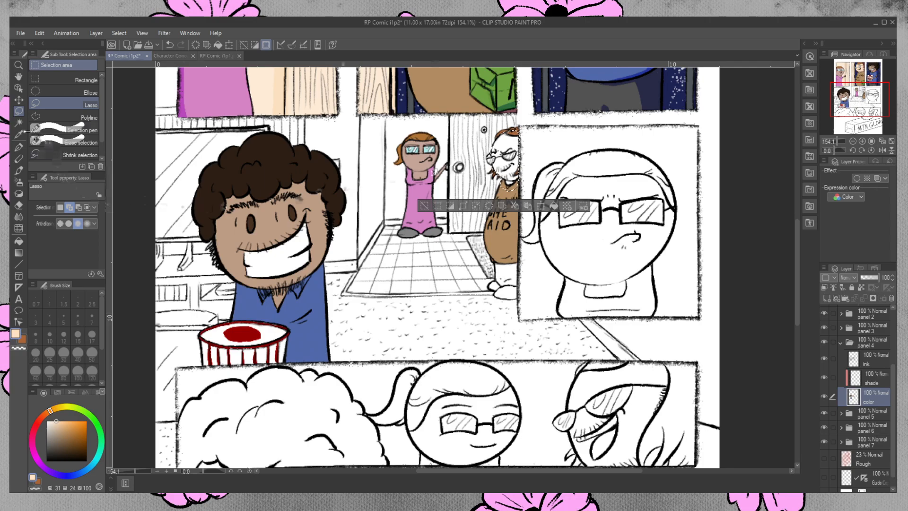
left_click(79, 207)
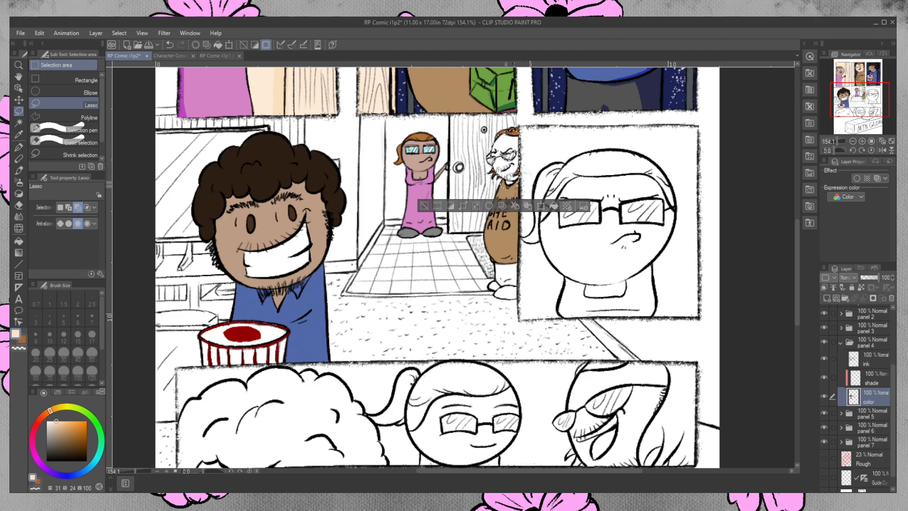
left_click(18, 240)
left_click(501, 169)
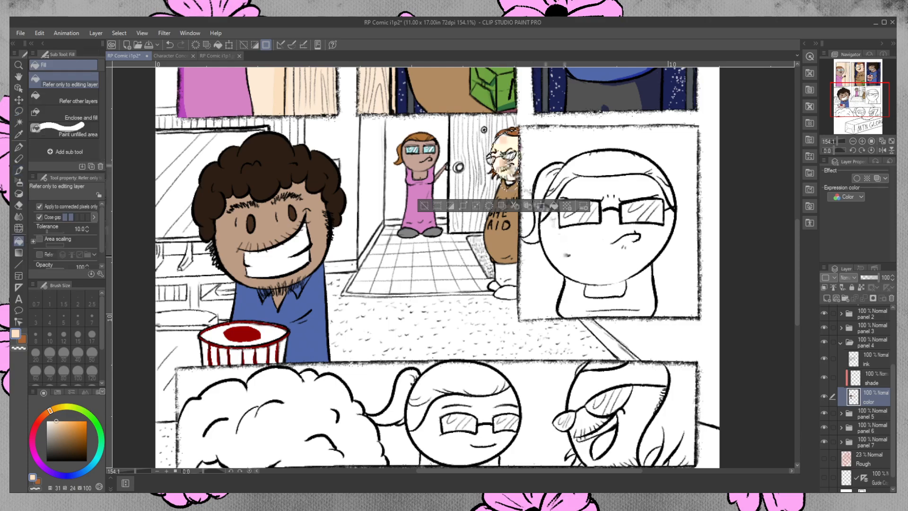
key("ctrl+d")
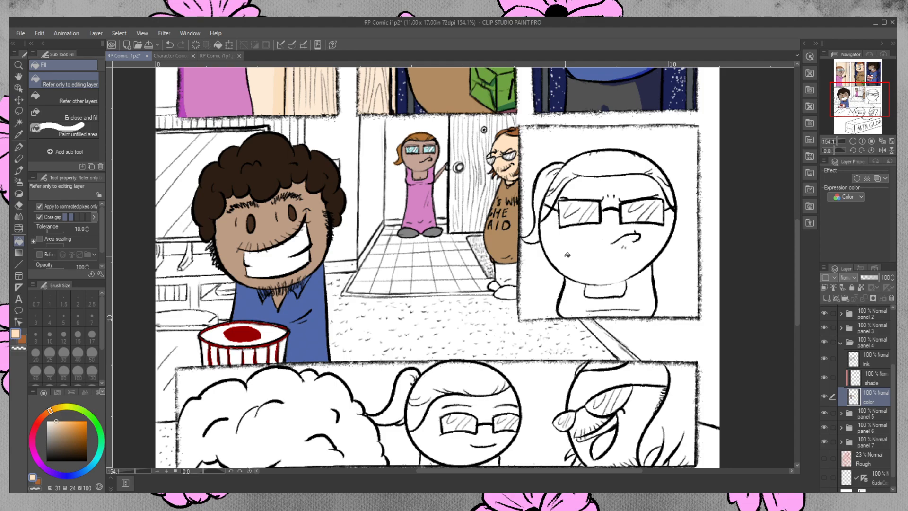
- Set the drawing color to black, auto-select the doorway man's shoes in panel 4, fill them and clear the selection
left_click_drag(78, 450, 98, 465)
left_click(19, 123)
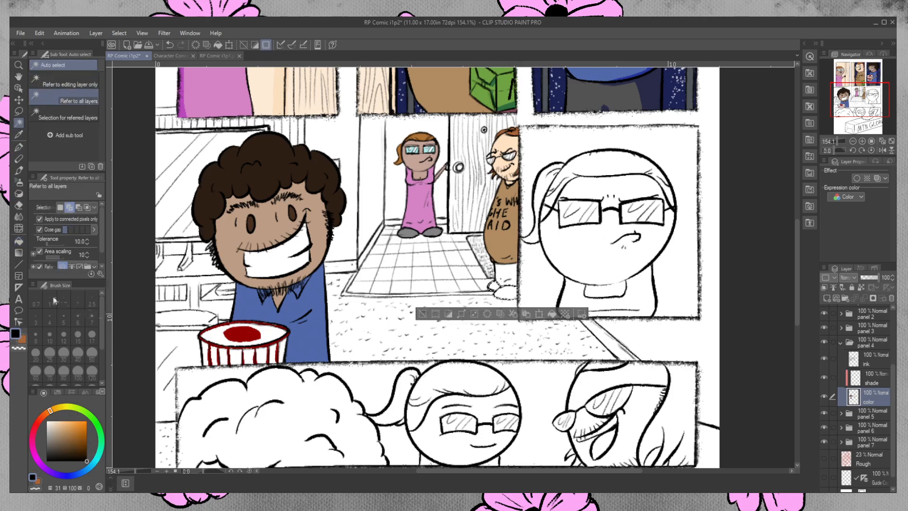
left_click(19, 241)
left_click(502, 289)
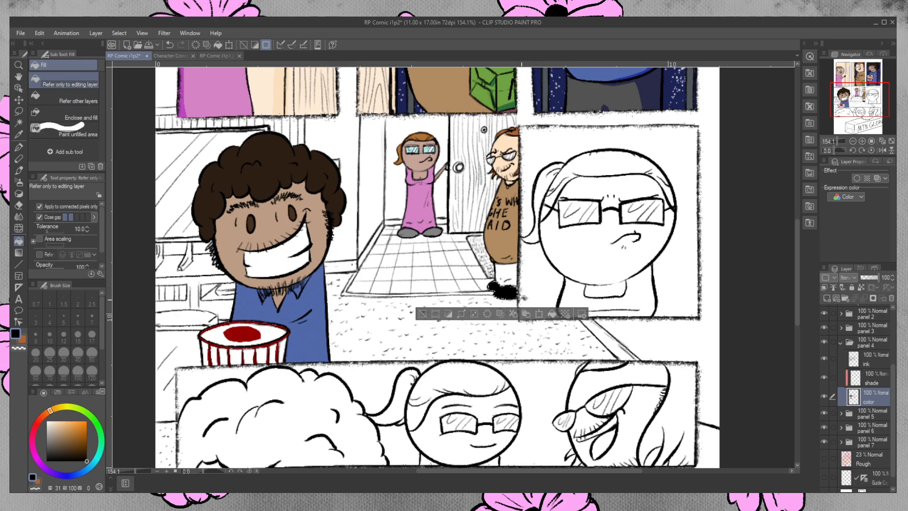
key("ctrl+d")
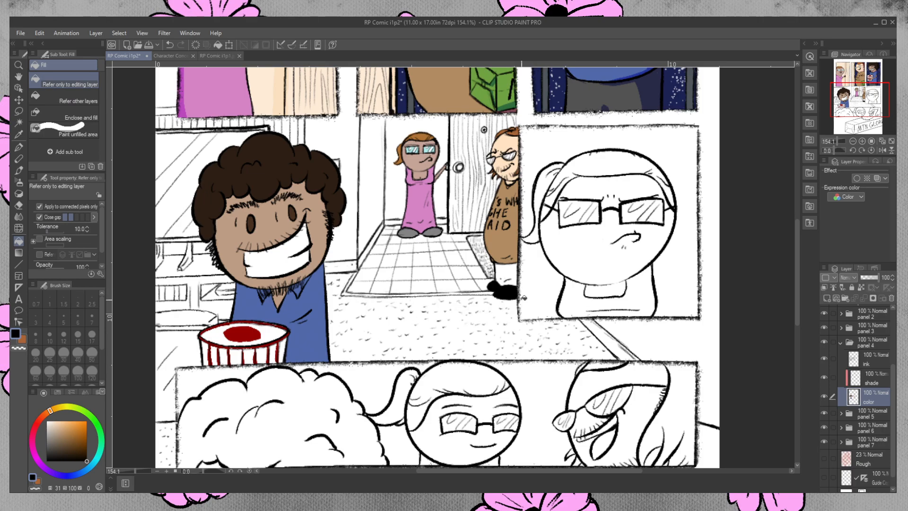
- Sample the dark gray trouser color of the man in the "That's What She Said" shirt from Character Concepts.jpg and return to the comic page
left_click(177, 55)
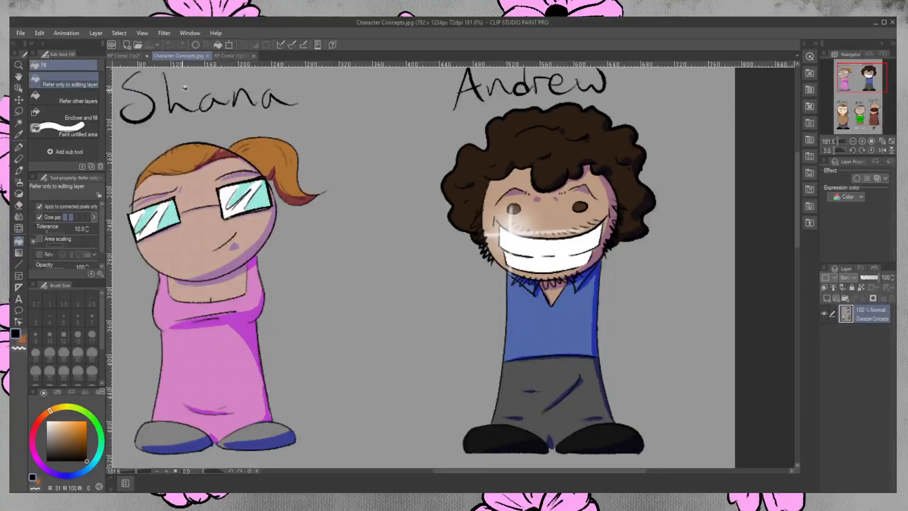
left_click_drag(799, 224, 780, 352)
left_click(19, 134)
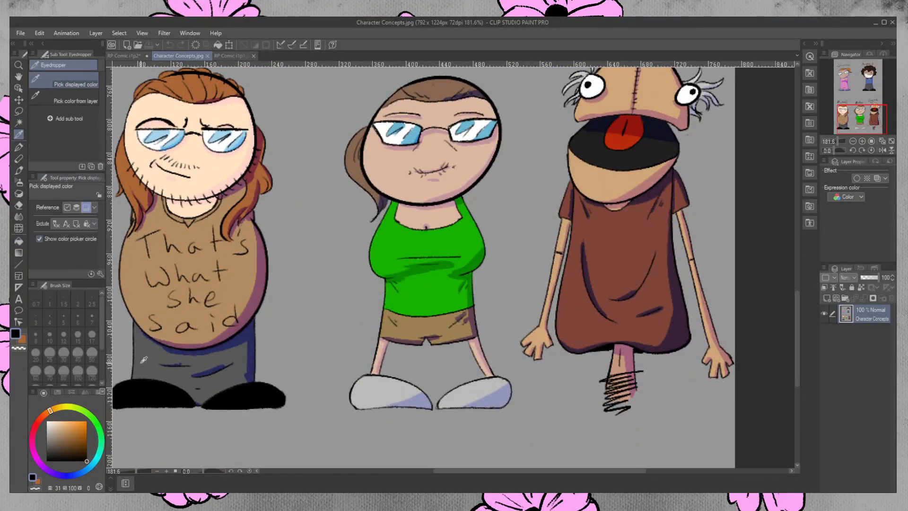
left_click(141, 363)
left_click(123, 56)
- Auto-select the trousers of the man in the doorway in panel 4, referring to all layers
left_click(19, 122)
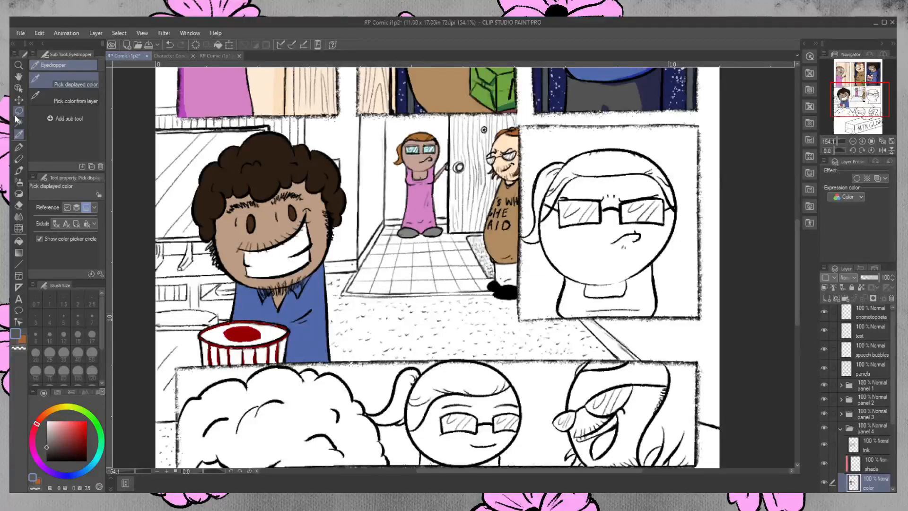
left_click(509, 275)
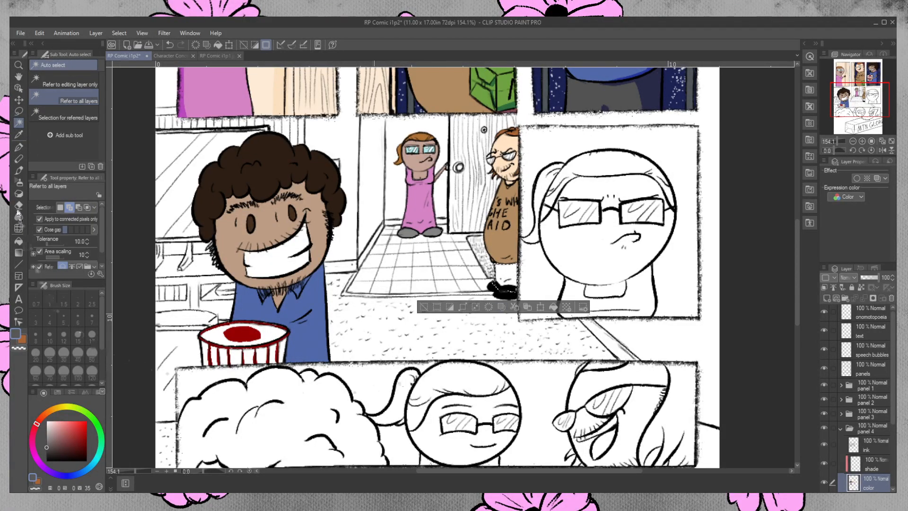
- Lasso the trousers of the man in the brown shirt in panel 4, fill them dark gray and clear the selection
left_click(19, 110)
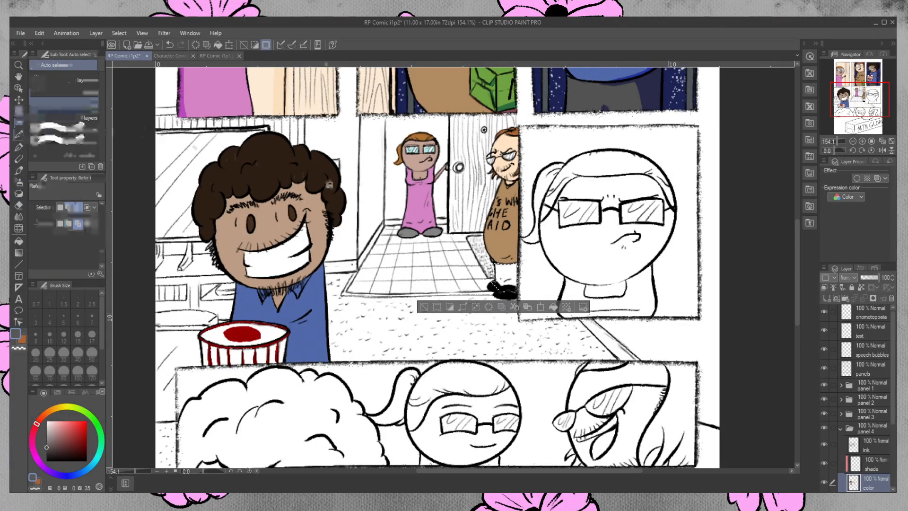
mouse_move(496, 260)
left_mouse_down()
mouse_move(514, 270)
mouse_move(519, 253)
left_mouse_up()
left_click(70, 208)
mouse_move(493, 257)
left_mouse_down()
mouse_move(495, 274)
mouse_move(513, 281)
mouse_move(518, 250)
mouse_move(493, 256)
left_mouse_up()
left_click(18, 241)
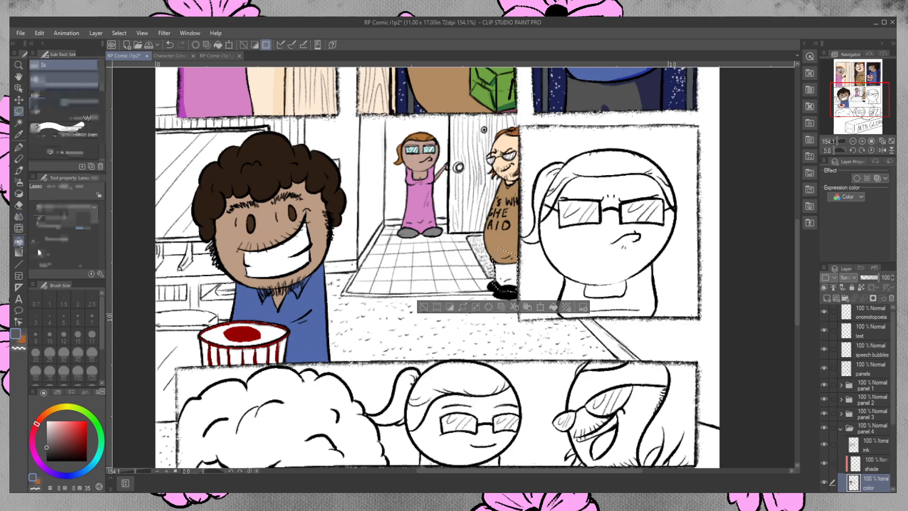
left_click(507, 269)
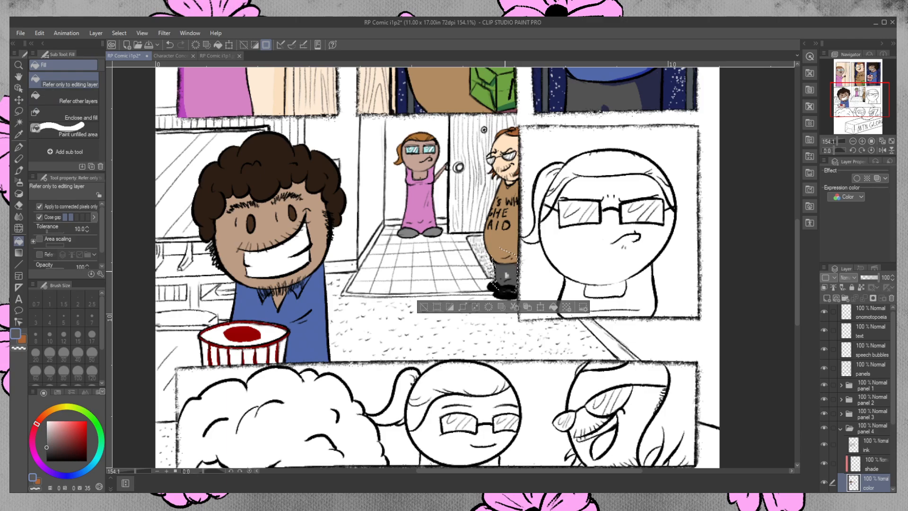
key("ctrl+d")
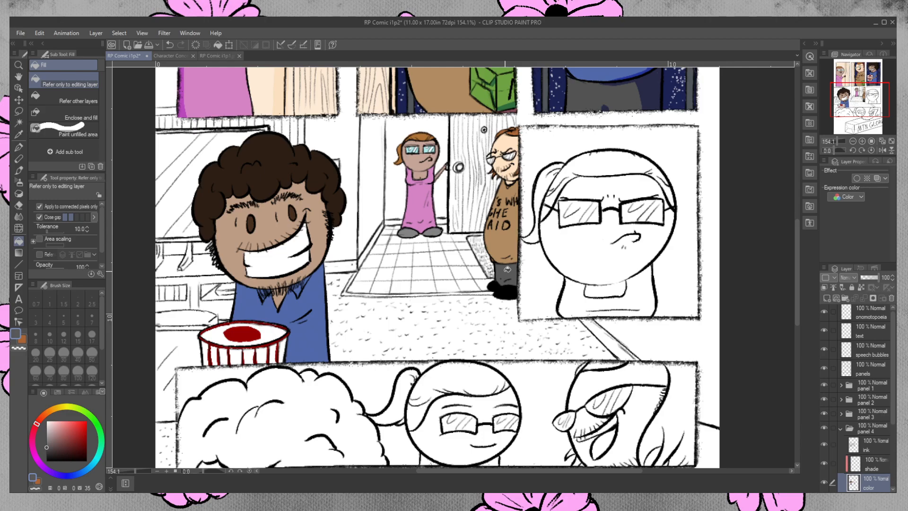
- Lasso the wall area below the inset panel, trim it along the floor and panel edges, and add the strip above the inset
key("m")
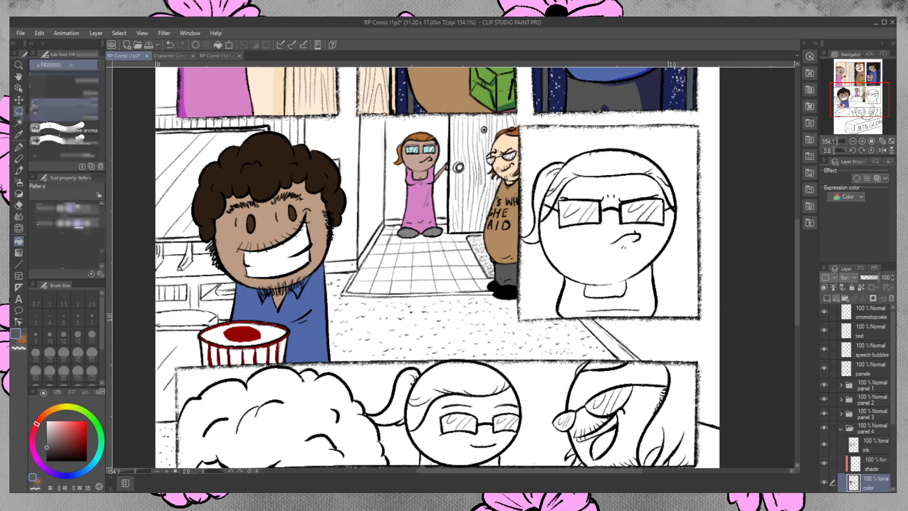
mouse_move(692, 316)
left_mouse_down()
mouse_move(688, 360)
mouse_move(633, 360)
mouse_move(581, 316)
mouse_move(693, 316)
left_mouse_up()
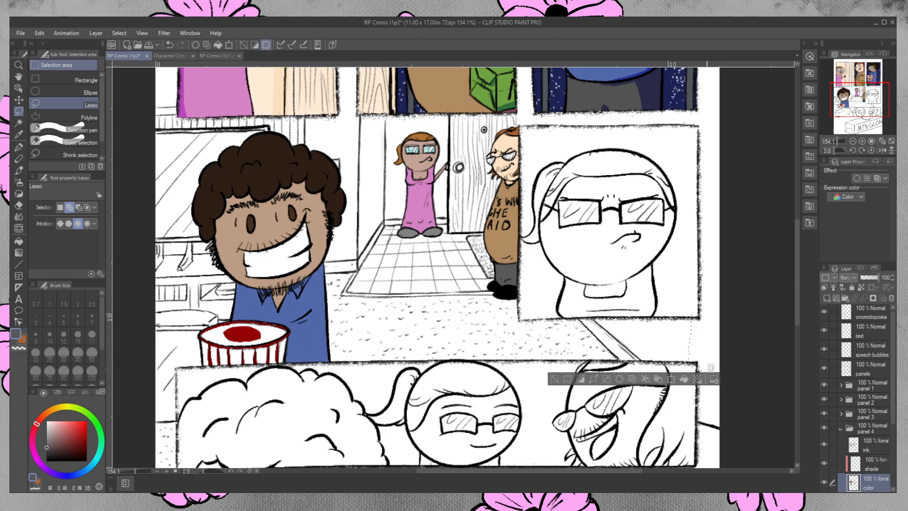
left_click(78, 208)
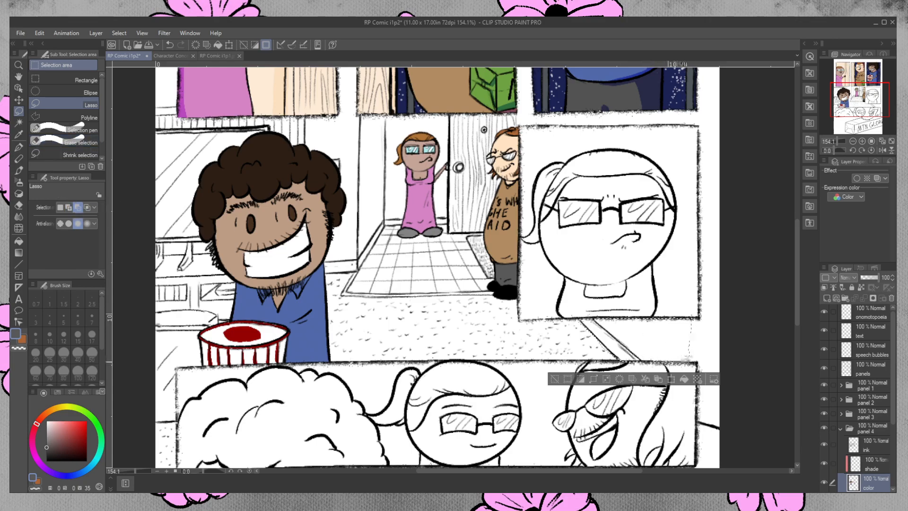
left_click_drag(633, 366, 619, 361)
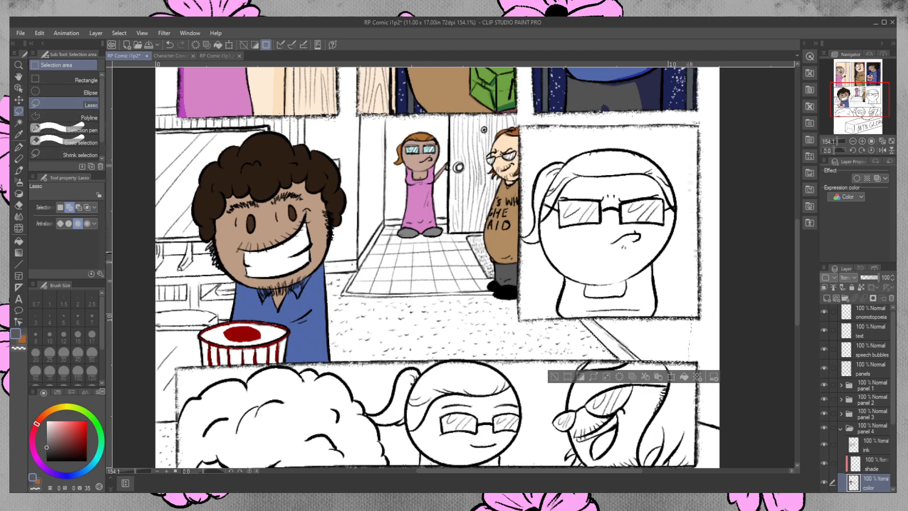
mouse_move(693, 107)
left_mouse_down()
mouse_move(692, 123)
mouse_move(523, 122)
mouse_move(518, 86)
mouse_move(535, 87)
mouse_move(547, 109)
mouse_move(572, 110)
left_mouse_up()
mouse_move(699, 95)
left_mouse_down()
mouse_move(565, 110)
mouse_move(735, 112)
left_mouse_up()
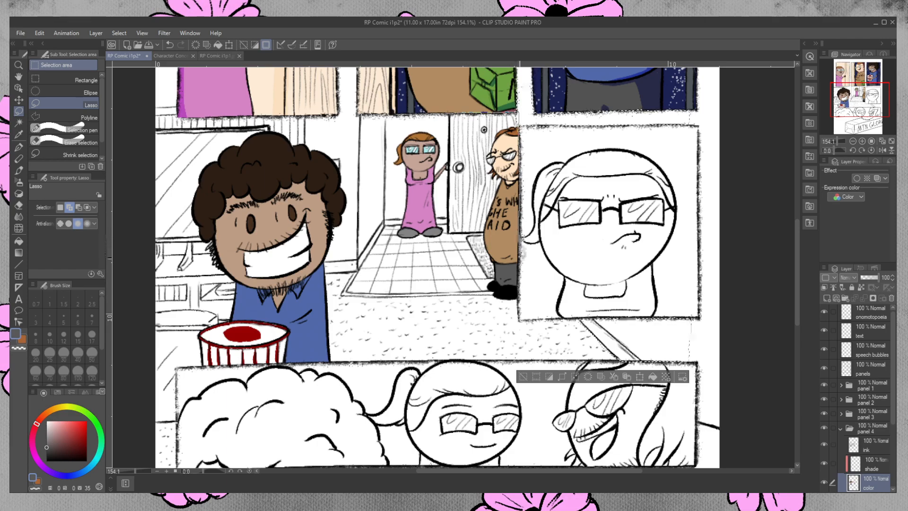
- Add the doorway wall and door to the selection, trimming it around the woman and the man in the brown shirt
mouse_move(522, 258)
left_mouse_down()
mouse_move(488, 226)
mouse_move(452, 228)
mouse_move(444, 146)
mouse_move(404, 151)
mouse_move(384, 126)
left_mouse_up()
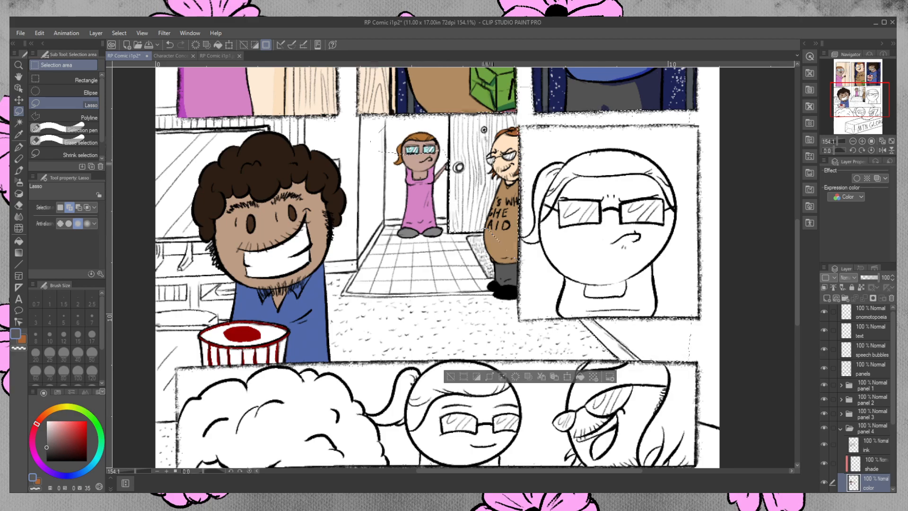
left_click(78, 207)
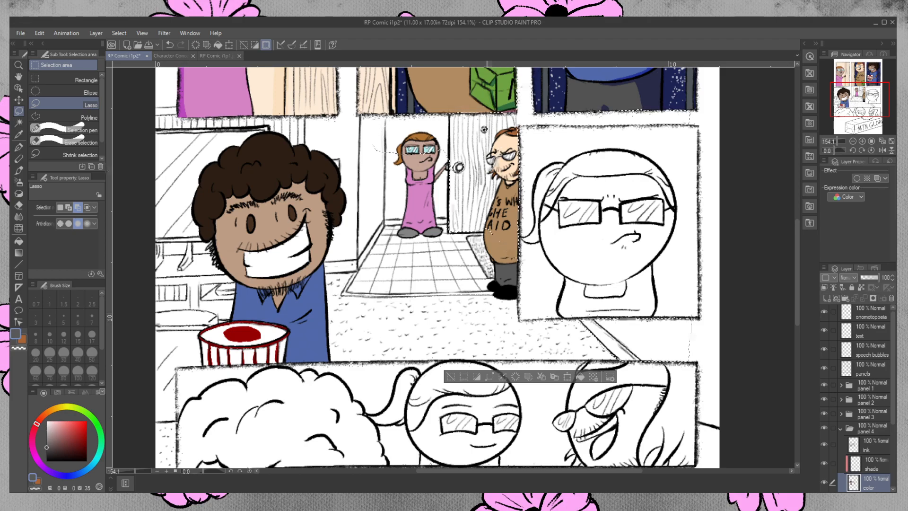
left_click(69, 207)
left_click_drag(451, 231, 480, 229)
left_click_drag(442, 151, 450, 150)
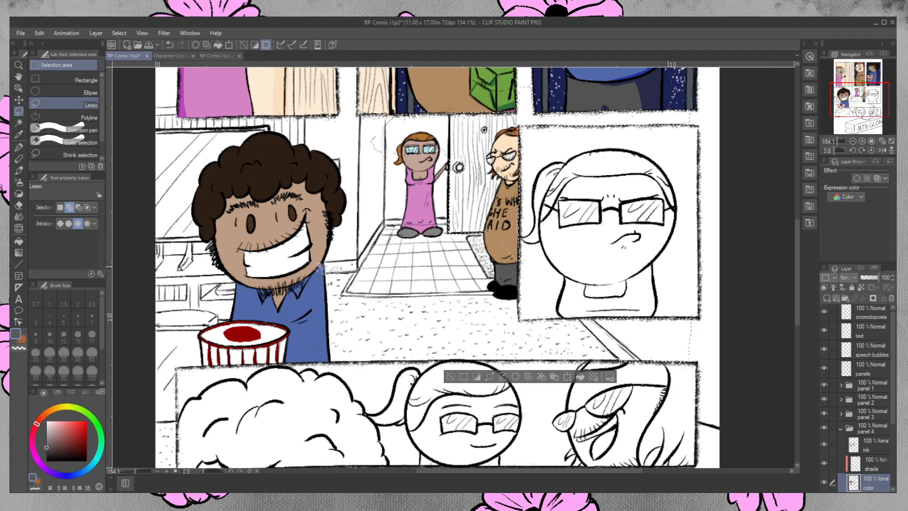
- Extend the lasso selection over the wall between the curly-haired man and the hallway, including the gaps around the woman and door
left_click_drag(316, 211, 307, 144)
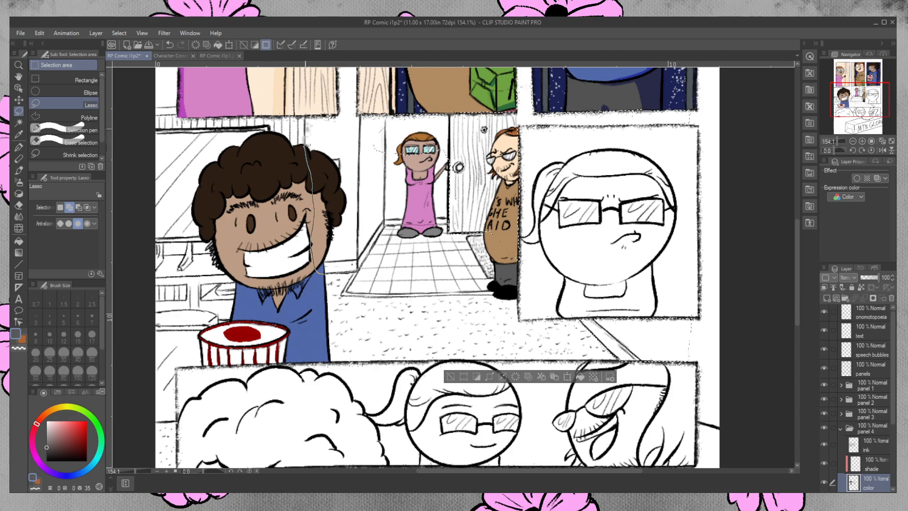
left_click_drag(337, 114, 366, 109)
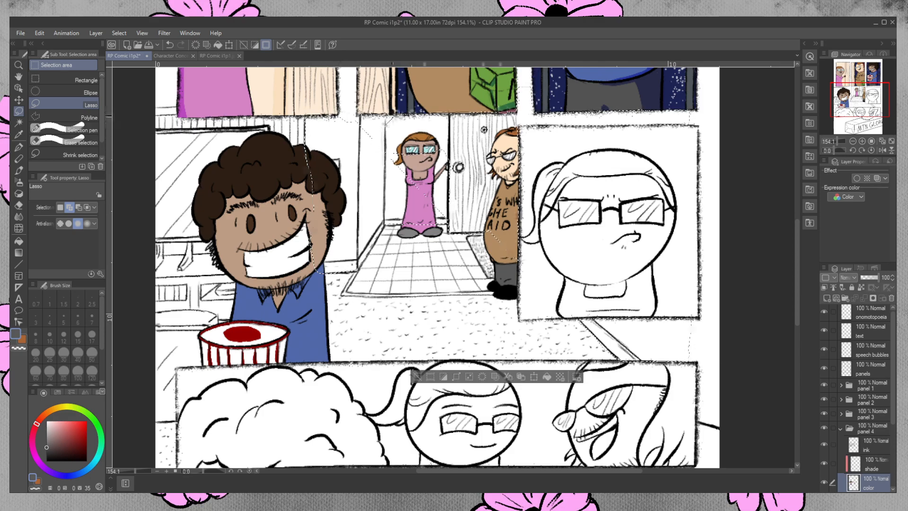
mouse_move(364, 110)
left_mouse_down()
mouse_move(366, 136)
mouse_move(392, 128)
left_mouse_up()
mouse_move(441, 103)
left_mouse_down()
mouse_move(447, 159)
mouse_move(450, 118)
mouse_move(420, 138)
mouse_move(412, 193)
mouse_move(444, 163)
left_mouse_up()
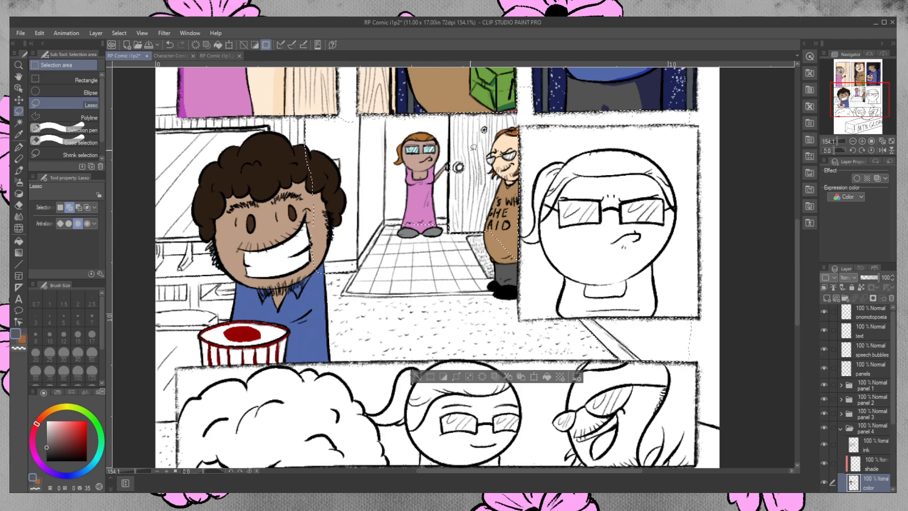
left_click_drag(390, 221, 401, 224)
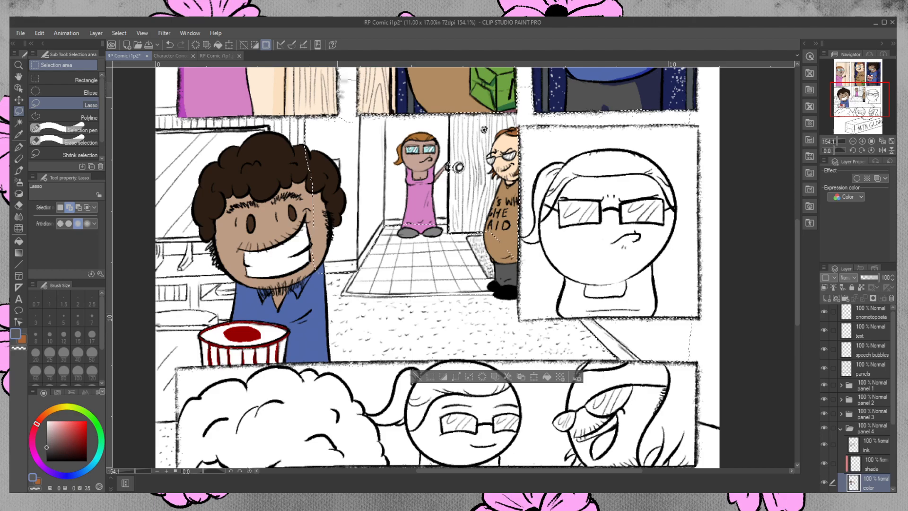
- Add the gutters between the top-row panels and the page margin beside the inset panel to the wall selection
left_click_drag(357, 109, 358, 90)
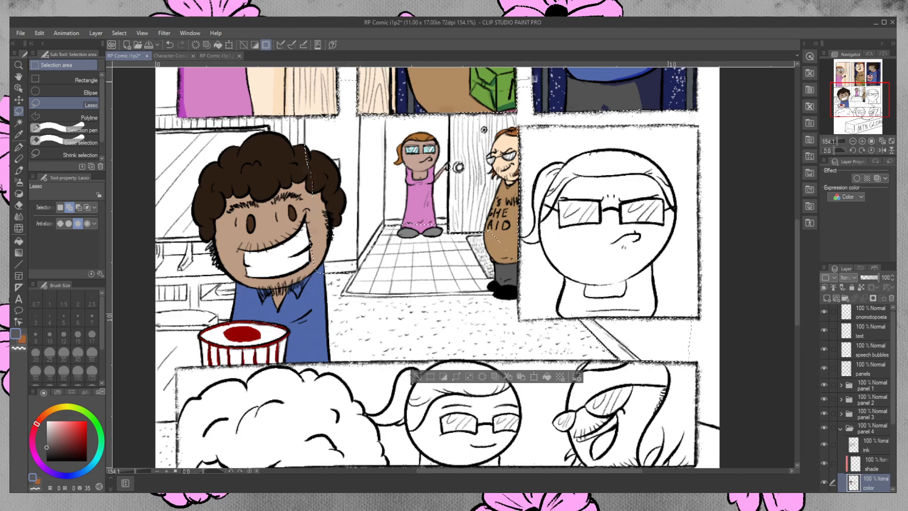
left_click_drag(532, 107, 516, 105)
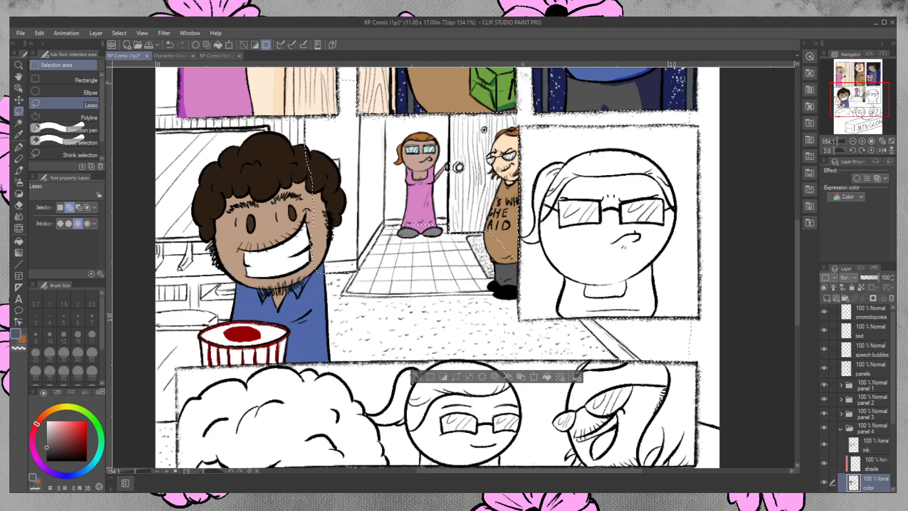
mouse_move(518, 84)
left_mouse_down()
mouse_move(539, 79)
mouse_move(537, 107)
left_mouse_up()
mouse_move(717, 357)
left_mouse_down()
mouse_move(721, 312)
mouse_move(698, 313)
mouse_move(715, 356)
mouse_move(693, 359)
left_mouse_up()
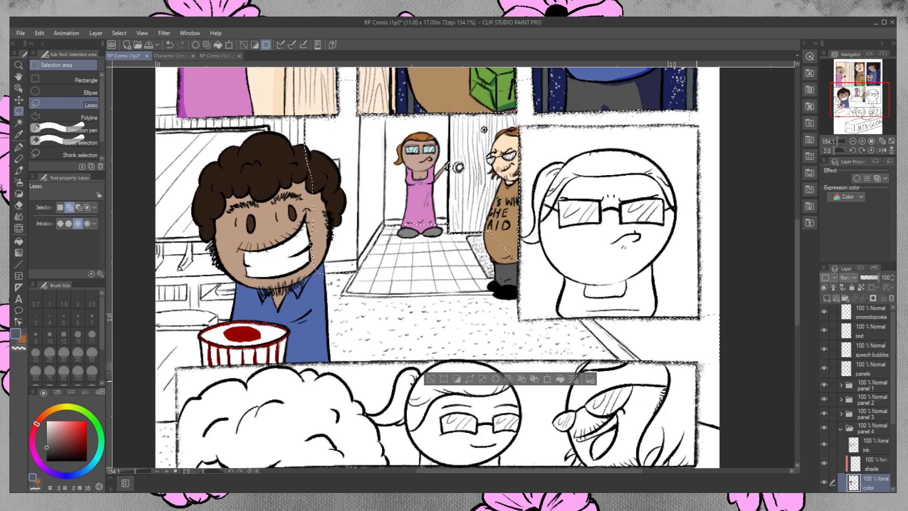
mouse_move(702, 422)
left_mouse_down()
mouse_move(723, 427)
mouse_move(727, 377)
mouse_move(699, 353)
left_mouse_up()
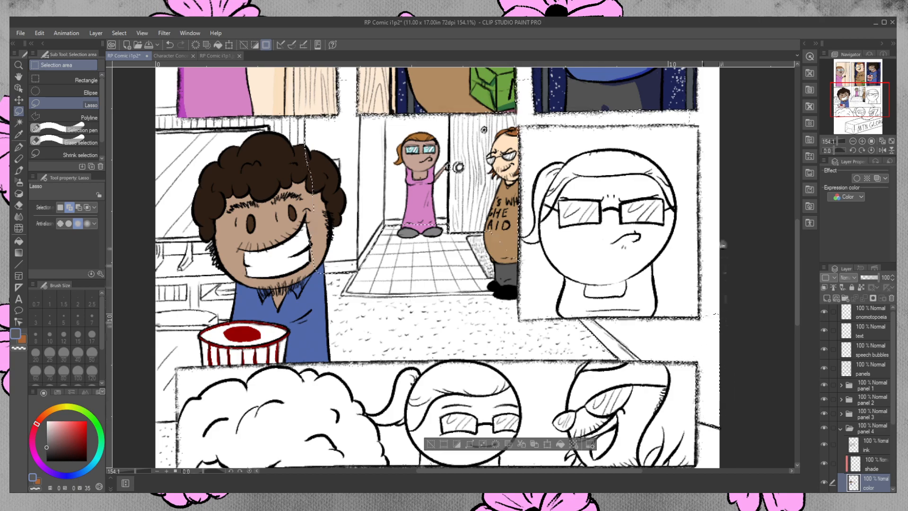
mouse_move(697, 104)
left_mouse_down()
mouse_move(717, 108)
mouse_move(722, 126)
mouse_move(724, 315)
left_mouse_up()
mouse_move(699, 280)
left_mouse_down()
mouse_move(701, 175)
mouse_move(687, 126)
mouse_move(723, 124)
left_mouse_up()
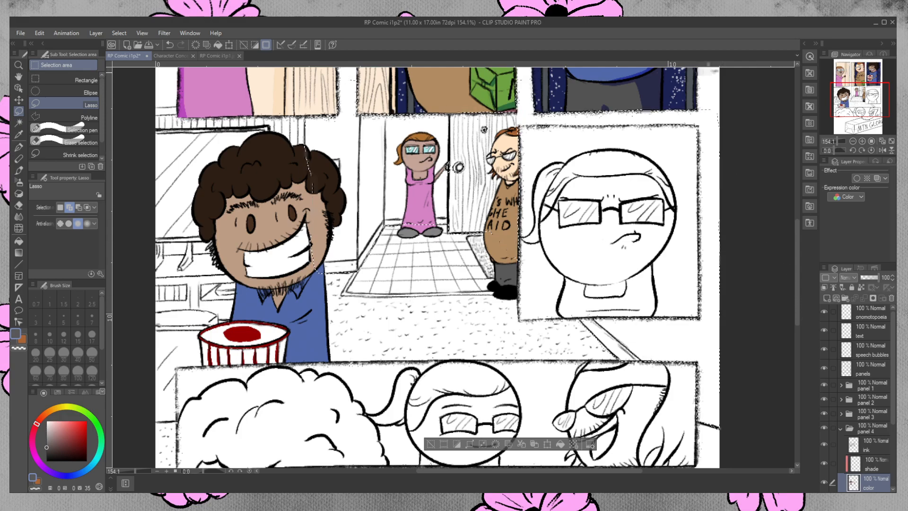
left_click_drag(696, 91, 698, 110)
- Add the small wall gaps beside the TV stand and the margin next to the first top-row panel to the selection
mouse_move(194, 250)
left_mouse_down()
mouse_move(217, 250)
mouse_move(217, 237)
mouse_move(195, 242)
left_mouse_up()
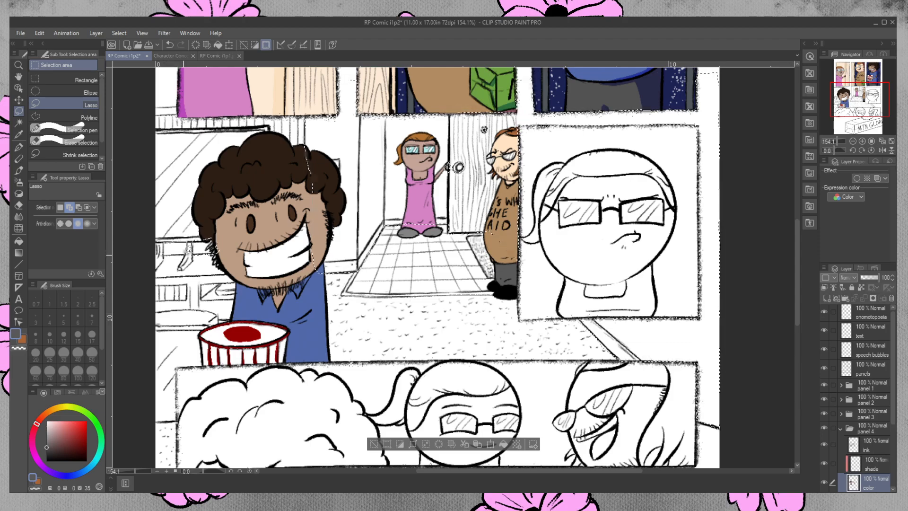
left_click_drag(163, 247, 164, 244)
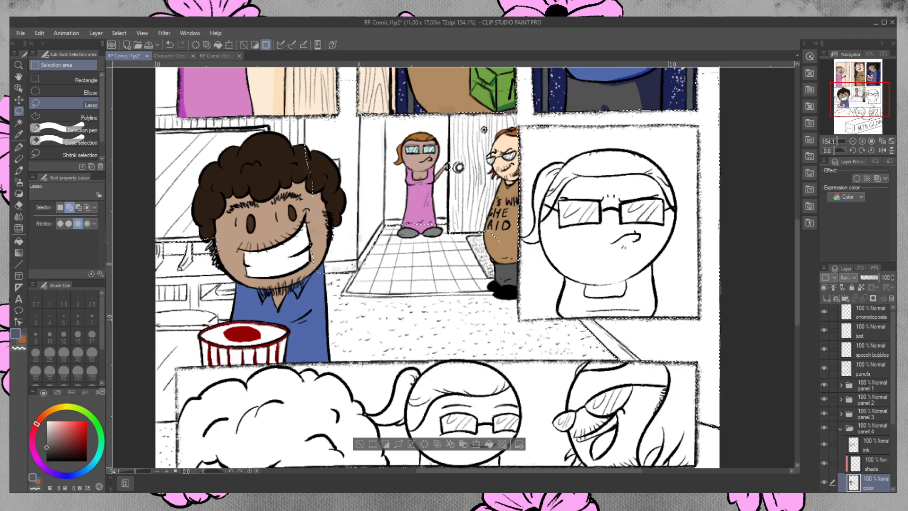
mouse_move(157, 108)
left_mouse_down()
mouse_move(177, 105)
mouse_move(174, 78)
mouse_move(156, 80)
mouse_move(154, 109)
left_mouse_up()
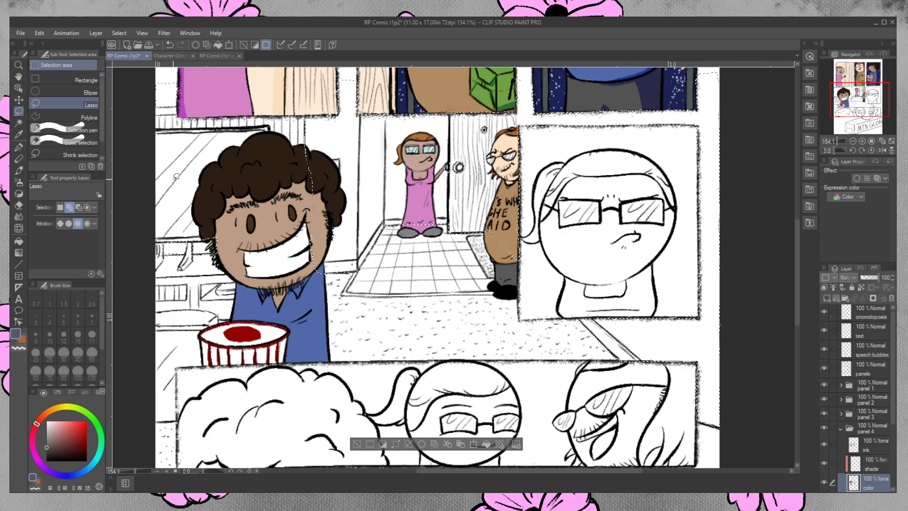
- Sample the cream wall color from the RP Comic i1p1.jpg page and return to the RP Comic i1p2 page
left_click(217, 55)
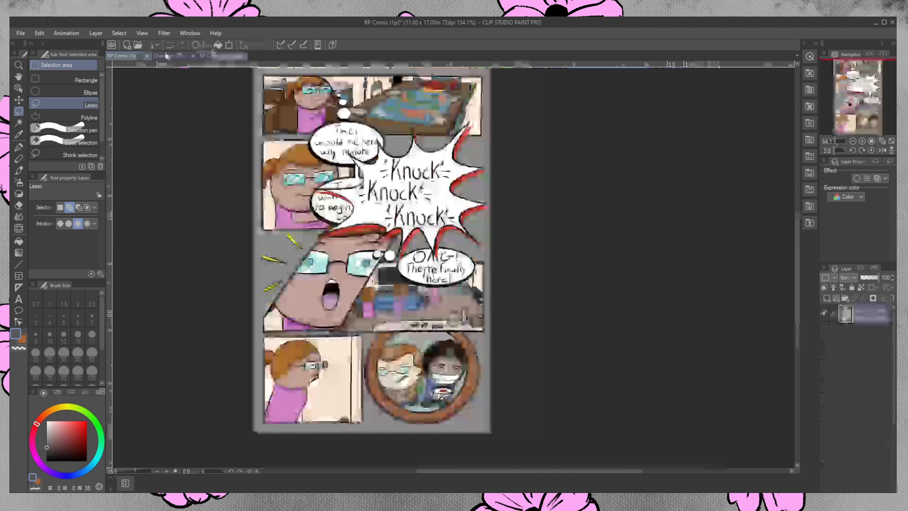
left_click(19, 135)
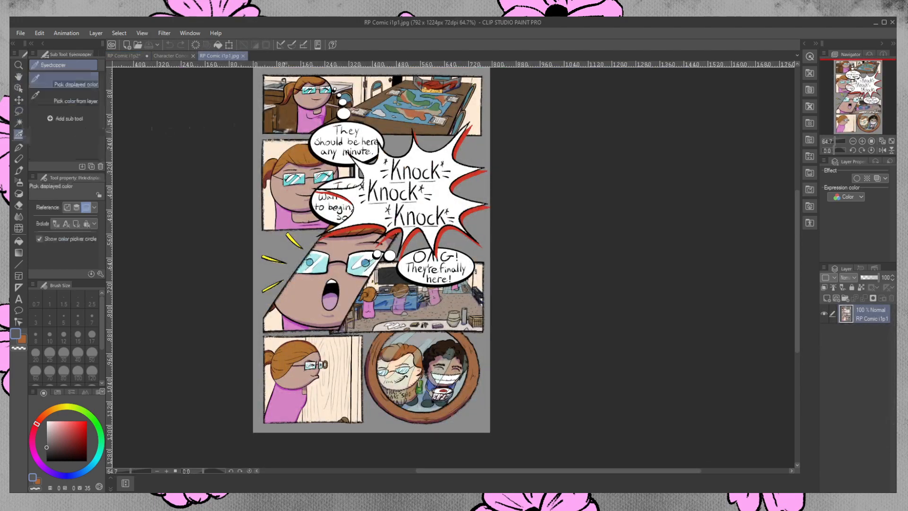
left_click(261, 144)
left_click(124, 56)
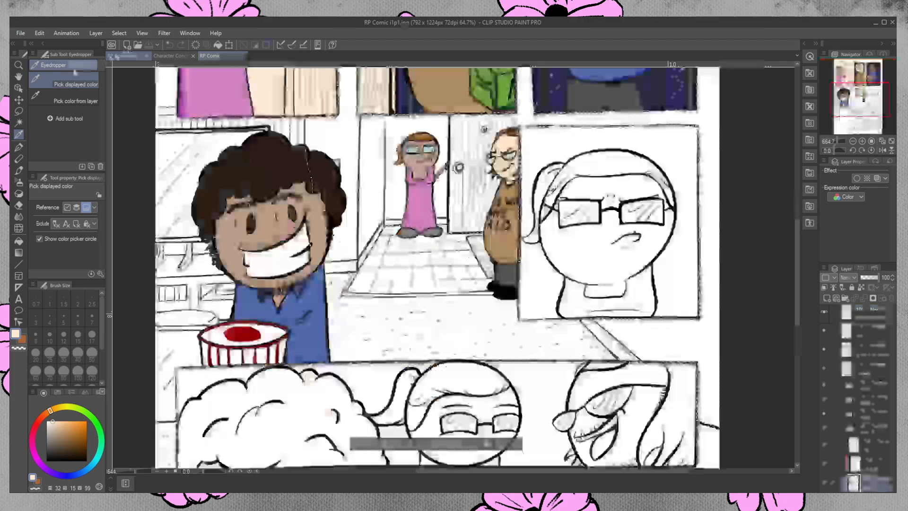
- Fill the selected wall, gutter and margin areas of panel 4 with the cream color, then clear the selection
left_click(19, 240)
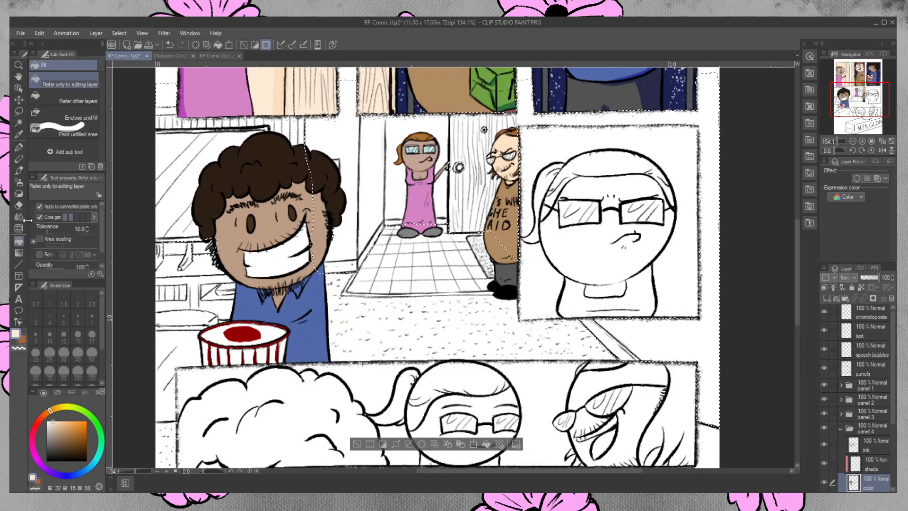
left_click(362, 128)
left_click(168, 97)
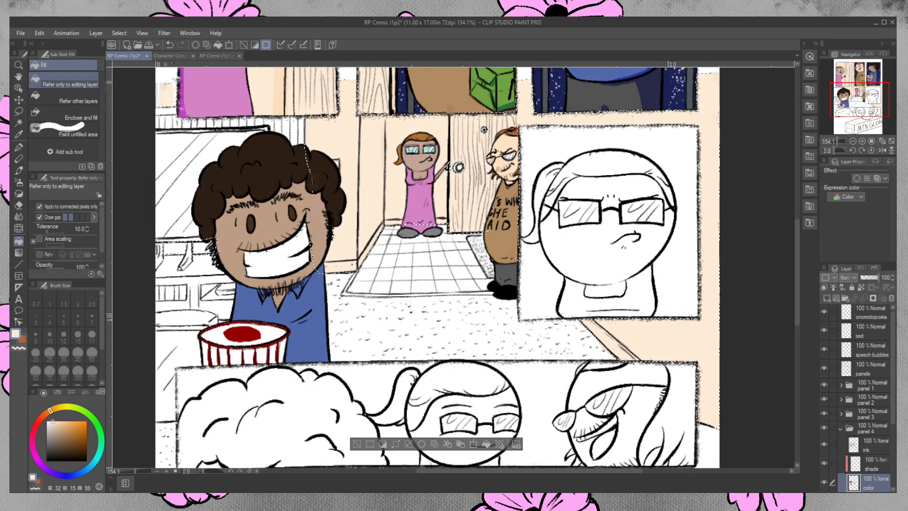
left_click(201, 247)
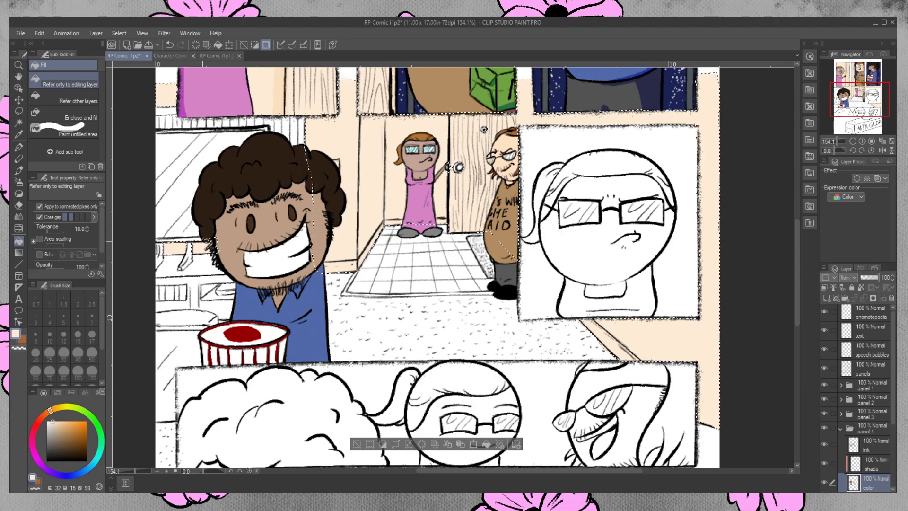
key("ctrl+d")
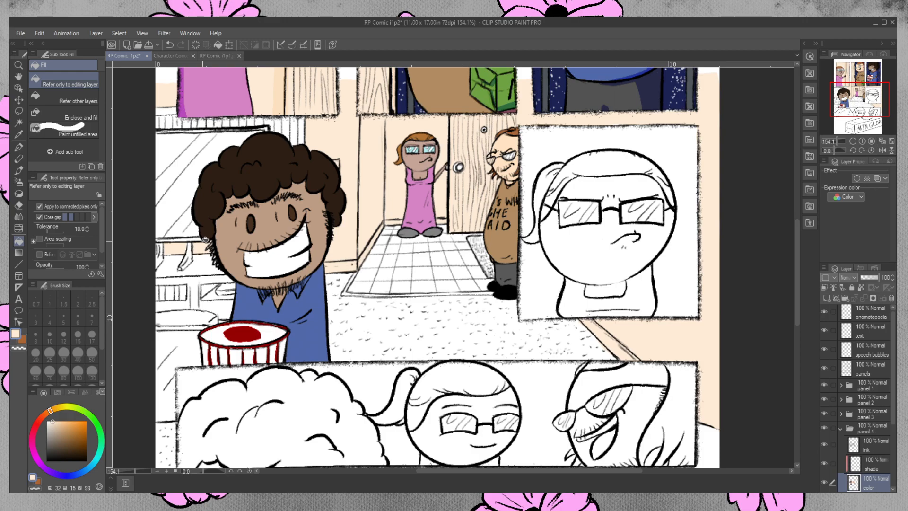
- Soften the upper edges of the cream fill in the gutters and margin around the top-row panels with the Blur tool
left_click(19, 216)
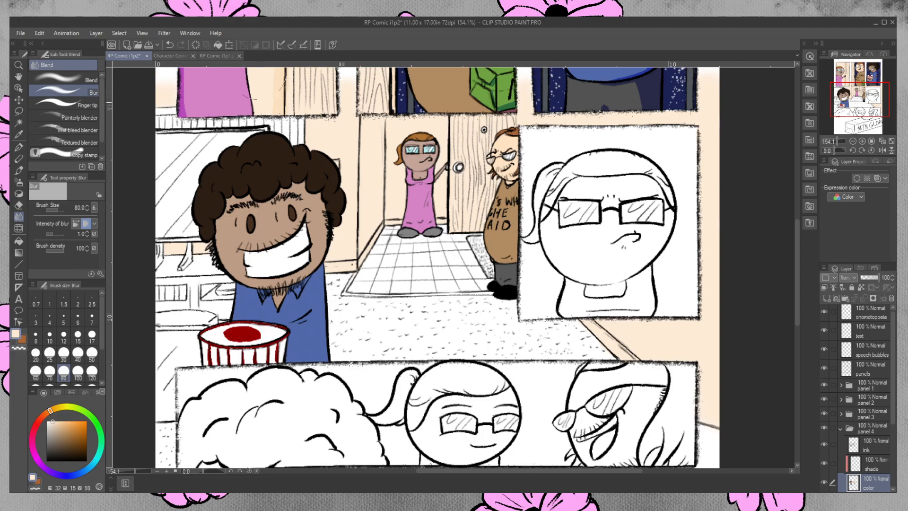
mouse_move(342, 78)
left_mouse_down()
mouse_move(356, 85)
mouse_move(358, 77)
left_mouse_up()
left_click_drag(525, 80, 526, 81)
left_click_drag(702, 81, 715, 74)
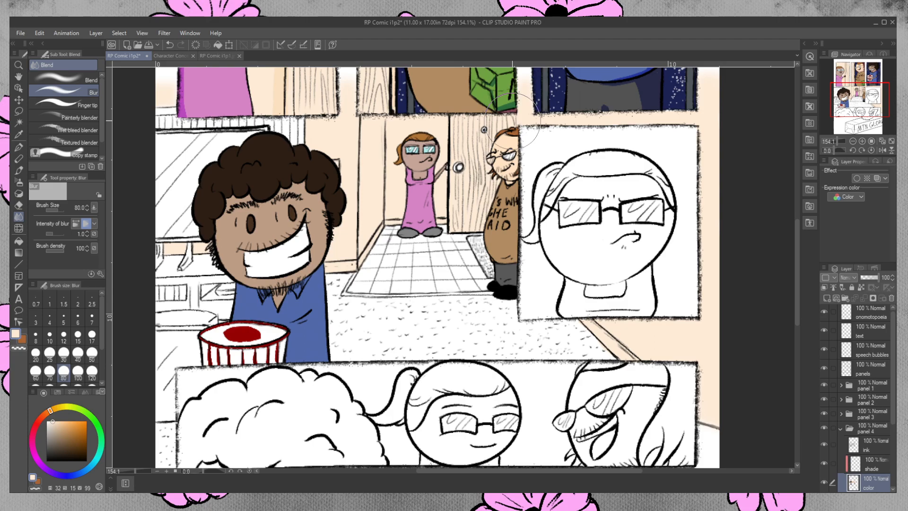
- Sample the brown doorknob color from the first top-row panel and color the doorknob and peephole on panel 4's wooden door
scroll(797, 277, "up", 5)
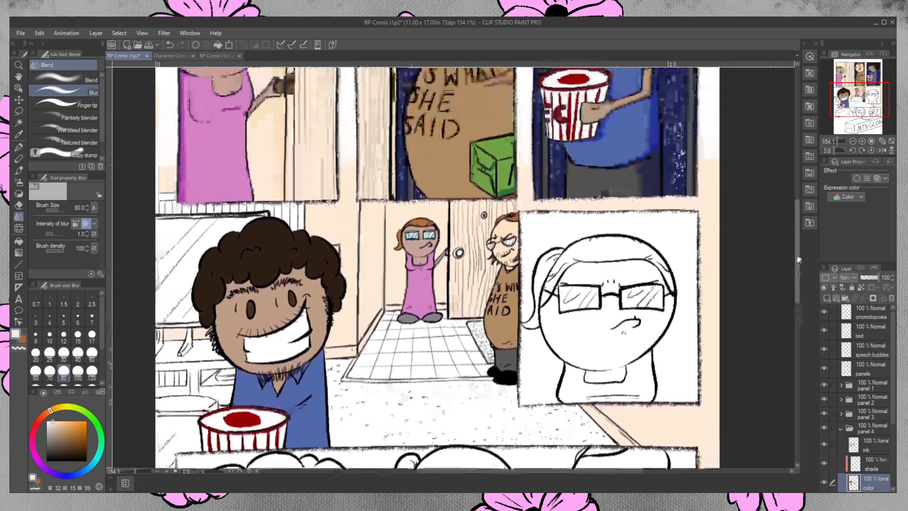
left_click(19, 134)
left_click(280, 115)
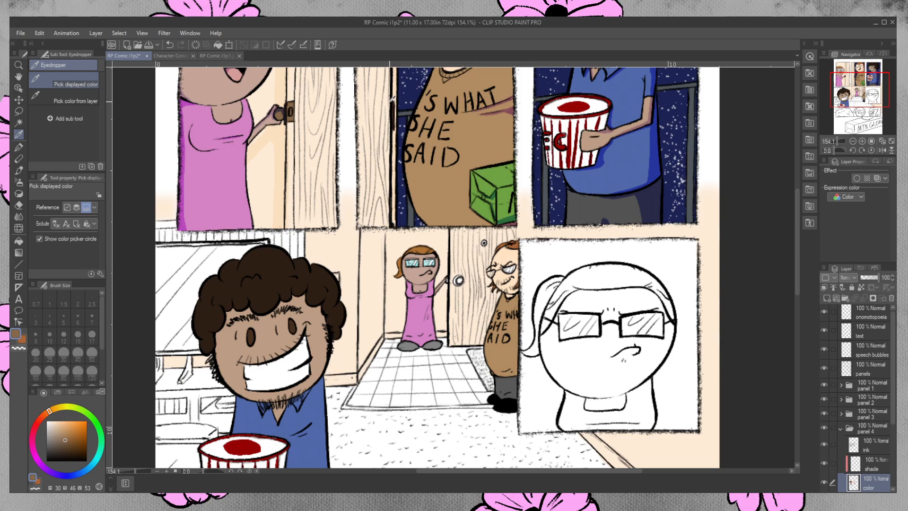
left_click_drag(796, 251, 796, 287)
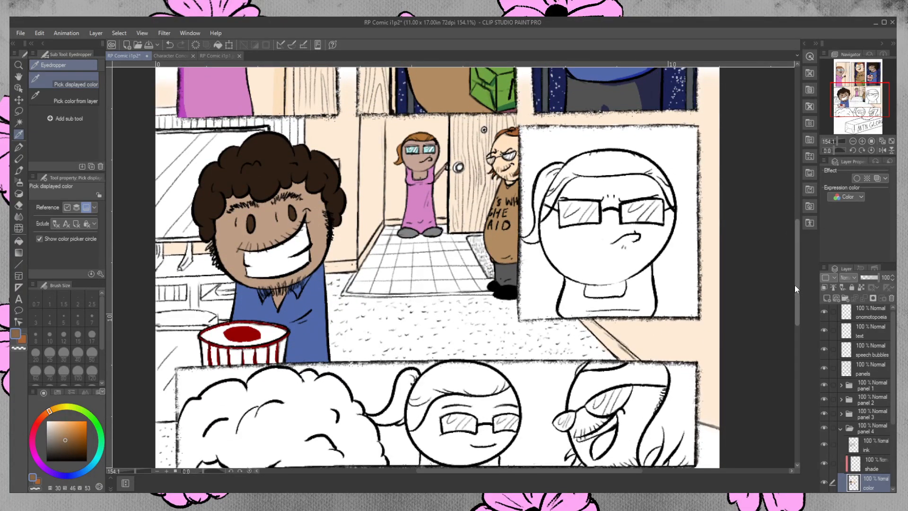
left_click(18, 147)
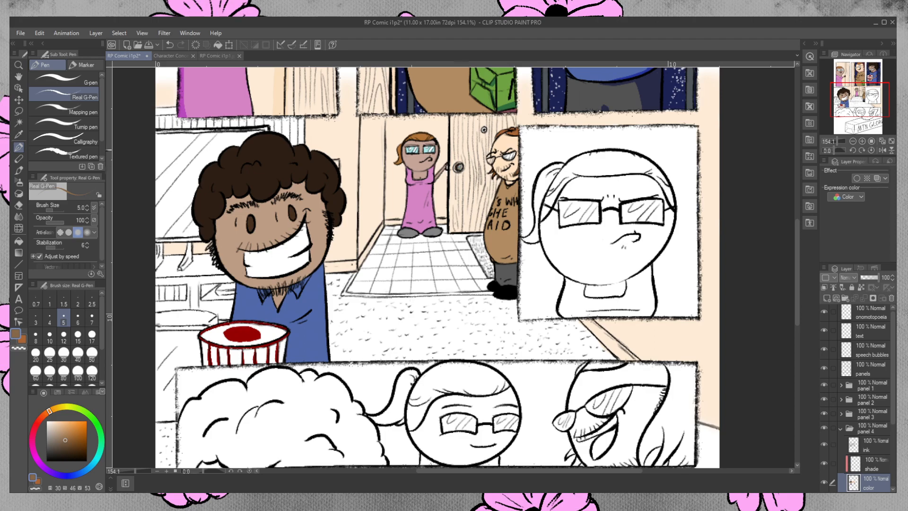
left_click(19, 241)
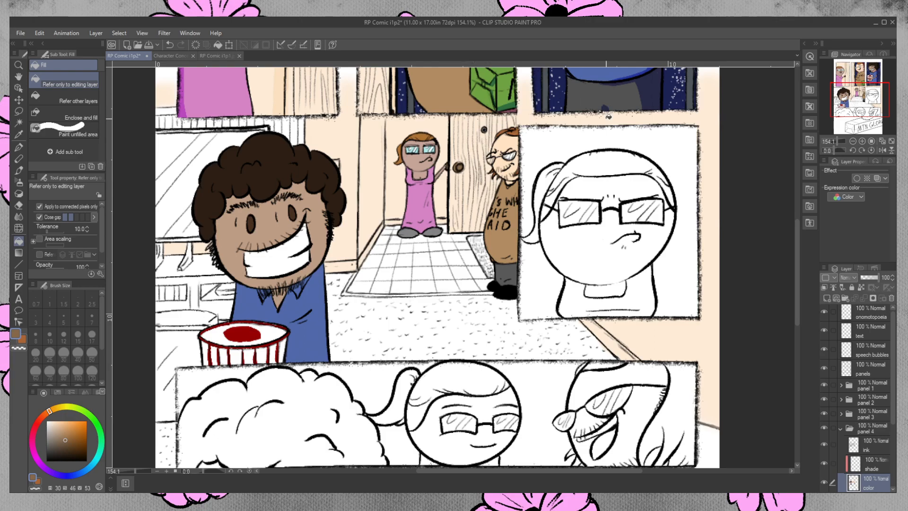
left_click(19, 171)
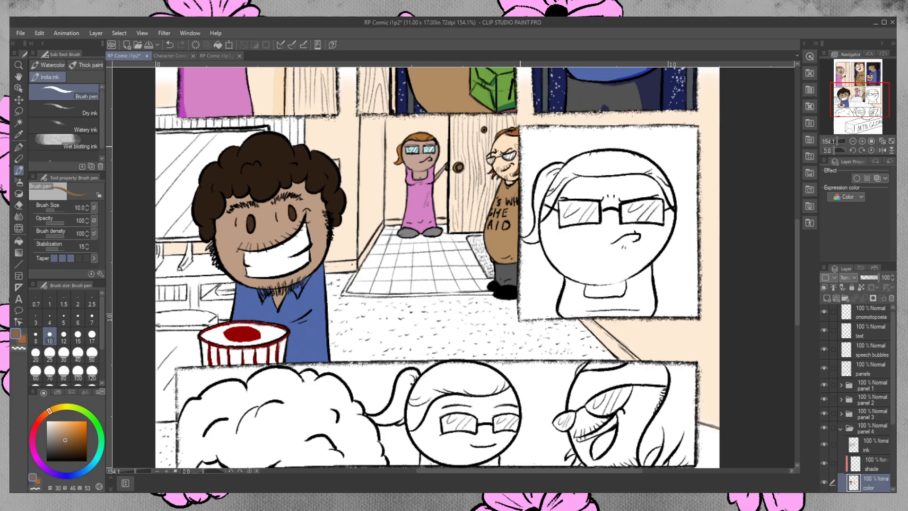
- Sample the dark screen color as main color and the couch blue as sub color from RP Comic i1p1.jpg, then return to RP Comic i1p2
left_click(216, 56)
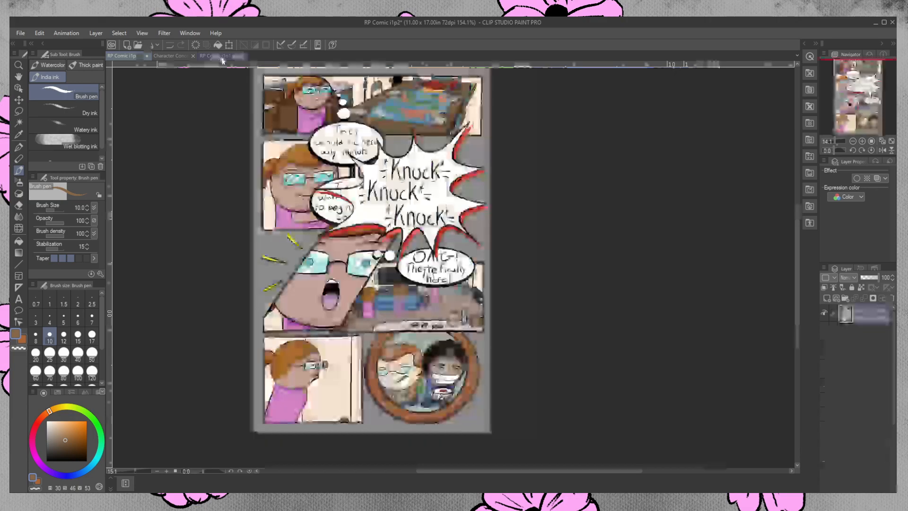
left_click(19, 135)
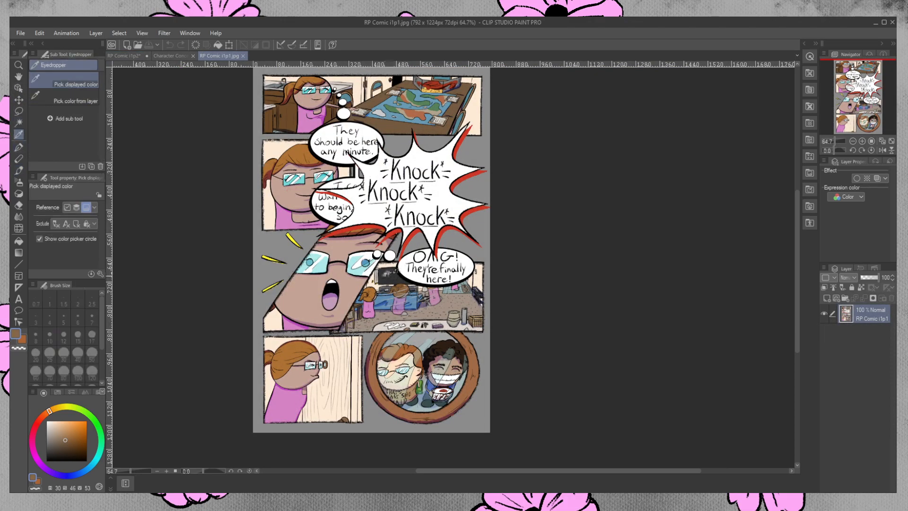
left_click(384, 272)
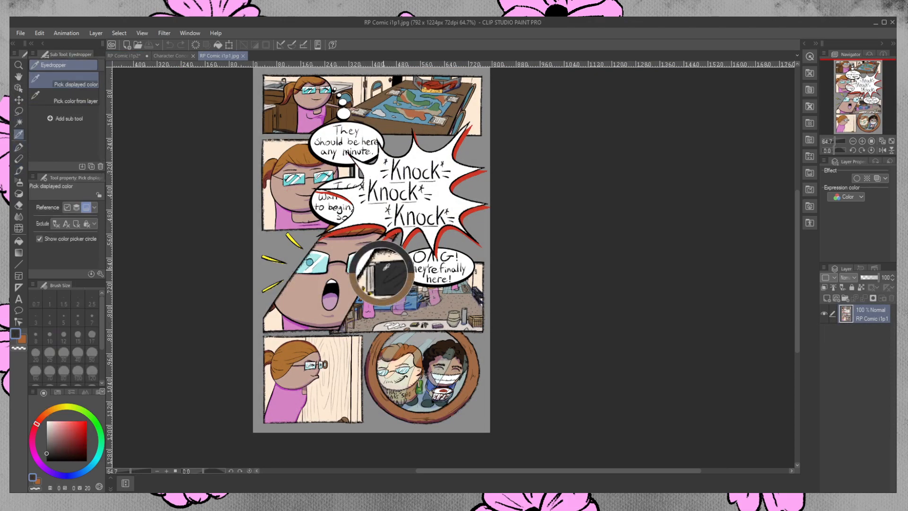
left_click(21, 339)
left_click(376, 300)
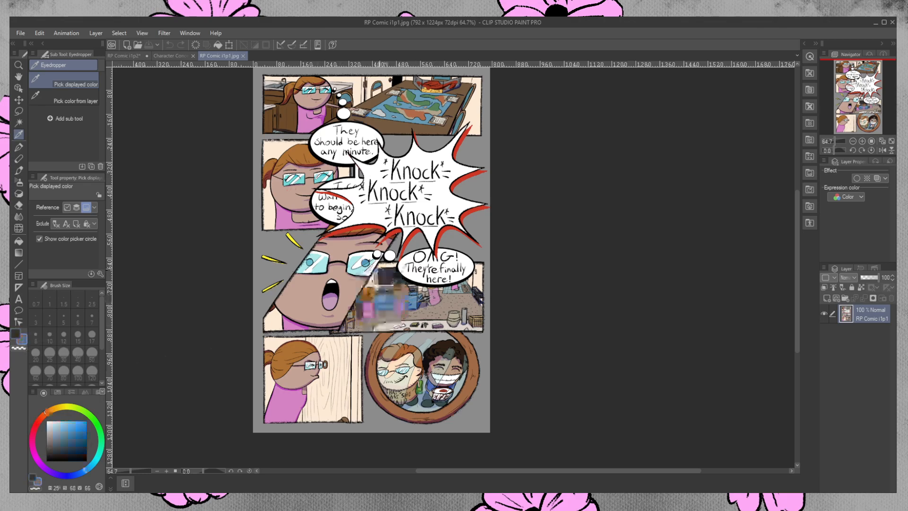
left_click(144, 55)
- Select the TV screen, frame and stand legs behind the curly-haired man in panel 4 with Auto select and Lasso
key("w")
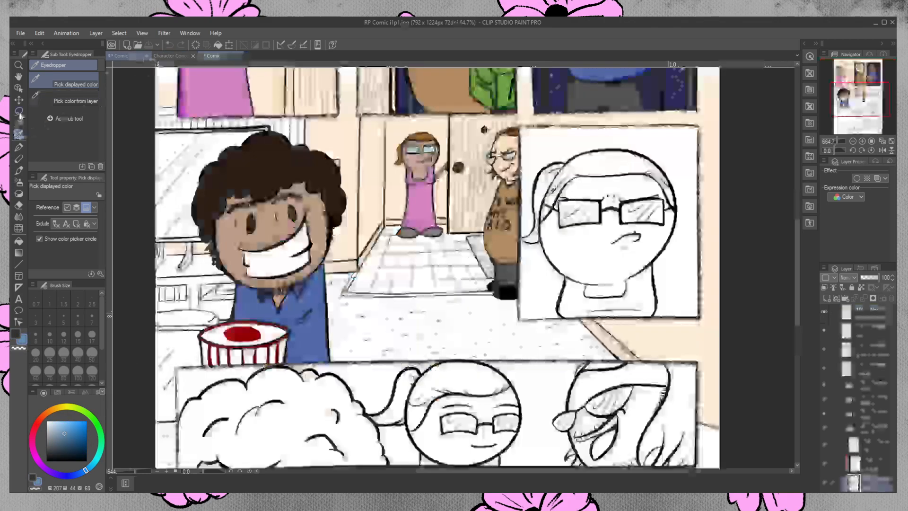
left_click(177, 147)
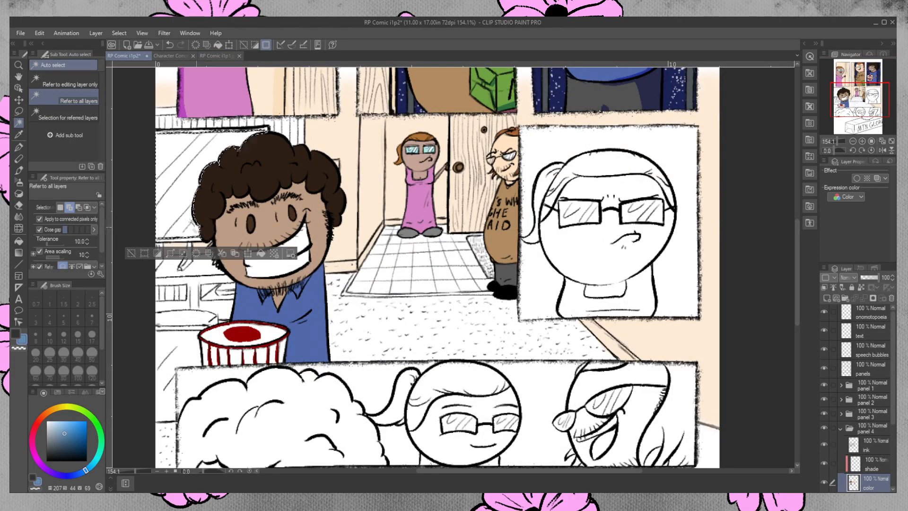
key("m")
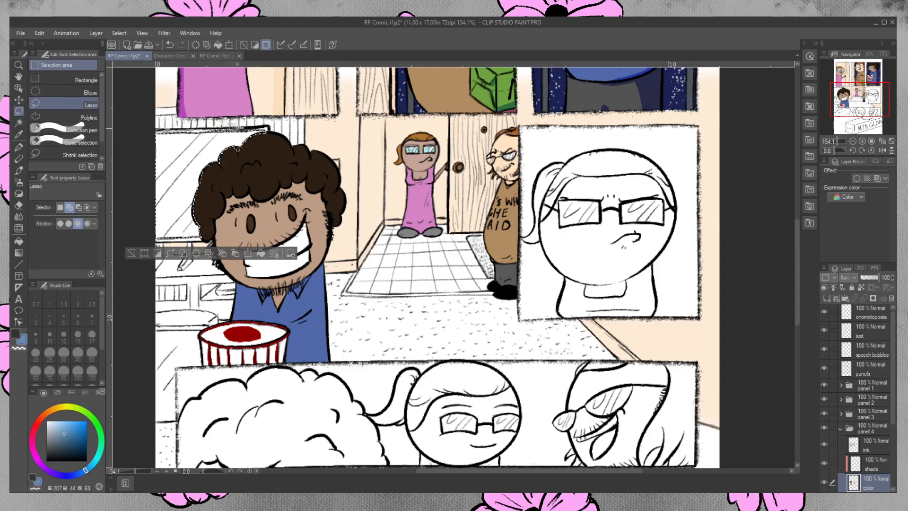
mouse_move(269, 124)
left_mouse_down()
mouse_move(201, 214)
mouse_move(202, 238)
left_mouse_up()
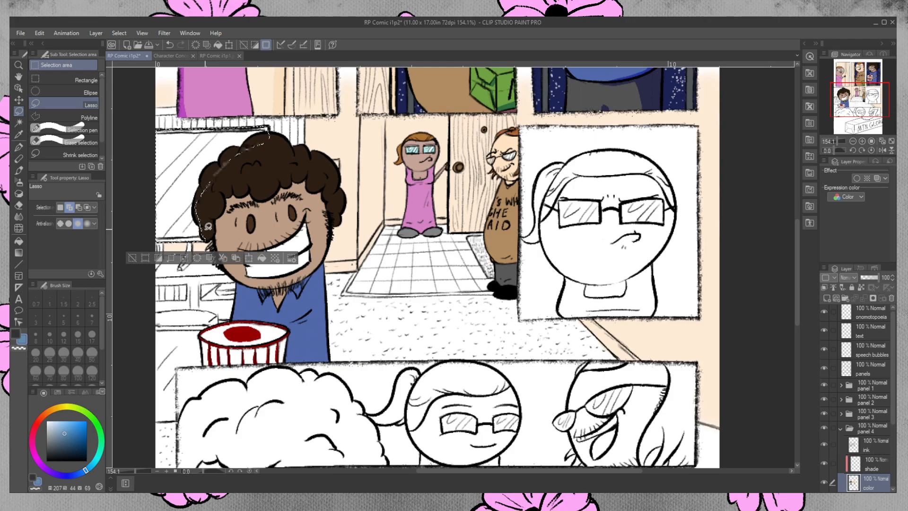
left_click(210, 56)
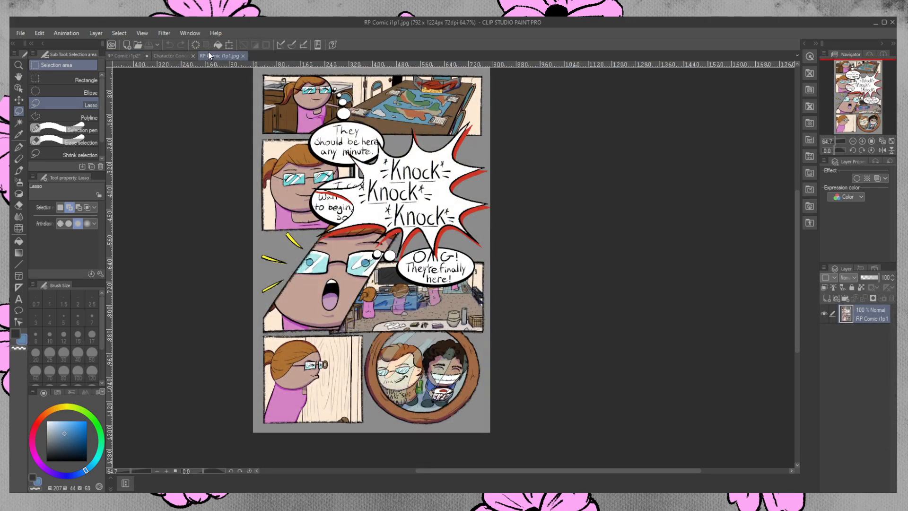
left_click(129, 56)
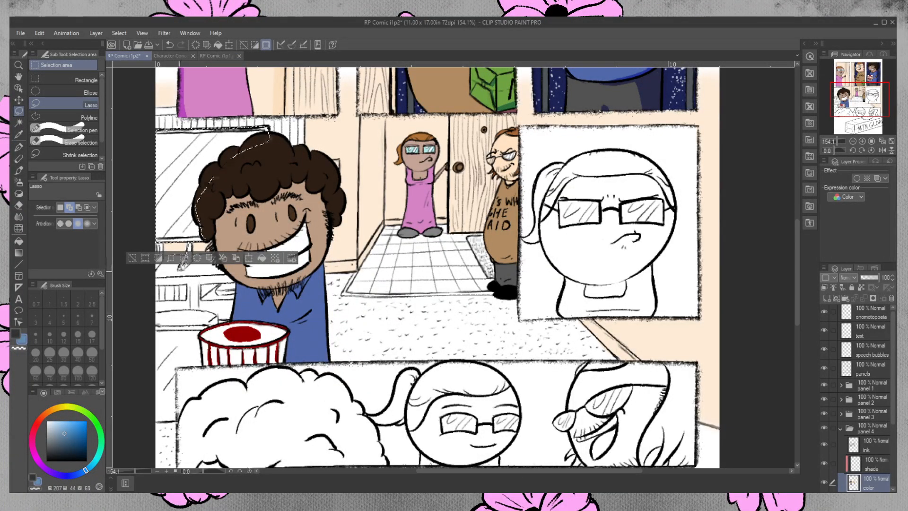
left_click_drag(192, 242, 190, 240)
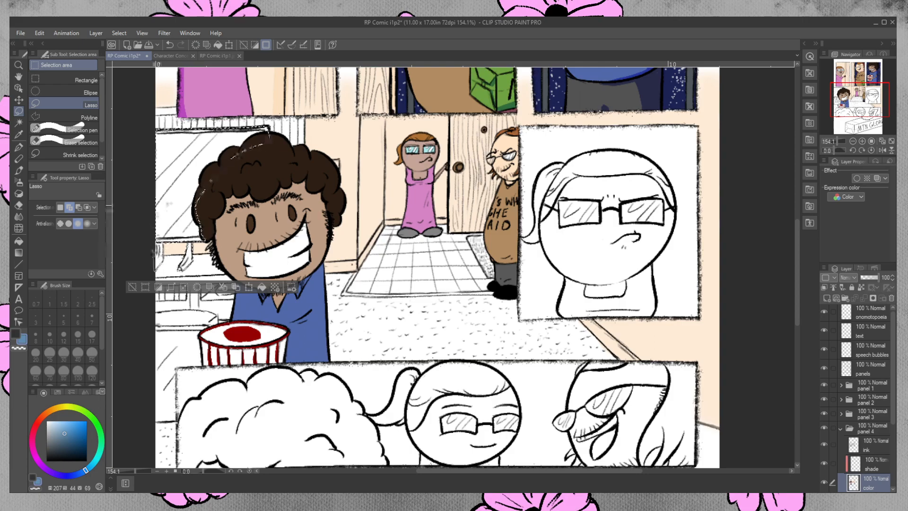
- Fill the selected TV with the sampled dark color, clear the selection, and touch up remaining gaps with the Brush pen
left_click(20, 243)
left_click(187, 163)
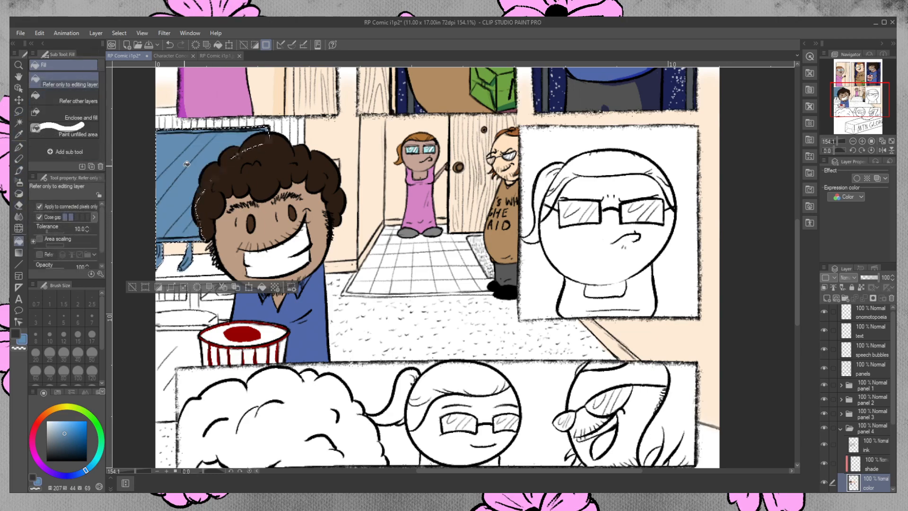
left_click(16, 334)
left_click(182, 194)
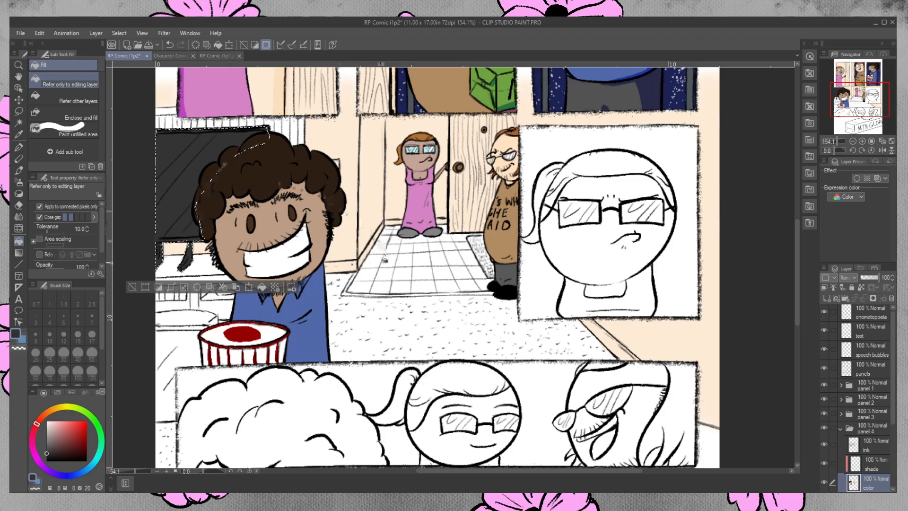
key("ctrl+d")
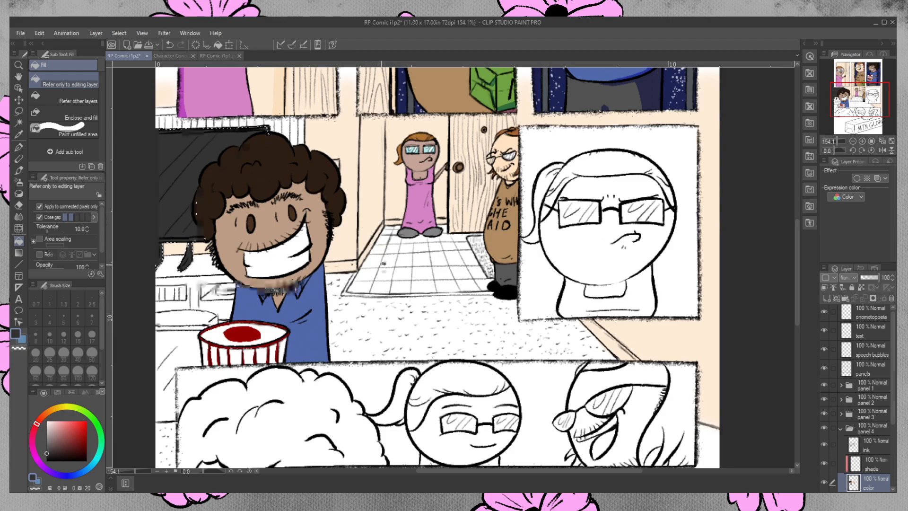
left_click(18, 171)
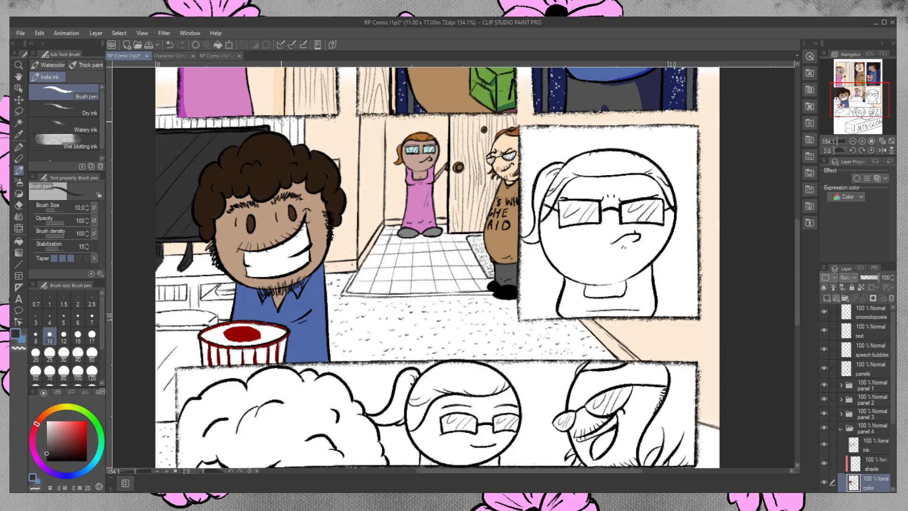
- Select the chair behind the red-striped bucket, fill it with the sampled blue, and clear the selection
left_click(19, 122)
left_click(186, 317)
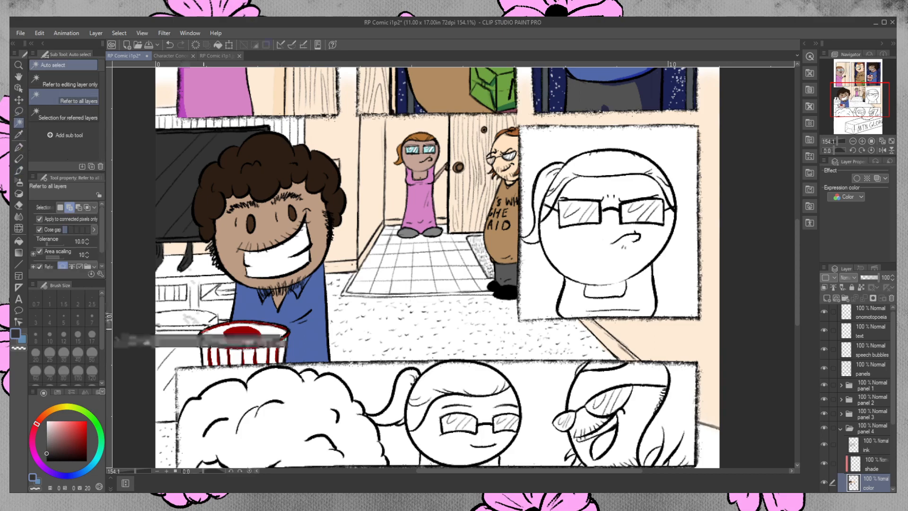
left_click(190, 336)
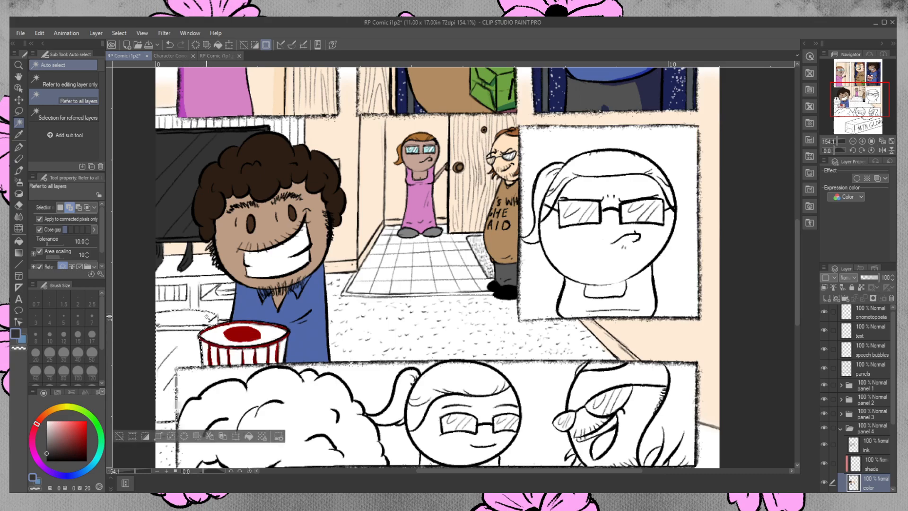
left_click(20, 111)
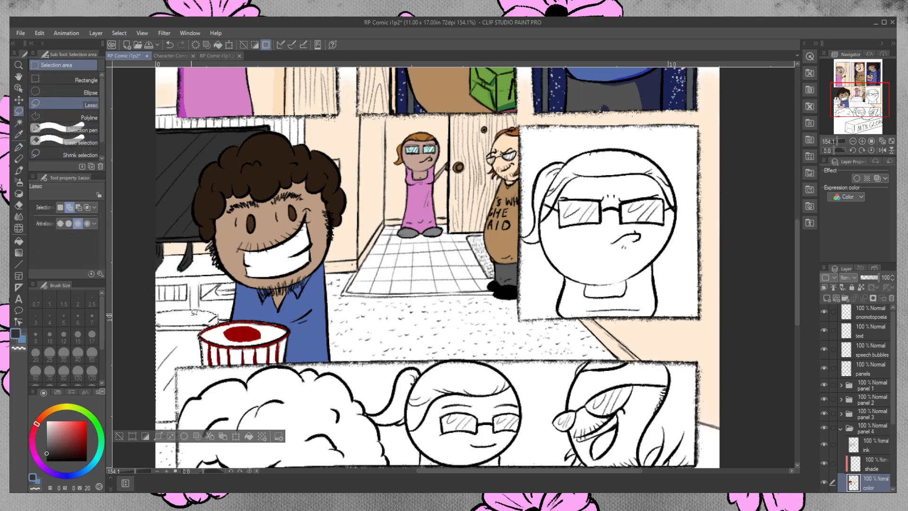
left_click(22, 340)
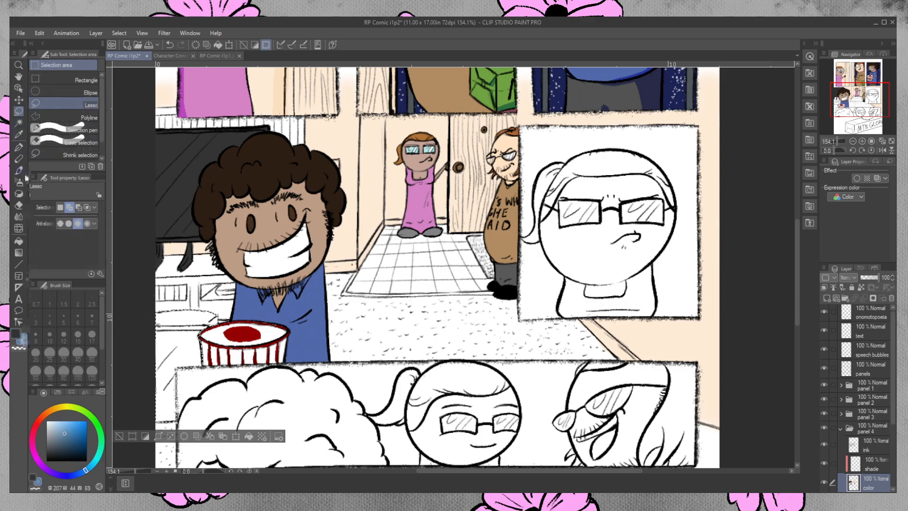
left_click(19, 241)
left_click(182, 362)
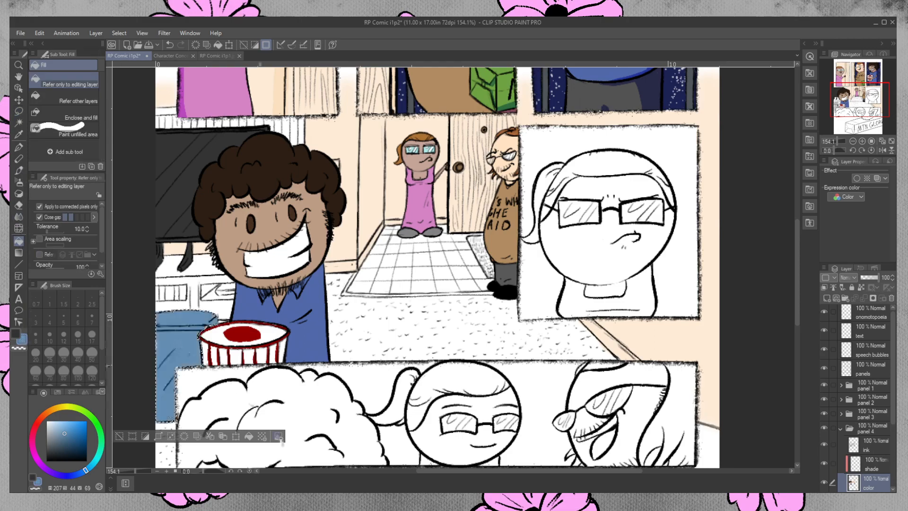
key("ctrl+d")
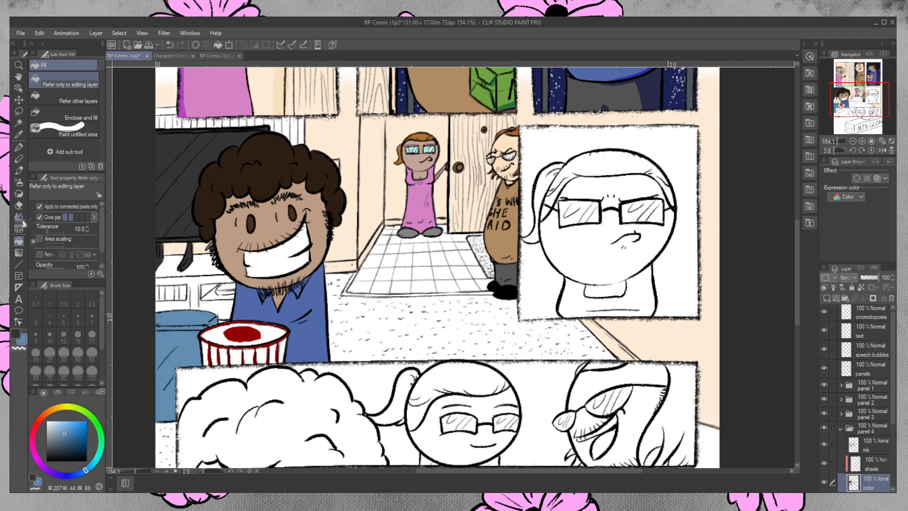
left_click(19, 171)
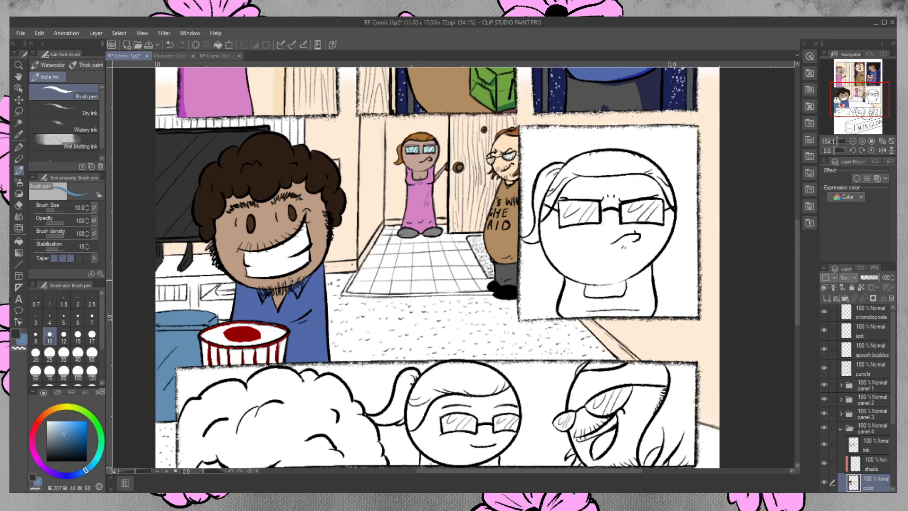
- Sample the carpet's gray-brown as sub color and the pale blue-gray as main color from RP Comic i1p1.jpg, then return to RP Comic i1p2
left_click(214, 56)
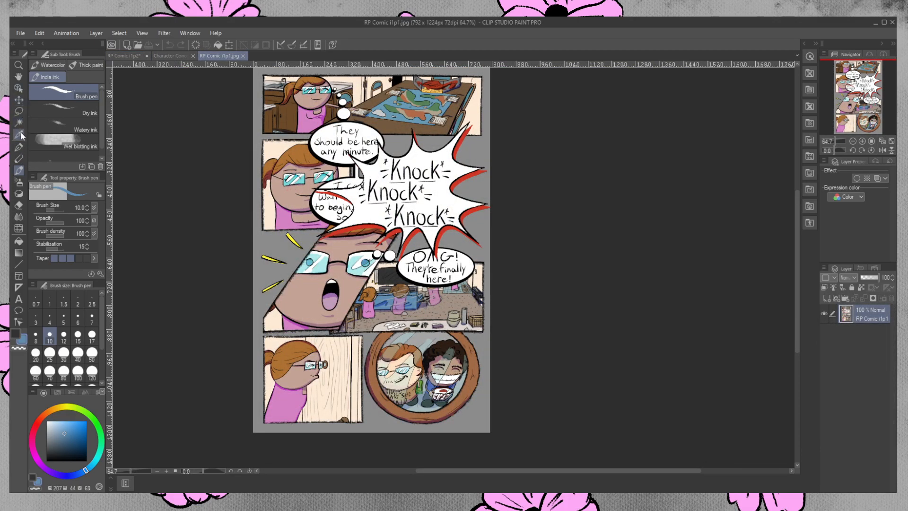
left_click(19, 135)
left_click(438, 310)
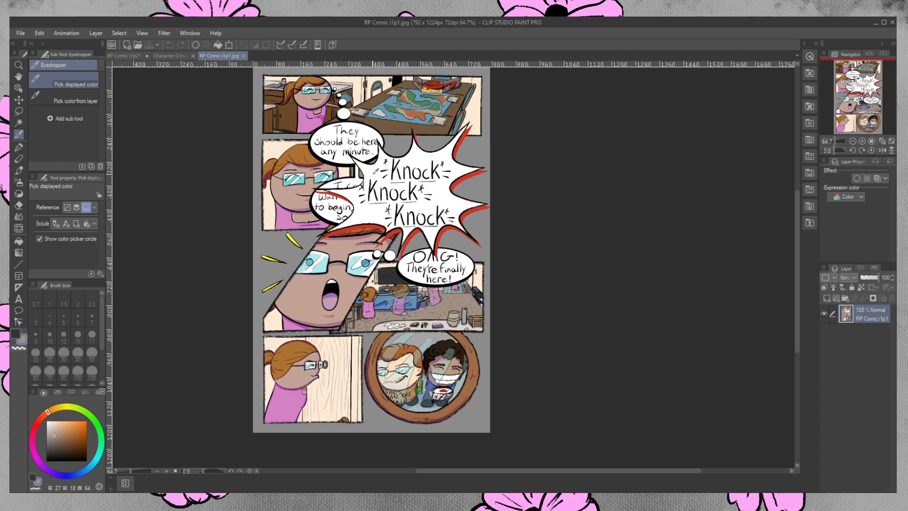
left_click(16, 333)
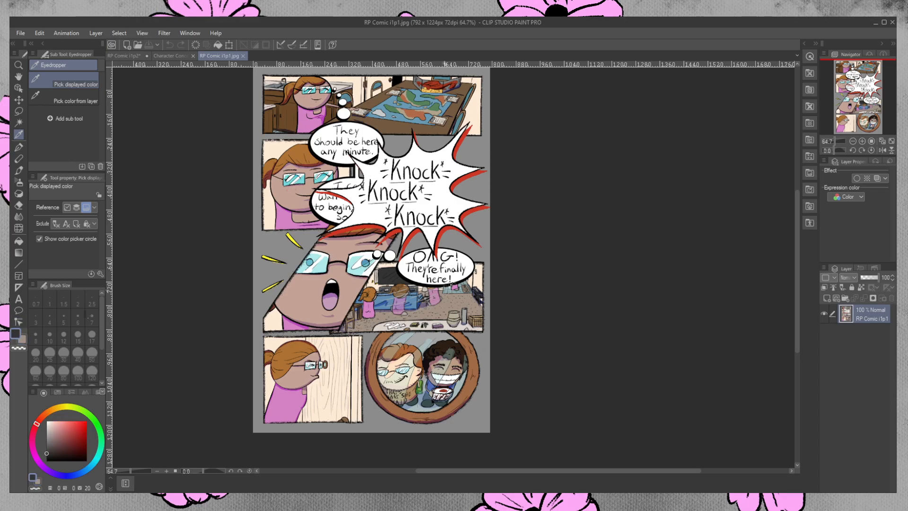
left_click(447, 284)
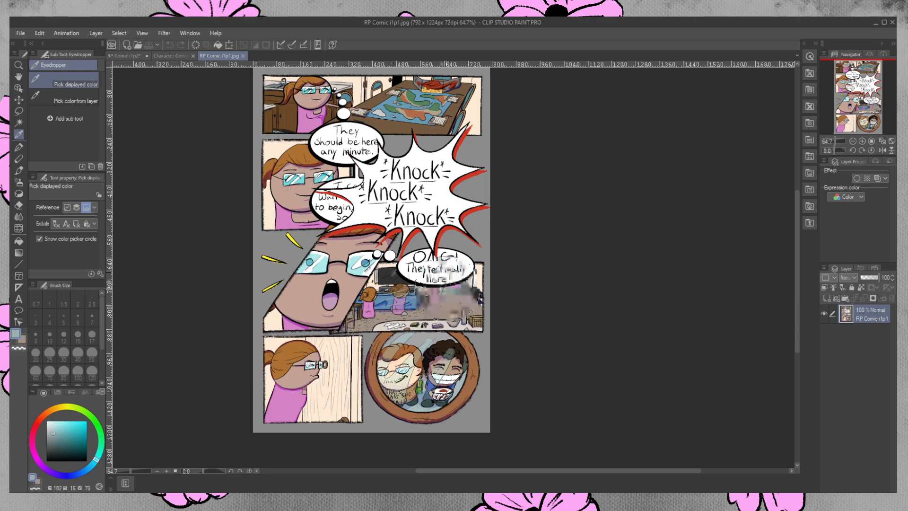
left_click(124, 55)
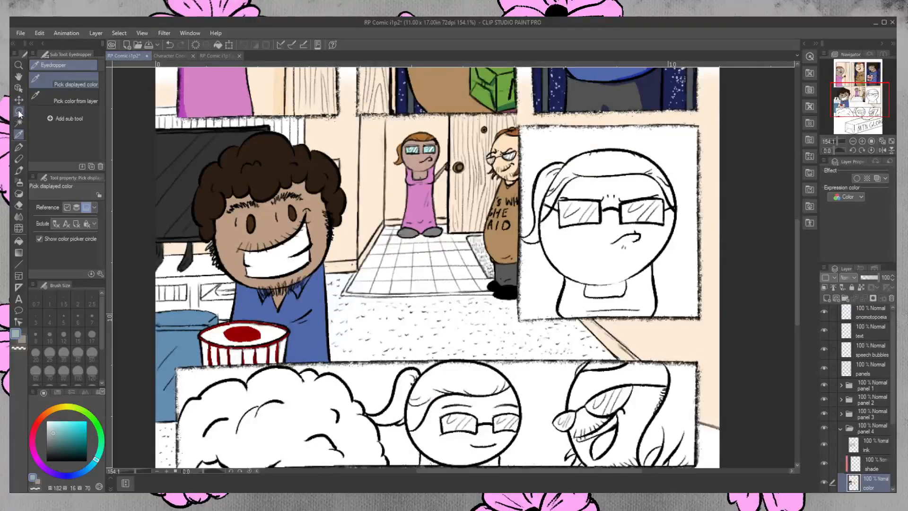
- Lasso the tiled entry floor in panel 4, fill it with the pale blue-gray, clear the selection, and touch up gaps with the Brush pen
left_click(19, 113)
mouse_move(389, 218)
left_mouse_down()
mouse_move(350, 289)
mouse_move(499, 282)
mouse_move(469, 235)
mouse_move(493, 226)
mouse_move(486, 219)
mouse_move(386, 219)
left_mouse_up()
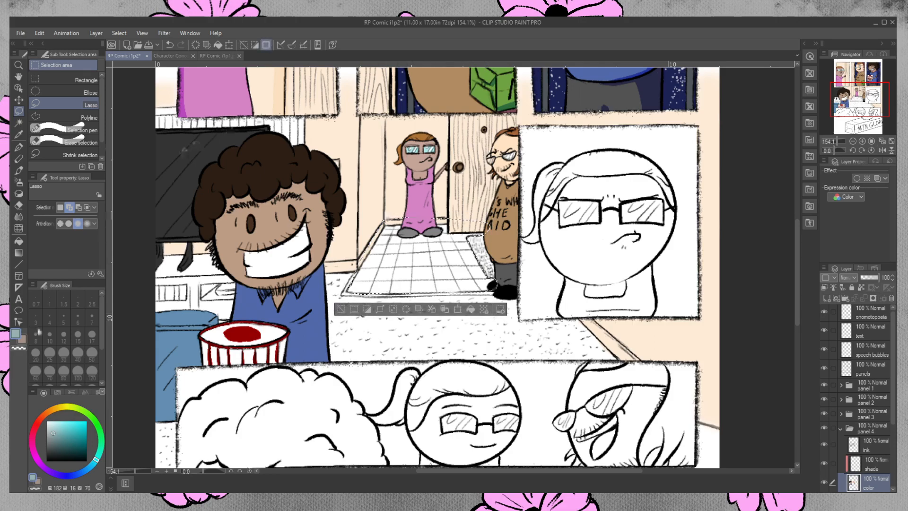
left_click(19, 241)
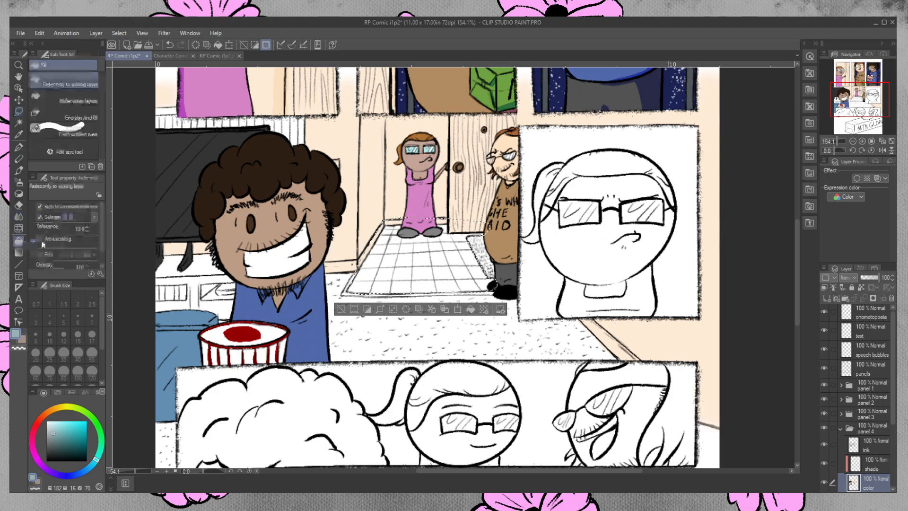
left_click(416, 264)
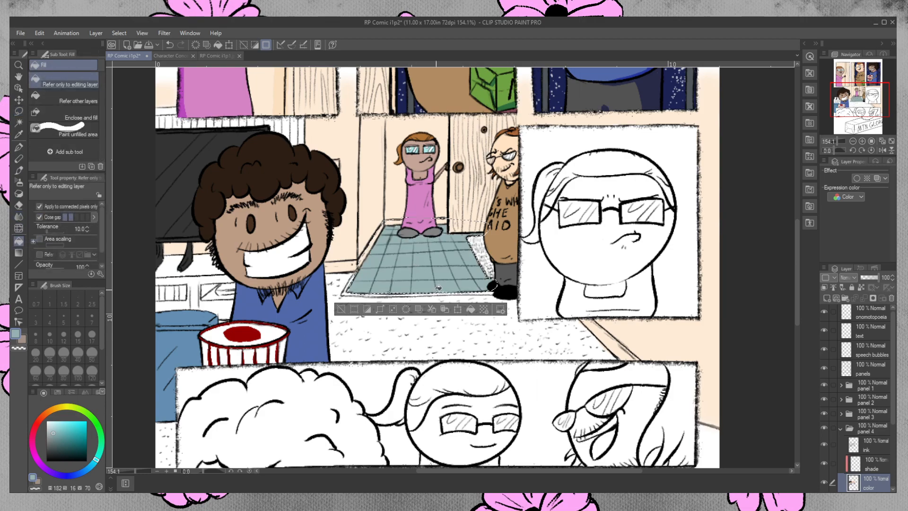
key("ctrl+d")
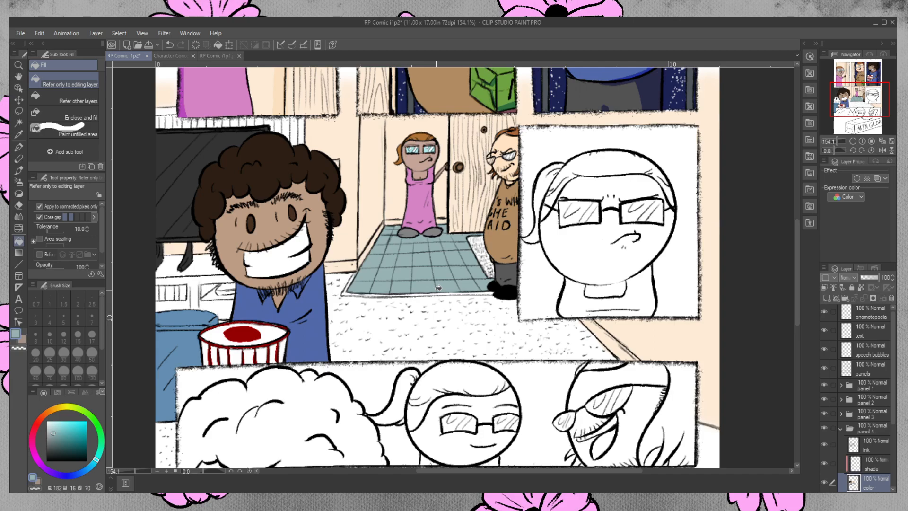
key("b")
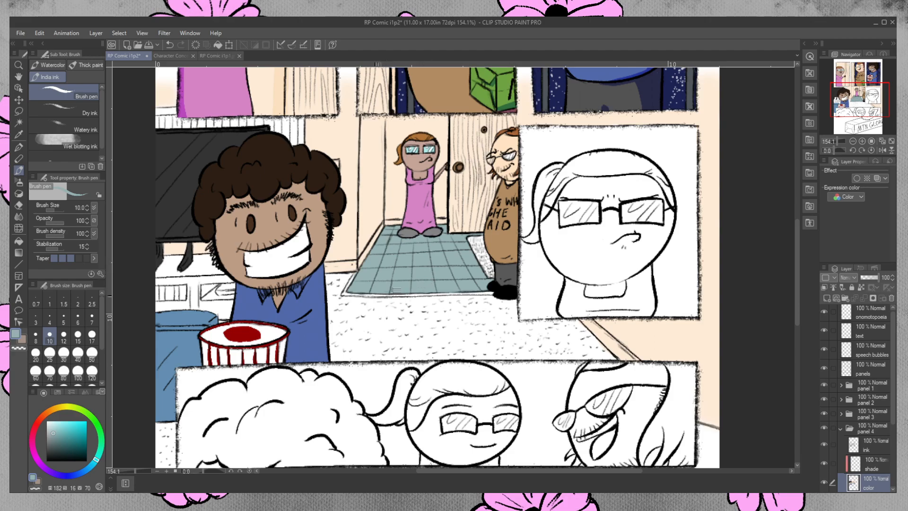
- Switch to the gray-brown sub color and lasso the speckled carpet, including the strip below the blue chair
left_click(23, 338)
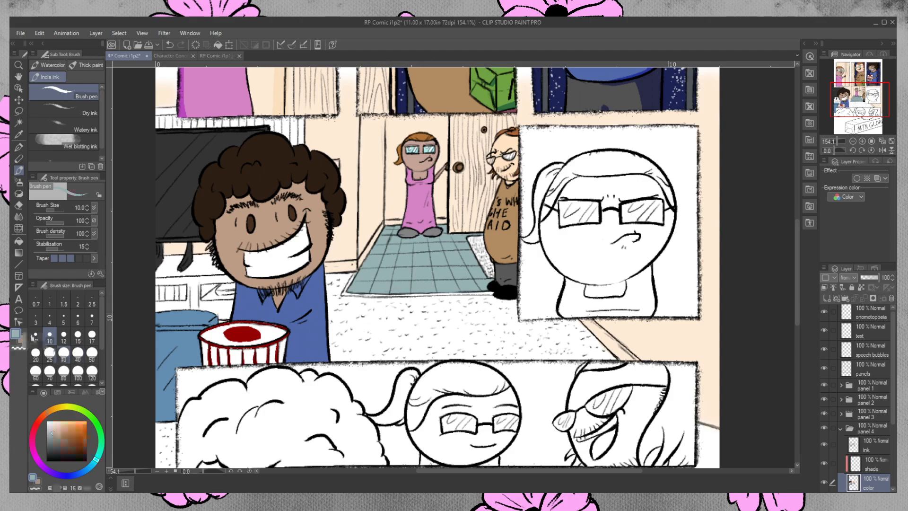
left_click(20, 123)
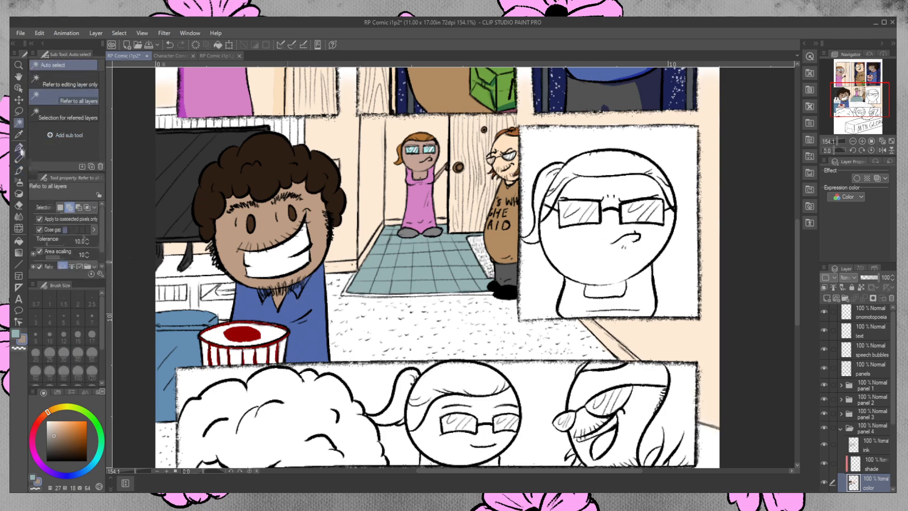
left_click(19, 111)
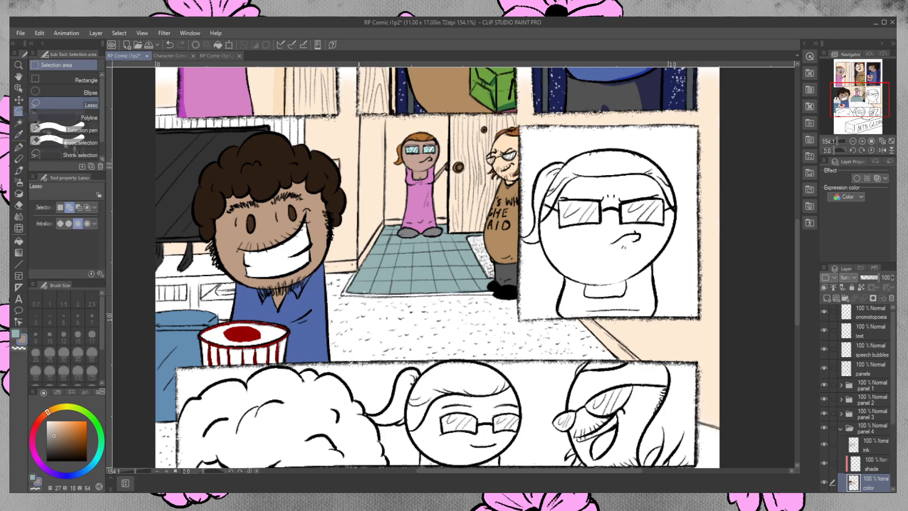
mouse_move(360, 263)
left_mouse_down()
mouse_move(326, 266)
mouse_move(330, 356)
mouse_move(612, 358)
mouse_move(623, 349)
mouse_move(574, 317)
mouse_move(531, 318)
mouse_move(518, 293)
mouse_move(341, 296)
mouse_move(357, 268)
left_mouse_up()
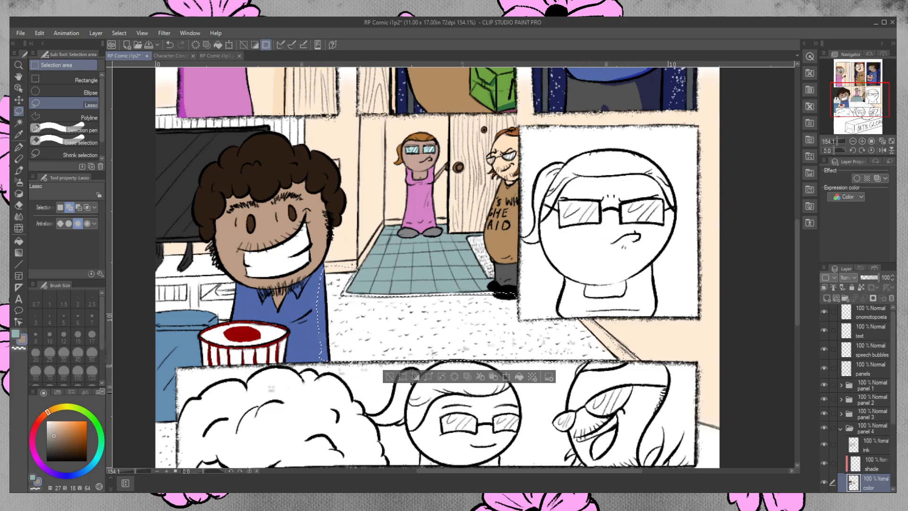
mouse_move(231, 317)
left_mouse_down()
mouse_move(219, 317)
mouse_move(231, 318)
left_mouse_up()
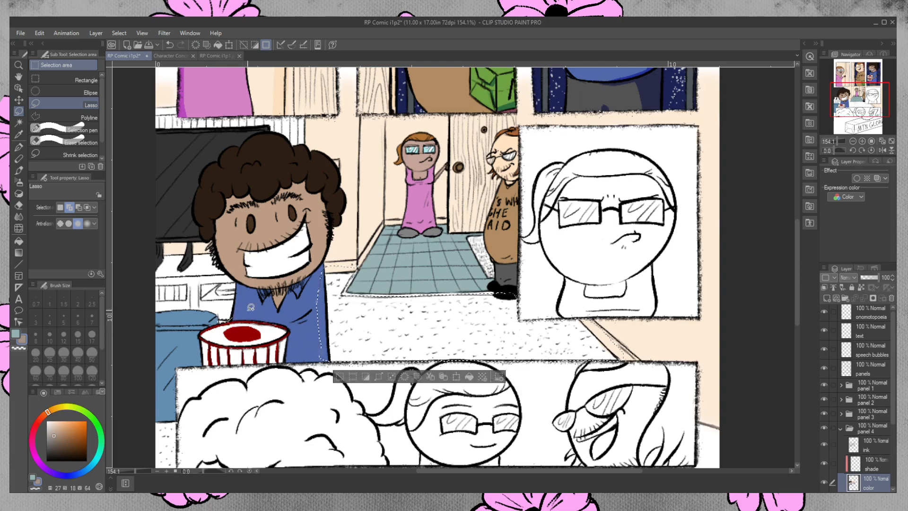
left_click_drag(798, 303, 796, 331)
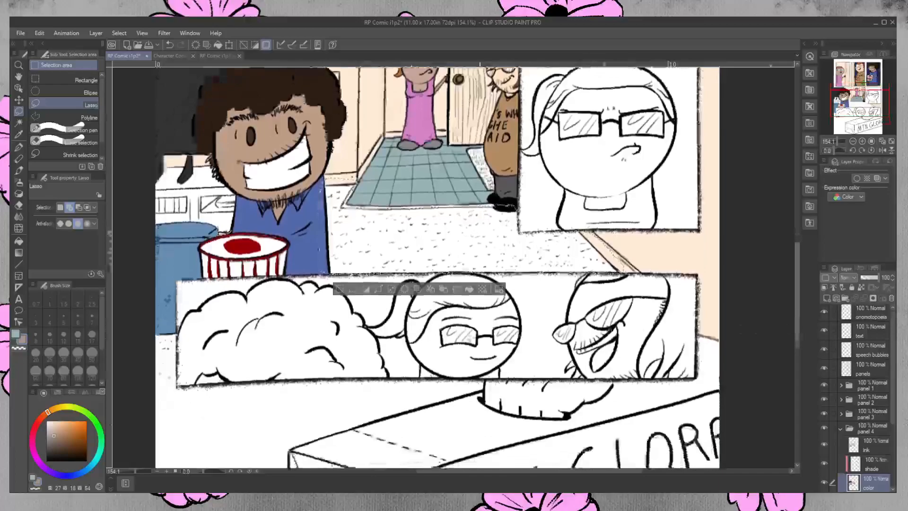
mouse_move(155, 330)
left_mouse_down()
mouse_move(158, 388)
mouse_move(176, 387)
mouse_move(184, 365)
mouse_move(177, 330)
mouse_move(156, 330)
left_mouse_up()
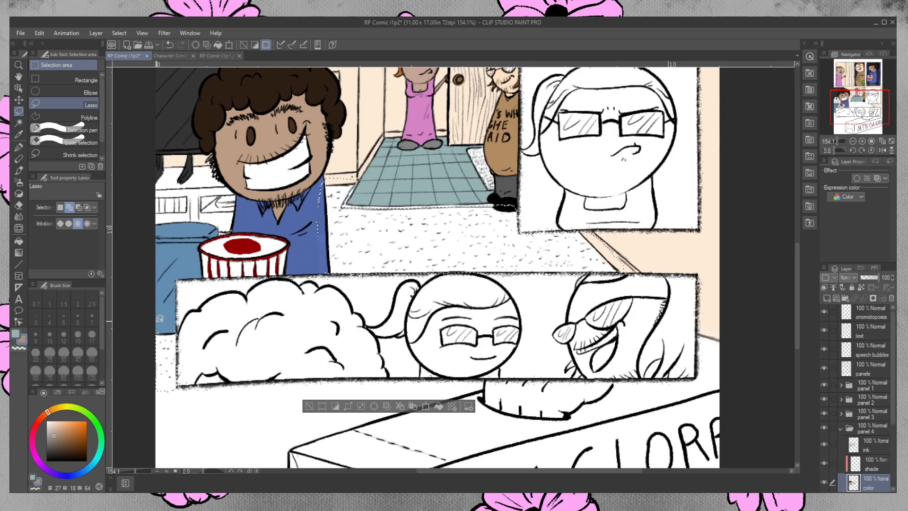
- Fill the selected carpet areas with the gray-brown, clear the selection, and touch up the remaining gaps with the Brush pen
key("e")
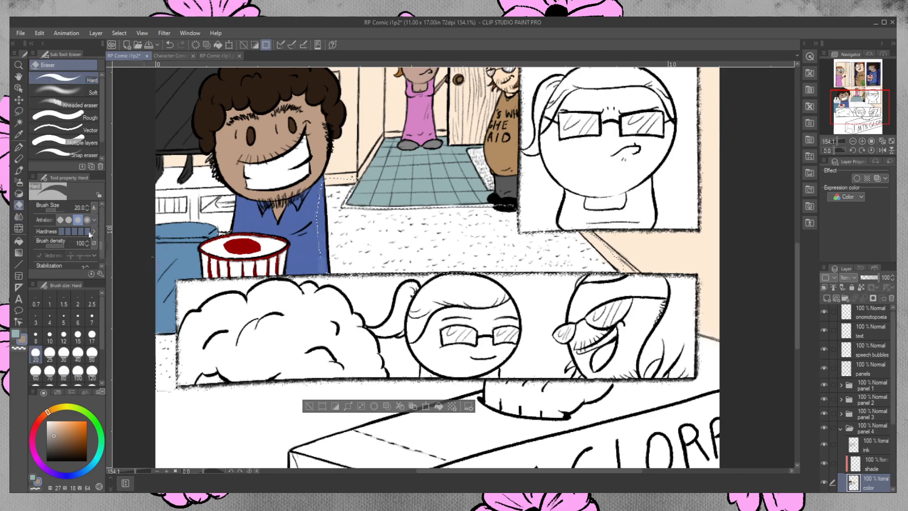
left_click(18, 241)
left_click(168, 350)
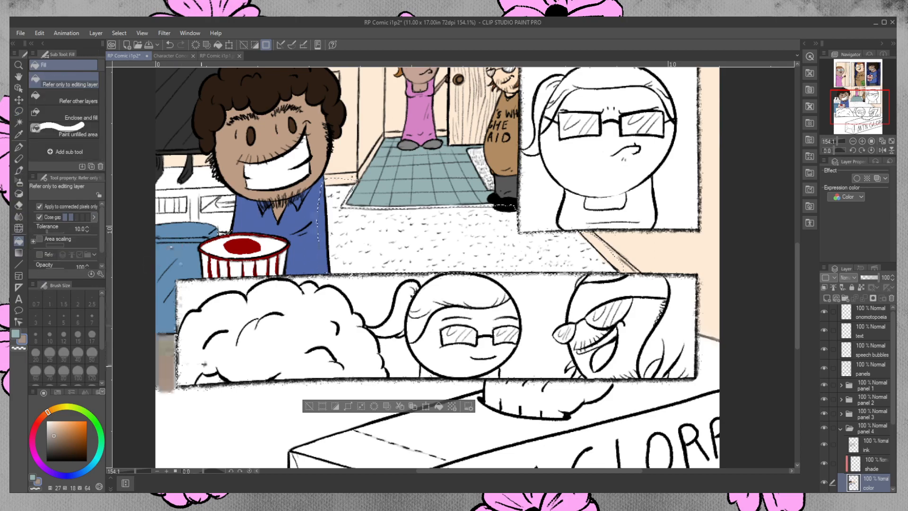
left_click(330, 224)
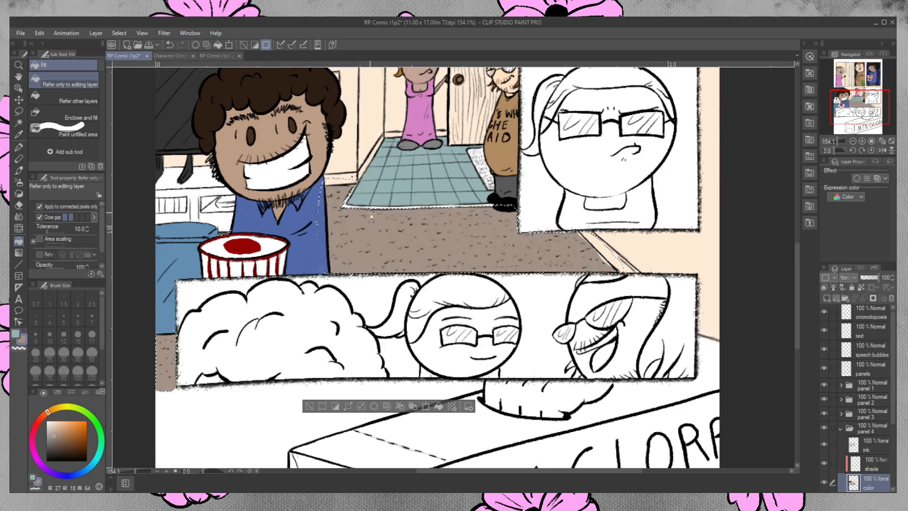
key("ctrl+d")
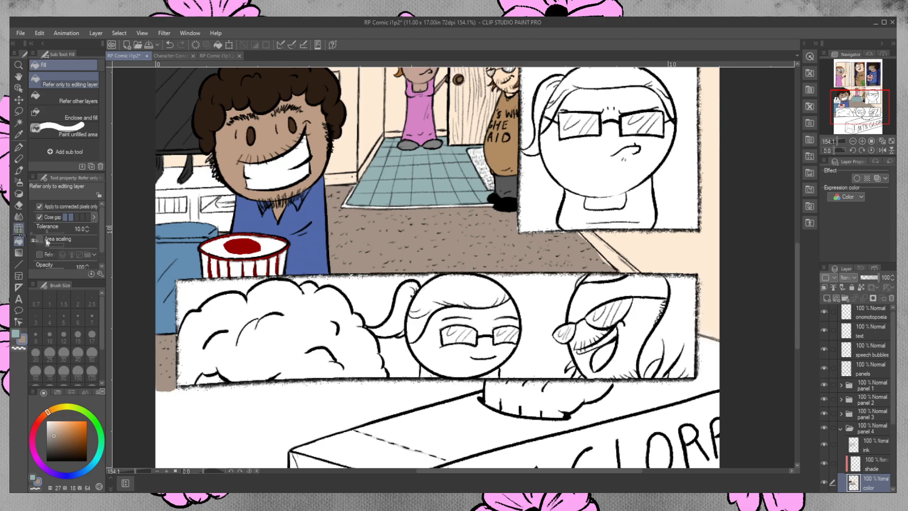
left_click(19, 170)
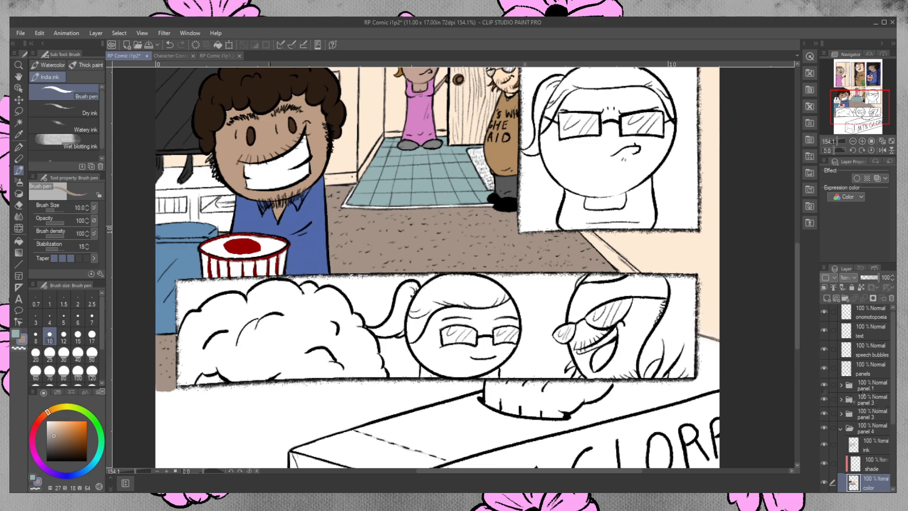
- Soften the carpet's lower edge below the blue chair with Blur, and erase the excess wall color beside the three-face panel
left_click(19, 216)
mouse_move(158, 384)
left_mouse_down()
mouse_move(168, 382)
mouse_move(171, 395)
mouse_move(168, 382)
left_mouse_up()
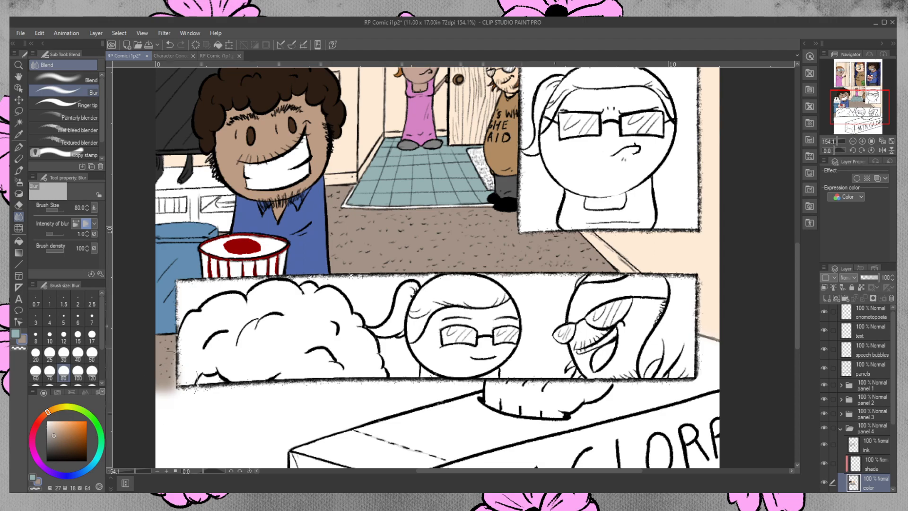
left_click(18, 170)
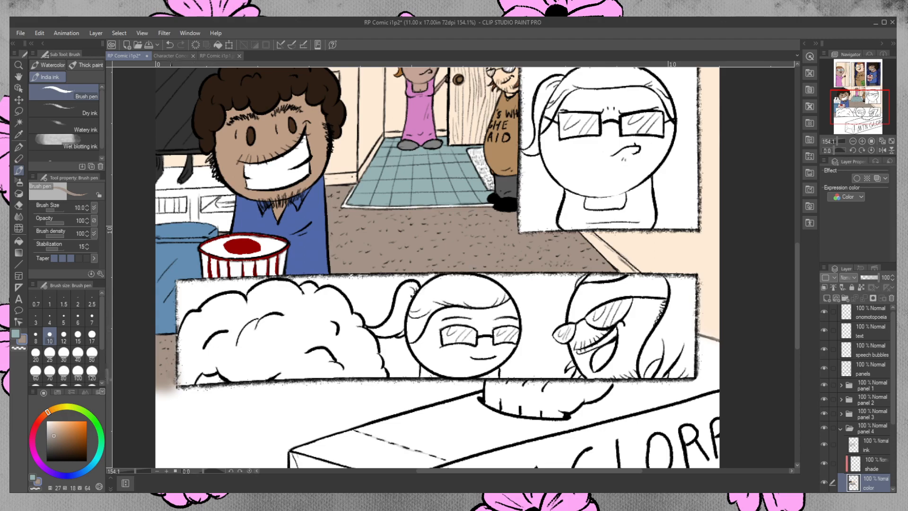
left_click(19, 216)
mouse_move(171, 390)
left_mouse_down()
mouse_move(162, 376)
mouse_move(163, 386)
mouse_move(173, 382)
mouse_move(158, 381)
mouse_move(163, 412)
left_mouse_up()
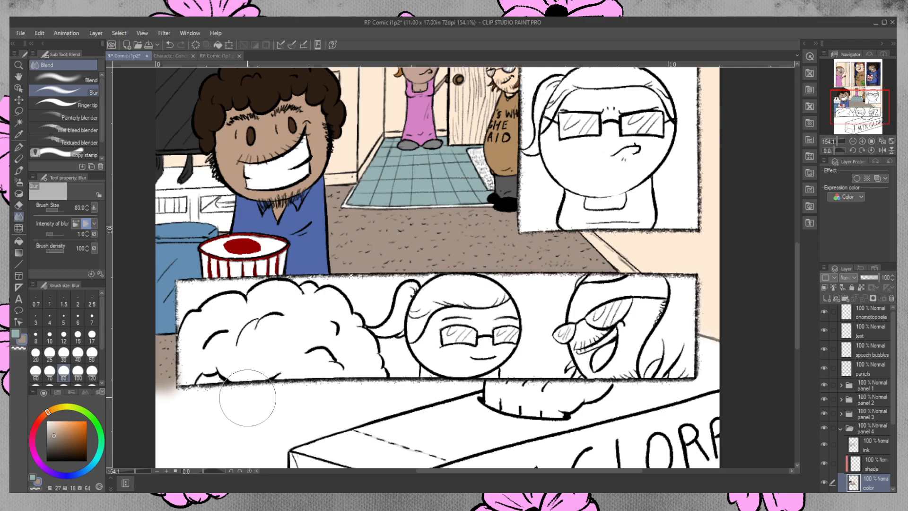
key("e")
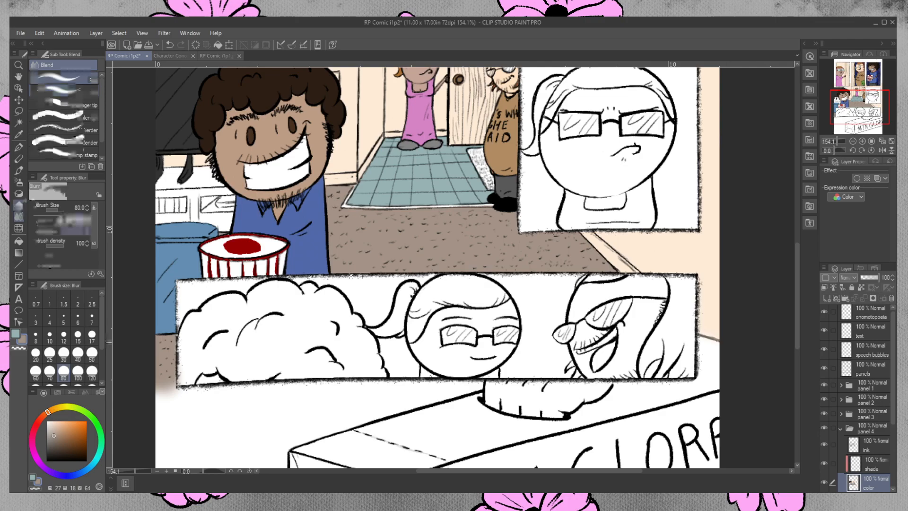
left_click_drag(699, 337, 711, 336)
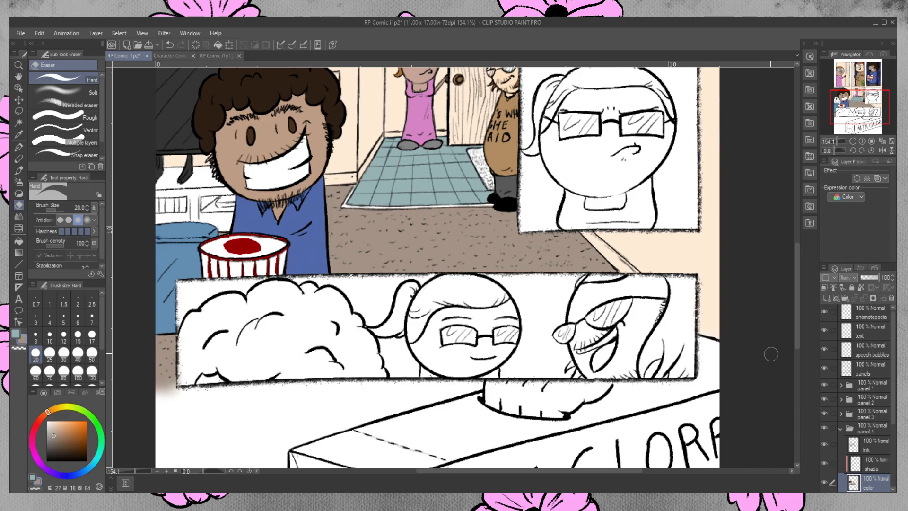
- Choose a neutral light gray and trace the front edge of the tiled floor with the Real G-Pen
left_click(19, 147)
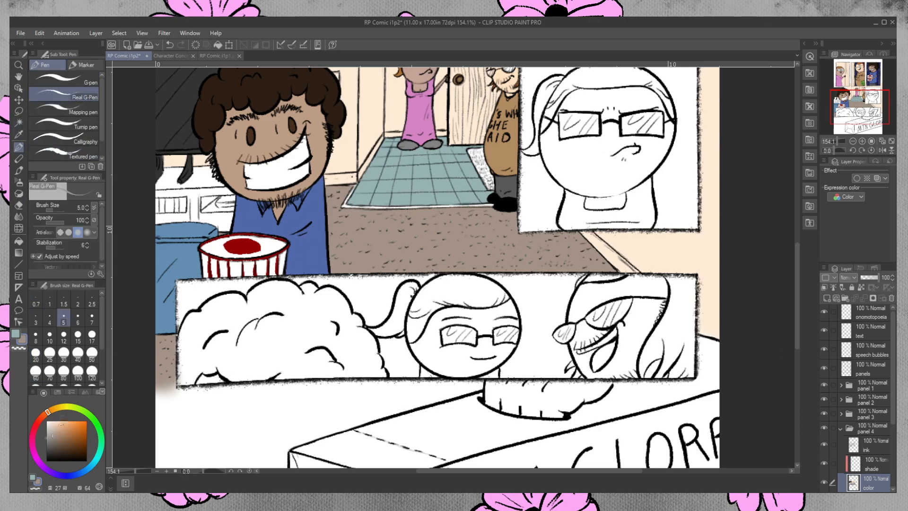
left_click_drag(48, 436, 48, 432)
left_click_drag(354, 206, 370, 207)
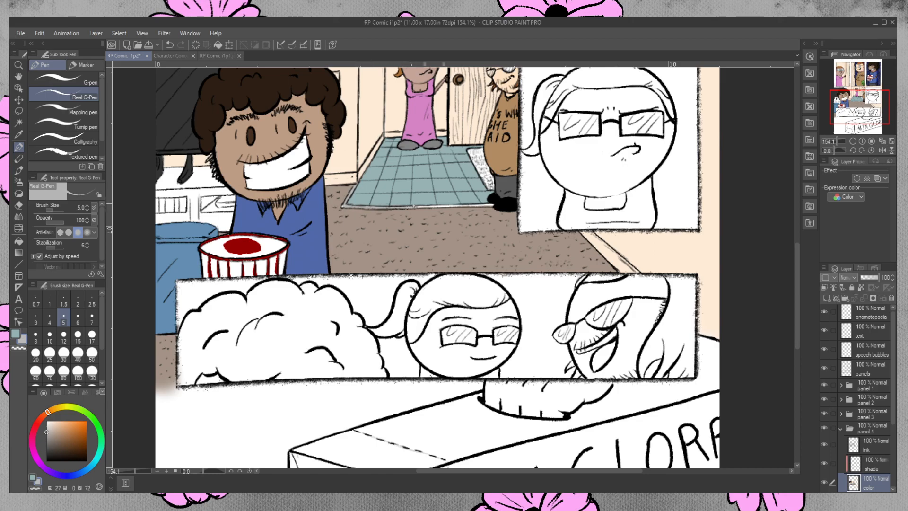
left_click_drag(438, 206, 489, 206)
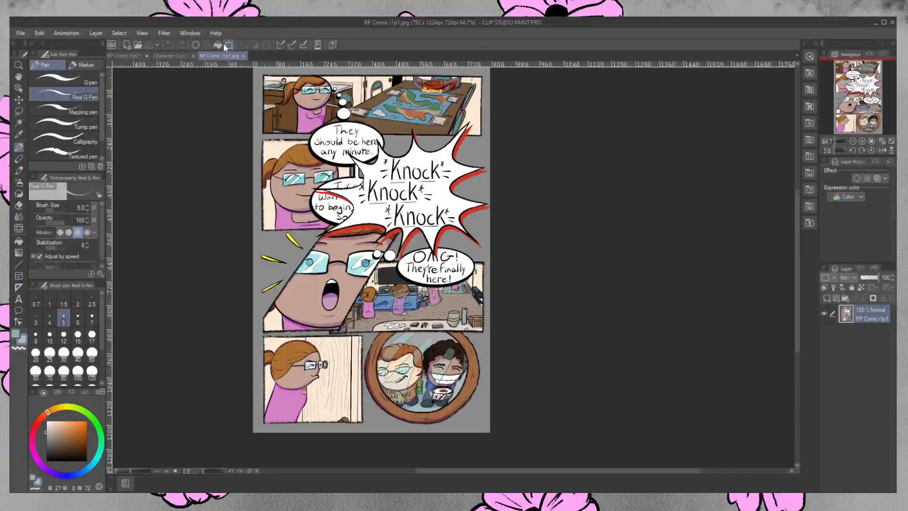
- Sample a gray-brown from the living-room panel of RP Comic i1p1.jpg and fill the mat behind the brown-shirted man in RP Comic i1p2
left_click(19, 133)
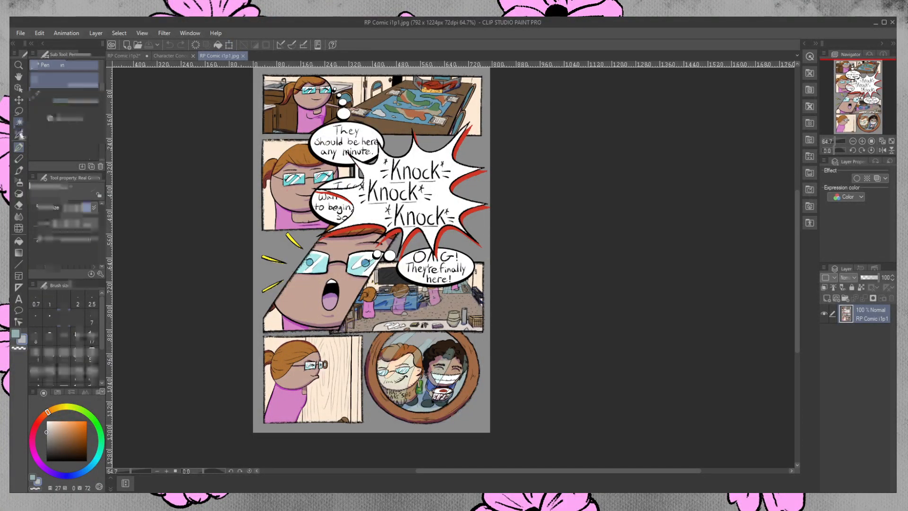
left_click_drag(465, 287, 465, 287)
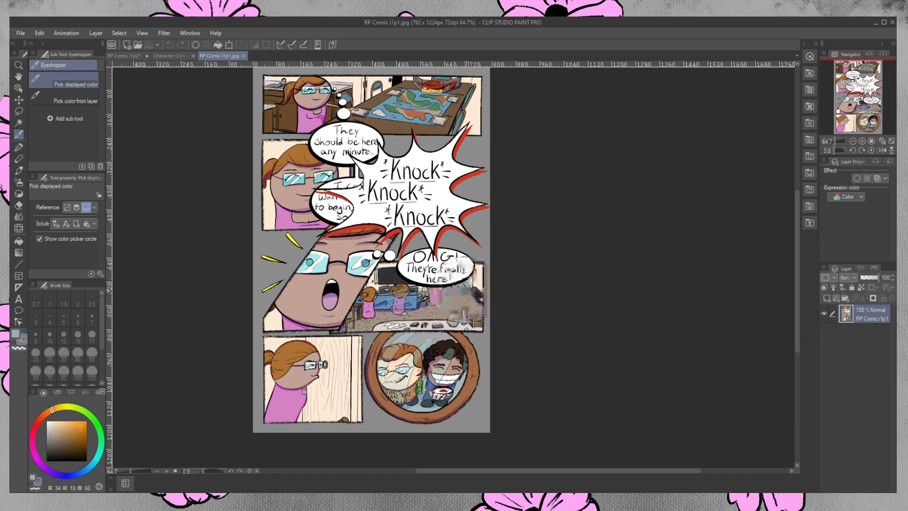
left_click(129, 54)
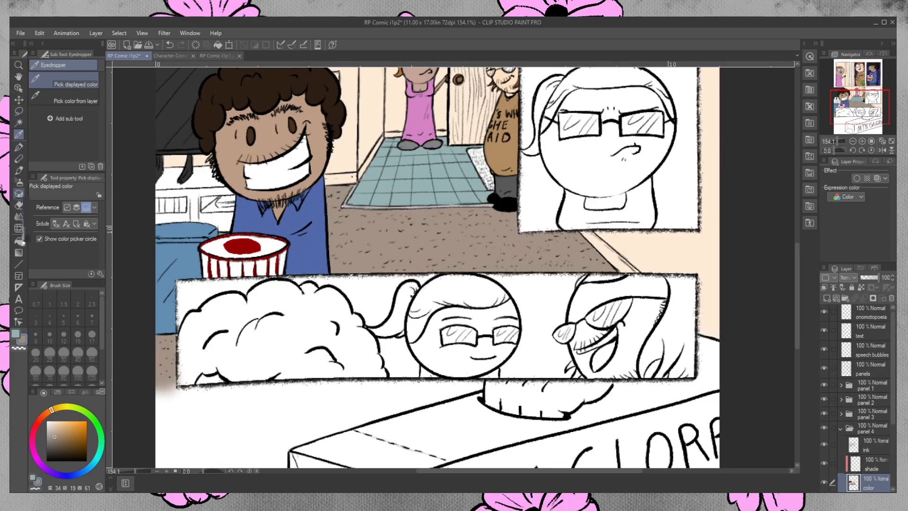
left_click(21, 241)
left_click(488, 165)
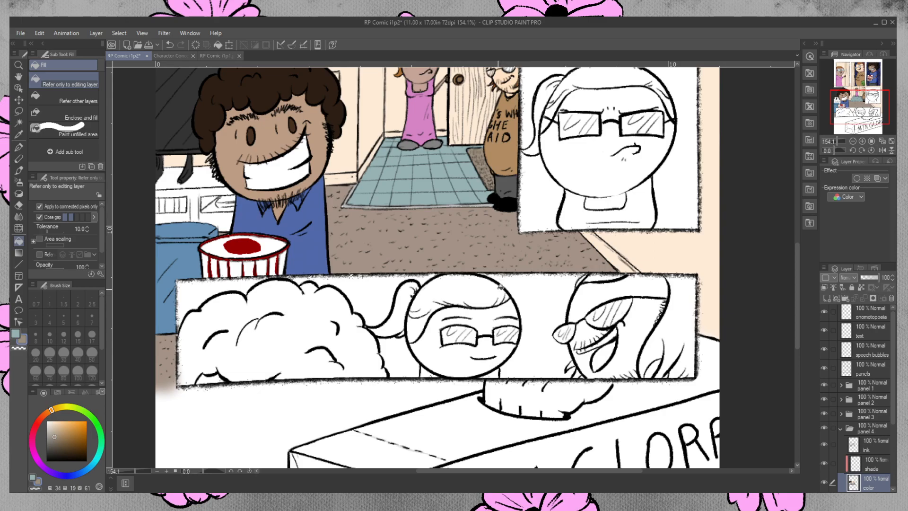
- Sample the gray behind the seated figures in the living-room panel of RP Comic i1p1.jpg, then return to RP Comic i1p2
left_click(217, 55)
left_click(19, 134)
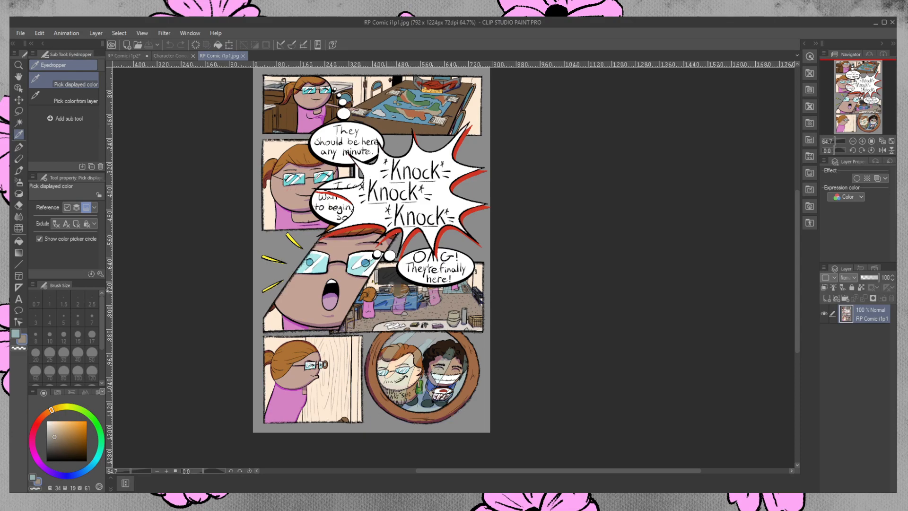
left_click(389, 284)
left_click_drag(386, 287, 383, 285)
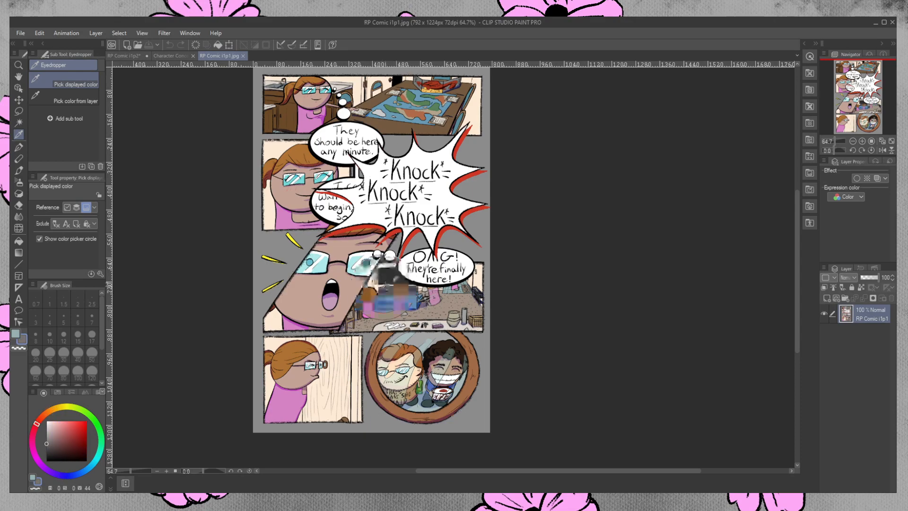
left_click(128, 56)
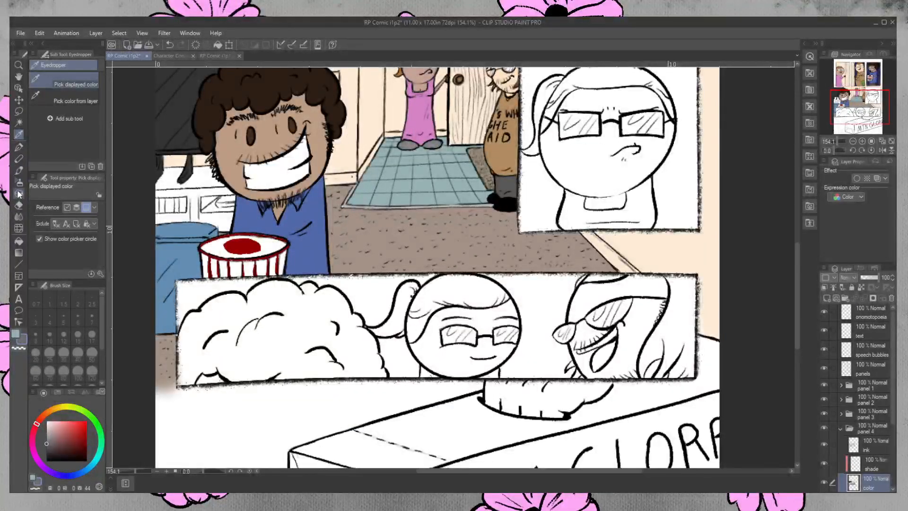
- Lasso the TV stand behind the curly-haired man, fill it with the sampled gray, and clear the selection
left_click(19, 241)
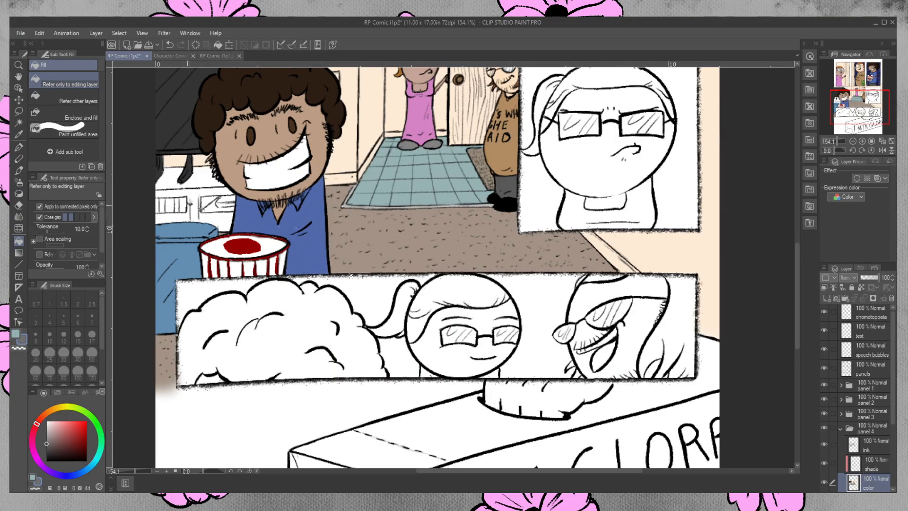
left_click(19, 110)
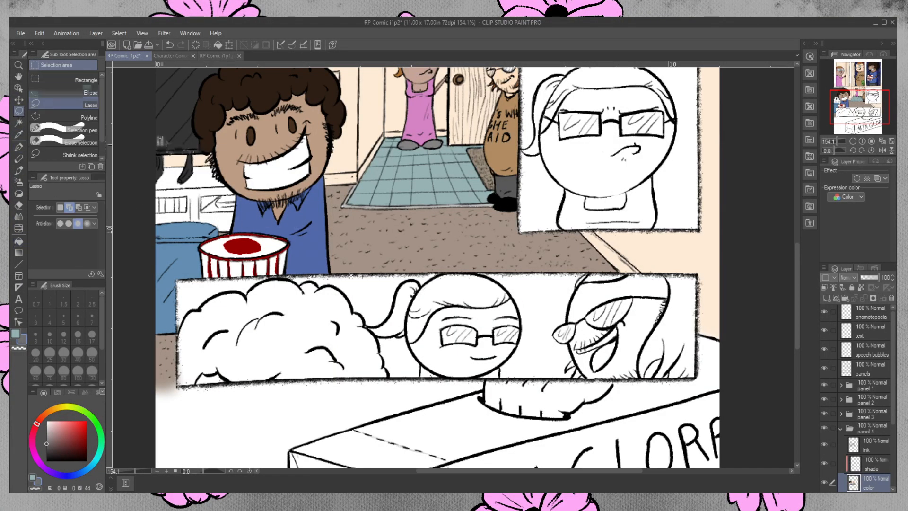
mouse_move(158, 179)
left_mouse_down()
mouse_move(156, 224)
mouse_move(235, 228)
mouse_move(245, 189)
mouse_move(157, 141)
left_mouse_up()
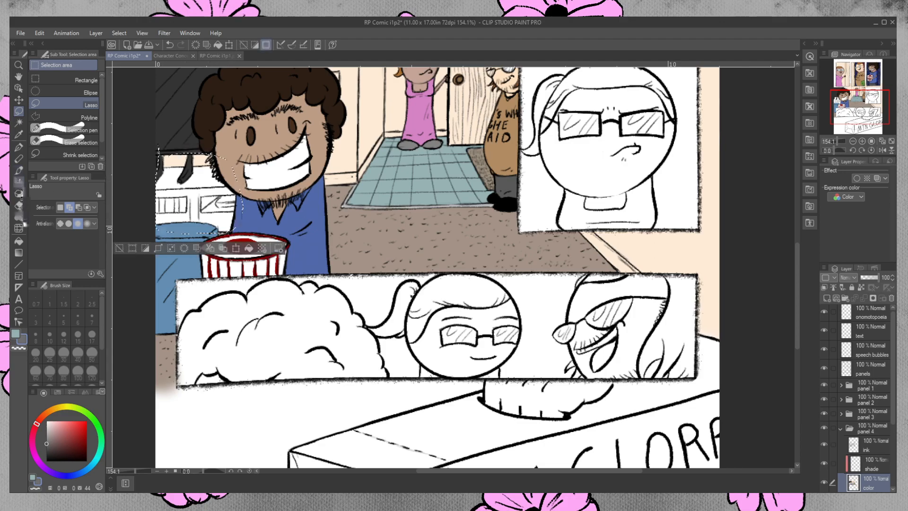
left_click(18, 241)
left_click(208, 188)
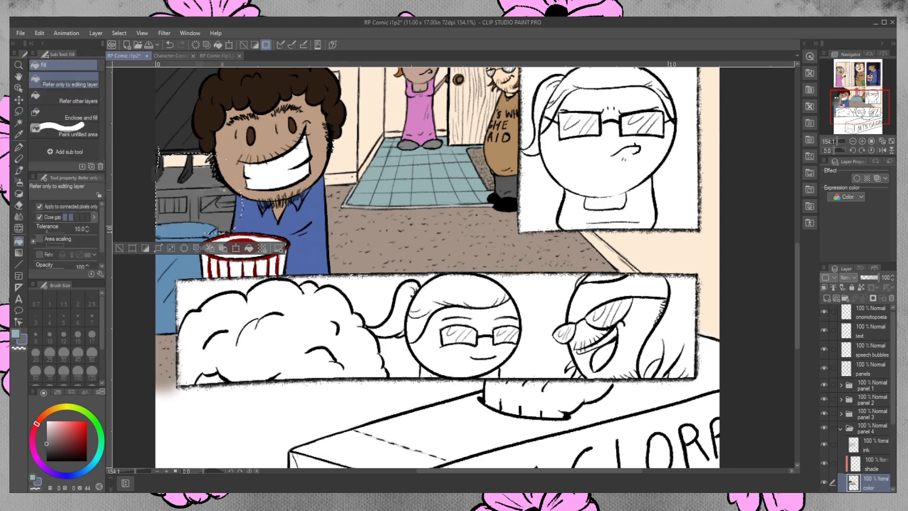
key("ctrl+d")
- Touch up the TV stand with the Brush pen and darken its shelf openings with a darker neutral gray
key("b")
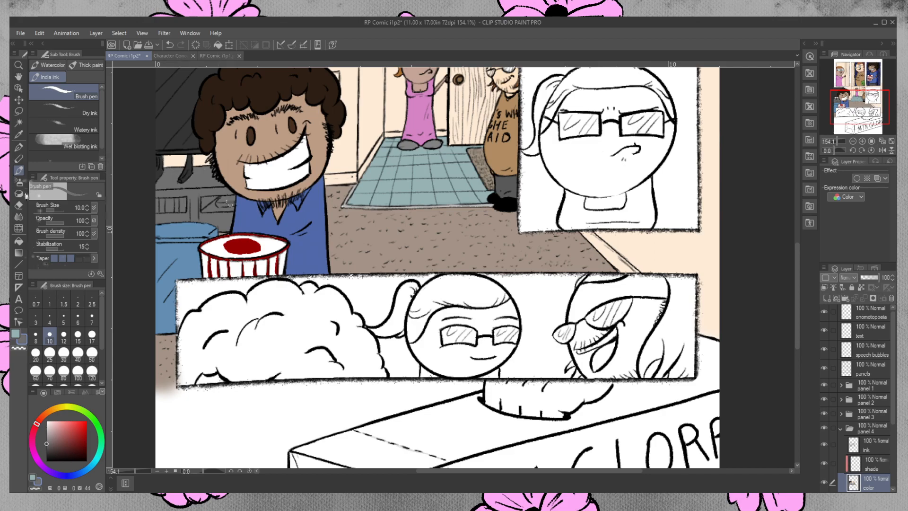
left_click_drag(56, 439, 41, 447)
left_click(47, 452)
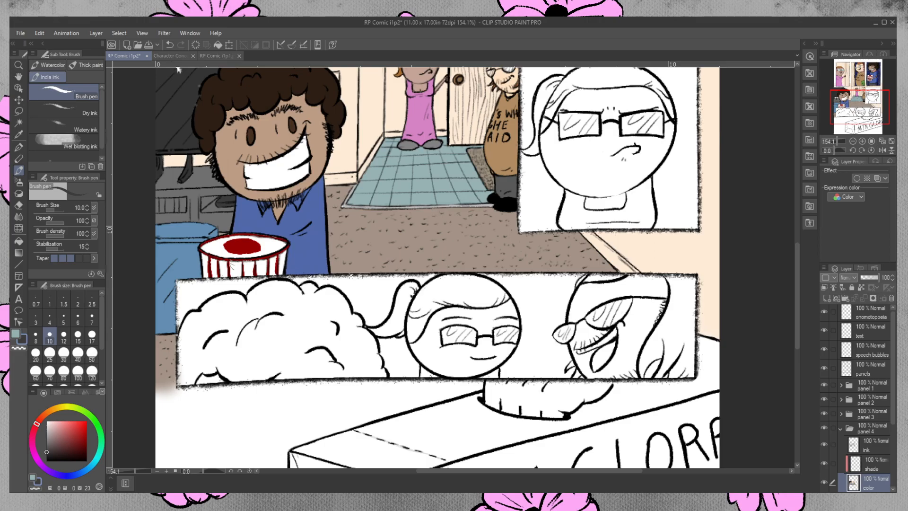
- Sample the blue-gray of the TV stand in the living-room panel of RP Comic i1p1.jpg and color the shelf device in RP Comic i1p2
left_click(216, 55)
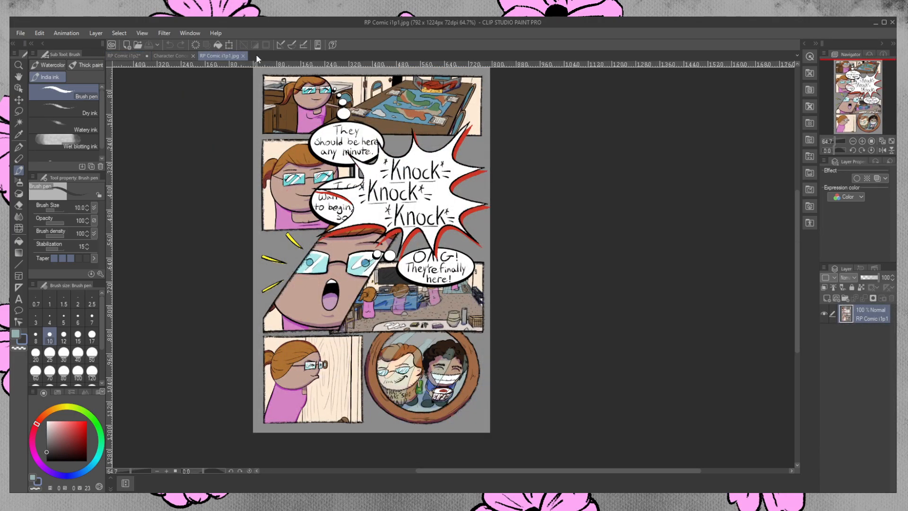
left_click(19, 65)
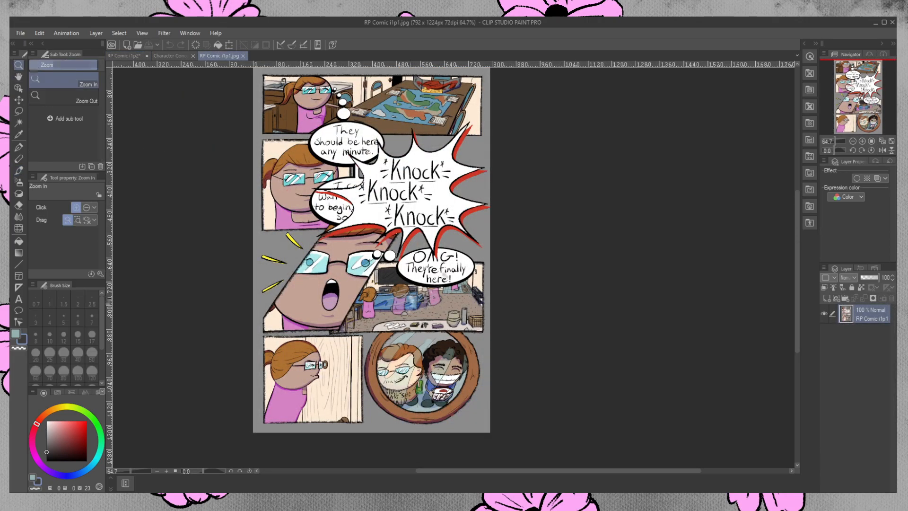
left_click_drag(410, 296, 473, 296)
mouse_move(453, 261)
left_mouse_down()
mouse_move(479, 247)
mouse_move(447, 265)
left_mouse_up()
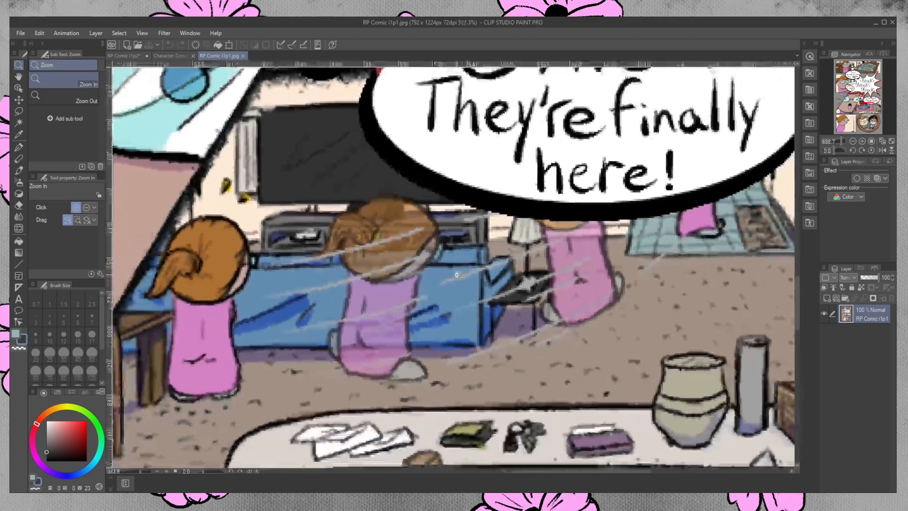
left_click(19, 134)
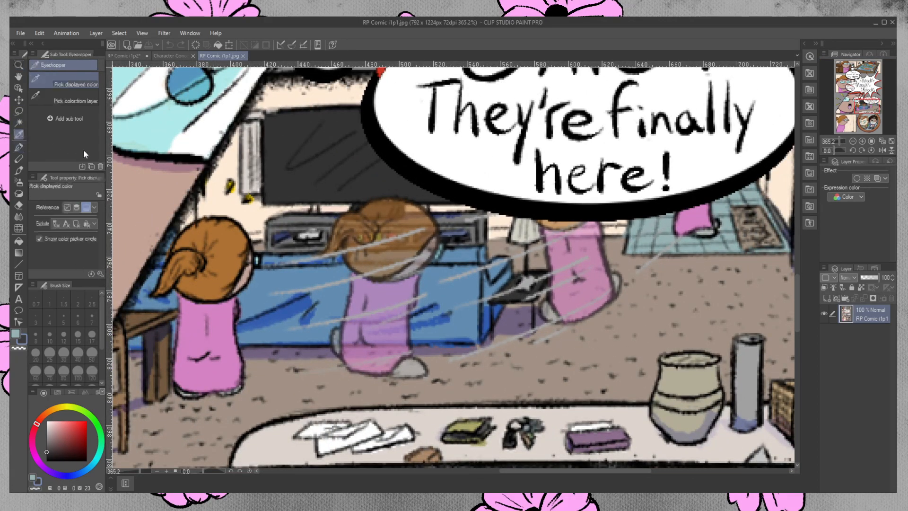
left_click_drag(464, 233, 464, 234)
left_click(120, 56)
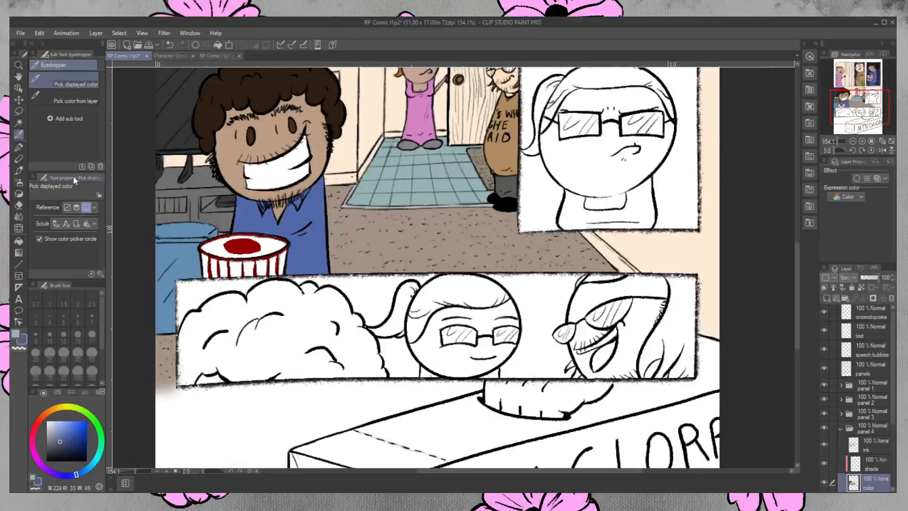
left_click(19, 241)
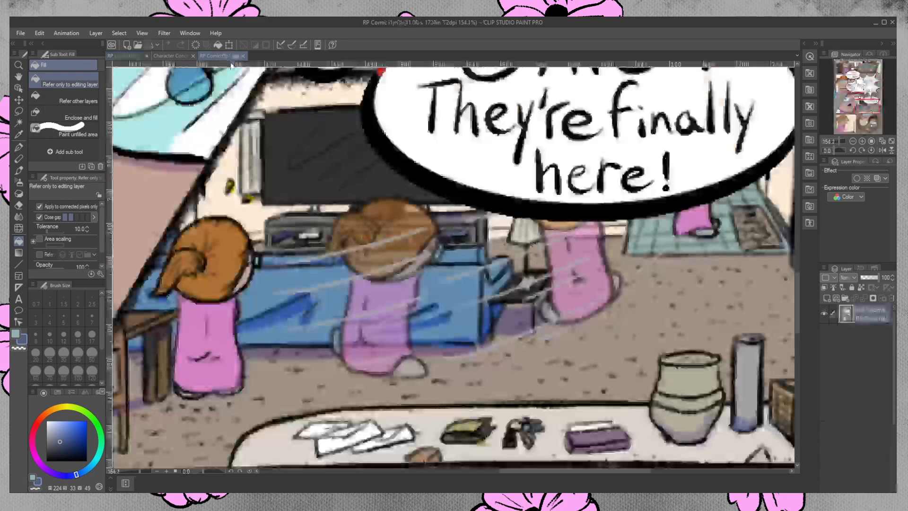
left_click(220, 55)
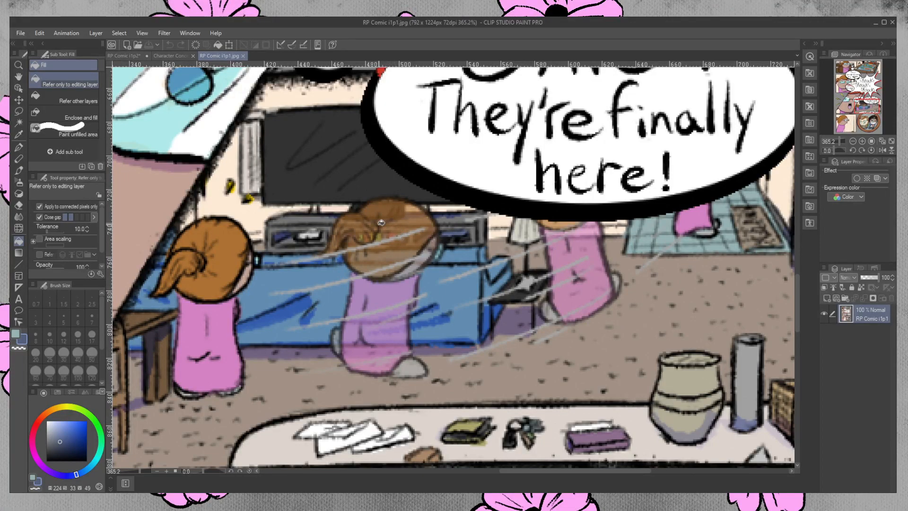
left_click(124, 56)
- Color the row of cases on the TV stand's shelf red, blue and green with the Real G-Pen
left_click(19, 148)
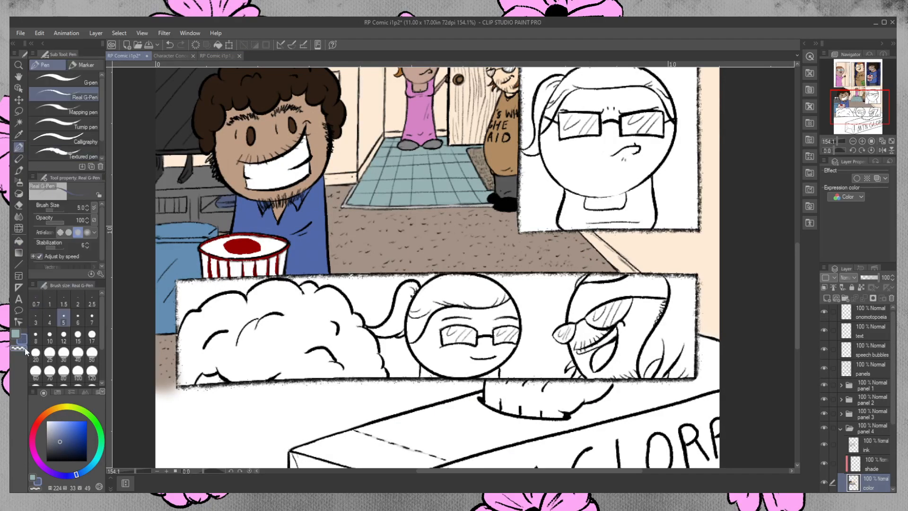
left_click(35, 428)
left_click_drag(70, 430, 71, 434)
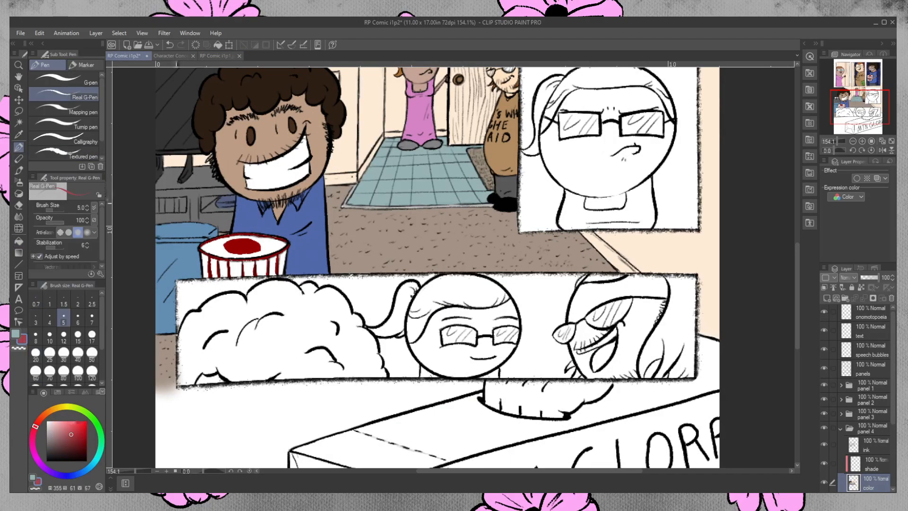
left_click_drag(182, 211, 182, 201)
left_click_drag(86, 473, 93, 465)
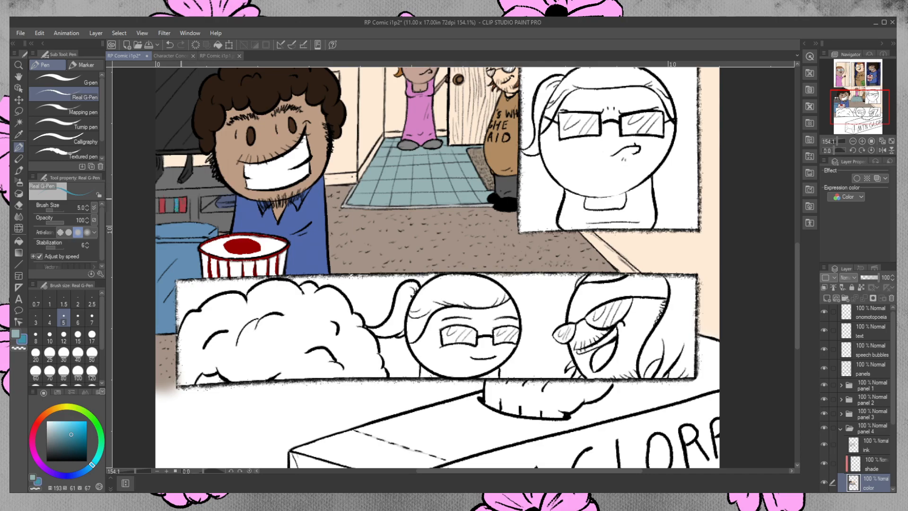
left_click(91, 418)
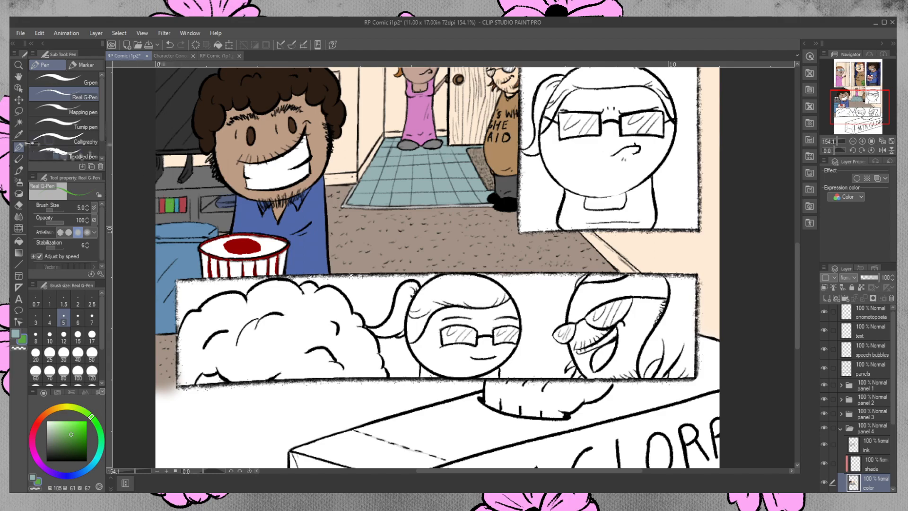
- Sample the TV stand's gray and touch up the shelf area beside the man's shoulder with the Brush pen
left_click(19, 135)
left_click(171, 176)
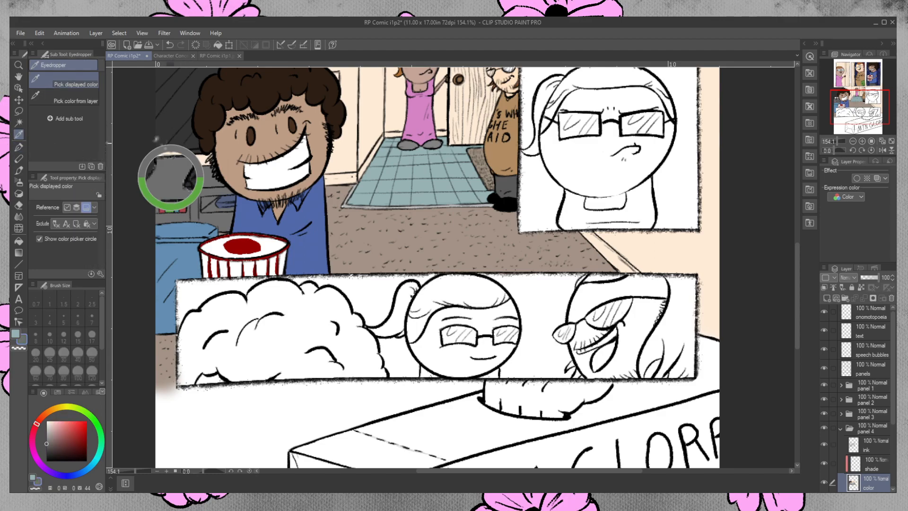
left_click(19, 170)
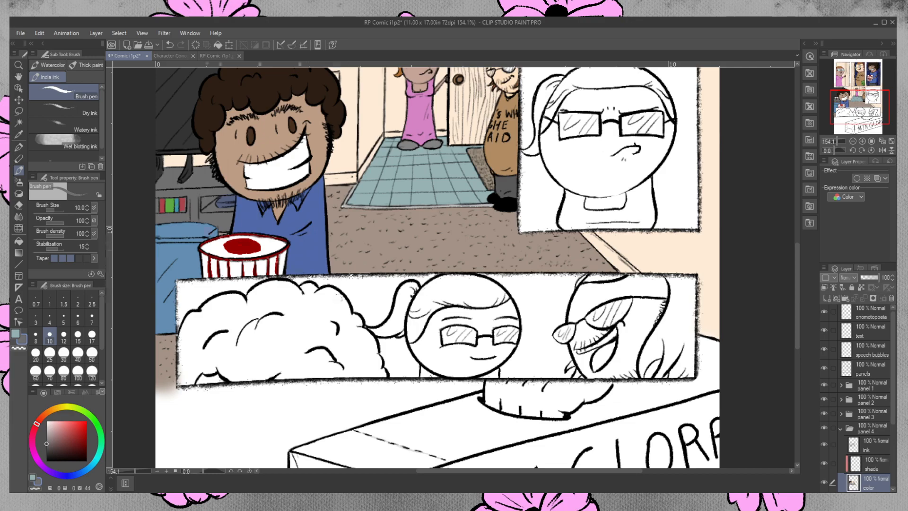
key("ctrl+z")
left_click_drag(213, 195, 216, 197)
- Sample the off-white of the blinds in the living-room panel of RP Comic i1p1.jpg, then return to RP Comic i1p2
left_click_drag(797, 261, 797, 216)
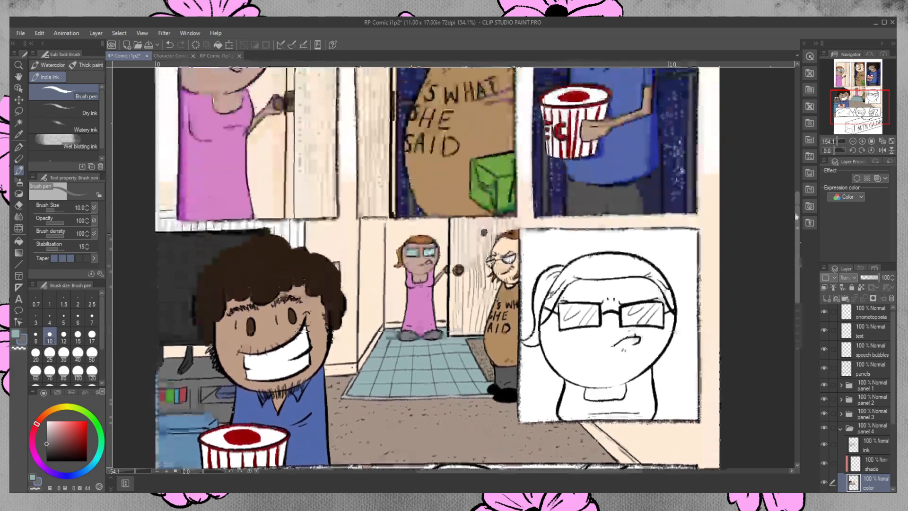
scroll(788, 237, "down", 3)
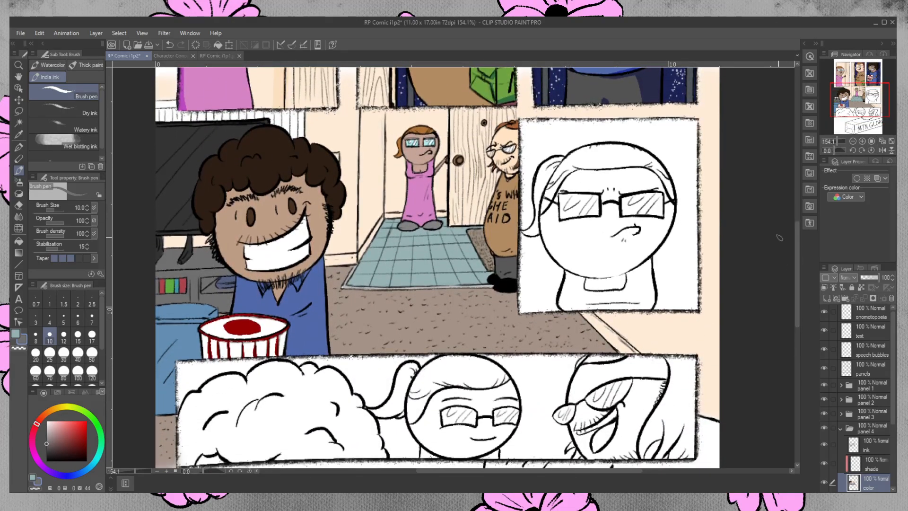
left_click(218, 56)
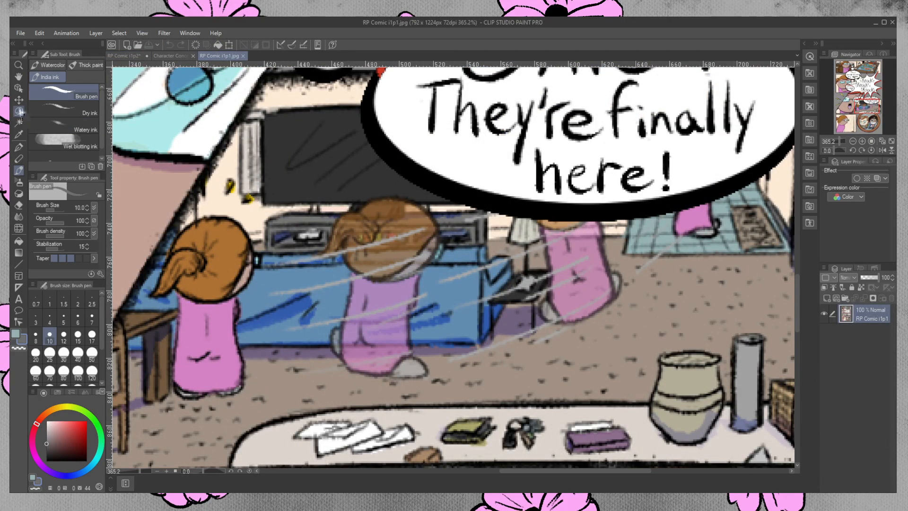
left_click(19, 134)
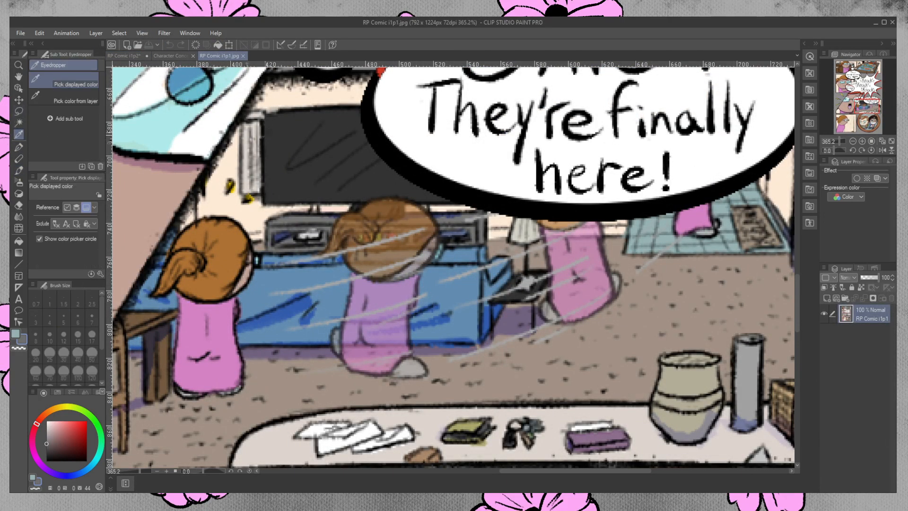
left_click(251, 138)
left_click(127, 56)
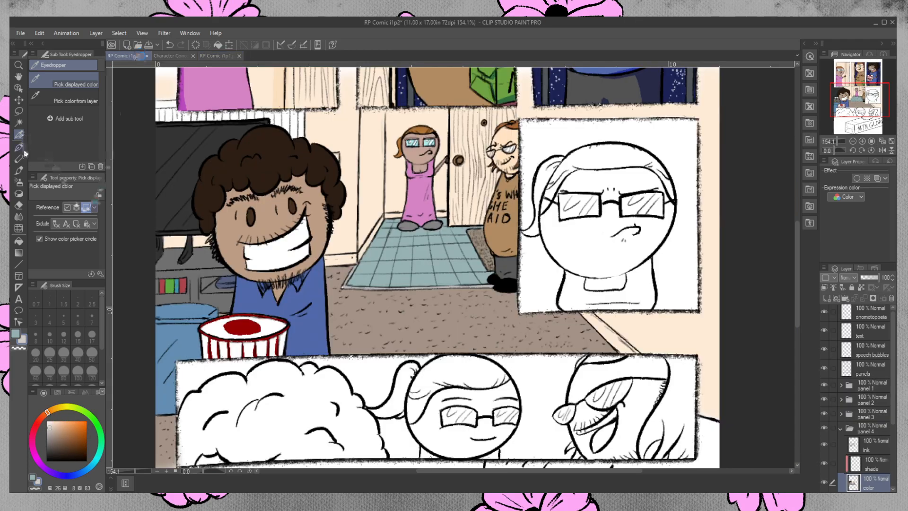
left_click(19, 169)
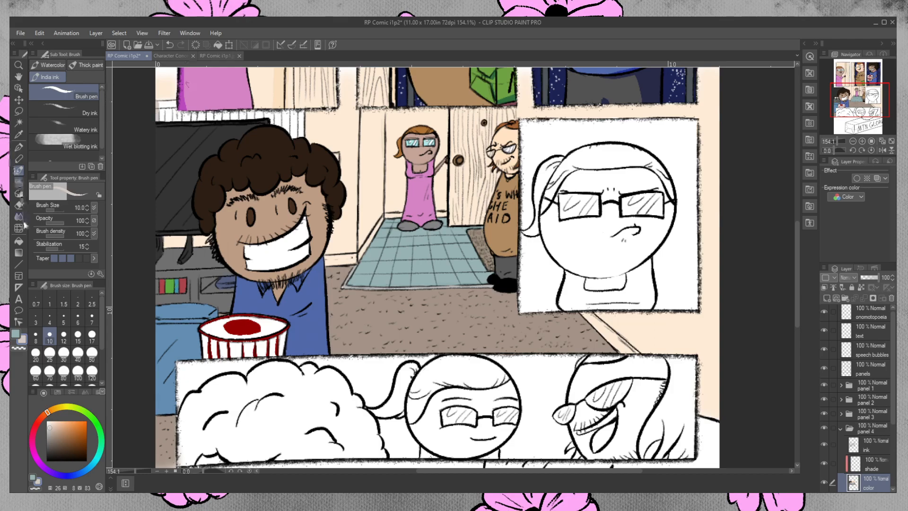
left_click(19, 241)
left_click(201, 101)
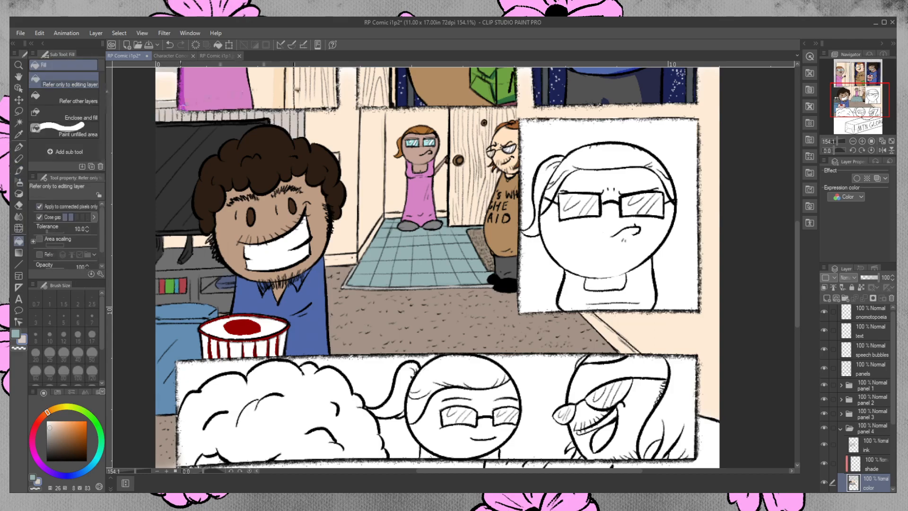
- Lasso the blinds above the TV, fill them with the sampled off-white, deselect, and touch up the remaining gaps with the Brush pen
key("m")
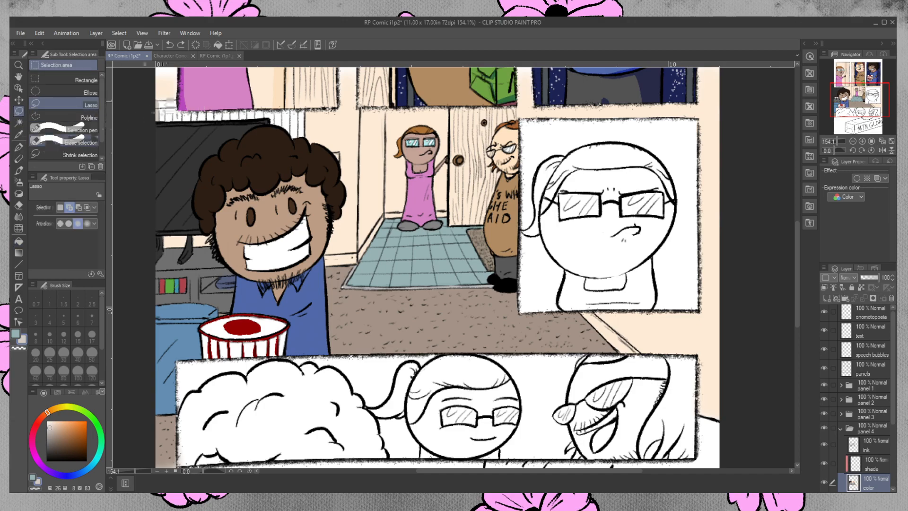
mouse_move(168, 97)
left_mouse_down()
mouse_move(192, 108)
mouse_move(309, 107)
mouse_move(308, 143)
mouse_move(184, 135)
mouse_move(159, 124)
mouse_move(160, 90)
left_mouse_up()
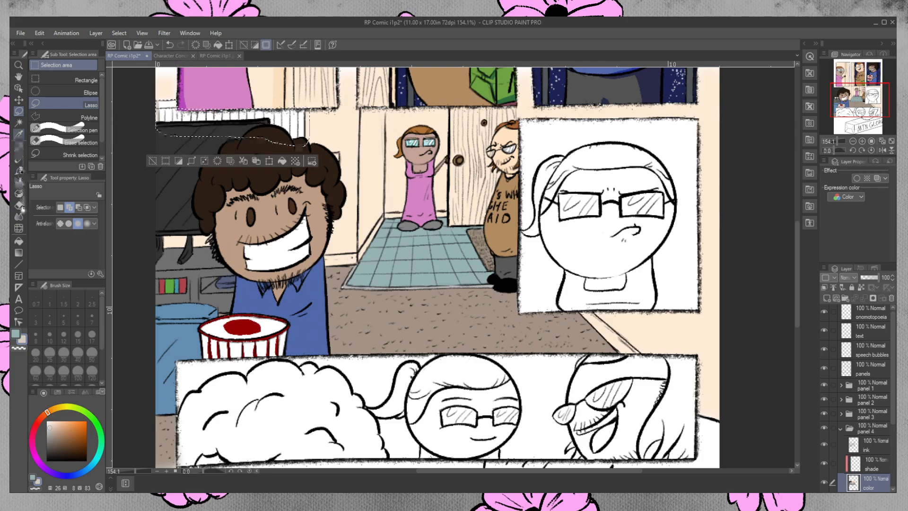
left_click(19, 241)
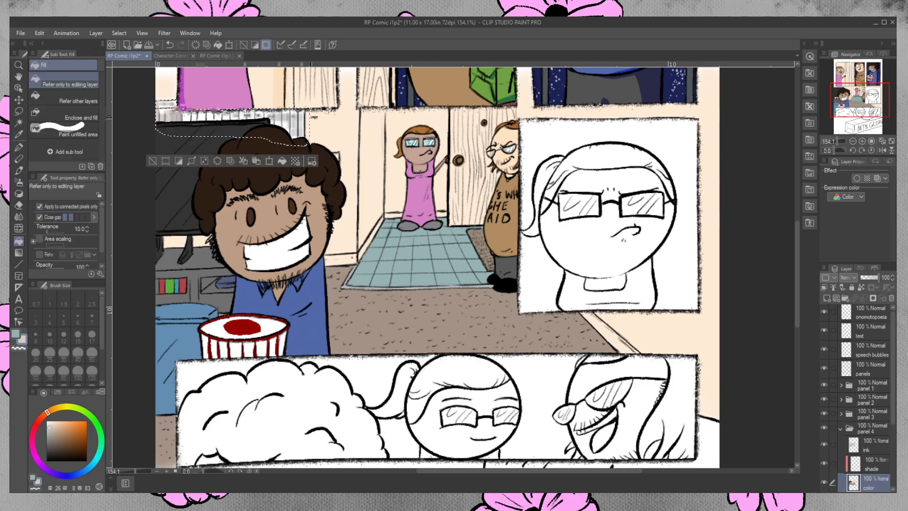
left_click(201, 125)
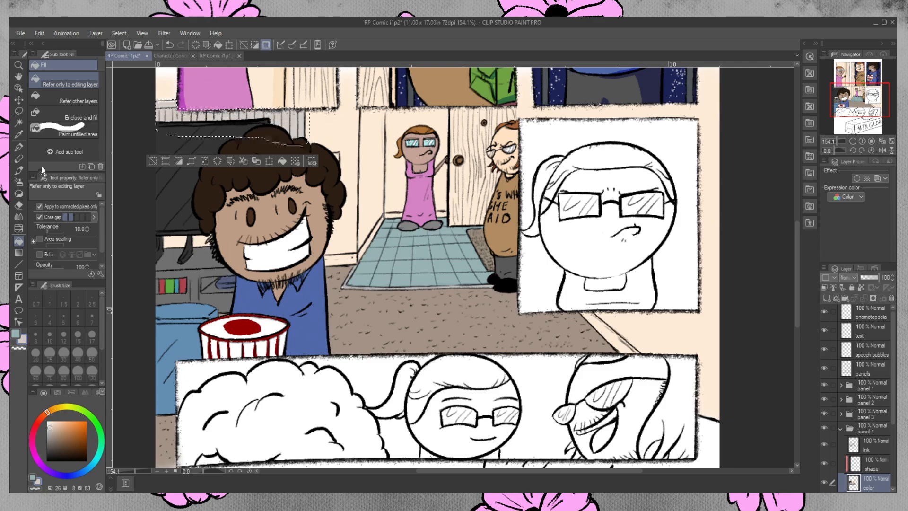
key("ctrl+d")
left_click(18, 170)
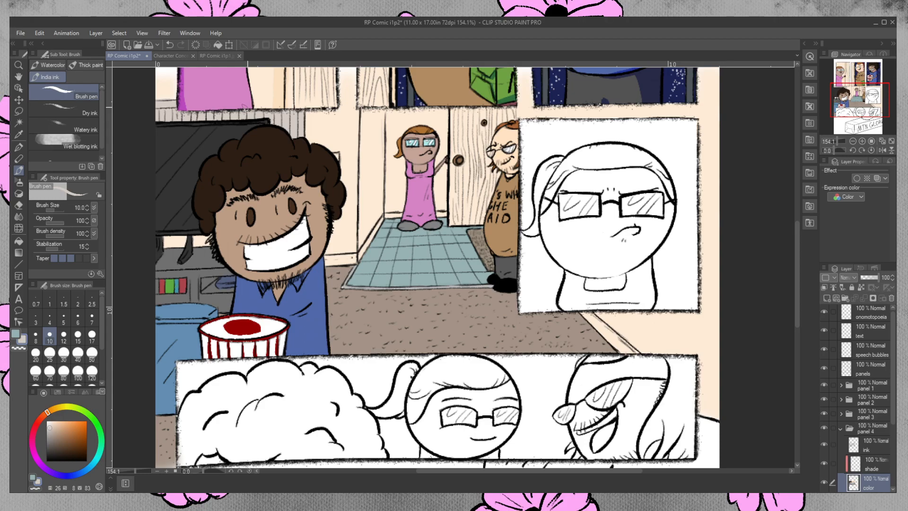
- Activate panel 4's shade layer, choose a dark blue (hue 227, saturation 100, value 33), and set the layer opacity to 54%
left_click(875, 468)
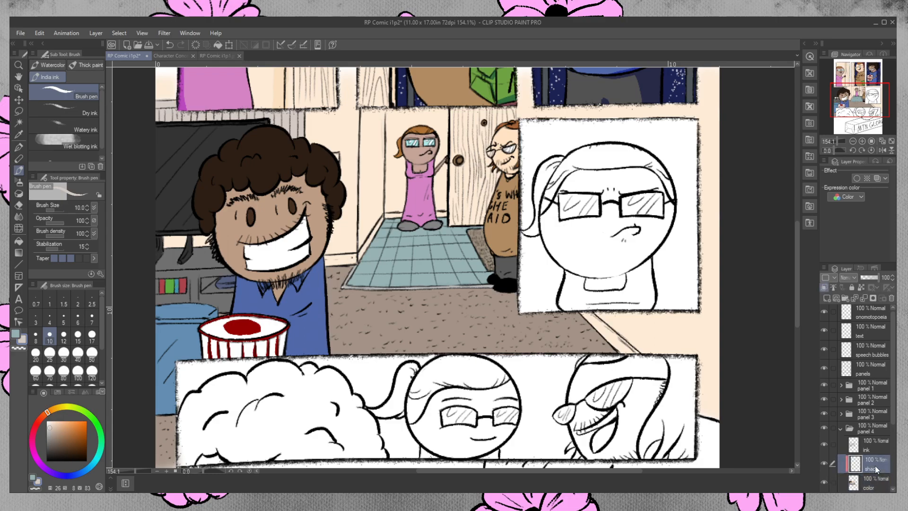
left_click_drag(86, 443, 86, 447)
left_click_drag(70, 477, 74, 474)
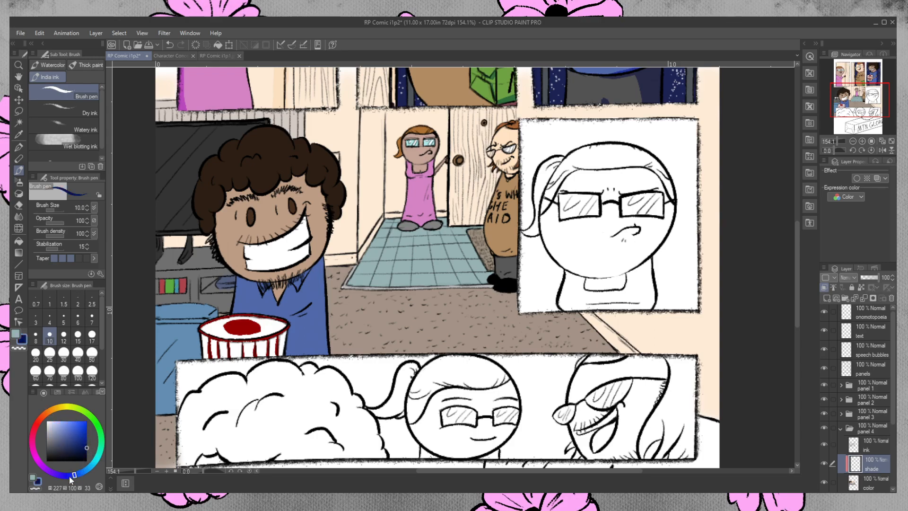
left_click(869, 278)
left_click(868, 278)
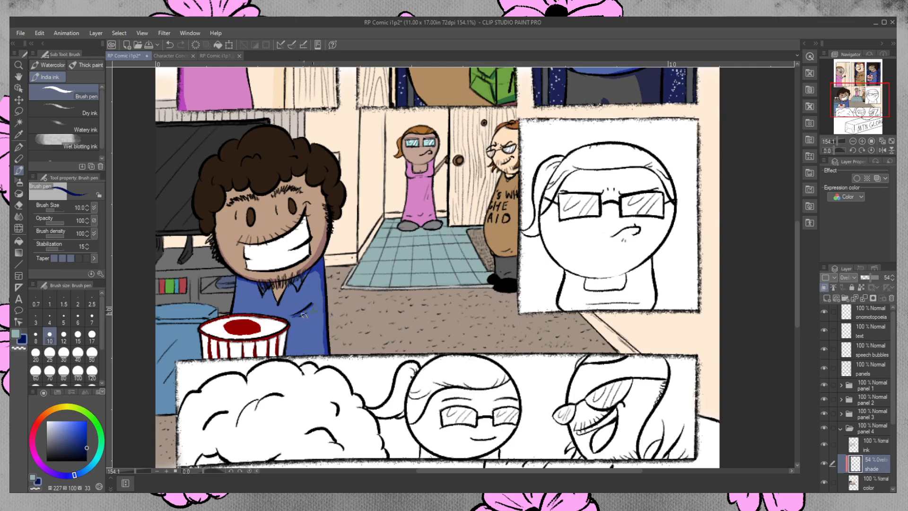
- Shade the curly-haired man's face and blue shirt with dark blue Brush pen strokes, undoing the unwanted ones
key("ctrl+z")
mouse_move(290, 317)
left_mouse_down()
mouse_move(347, 279)
mouse_move(311, 312)
left_mouse_up()
left_click_drag(274, 288, 276, 299)
key("ctrl+z")
mouse_move(276, 206)
left_mouse_down()
mouse_move(289, 180)
mouse_move(238, 222)
left_mouse_up()
key("ctrl+z")
left_click_drag(294, 202, 294, 208)
key("ctrl+z")
left_click_drag(230, 204, 252, 199)
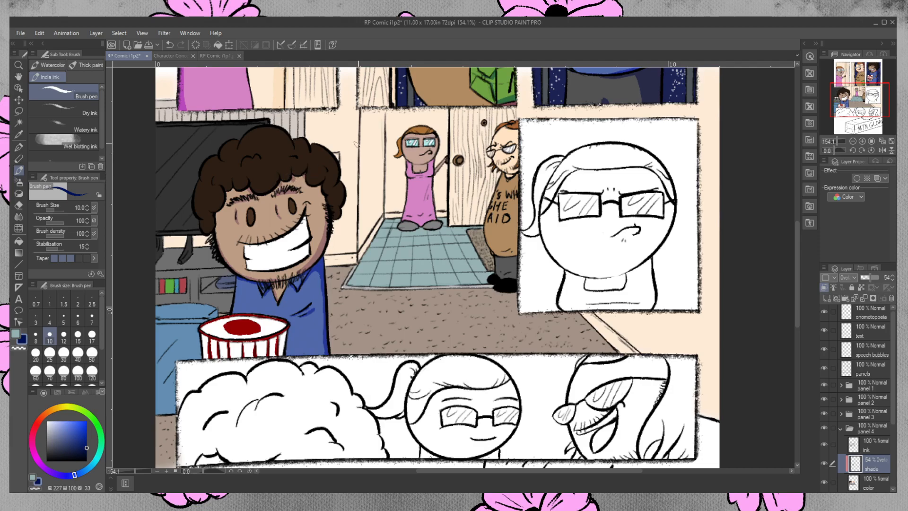
- Undo the last two strokes and shade the curly-haired man's hair and the edge of his face with the dark blue Brush pen
key("ctrl+z")
key("ctrl+z")
mouse_move(337, 200)
left_mouse_down()
mouse_move(341, 215)
mouse_move(338, 183)
mouse_move(340, 208)
left_mouse_up()
left_click_drag(317, 148, 336, 184)
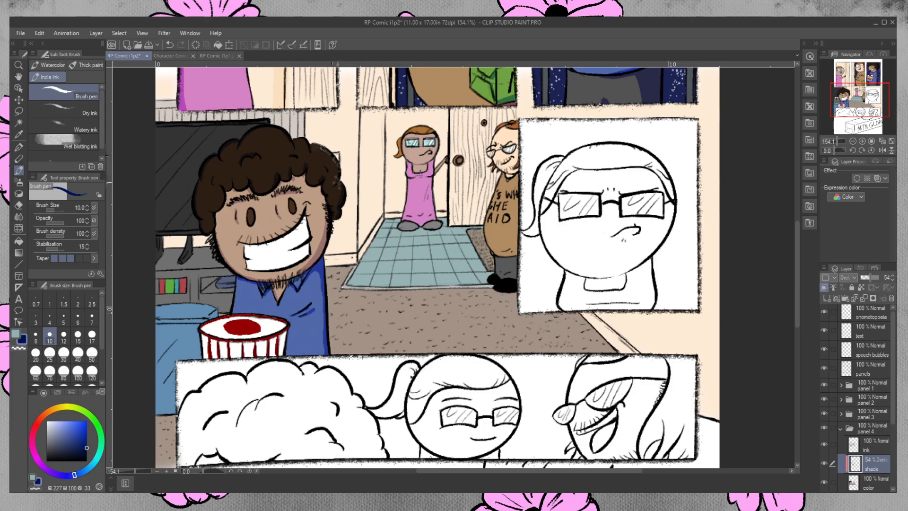
left_click_drag(310, 149, 321, 149)
mouse_move(216, 217)
left_mouse_down()
mouse_move(226, 194)
mouse_move(224, 210)
left_mouse_up()
- Shade the blue chair beside the curly-haired man with dark blue strokes, undoing the unwanted ones
left_click_drag(158, 317, 210, 315)
key("ctrl+z")
key("ctrl+z")
key("ctrl+z")
mouse_move(173, 344)
left_mouse_down()
mouse_move(153, 366)
mouse_move(172, 382)
mouse_move(156, 397)
left_mouse_up()
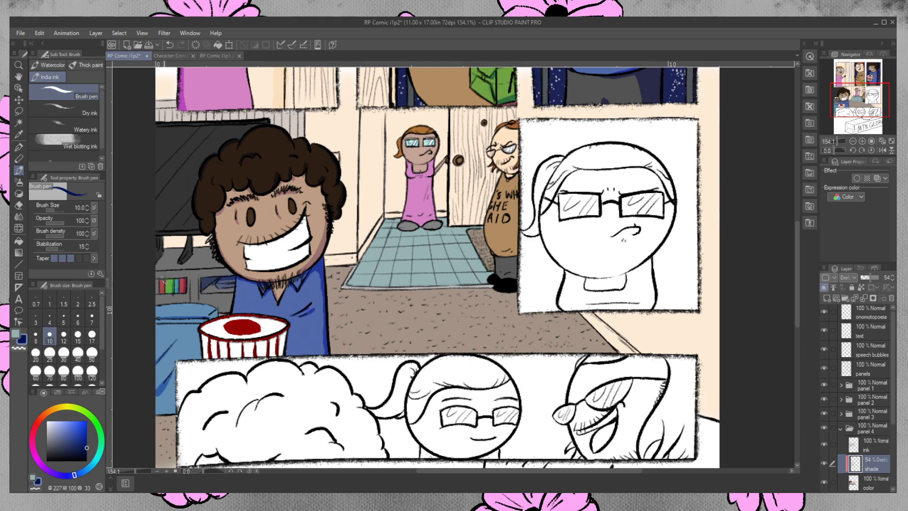
- Shade the brown doormat beside the blue tiled floor with dark blue Brush pen strokes
left_click(19, 216)
left_click(19, 205)
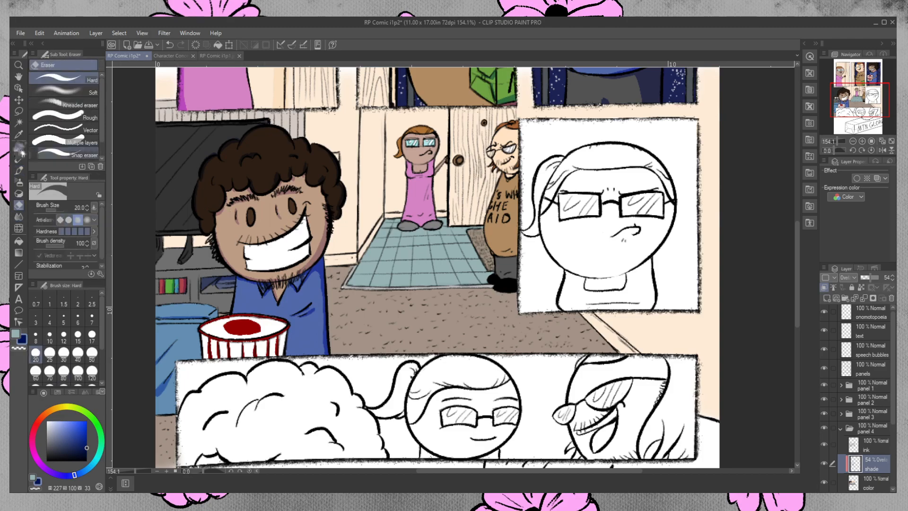
left_click(18, 170)
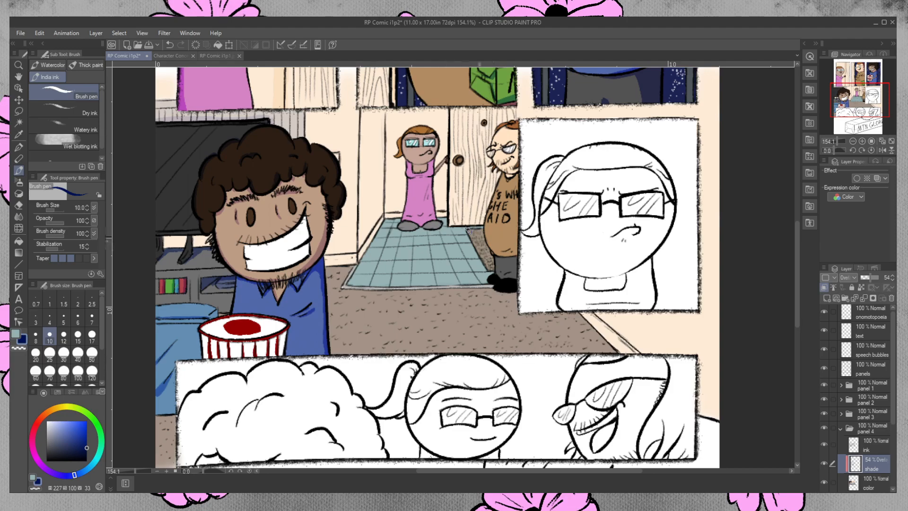
mouse_move(468, 230)
left_mouse_down()
mouse_move(525, 248)
mouse_move(488, 271)
left_mouse_up()
left_click_drag(468, 231, 489, 268)
- Set the shading color to hue 227, saturation 99, value 32, and shade the side of the woman's pink dress in panel 4
left_click(86, 461)
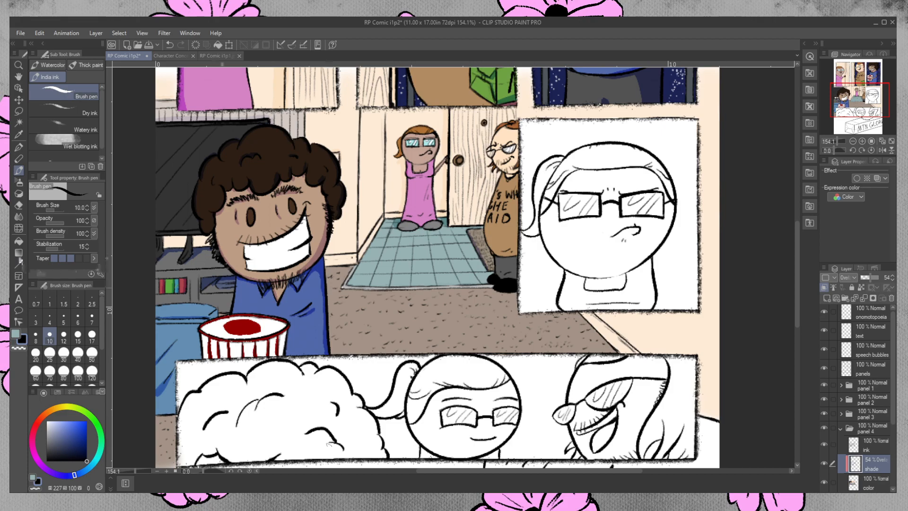
left_click(85, 448)
mouse_move(408, 159)
left_mouse_down()
mouse_move(434, 159)
mouse_move(407, 167)
mouse_move(409, 180)
left_mouse_up()
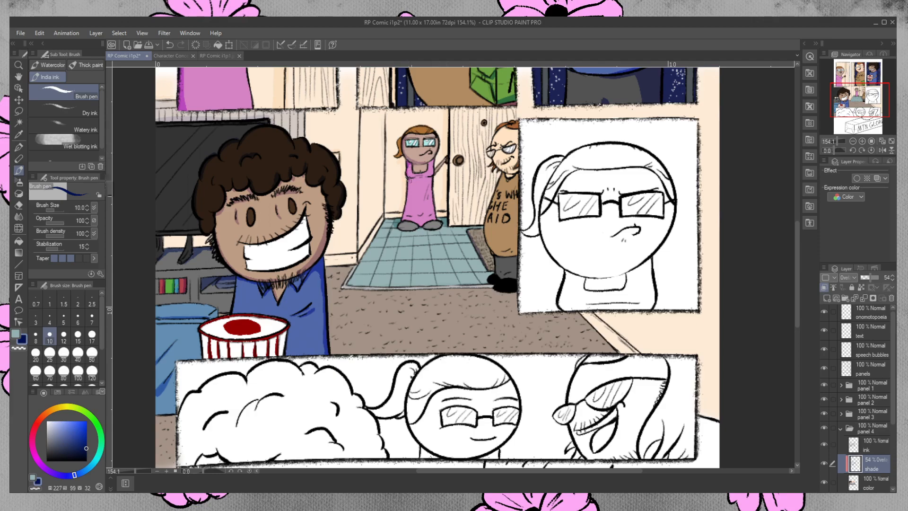
left_click_drag(405, 188, 408, 210)
left_click(19, 205)
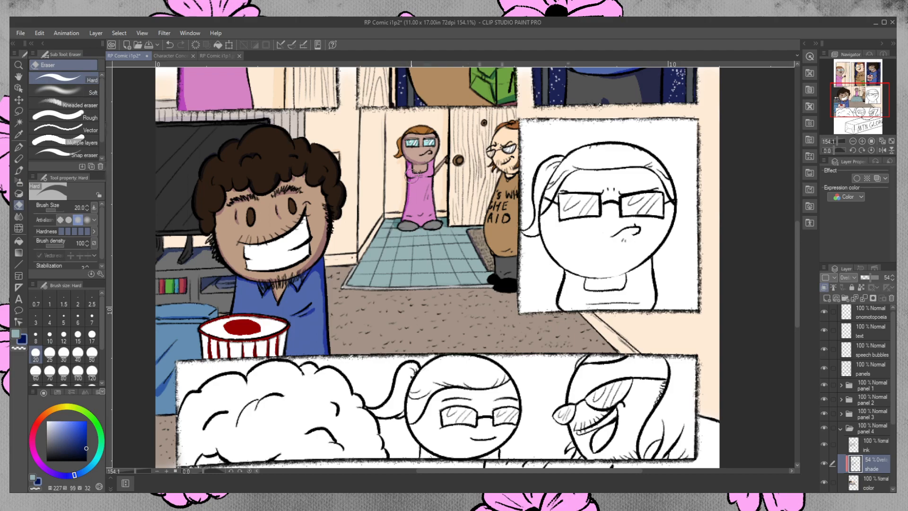
left_click(19, 170)
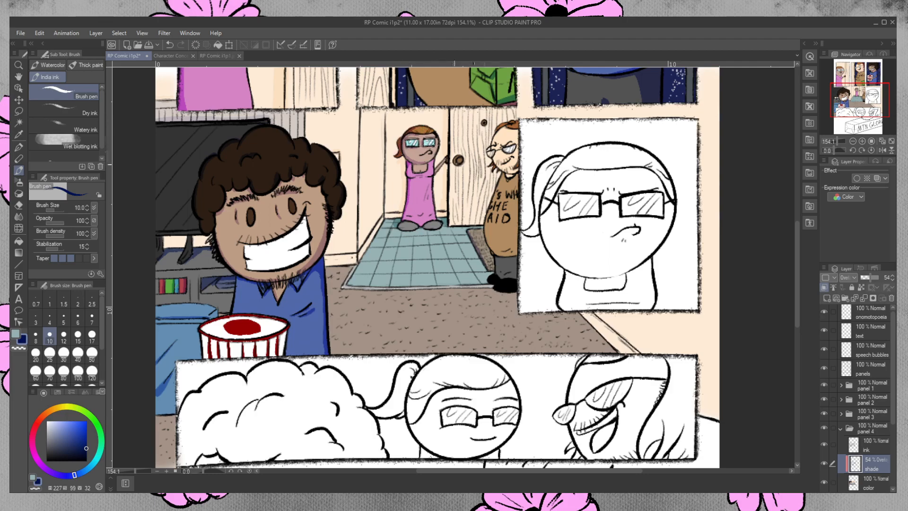
- Shade the woman's raised arm and shoes, undo the unwanted dress-fold strokes, and save the page
left_click_drag(435, 171, 448, 158)
left_click_drag(429, 187, 424, 196)
key("ctrl+z")
left_click_drag(429, 186, 424, 196)
key("ctrl+z")
left_click_drag(400, 229, 409, 228)
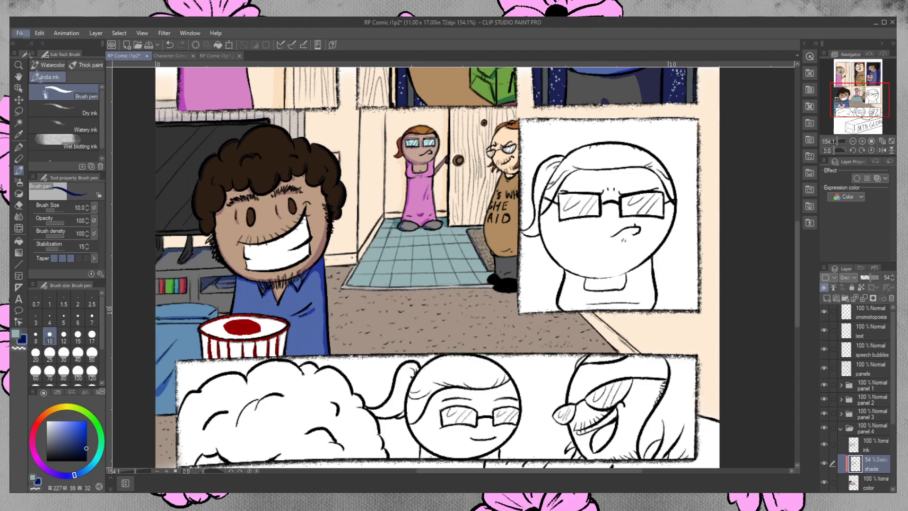
key("ctrl+s")
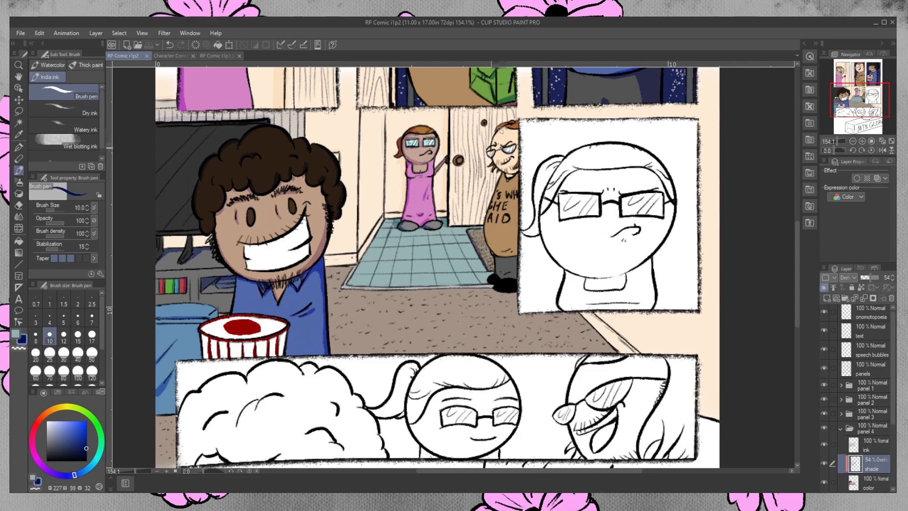
- Shade the long-haired man's hair, brown shirt and dark trousers in panel 4, undoing the last unwanted stroke
left_click_drag(502, 128, 499, 139)
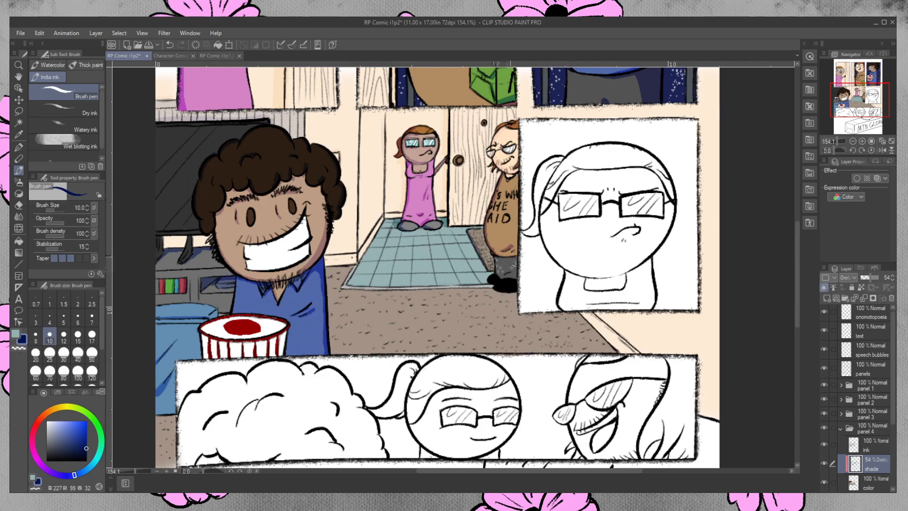
left_click_drag(497, 272, 513, 274)
key("ctrl+z")
- Color the long-haired man's lenses on panel 4's color layer with the Real G-Pen, using light blue sampled from the woman's glasses plus white
key("i")
left_click(411, 142)
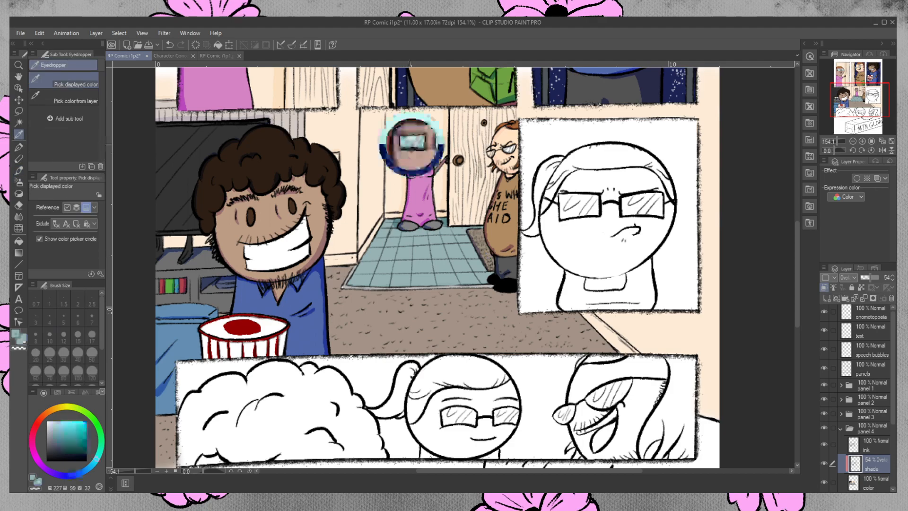
left_click(20, 169)
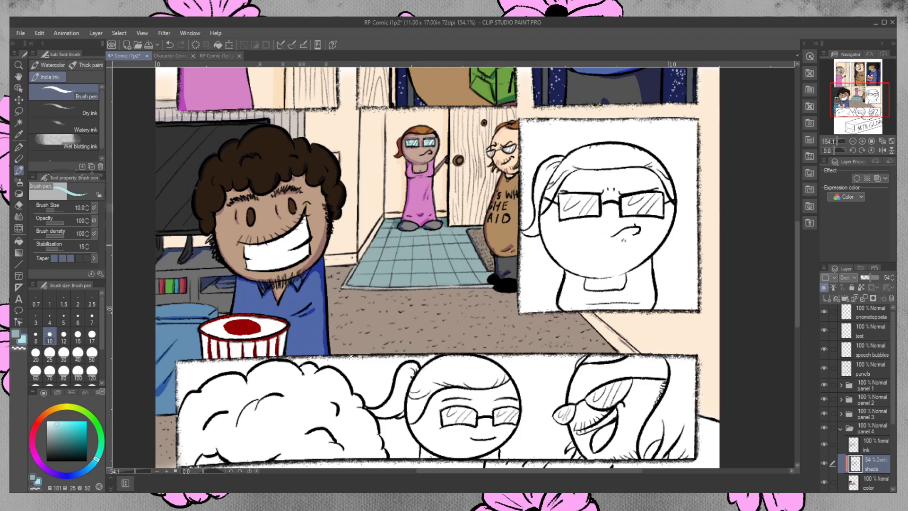
left_click(863, 481)
left_click(19, 147)
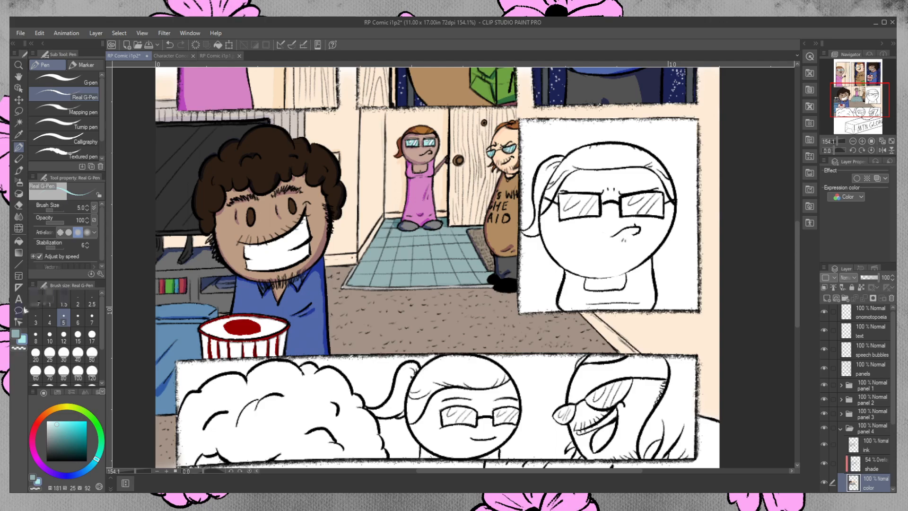
left_click(21, 351)
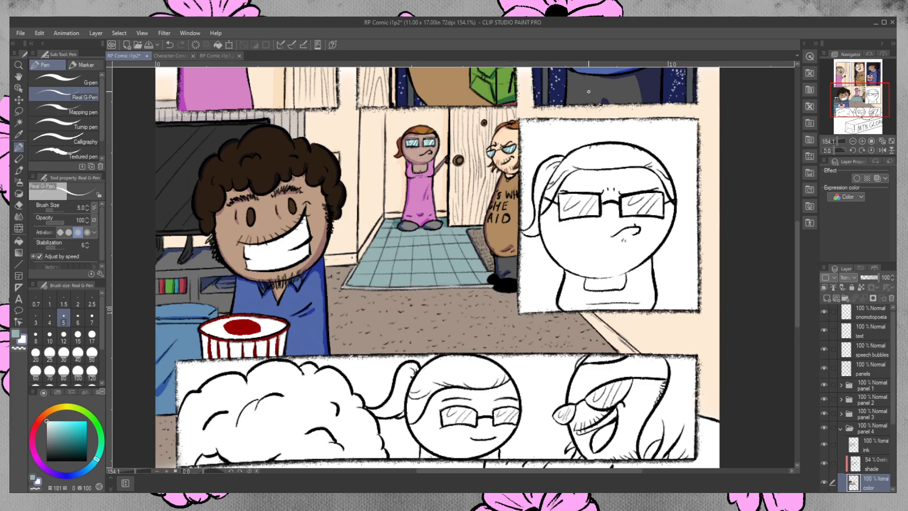
- Collapse the panel 4 folder, expand panel 5, and activate its color layer
left_click(870, 465)
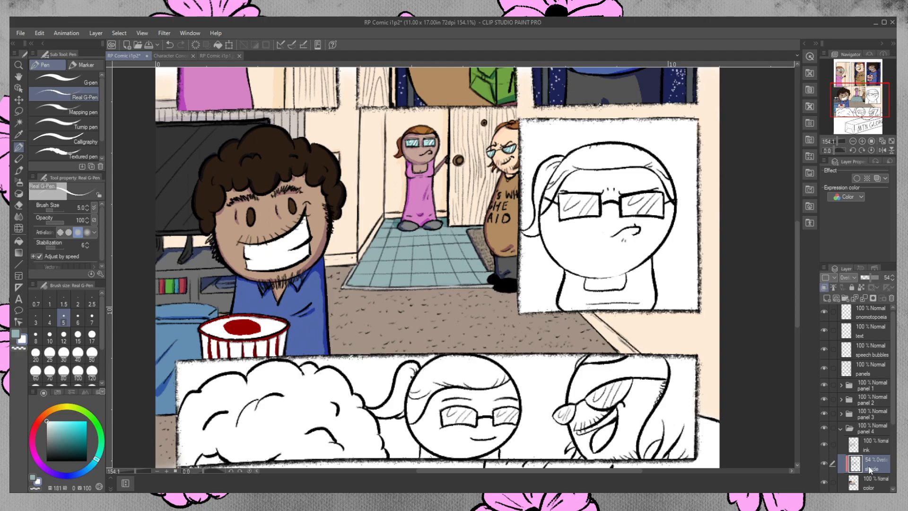
left_click(841, 429)
left_click(841, 443)
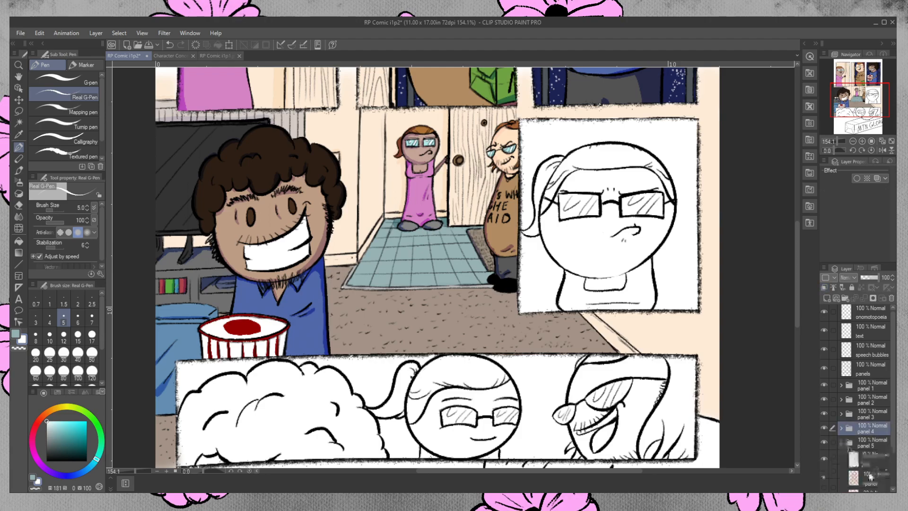
scroll(894, 415, "down", 3)
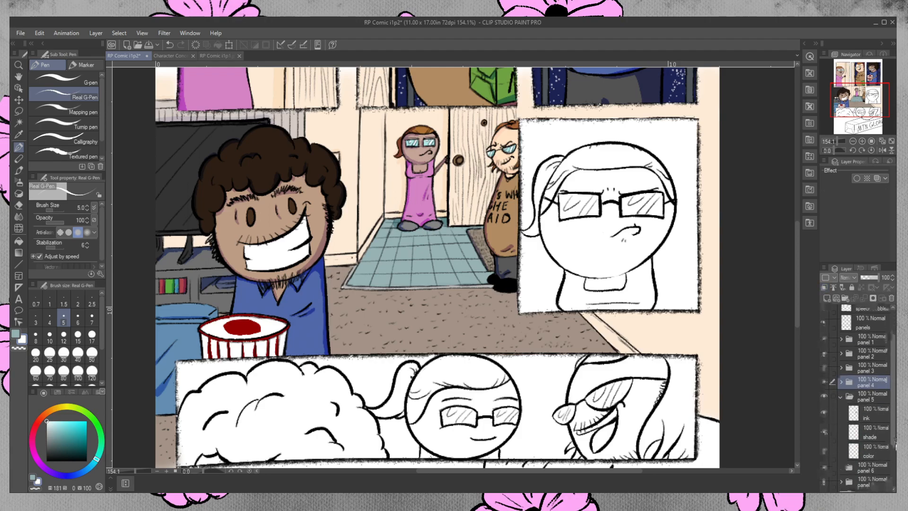
left_click(883, 449)
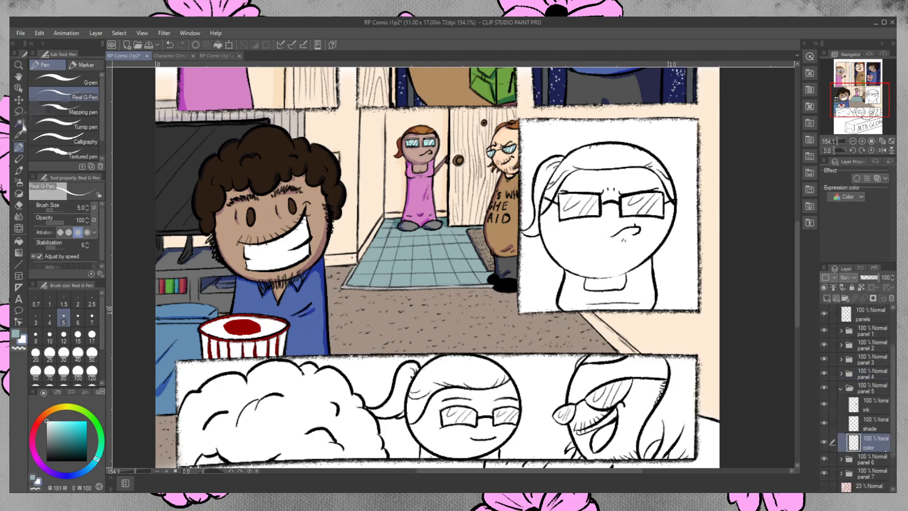
- Auto-select the woman's dress in panel 5, fill it with pink sampled from her panel 4 dress, and deselect
left_click(20, 133)
left_click(415, 186)
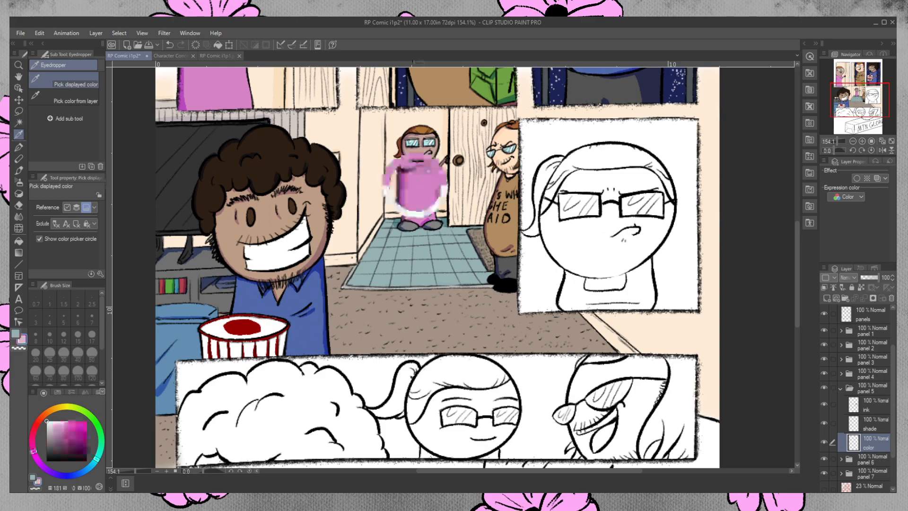
left_click(19, 170)
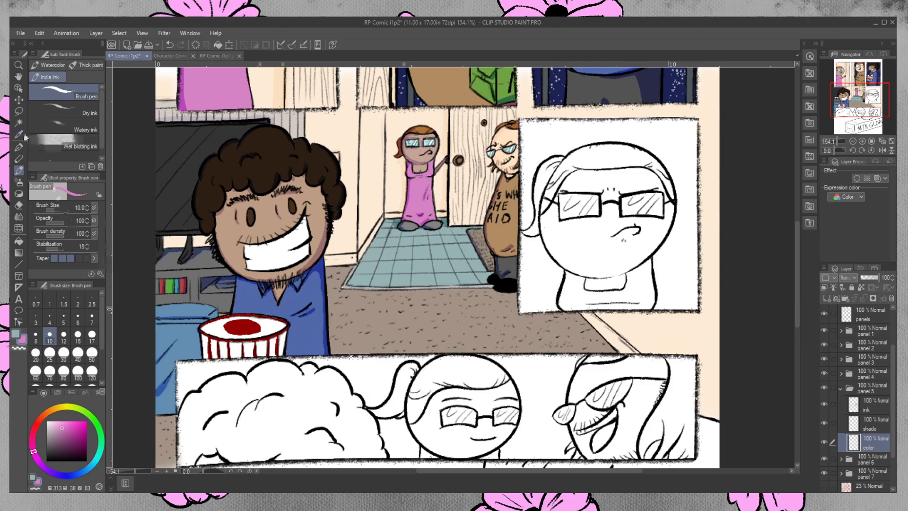
left_click(19, 122)
left_click(633, 260)
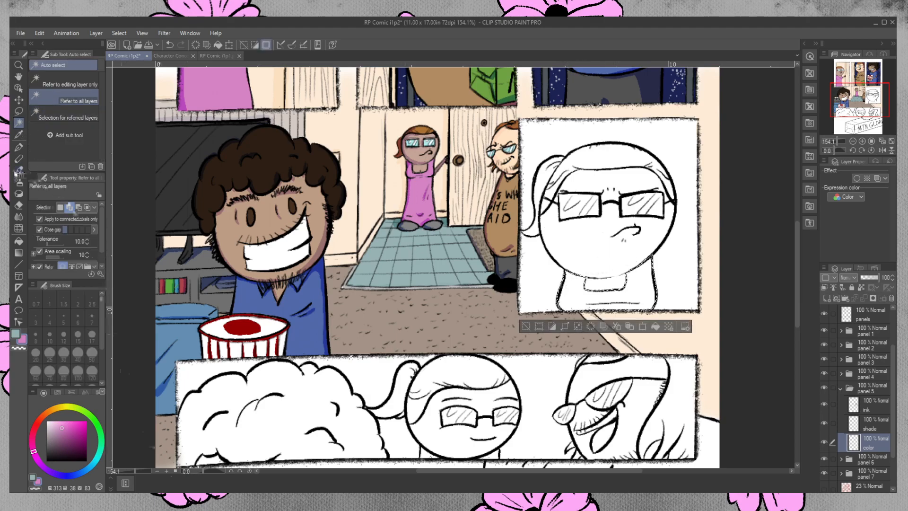
left_click(19, 241)
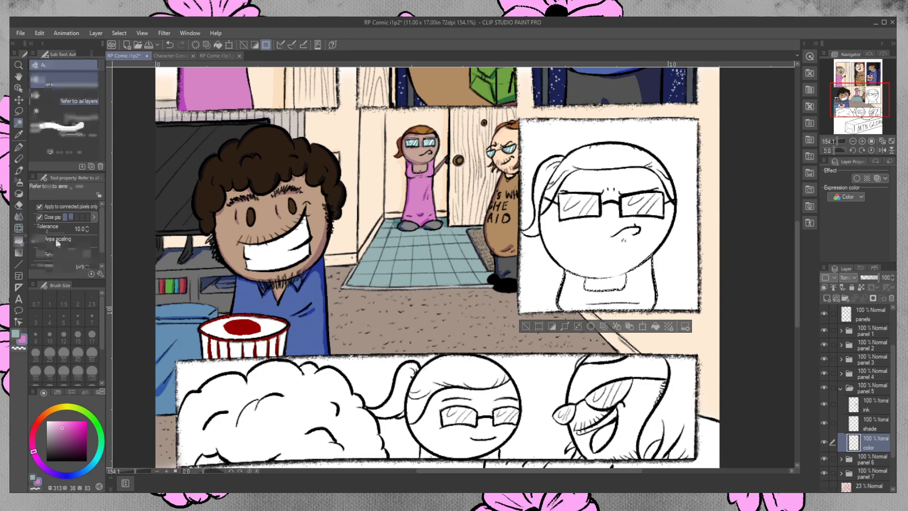
left_click(606, 296)
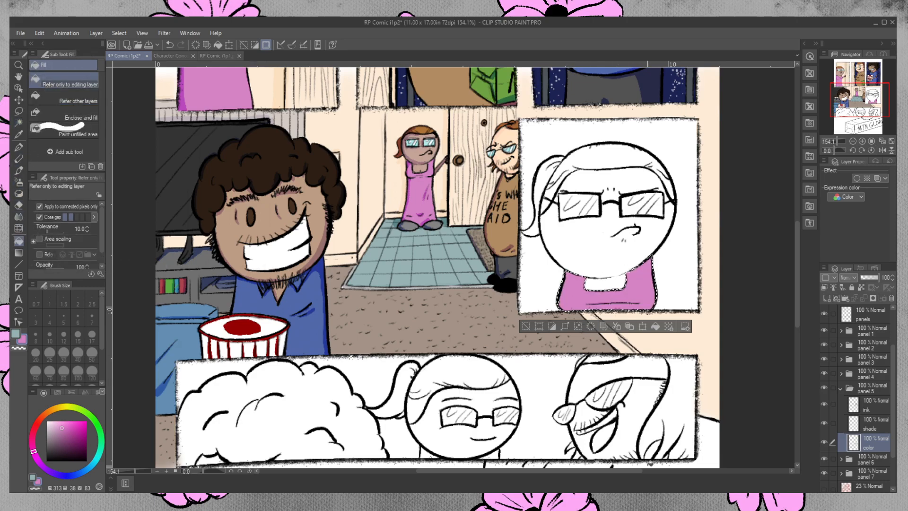
key("ctrl+d")
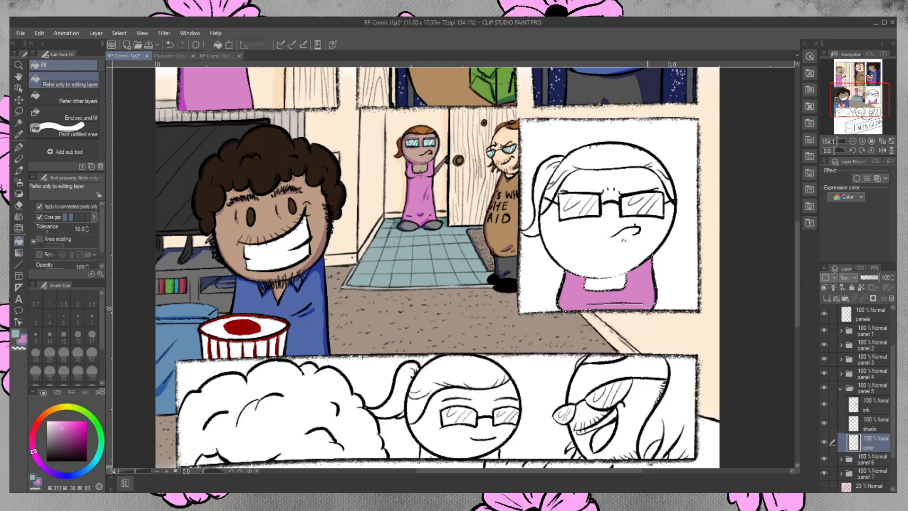
- Sample the woman's skin tone from panel 4, fill her selected face and neck in panel 5 with it, and deselect
left_click(19, 134)
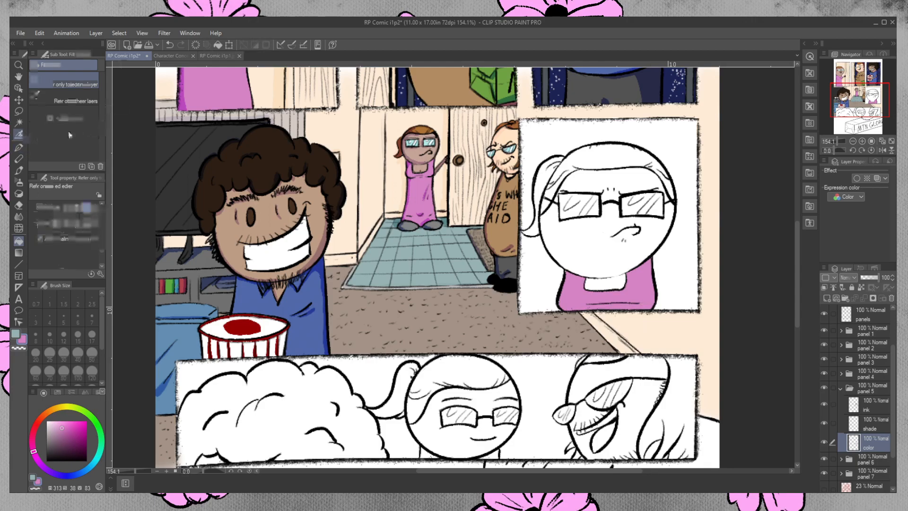
left_click(421, 150)
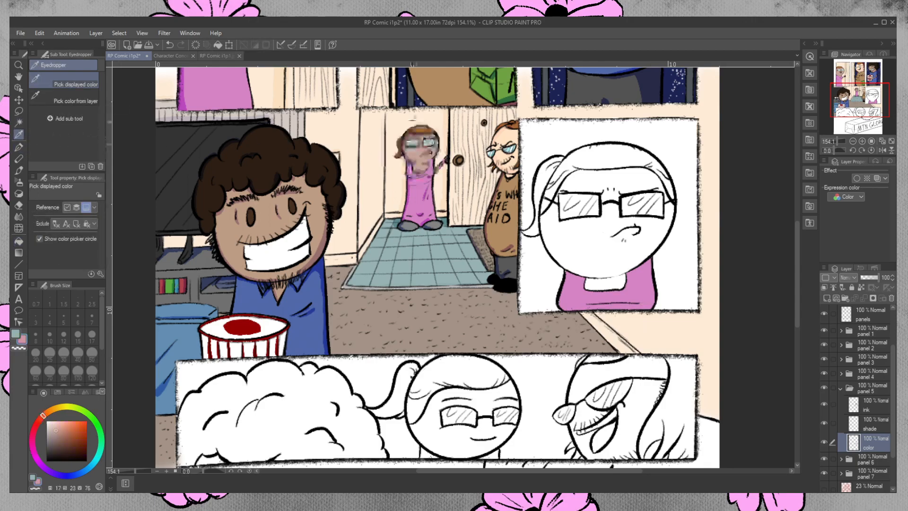
left_click(19, 123)
left_click(621, 222)
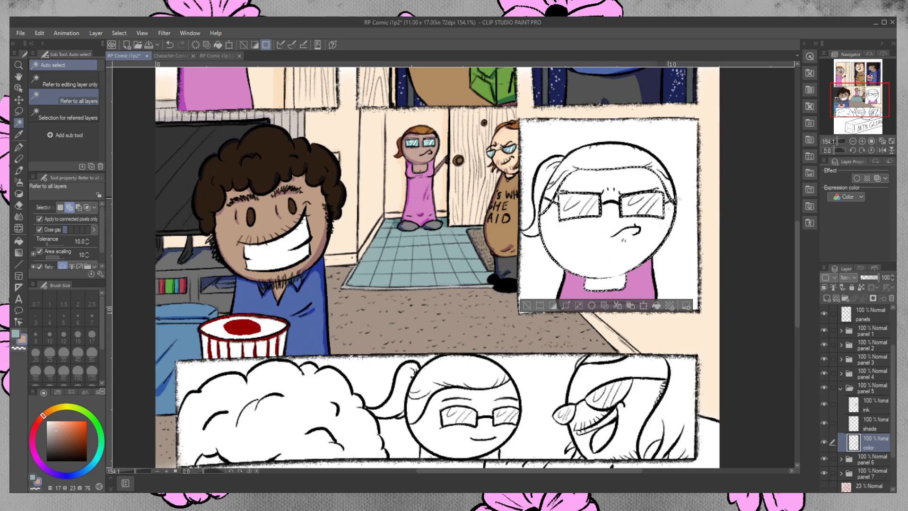
left_click(19, 111)
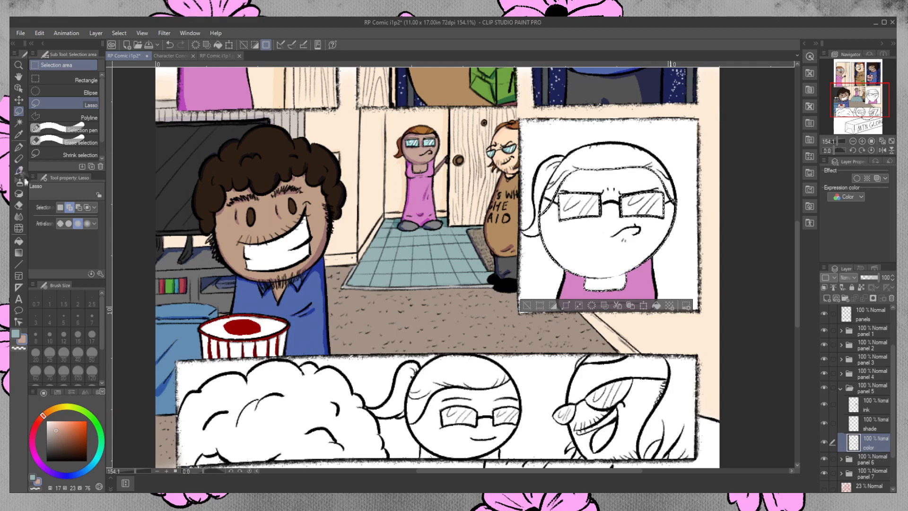
left_click(18, 241)
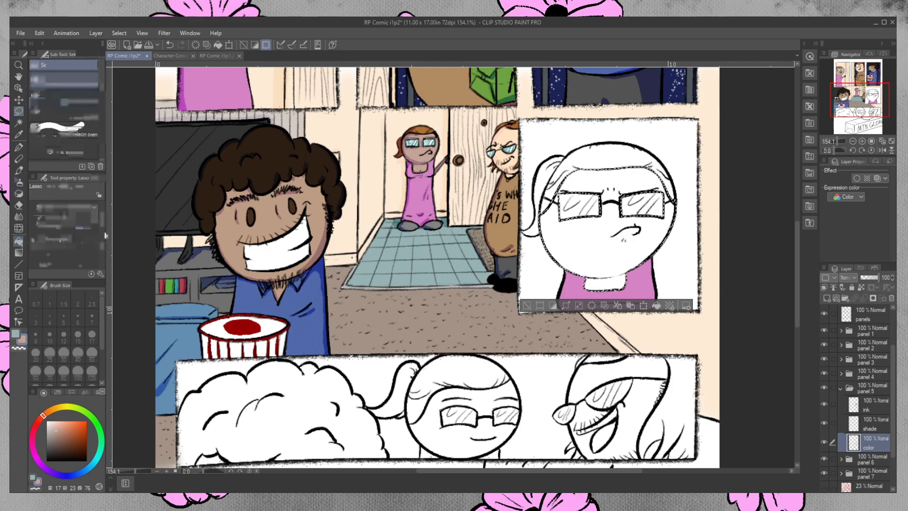
left_click(605, 220)
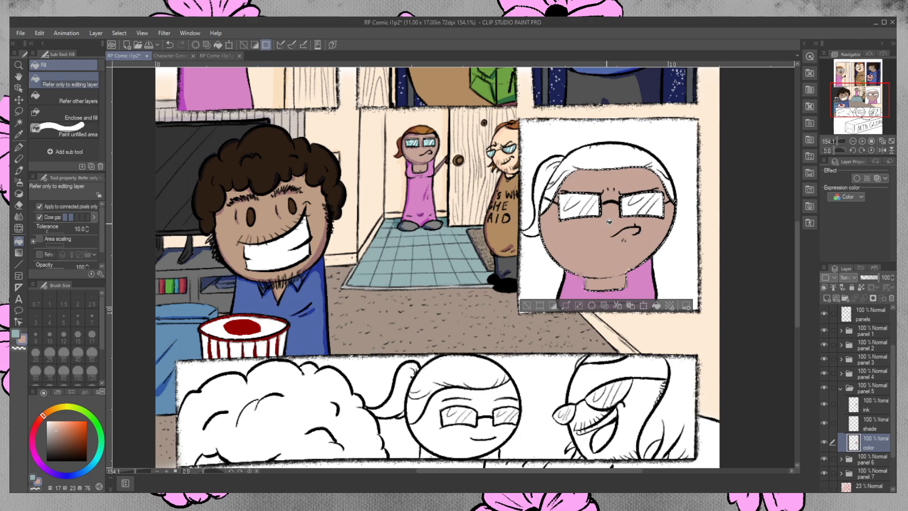
key("ctrl+d")
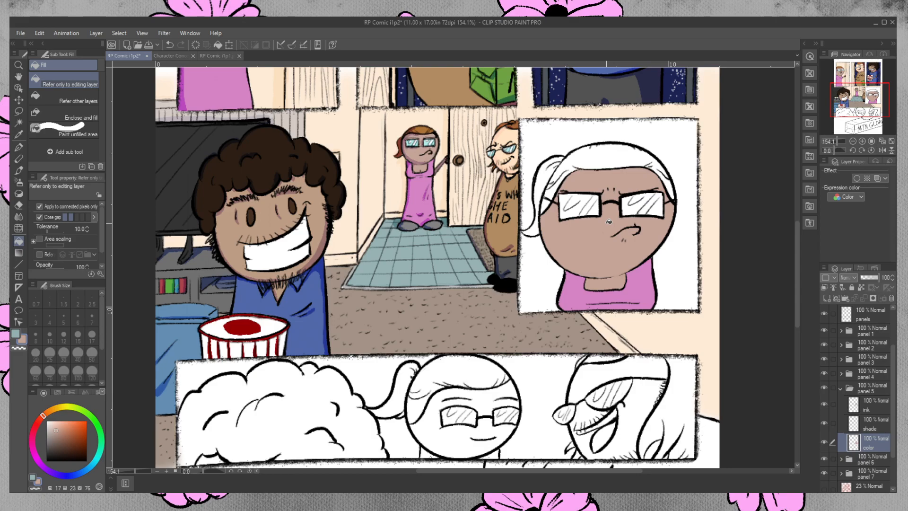
- Select the woman's hair and ponytail in panel 5, fill them with orange-brown sampled from her panel 4 hair, sample her light blue lenses, and deselect
left_click(19, 123)
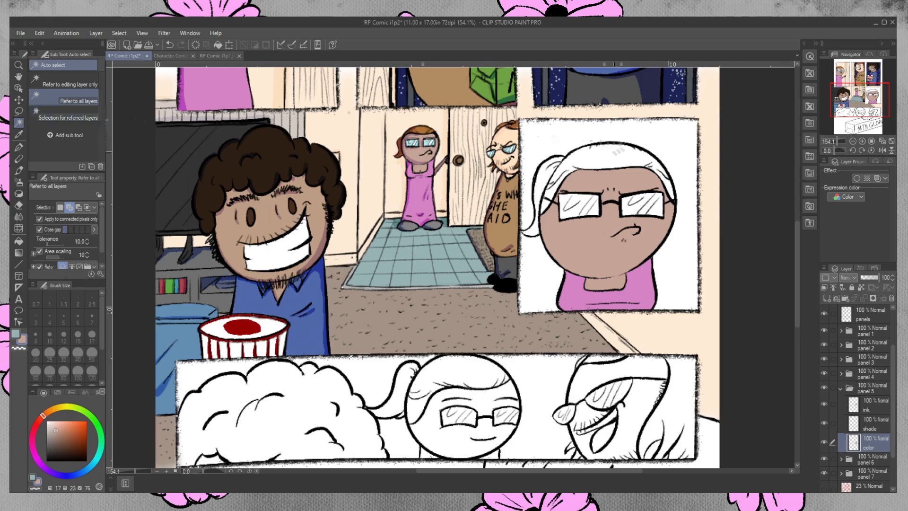
left_click(603, 161)
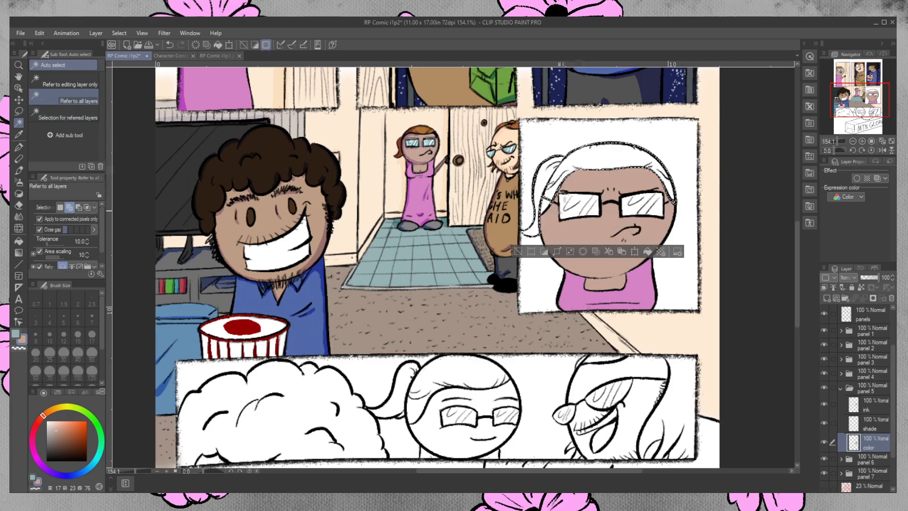
left_click(18, 111)
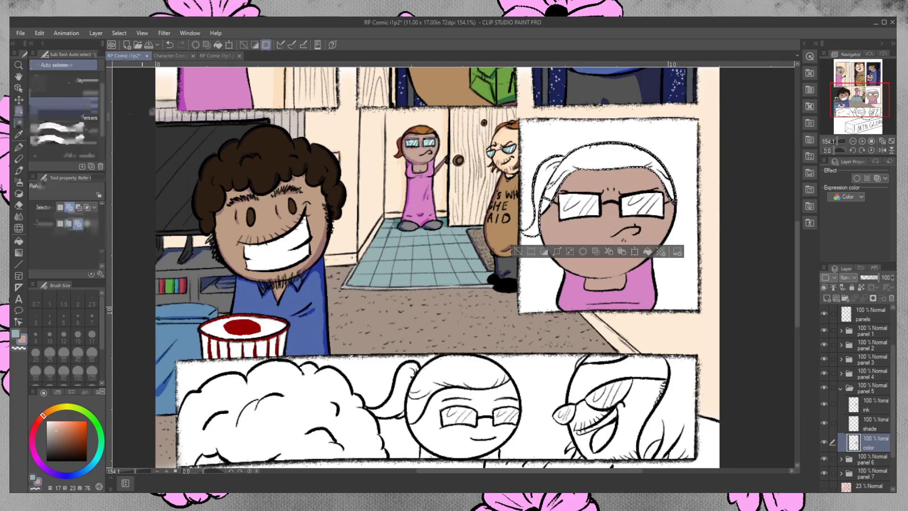
mouse_move(546, 185)
left_mouse_down()
mouse_move(593, 147)
mouse_move(689, 158)
mouse_move(553, 191)
left_mouse_up()
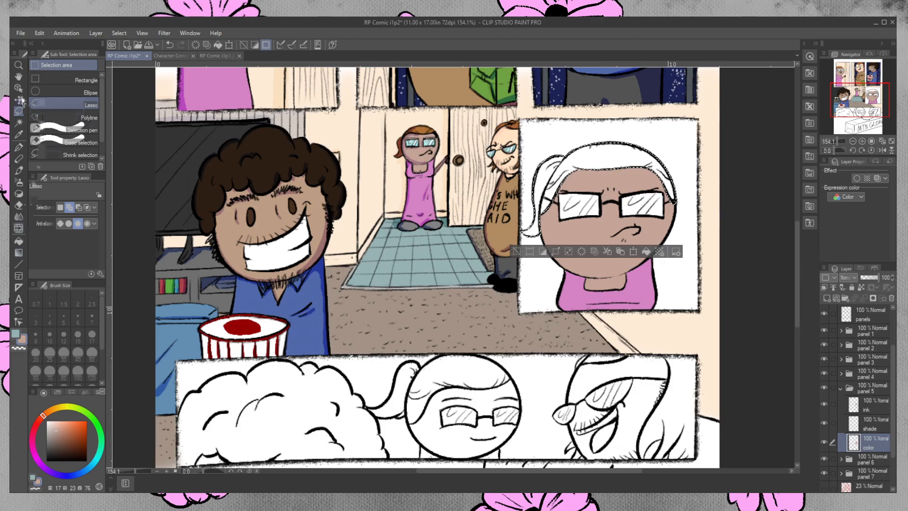
left_click(18, 135)
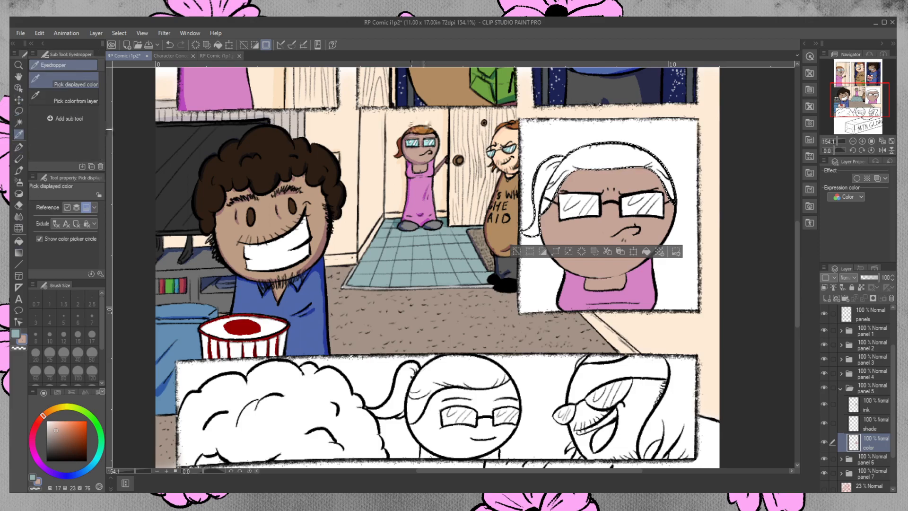
left_click(421, 128)
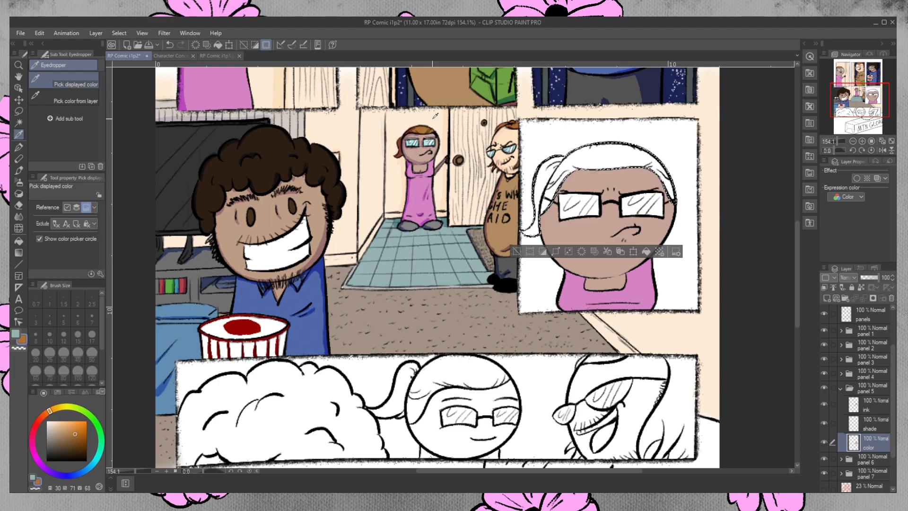
left_click(16, 333)
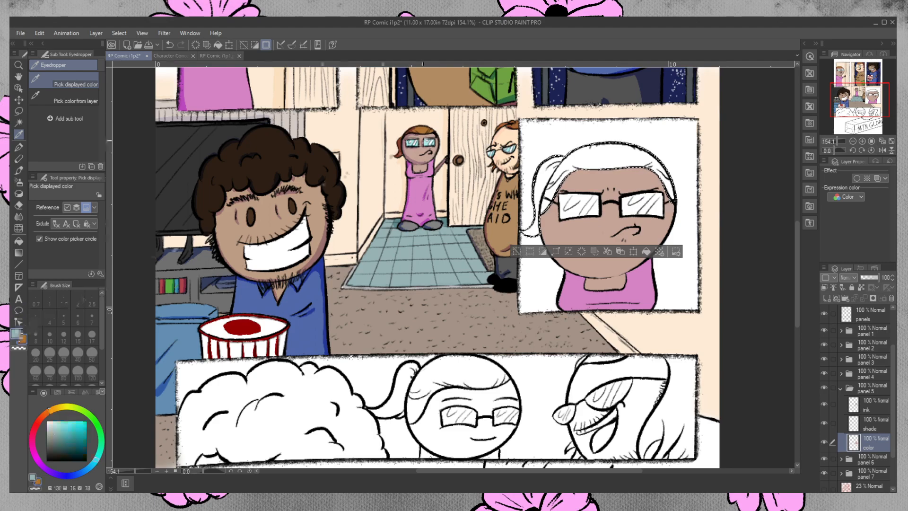
left_click(415, 141)
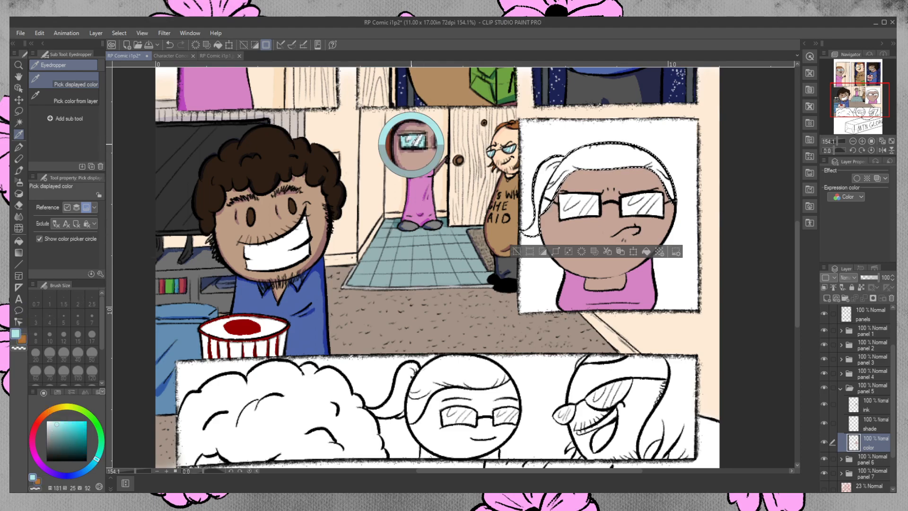
left_click(18, 242)
left_click(22, 339)
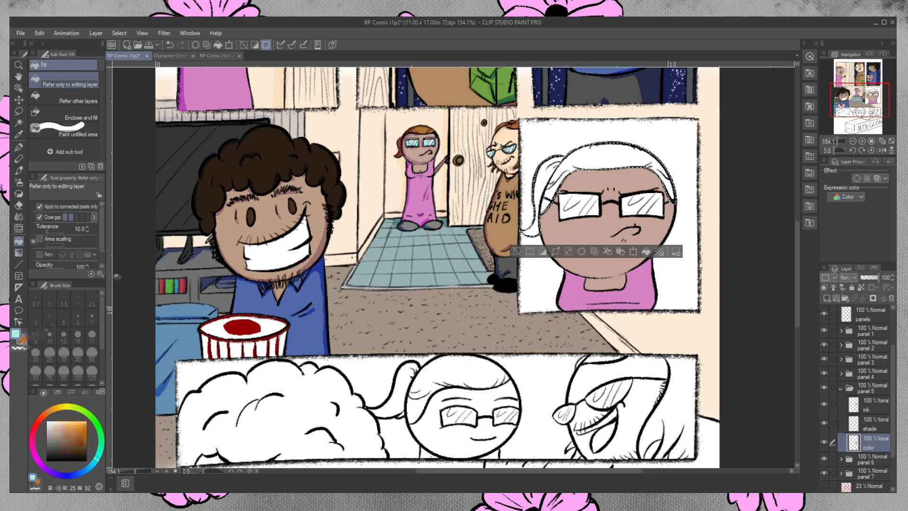
left_click(620, 150)
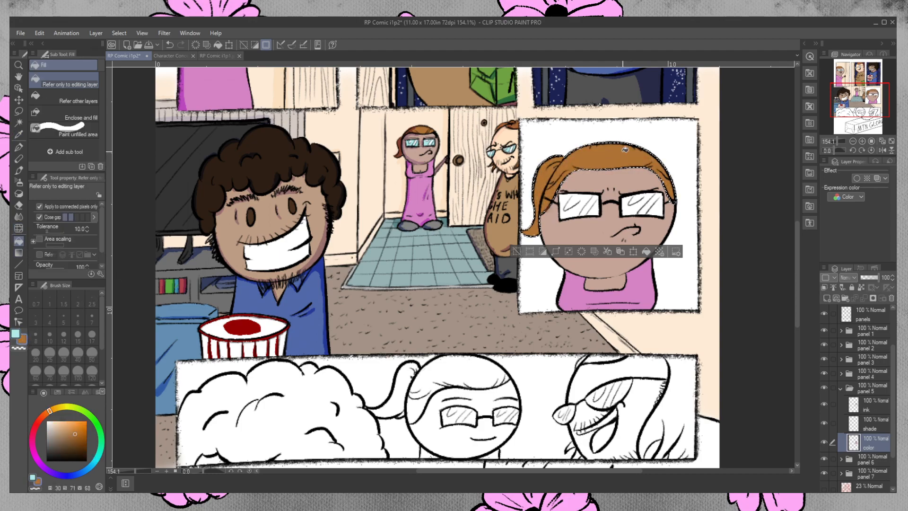
key("ctrl+d")
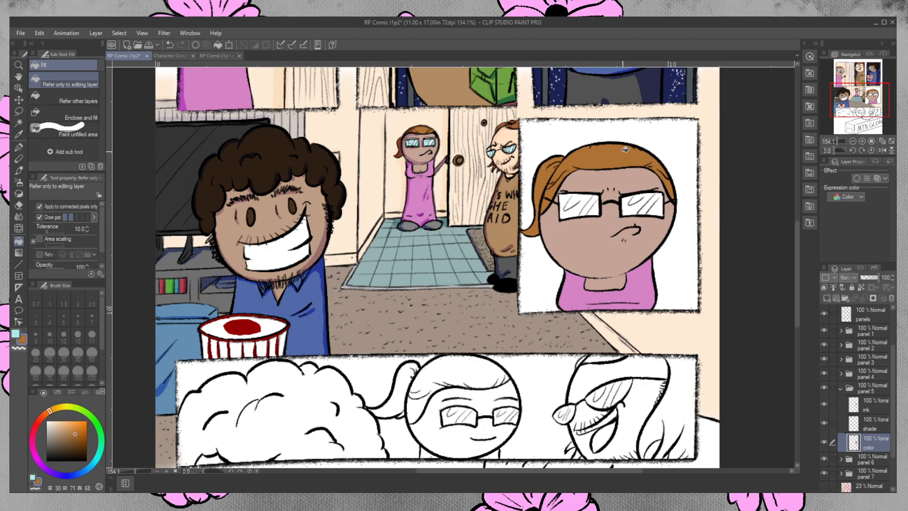
- Fill both of the woman's lenses in panel 5 with light blue and paint white glare streaks across them with the Brush pen
key("x")
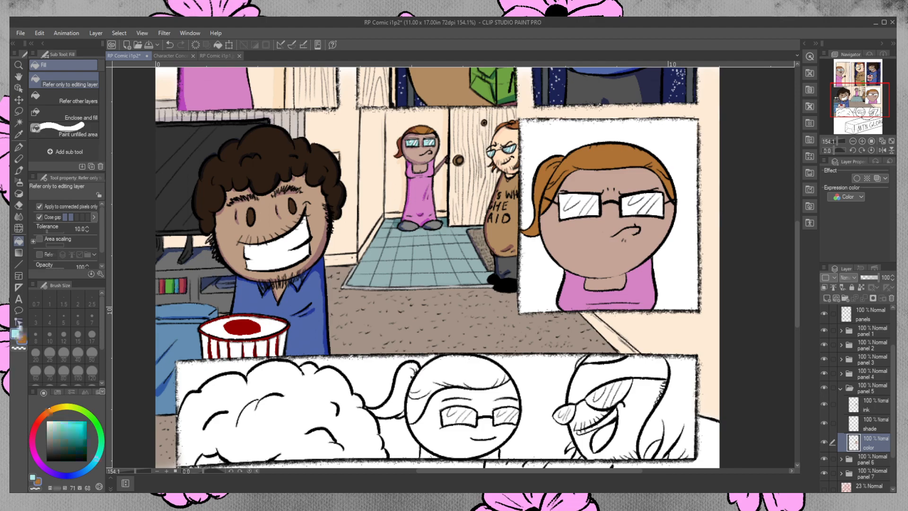
left_click(591, 199)
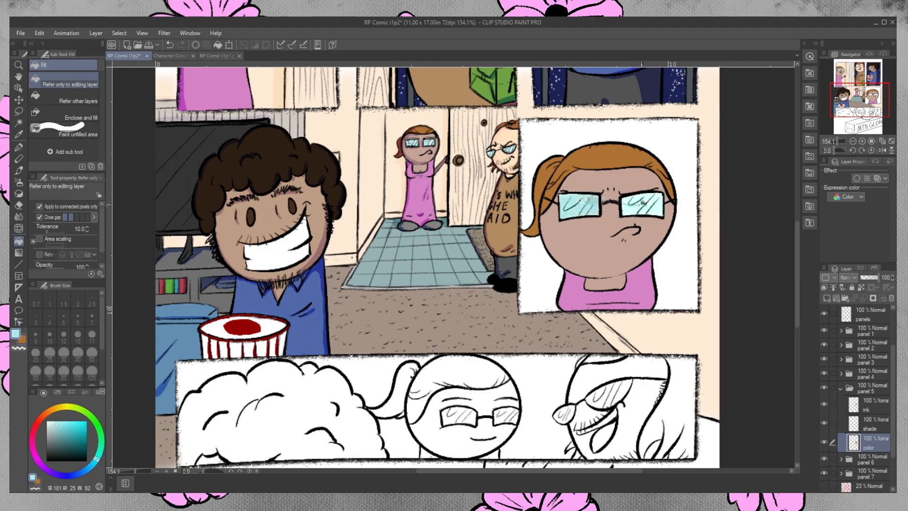
left_click(648, 203)
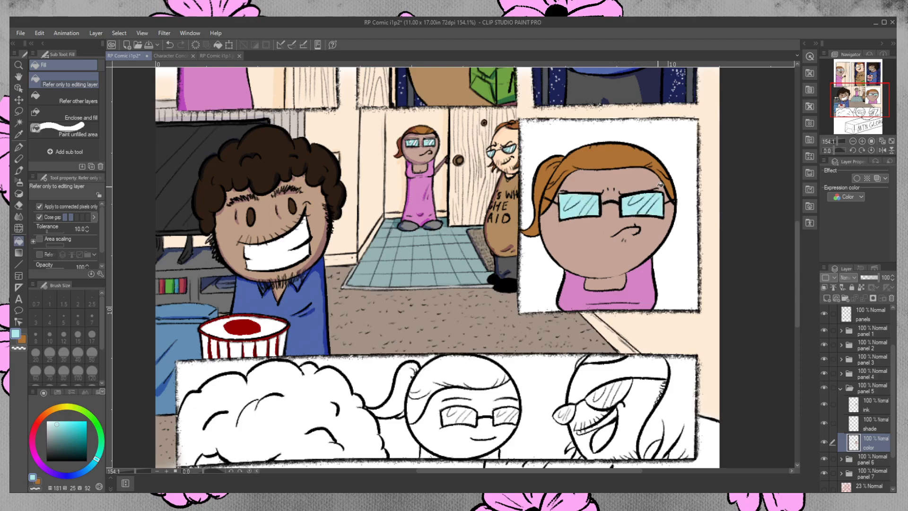
key("b")
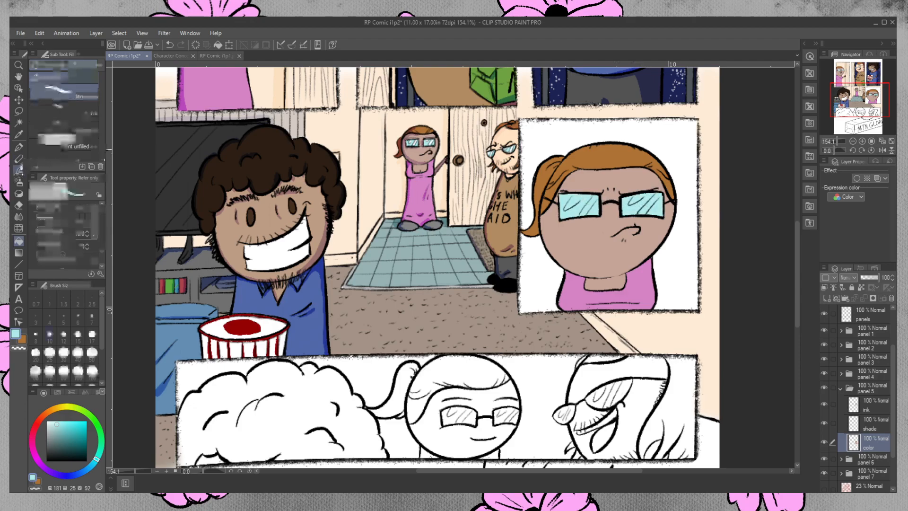
left_click(574, 195, "alt")
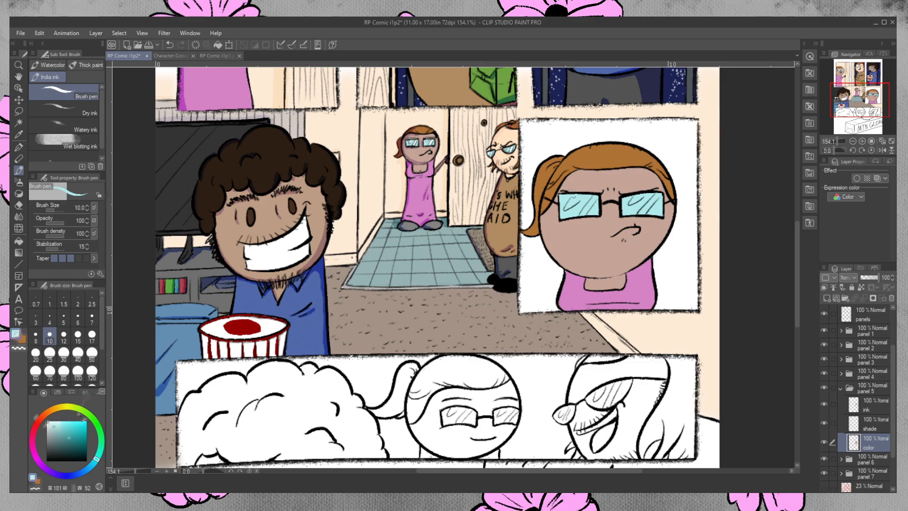
mouse_move(564, 209)
left_mouse_down()
mouse_move(593, 194)
mouse_move(580, 213)
mouse_move(612, 195)
mouse_move(656, 190)
mouse_move(639, 212)
mouse_move(657, 197)
left_mouse_up()
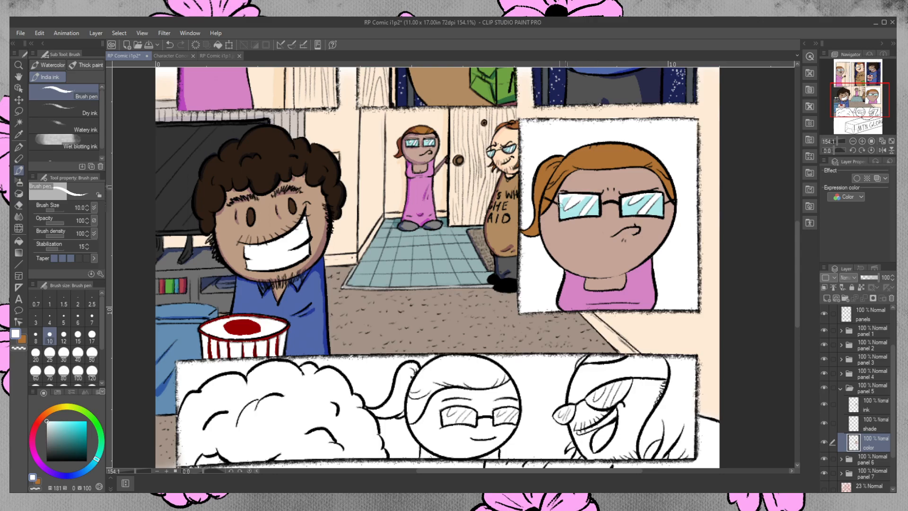
- Sample the cream wall color from panel 4, fill the auto-selected background areas around the woman in panel 5 with it, and deselect
left_click(18, 135)
left_click(397, 122)
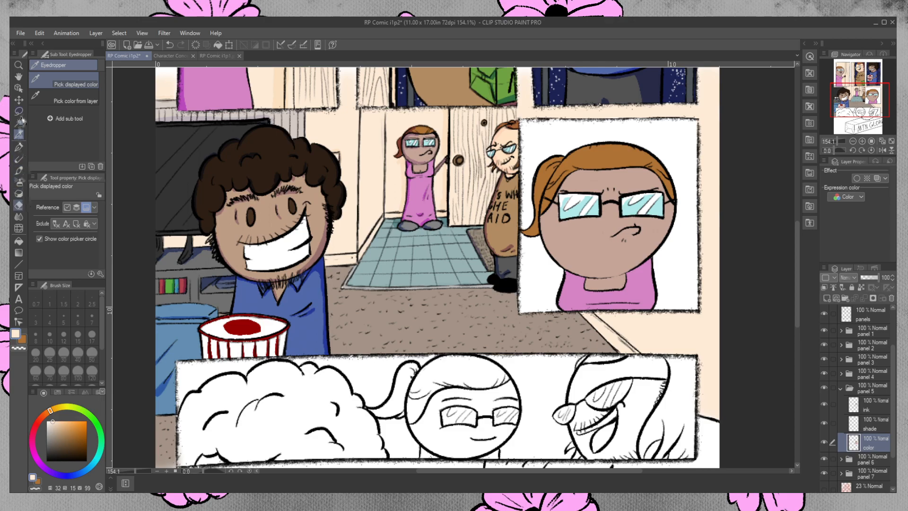
left_click(20, 122)
left_click(577, 136)
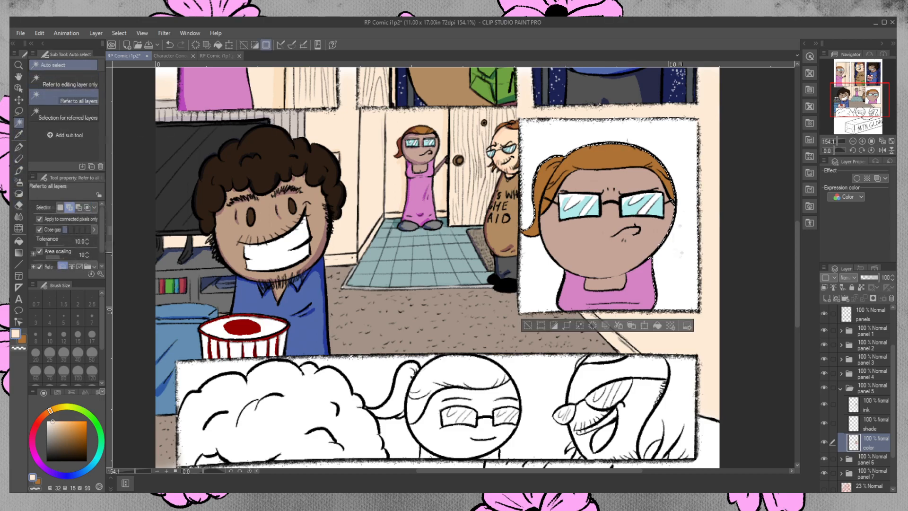
left_click(537, 272)
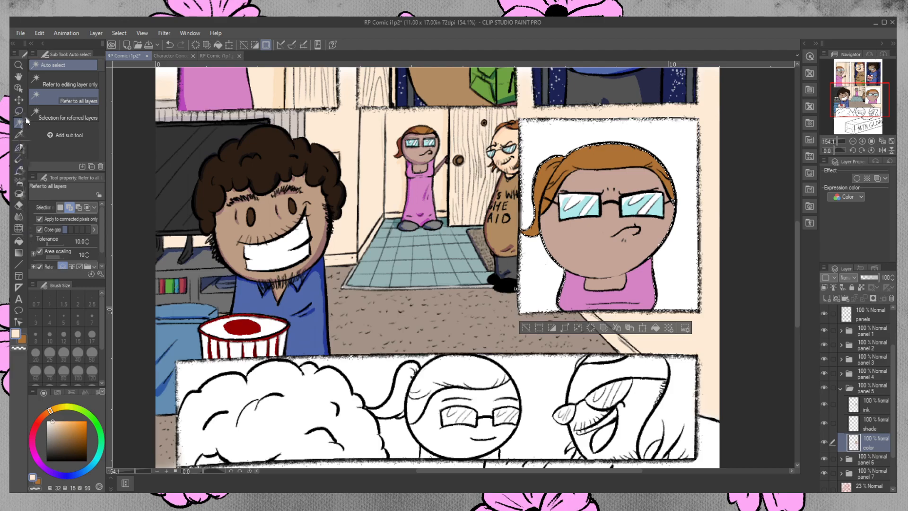
left_click(19, 241)
left_click(557, 136)
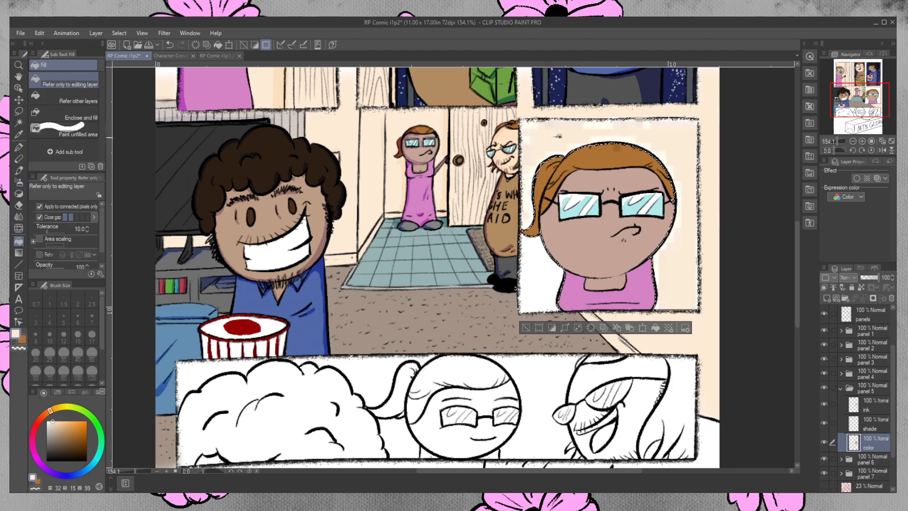
left_click(546, 273)
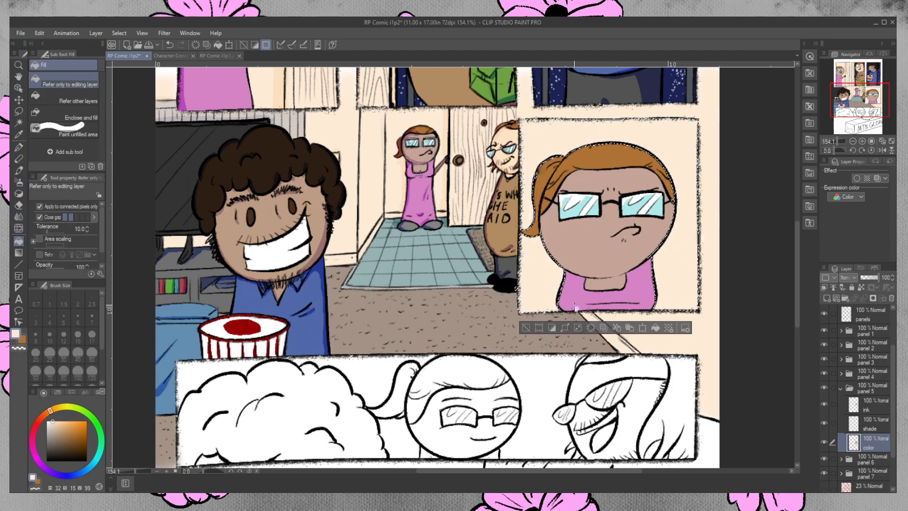
key("ctrl+d")
- Retrace panel 5's border in black on the panels layer using the Charcoal brush at size 5
left_click(19, 171)
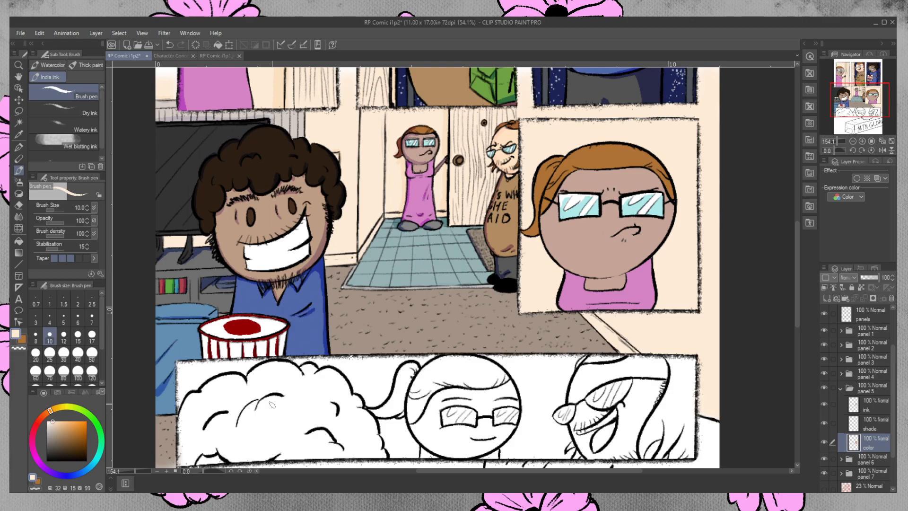
left_click(870, 313)
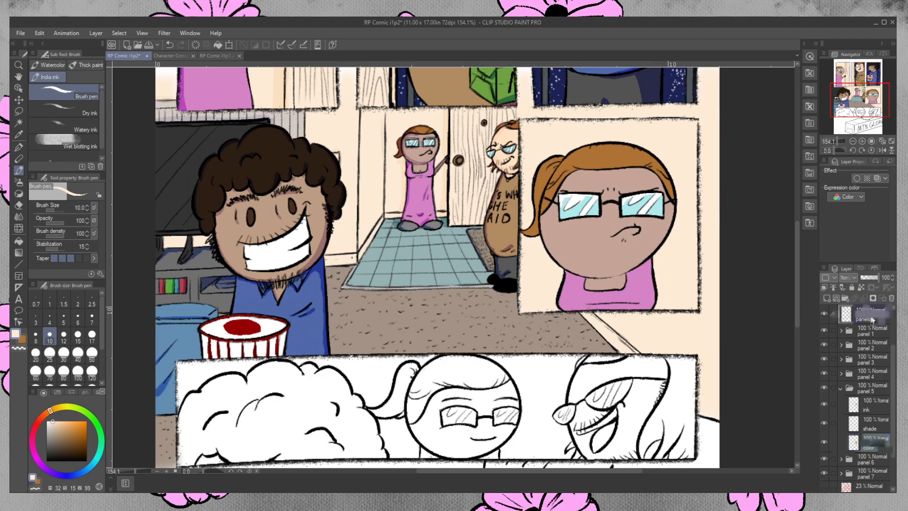
left_click(70, 431)
left_click(86, 460)
left_click(19, 158)
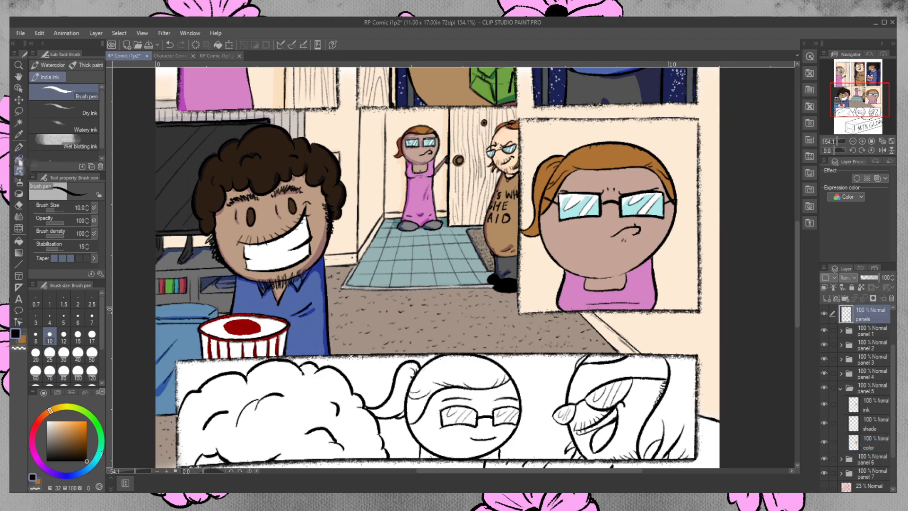
mouse_move(520, 120)
left_mouse_down()
mouse_move(517, 307)
mouse_move(698, 310)
left_mouse_up()
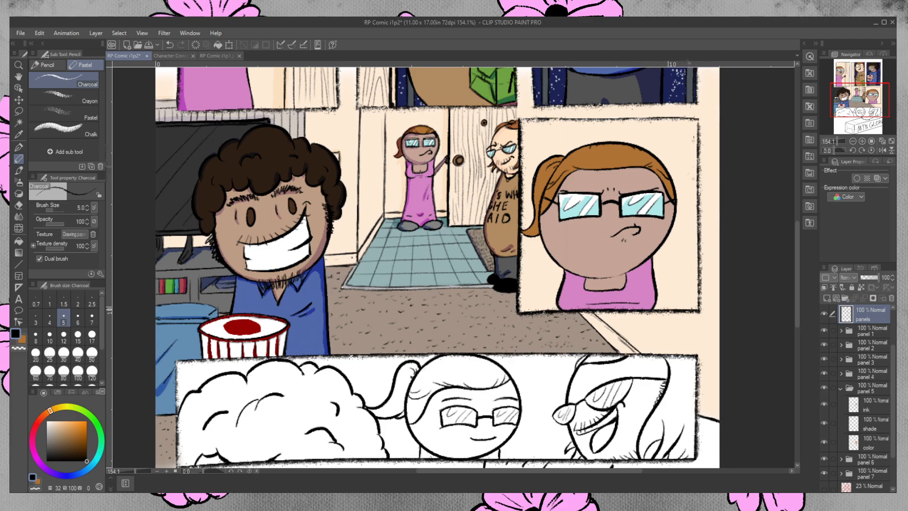
left_click_drag(698, 120, 699, 307)
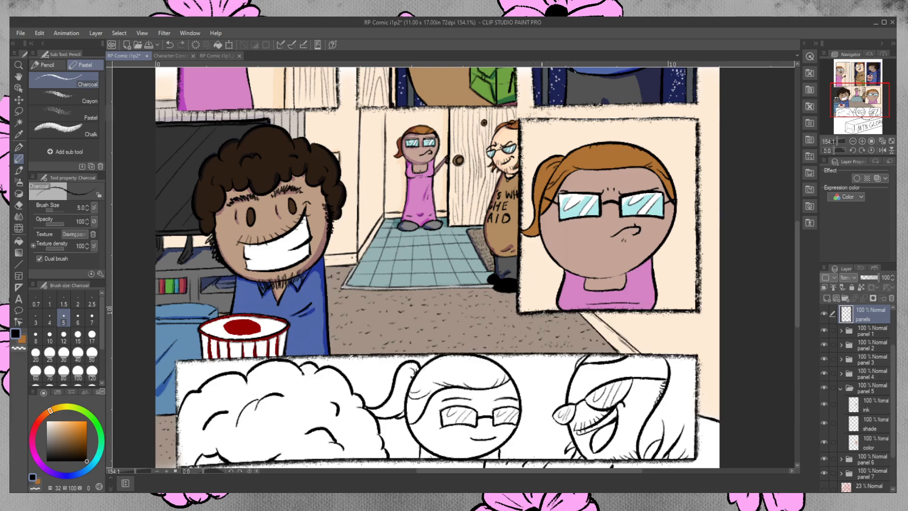
left_click_drag(522, 119, 701, 121)
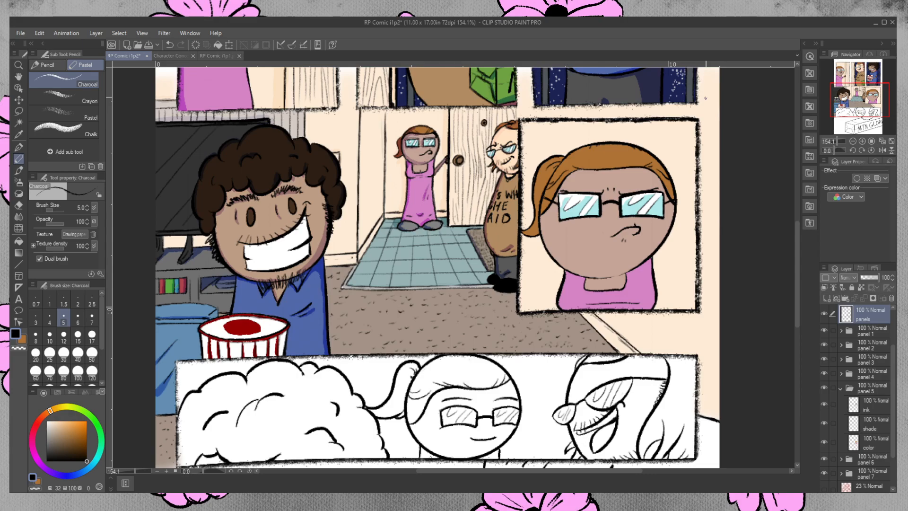
- Thicken the outlines of the woman's ponytail and head on panel 5's ink layer with the Real G-Pen
left_click(872, 411)
key("p")
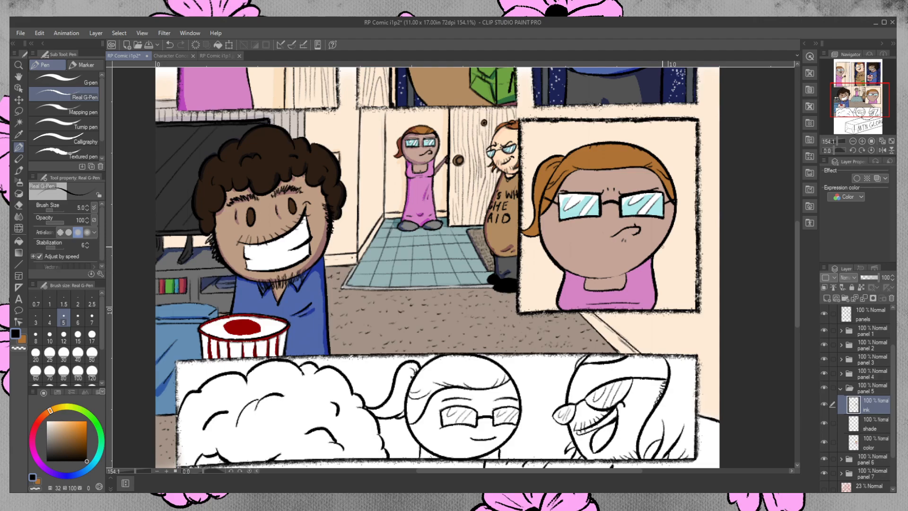
mouse_move(534, 204)
left_mouse_down()
mouse_move(522, 231)
mouse_move(533, 237)
left_mouse_up()
left_click_drag(563, 159, 591, 144)
- Hand-letter "*GRUMP*" across panel 5's lower border on the onomatopoeia layer and add underline strokes beneath it
left_click_drag(891, 414, 894, 369)
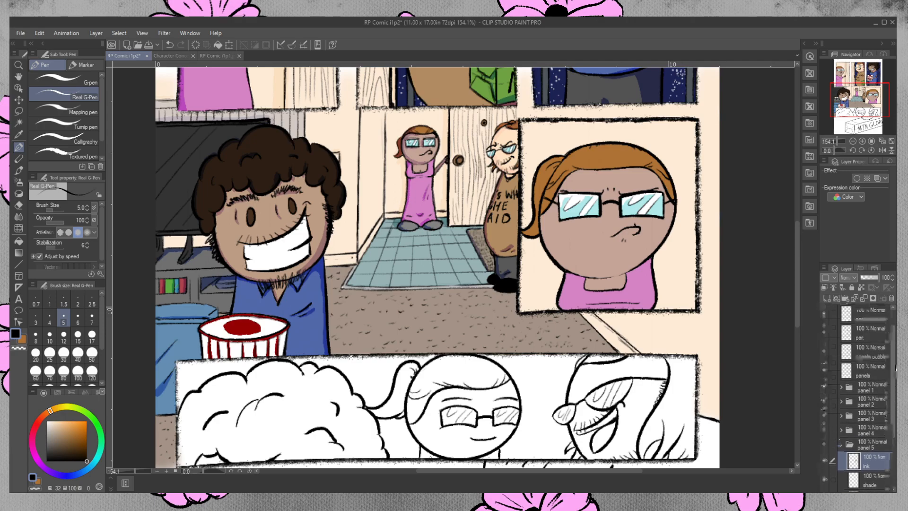
left_click(888, 312)
mouse_move(554, 293)
left_mouse_down()
mouse_move(560, 312)
mouse_move(573, 299)
mouse_move(576, 308)
mouse_move(591, 299)
mouse_move(602, 311)
mouse_move(604, 300)
mouse_move(617, 300)
mouse_move(642, 324)
left_mouse_up()
mouse_move(643, 297)
left_mouse_down()
mouse_move(656, 294)
mouse_move(644, 307)
mouse_move(669, 297)
left_mouse_up()
left_click_drag(533, 291, 538, 303)
left_click_drag(538, 293, 528, 304)
left_click_drag(663, 290, 667, 299)
mouse_move(668, 287)
left_mouse_down()
mouse_move(657, 303)
mouse_move(669, 297)
left_mouse_up()
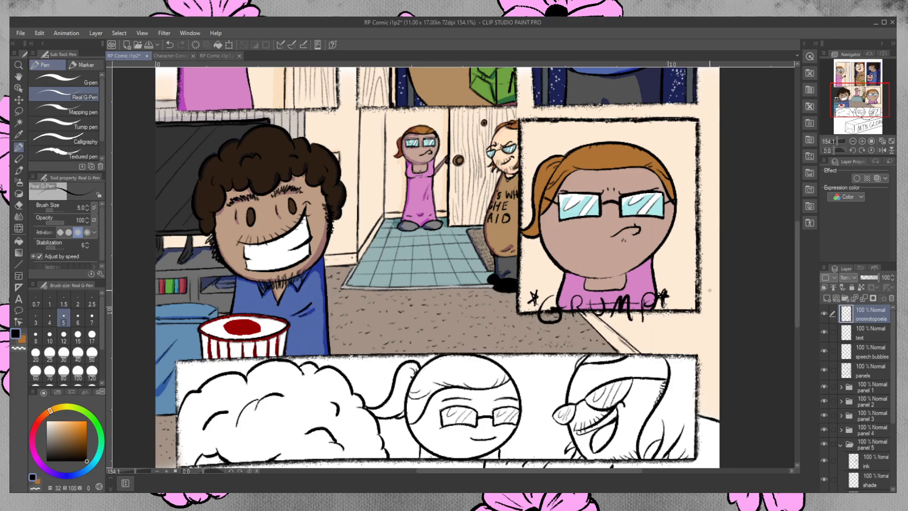
left_click_drag(566, 328, 641, 321)
mouse_move(599, 333)
left_mouse_down()
mouse_move(628, 329)
mouse_move(617, 330)
left_mouse_up()
- Draw a row of thin vertical gloom lines descending from panel 5's upper border over the woman's hair
mouse_move(544, 123)
left_mouse_down()
mouse_move(540, 177)
mouse_move(554, 177)
left_mouse_up()
left_click_drag(572, 124, 571, 169)
mouse_move(588, 125)
left_mouse_down()
mouse_move(588, 177)
mouse_move(599, 165)
mouse_move(610, 185)
left_mouse_up()
mouse_move(623, 120)
left_mouse_down()
mouse_move(623, 185)
mouse_move(636, 165)
left_mouse_up()
mouse_move(642, 126)
left_mouse_down()
mouse_move(642, 146)
mouse_move(667, 169)
left_mouse_up()
left_click_drag(677, 126, 682, 186)
left_click_drag(686, 129, 686, 156)
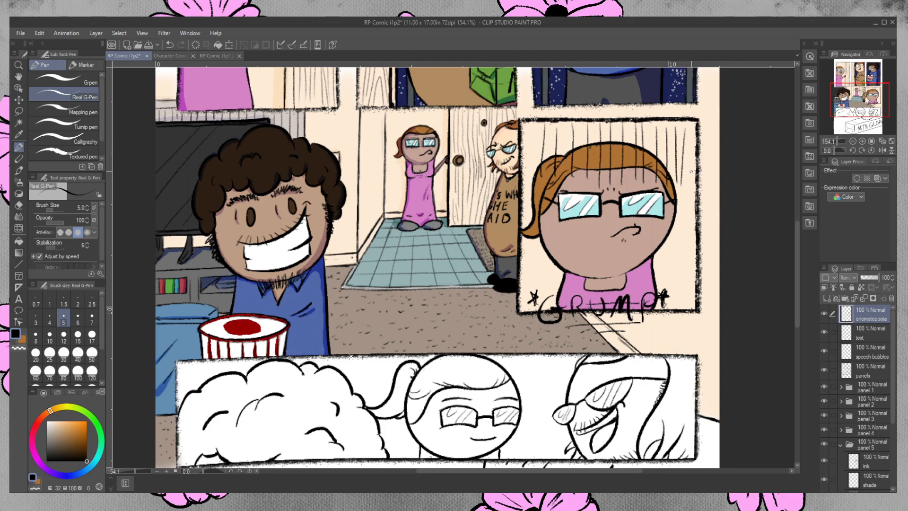
- Try adding further short vertical strokes over the woman's hair and forehead, undoing the attempts
left_click_drag(616, 175, 620, 185)
key("ctrl+z")
key("ctrl+z")
key("ctrl+z")
left_click_drag(635, 173, 637, 180)
key("ctrl+z")
key("ctrl+z")
key("ctrl+z")
mouse_move(652, 148)
left_mouse_down()
mouse_move(640, 161)
mouse_move(664, 162)
mouse_move(659, 177)
mouse_move(656, 165)
left_mouse_up()
key("ctrl+z")
key("ctrl+z")
key("ctrl+z")
key("ctrl+z")
key("ctrl+z")
- Clip panel 5's shade layer to the color layer below and set it to a darkening blending mode at 54% opacity
left_click_drag(892, 405, 890, 434)
left_click(876, 423)
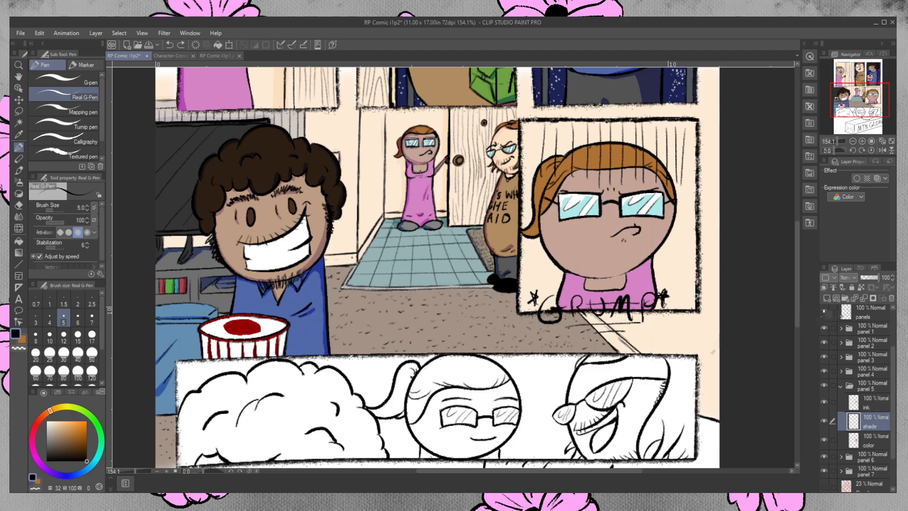
left_click(824, 287)
left_click(871, 278)
left_click(852, 277)
left_click(854, 144)
- Shade the left side of the woman's face, her jaw, neck and ponytail in panel 5 with a dark blue Brush pen
left_click(18, 171)
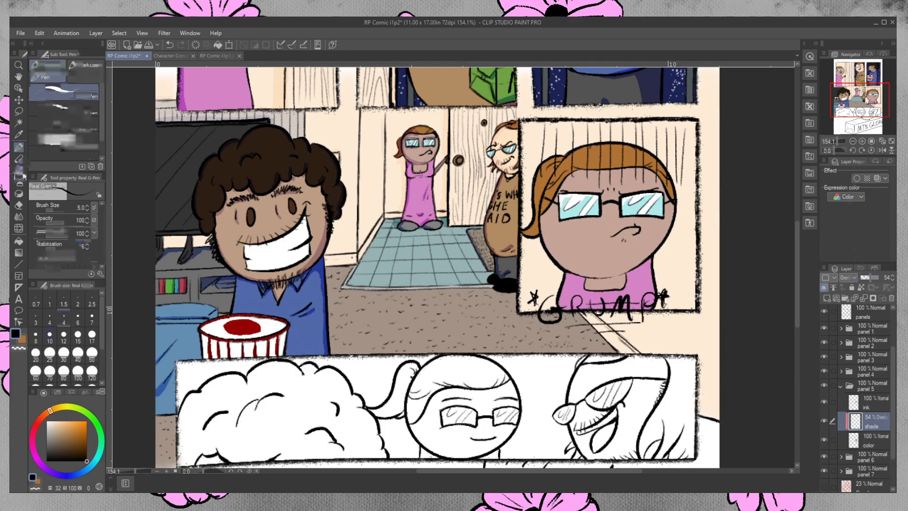
left_click(87, 446)
left_click_drag(98, 465, 74, 475)
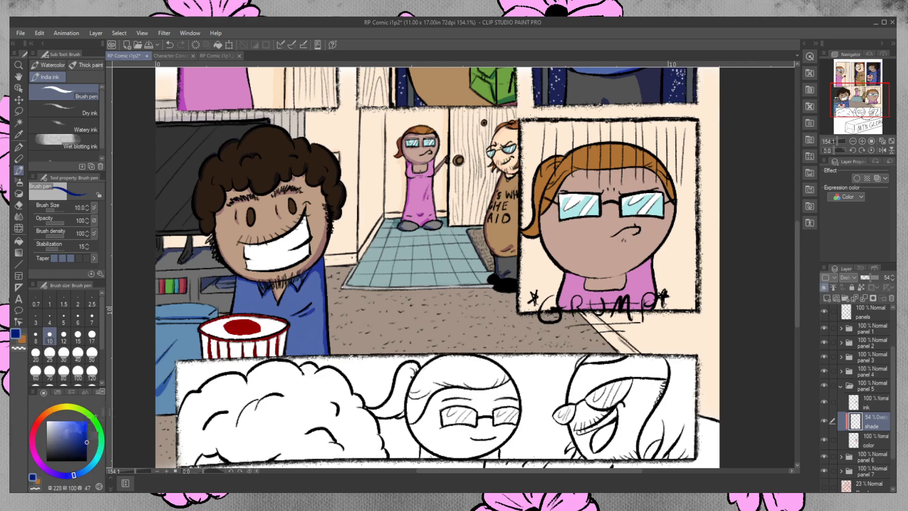
left_click(86, 445)
mouse_move(570, 153)
left_mouse_down()
mouse_move(539, 226)
mouse_move(573, 277)
left_mouse_up()
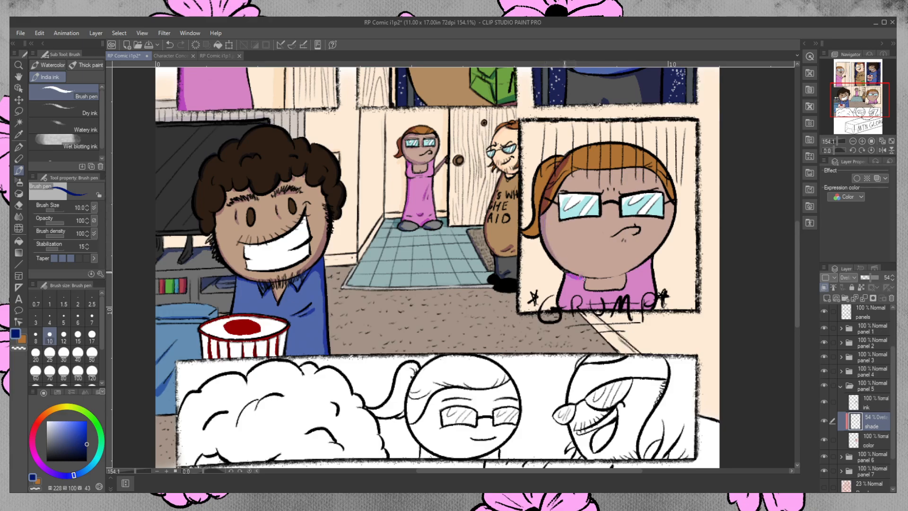
mouse_move(591, 277)
left_mouse_down()
mouse_move(558, 264)
mouse_move(550, 251)
mouse_move(576, 269)
mouse_move(544, 217)
mouse_move(558, 258)
mouse_move(607, 283)
left_mouse_up()
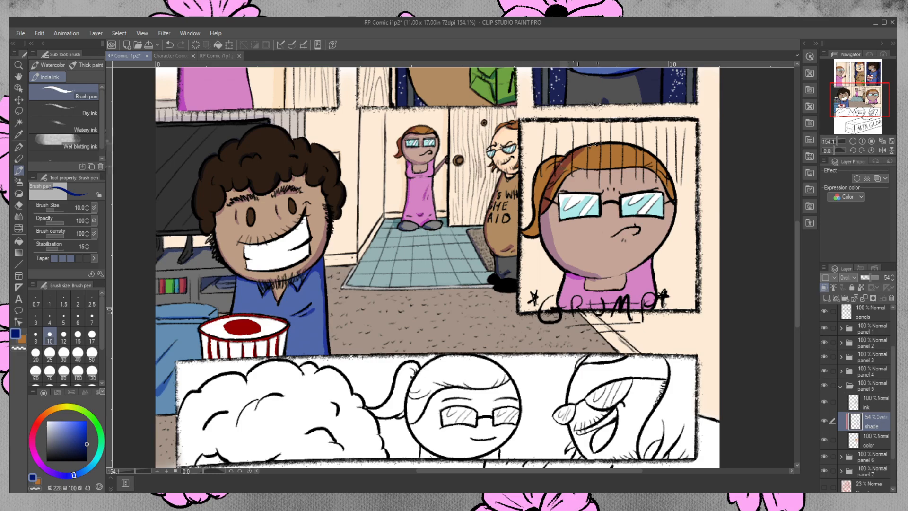
mouse_move(538, 173)
left_mouse_down()
mouse_move(534, 222)
mouse_move(524, 234)
mouse_move(533, 232)
left_mouse_up()
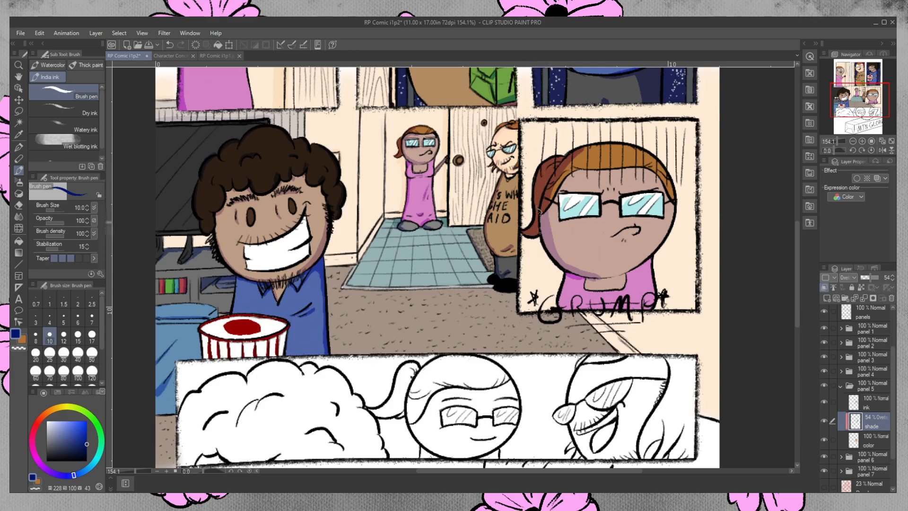
- Add shadows along the left edge of the woman's dress and around her left lens, erasing excess shading near her mouth
key("e")
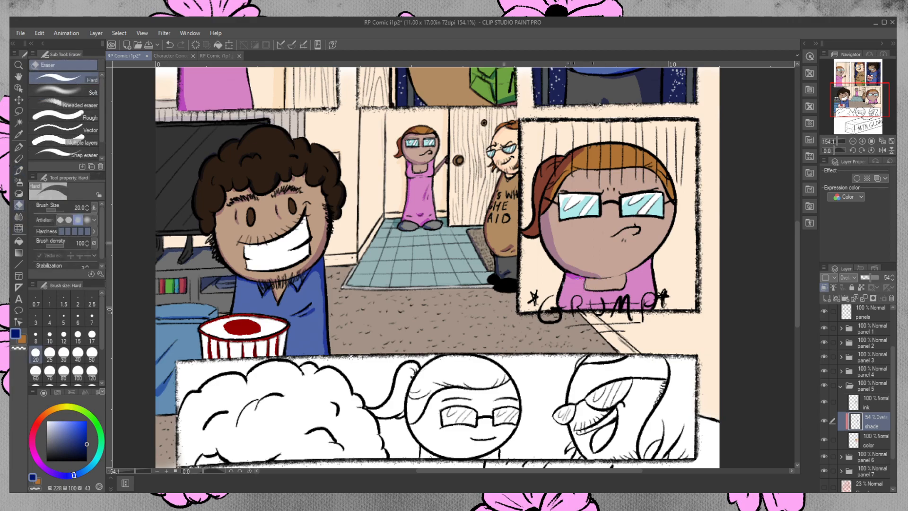
left_click(19, 170)
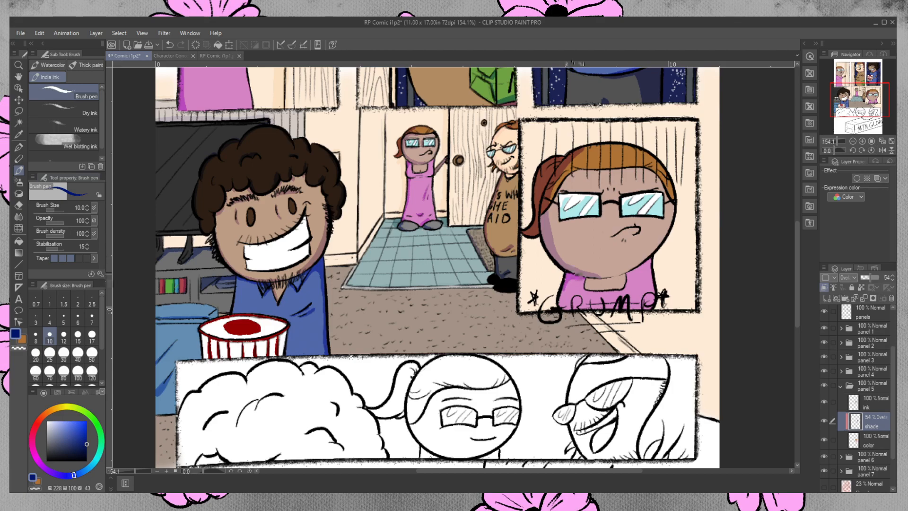
left_click_drag(561, 297, 567, 281)
mouse_move(567, 221)
left_mouse_down()
mouse_move(558, 225)
mouse_move(598, 218)
left_mouse_up()
left_click_drag(554, 195, 559, 220)
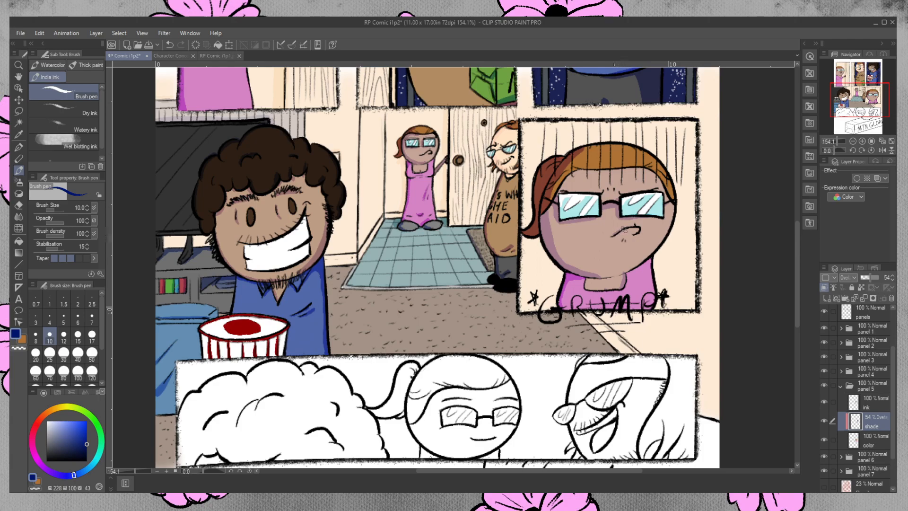
key("e")
left_click_drag(624, 235, 612, 242)
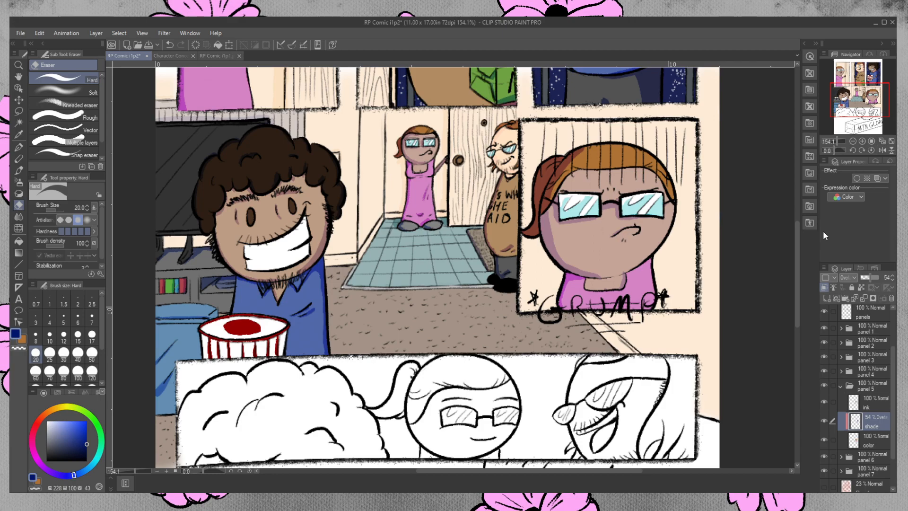
- Try adding a shadow stroke across the woman's forehead beneath her hairline, undoing the attempts
left_click(19, 171)
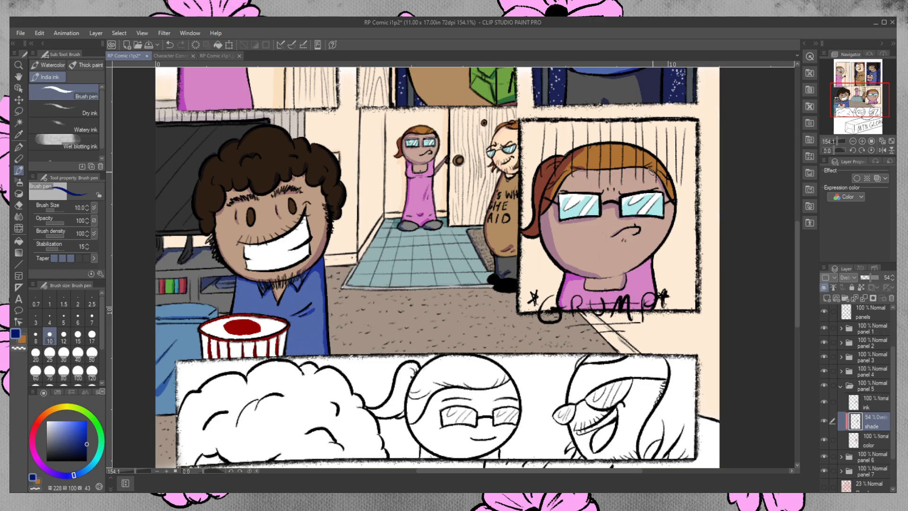
key("ctrl+z")
left_click_drag(579, 171, 623, 172)
key("ctrl+z")
left_click(18, 216)
key("e")
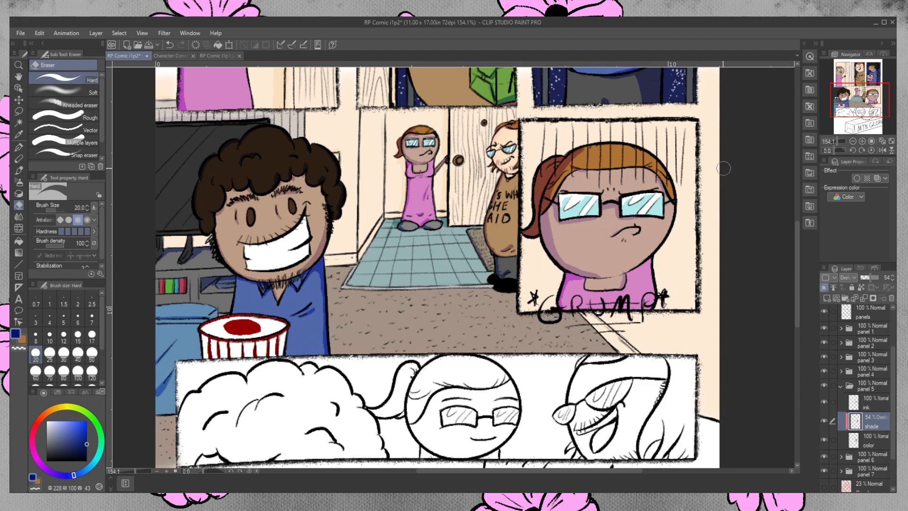
left_click(20, 169)
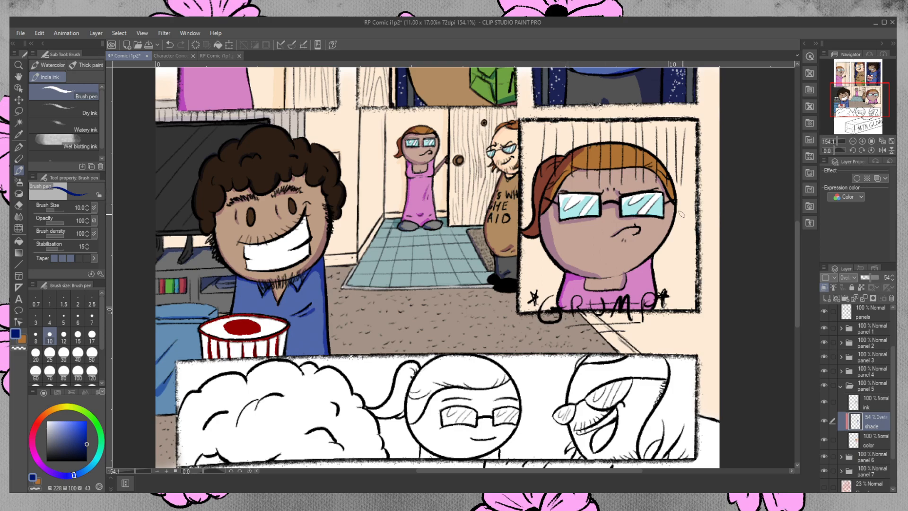
- Sample the cream wall color, auto-select the background areas around panel 6's figures, and make panel 6's color layer active
scroll(790, 309, "down", 5)
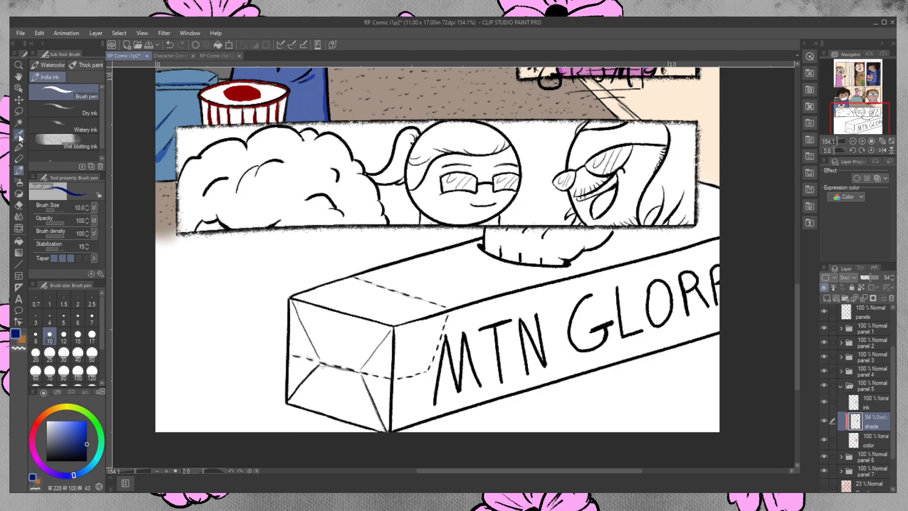
left_click(19, 135)
left_click(709, 96)
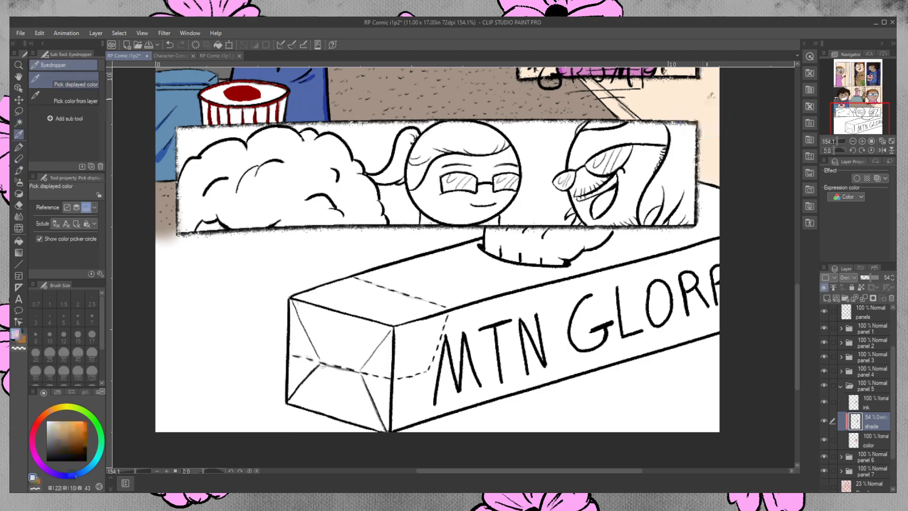
left_click(19, 123)
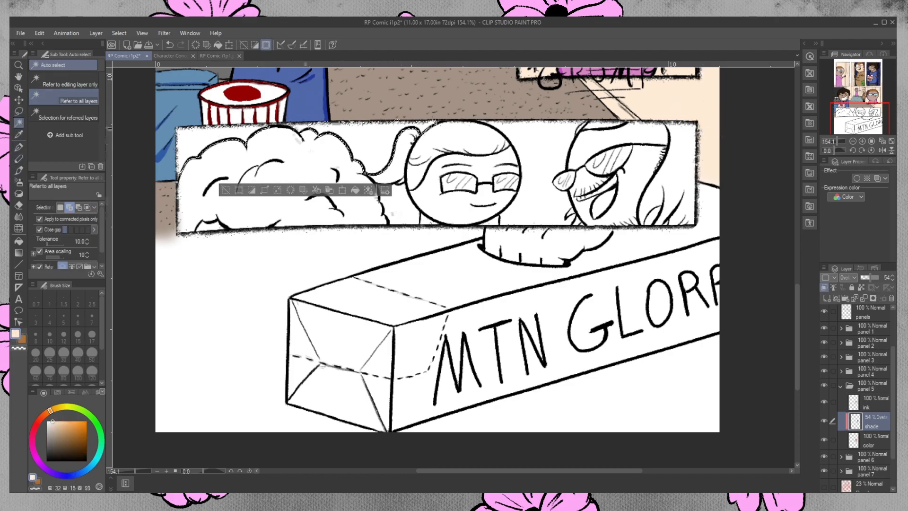
left_click(475, 190)
left_click(540, 142)
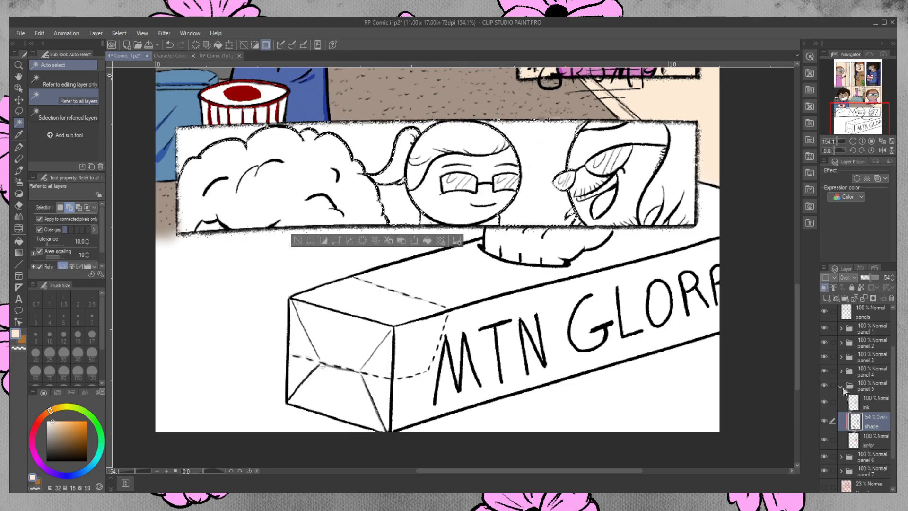
left_click(841, 386)
left_click(841, 414)
left_click(868, 467)
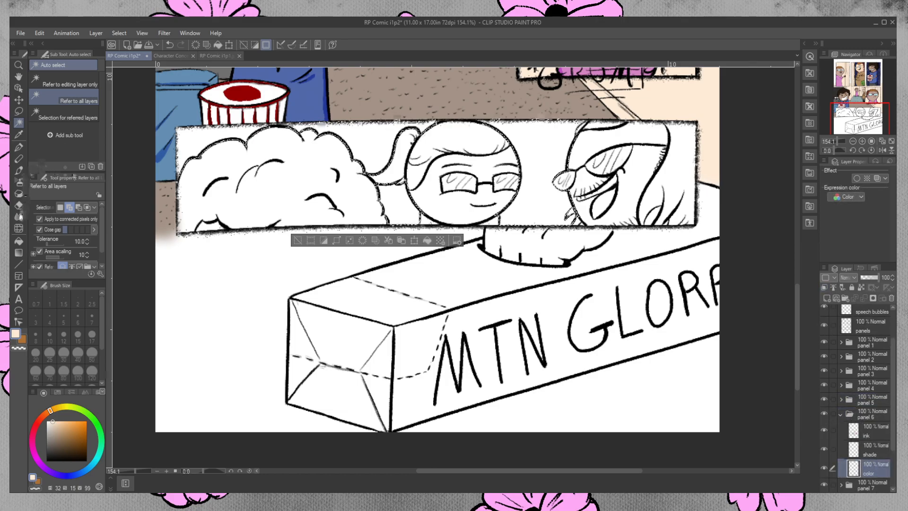
- Fill panel 6's selected background areas with the cream wall color and clear the selection
key("g")
left_click(220, 131)
left_click(372, 136)
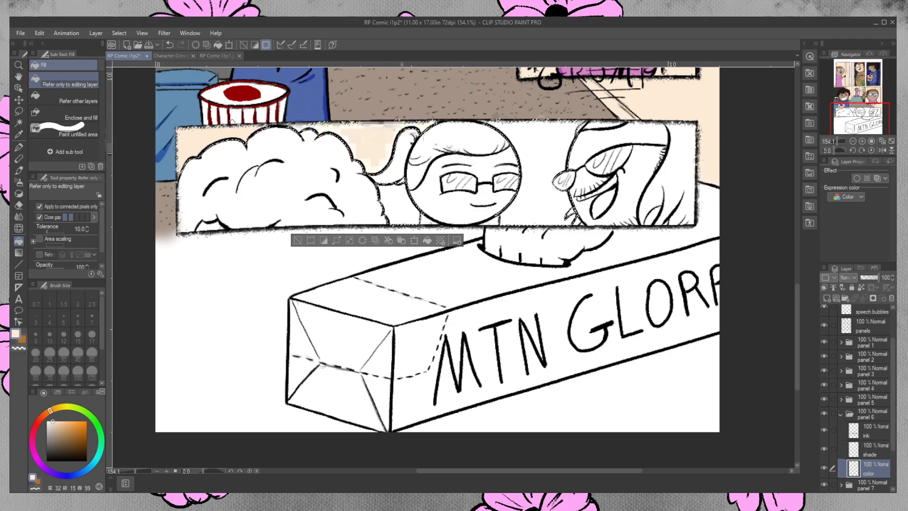
left_click(407, 200)
left_click(533, 155)
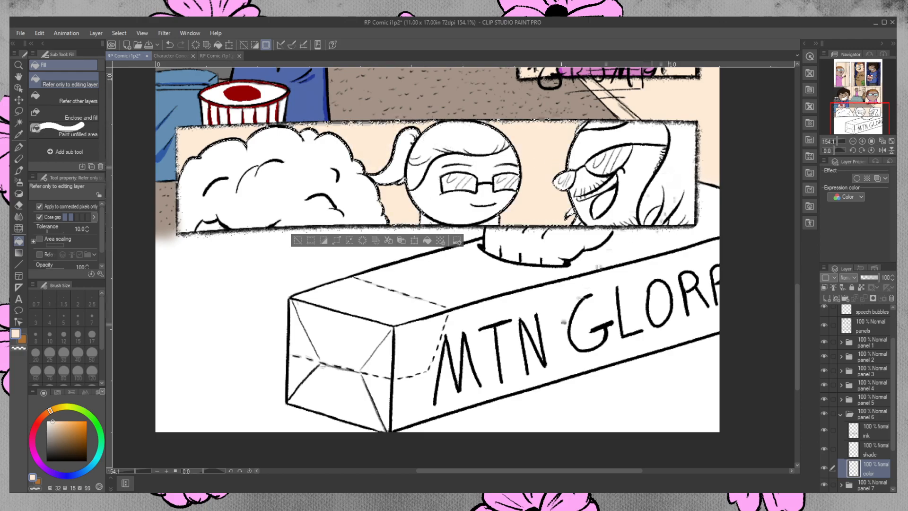
key("ctrl+d")
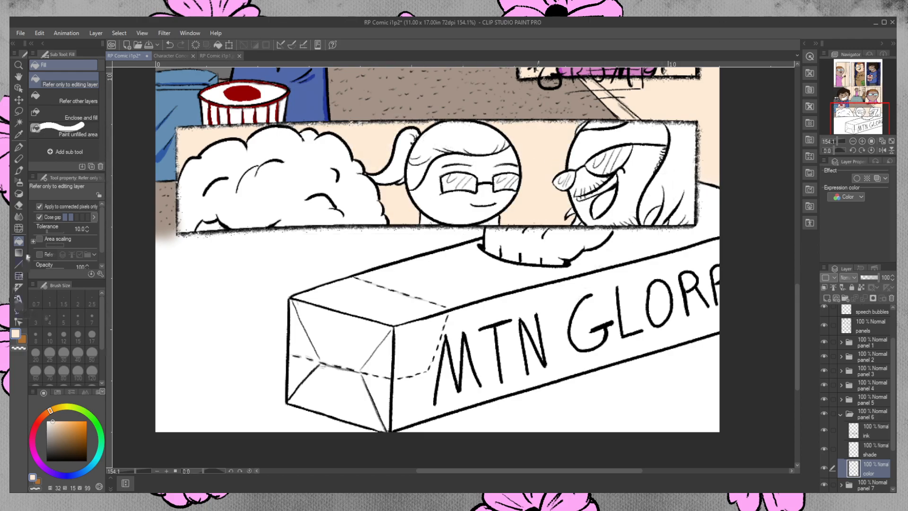
left_click(18, 171)
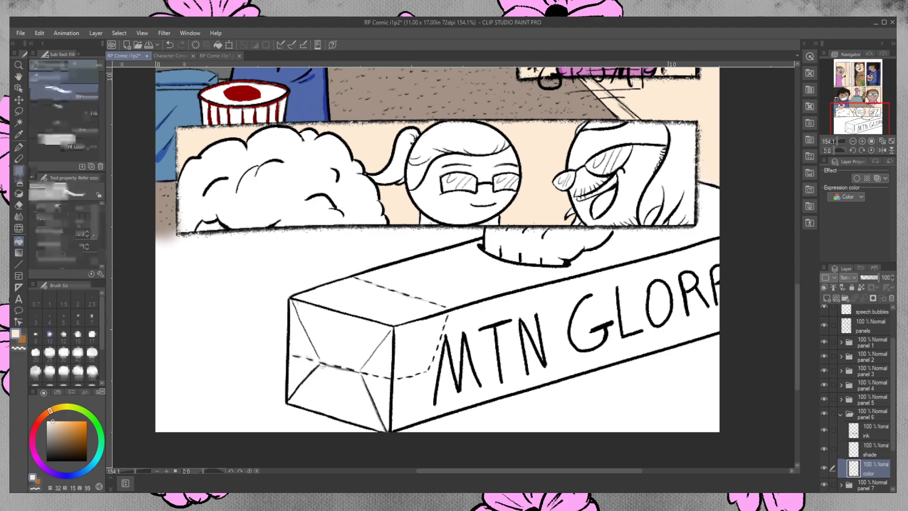
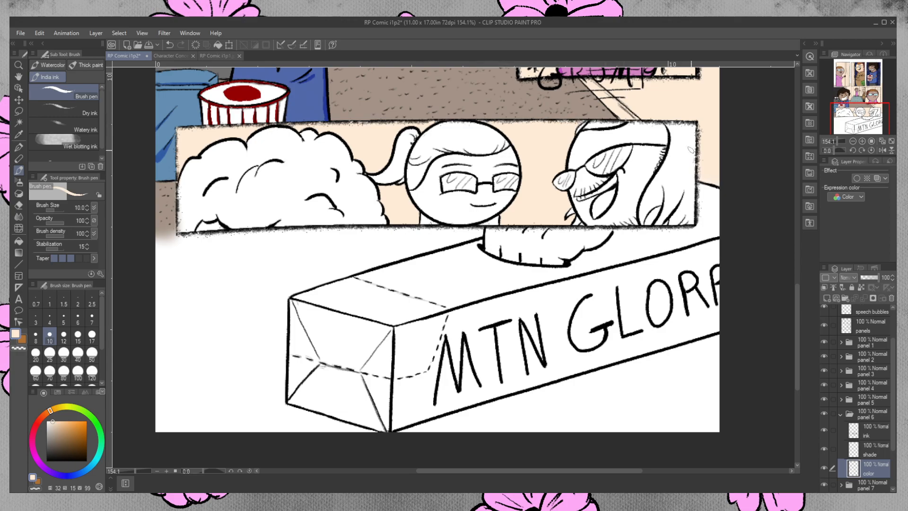
- Sample the grinning man's skin tone as the main color and his dark brown hair as the secondary color
left_click_drag(799, 317, 797, 300)
key("i")
left_click(237, 88)
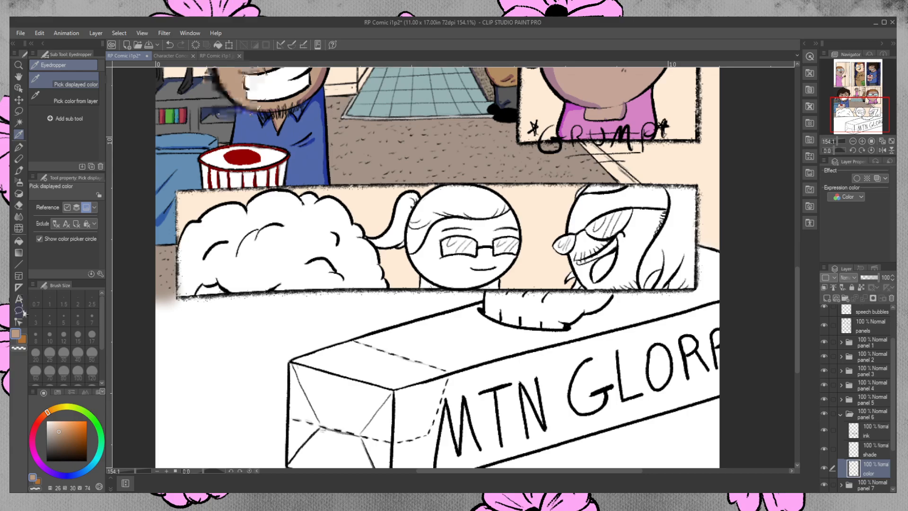
left_click(22, 339)
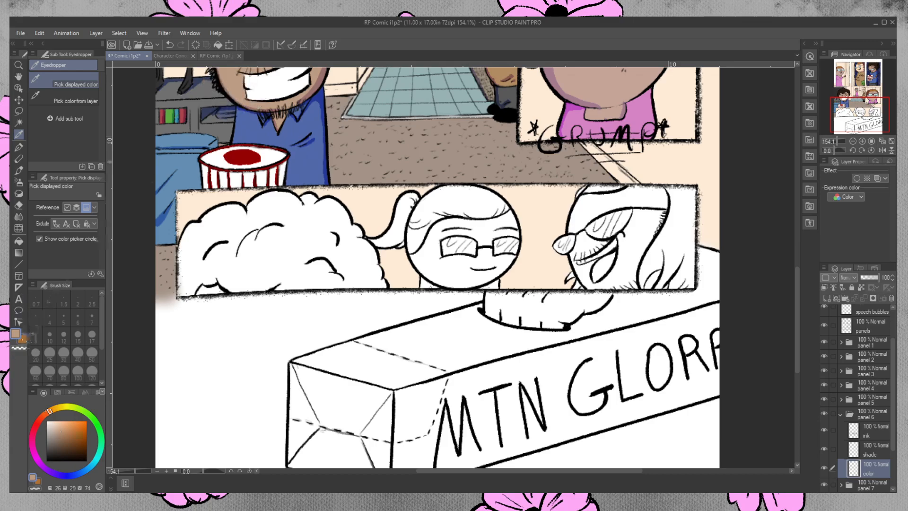
scroll(796, 276, "up", 2)
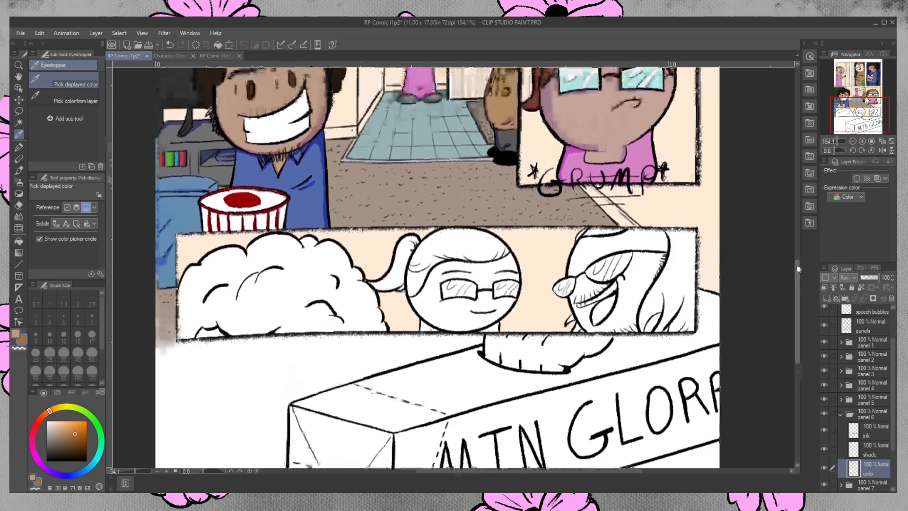
left_click(209, 76)
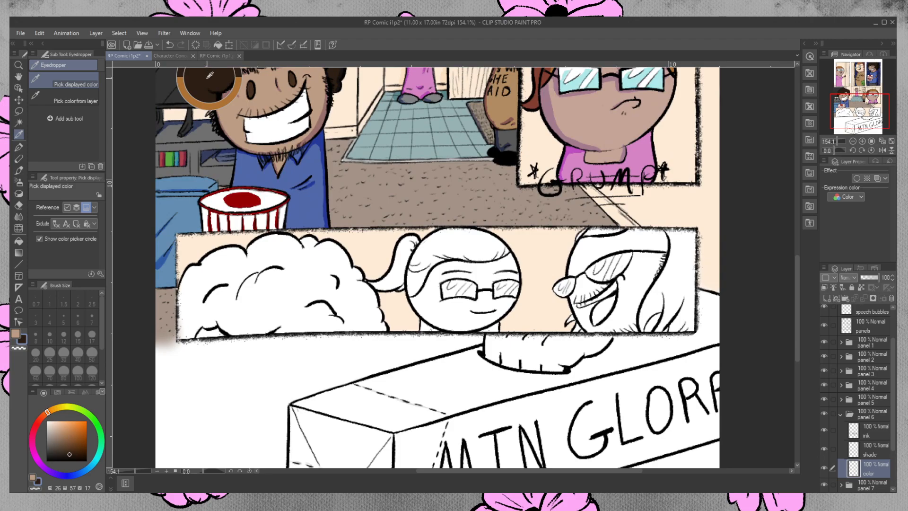
- Select the curly hair in panel 6, fill it with the sampled dark brown, and clear the selection
left_click(19, 122)
left_click(76, 101)
left_click(234, 270)
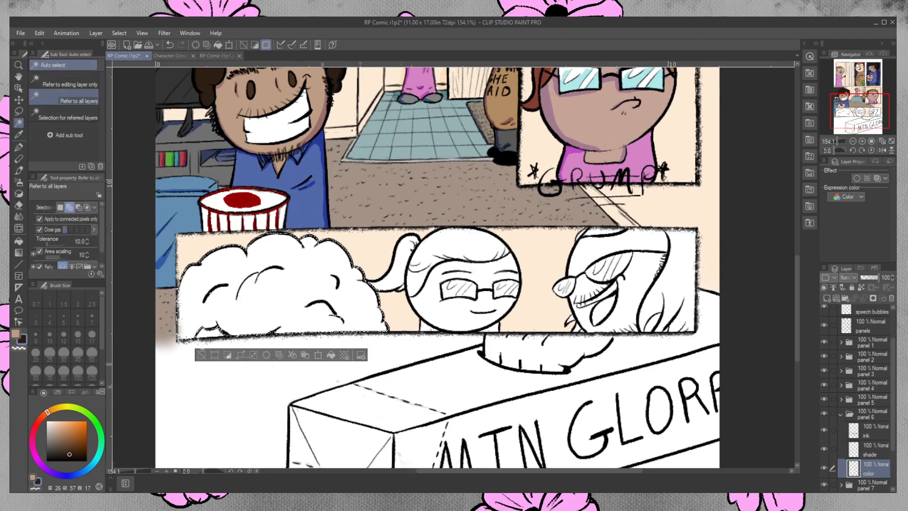
left_click(19, 241)
left_click(253, 268)
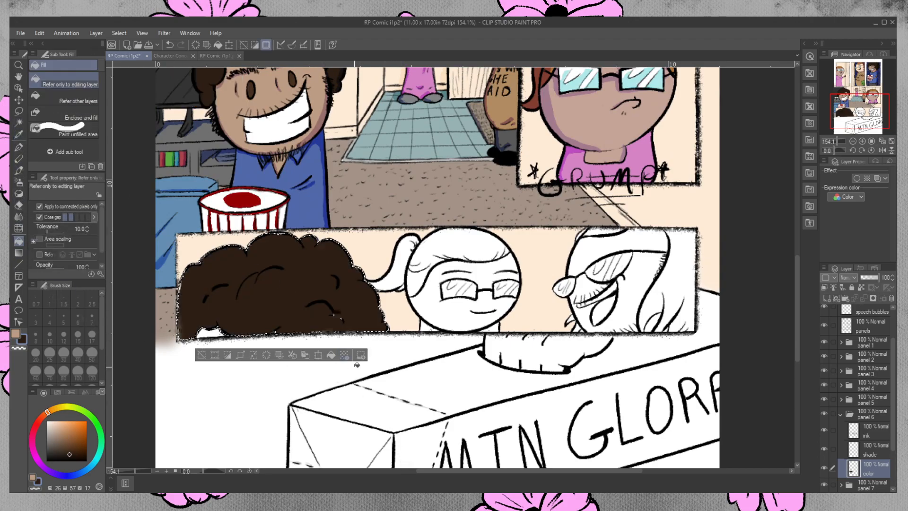
key("ctrl+d")
left_click(19, 170)
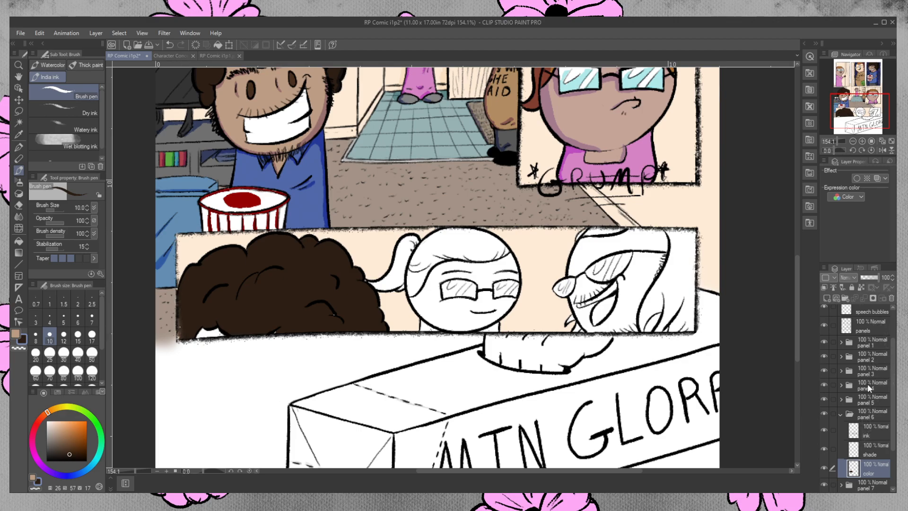
- Try erasing along panel 6's left border on panel 4's color layer, undo it, and return to panel 6's color layer with the Brush pen
left_click(841, 371)
left_click(861, 420)
left_click(19, 205)
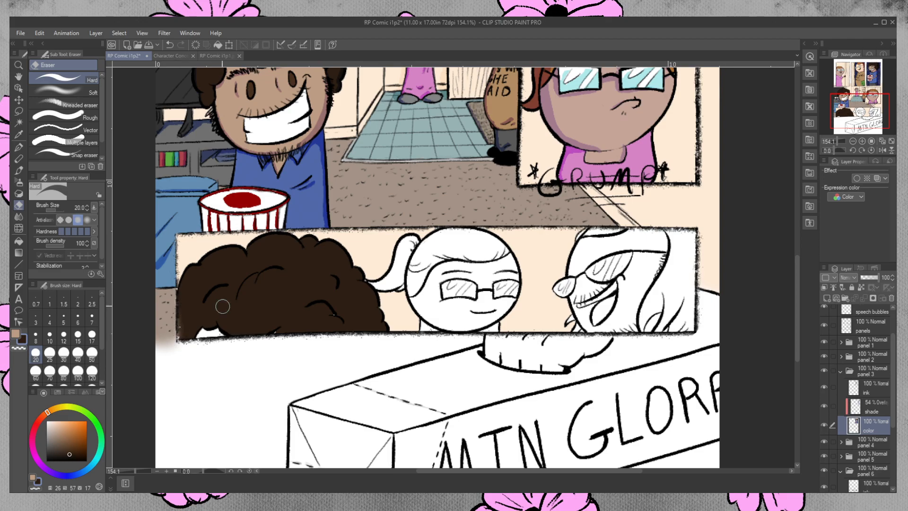
left_click(841, 370)
left_click(842, 384)
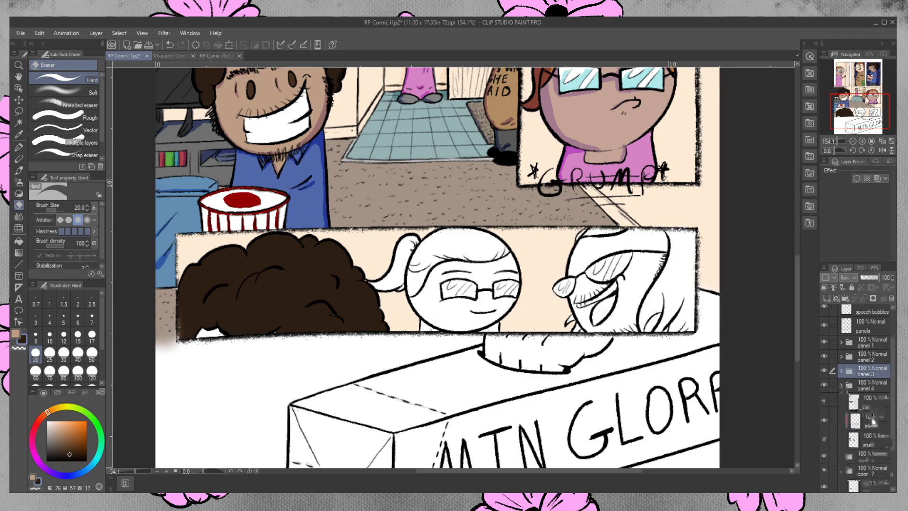
left_click(873, 439)
left_click_drag(179, 291, 179, 334)
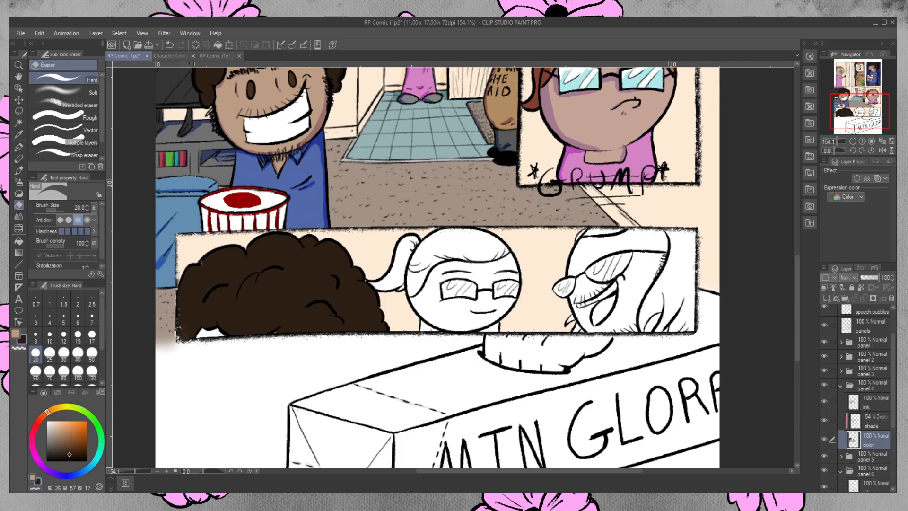
key("ctrl+z")
left_click(840, 387)
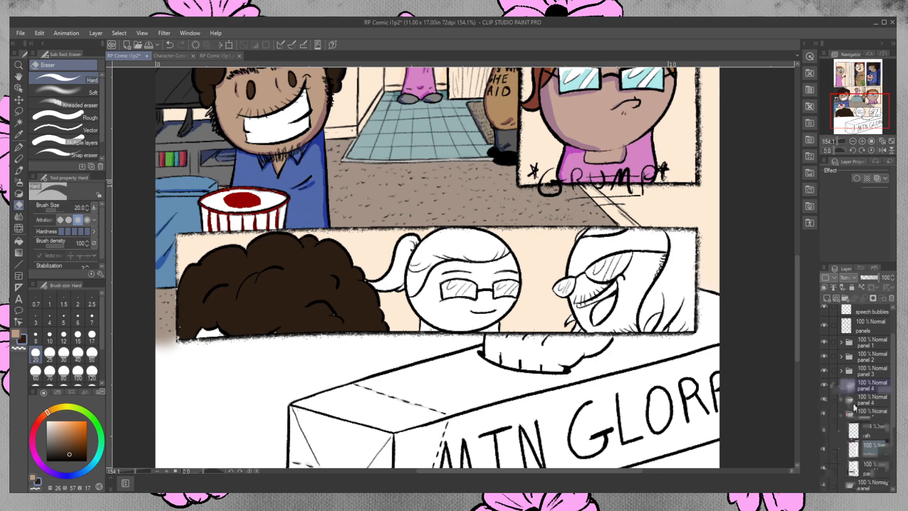
left_click(870, 469)
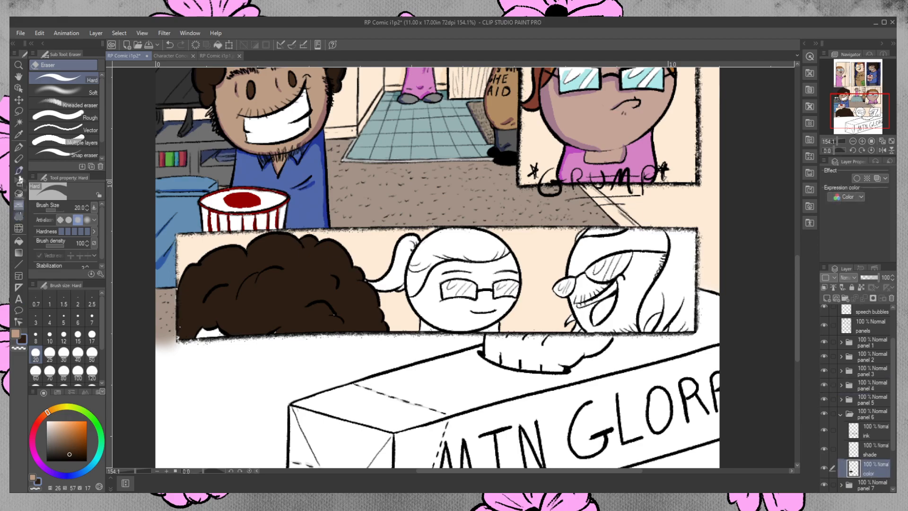
left_click(19, 170)
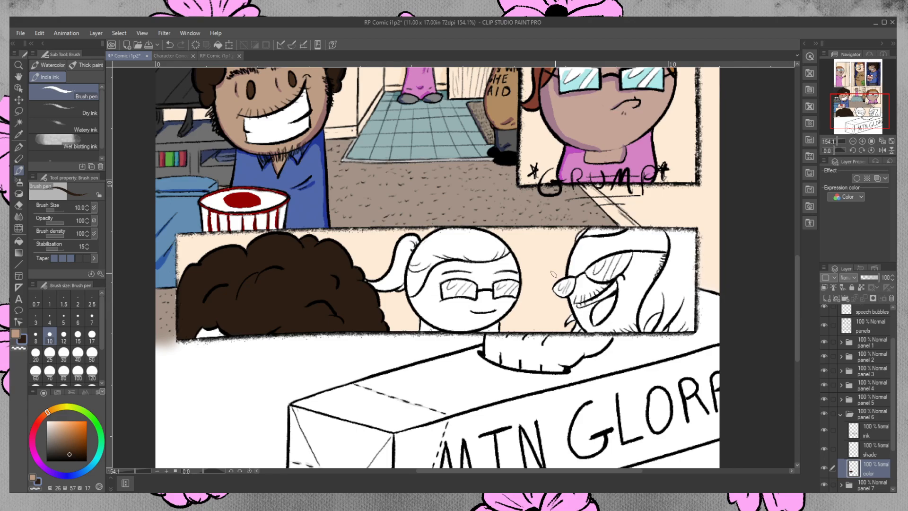
- Paint the small white patch beneath the curly hair in panel 6 with the man's sampled skin tone
key("x")
mouse_move(198, 335)
left_mouse_down()
mouse_move(218, 334)
mouse_move(201, 335)
left_mouse_up()
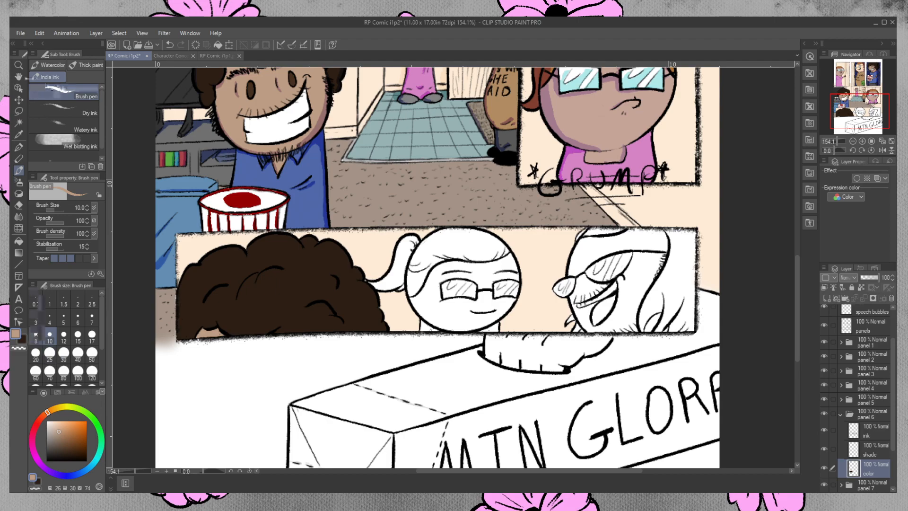
- Fill the woman's hair and ponytail in panel 6 with the orange-brown sampled from her hair in panel 5, and clear the selection
left_click(19, 135)
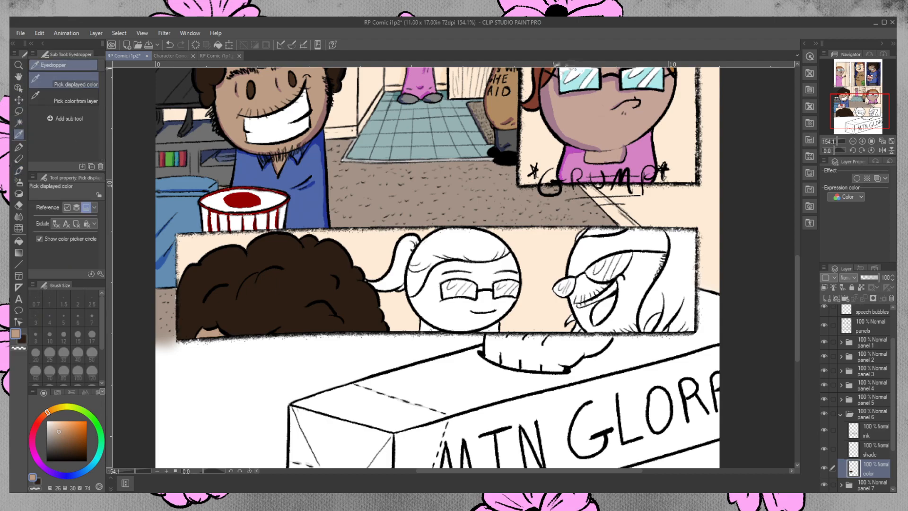
left_click(544, 78)
left_click(19, 123)
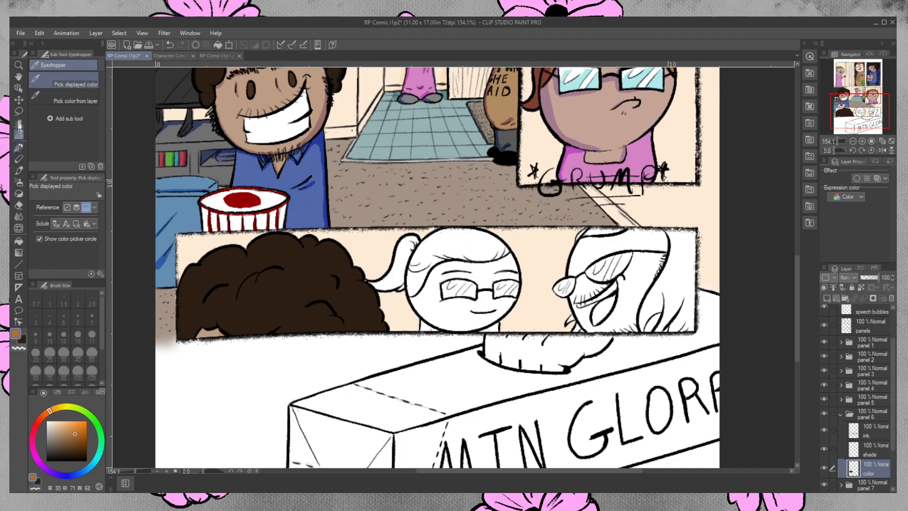
left_click(440, 239)
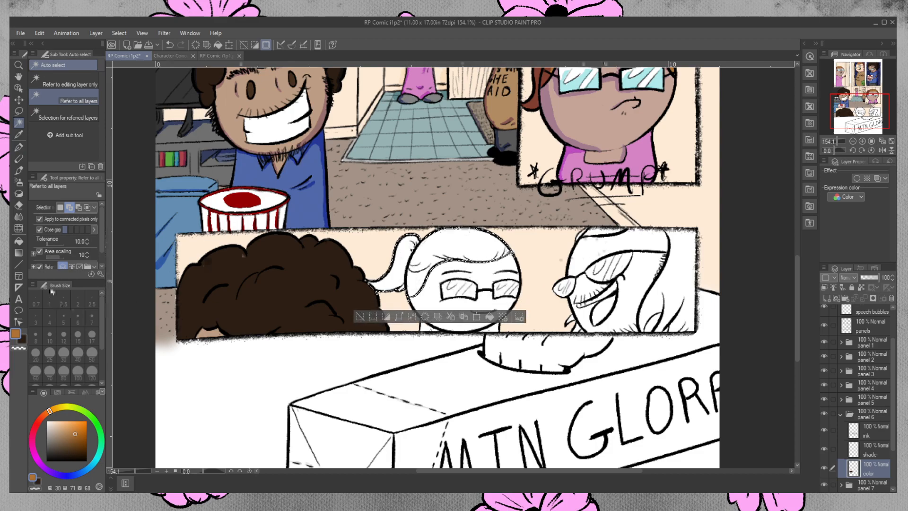
left_click(18, 111)
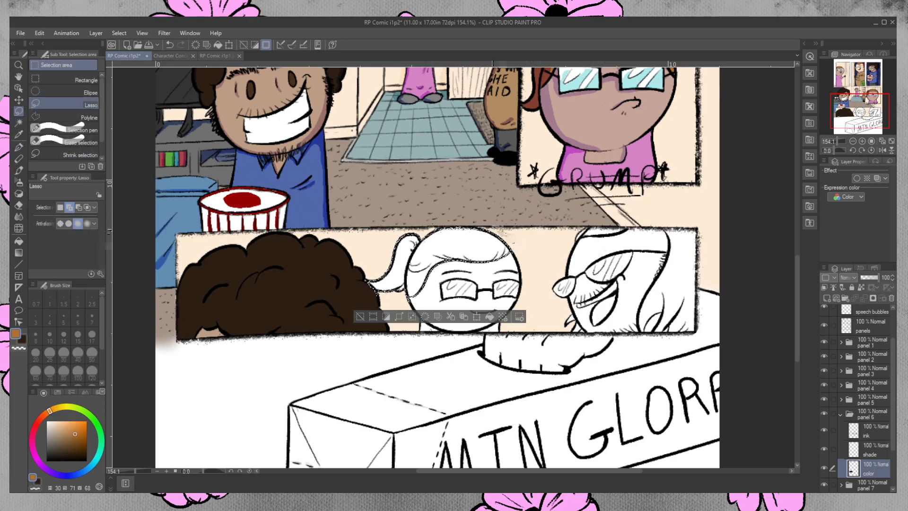
mouse_move(397, 232)
left_mouse_down()
mouse_move(358, 275)
mouse_move(371, 296)
mouse_move(407, 297)
mouse_move(433, 265)
mouse_move(520, 247)
left_mouse_up()
left_click(19, 241)
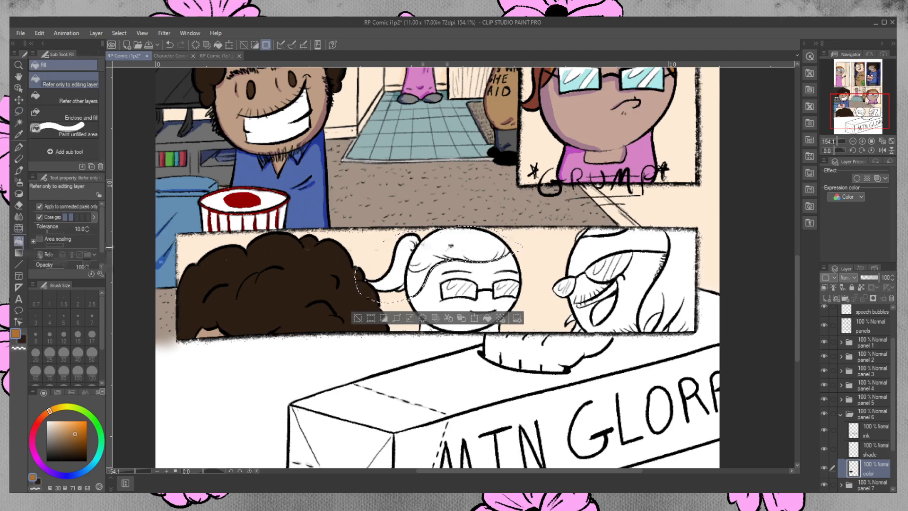
left_click(449, 247)
key("ctrl+d")
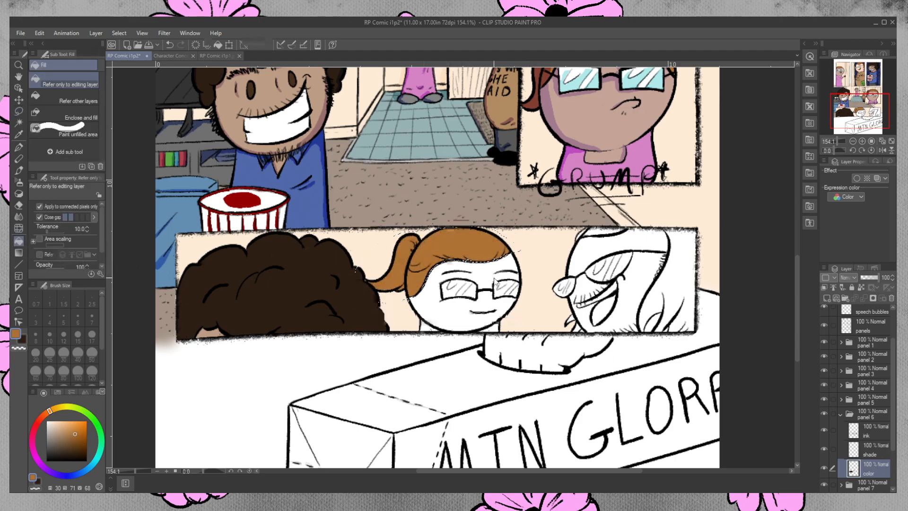
- Fill the woman's face in panel 6 with the skin tone sampled from her panel 5 face, and clear the selection
key("p")
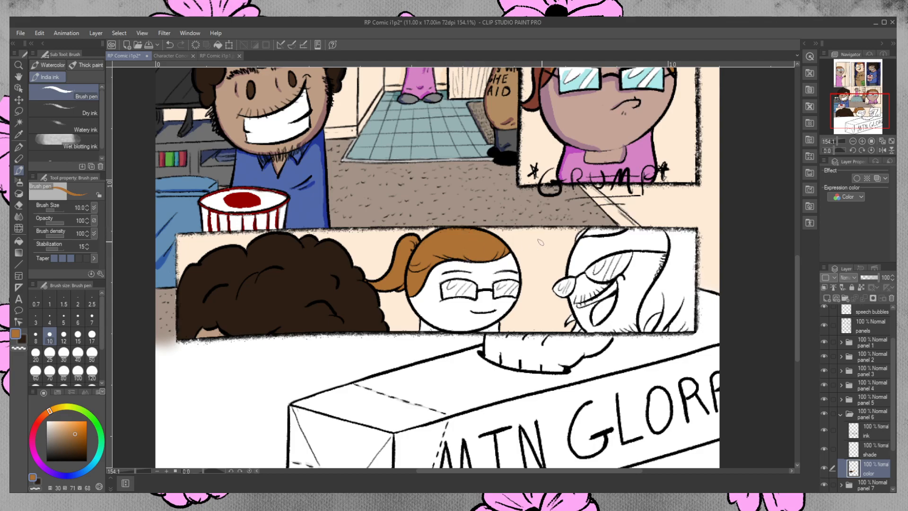
left_click(21, 132)
left_click(573, 102)
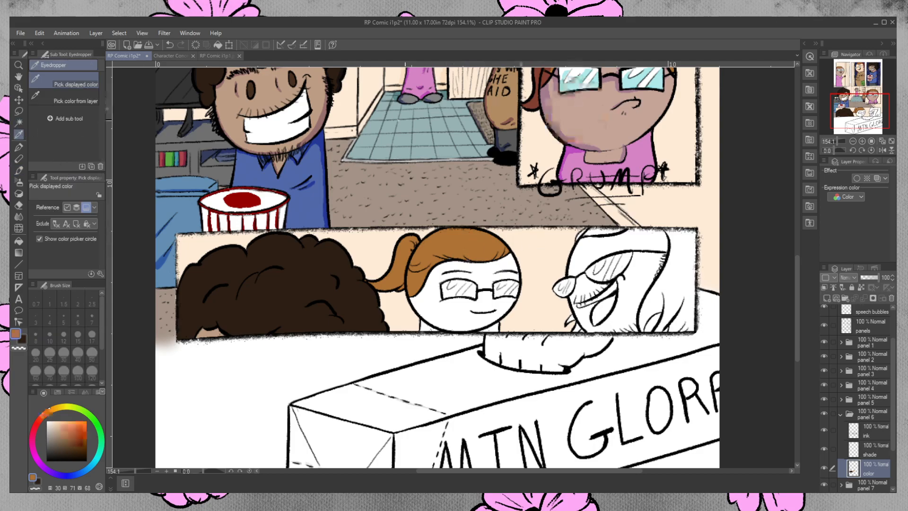
left_click(18, 123)
left_click(71, 97)
left_click(477, 274)
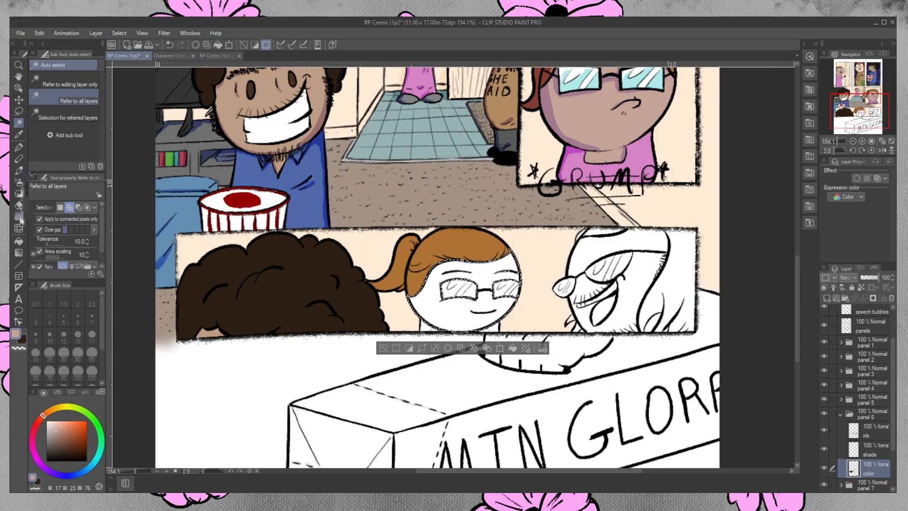
left_click(19, 241)
left_click(495, 295)
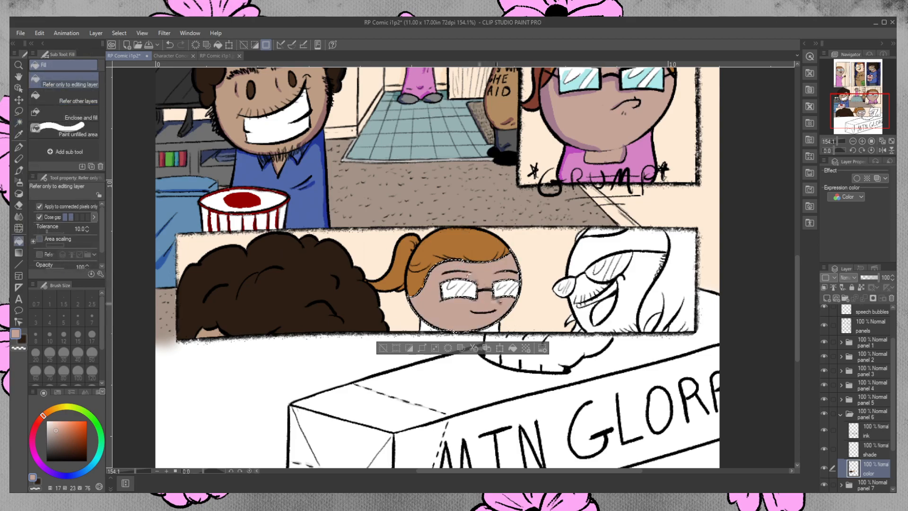
key("ctrl+d")
- Sample the woman's orange-brown hair as the secondary color and return to the Brush pen
key("b")
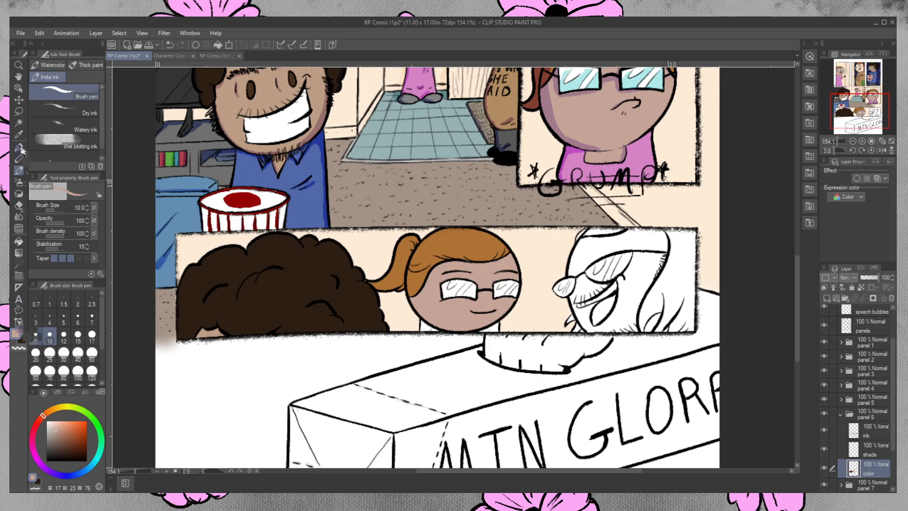
left_click(23, 340)
left_click(19, 124)
left_click(456, 242)
left_click(19, 170)
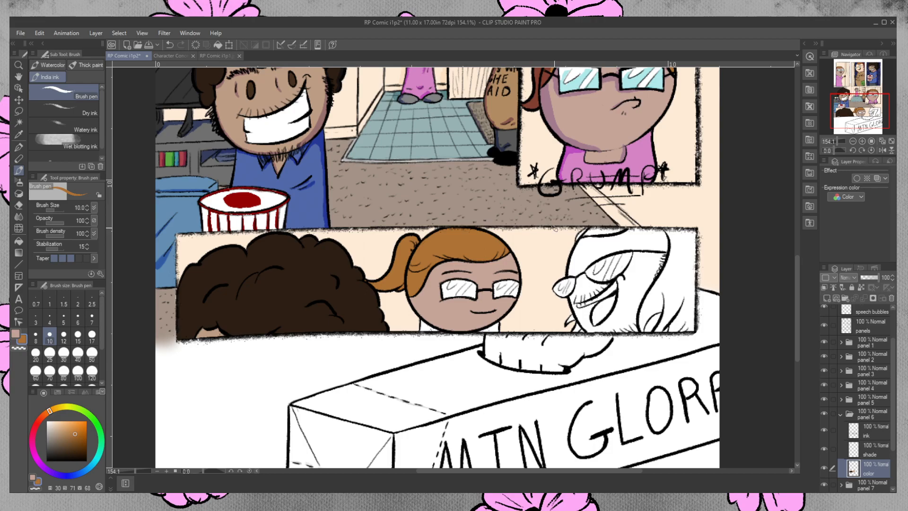
- Fill both of the woman's shoulders in panel 6 with the pink sampled from her panel 5 shirt, and clear the selection
key("i")
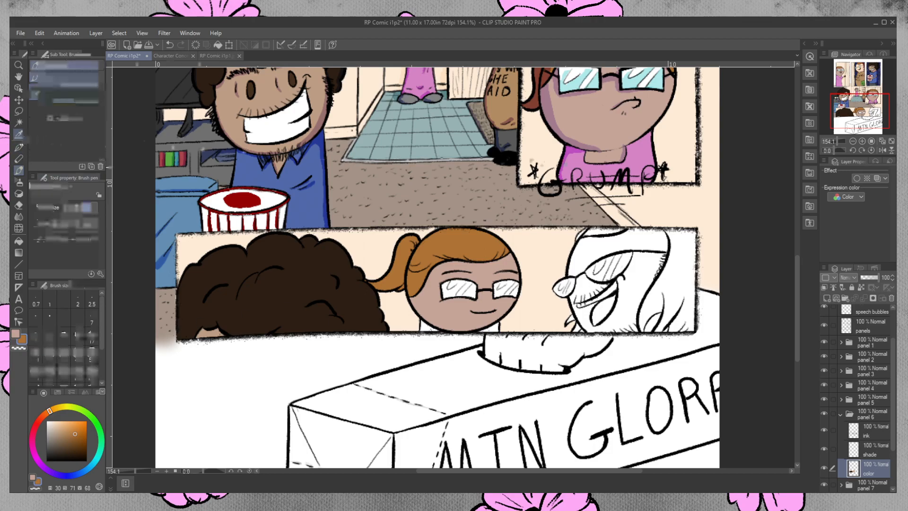
left_click(587, 149)
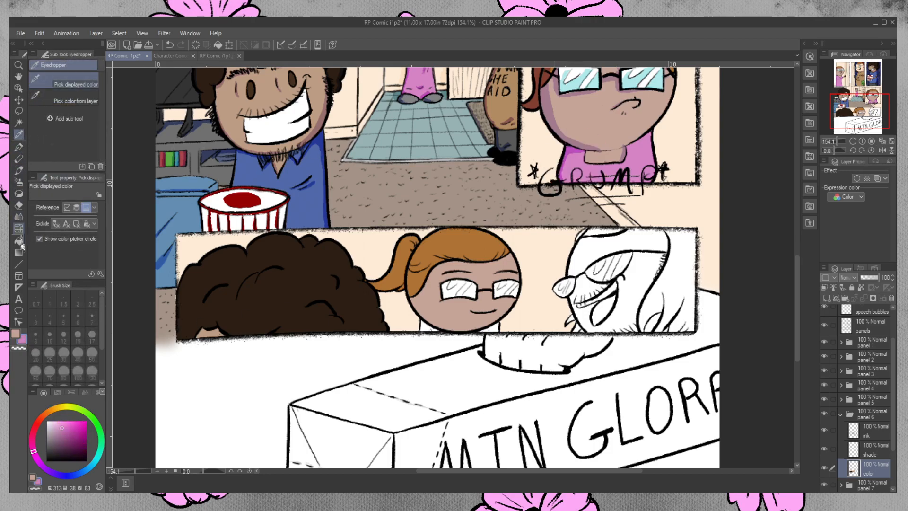
left_click(19, 241)
left_click(19, 122)
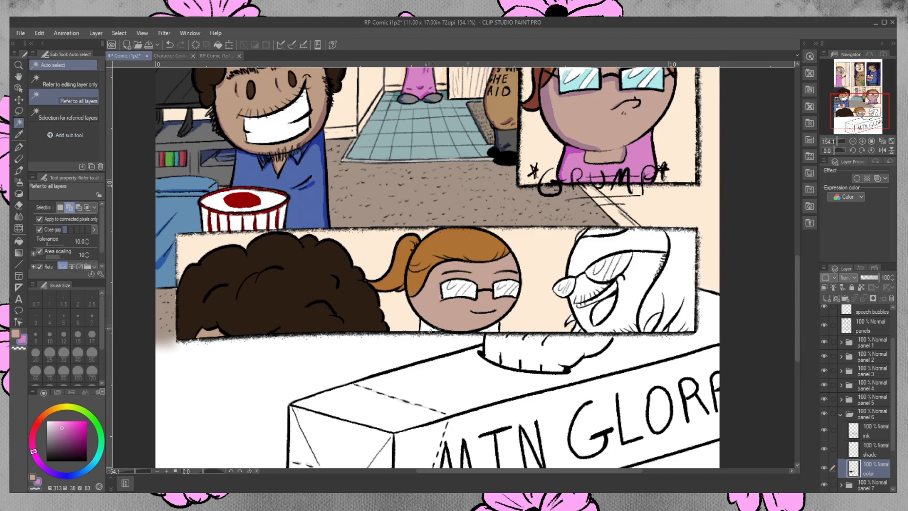
left_click(425, 322)
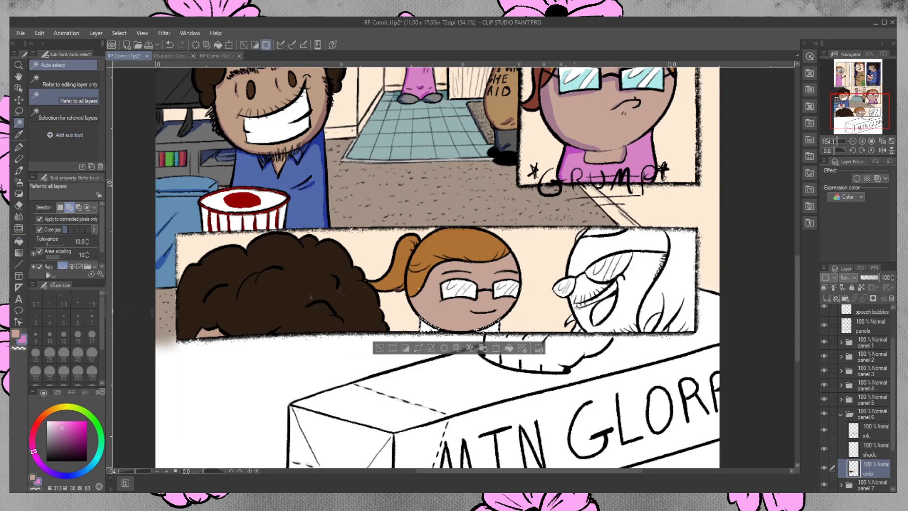
left_click(19, 240)
left_click(428, 326)
left_click(492, 327)
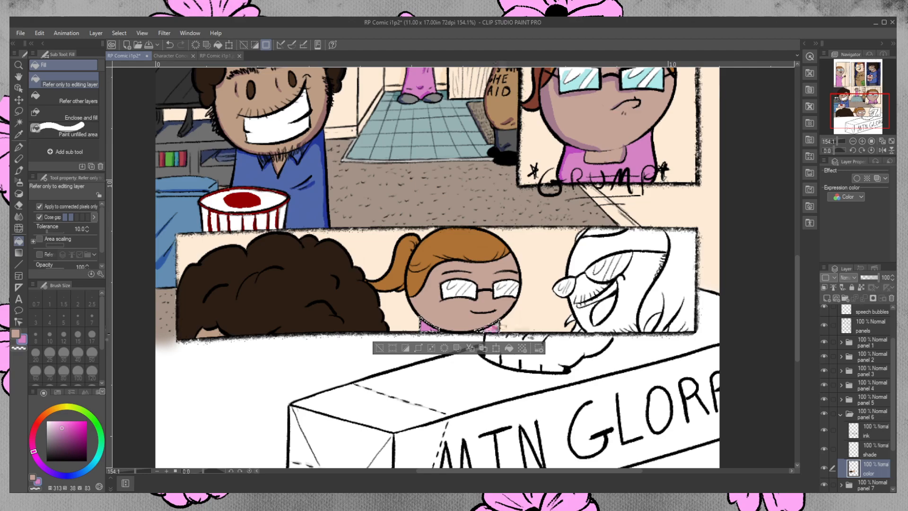
key("ctrl+d")
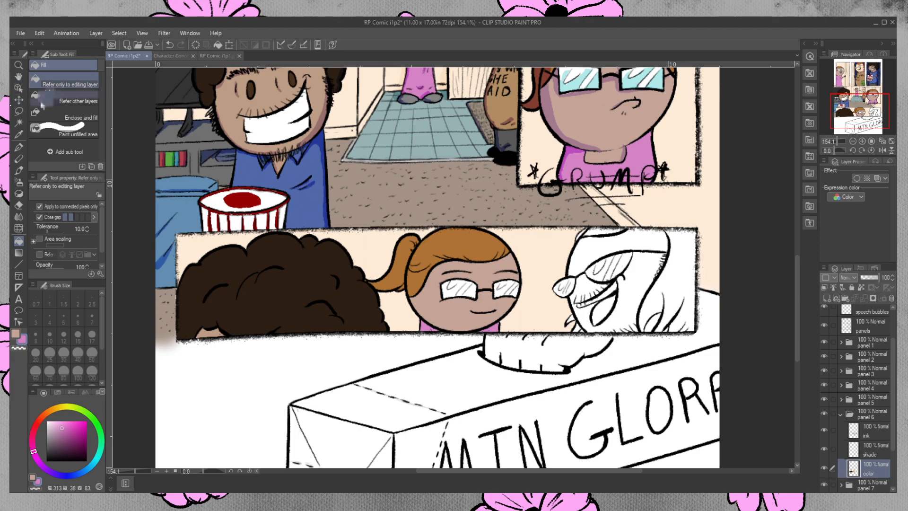
- Sample the bearded man's skin tone in panel 4 as the secondary color and his brown hair as the main color
left_click(20, 133)
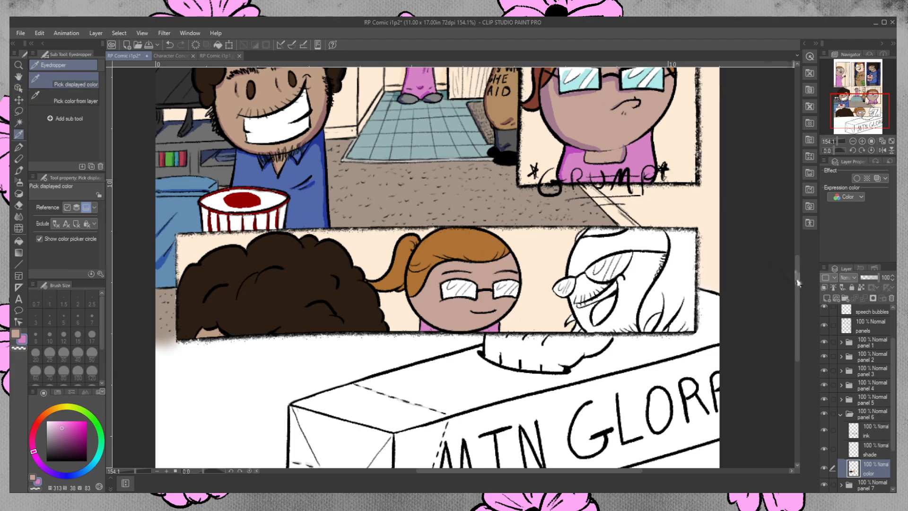
scroll(795, 256, "up", 3)
left_click(505, 97)
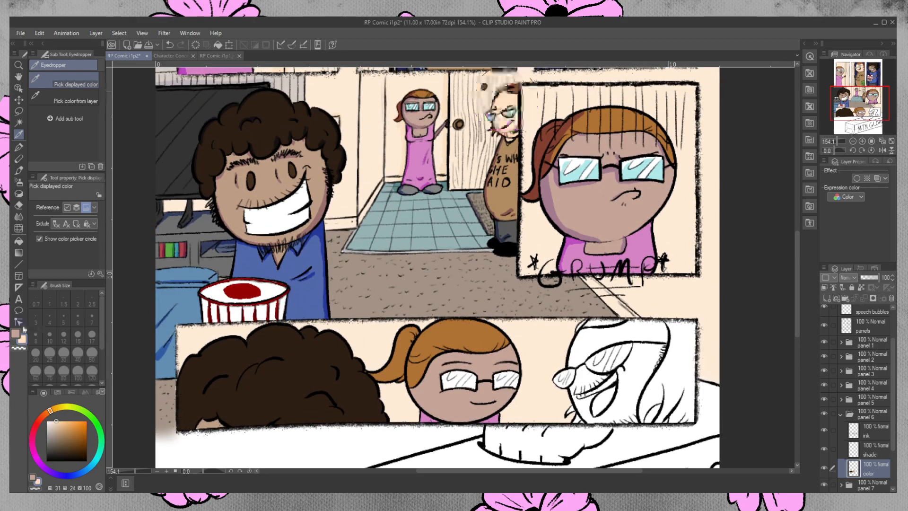
left_click(515, 90)
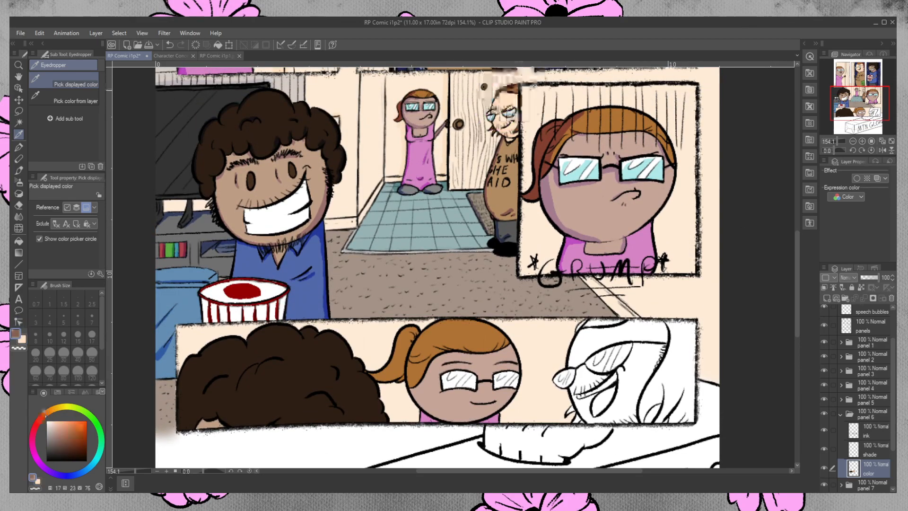
left_click_drag(796, 262, 799, 286)
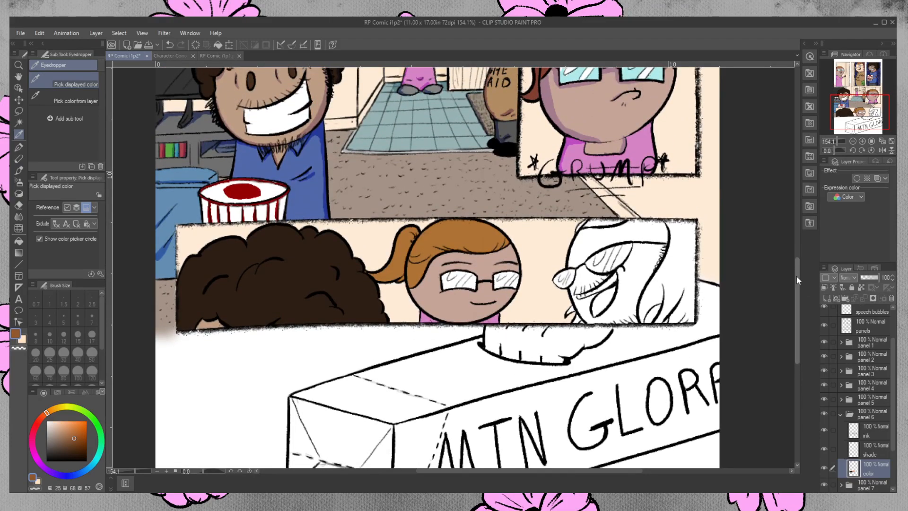
- Select the bearded man's hair and beard tufts in panel 6, fill them with the sampled brown, and clear the selection
left_click(19, 123)
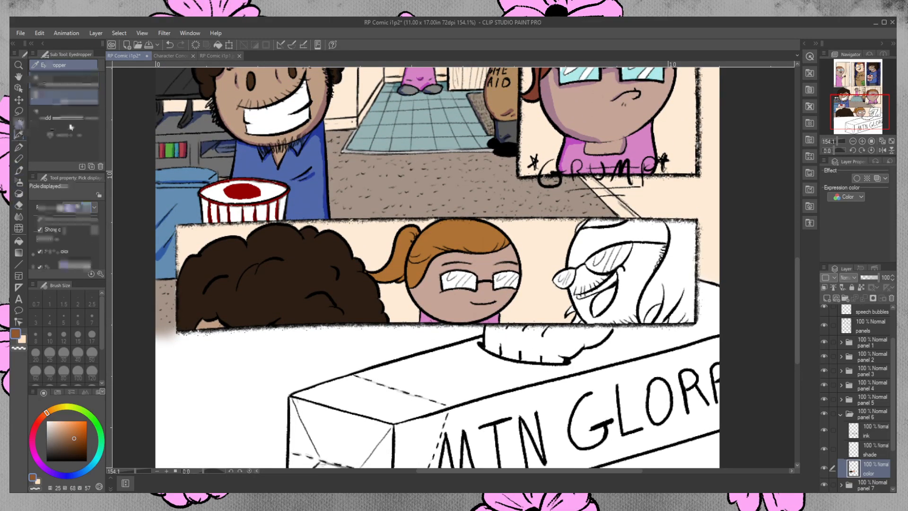
left_click(604, 222)
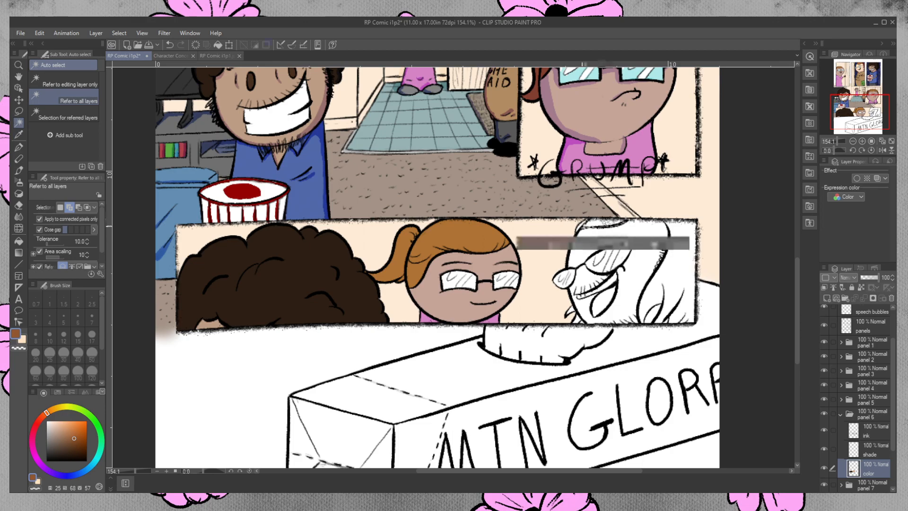
left_click(579, 228)
left_click(681, 238)
left_click(673, 315)
left_click(684, 289)
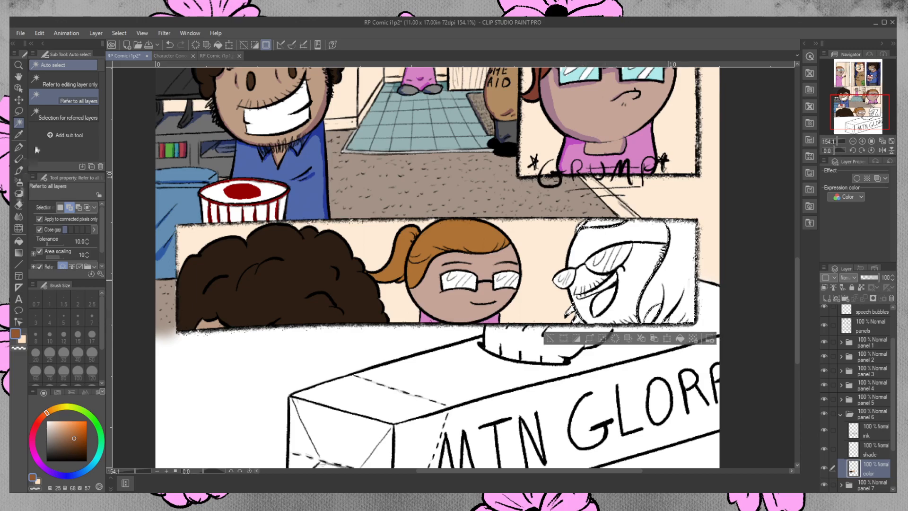
left_click(18, 111)
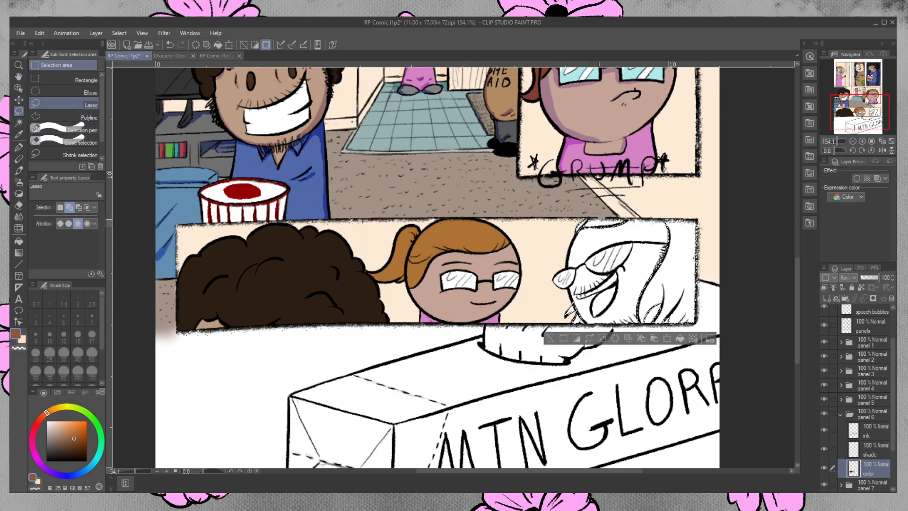
left_click_drag(605, 221, 622, 218)
left_click_drag(589, 214, 666, 217)
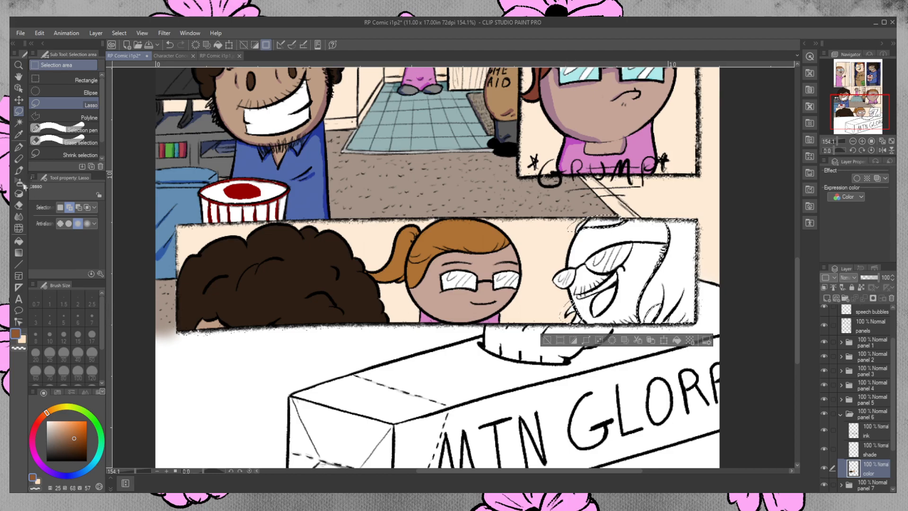
left_click(19, 241)
left_click(573, 311)
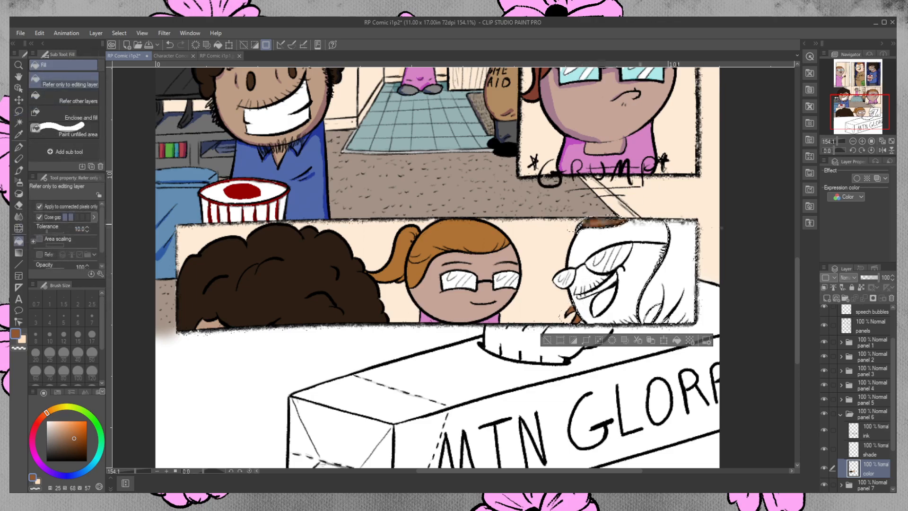
left_click(585, 220)
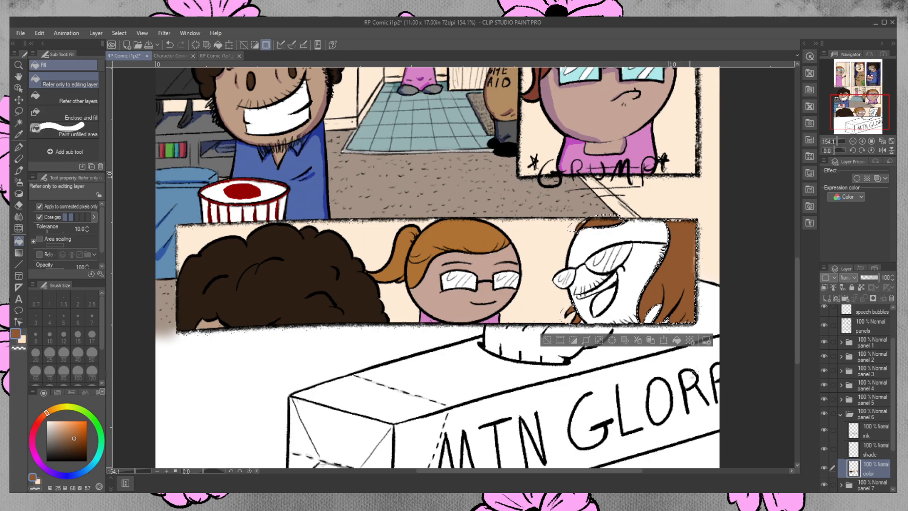
key("ctrl+d")
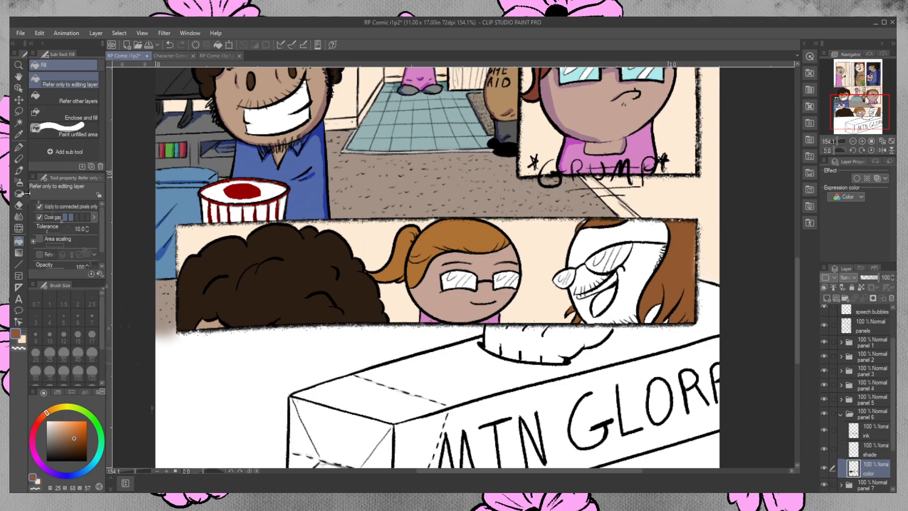
- Erase stray color along panel 6's right border on panel 4's color layer, and return to panel 6's color layer
left_click(19, 170)
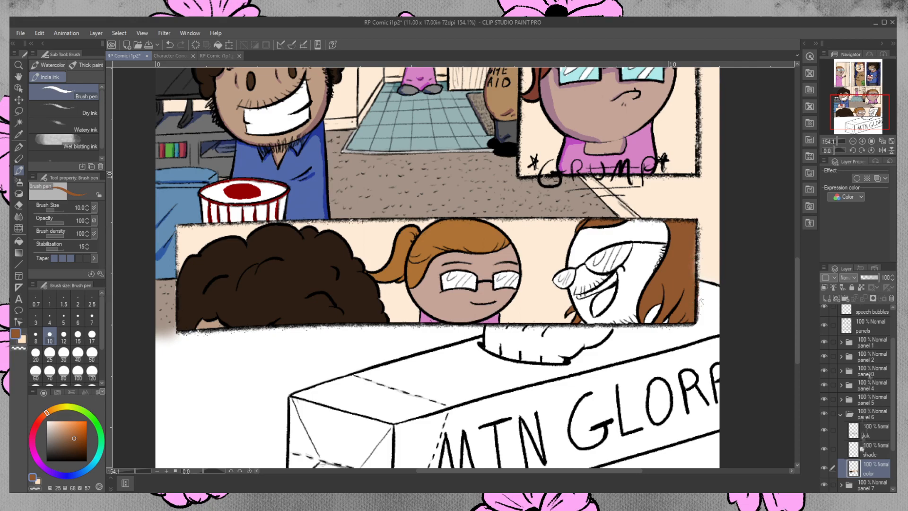
left_click(841, 385)
left_click(872, 440)
left_click(19, 205)
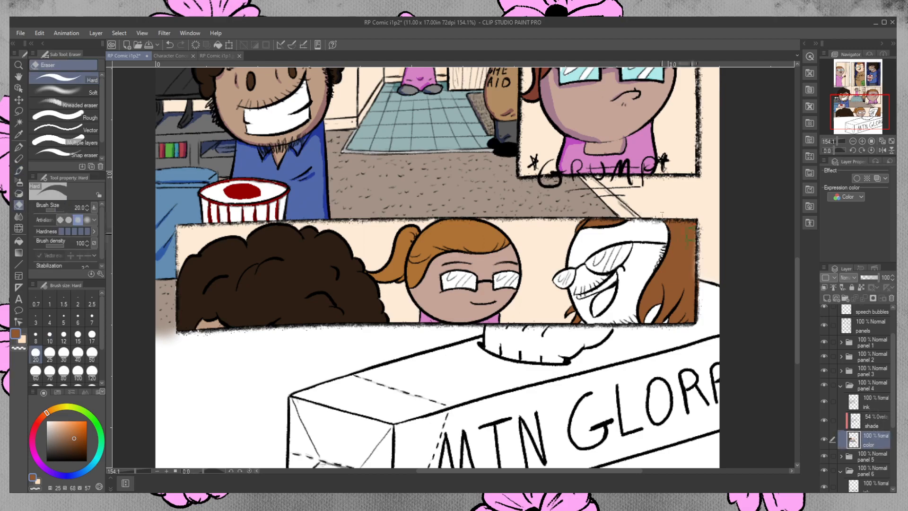
left_click_drag(693, 260, 692, 276)
left_click(841, 385)
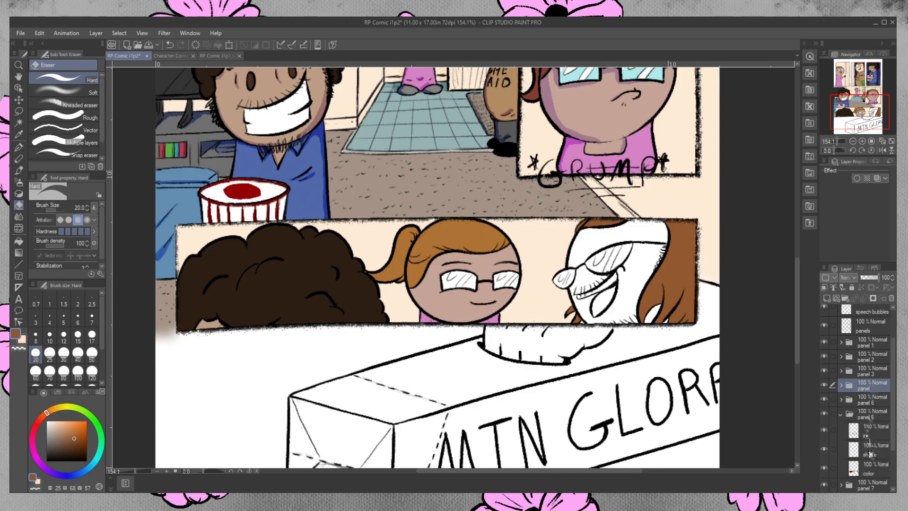
left_click(871, 468)
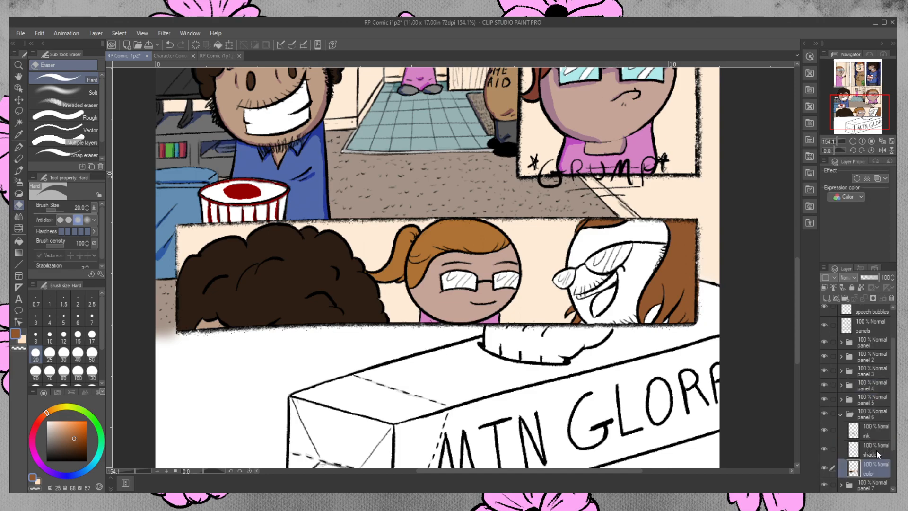
- Sample the cream wall color beside the bearded man in panel 6 and ready the Brush pen
left_click(19, 134)
left_click(543, 250)
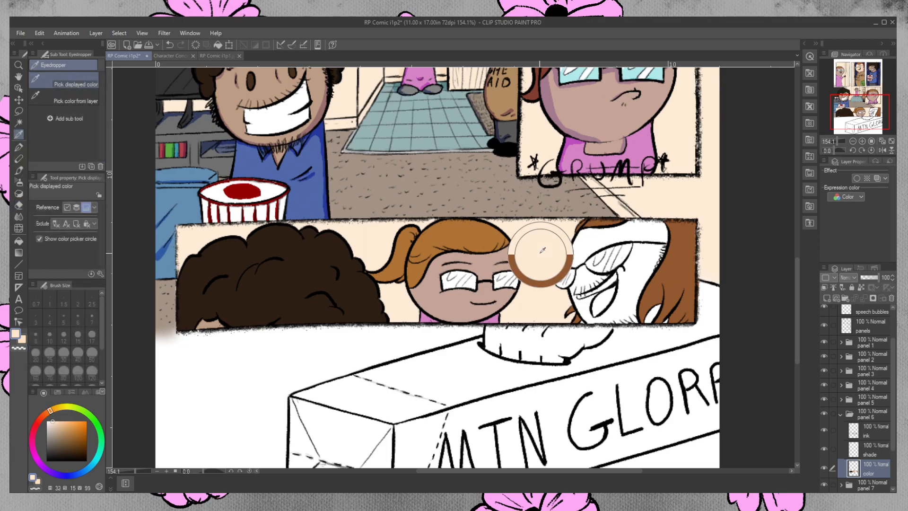
left_click(19, 170)
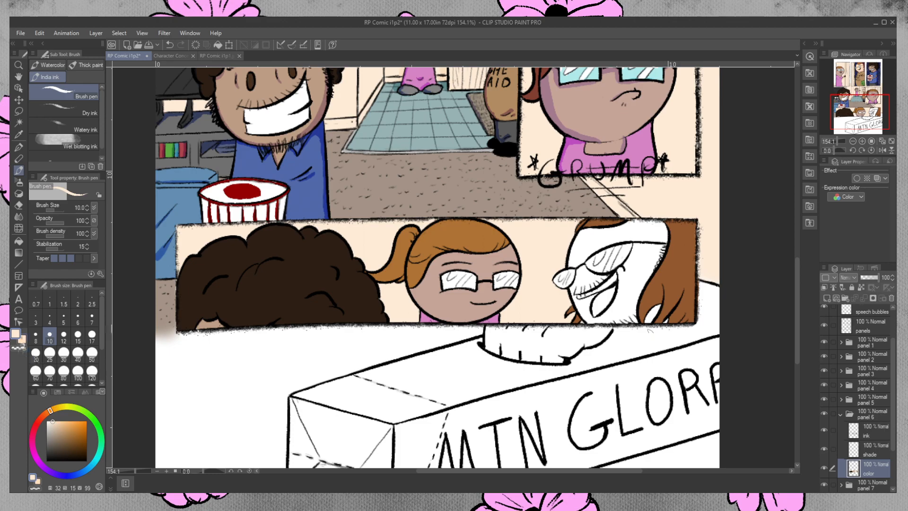
- Select the bearded man's forehead, face and neck in panel 6, fill them with his light skin tone, and clear the selection
left_click(19, 123)
left_click(620, 234)
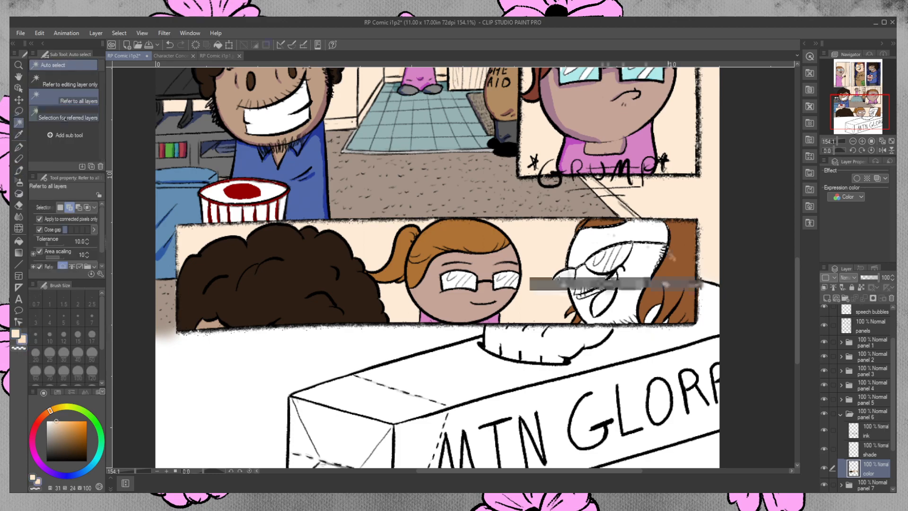
left_click(636, 283)
left_click(655, 314)
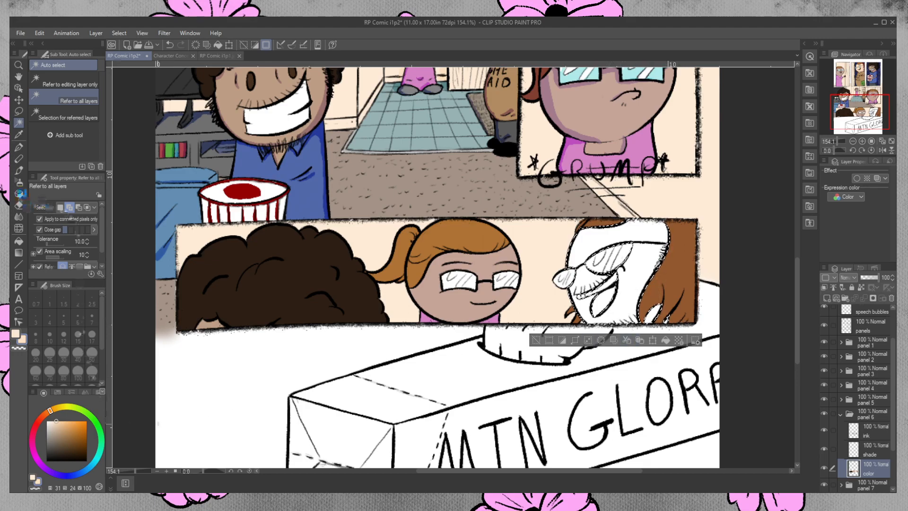
left_click(19, 241)
left_click(608, 245)
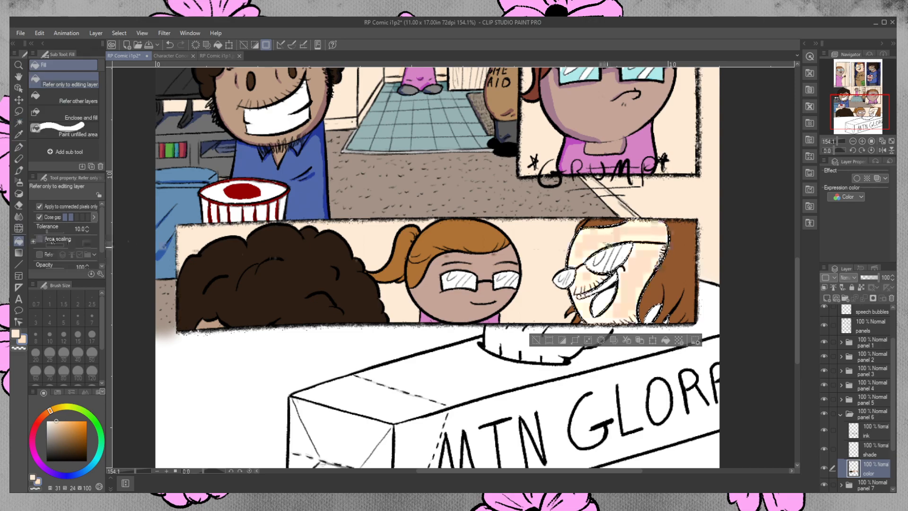
left_click(648, 303)
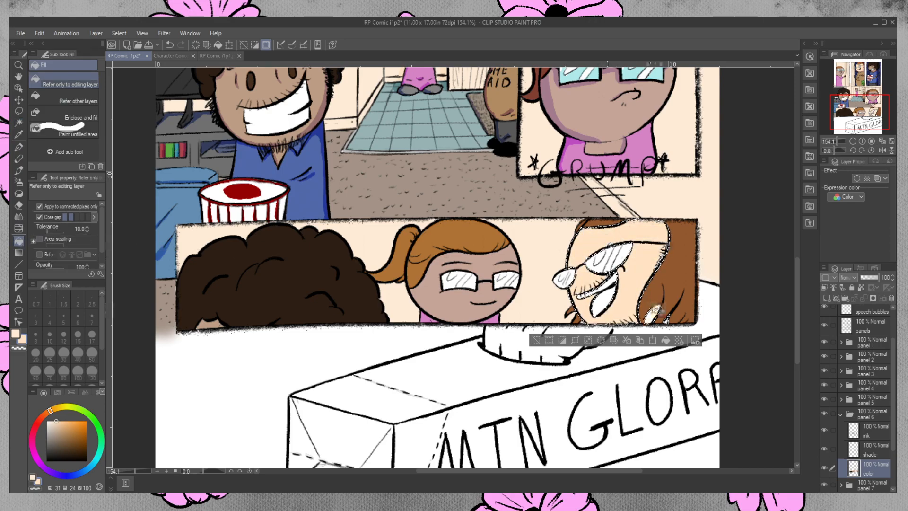
key("ctrl+d")
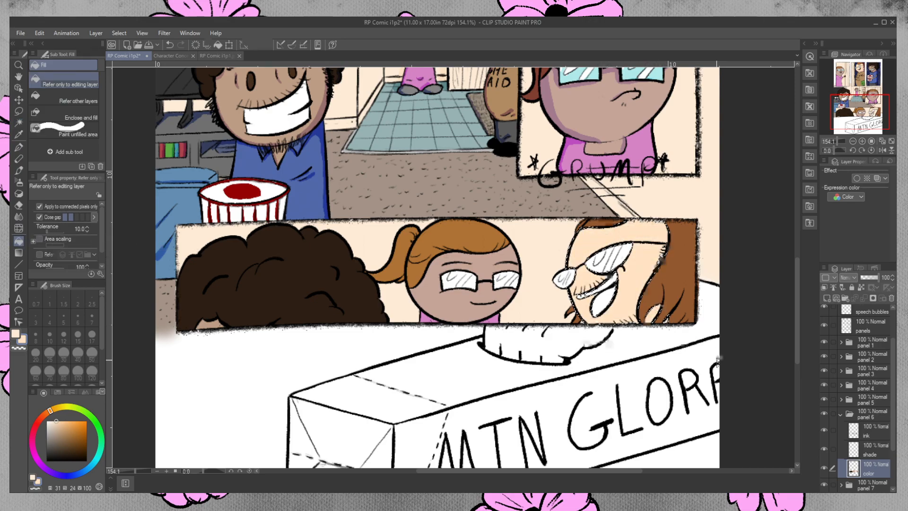
- Fill the bearded man's open mouth in panel 6 with light gray and paint his tongue soft pink
left_click(19, 171)
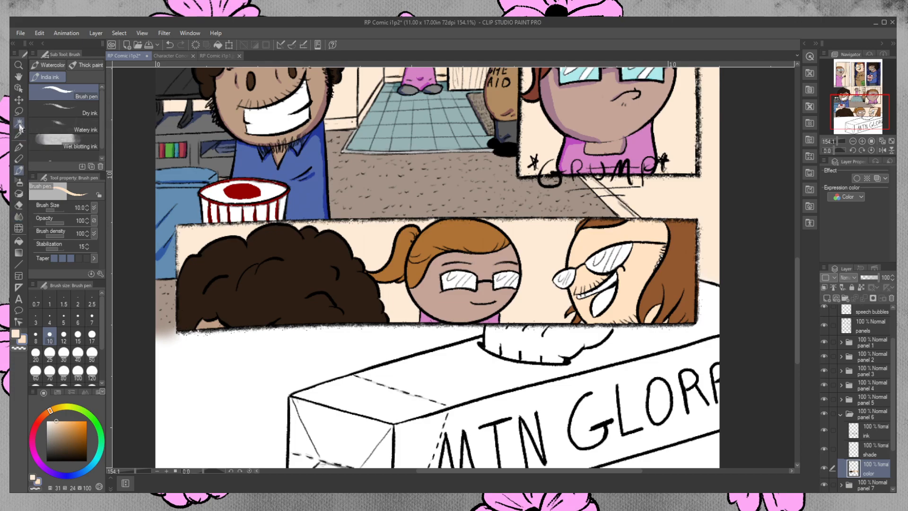
left_click(19, 242)
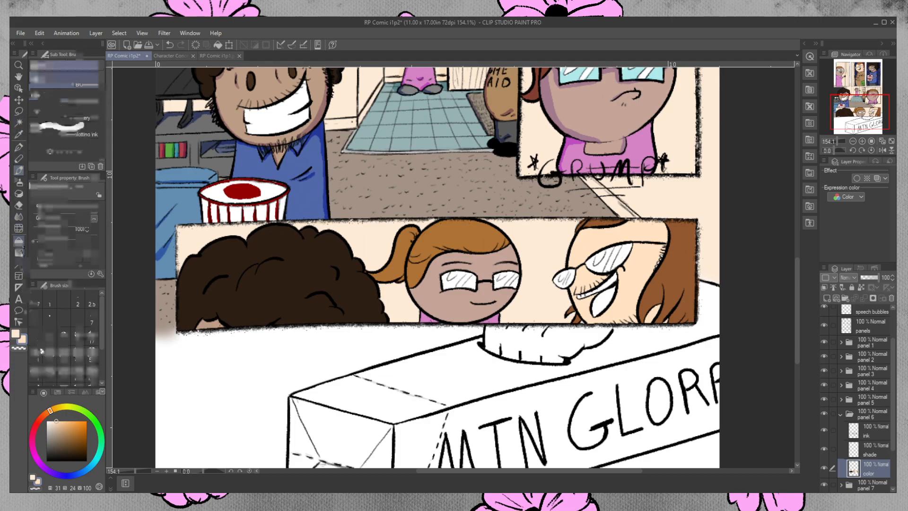
left_click_drag(61, 429, 50, 424)
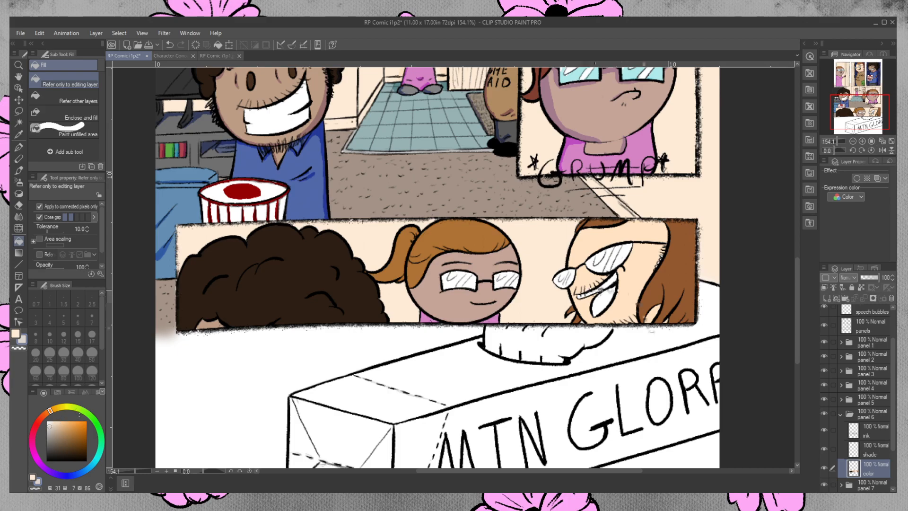
left_click(609, 283)
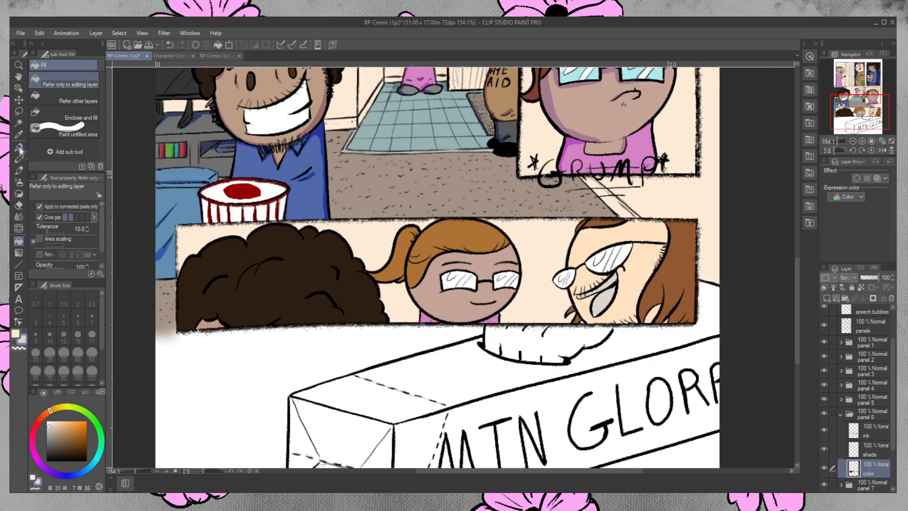
left_click(19, 171)
left_click(38, 422)
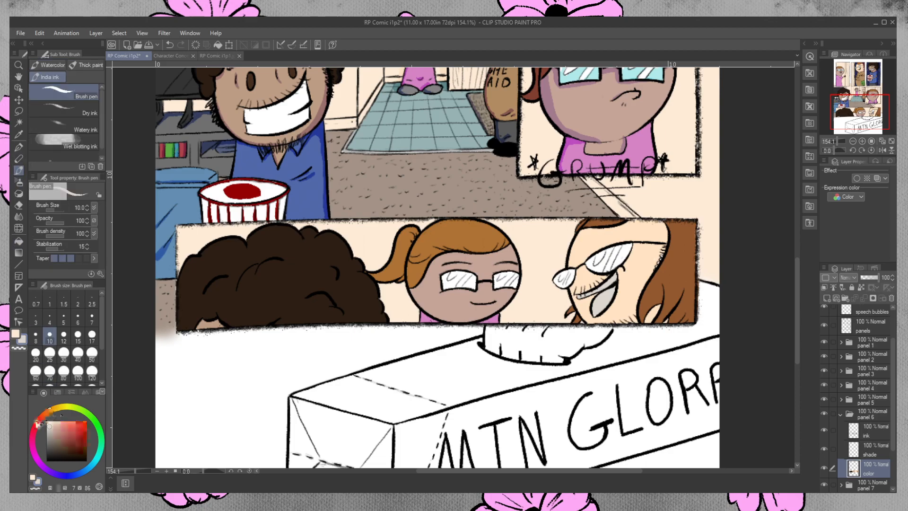
left_click(58, 427)
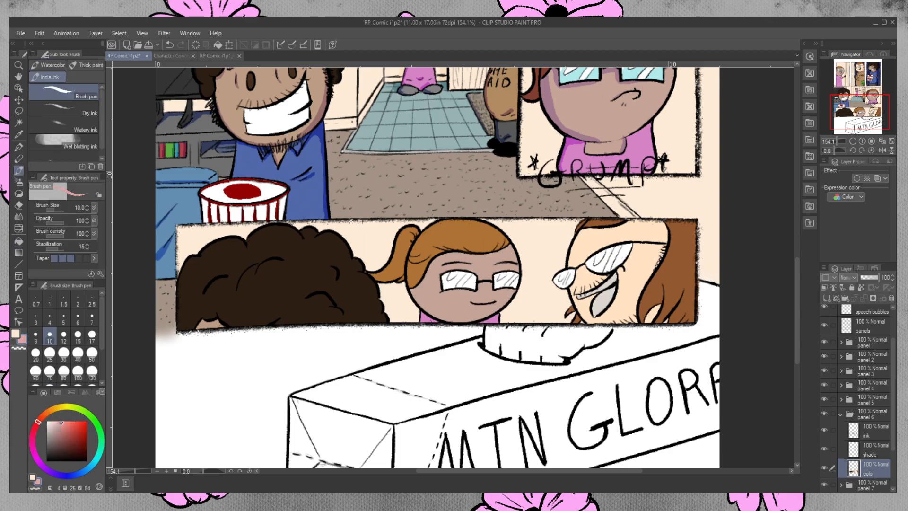
left_click_drag(611, 295, 600, 305)
- Fill the bearded man's teeth in panel 6 with pure white
left_click(48, 421)
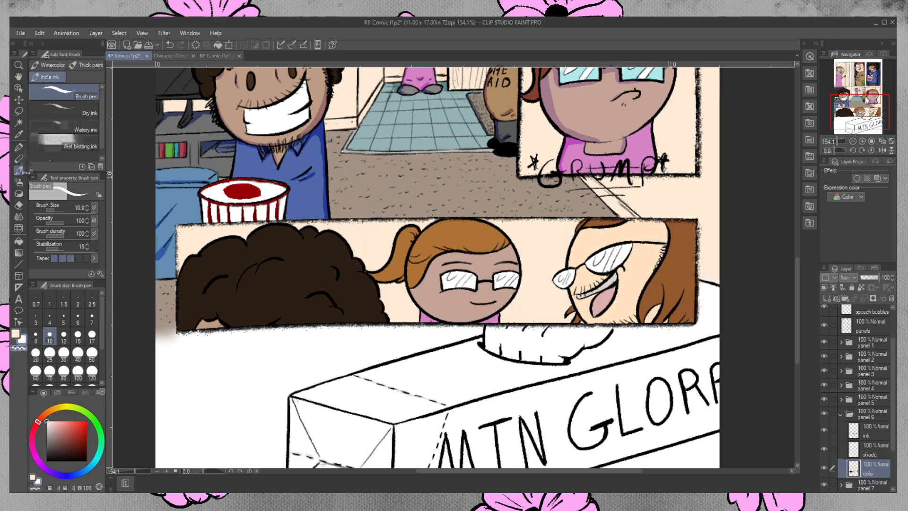
left_click(19, 240)
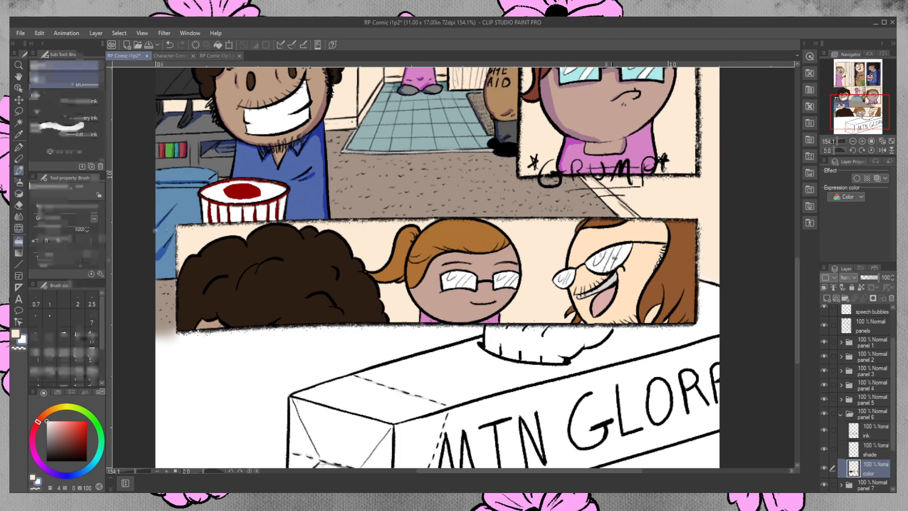
left_click(607, 283)
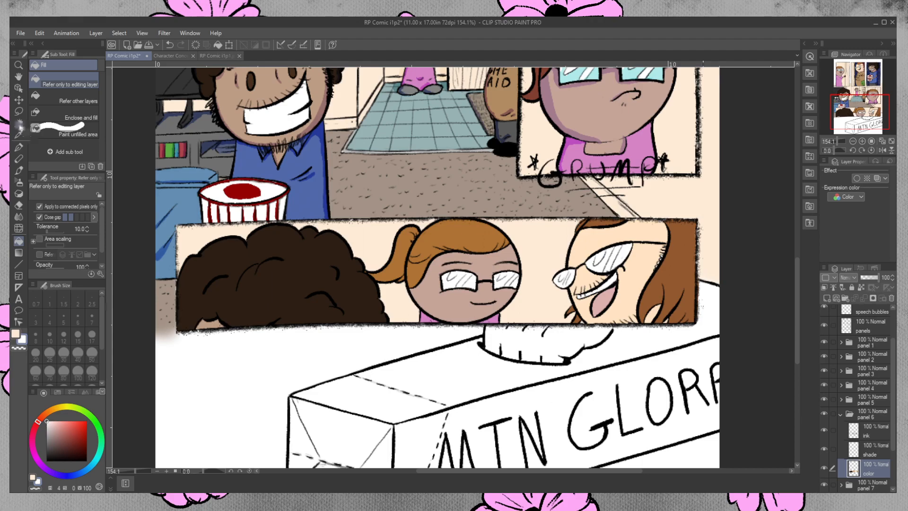
- Sample the pale cyan of the panel 5 glasses and fill both characters' lenses in panel 6 with it
left_click(19, 123)
left_click(19, 135)
left_click(595, 71)
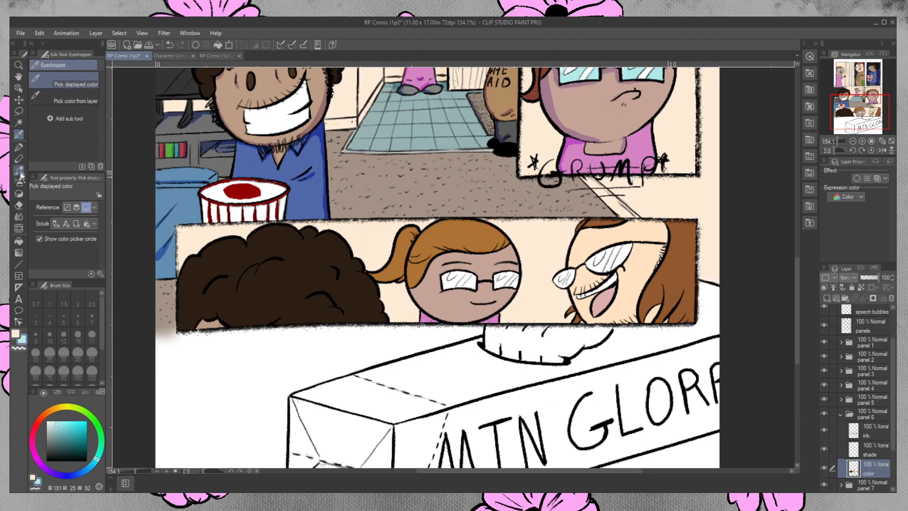
left_click(19, 242)
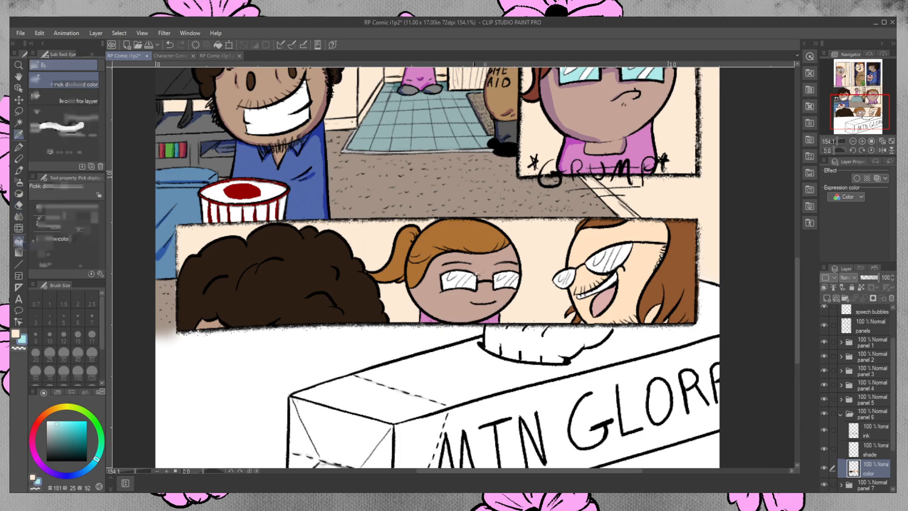
left_click(465, 279)
left_click(505, 280)
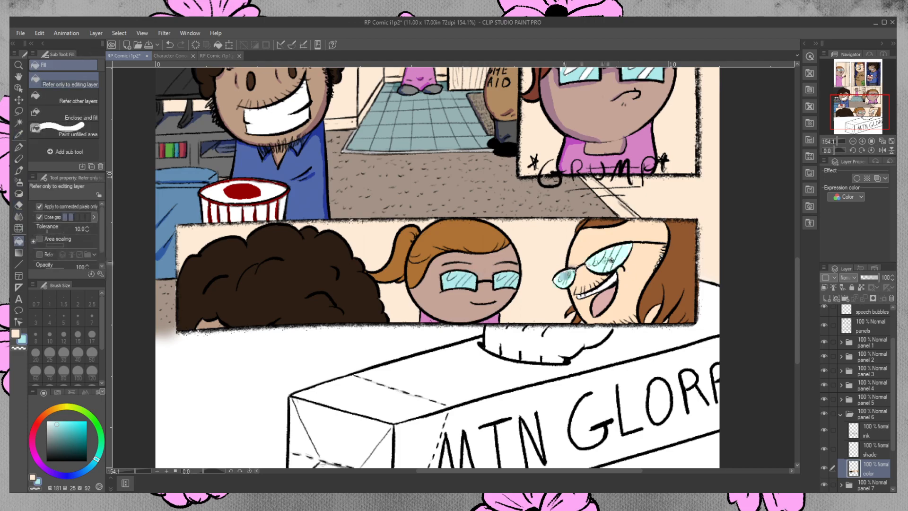
left_click(565, 278)
left_click(610, 258)
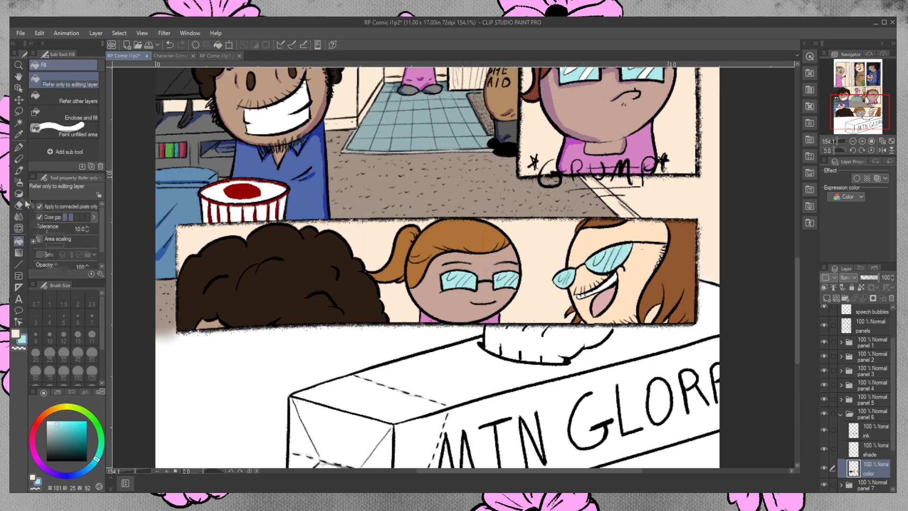
- Draw white reflection highlights across the woman's and the bearded man's lenses in panel 6, finishing with the Real G-Pen
left_click_drag(64, 421, 38, 413)
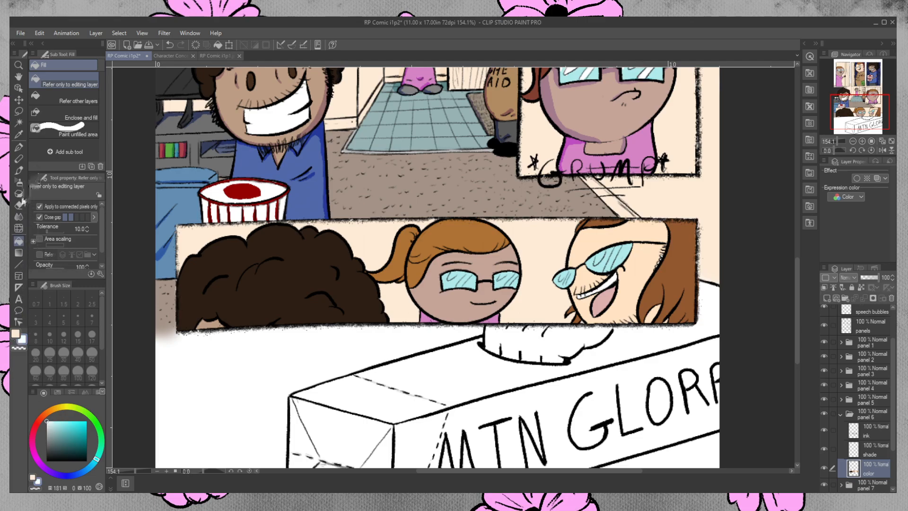
left_click(19, 171)
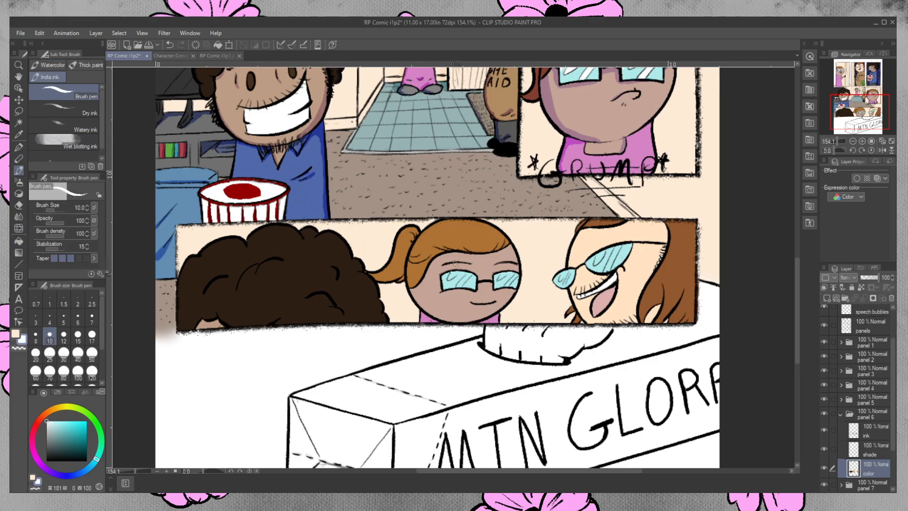
left_click_drag(455, 272, 449, 280)
left_click(19, 148)
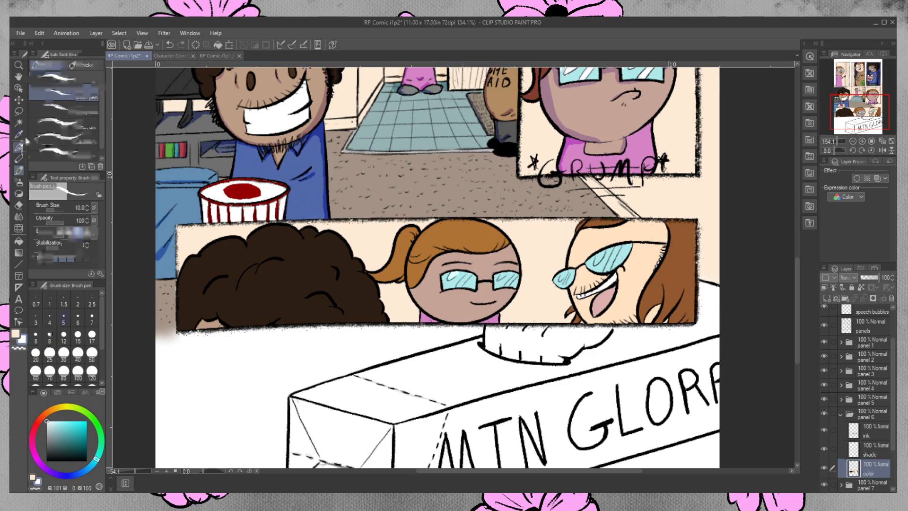
left_click_drag(450, 278, 457, 286)
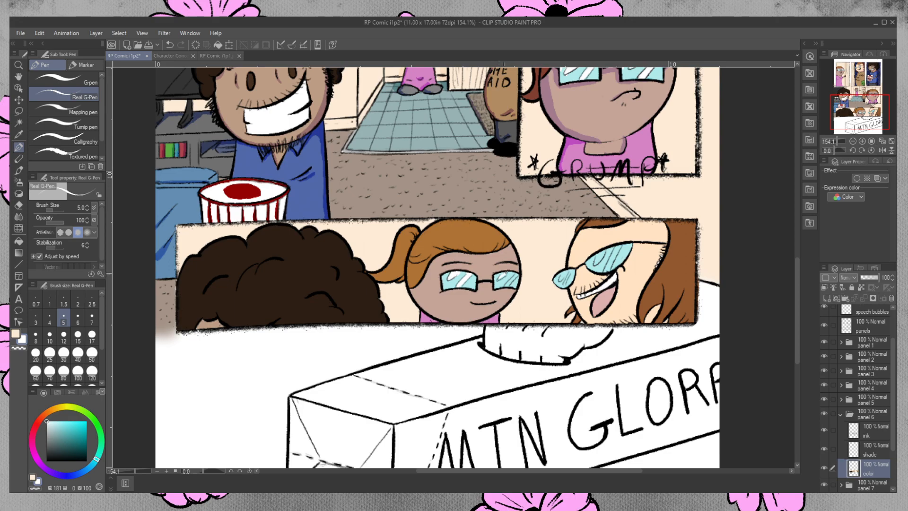
mouse_move(515, 273)
left_mouse_down()
mouse_move(512, 282)
mouse_move(565, 284)
left_mouse_up()
mouse_move(602, 253)
left_mouse_down()
mouse_move(595, 263)
mouse_move(607, 268)
left_mouse_up()
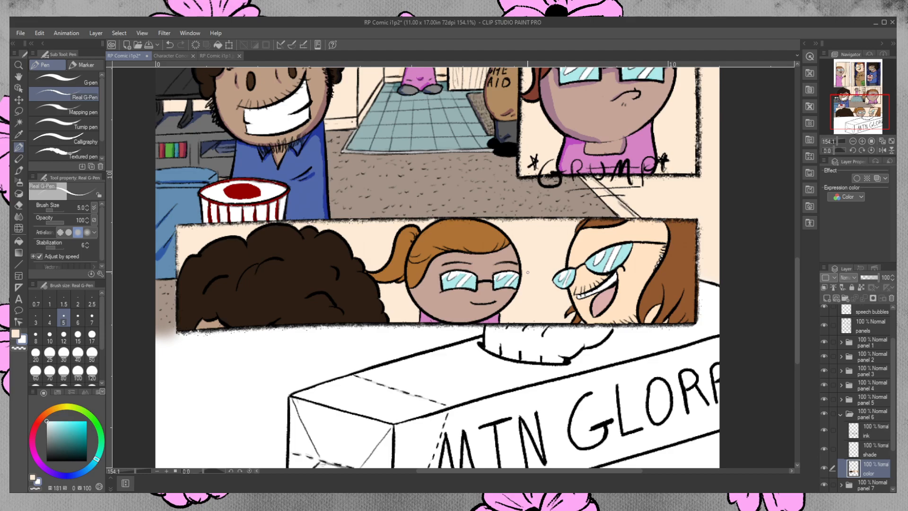
- Clip panel 6's shade layer to the color layer below and set its opacity to 51%
left_click(873, 454)
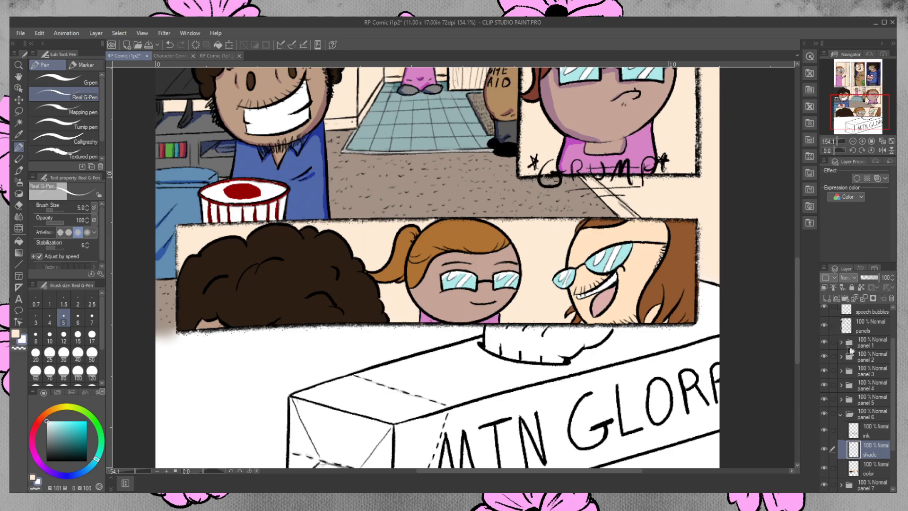
key("ctrl+alt+g")
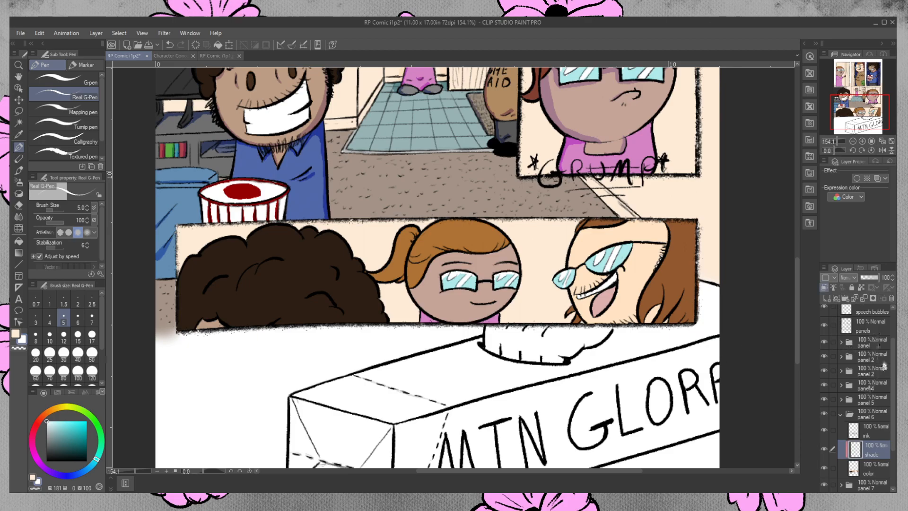
left_click(872, 278)
left_click_drag(870, 278, 864, 269)
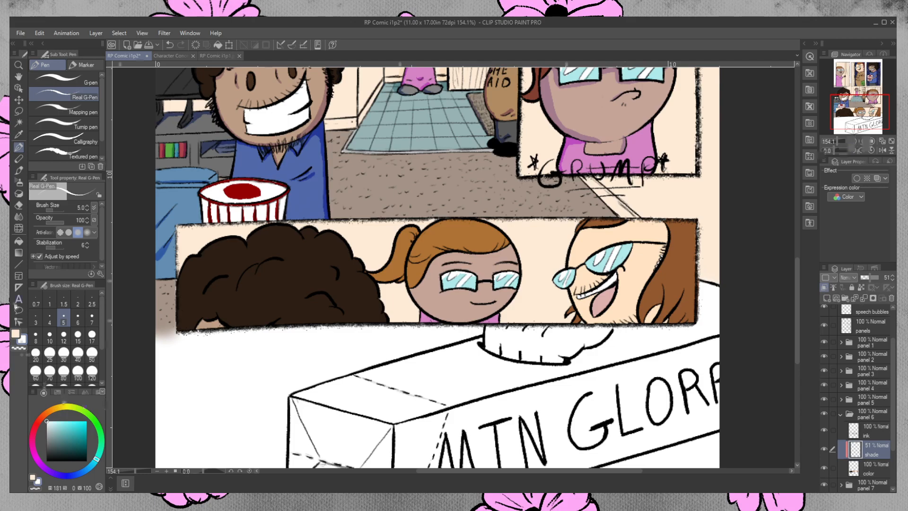
- Brush dark blue shadows over the hair, faces and clothing of panel 6's characters on the shade layer with the Brush pen
left_click(19, 170)
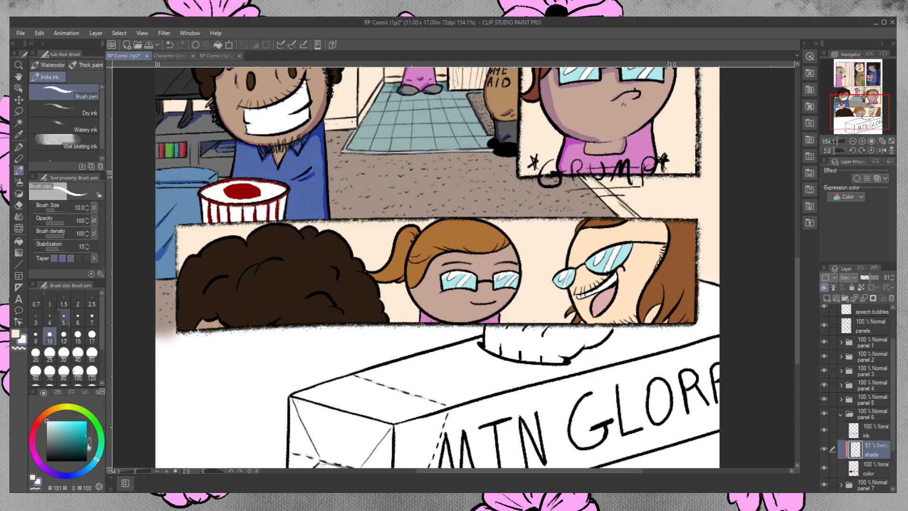
left_click(88, 444)
left_click_drag(80, 474, 77, 473)
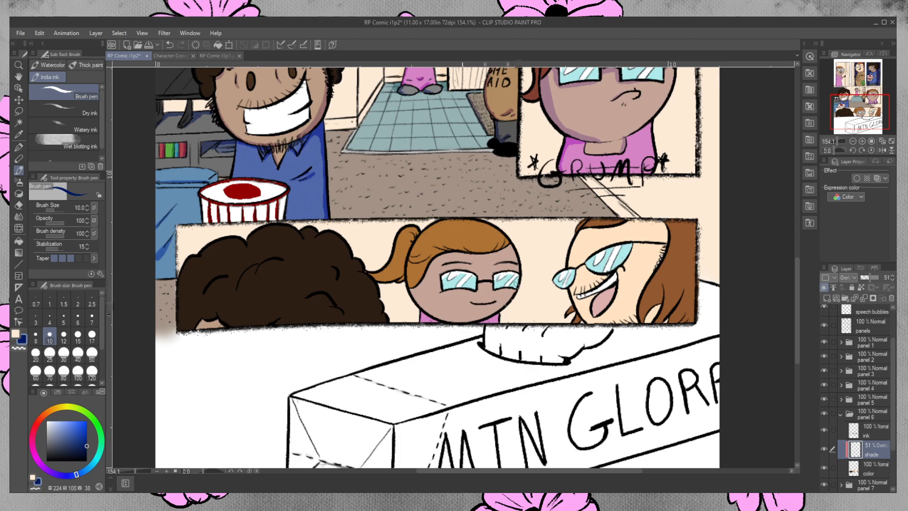
mouse_move(419, 235)
left_mouse_down()
mouse_move(409, 263)
mouse_move(428, 312)
left_mouse_up()
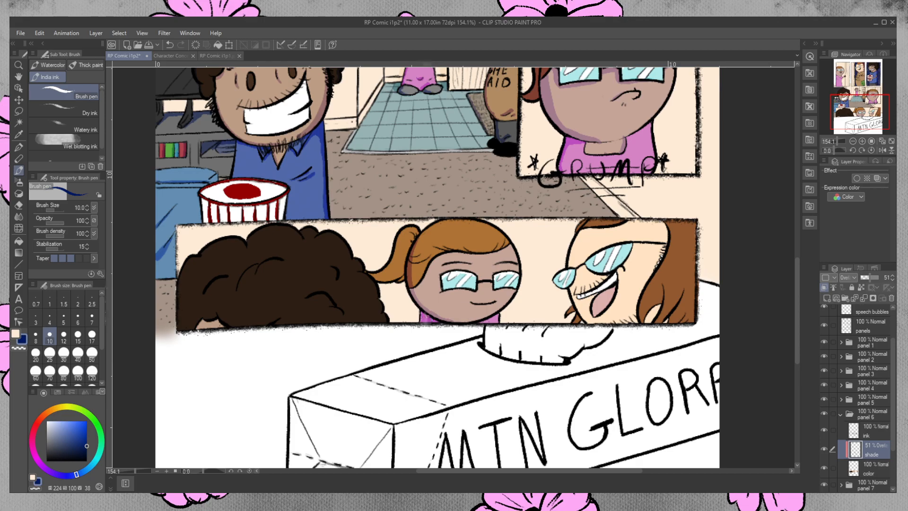
mouse_move(410, 286)
left_mouse_down()
mouse_move(424, 237)
mouse_move(439, 224)
left_mouse_up()
left_click_drag(411, 257, 426, 240)
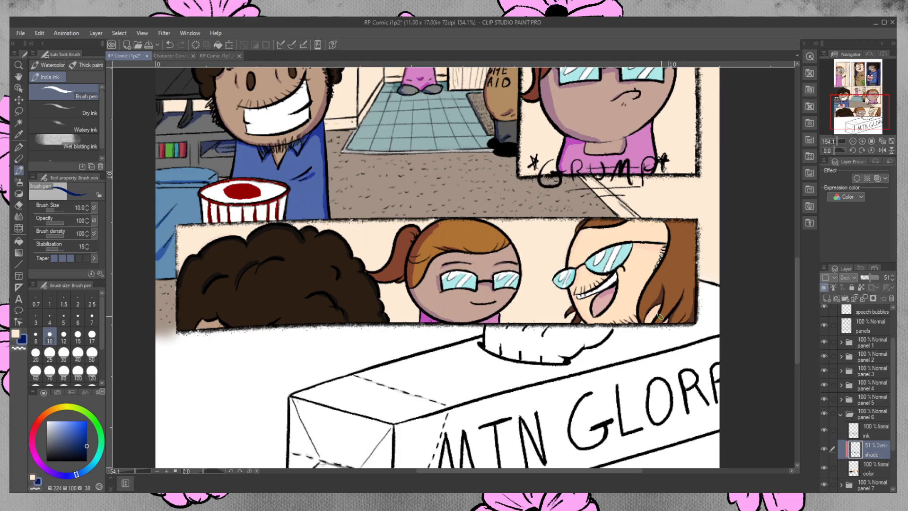
- Draw the black temple arm of the woman's glasses on panel 6's ink layer with the Real G-Pen, and return to the brush
left_click(877, 436)
left_click_drag(78, 450, 107, 466)
left_click(20, 146)
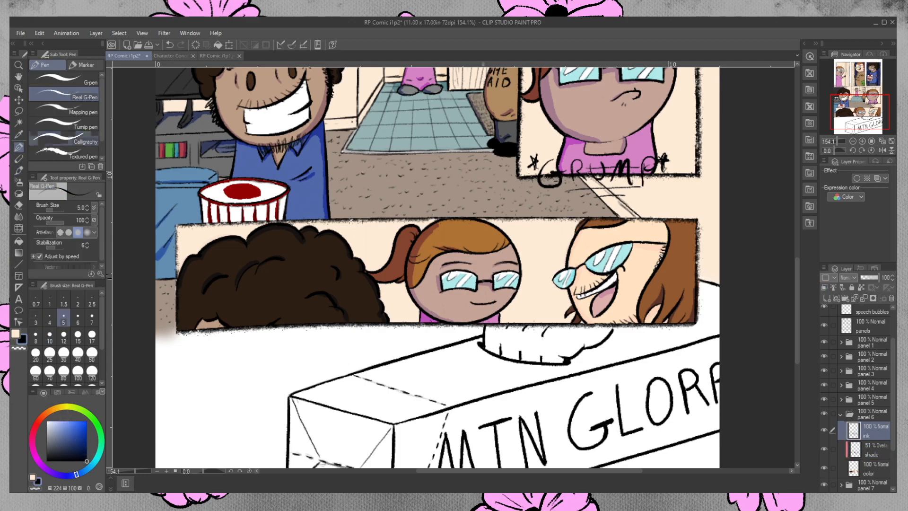
left_click_drag(425, 279, 441, 280)
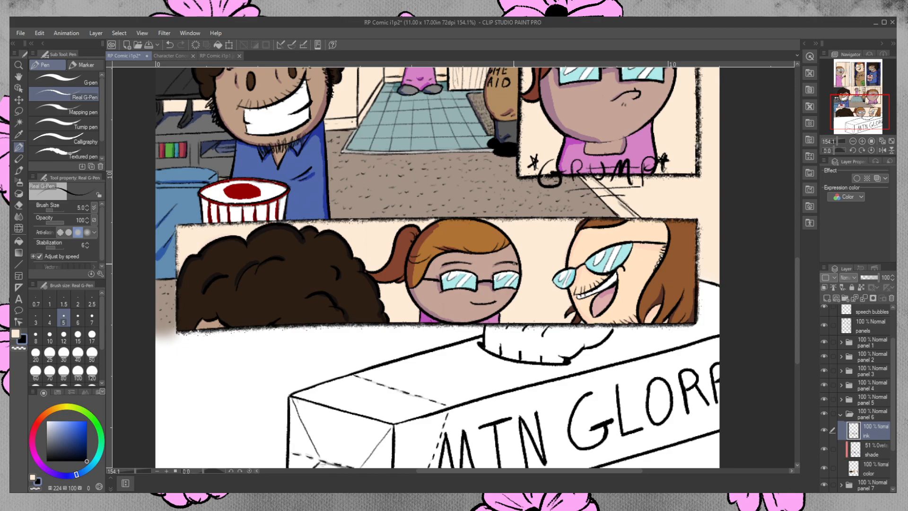
left_click(19, 171)
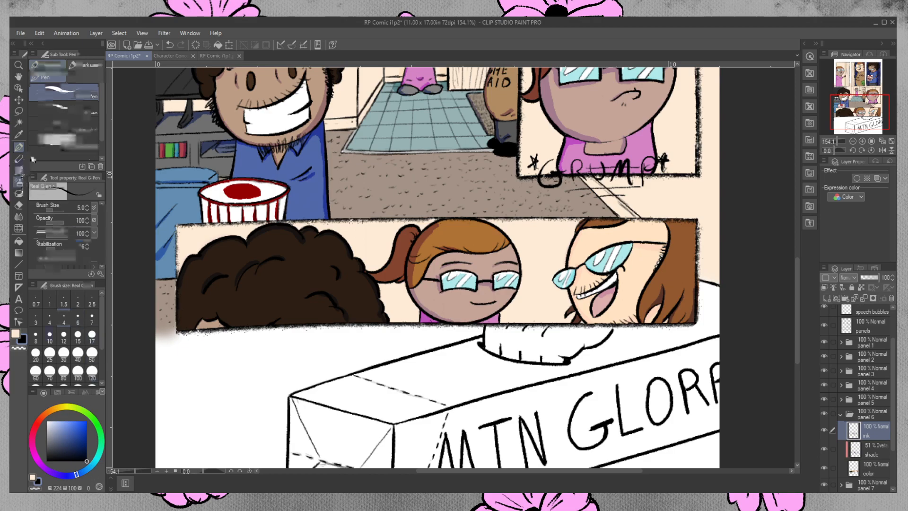
- Undo the stray brush stroke beside the woman's jaw on panel 6's ink layer and switch to its shade layer
left_click_drag(403, 285, 415, 305)
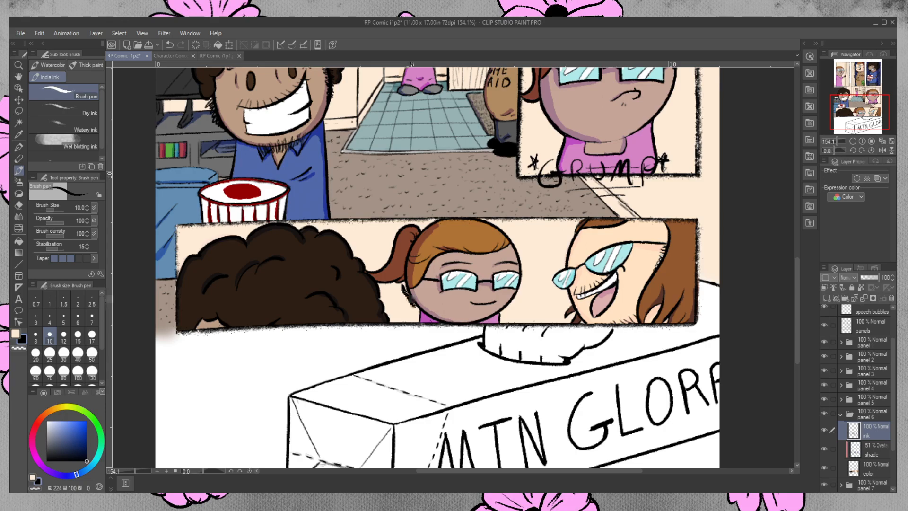
key("ctrl+z")
left_click(870, 452)
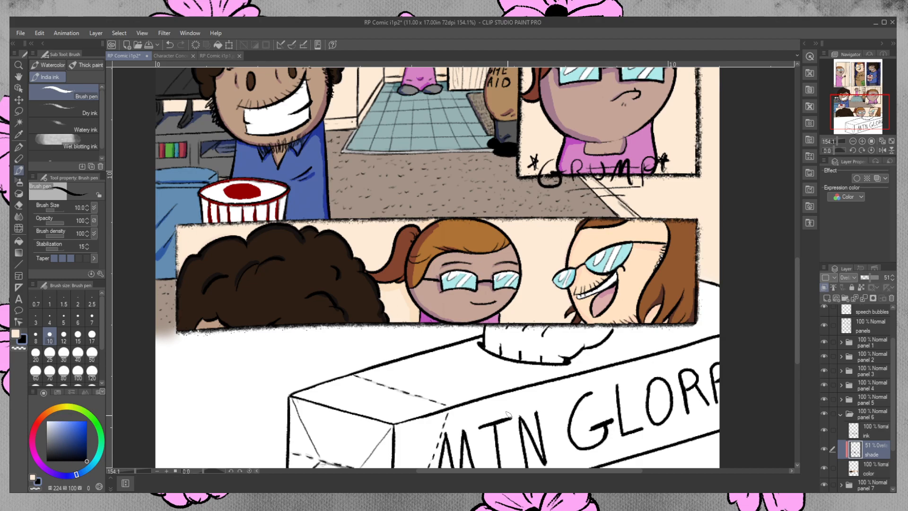
- Collapse panel 6's folder, expand panel 7's, clip its shade layer to the color layer below and set the shade opacity to 56%
mouse_move(840, 415)
left_mouse_down()
mouse_move(860, 423)
mouse_move(850, 427)
left_mouse_up()
left_click(841, 429)
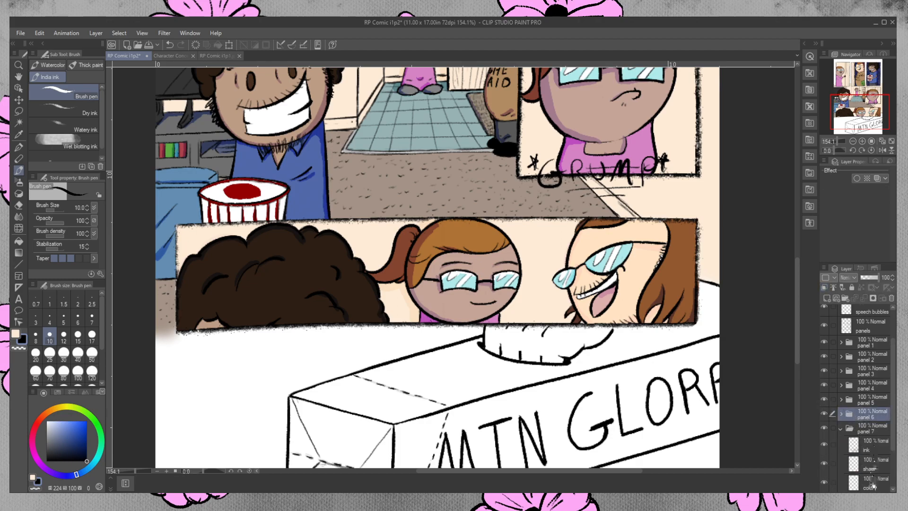
left_click(875, 475)
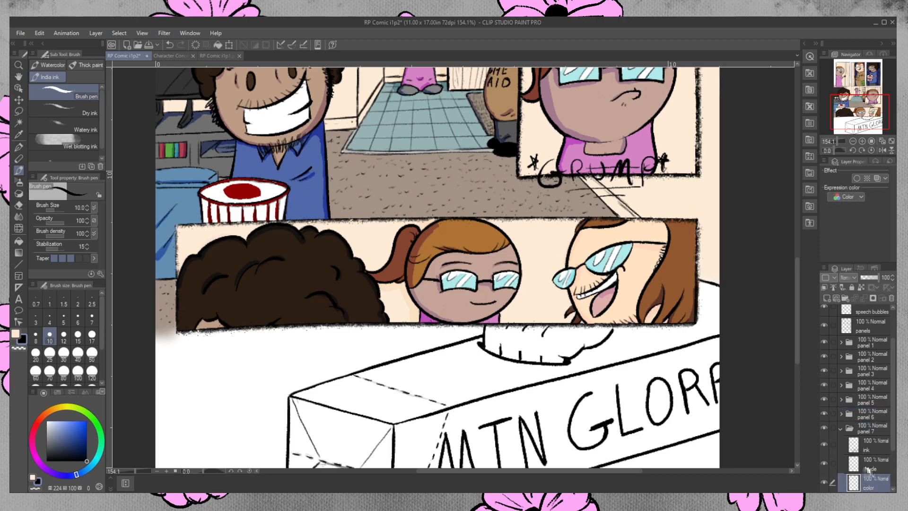
left_click(869, 467)
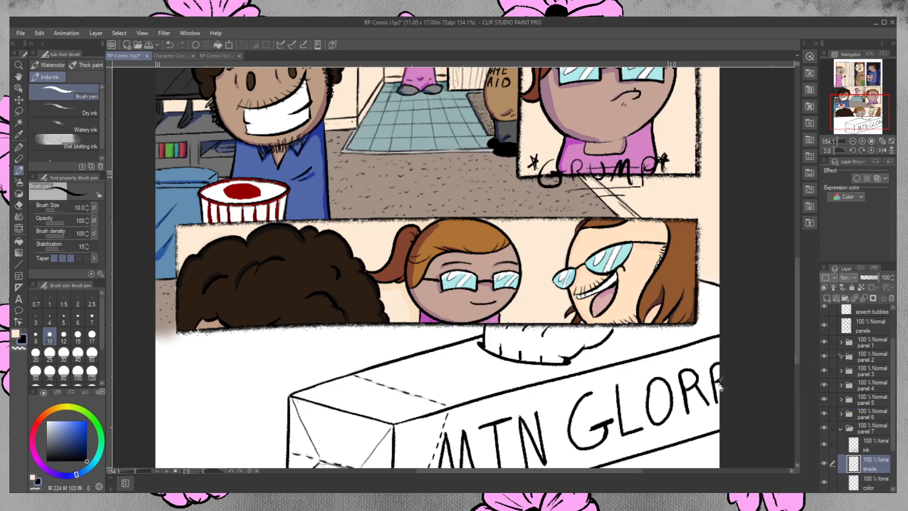
key("ctrl+alt+g")
left_click(870, 279)
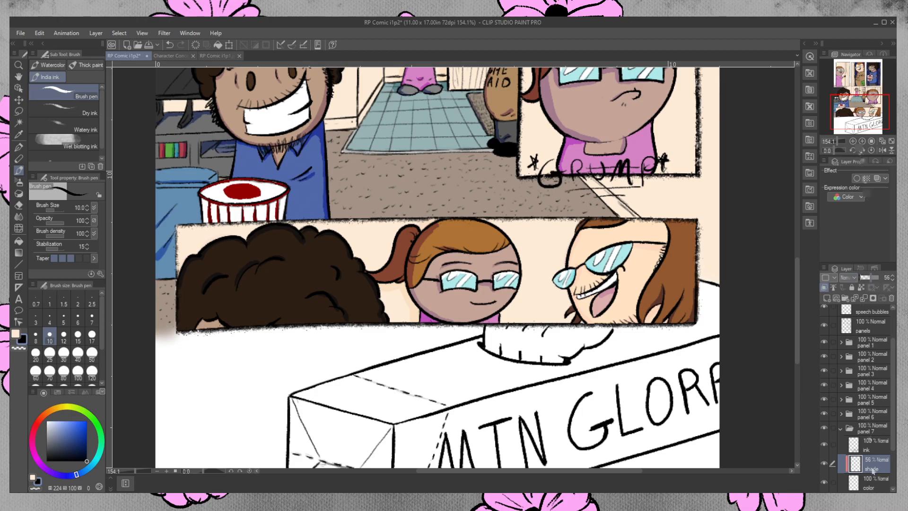
- On panel 7's color layer, sample the bearded man's skin tone as the sub color and the green from the upper panel as the main color
left_click(873, 479)
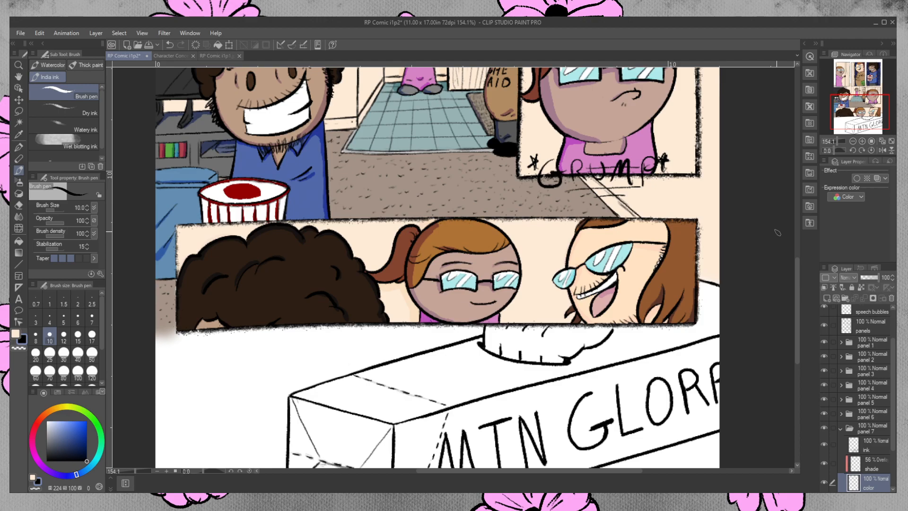
key("i")
left_click(598, 246)
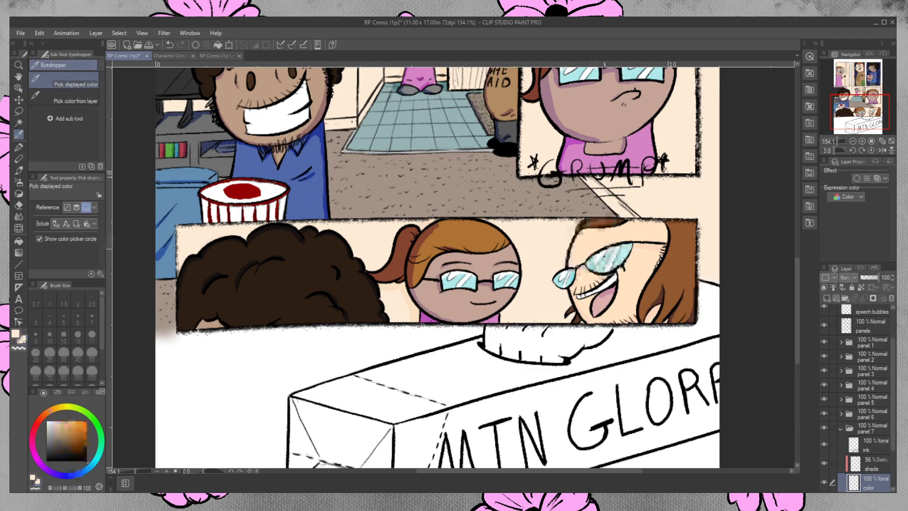
left_click(16, 334)
left_click(685, 246)
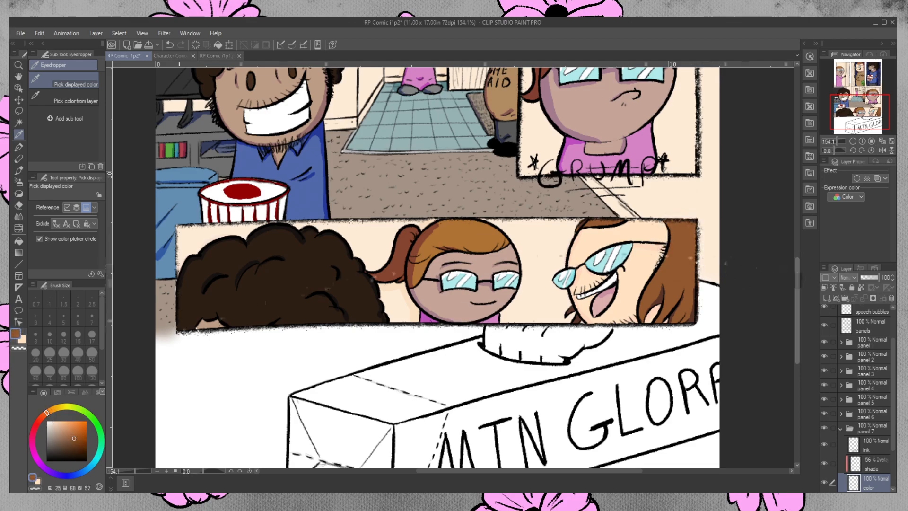
scroll(614, 284, "up", 5)
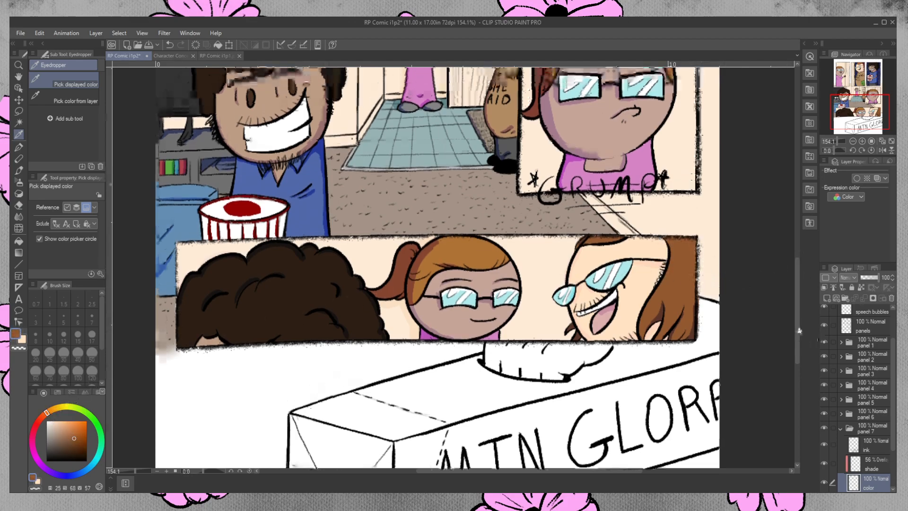
left_click(505, 77)
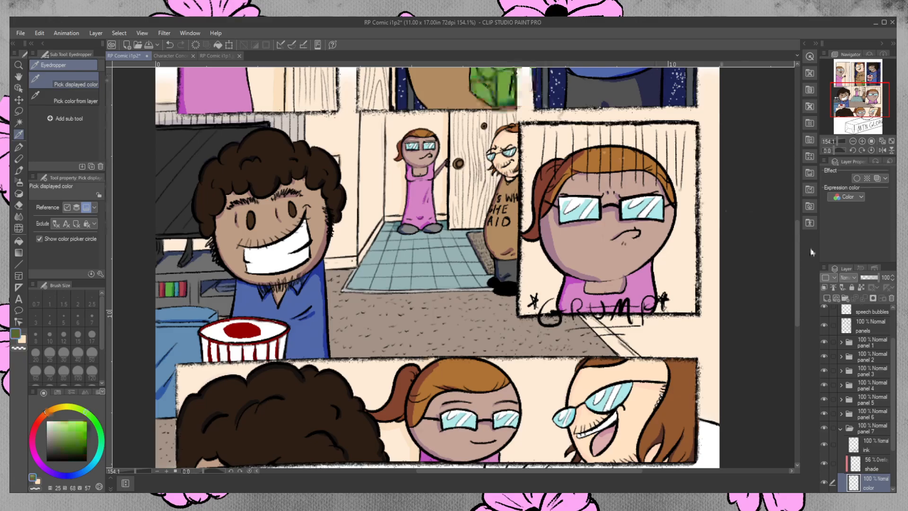
left_click_drag(797, 267, 798, 345)
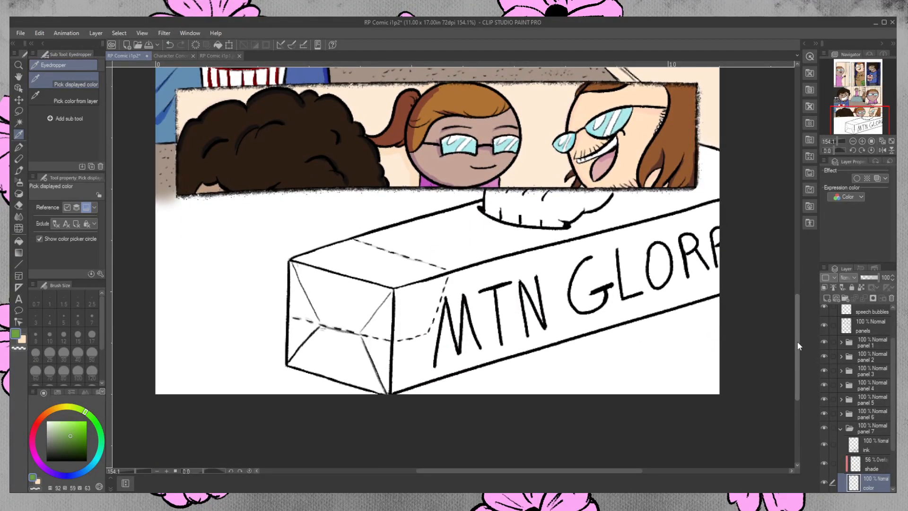
- Select the hand resting on the box in panel 7, fill it with the sampled skin tone and deselect
left_click(22, 340)
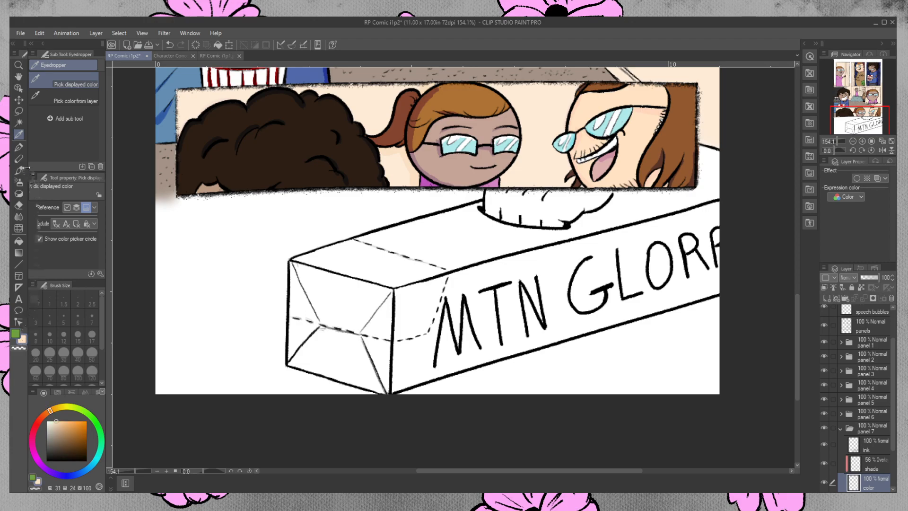
left_click(18, 123)
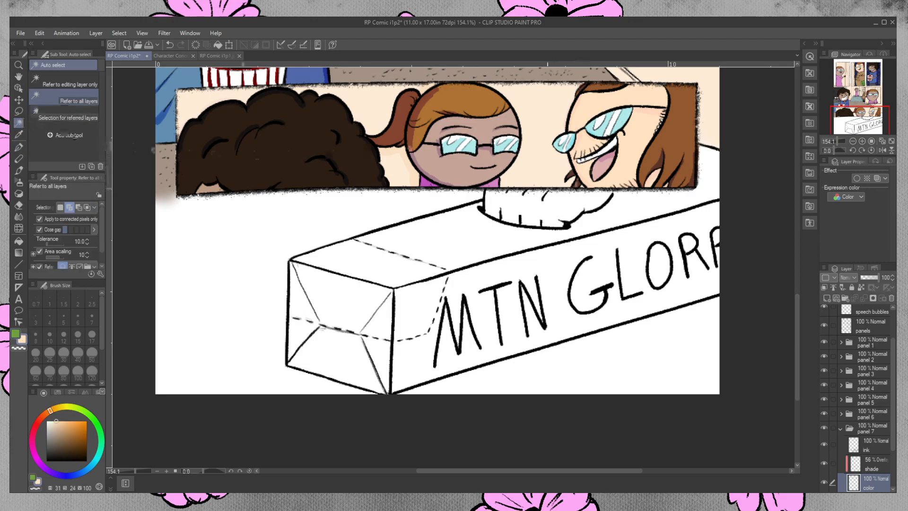
left_click(536, 199)
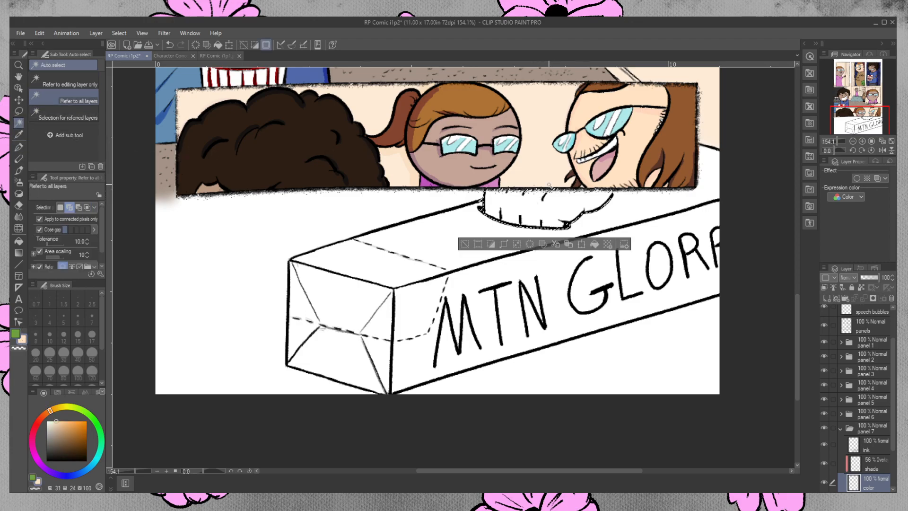
left_click(19, 111)
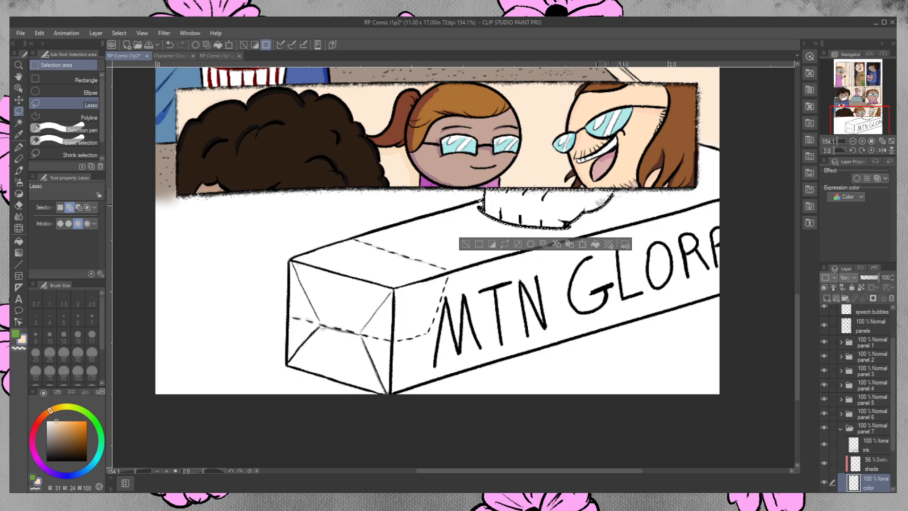
left_click(19, 241)
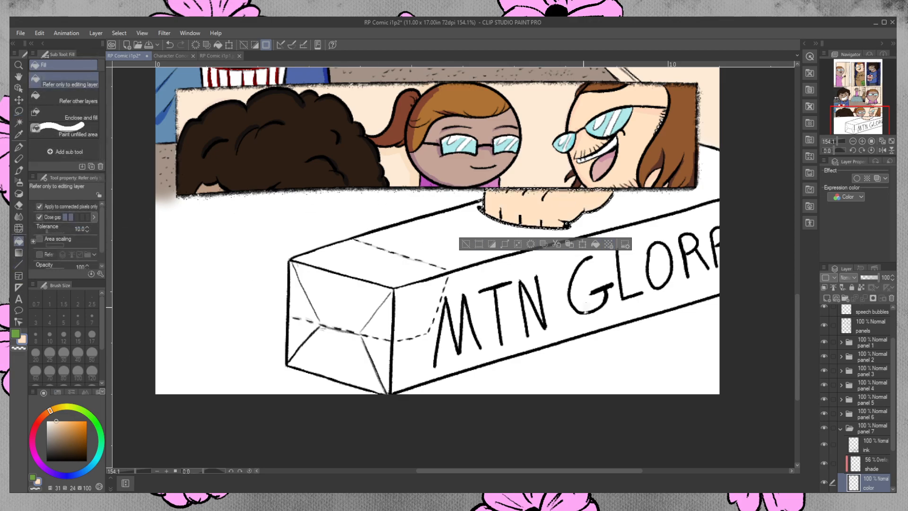
key("ctrl+d")
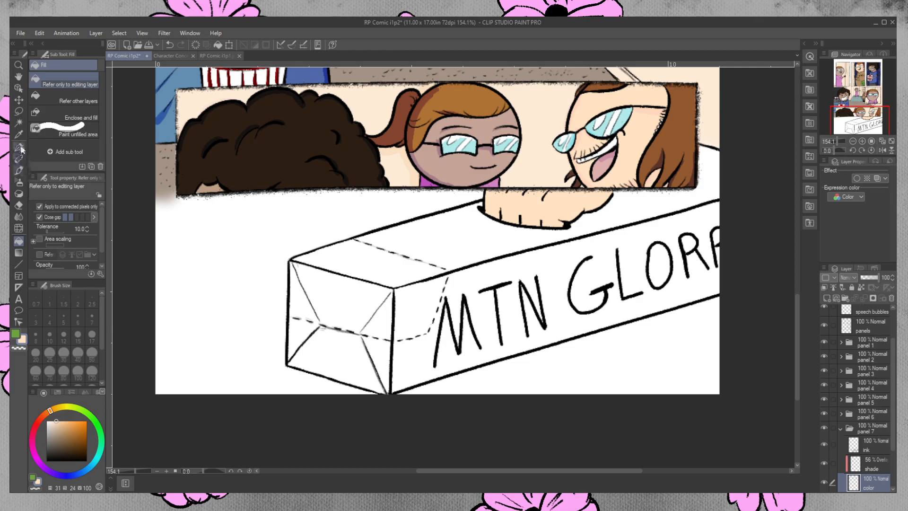
- Select the whole MTN GLORP box, combining Auto select on its faces with Lasso additions over the line and lettering gaps
left_click(19, 123)
left_click(425, 249)
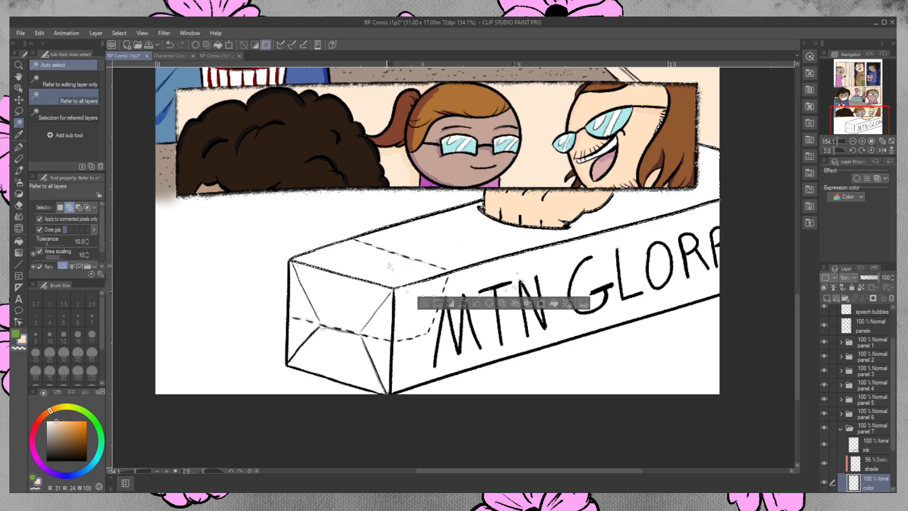
left_click(451, 302)
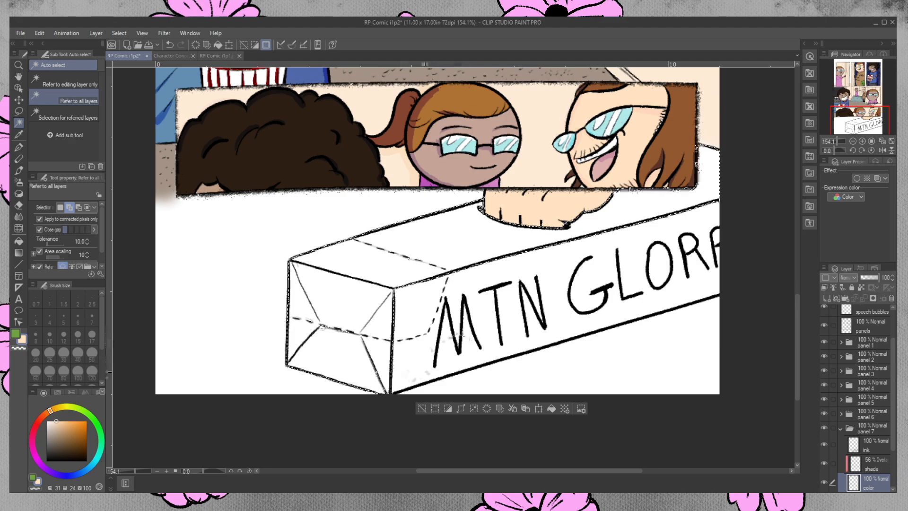
left_click(661, 263)
left_click(661, 263)
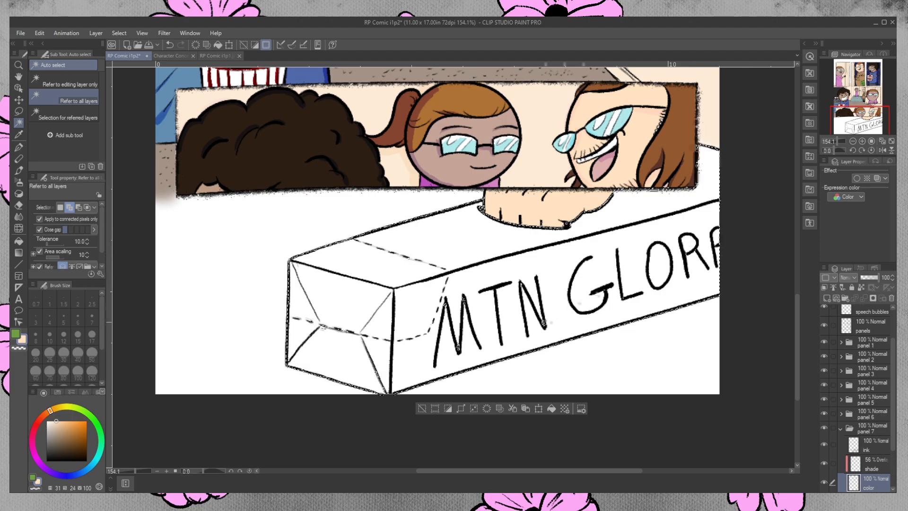
left_click(18, 110)
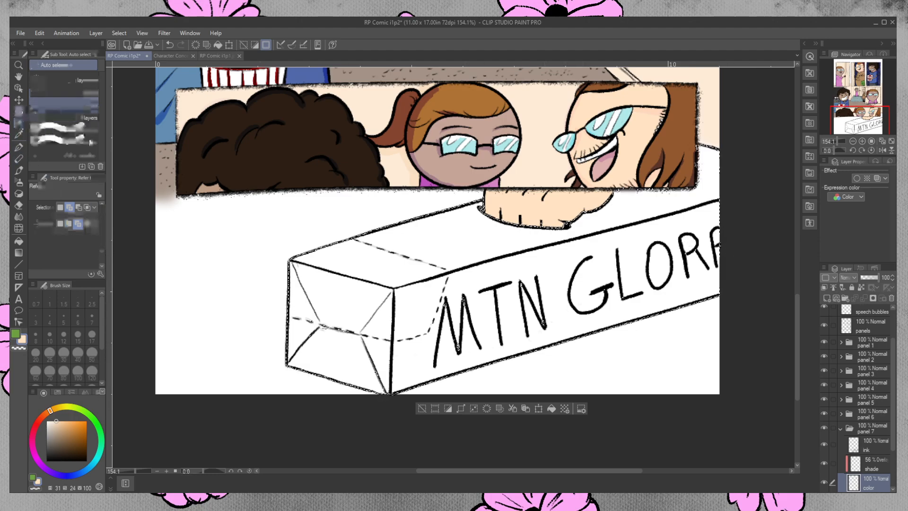
left_click_drag(352, 310, 319, 340)
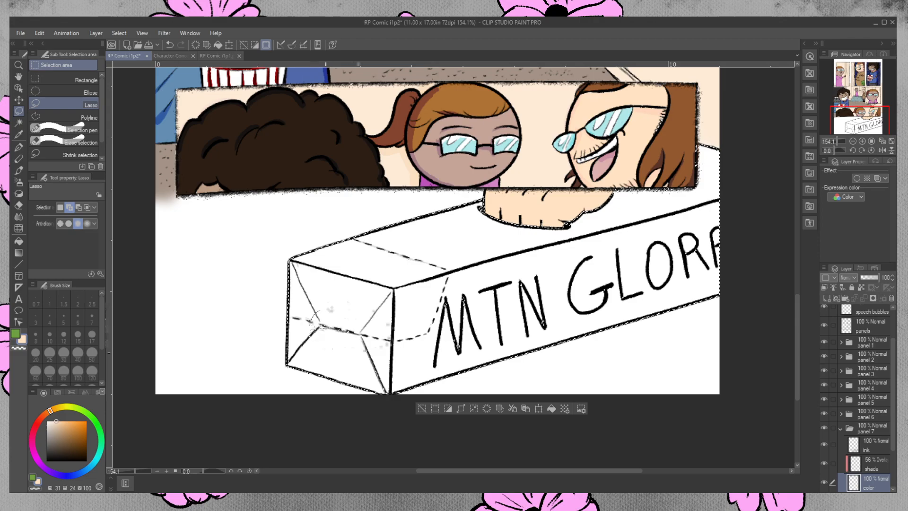
left_click_drag(424, 303, 494, 303)
left_click_drag(575, 271, 512, 287)
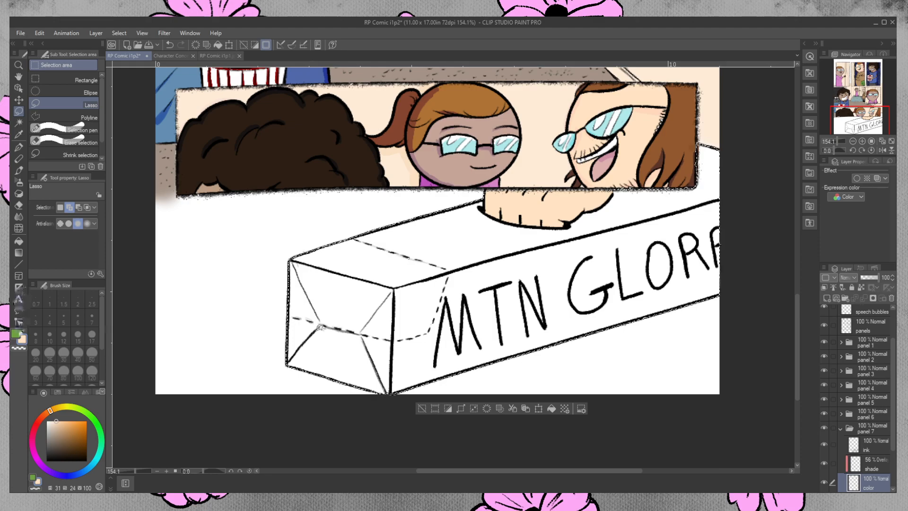
- Fill the selected box with the sampled green on panel 7's color layer and deselect
left_click(16, 333)
left_click(19, 241)
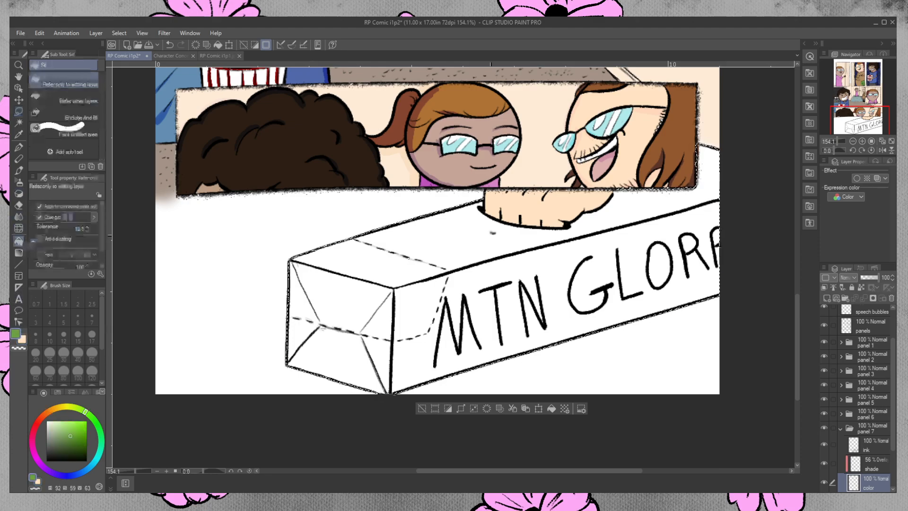
left_click(512, 233)
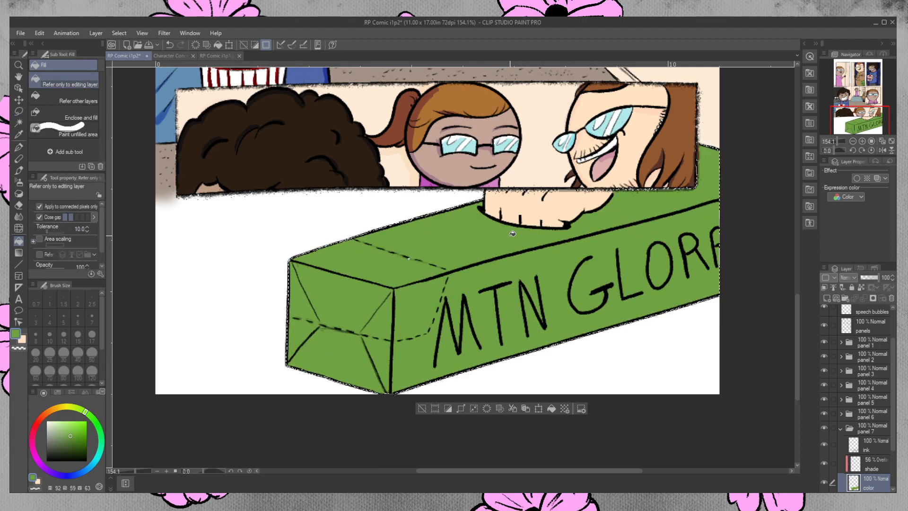
key("ctrl+d")
- Set the Brush pen to dark blue and paint the hand's shadow on the box top on panel 7's shade layer
left_click(18, 170)
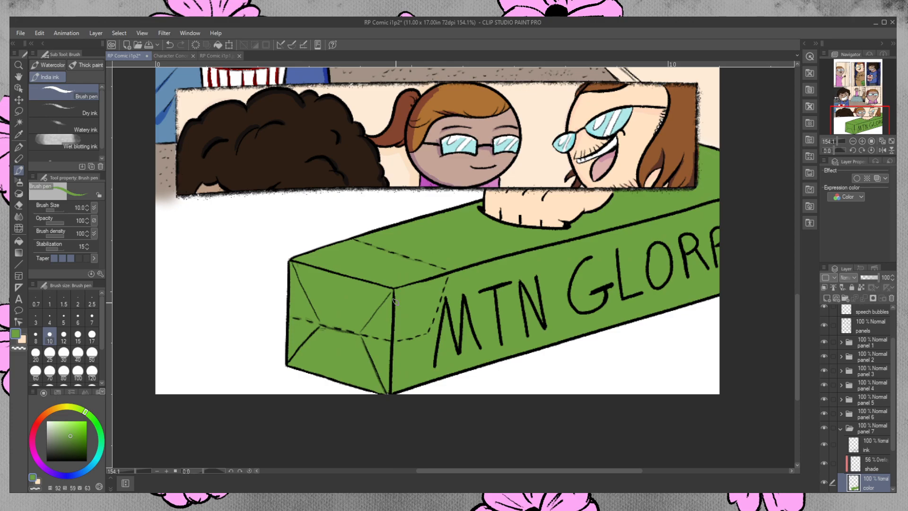
left_click(866, 463)
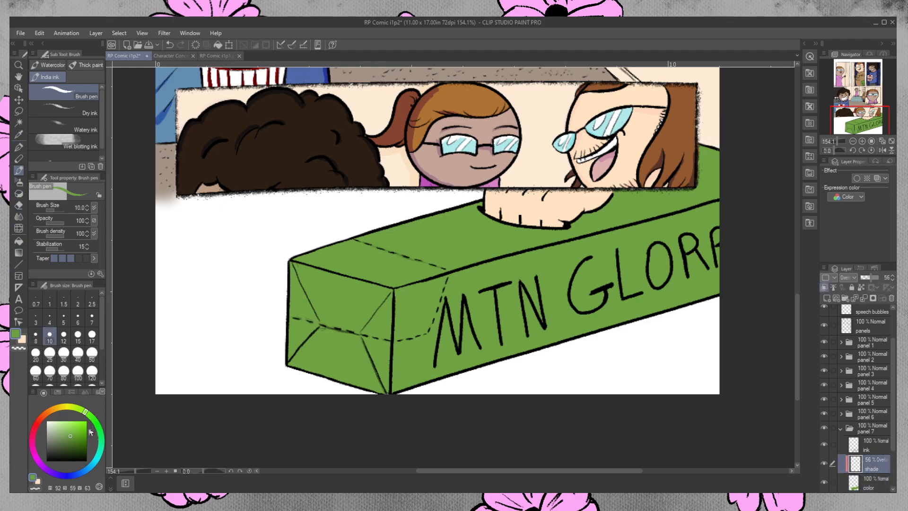
left_click(22, 340)
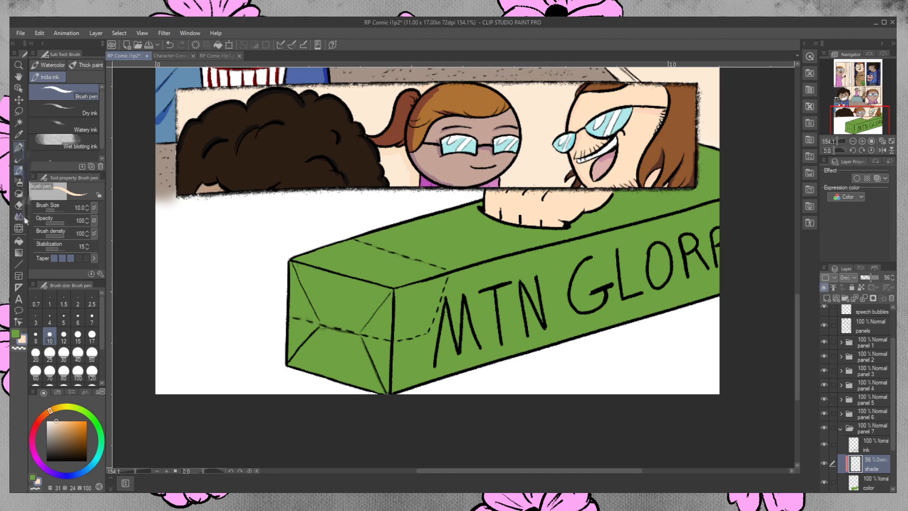
left_click(78, 473)
left_click(85, 444)
left_click_drag(83, 448, 87, 445)
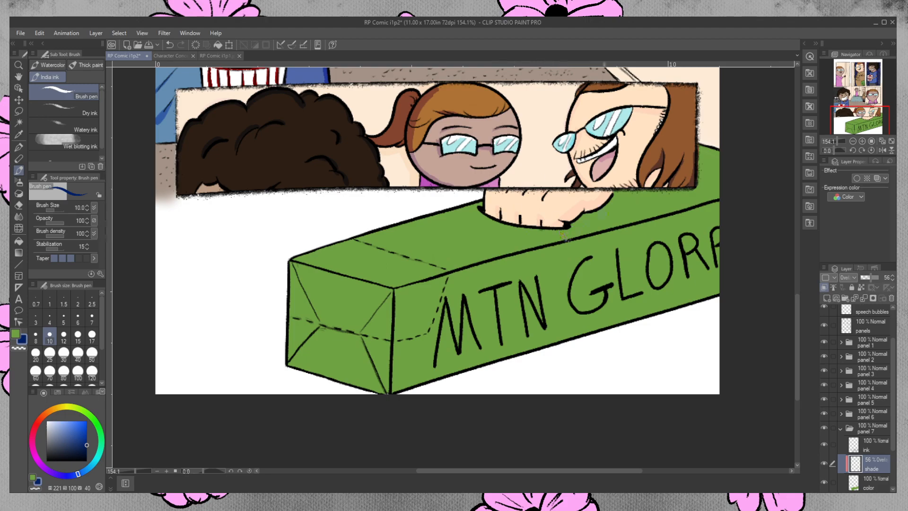
left_click_drag(569, 226, 627, 189)
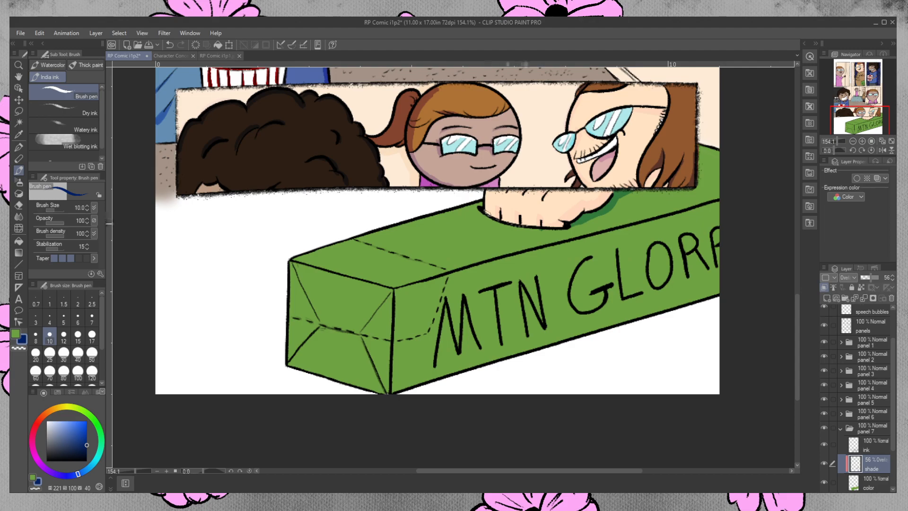
mouse_move(483, 210)
left_mouse_down()
mouse_move(526, 228)
mouse_move(571, 227)
left_mouse_up()
- Brush dark blue shadows along the lower edge of the box's lettered side and the folded flap on its end
left_click_drag(398, 392, 587, 334)
left_click_drag(518, 350, 665, 306)
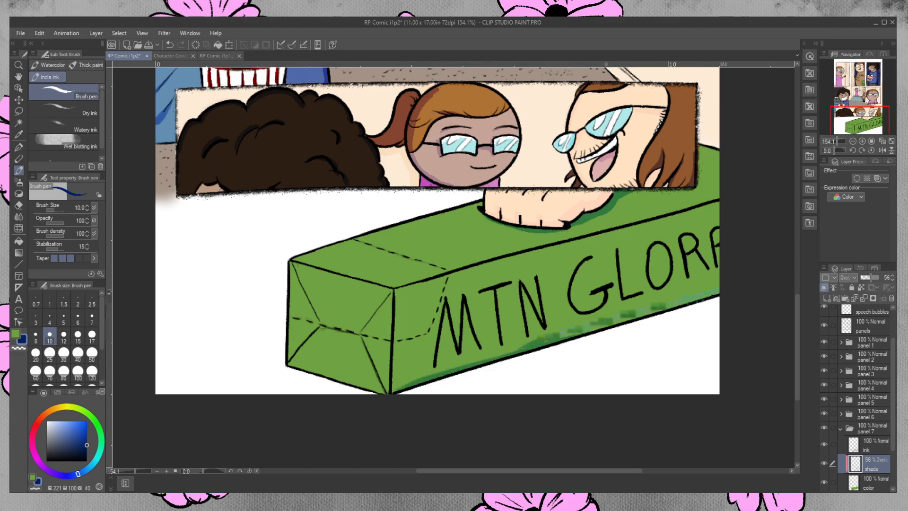
left_click_drag(722, 293, 615, 323)
left_click_drag(547, 344, 726, 288)
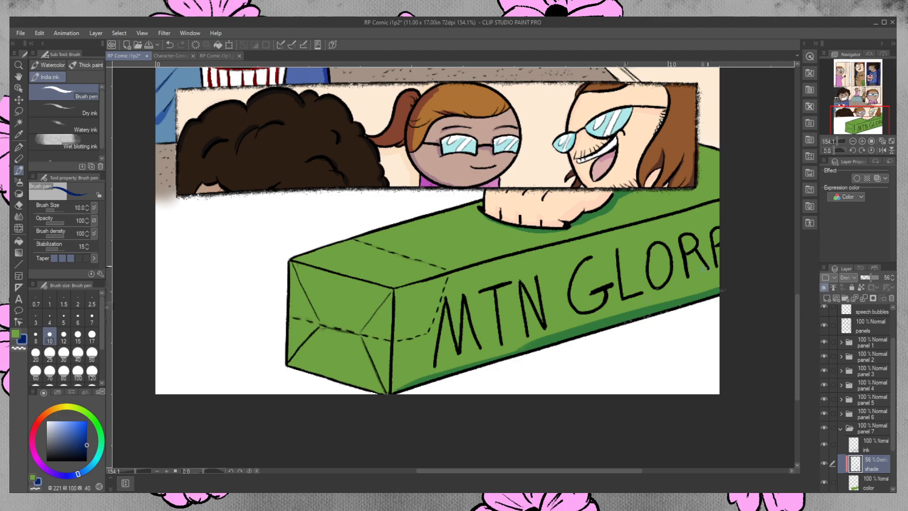
left_click_drag(364, 338, 389, 392)
left_click_drag(360, 337, 393, 294)
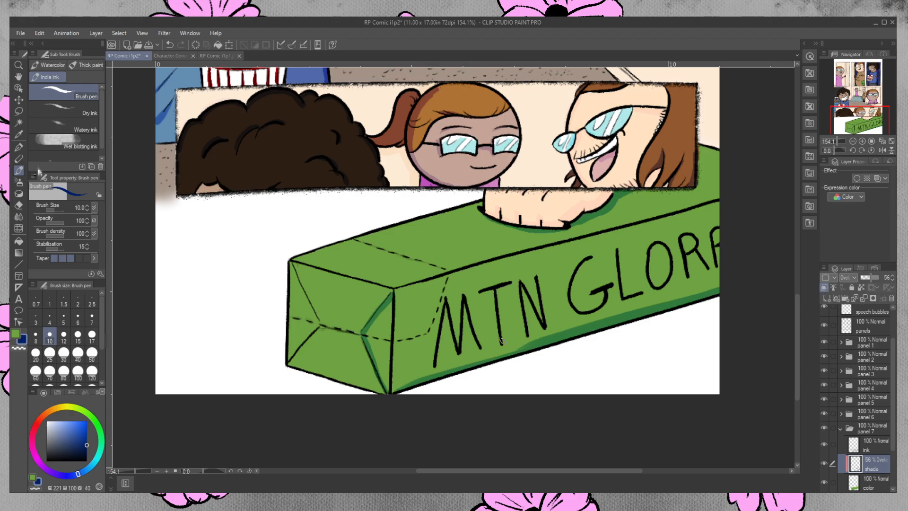
- Choose the Leaves brush from the background decoration brushes
left_click(21, 182)
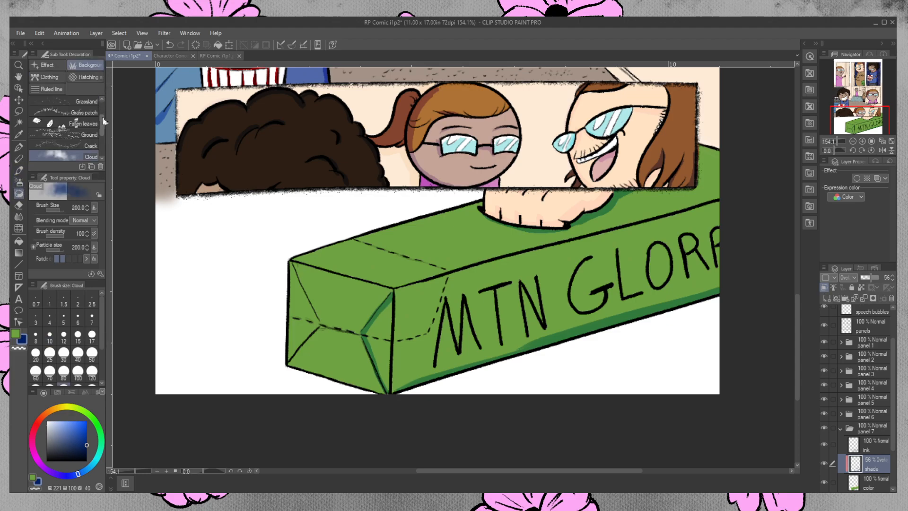
scroll(100, 112, "up", 3)
mouse_move(100, 106)
left_mouse_down()
mouse_move(103, 145)
mouse_move(104, 107)
left_mouse_up()
left_click(76, 102)
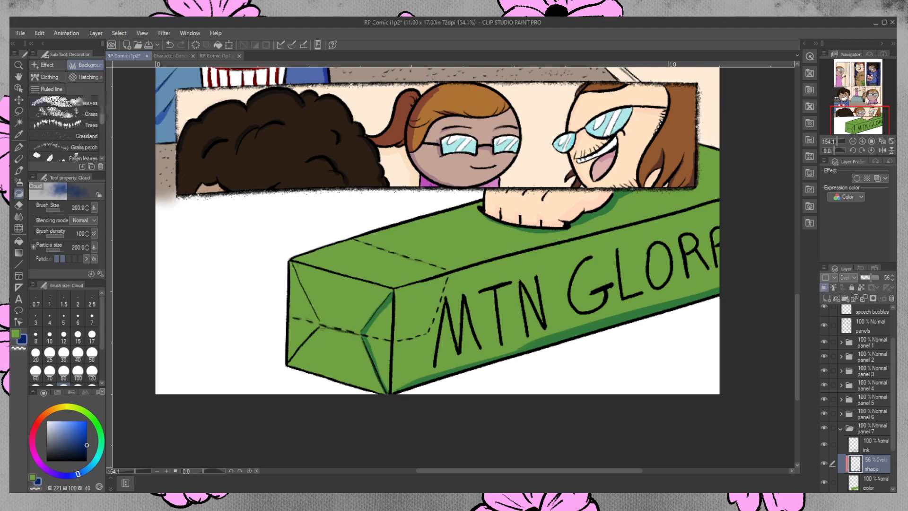
- Try painting dark blue leaves across the MTN GLORP box on panel 7's shade layer
mouse_move(374, 284)
left_mouse_down()
mouse_move(698, 214)
mouse_move(568, 255)
left_mouse_up()
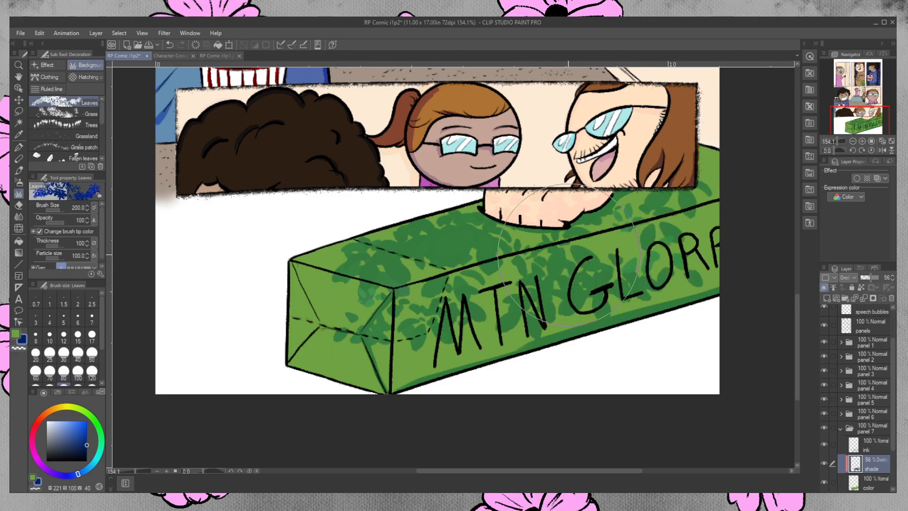
key("ctrl+z")
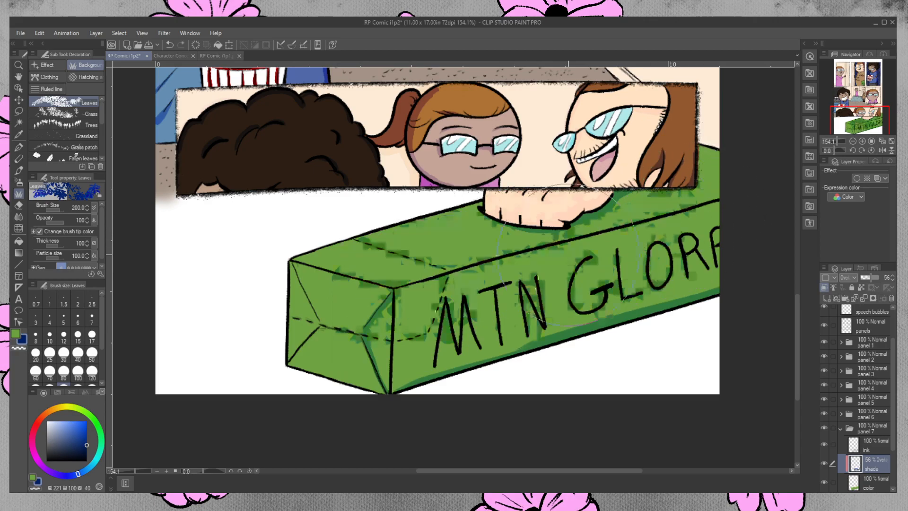
key("ctrl+z")
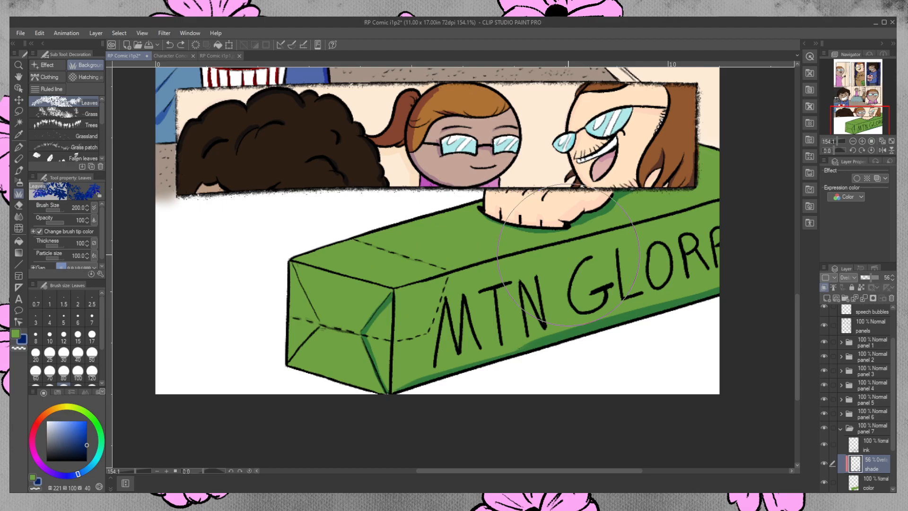
- Set the drawing color to a brighter green and try a Leaves stroke over the box on panel 7's color layer
left_click(16, 334)
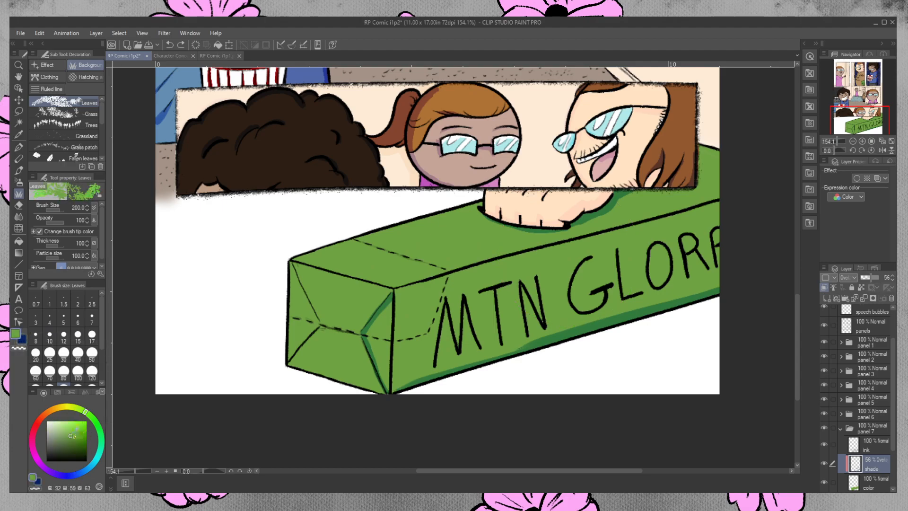
left_click(76, 428)
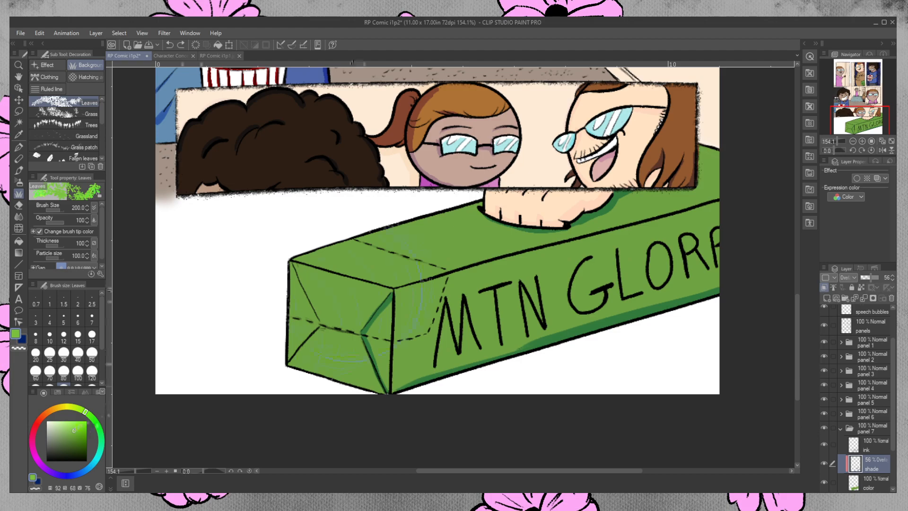
left_click(873, 483)
mouse_move(332, 331)
left_mouse_down()
mouse_move(362, 316)
mouse_move(690, 279)
mouse_move(671, 274)
left_mouse_up()
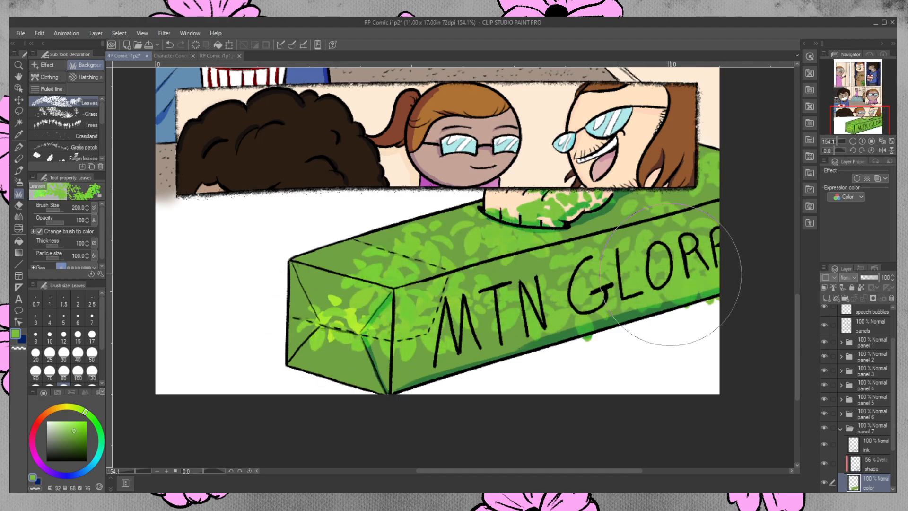
key("ctrl+z")
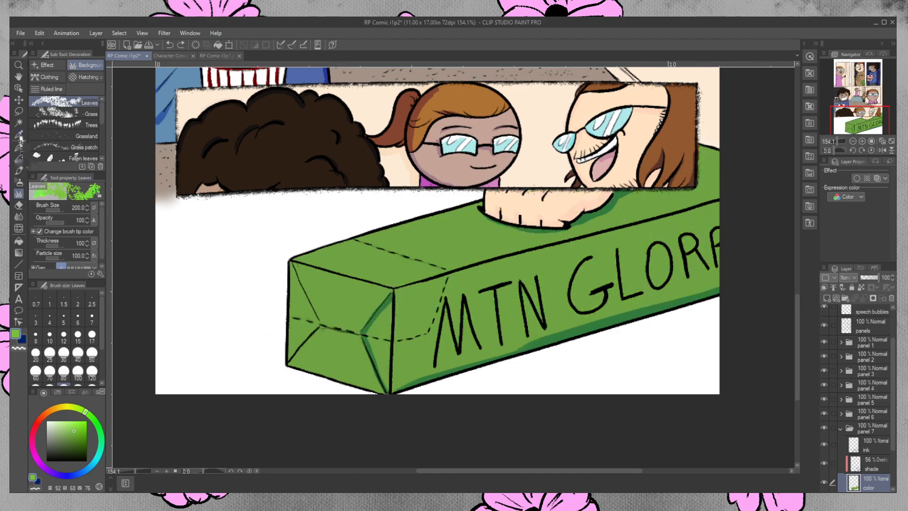
- Select the whole green box using Auto select with the ink layer temporarily hidden, adding its shaded lower edge with the Lasso
left_click(18, 122)
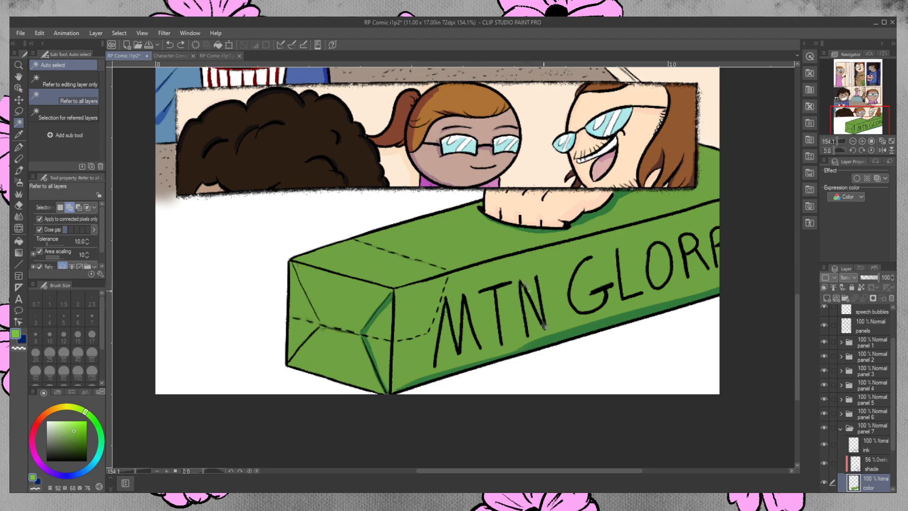
left_click(824, 445)
left_click(634, 290)
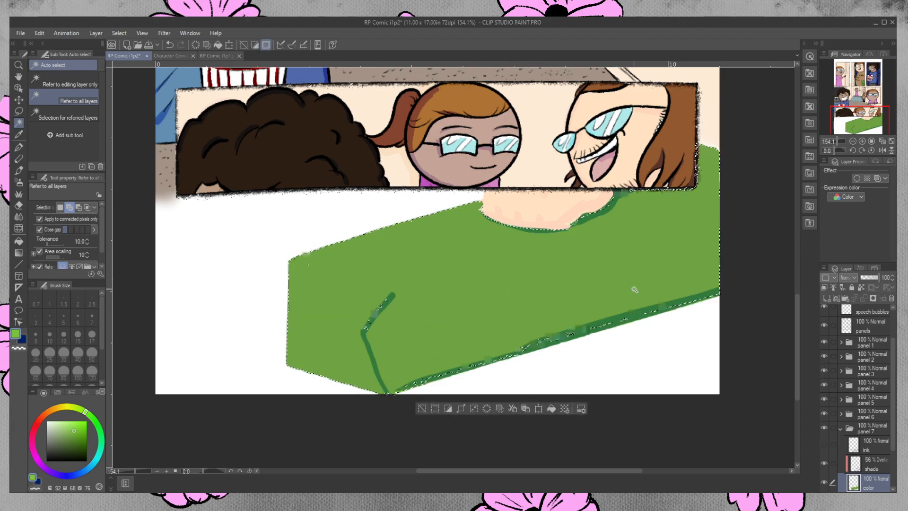
key("m")
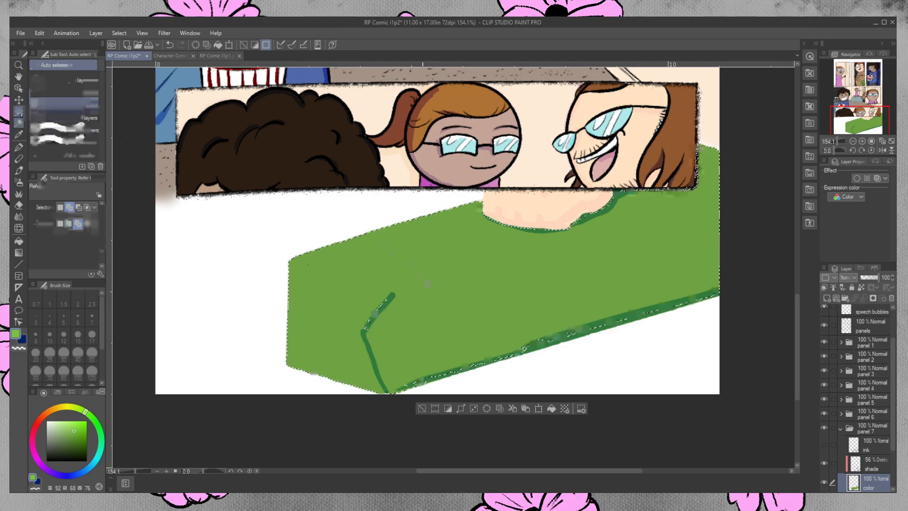
left_click_drag(412, 373, 531, 343)
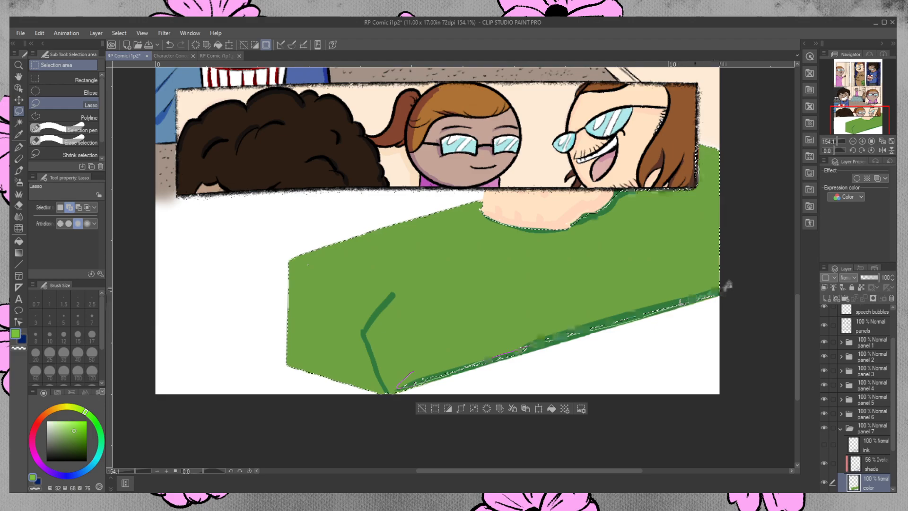
left_click_drag(610, 318, 607, 319)
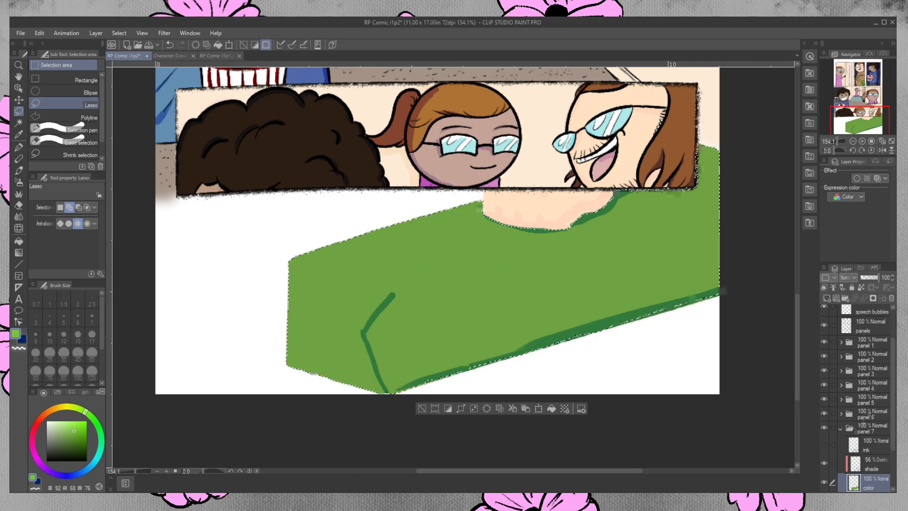
left_click(824, 444)
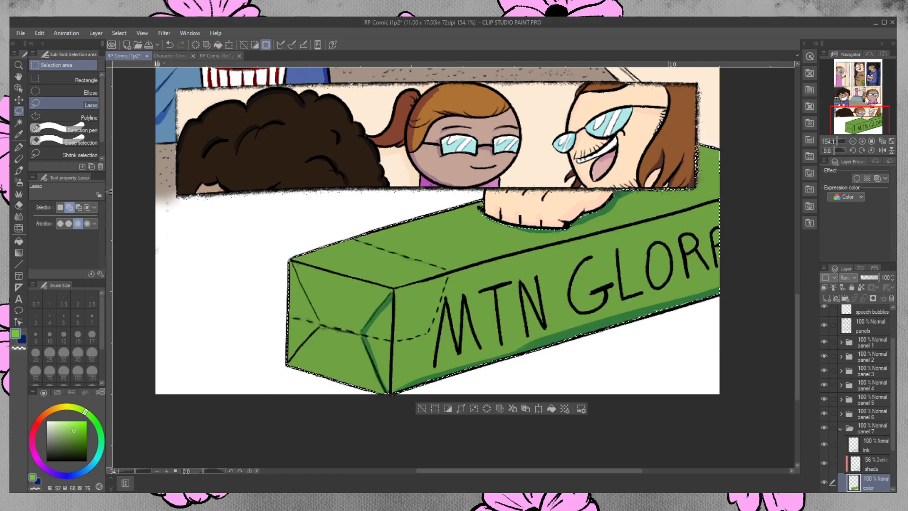
- Paint bright green leaves inside the box selection and overlay a darker green layer of leaves with the Leaves brush
left_click(18, 194)
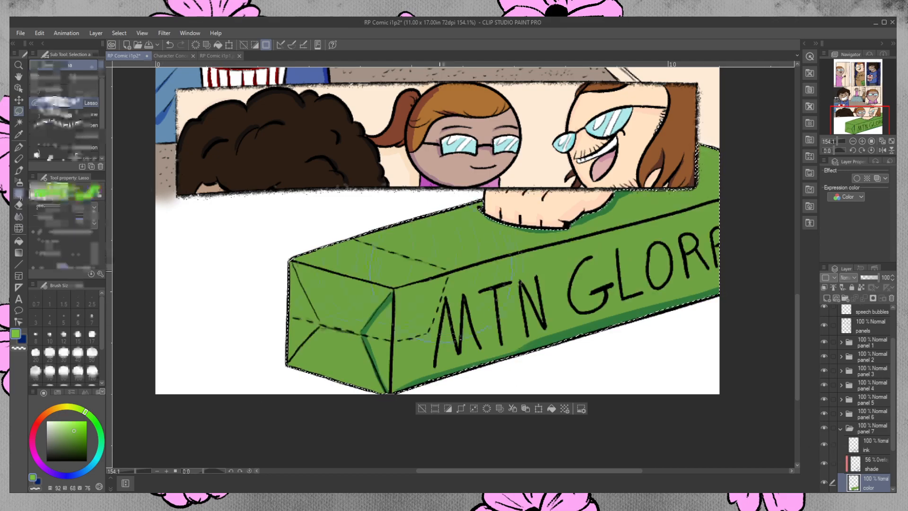
left_click_drag(346, 319, 648, 192)
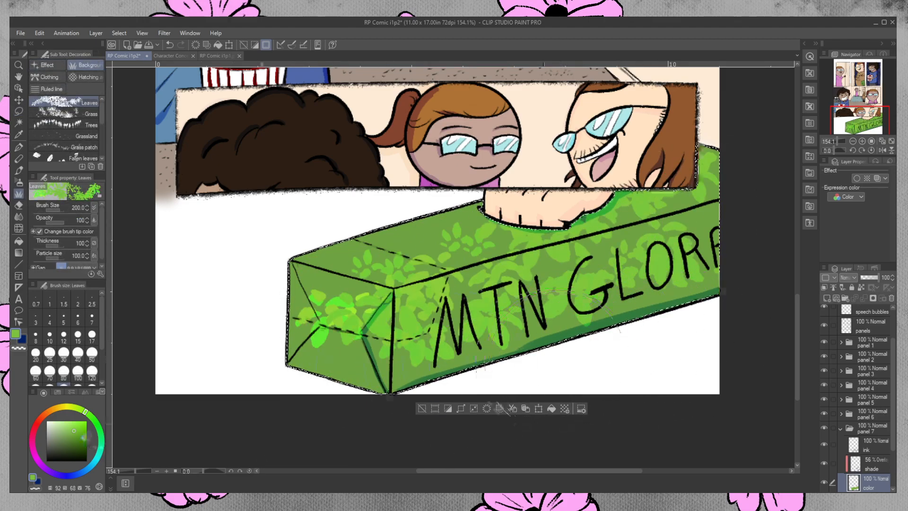
left_click(76, 439)
left_click_drag(322, 294, 482, 236)
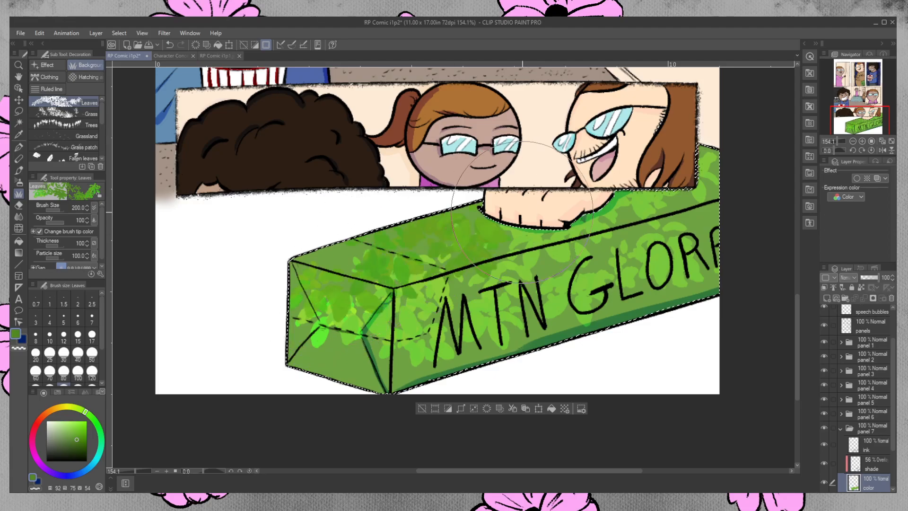
mouse_move(395, 351)
left_mouse_down()
mouse_move(510, 332)
mouse_move(786, 241)
mouse_move(744, 289)
mouse_move(784, 221)
left_mouse_up()
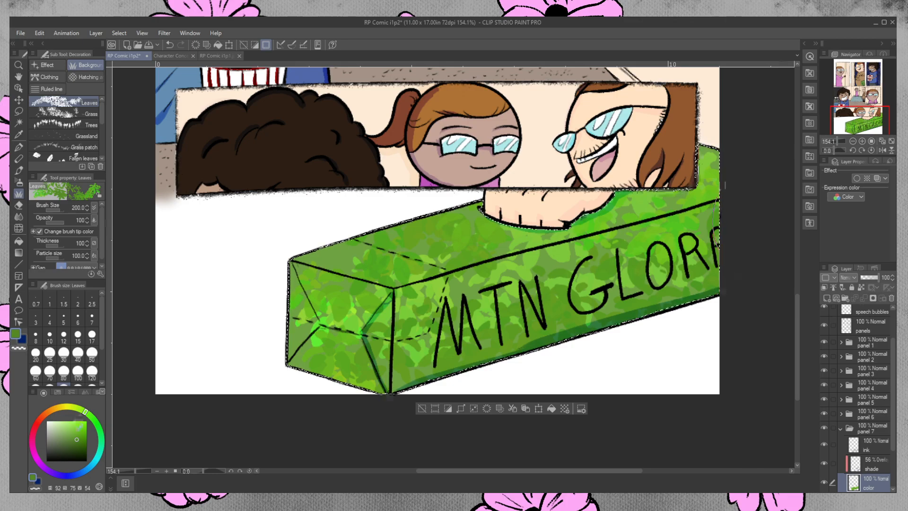
- Pick a slightly lighter green, cover the entire box densely with Leaves strokes, and deselect
left_click(74, 433)
left_click_drag(525, 251, 738, 227)
mouse_move(334, 419)
left_mouse_down()
mouse_move(563, 310)
mouse_move(733, 283)
left_mouse_up()
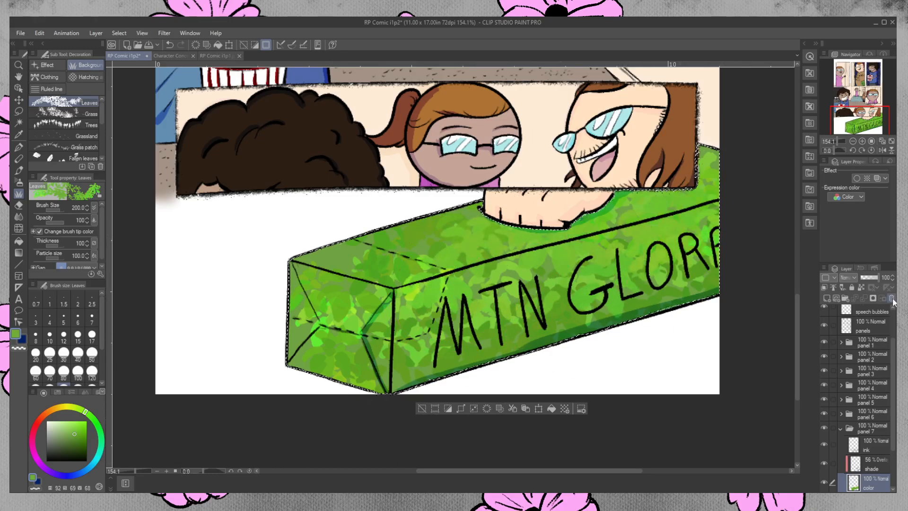
left_click_drag(334, 248, 416, 231)
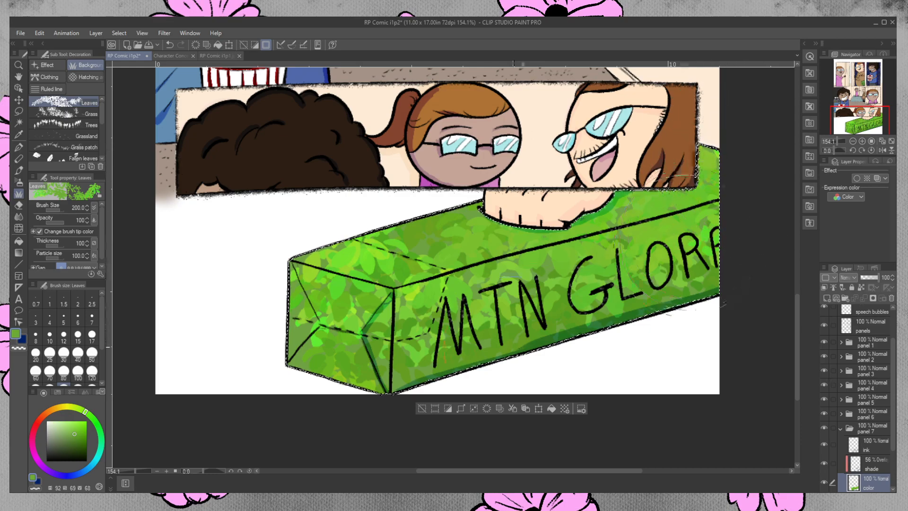
mouse_move(546, 272)
left_mouse_down()
mouse_move(603, 310)
mouse_move(507, 316)
mouse_move(672, 299)
mouse_move(711, 283)
mouse_move(399, 373)
mouse_move(315, 327)
mouse_move(461, 237)
mouse_move(508, 227)
mouse_move(705, 236)
mouse_move(700, 199)
mouse_move(629, 265)
left_mouse_up()
mouse_move(463, 343)
left_mouse_down()
mouse_move(396, 324)
mouse_move(304, 334)
mouse_move(326, 355)
mouse_move(309, 357)
left_mouse_up()
mouse_move(416, 326)
left_mouse_down()
mouse_move(482, 227)
mouse_move(407, 198)
mouse_move(607, 326)
mouse_move(667, 294)
mouse_move(669, 305)
mouse_move(709, 275)
mouse_move(723, 188)
mouse_move(681, 180)
mouse_move(615, 199)
mouse_move(684, 174)
mouse_move(416, 373)
mouse_move(331, 350)
mouse_move(447, 279)
mouse_move(293, 253)
mouse_move(294, 233)
mouse_move(511, 218)
mouse_move(537, 335)
mouse_move(618, 324)
mouse_move(720, 294)
mouse_move(757, 260)
left_mouse_up()
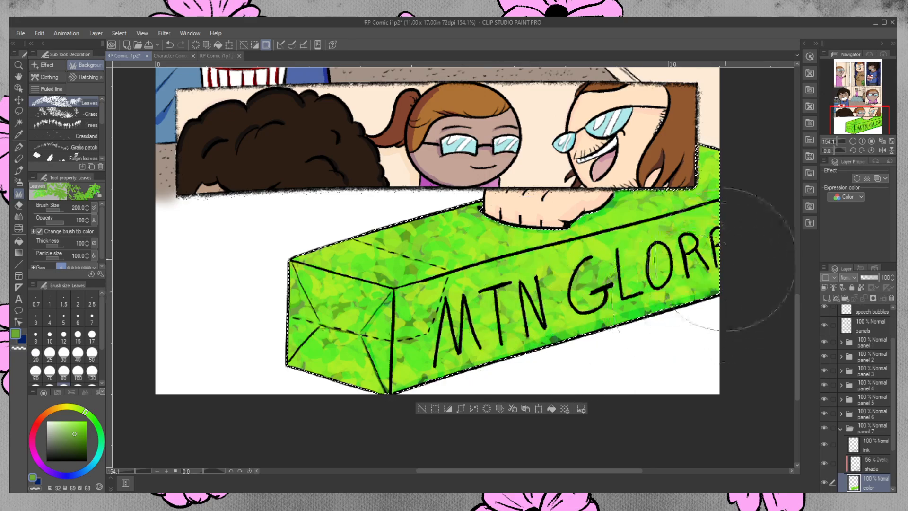
key("ctrl+d")
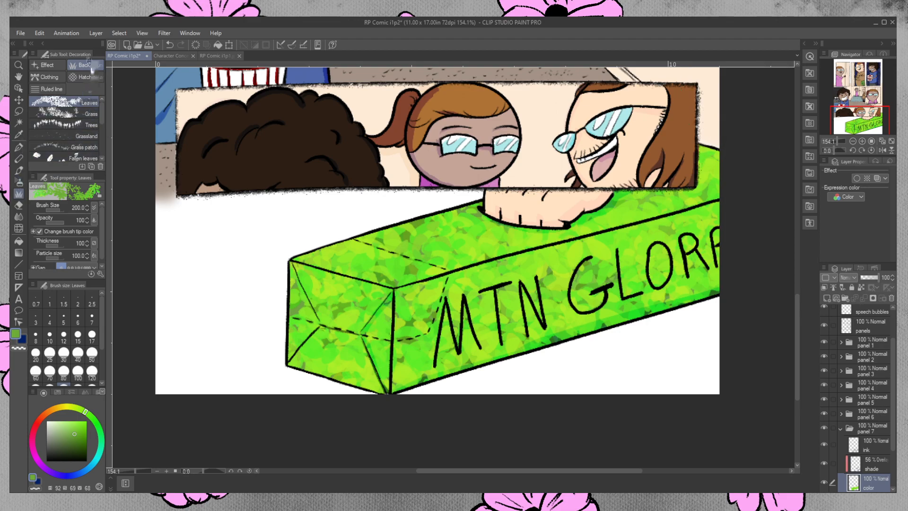
- Switch to the Cloud brush among the background decoration brushes
scroll(104, 125, "down", 5)
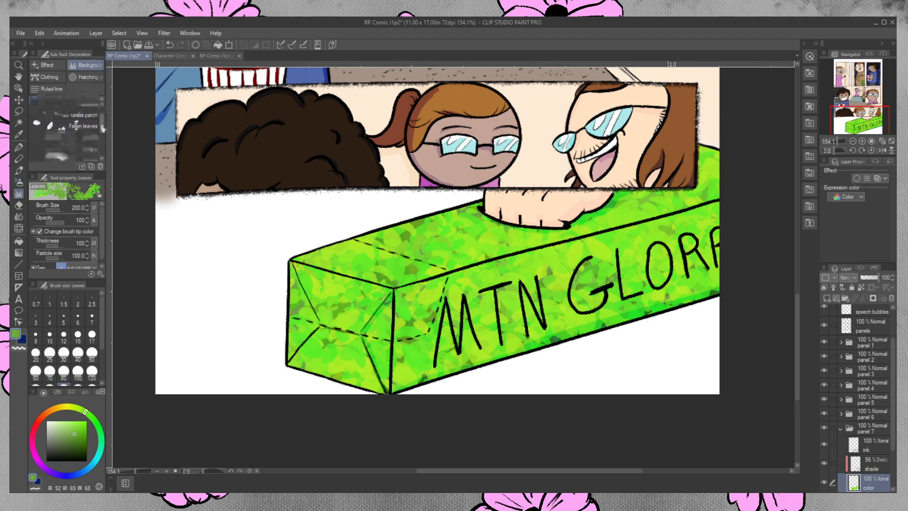
scroll(101, 135, "down", 1)
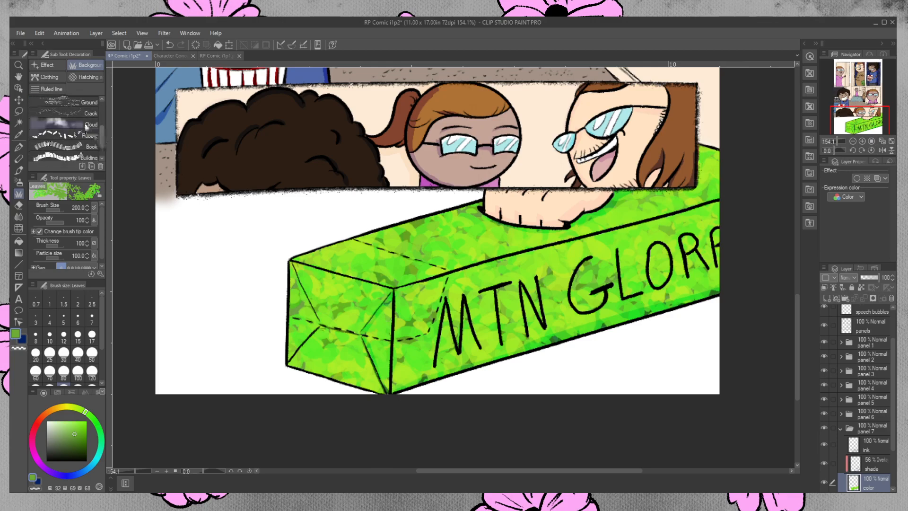
left_click(64, 124)
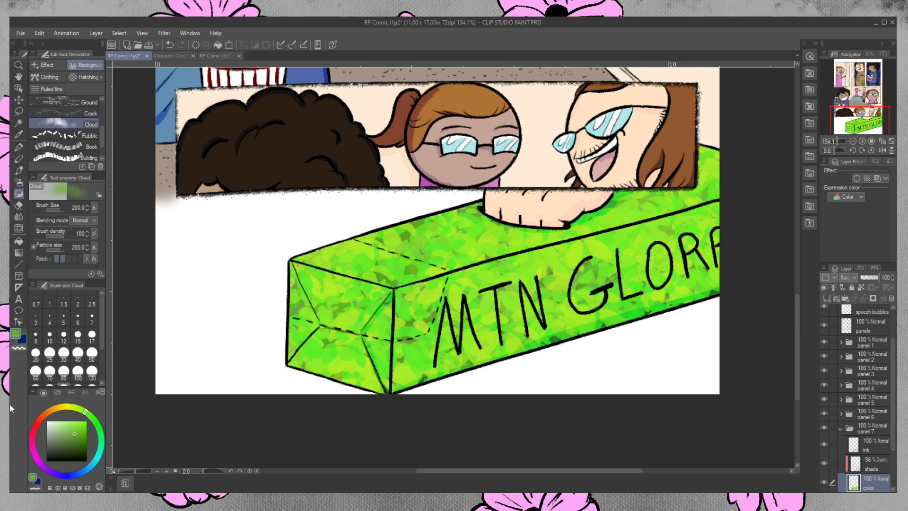
key("slash")
left_click(473, 288, "alt")
left_click_drag(464, 264, 458, 240)
left_click_drag(799, 286, 798, 231)
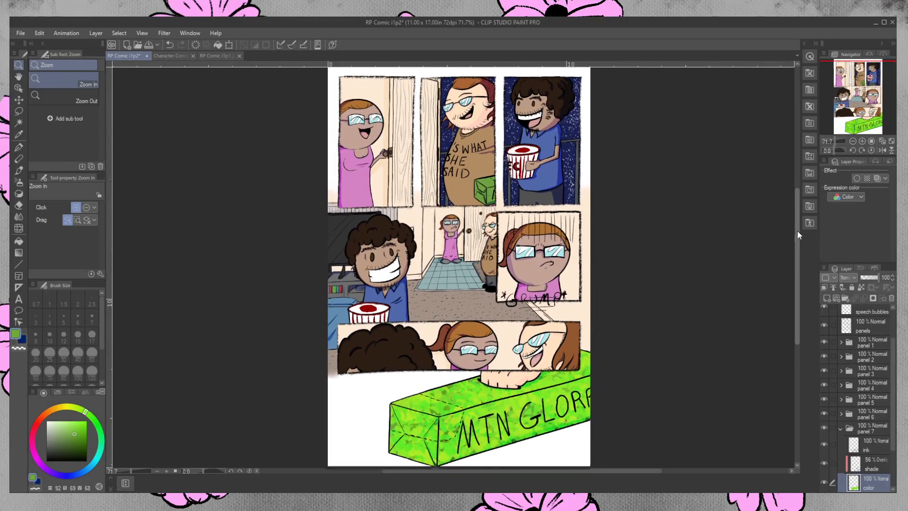